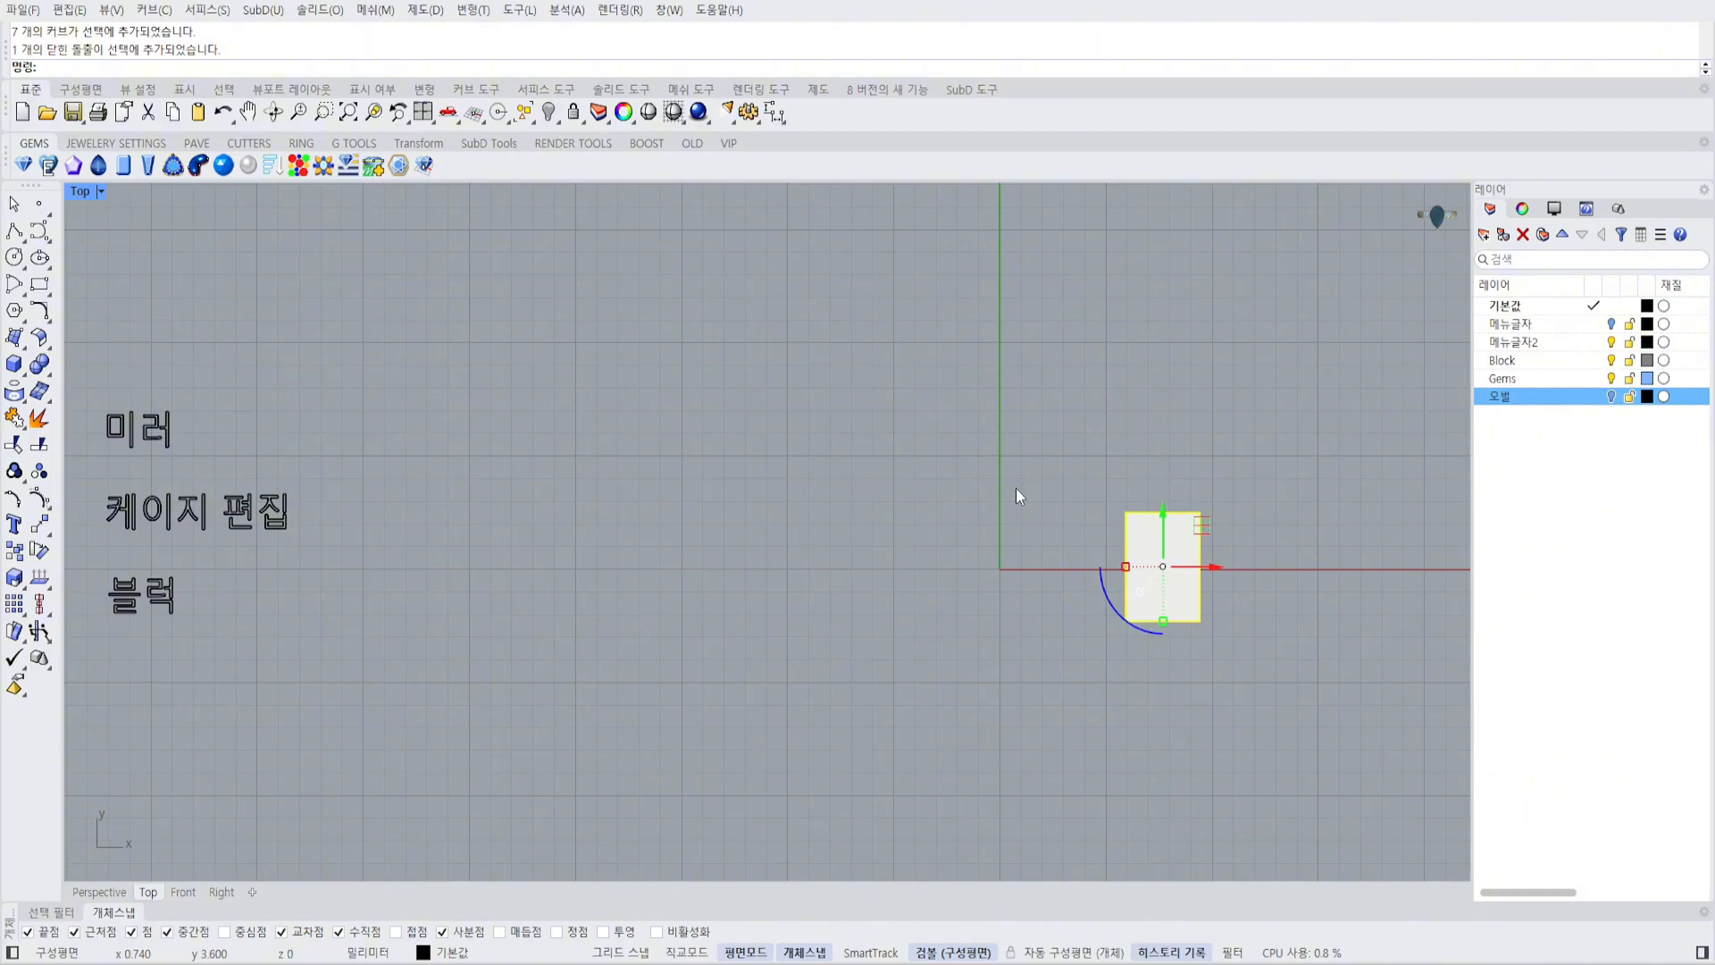
Mirror the selected box across the vertical axis, using 0 as the mirror plane's start and an orthogonal end point.
left_click(47, 529)
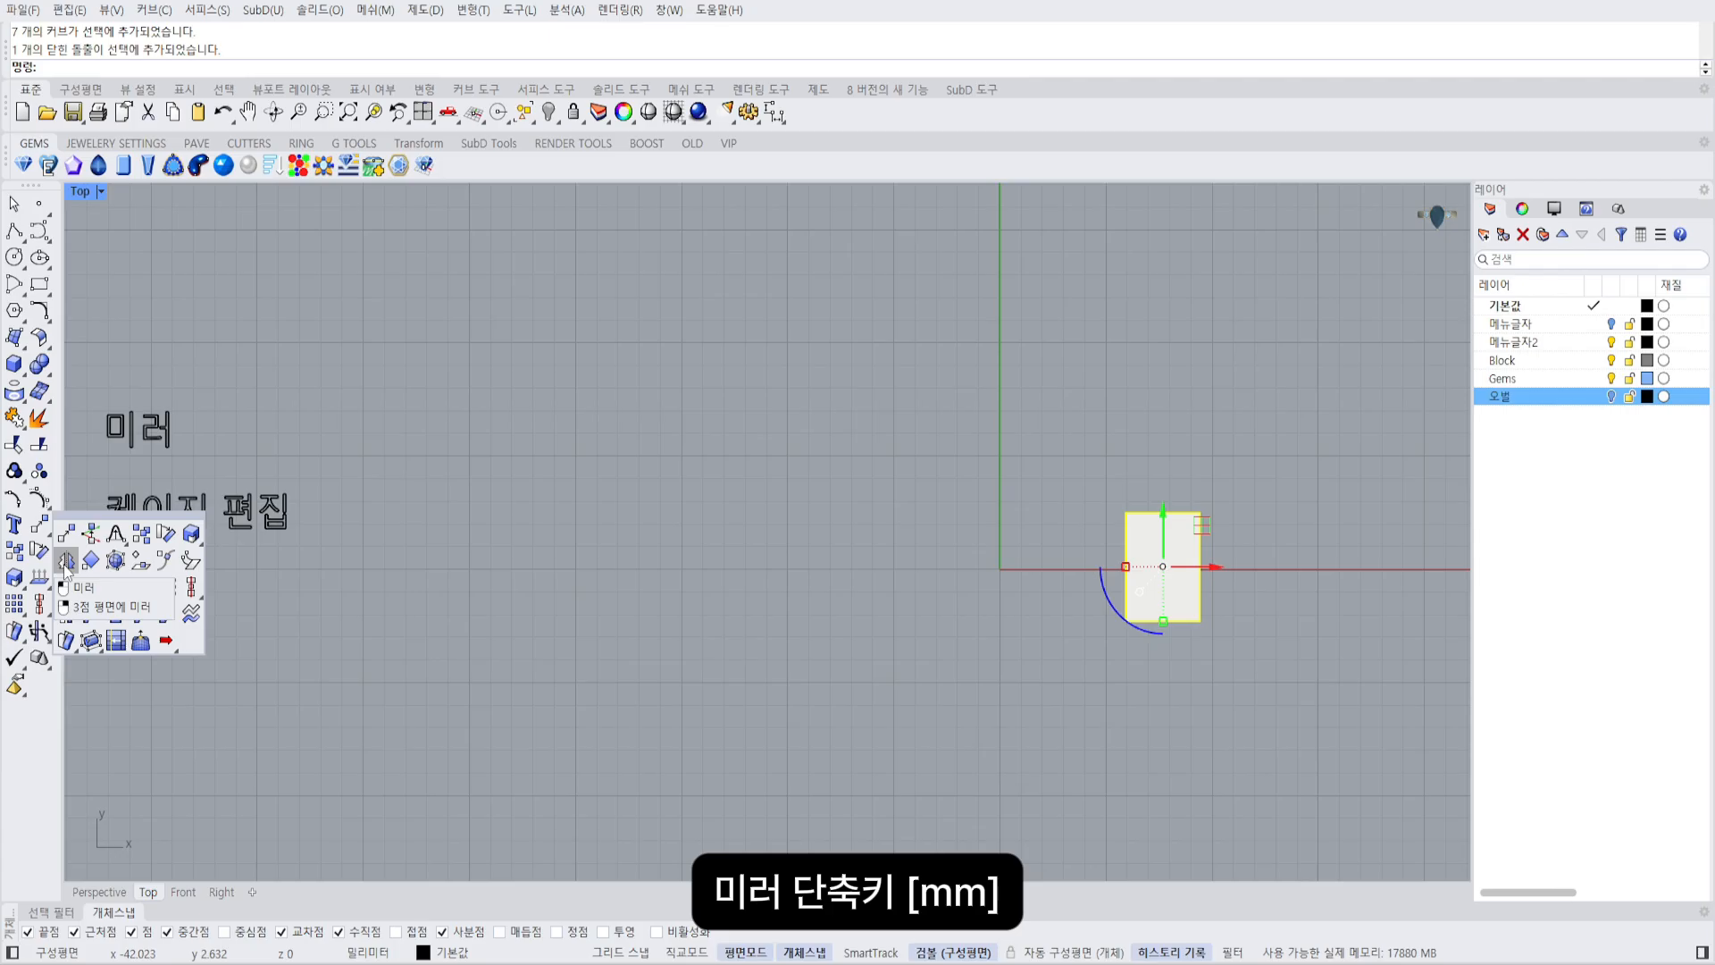
left_click(67, 561)
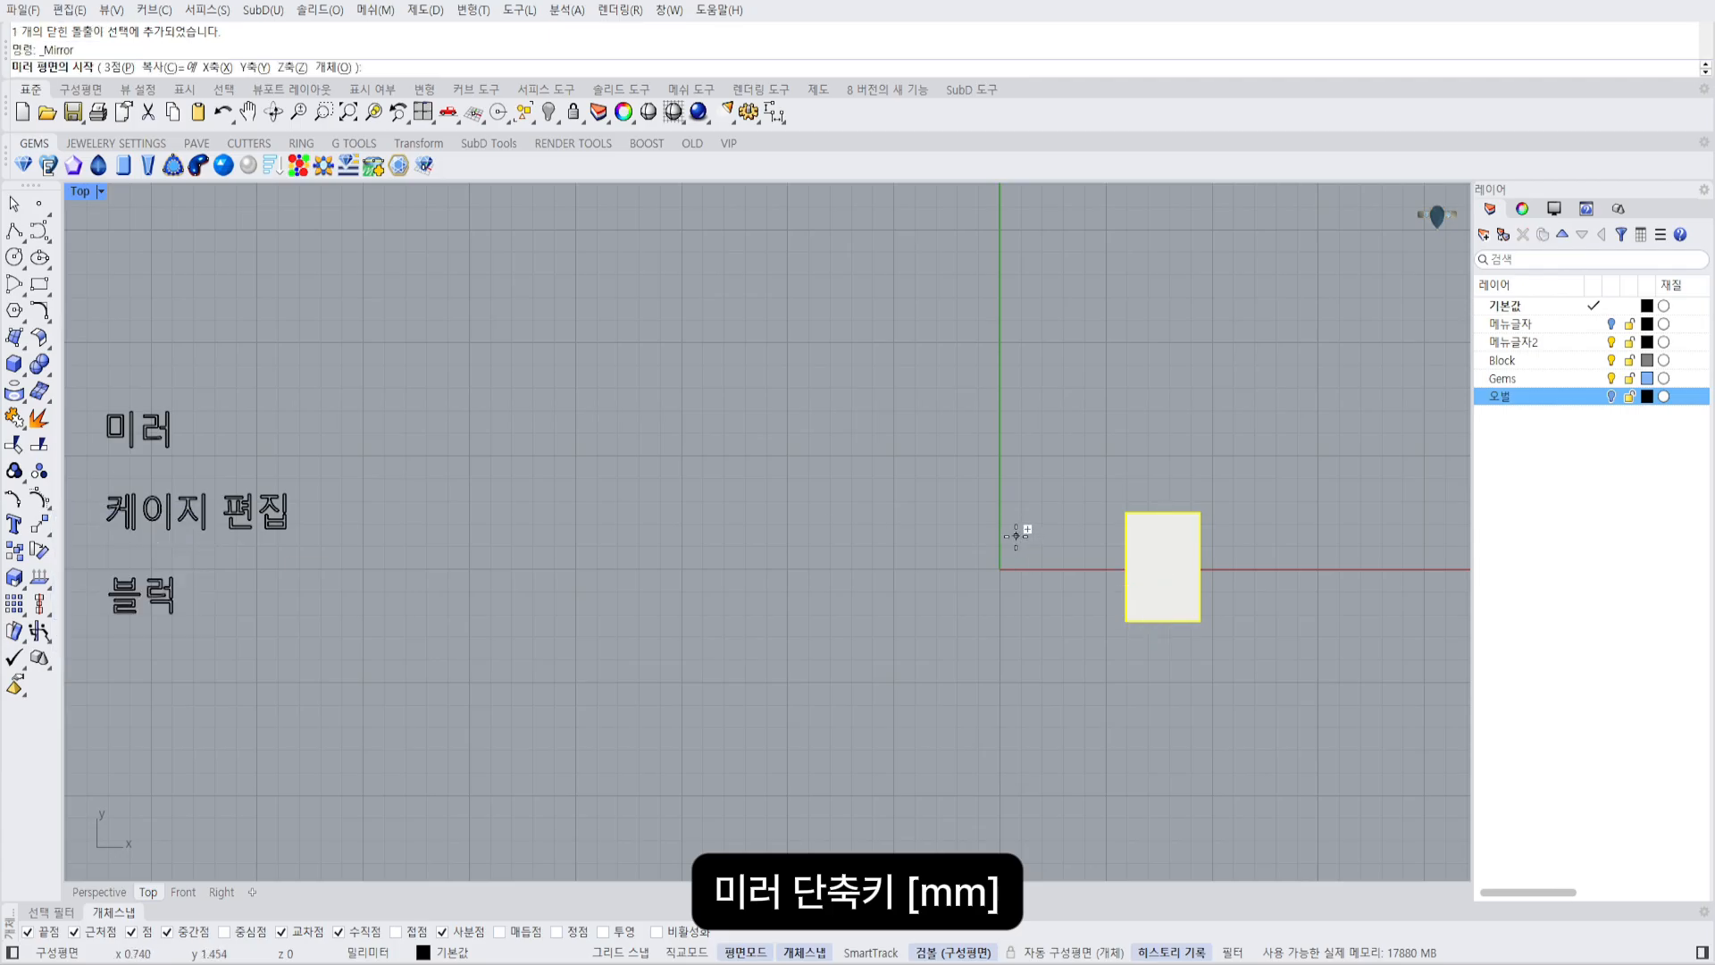
type("0")
key("Return")
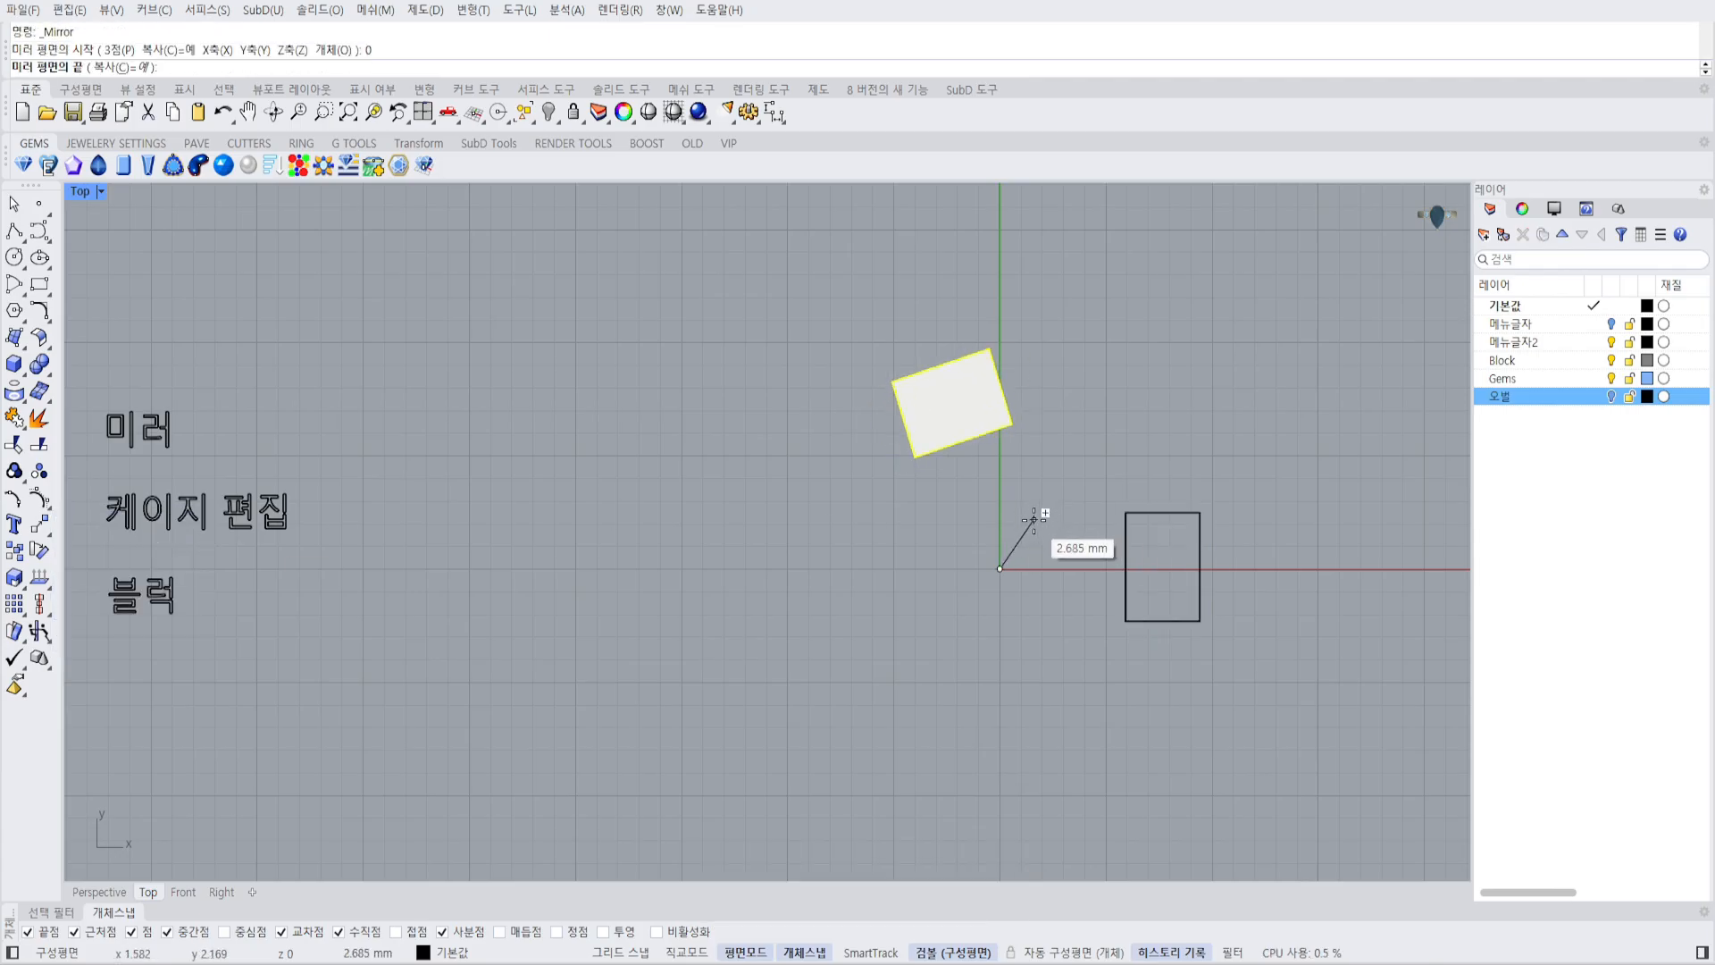
left_click(999, 334, "shift")
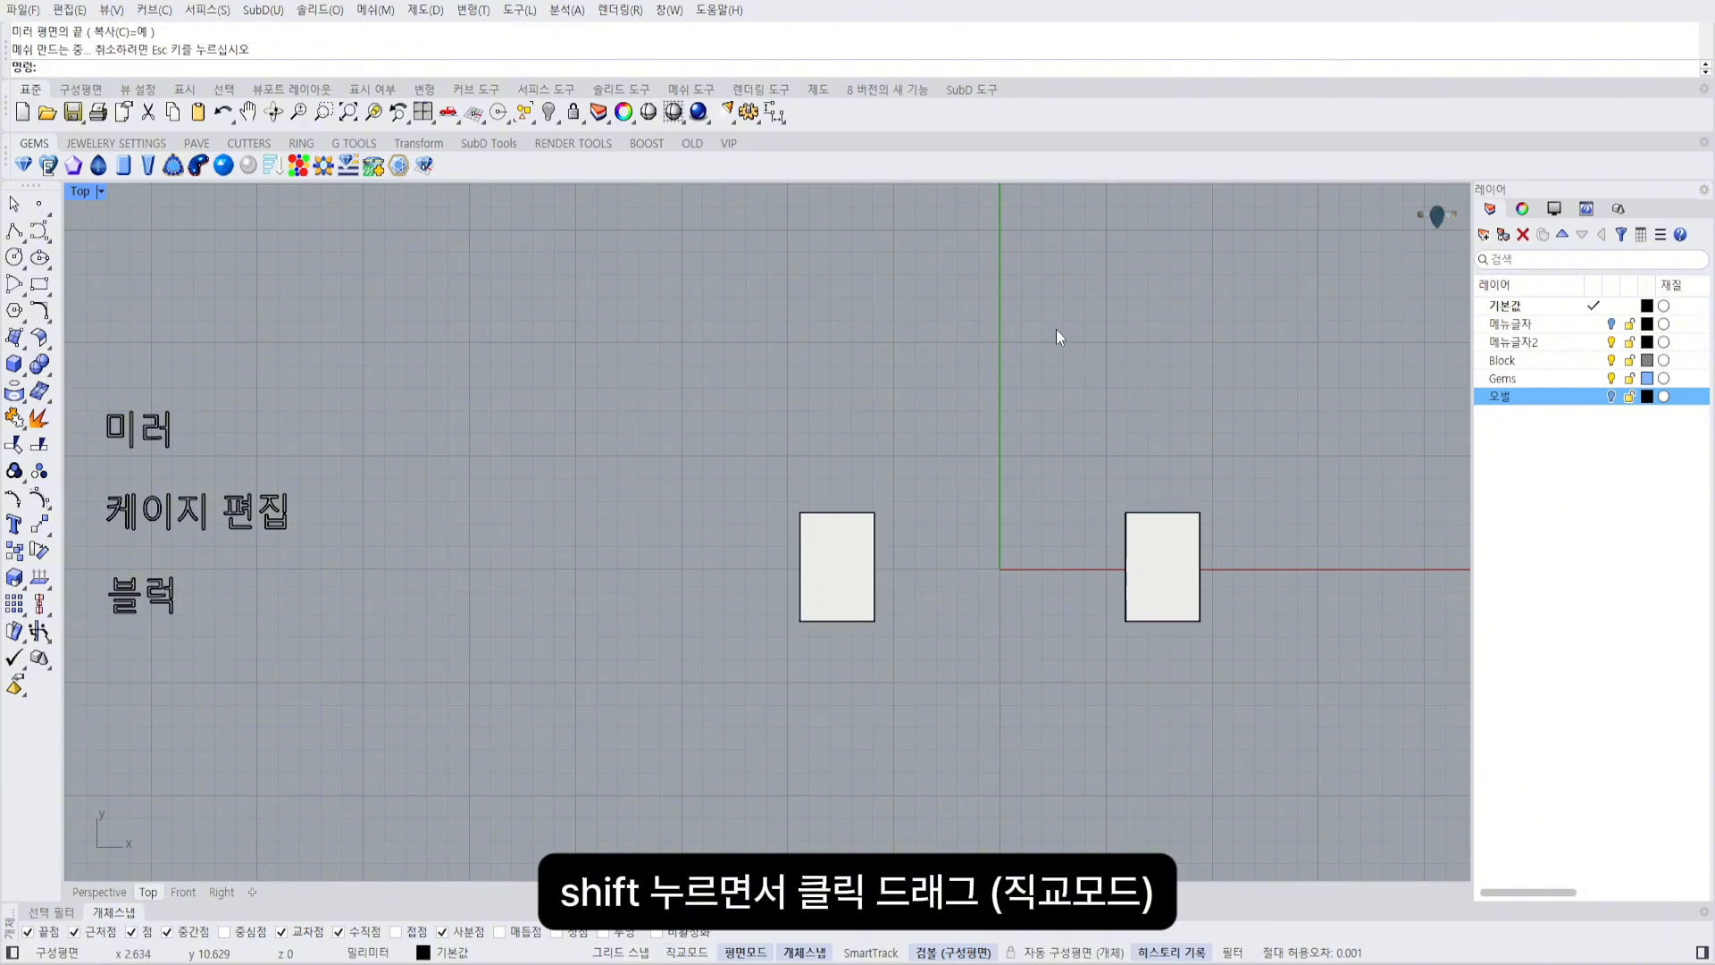
Delete the mirrored copy and move the original box above the X axis.
right_click_drag(1038, 341, 975, 418)
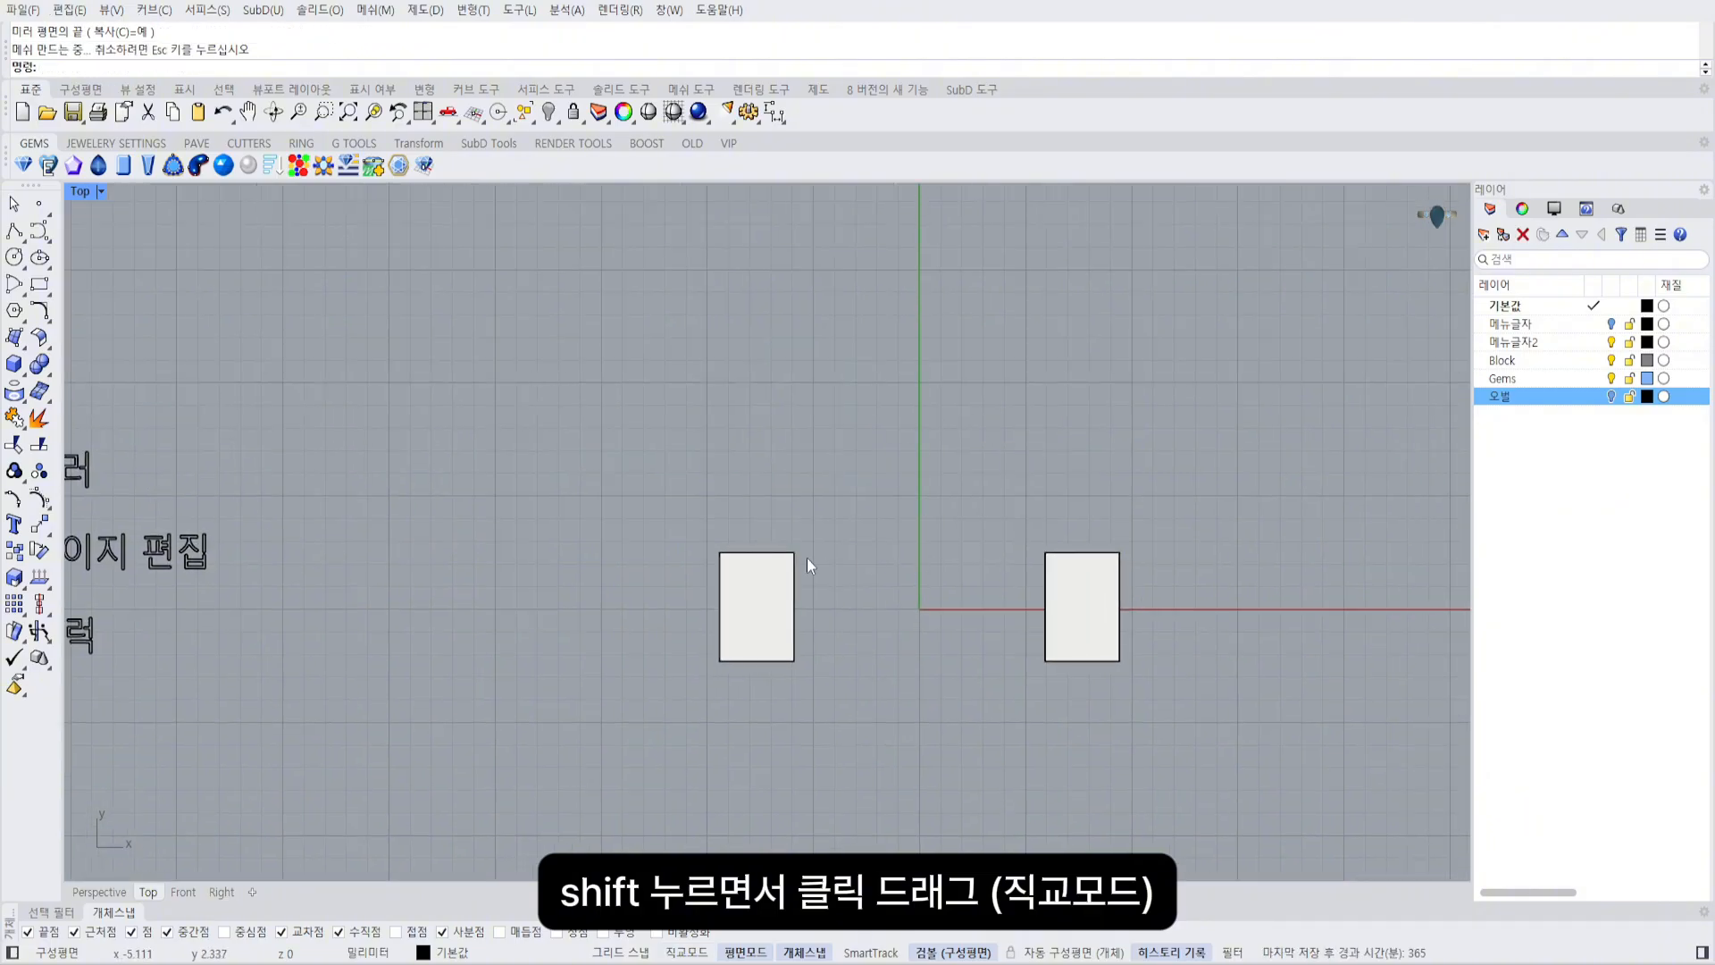
left_click(782, 574)
left_click(929, 515)
right_click_drag(1086, 491, 1038, 566)
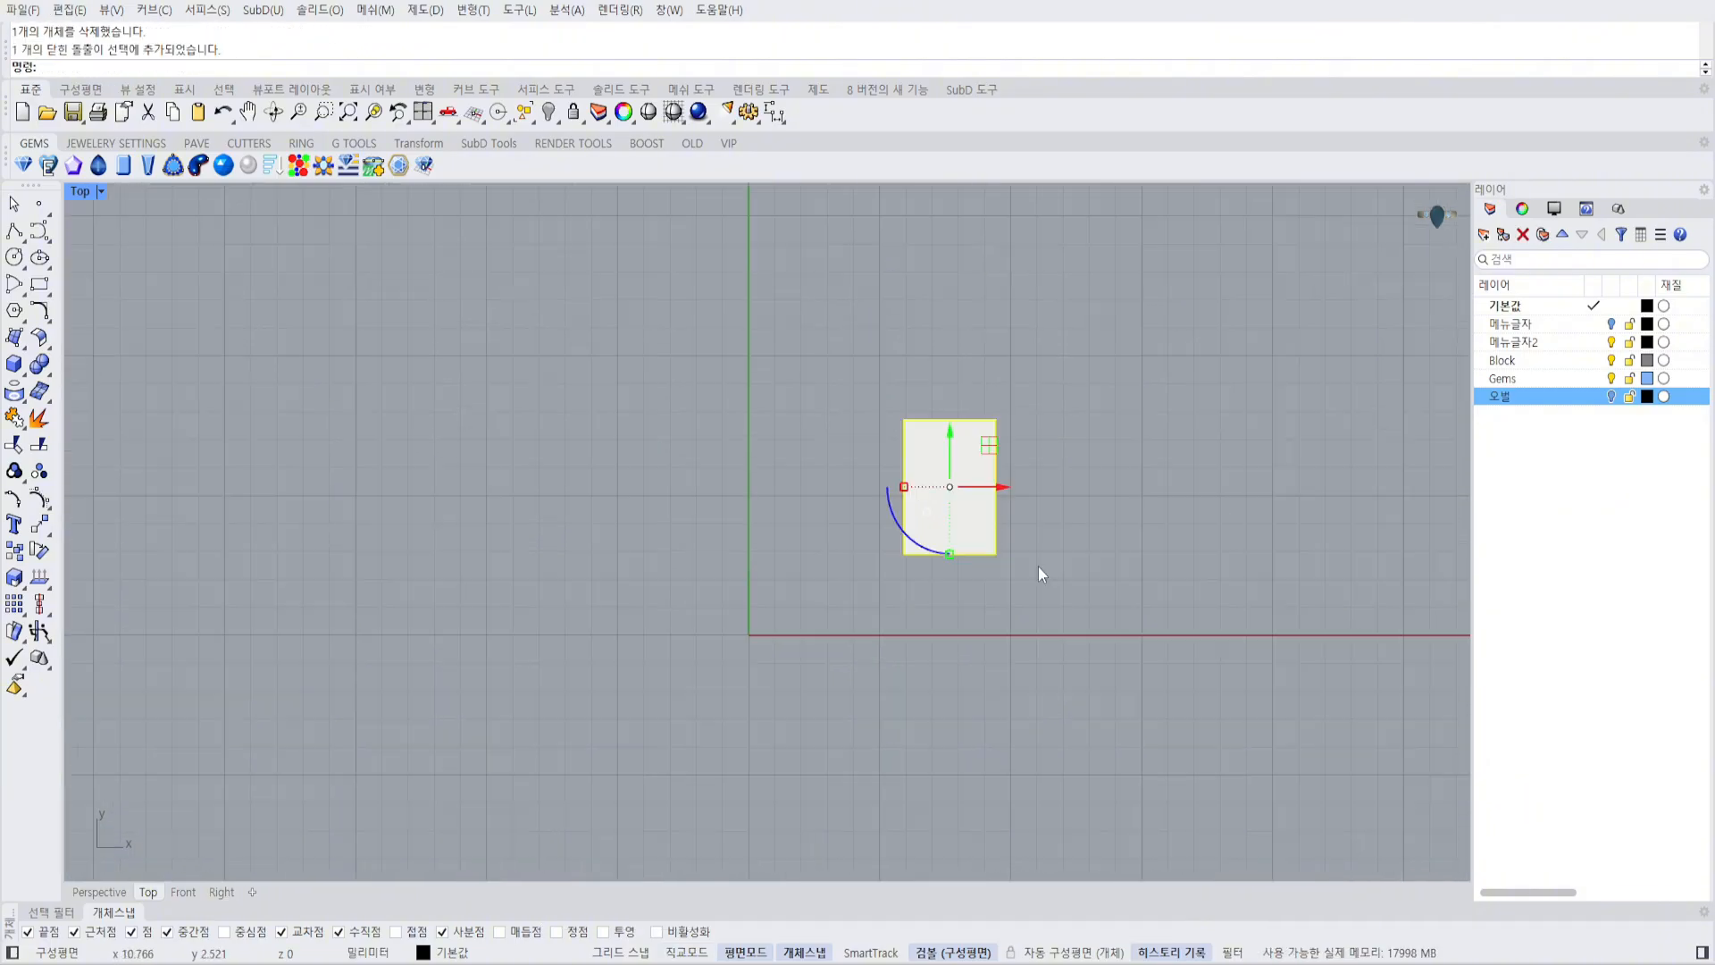
Mirror the box below the X axis by picking the origin and a point along the red axis.
key("Return")
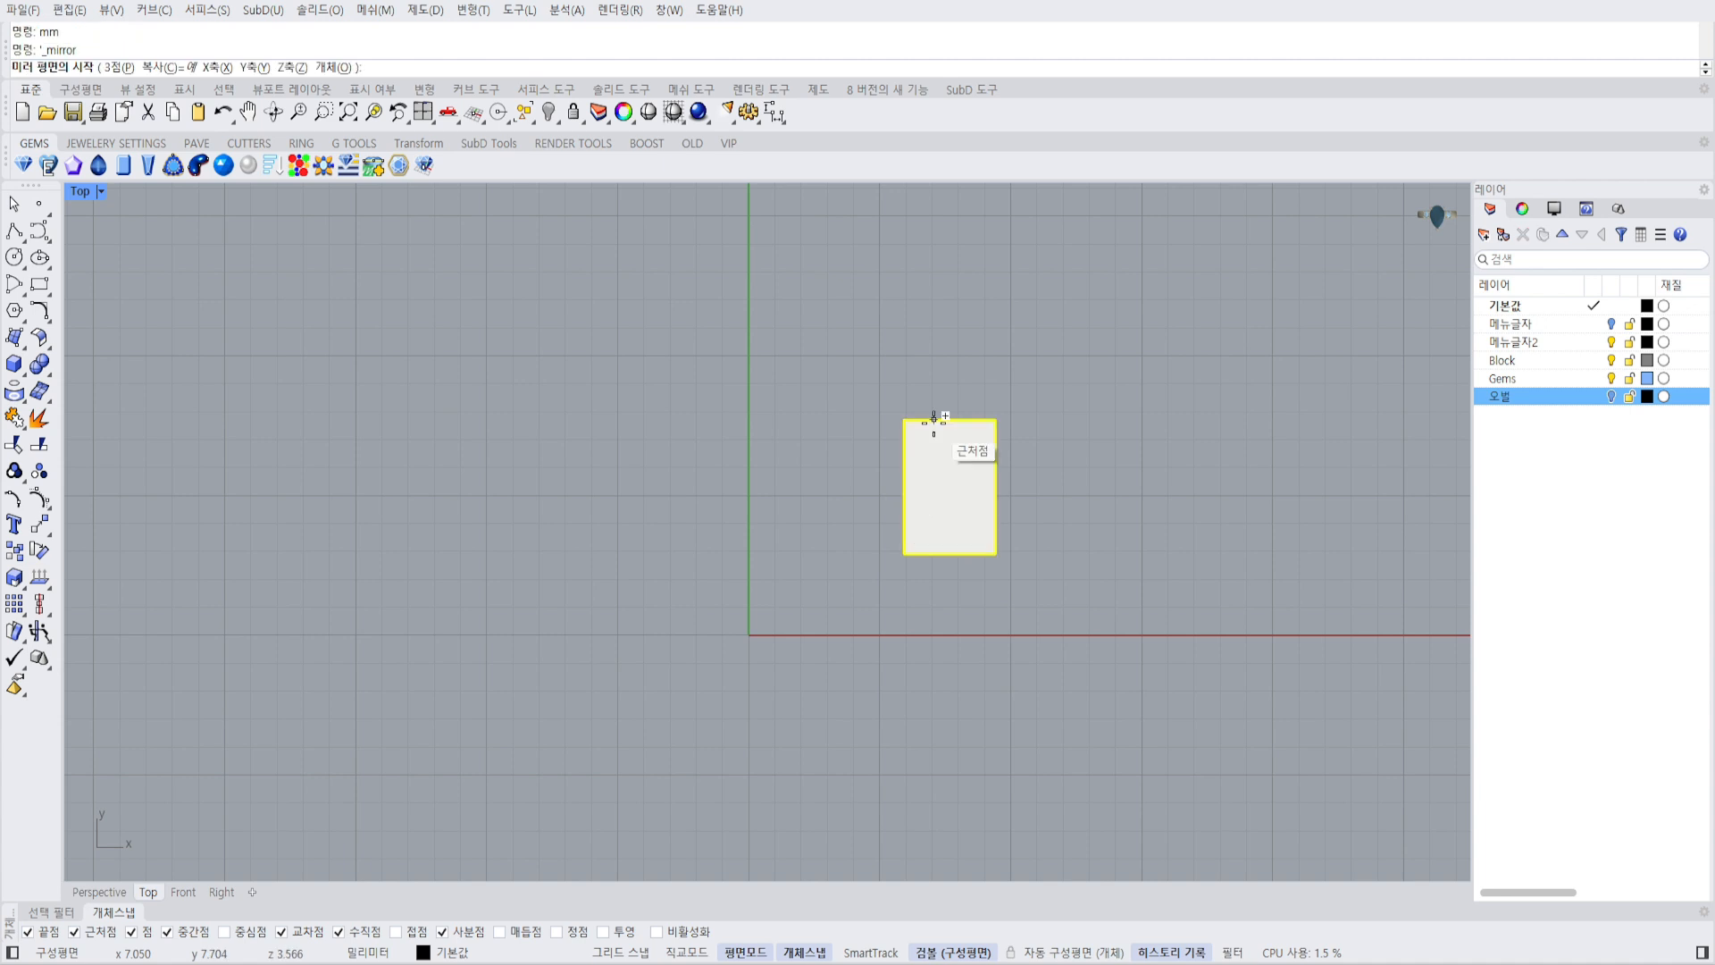
left_click(748, 634)
left_click(1240, 634)
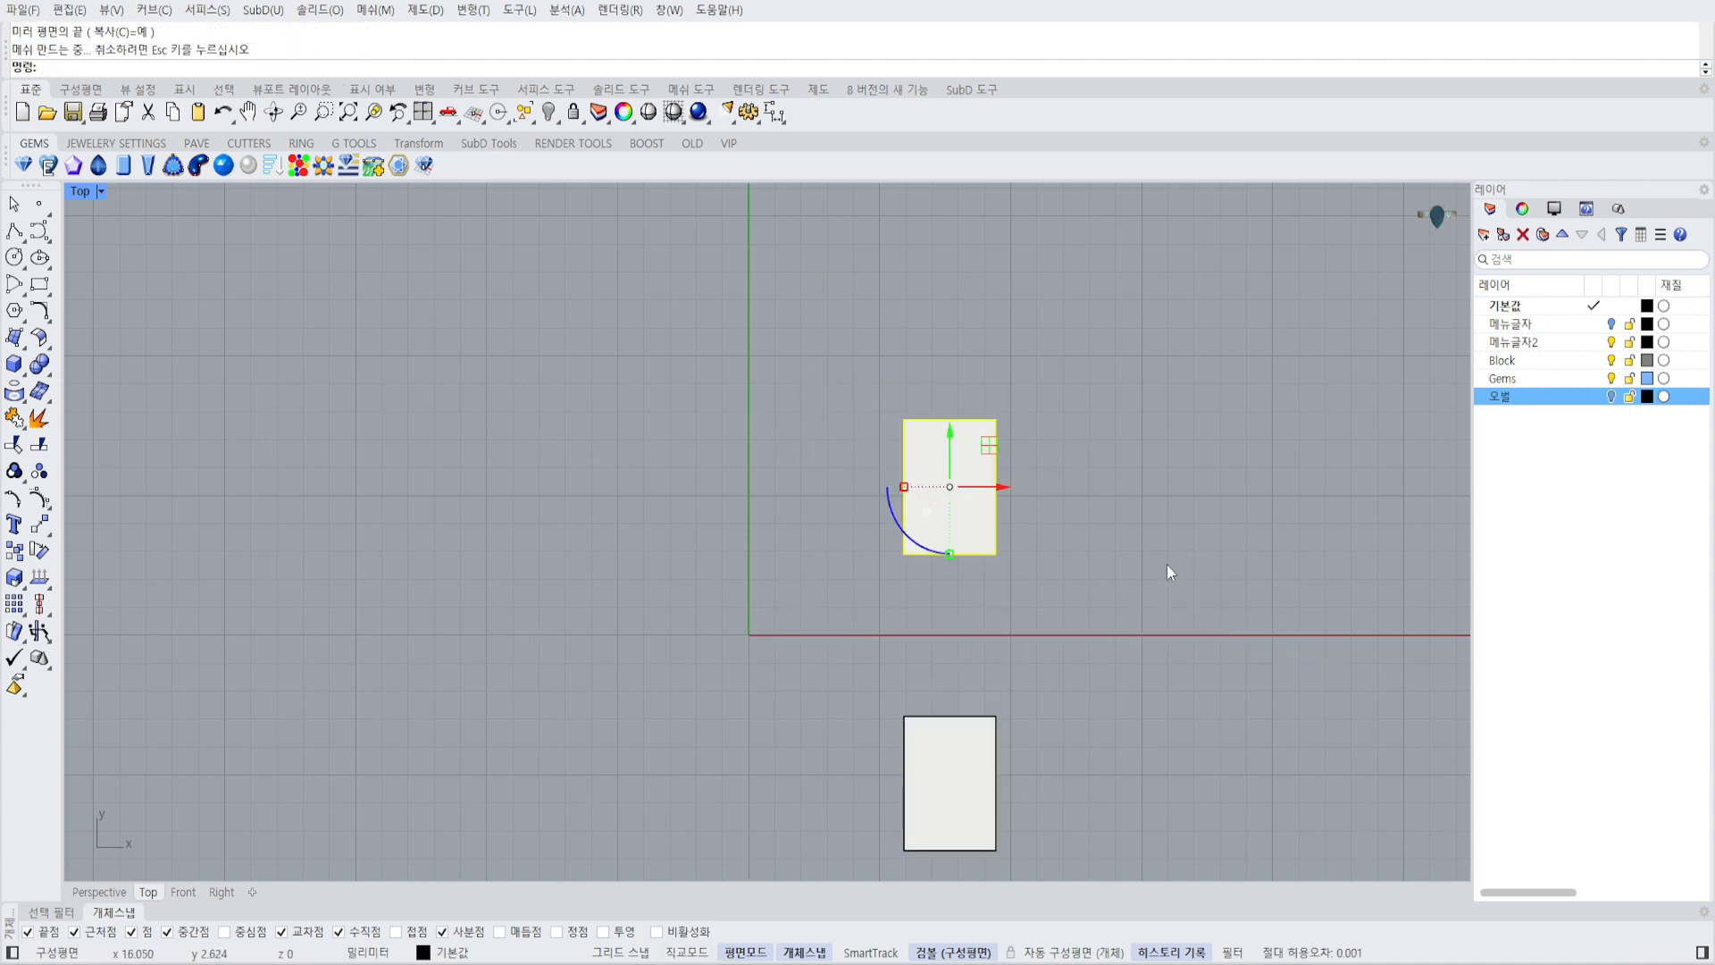
Delete the lower copy and move the remaining box down so it straddles the X axis.
left_click(965, 777)
right_click_drag(965, 777, 959, 696)
key("Delete")
left_click(945, 414)
left_click_drag(944, 350, 948, 527)
Mirror the box with the Y-axis option of the Mirror command.
key("Return")
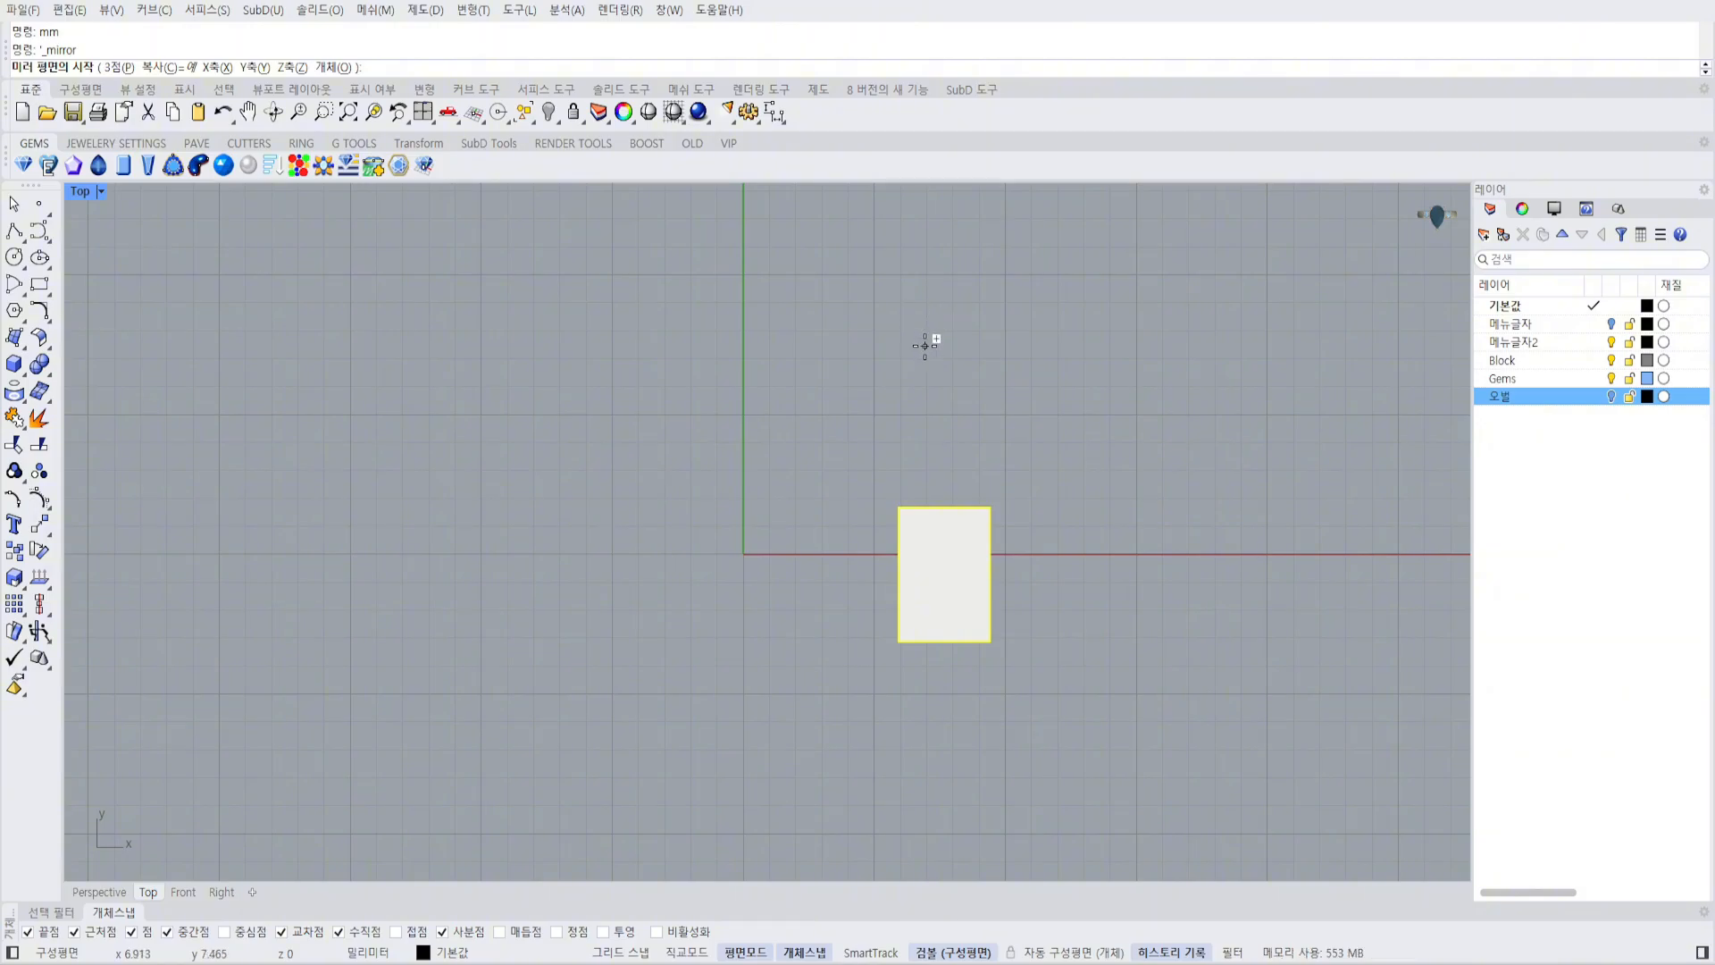
key("Return")
key("Escape")
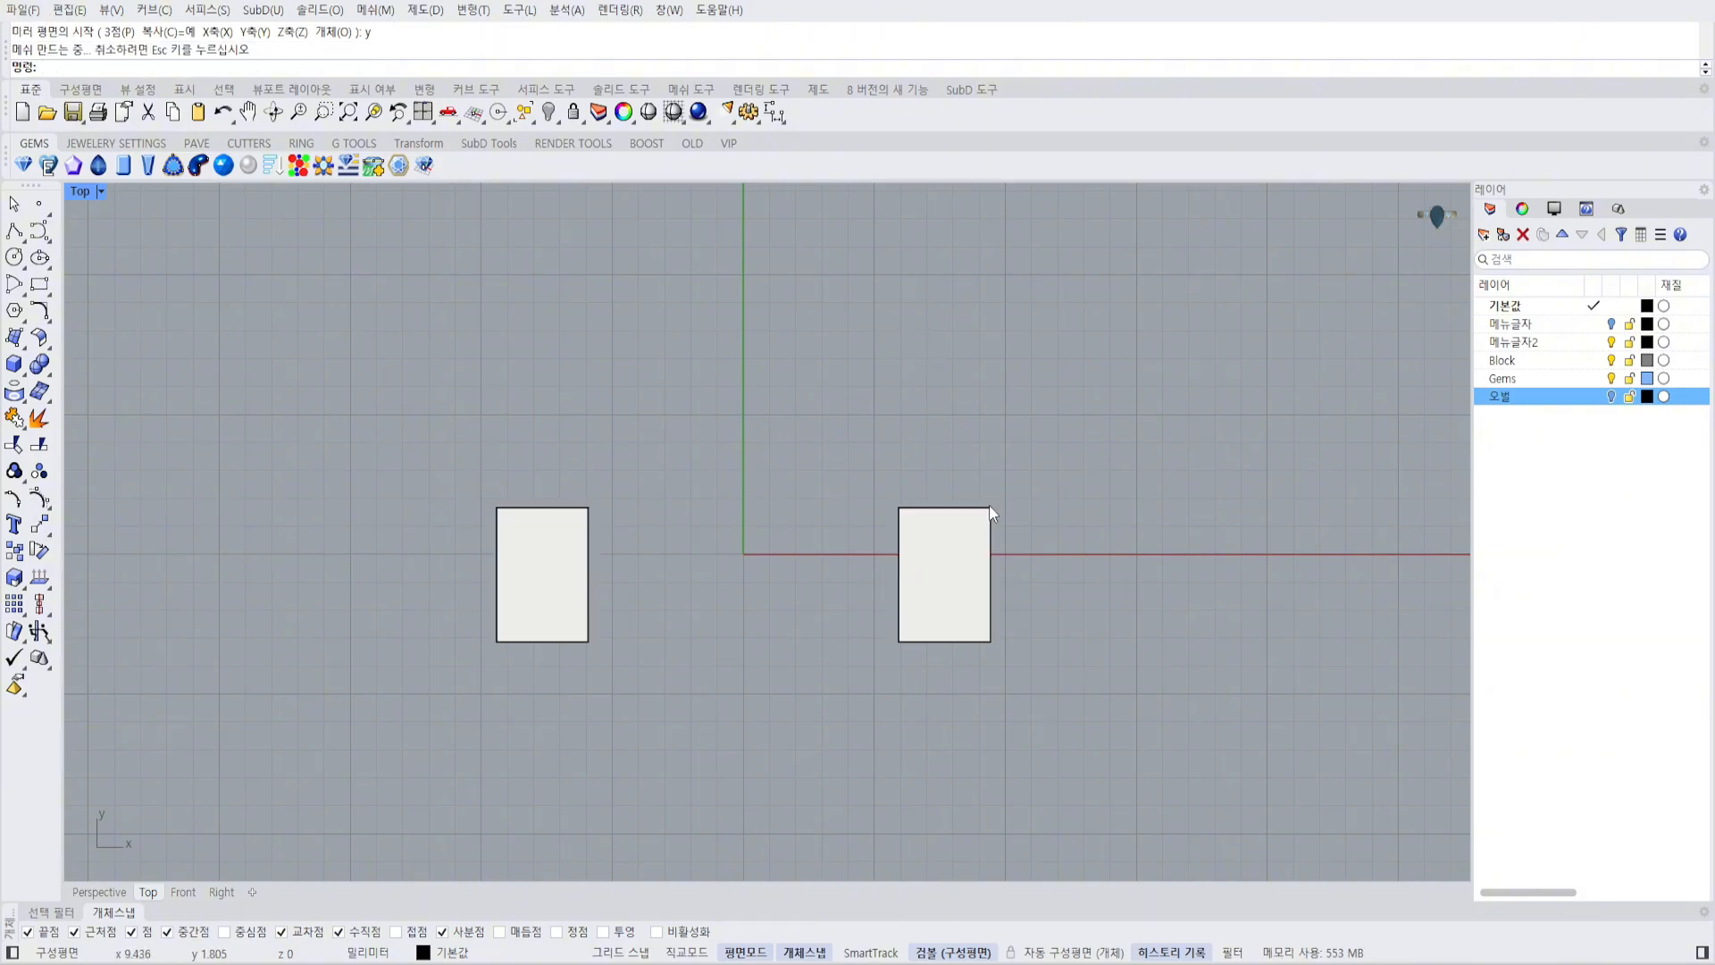
Remove the mirrored copy and place the remaining box above the X axis.
left_click(562, 591)
left_click_drag(562, 590, 988, 443)
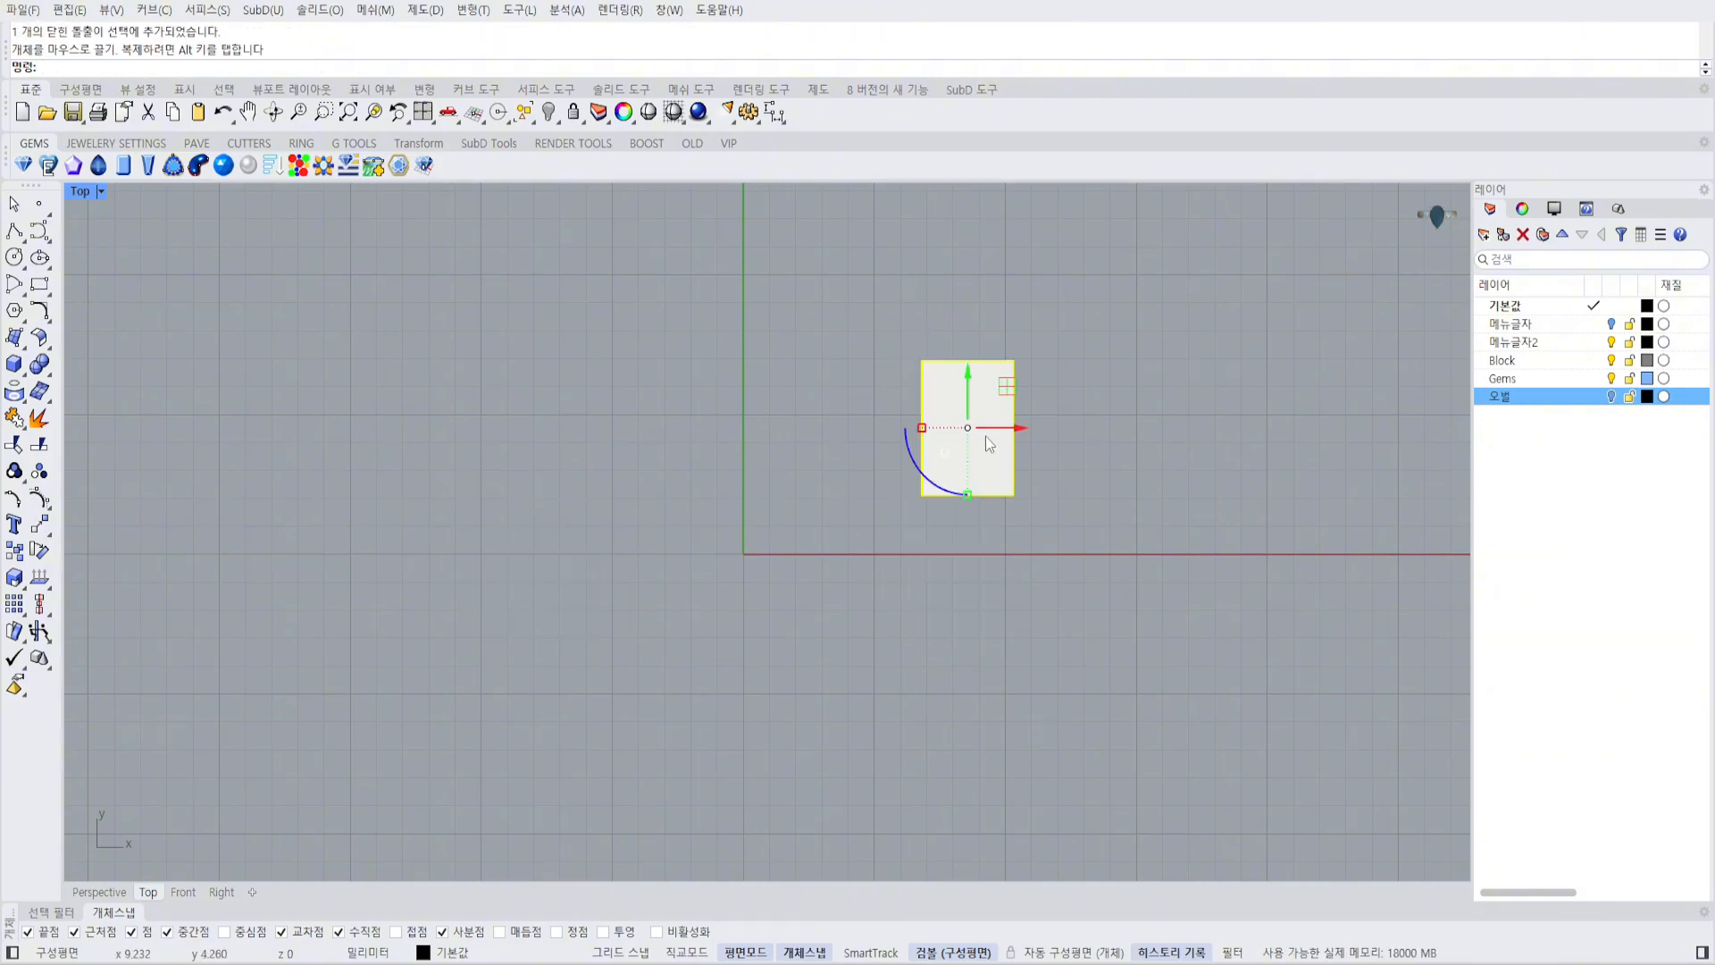
Mirror the repositioned box across the Y axis using the Mirror command's Y-axis option.
type("mm")
key("Return")
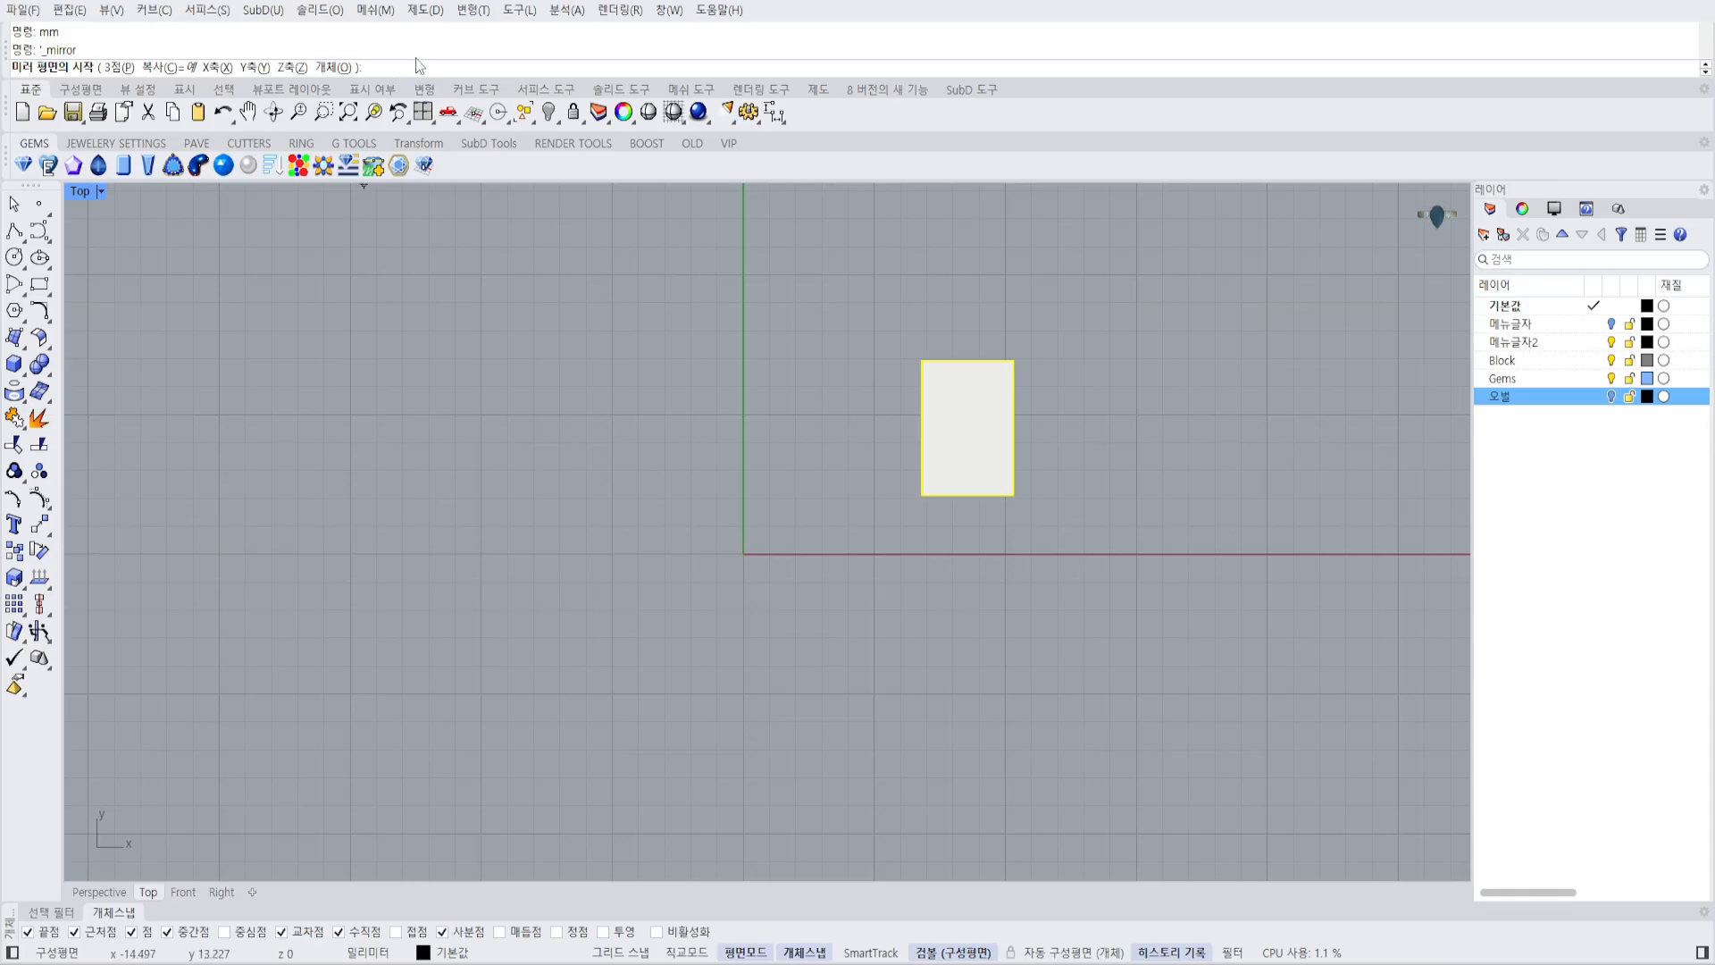
type("y")
key("Return")
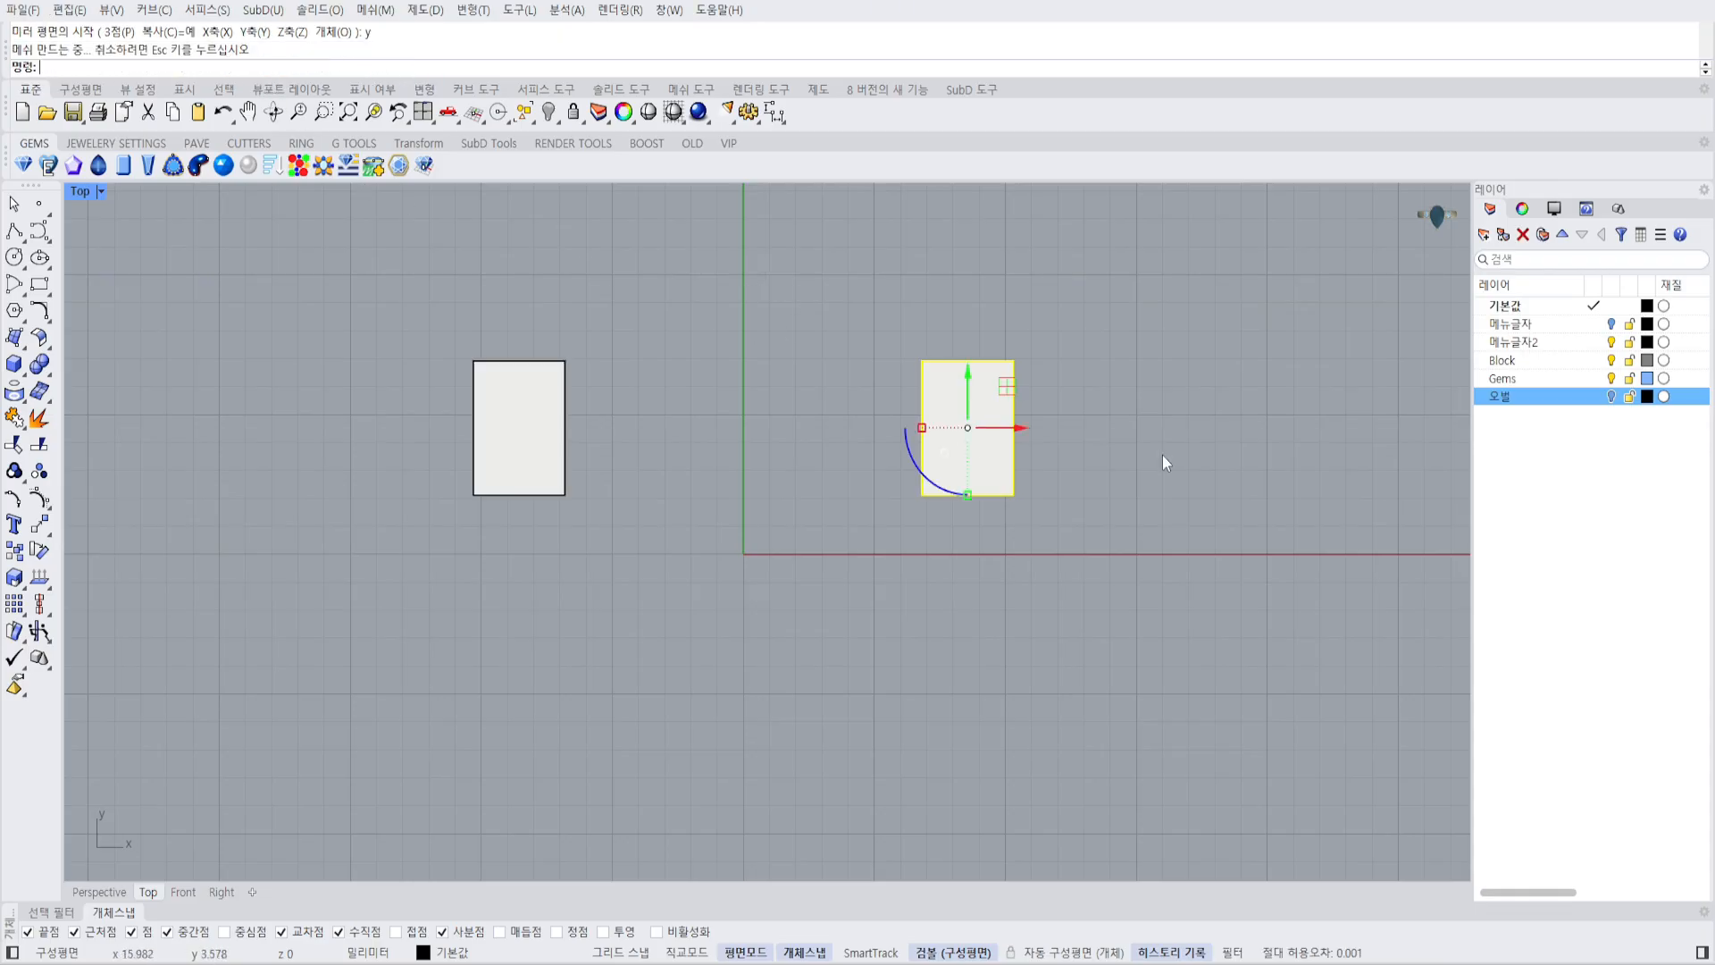
Mirror the box with the X-axis option, then delete the copy below the X axis.
key("Escape")
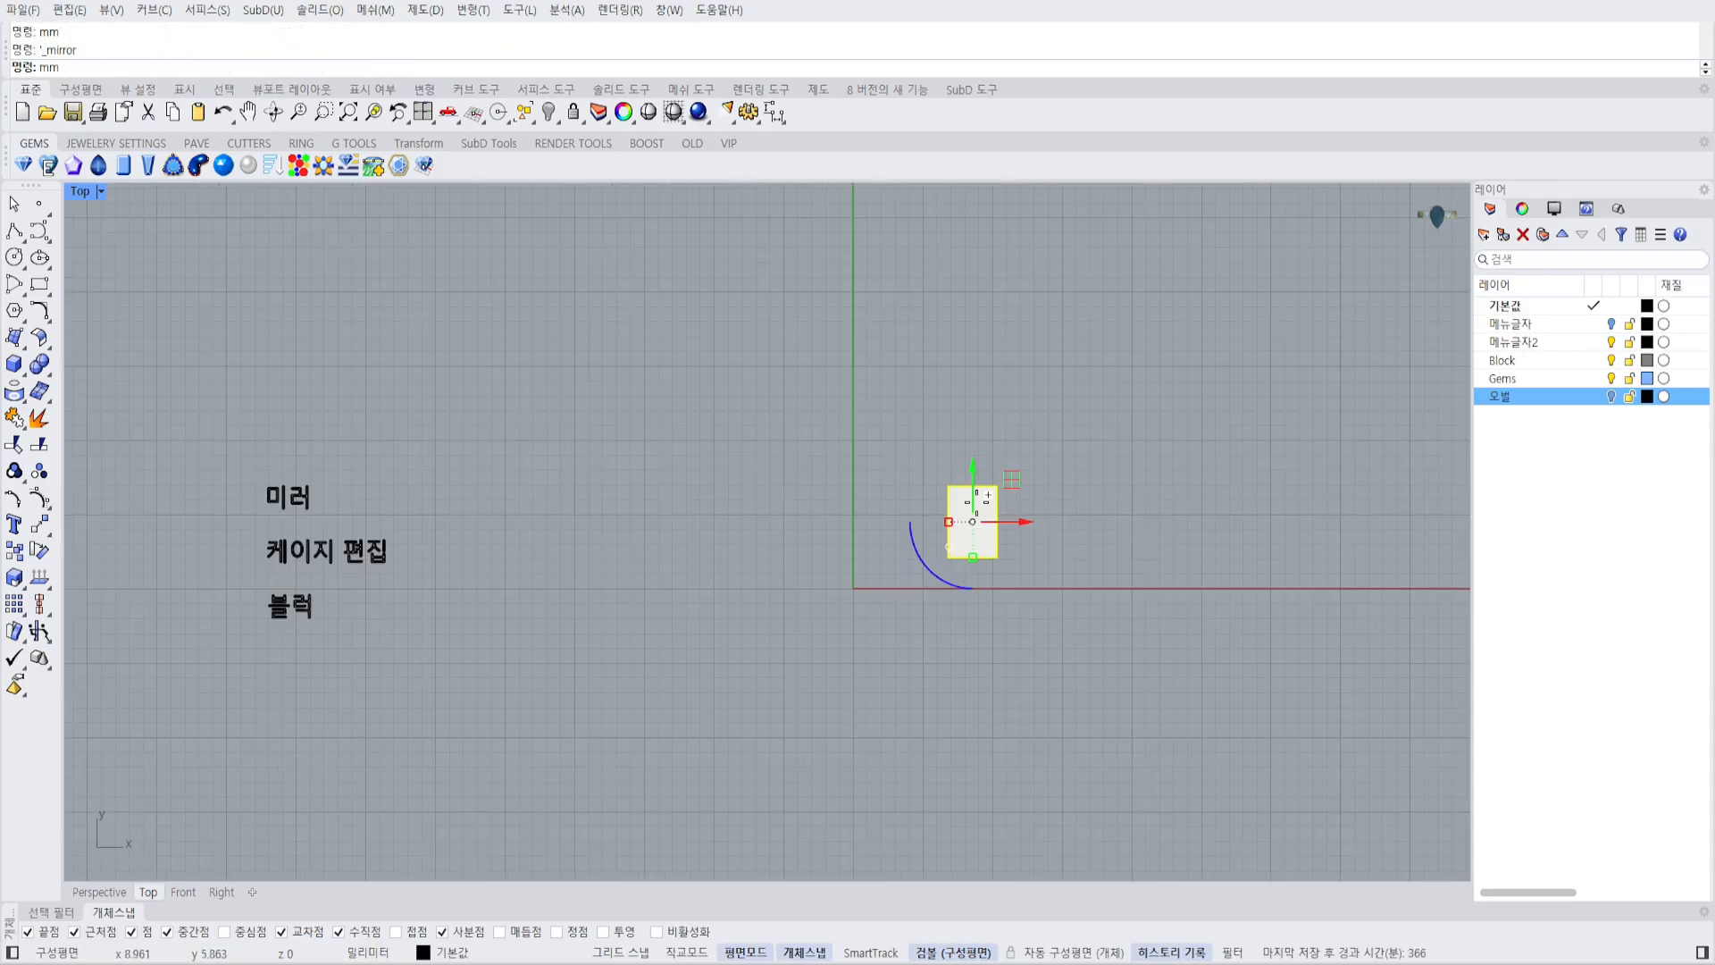
key("Return")
type("x")
key("Return")
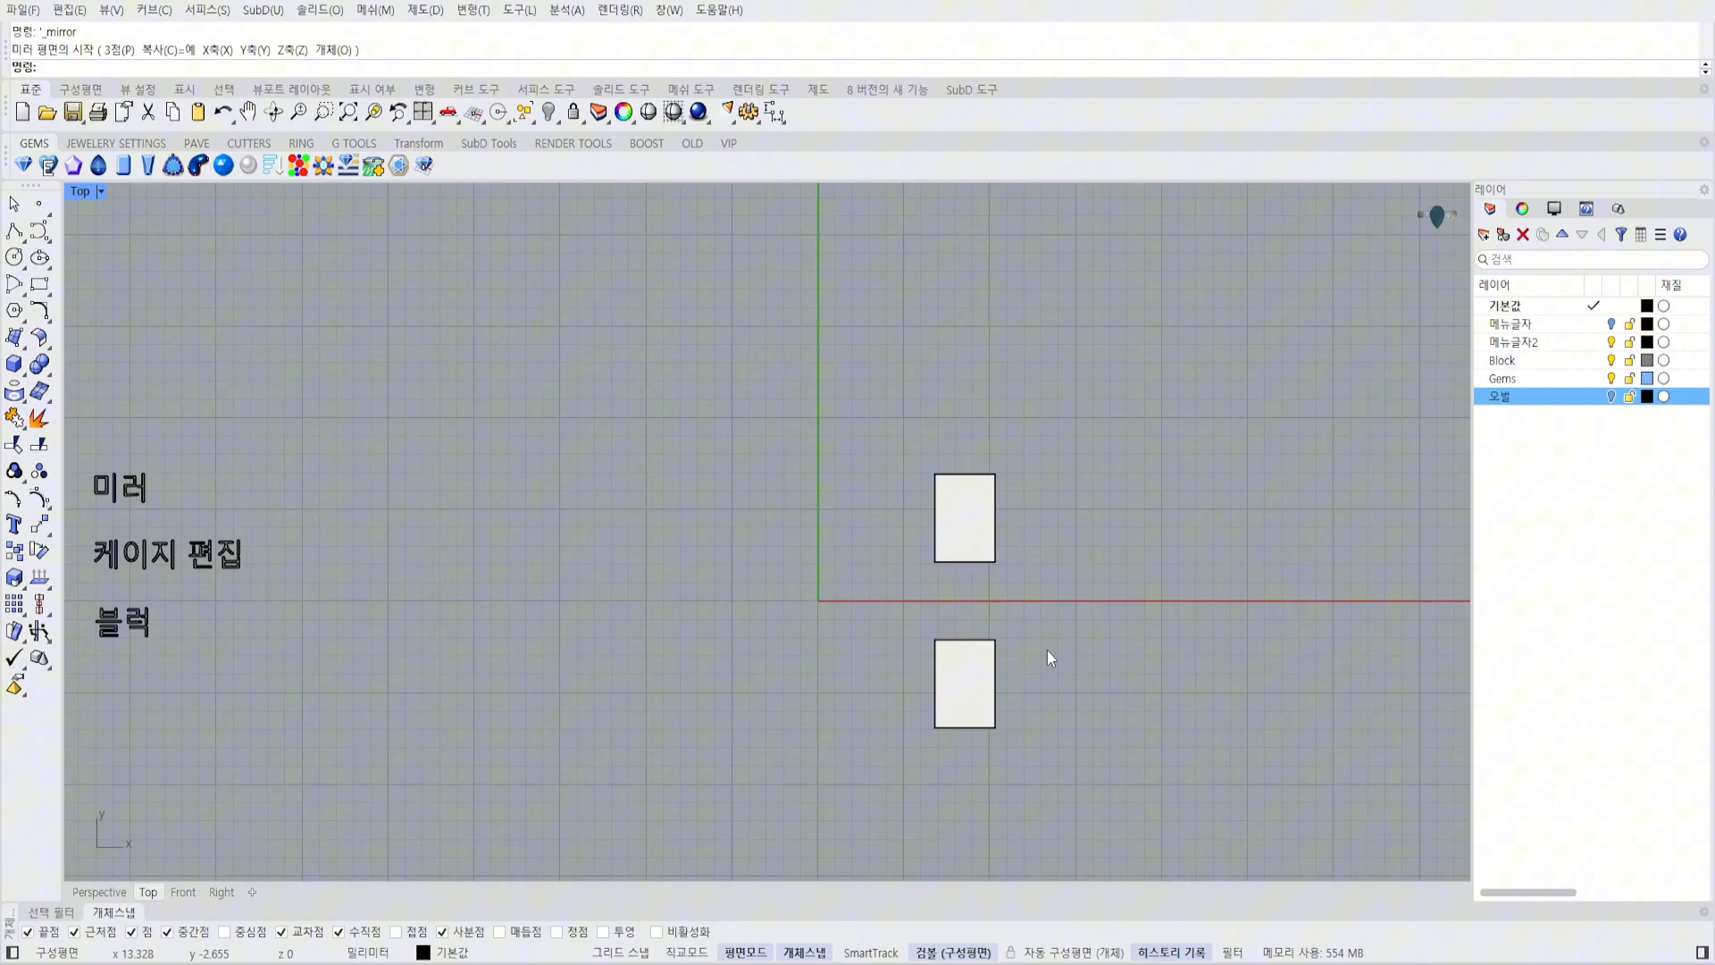
left_click(944, 658)
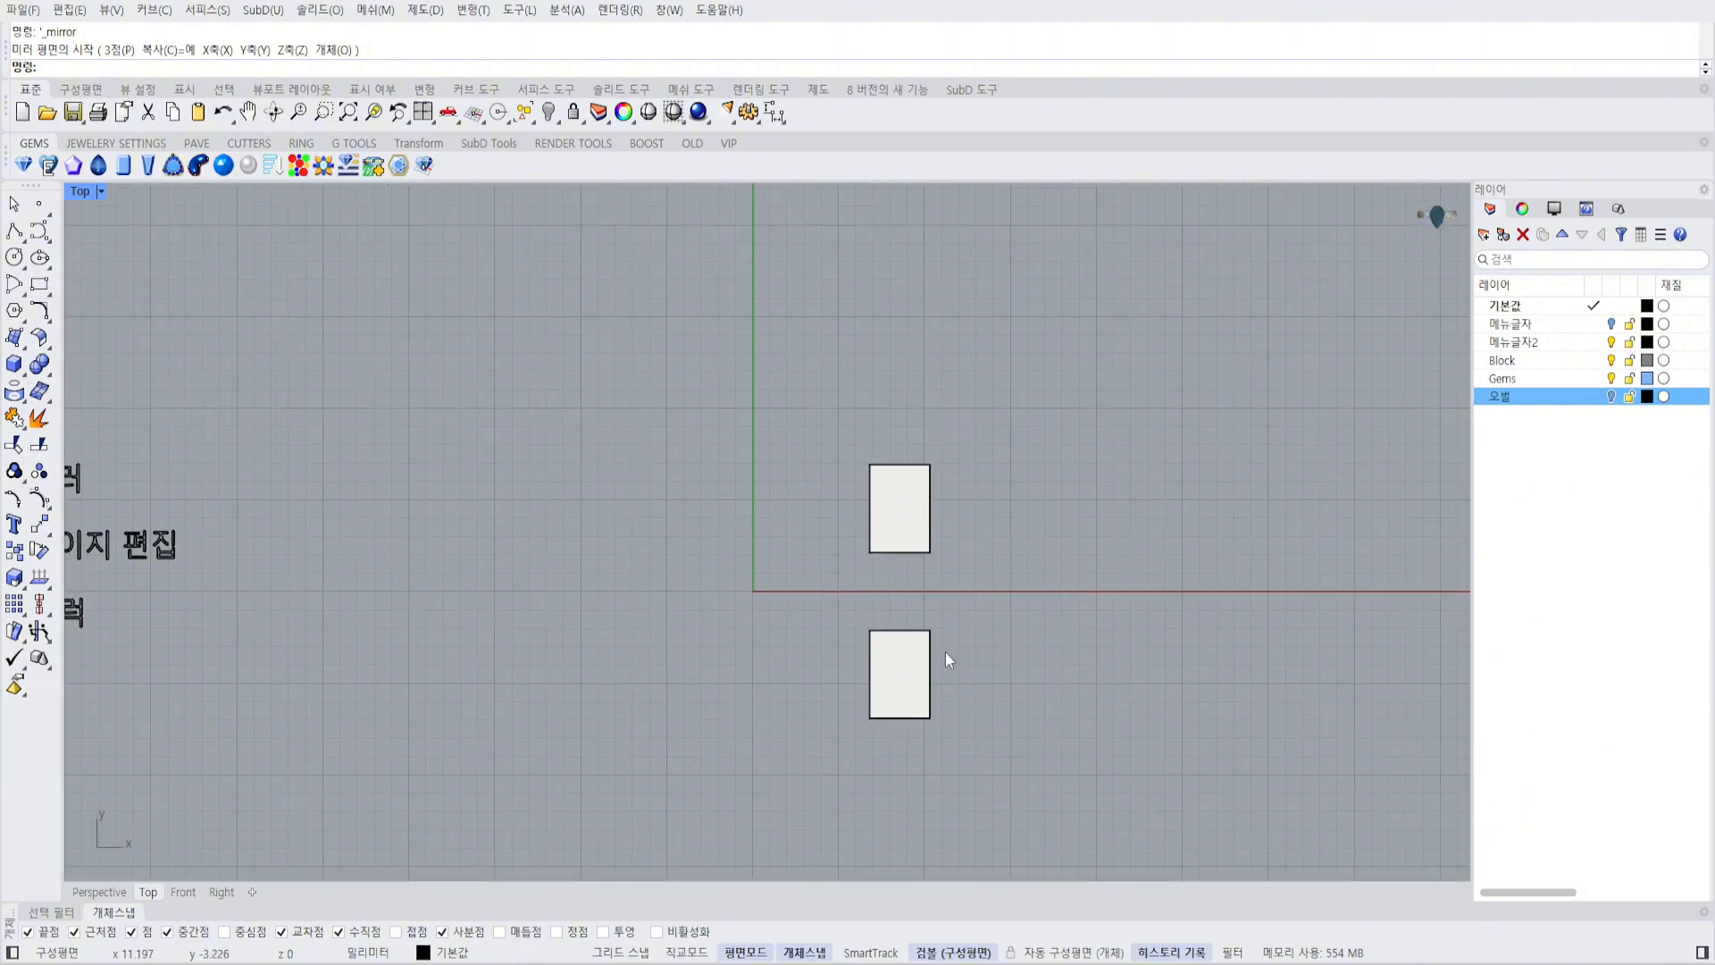
key("Delete")
Mirror the remaining box across the green axis, starting the mirror plane at 0 and ending it vertically above.
left_click(956, 491)
right_click_drag(956, 491, 920, 571)
type("mm")
key("Return")
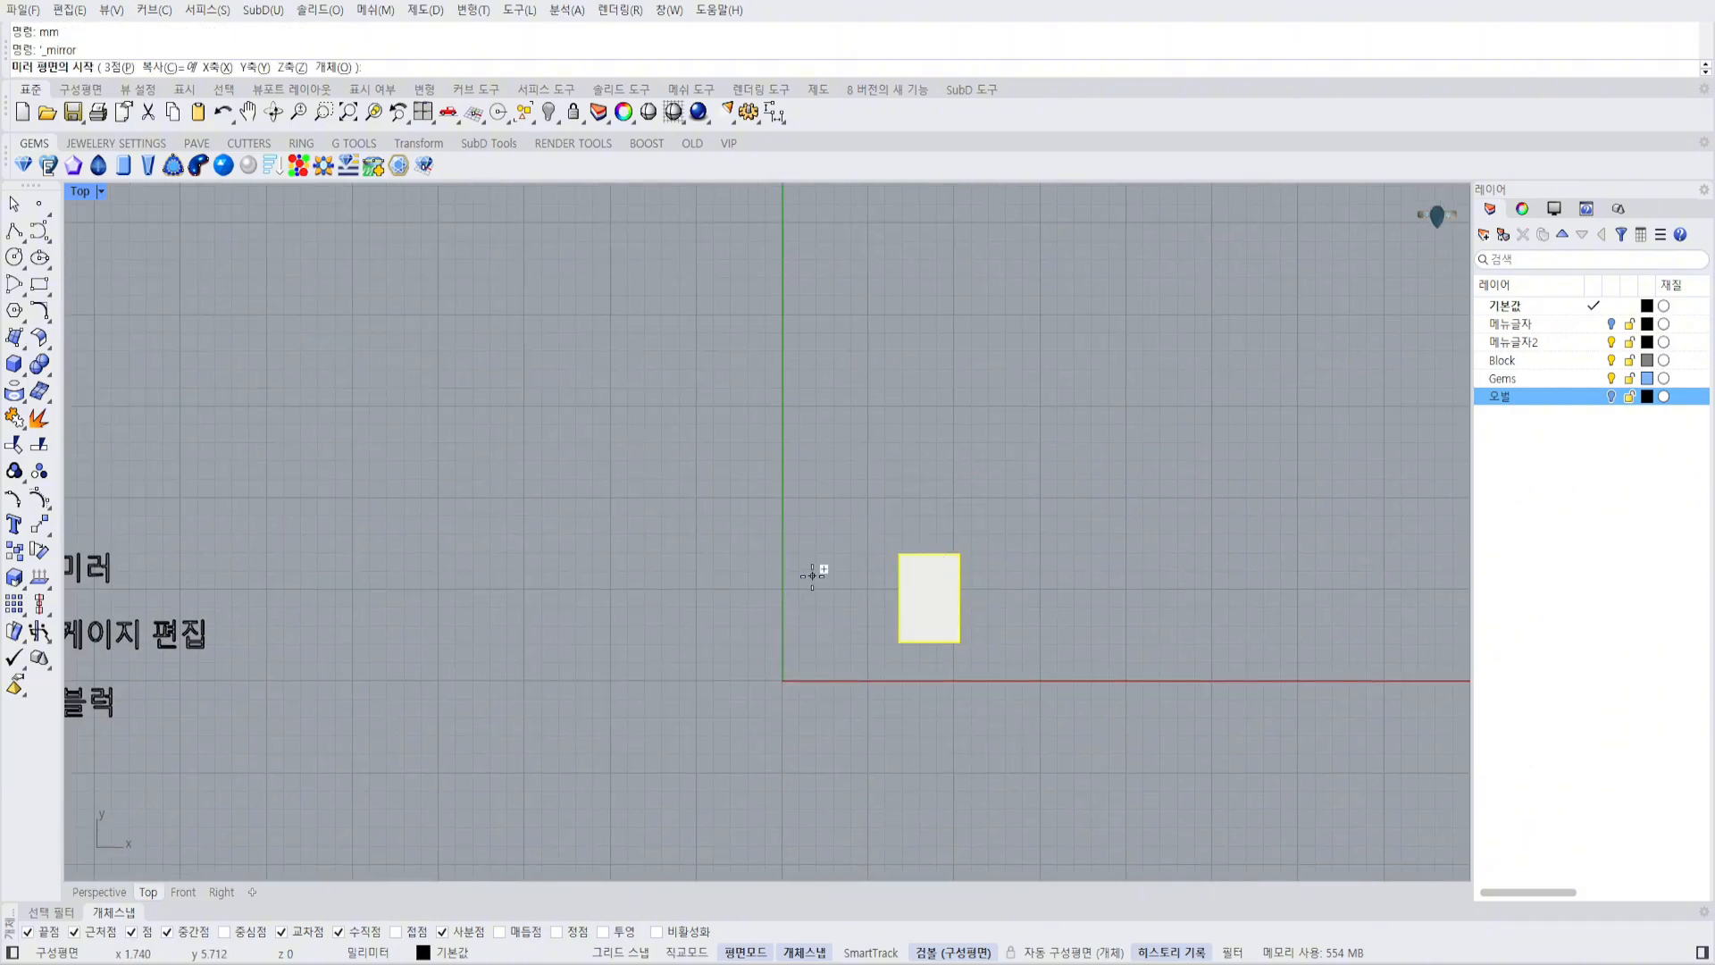
type("0")
key("Return")
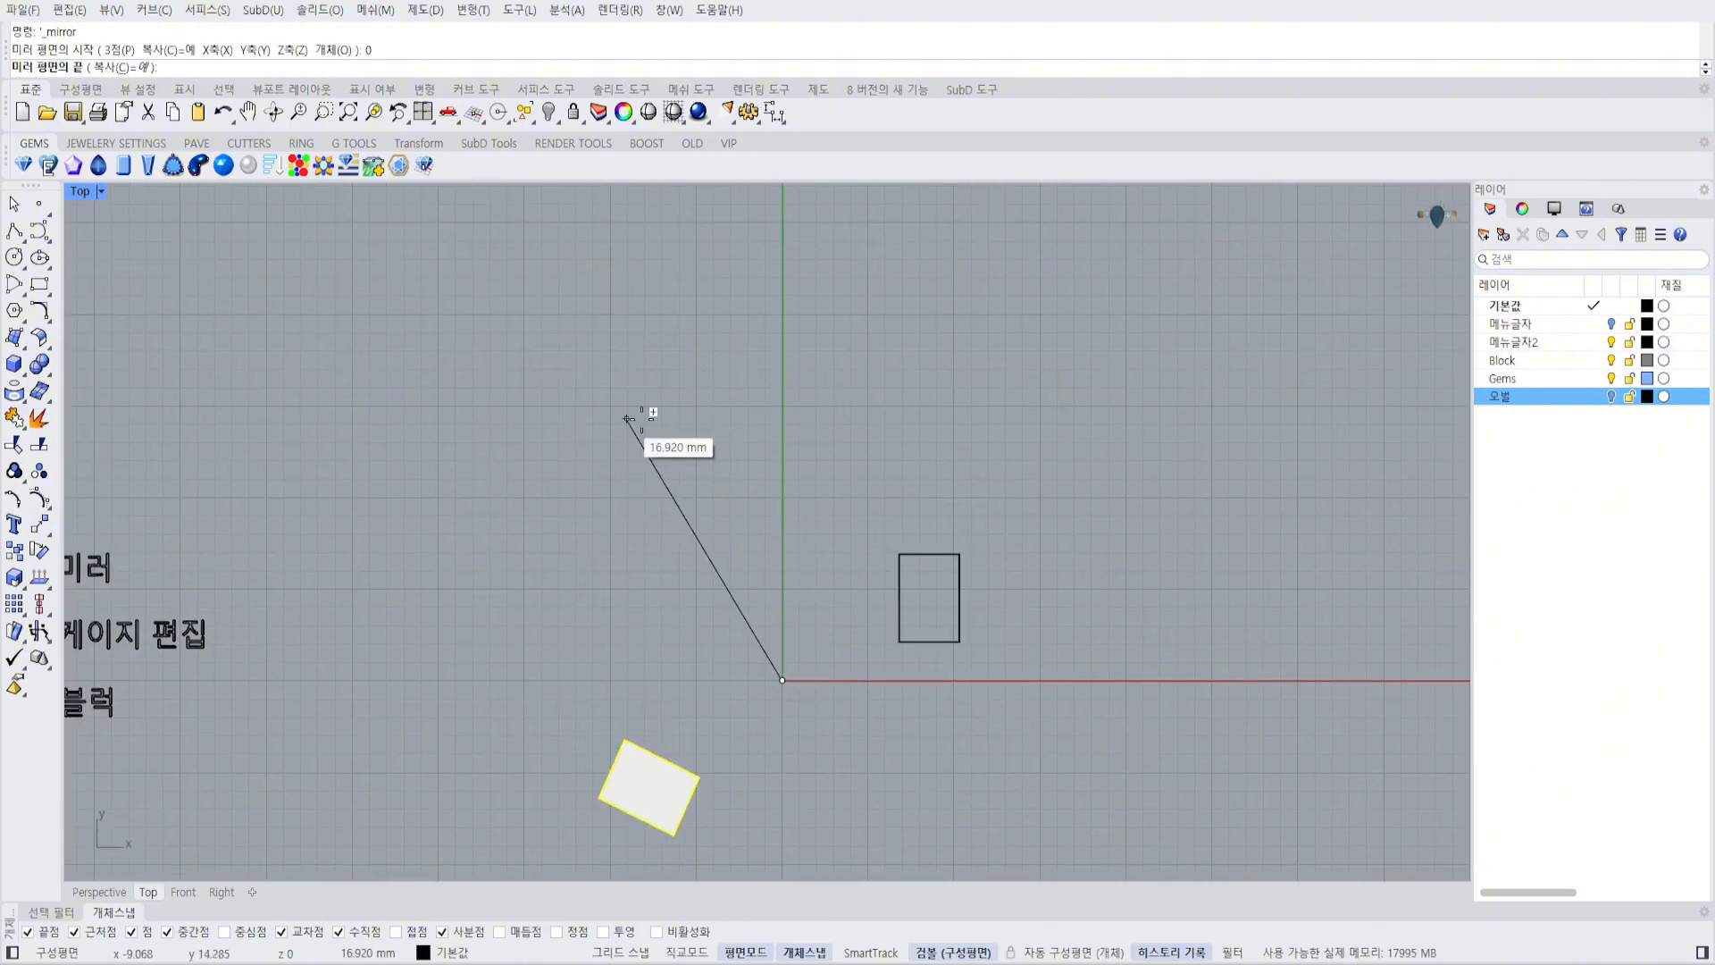
left_click(789, 387, "shift")
right_click_drag(809, 478, 927, 431)
left_click(809, 550)
scroll(808, 554, "up", 5)
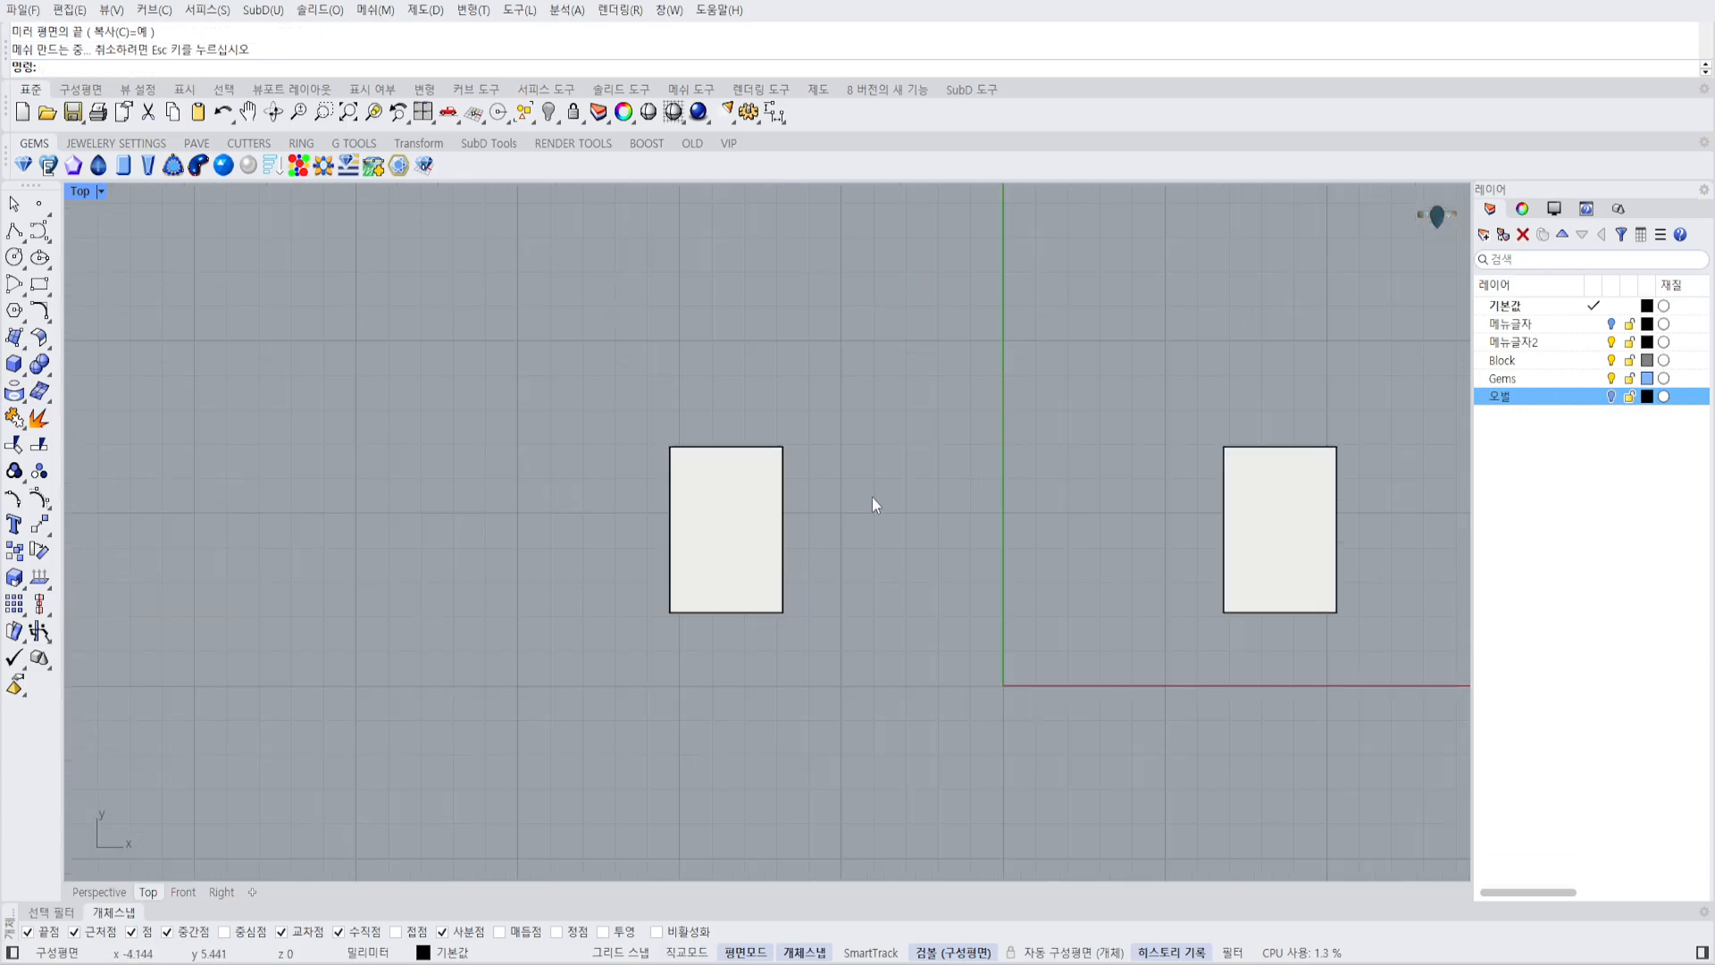
Delete both boxes from the Top view.
scroll(1254, 417, "down", 4)
right_click_drag(1254, 418, 1202, 534)
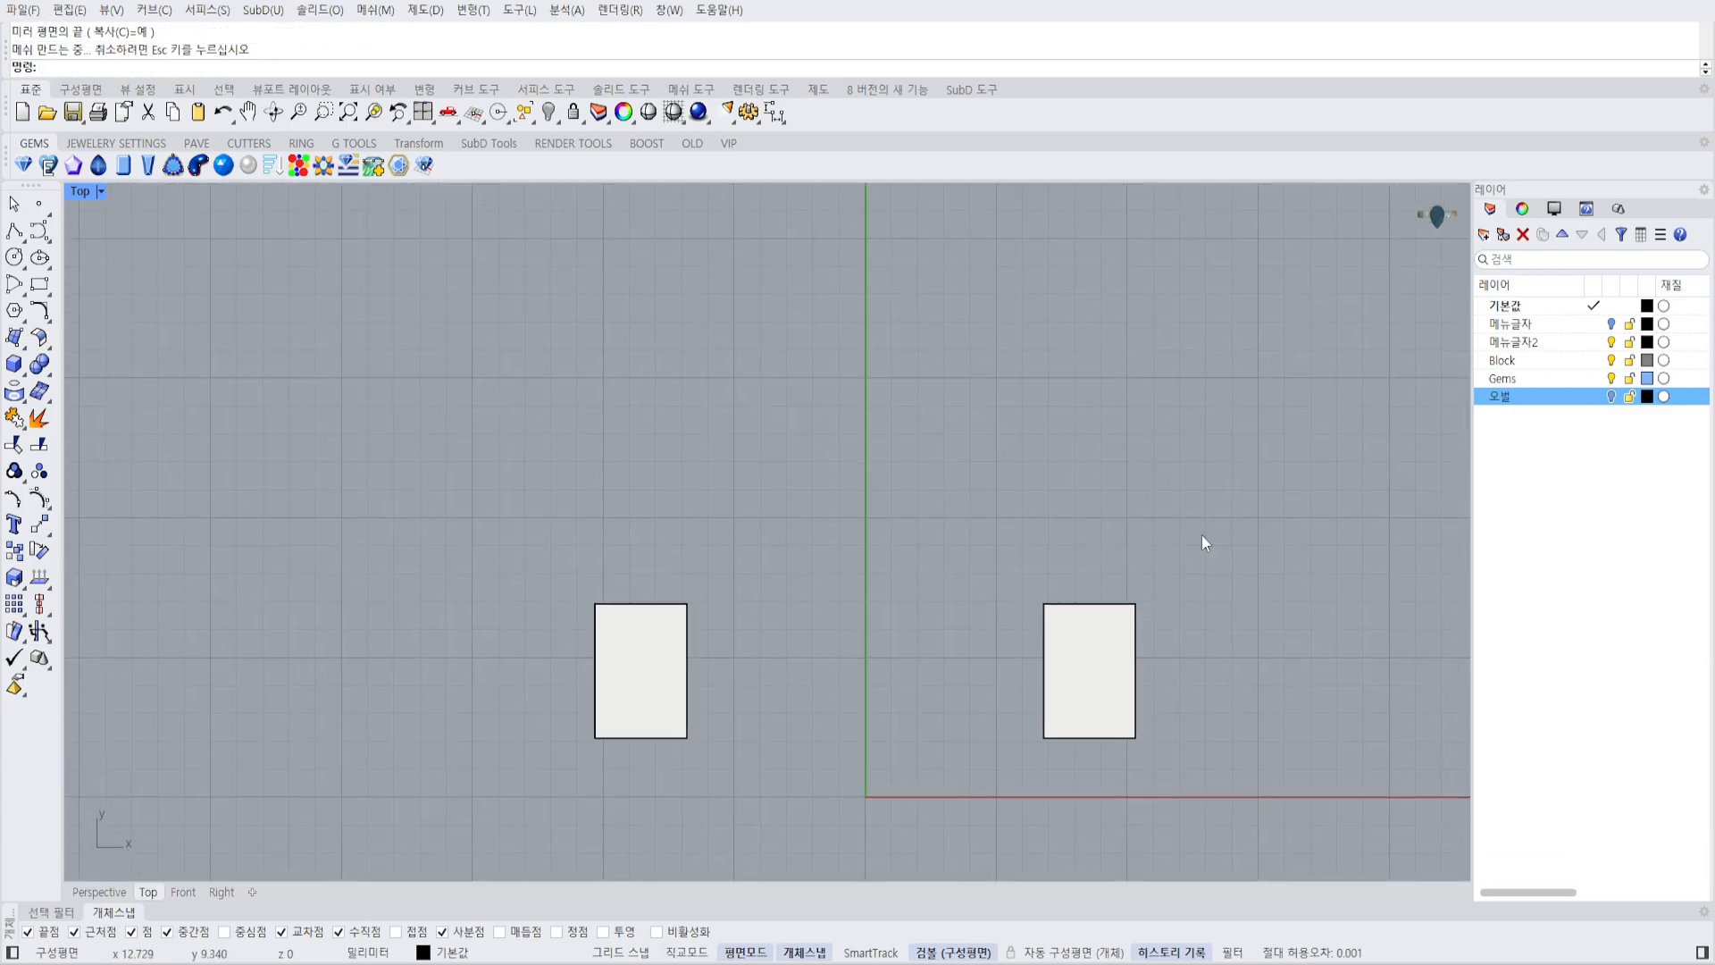
left_click_drag(1147, 486, 657, 706)
scroll(661, 703, "down", 6)
key("Delete")
right_click_drag(715, 665, 793, 449)
scroll(377, 449, "up", 6)
right_click_drag(376, 449, 678, 418)
scroll(630, 446, "up", 4)
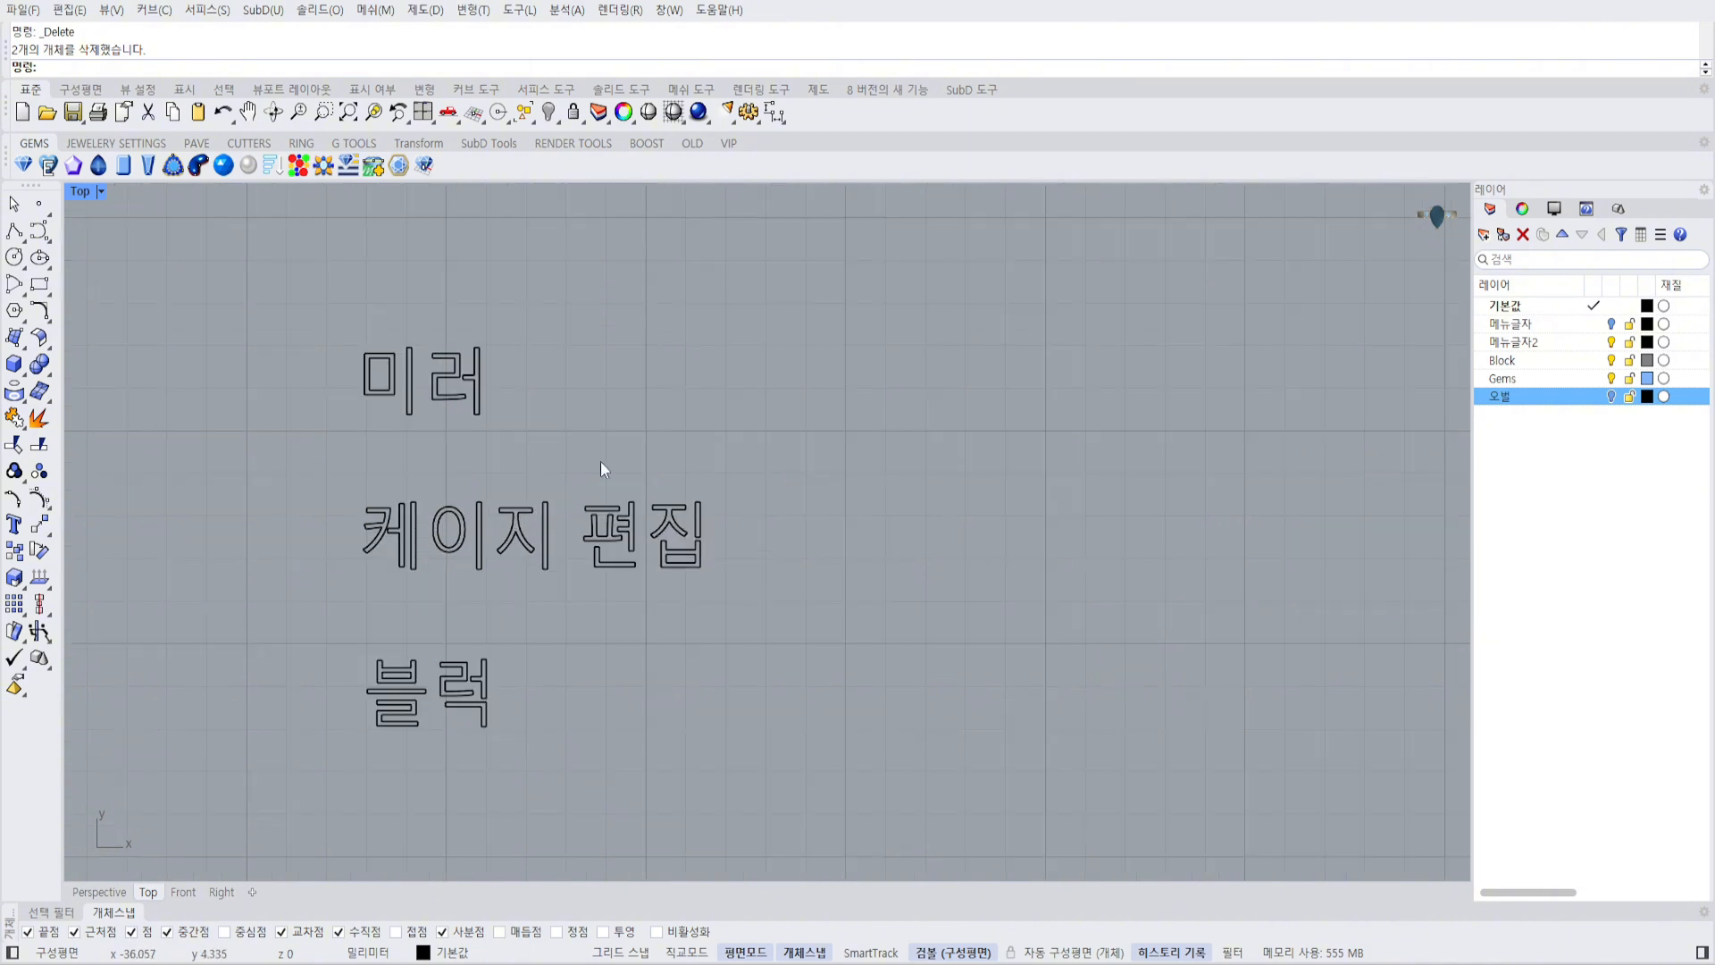
left_click_drag(314, 463, 817, 619)
left_click(878, 555)
right_click_drag(884, 549, 700, 508)
scroll(695, 504, "down", 4)
right_click_drag(1029, 501, 825, 475)
scroll(713, 457, "down", 2)
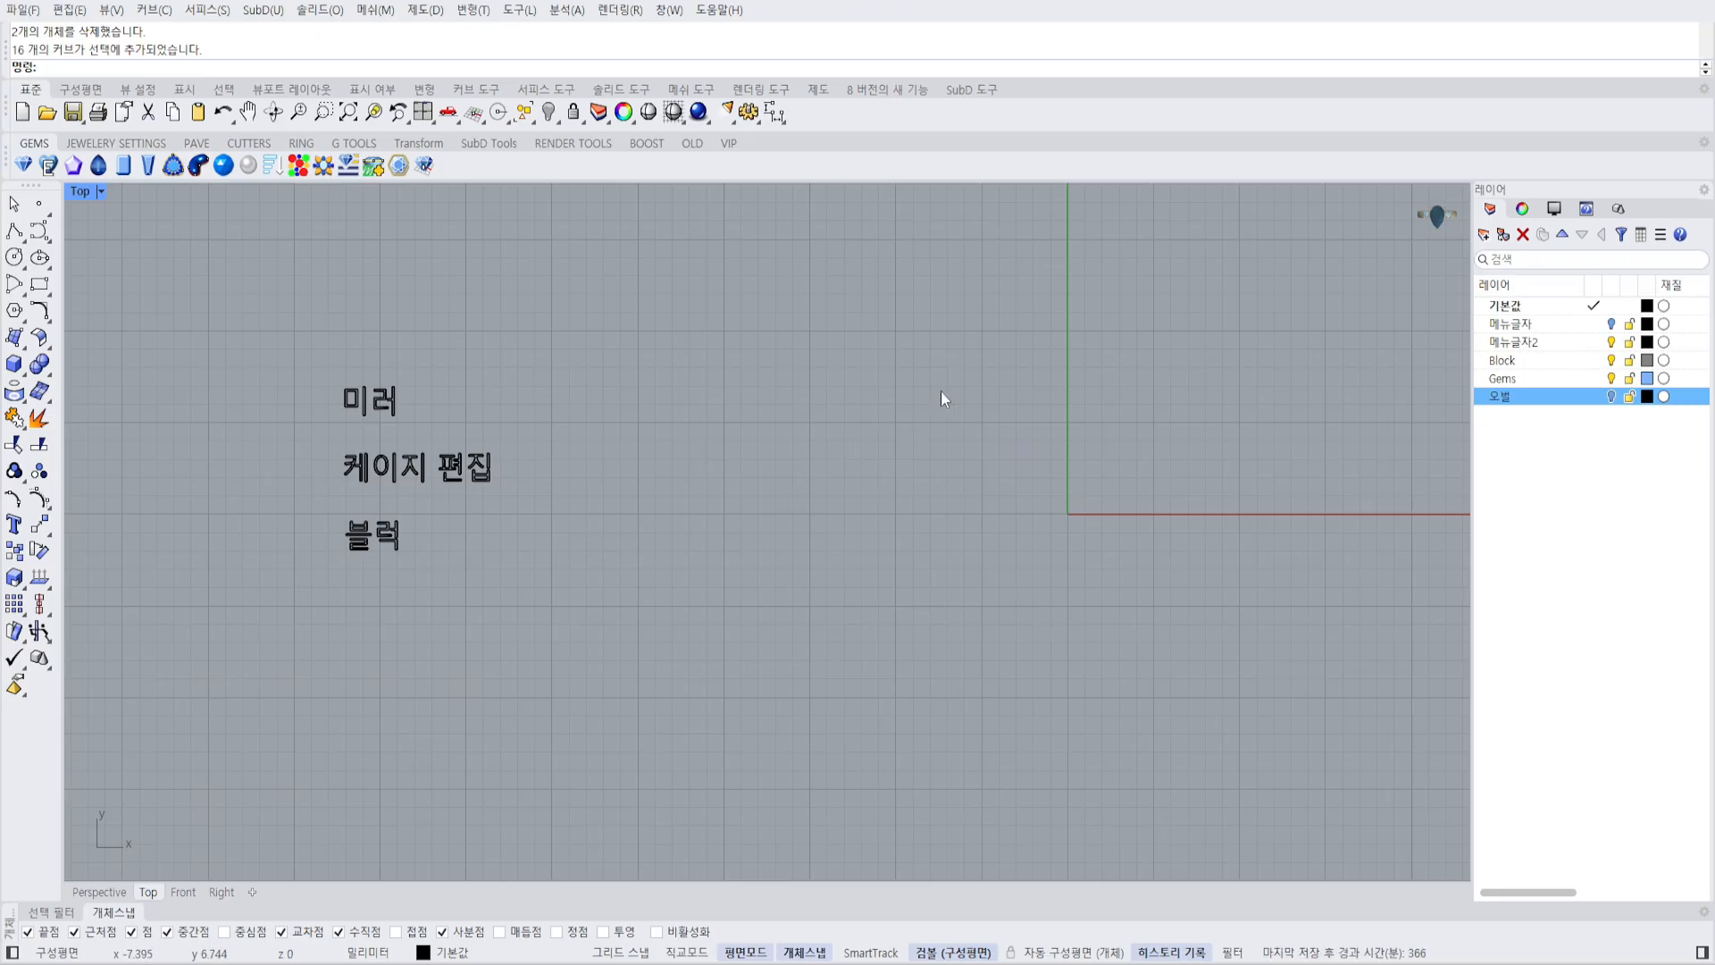
right_click_drag(1156, 391, 1026, 389)
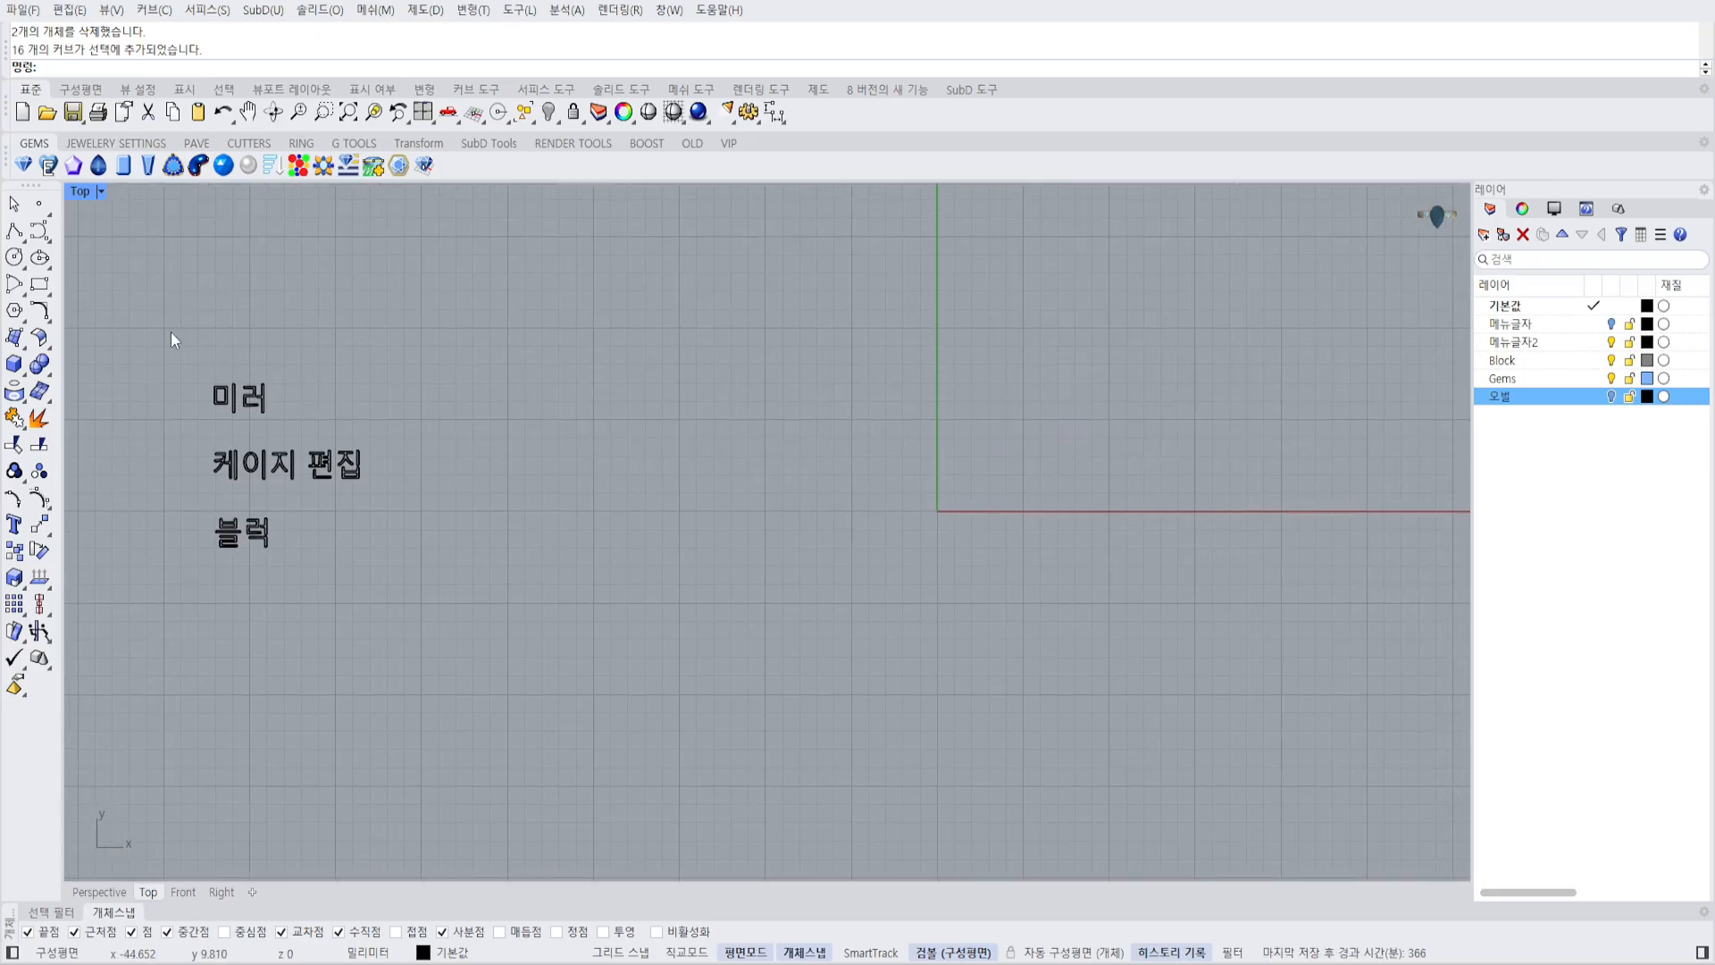
Move the three text labels 미러, 케이지 편집 and 블럭 horizontally closer to the origin.
left_click_drag(169, 330, 466, 614)
left_click_drag(341, 465, 491, 462)
left_click(513, 386)
right_click_drag(514, 383, 320, 368)
scroll(320, 368, "up", 2)
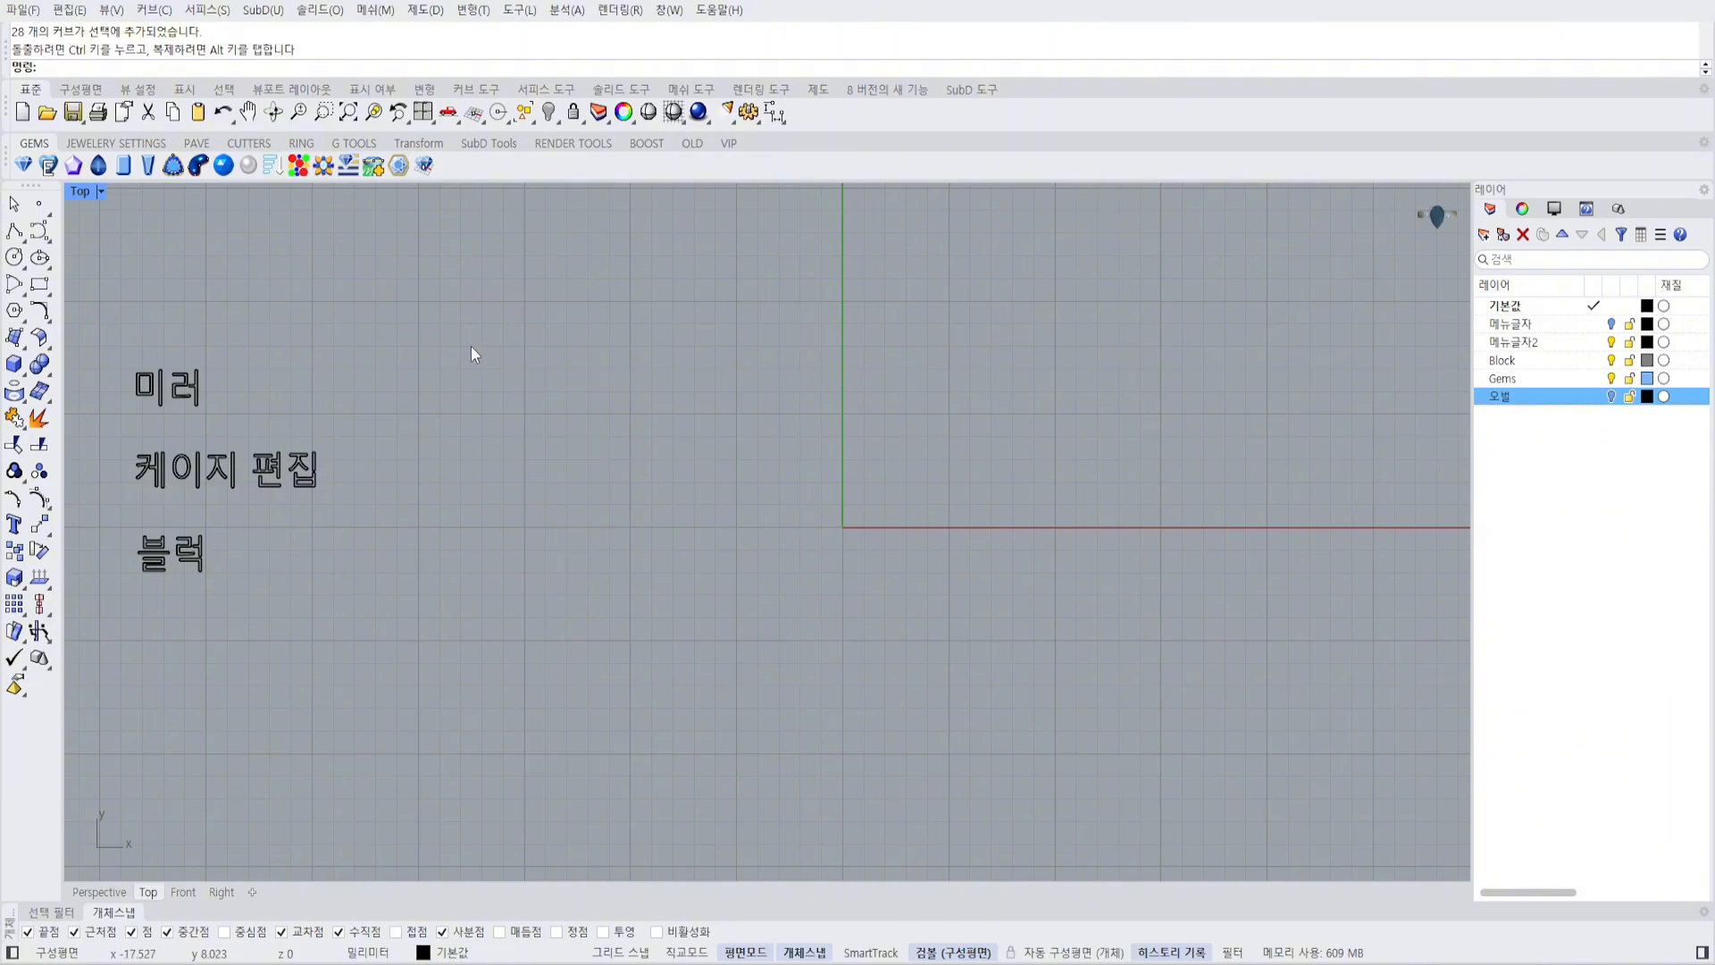
right_click_drag(475, 354, 986, 419)
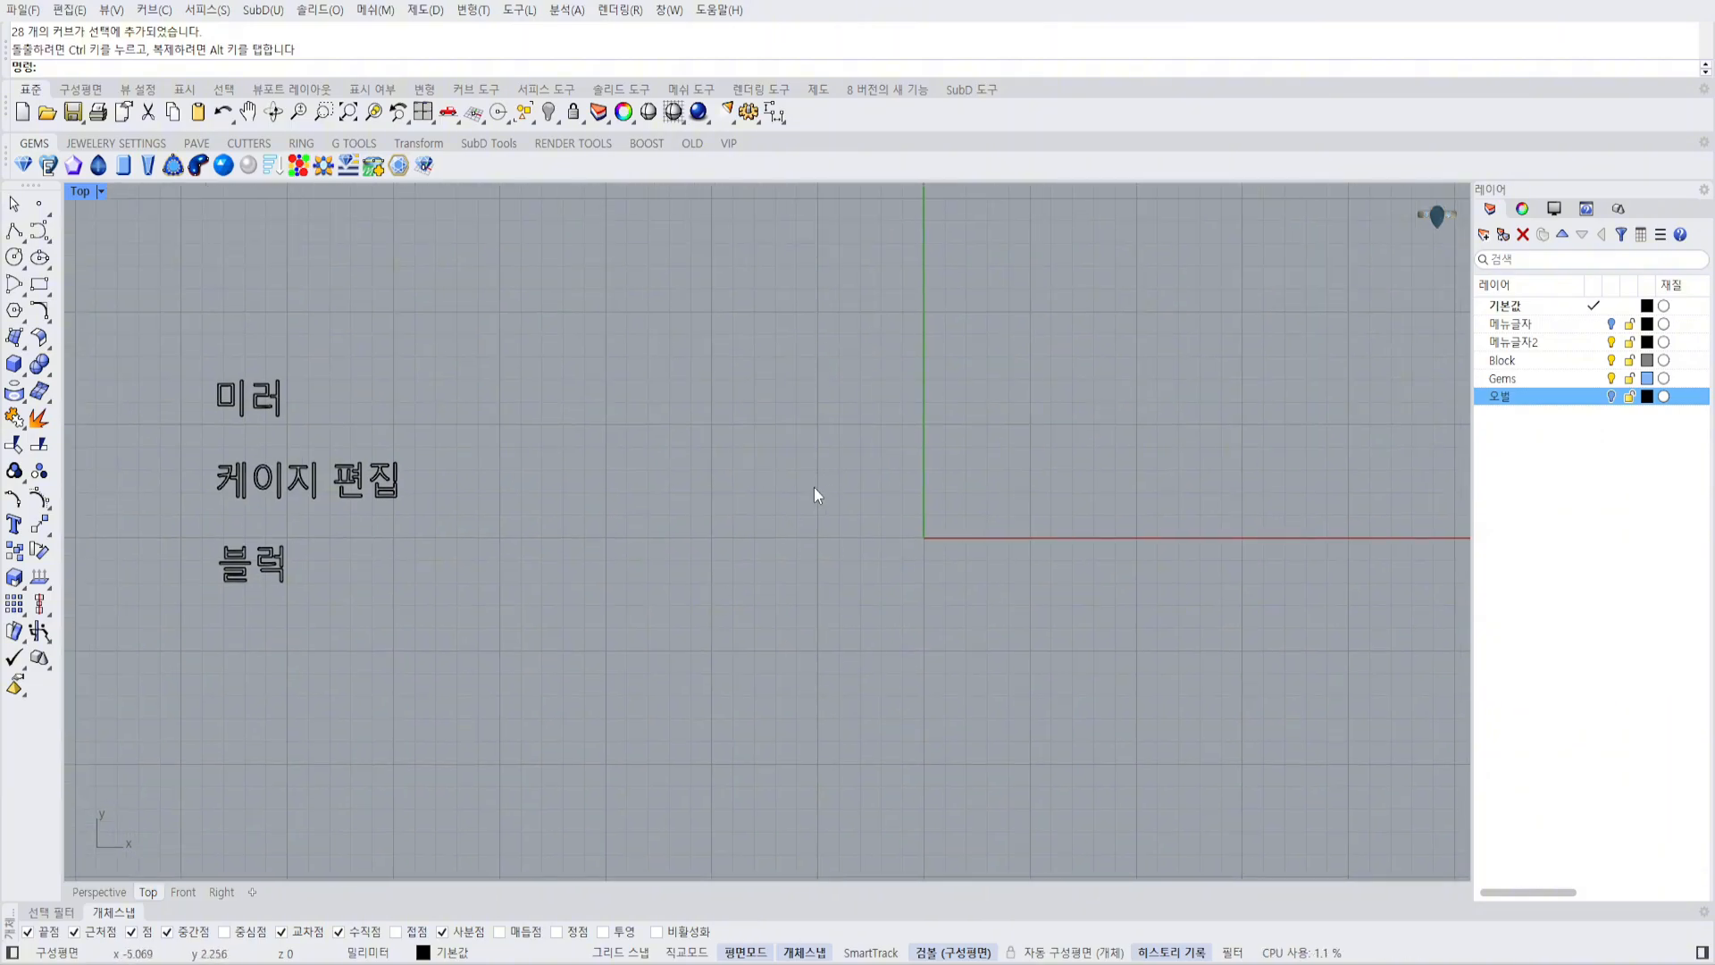
left_click_drag(184, 441, 527, 521)
left_click(527, 522)
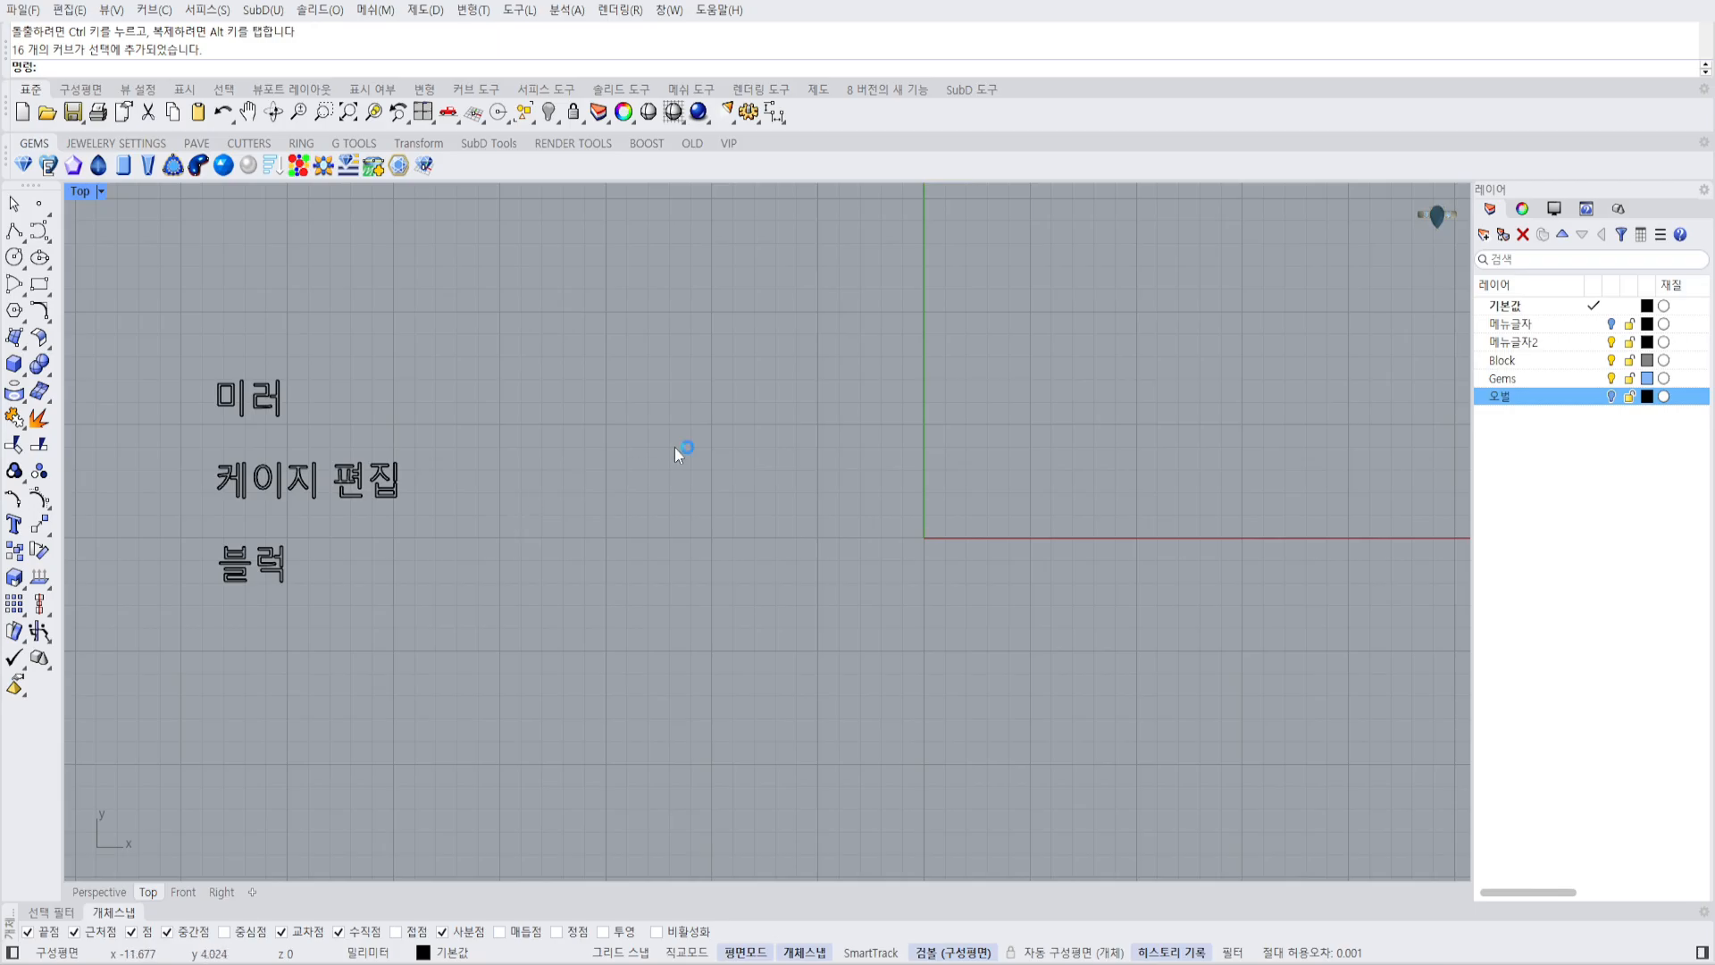
Draw an S-shaped control point curve rising from below the X axis to the upper side of the Y axis.
right_click_drag(674, 446, 599, 449)
left_click(40, 231)
left_click(650, 605)
left_click(672, 498)
left_click(736, 487)
left_click(812, 463)
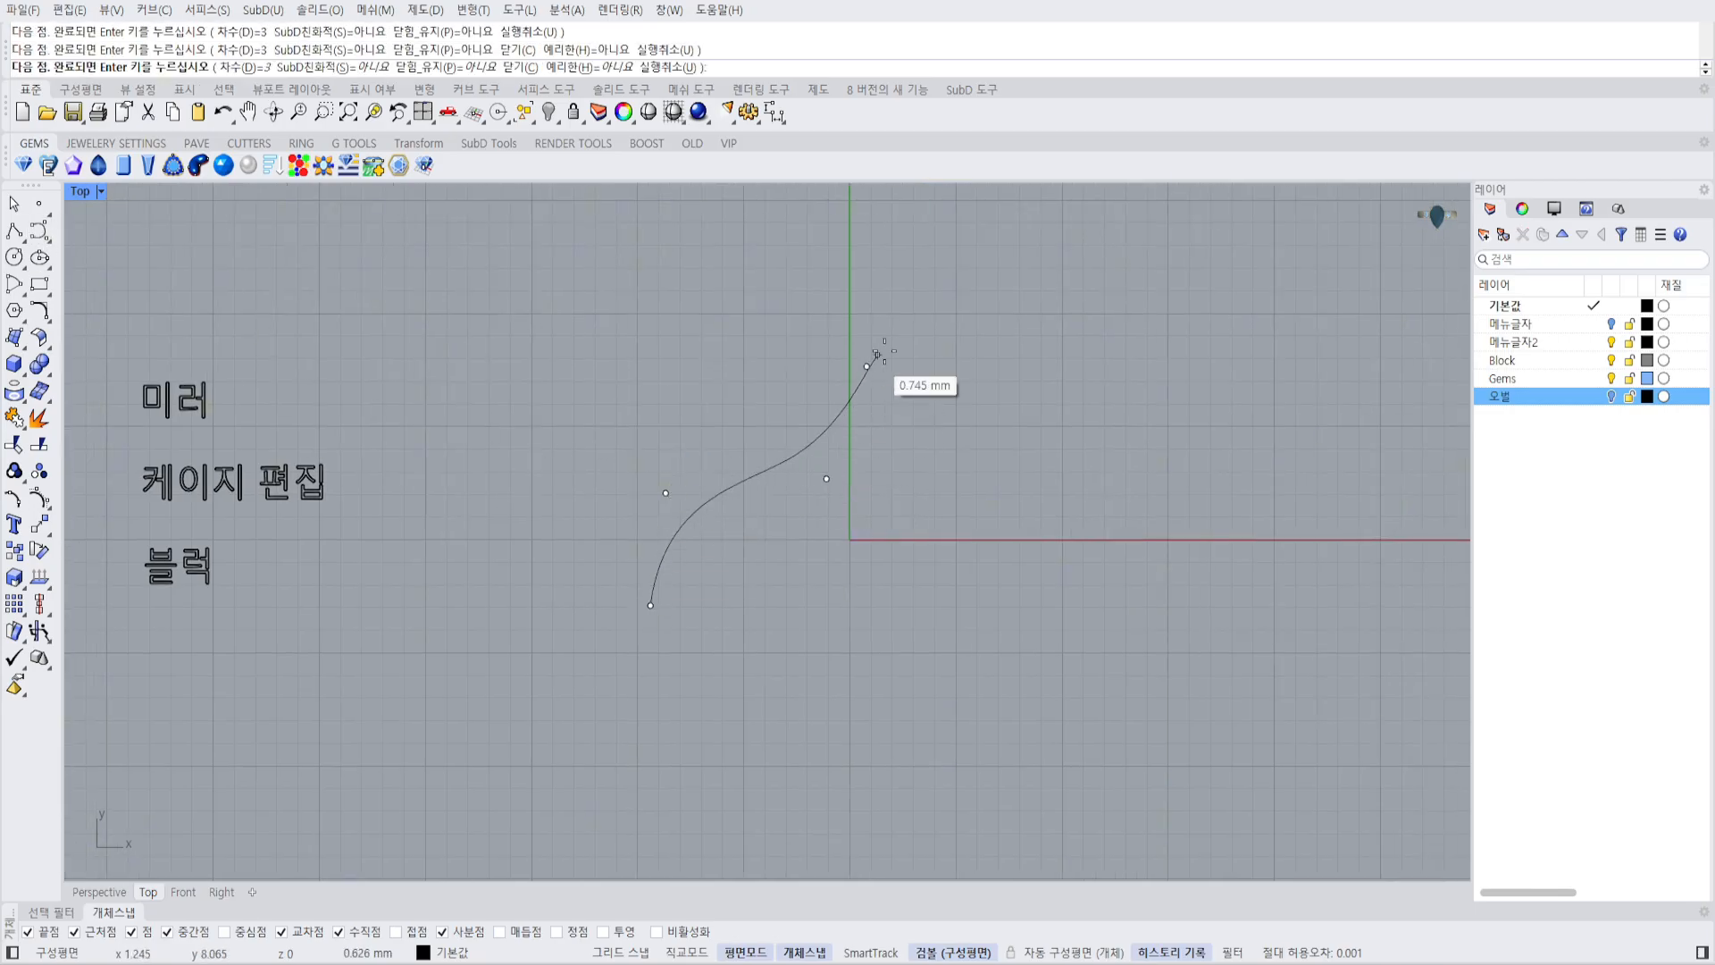
left_click(885, 352)
left_click(998, 319)
right_click(1000, 348)
Draw a second curve bulging below the first between its two endpoints, and join both into a closed leaf outline.
right_click(998, 361)
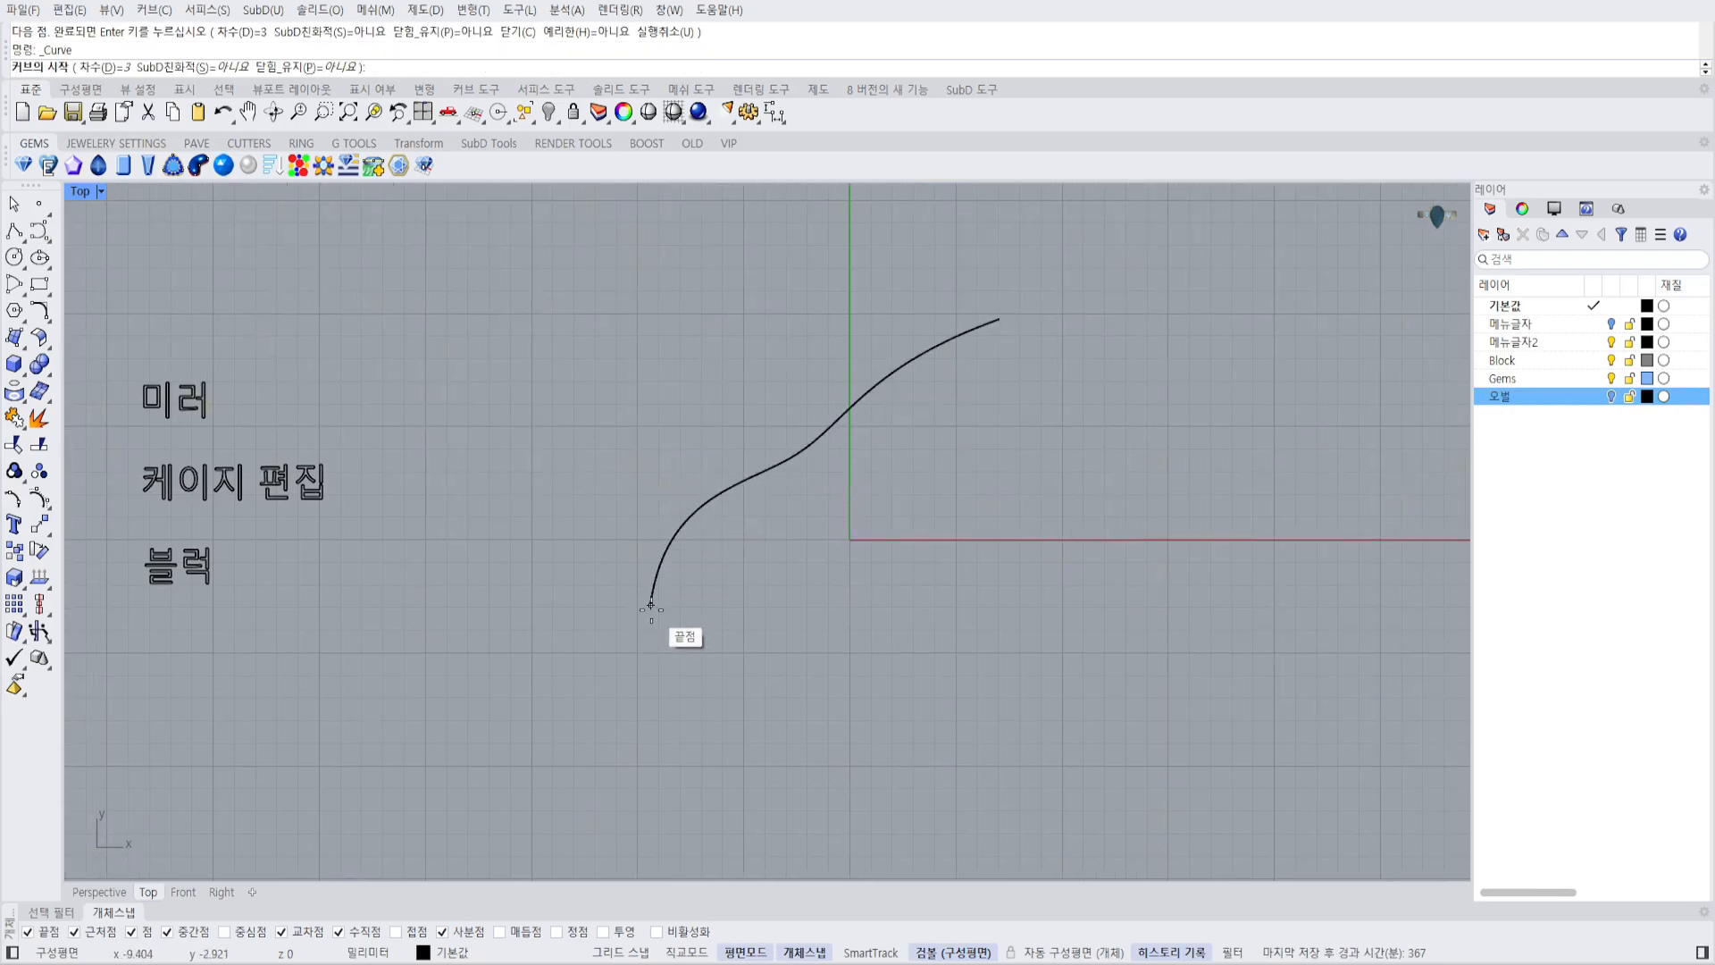
left_click(650, 606)
left_click(712, 692)
left_click(963, 637)
left_click(1004, 455)
left_click(999, 319)
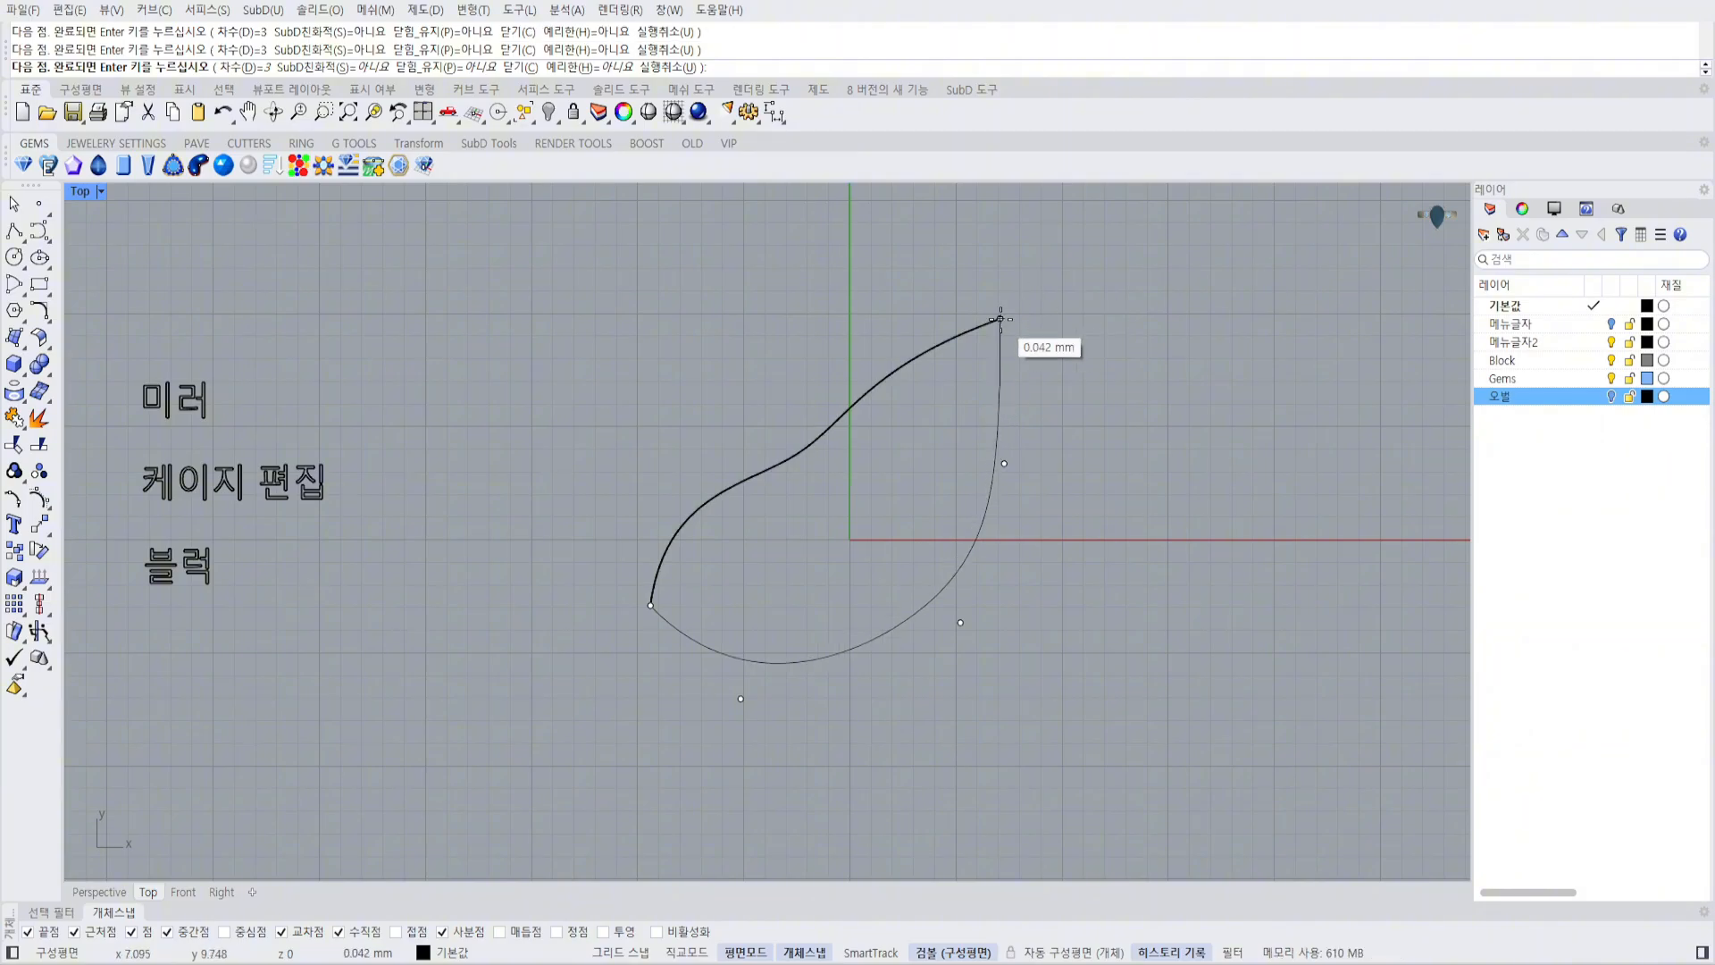
right_click(997, 323)
key("ctrl+a")
key("ctrl+j")
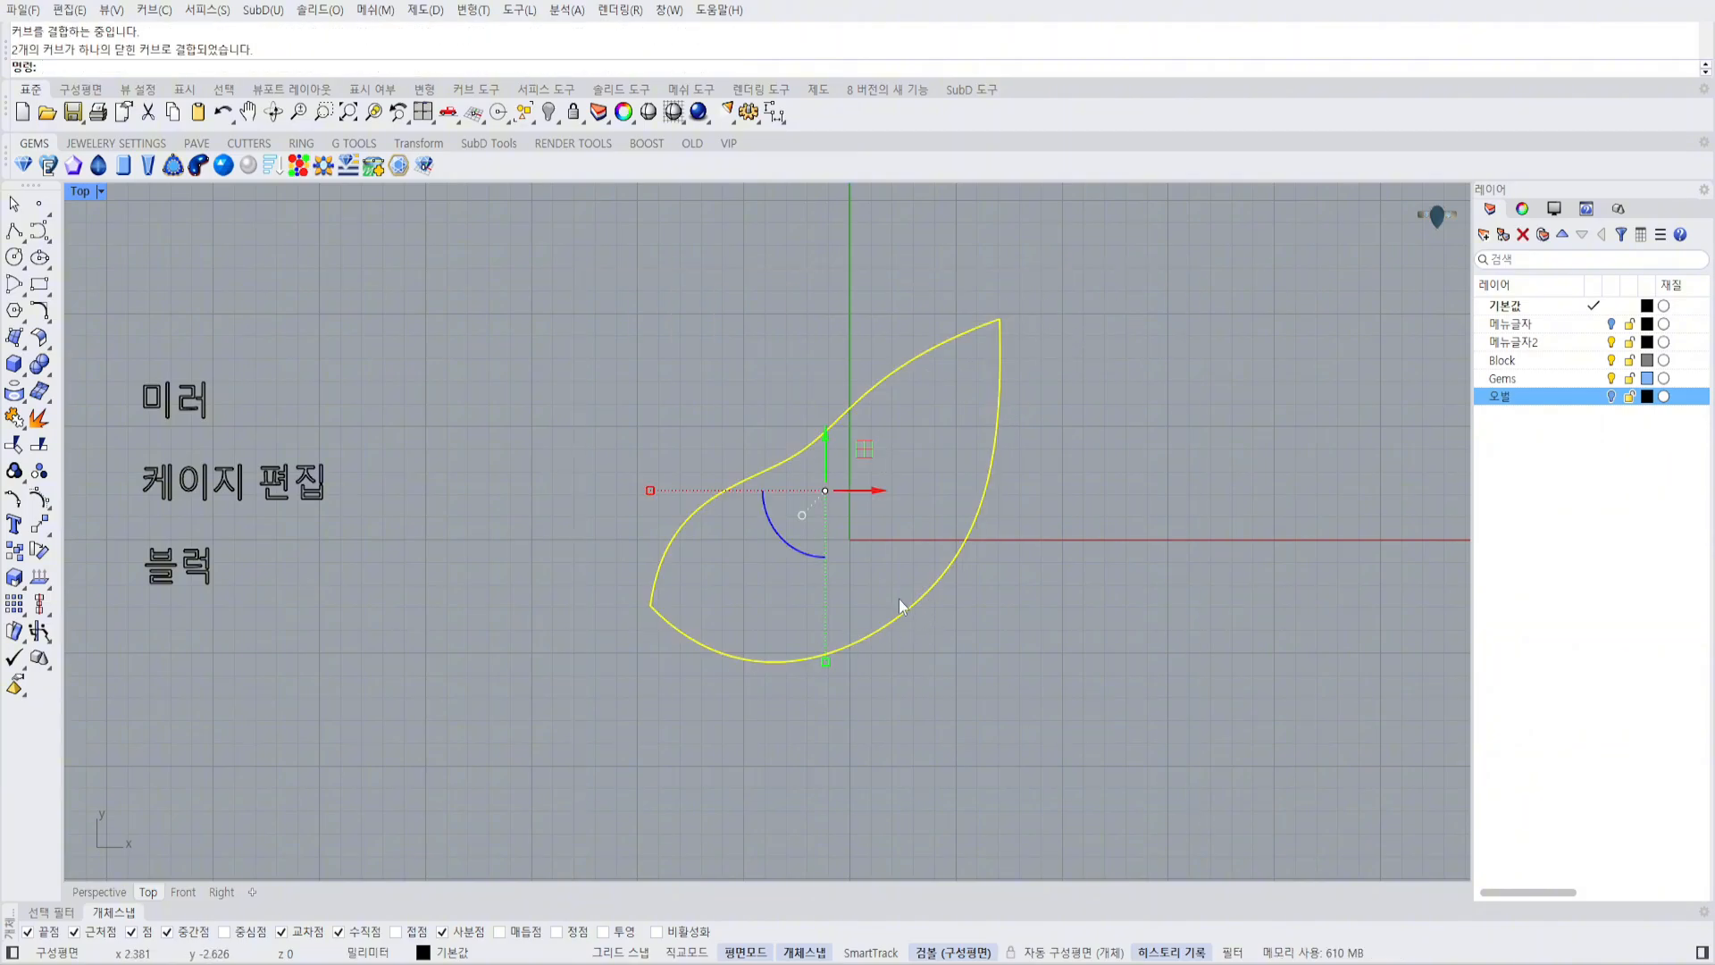
Extrude the closed leaf outline to both sides as a solid, setting its thickness in the Front view.
key("ctrl+m")
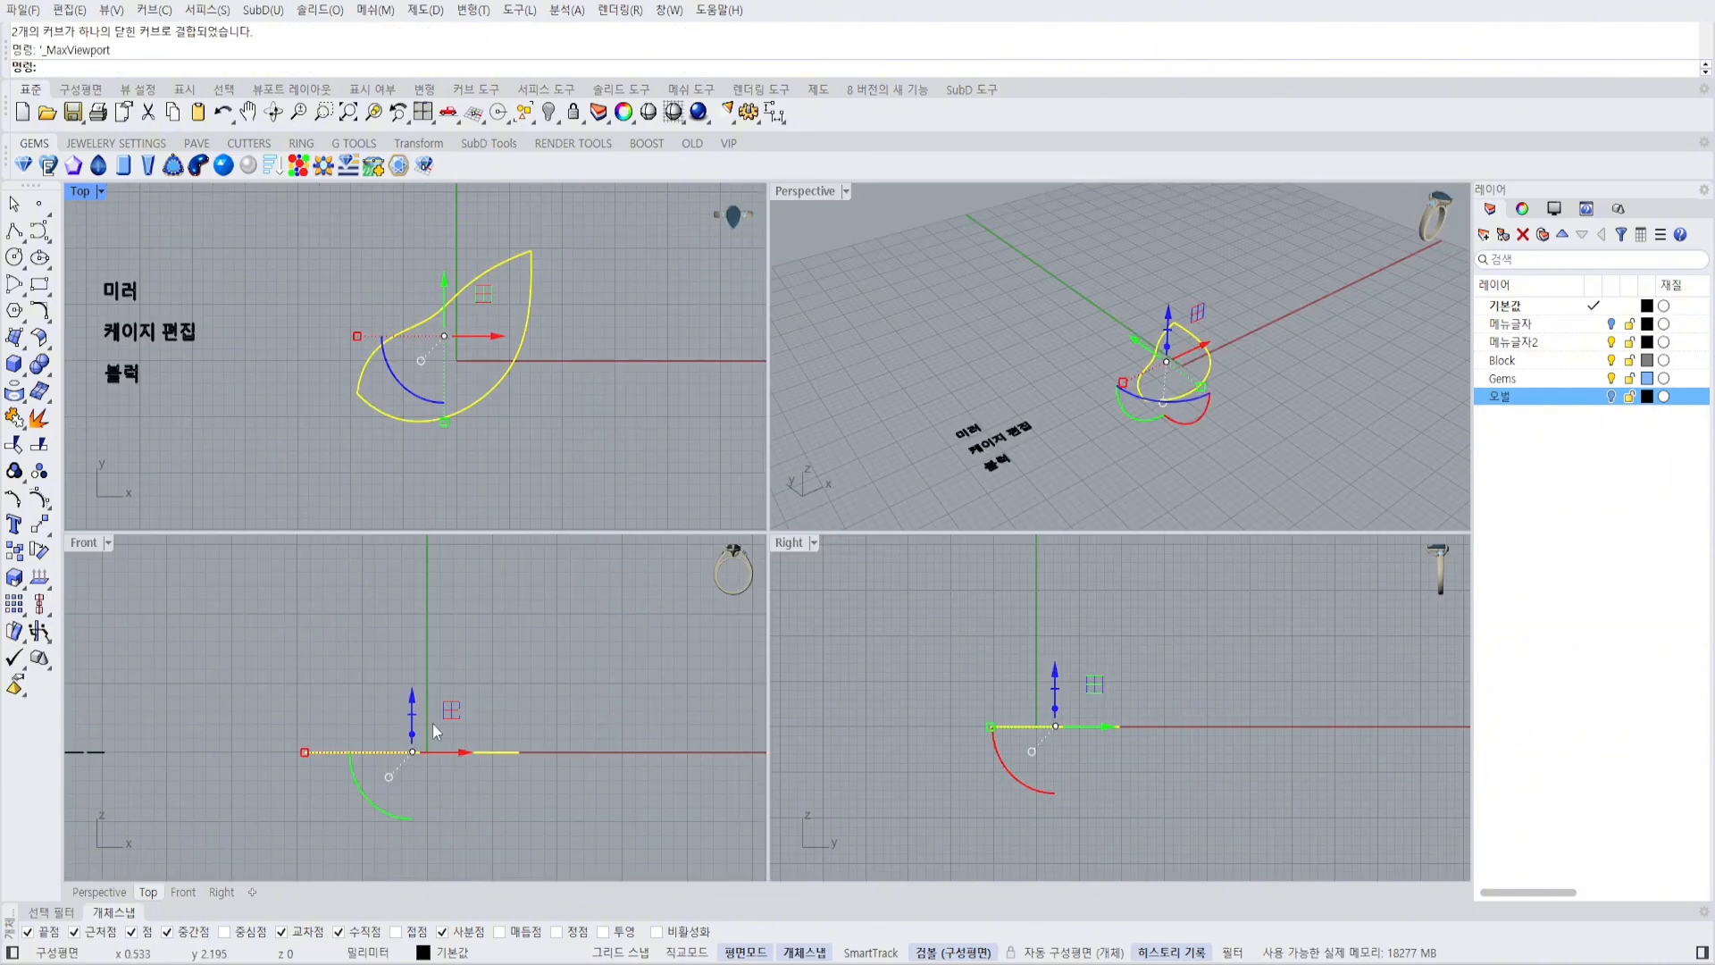
key("ctrl+e")
left_click(484, 729)
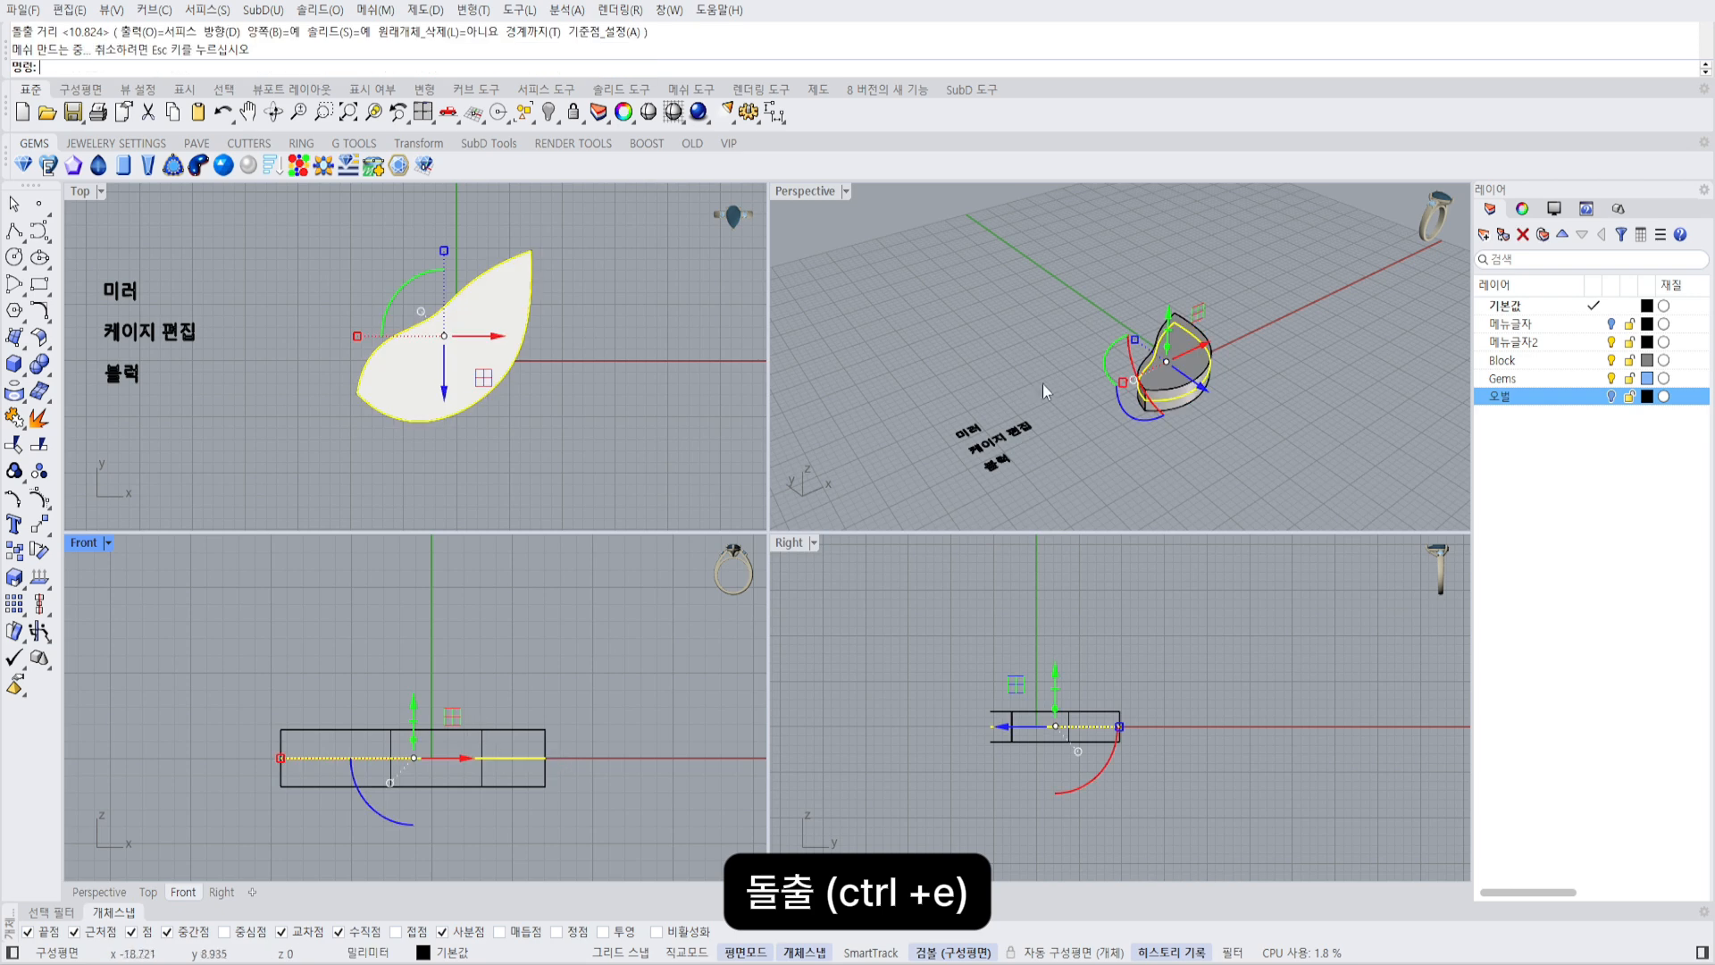
Explode the extruded leaf solid into separate surfaces.
right_click_drag(1201, 390, 1195, 427)
key("Escape")
scroll(1175, 366, "up", 5)
left_click(1182, 391)
left_click(1278, 405)
left_click(1195, 432)
key("Escape")
right_click_drag(1041, 451, 1078, 412)
scroll(1079, 412, "up", 2)
left_click(1079, 411)
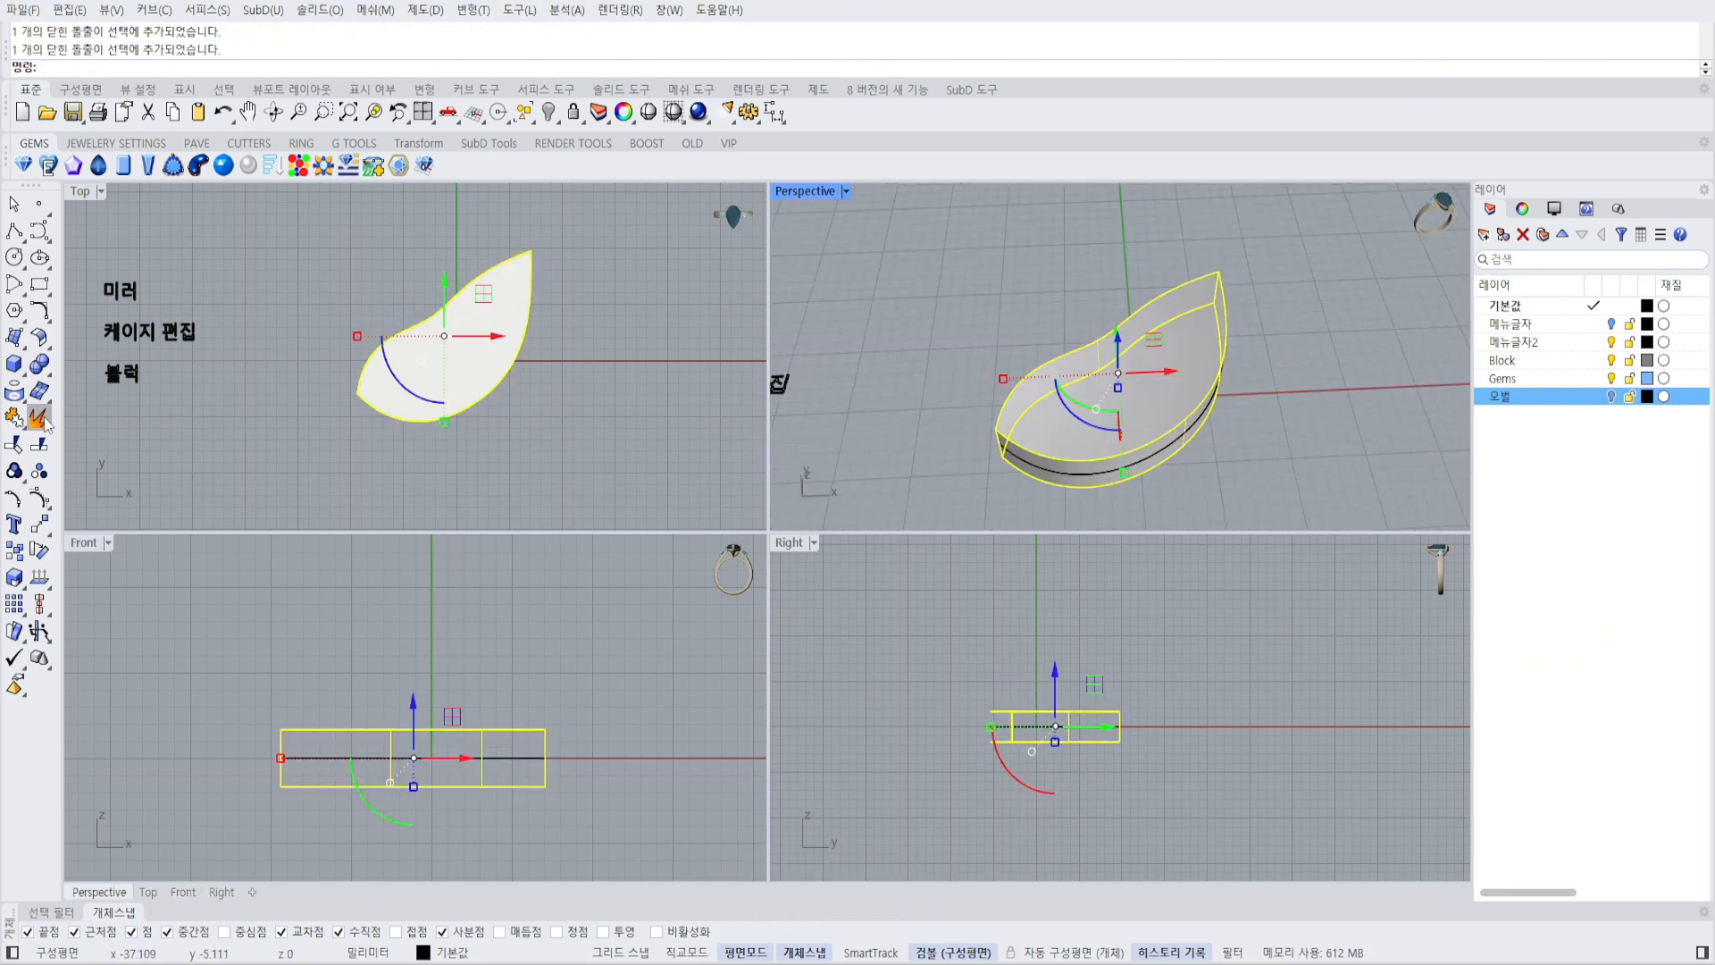
left_click(38, 420)
key("Escape")
Inspect the control points of the exploded leaf surfaces, then return to the maximized Top view.
left_click(1128, 378)
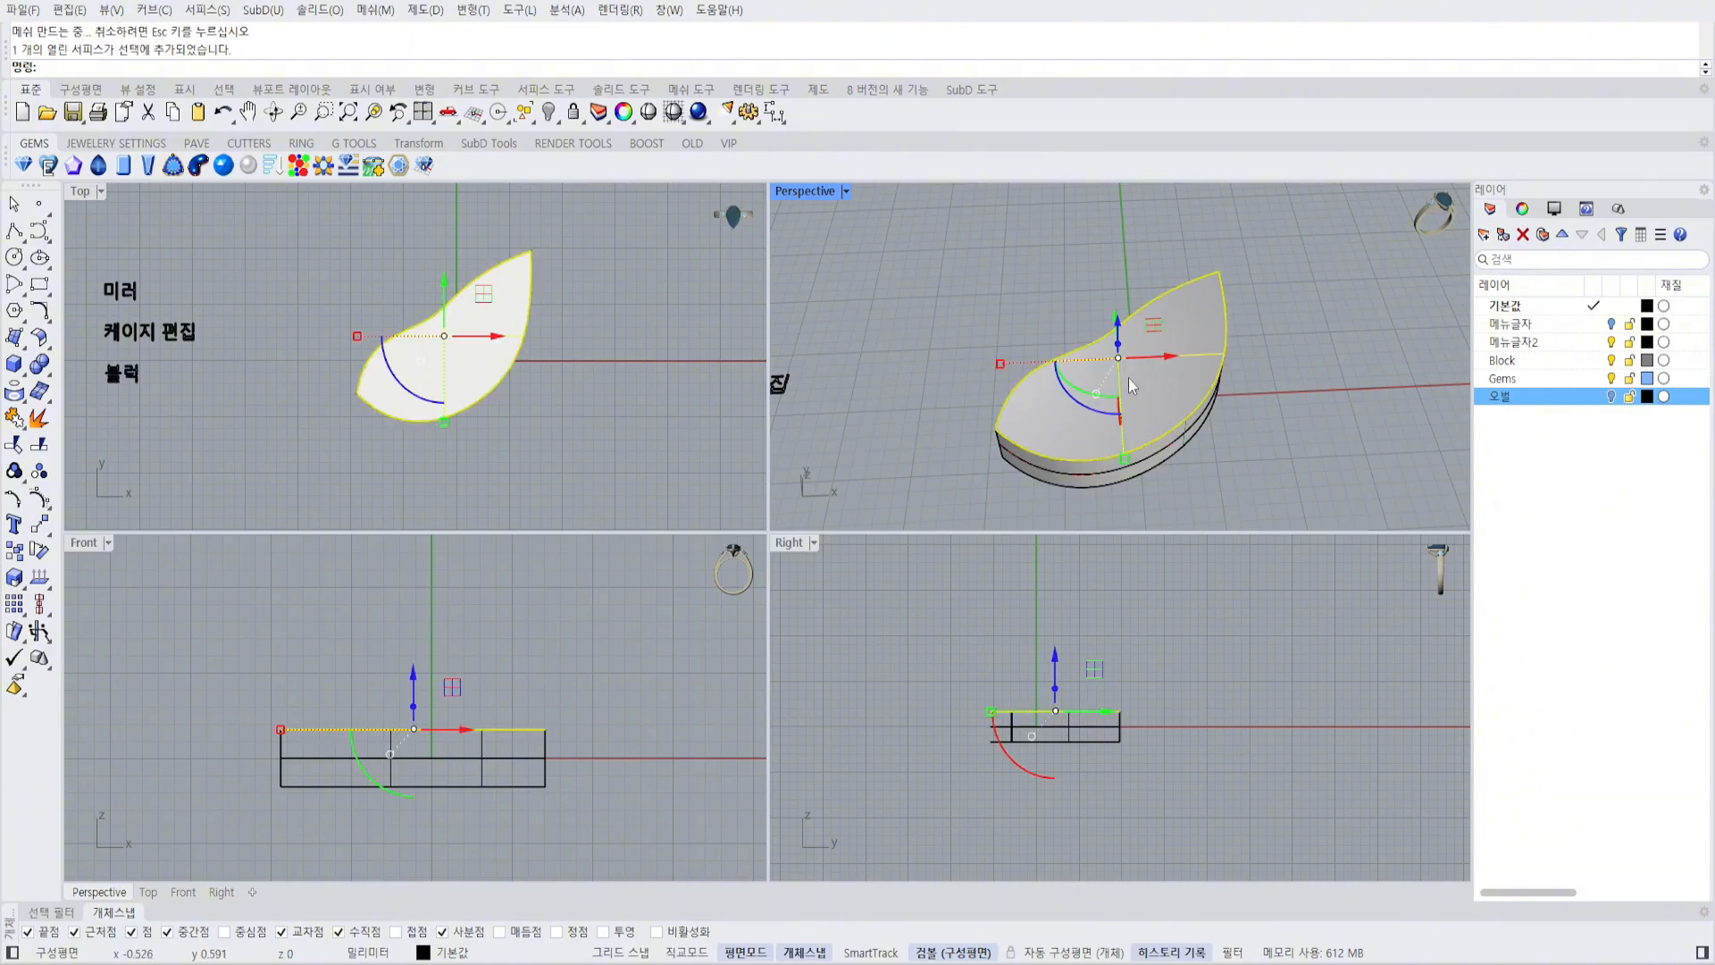
key("F10")
key("Escape")
left_click_drag(1259, 303, 1058, 439)
key("F10")
right_click_drag(1183, 323, 1277, 312)
key("ctrl+z")
key("ctrl+F1")
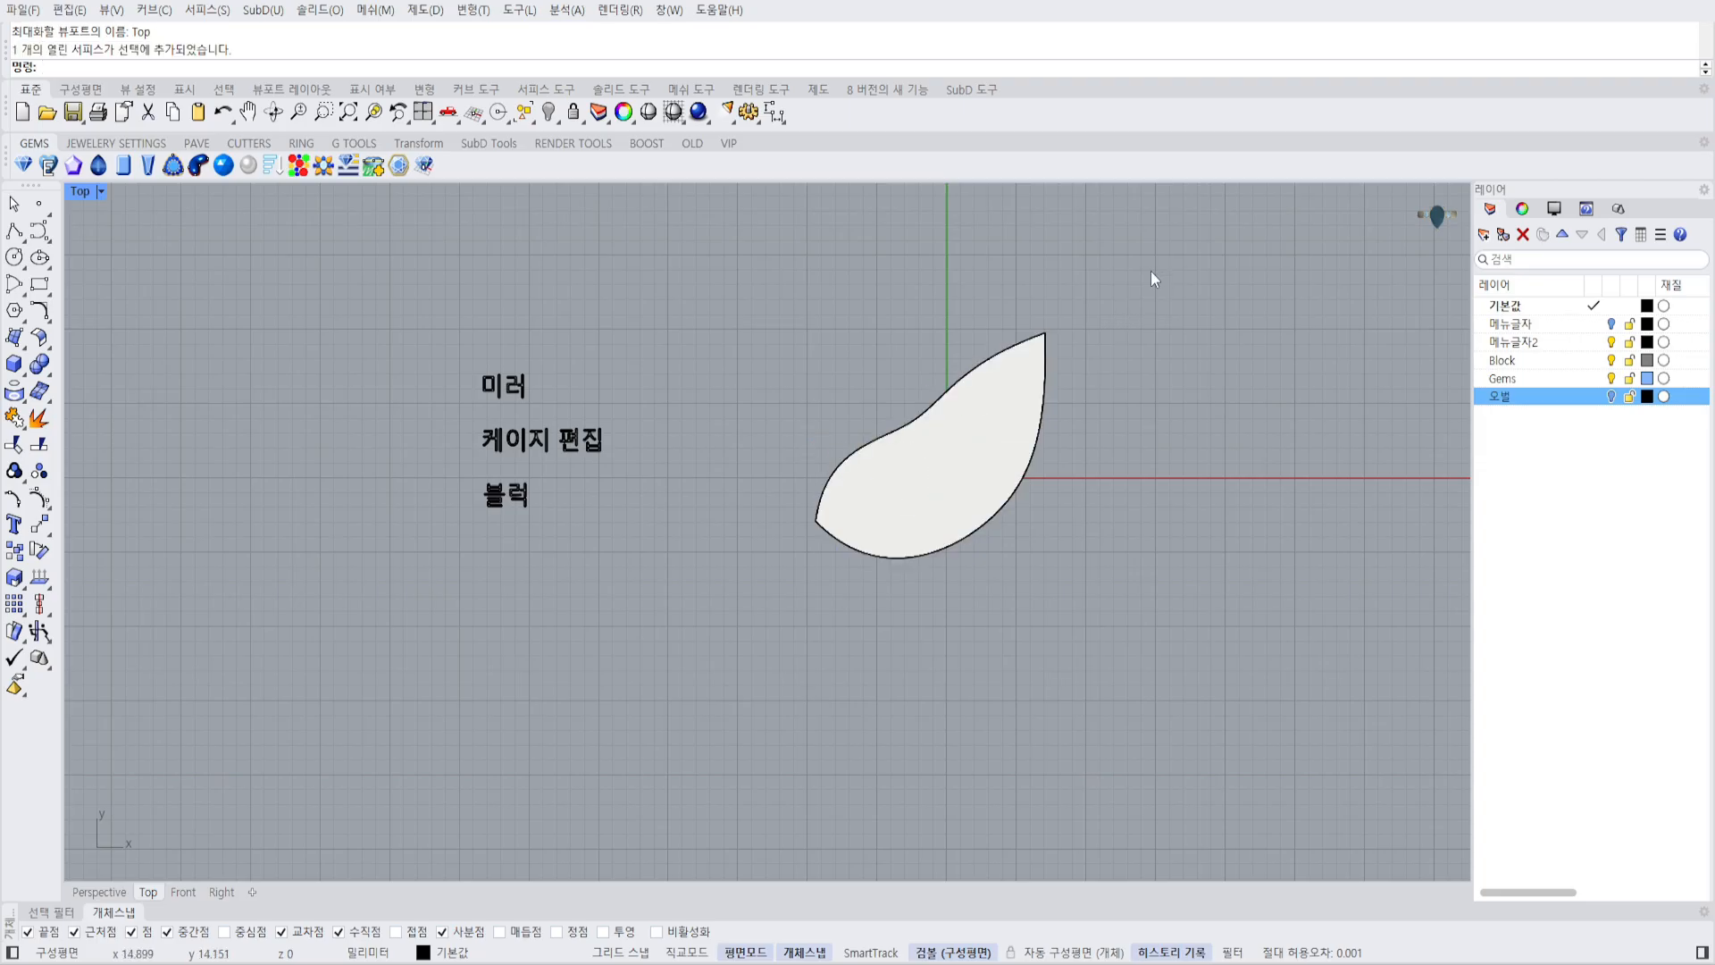
Undo the explode so the leaf is one closed solid again, checking it in Perspective before returning to the Top view.
key("ctrl+z")
key("ctrl+y")
key("ctrl+F4")
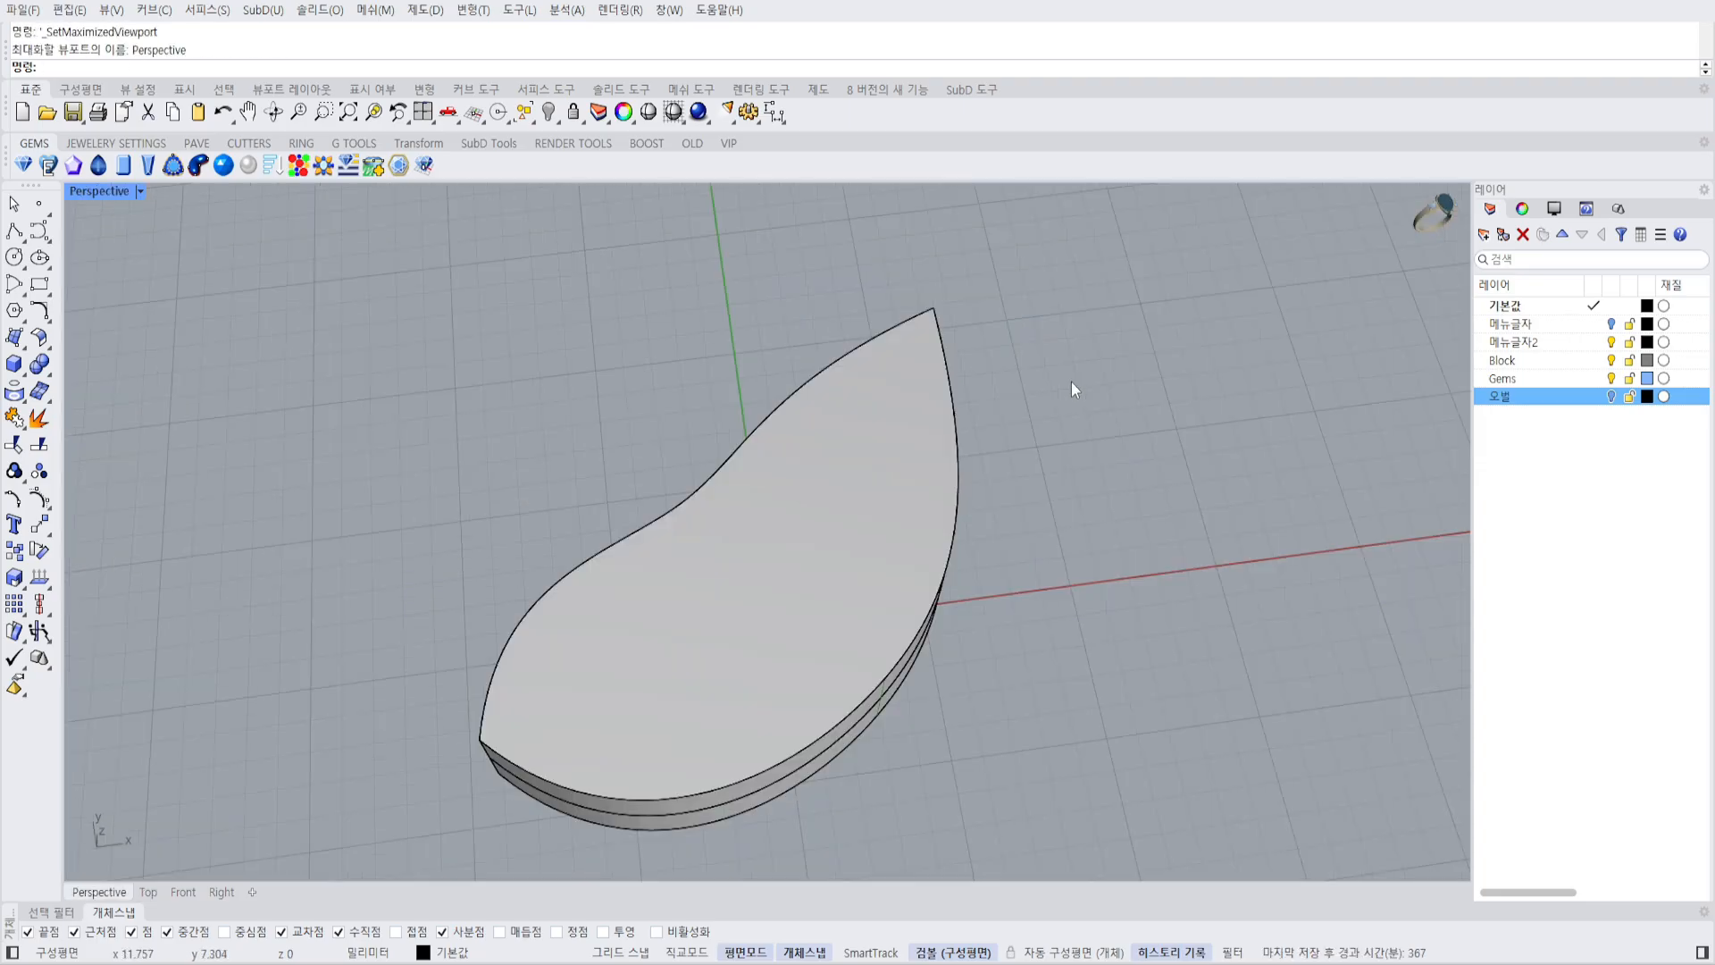
key("ctrl+F1")
Fit a bounding-box edit cage to the leaf solid in construction-plane coordinates, with 4 points and degree 3 per axis and global influence.
left_click(979, 478)
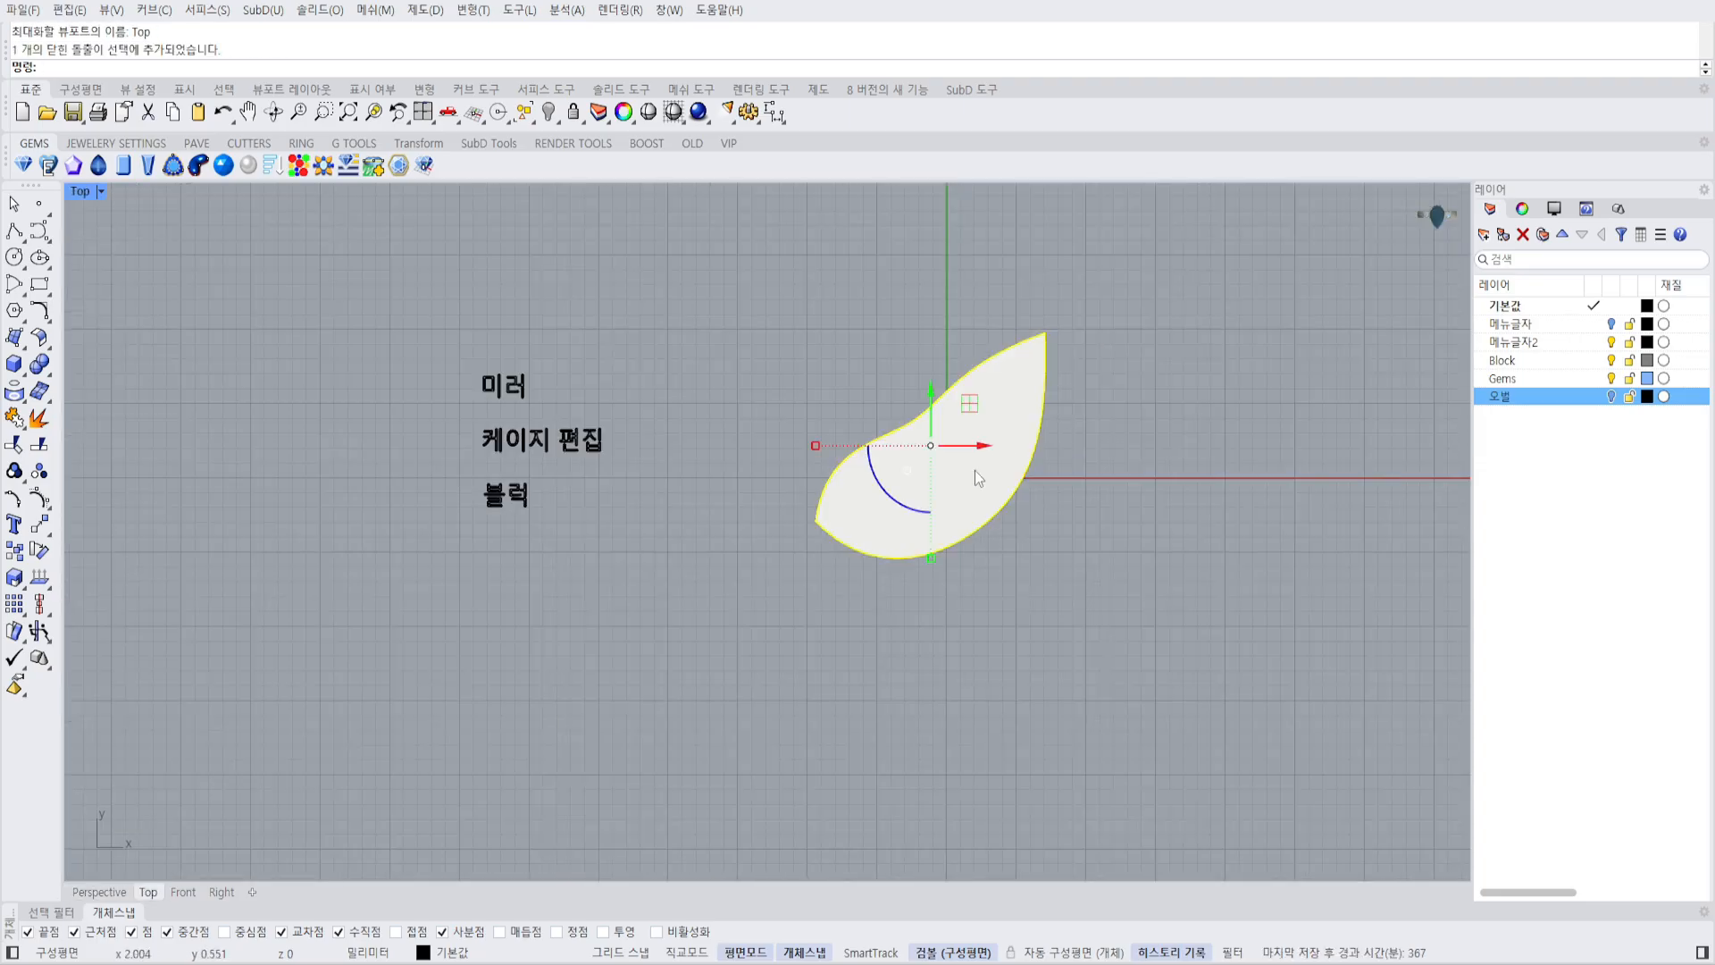
left_click(47, 541)
left_click(47, 540)
left_click(48, 534)
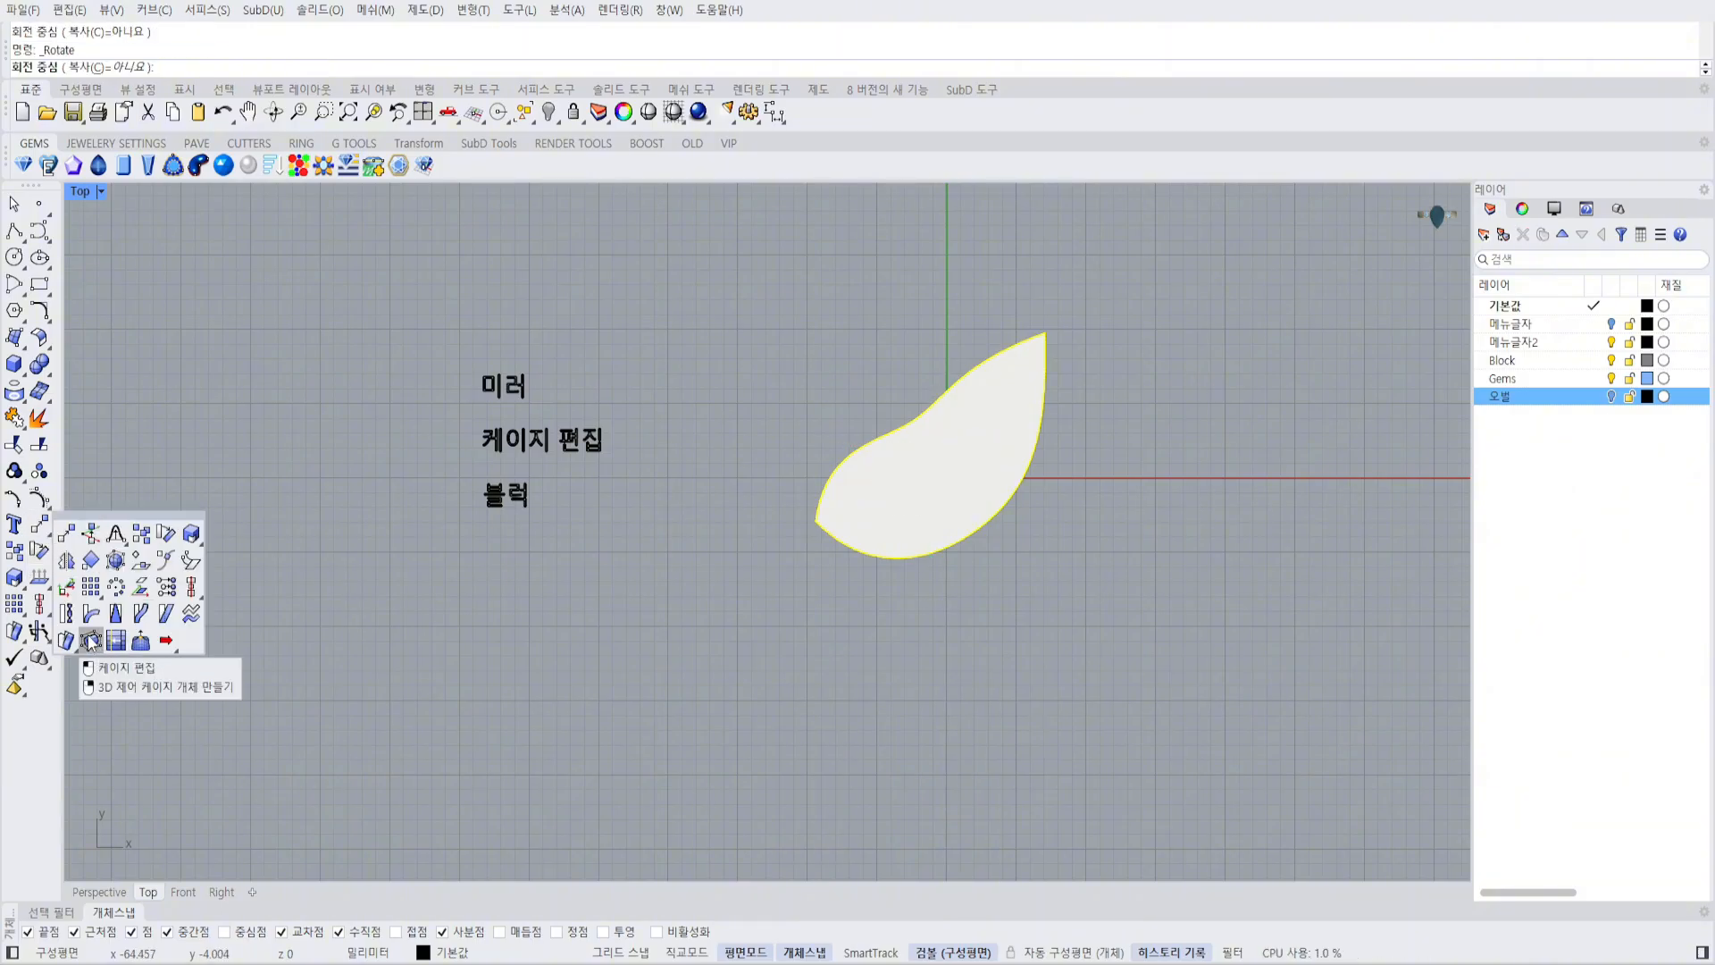
left_click(91, 640)
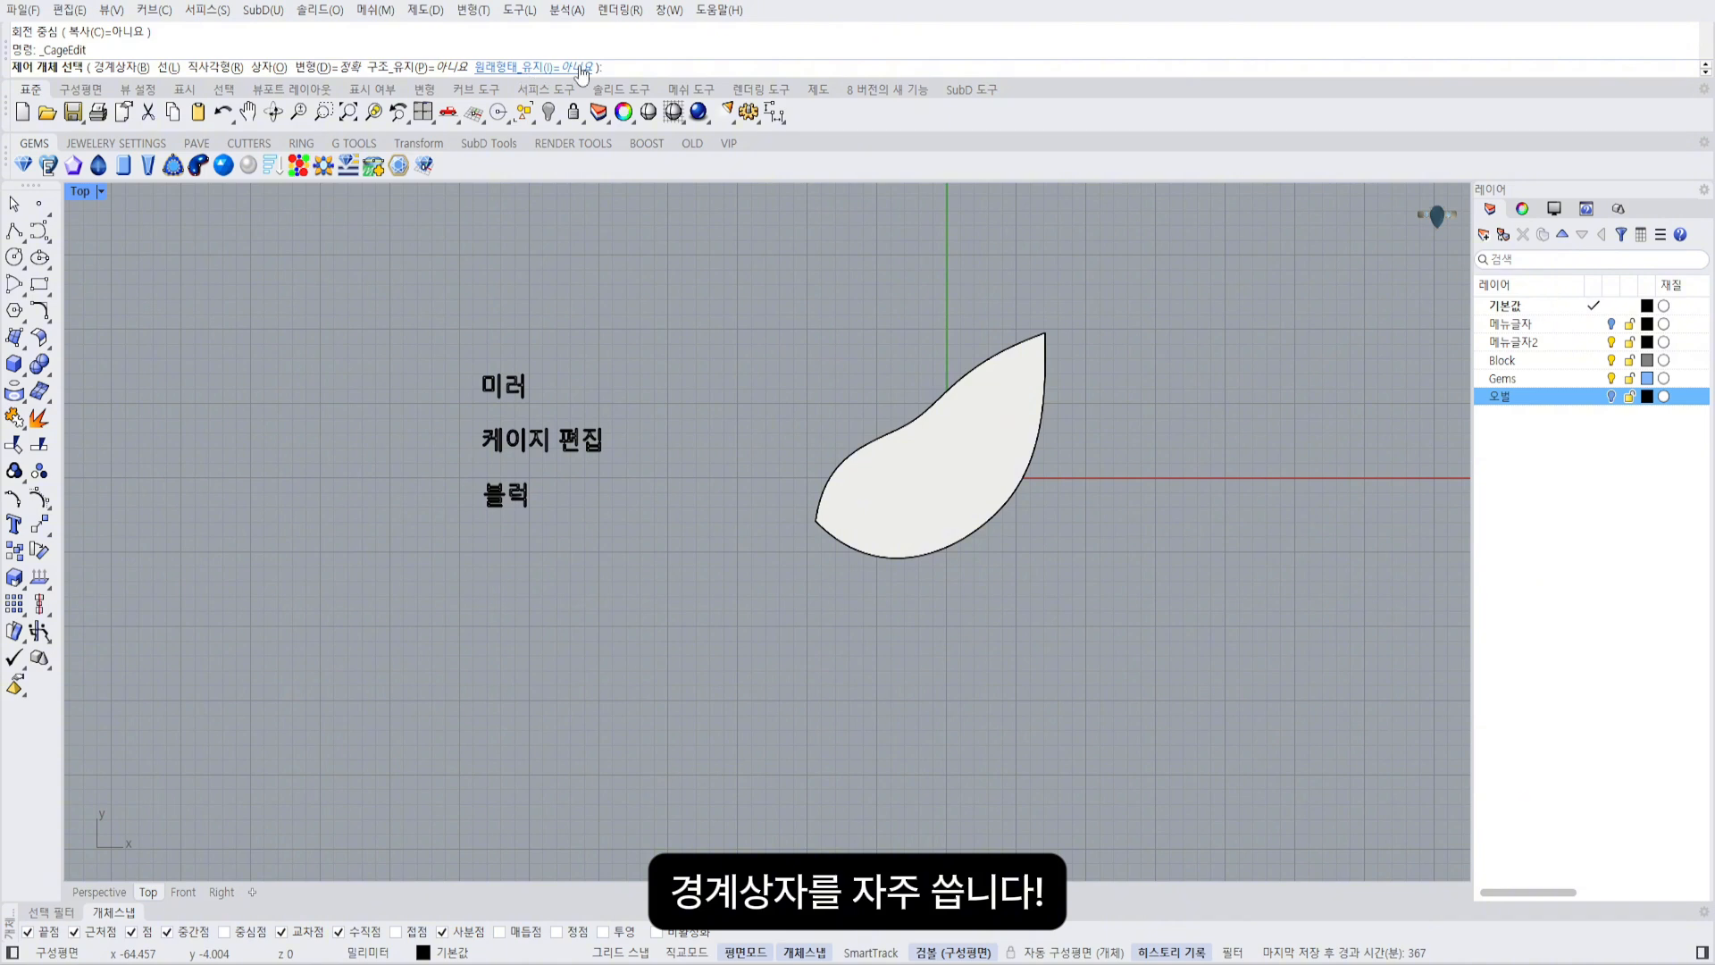
left_click(122, 67)
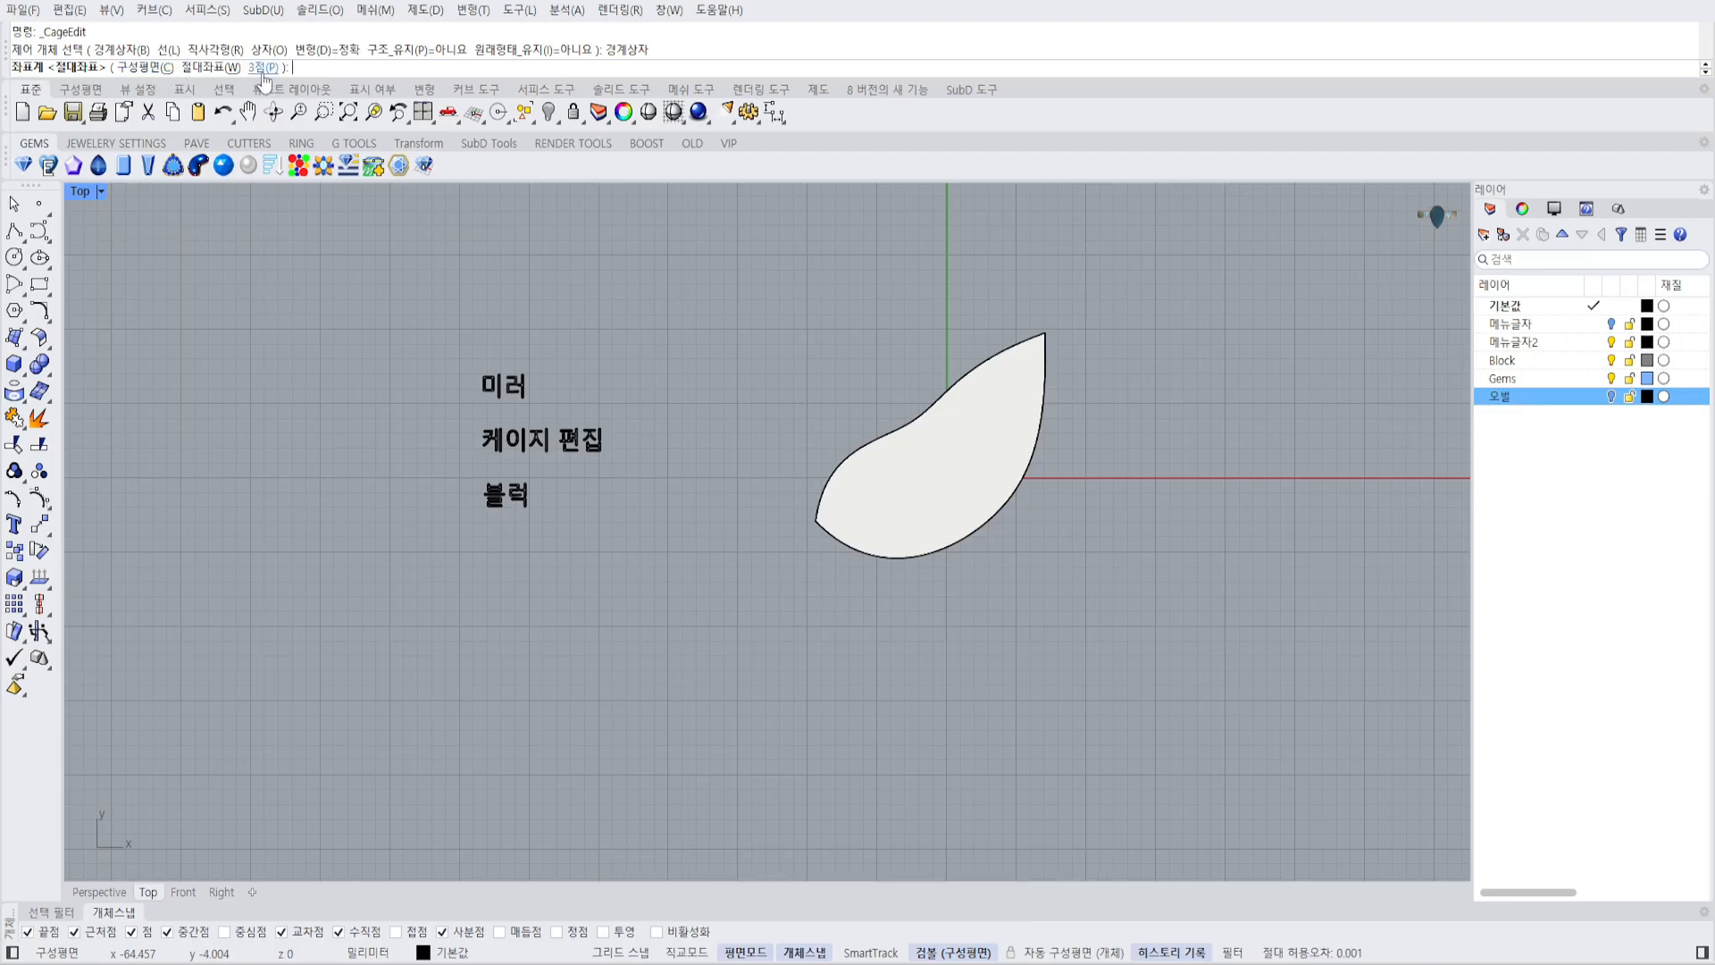
left_click(154, 70)
scroll(897, 556, "up", 2)
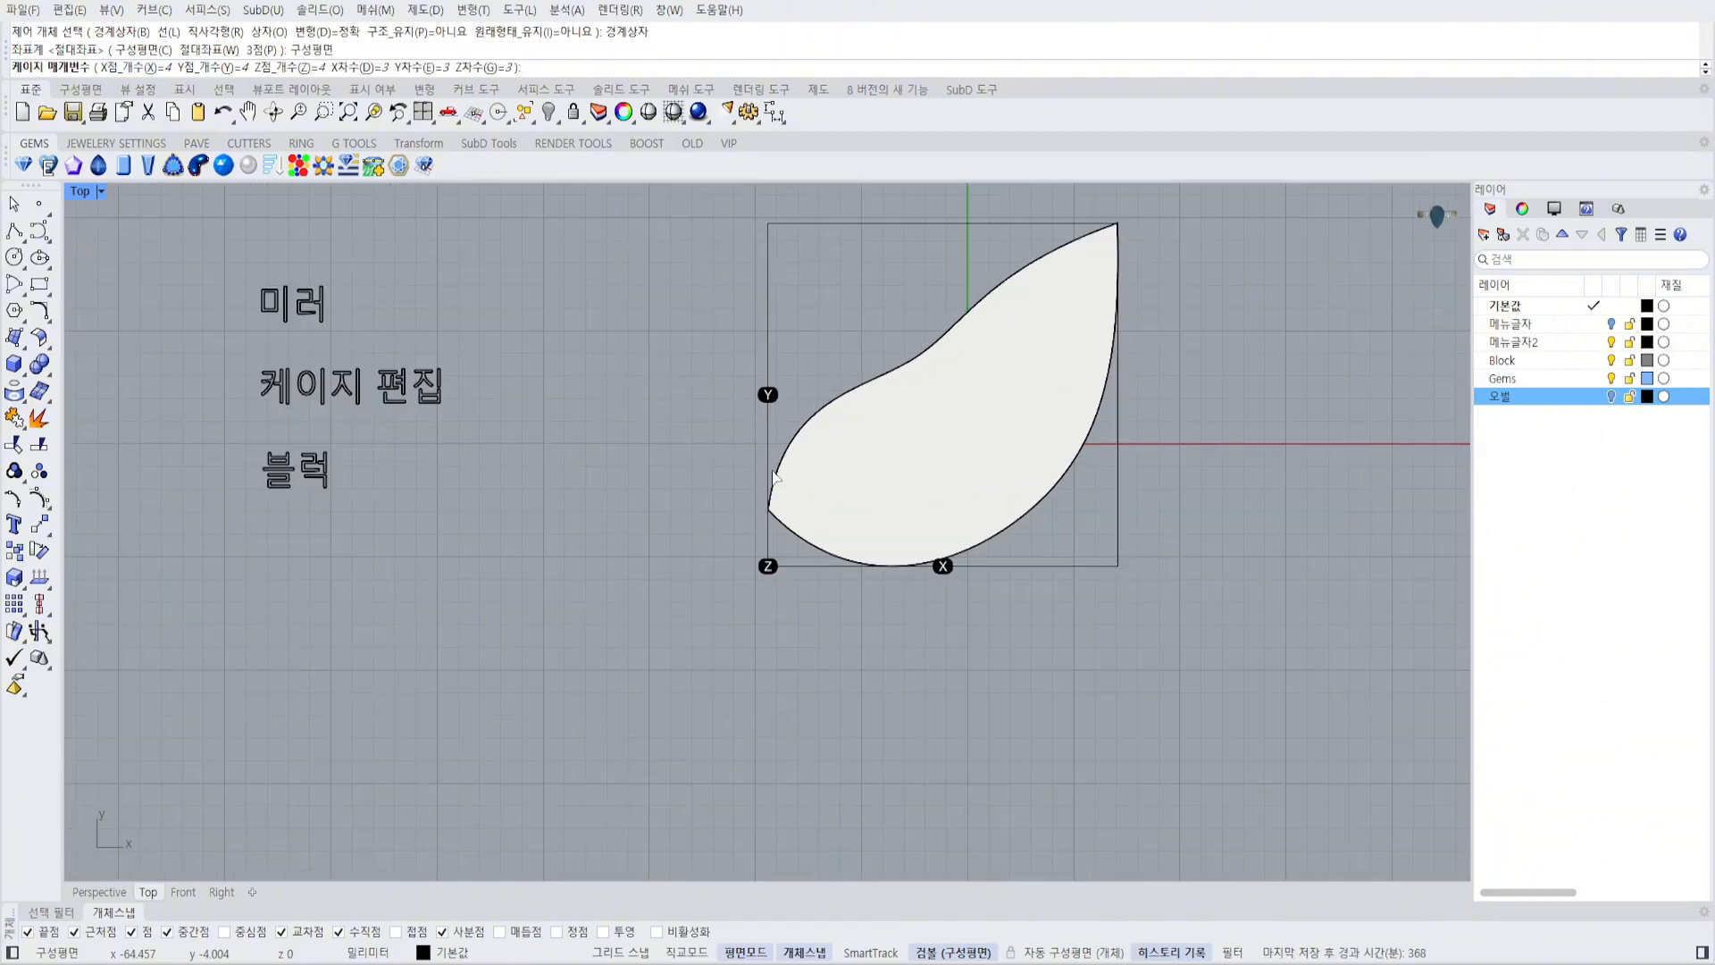
scroll(990, 416, "down", 2)
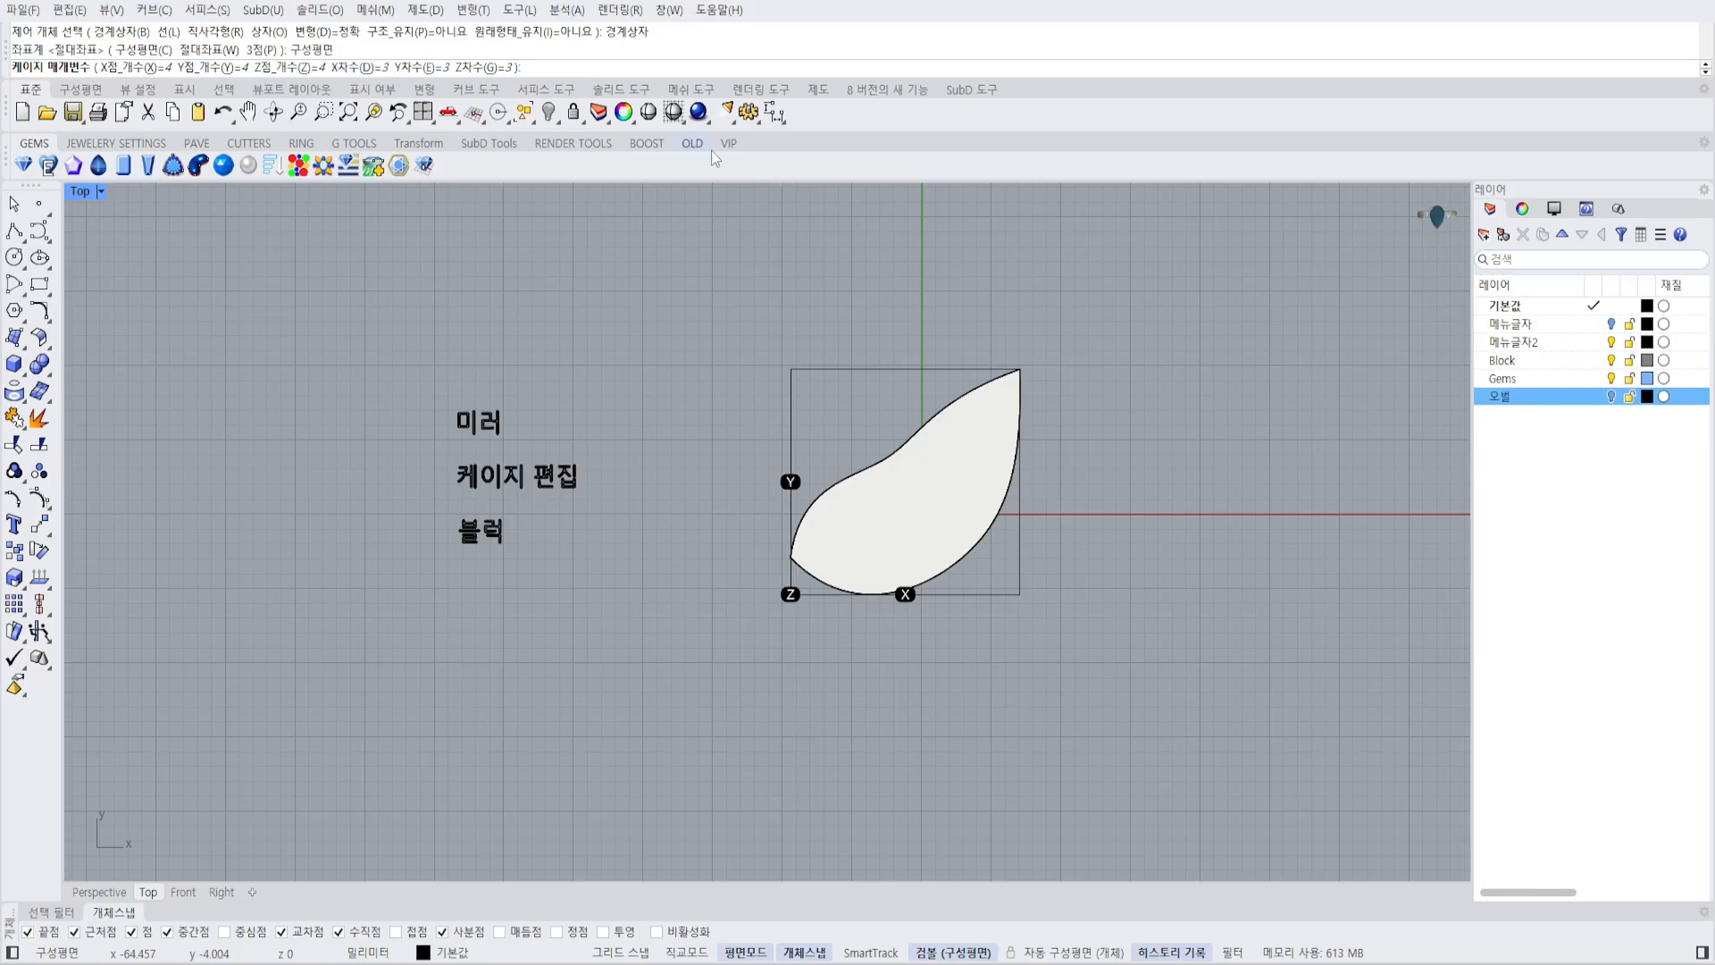
key("Return")
key("Return")
Select eight cage points in the inner column beside the leaf's concave edge and move them outward along Y.
right_click_drag(1029, 361, 1038, 367)
key("ctrl+F4")
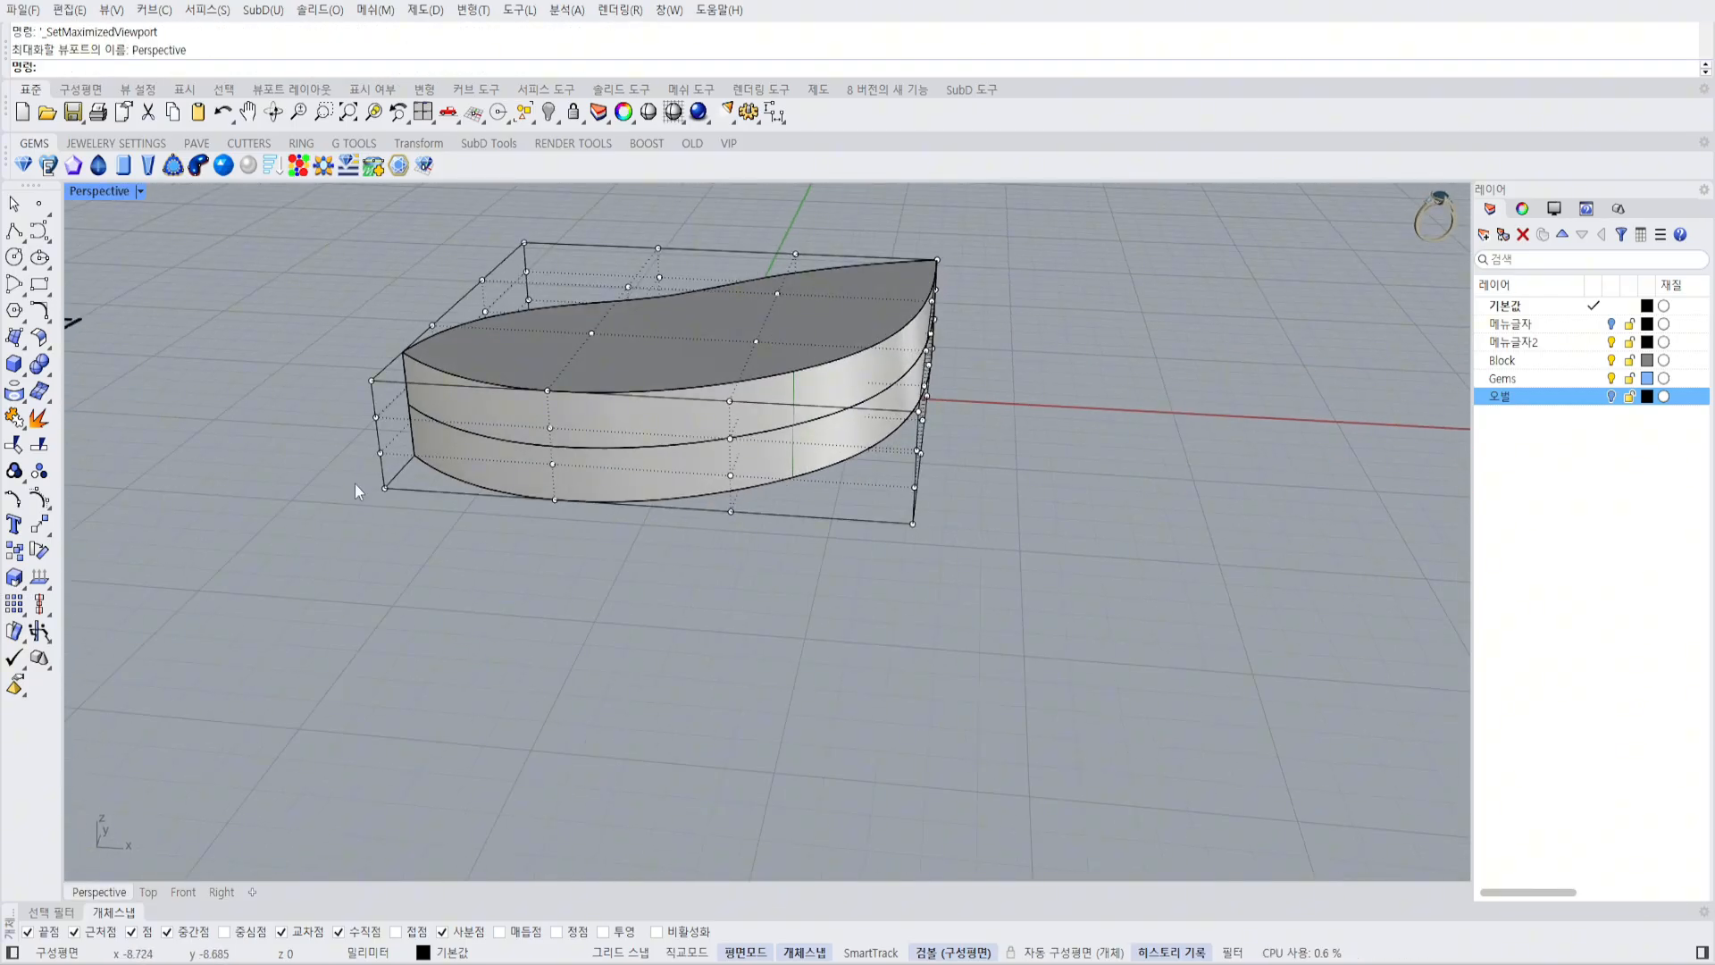
right_click_drag(876, 424, 826, 518)
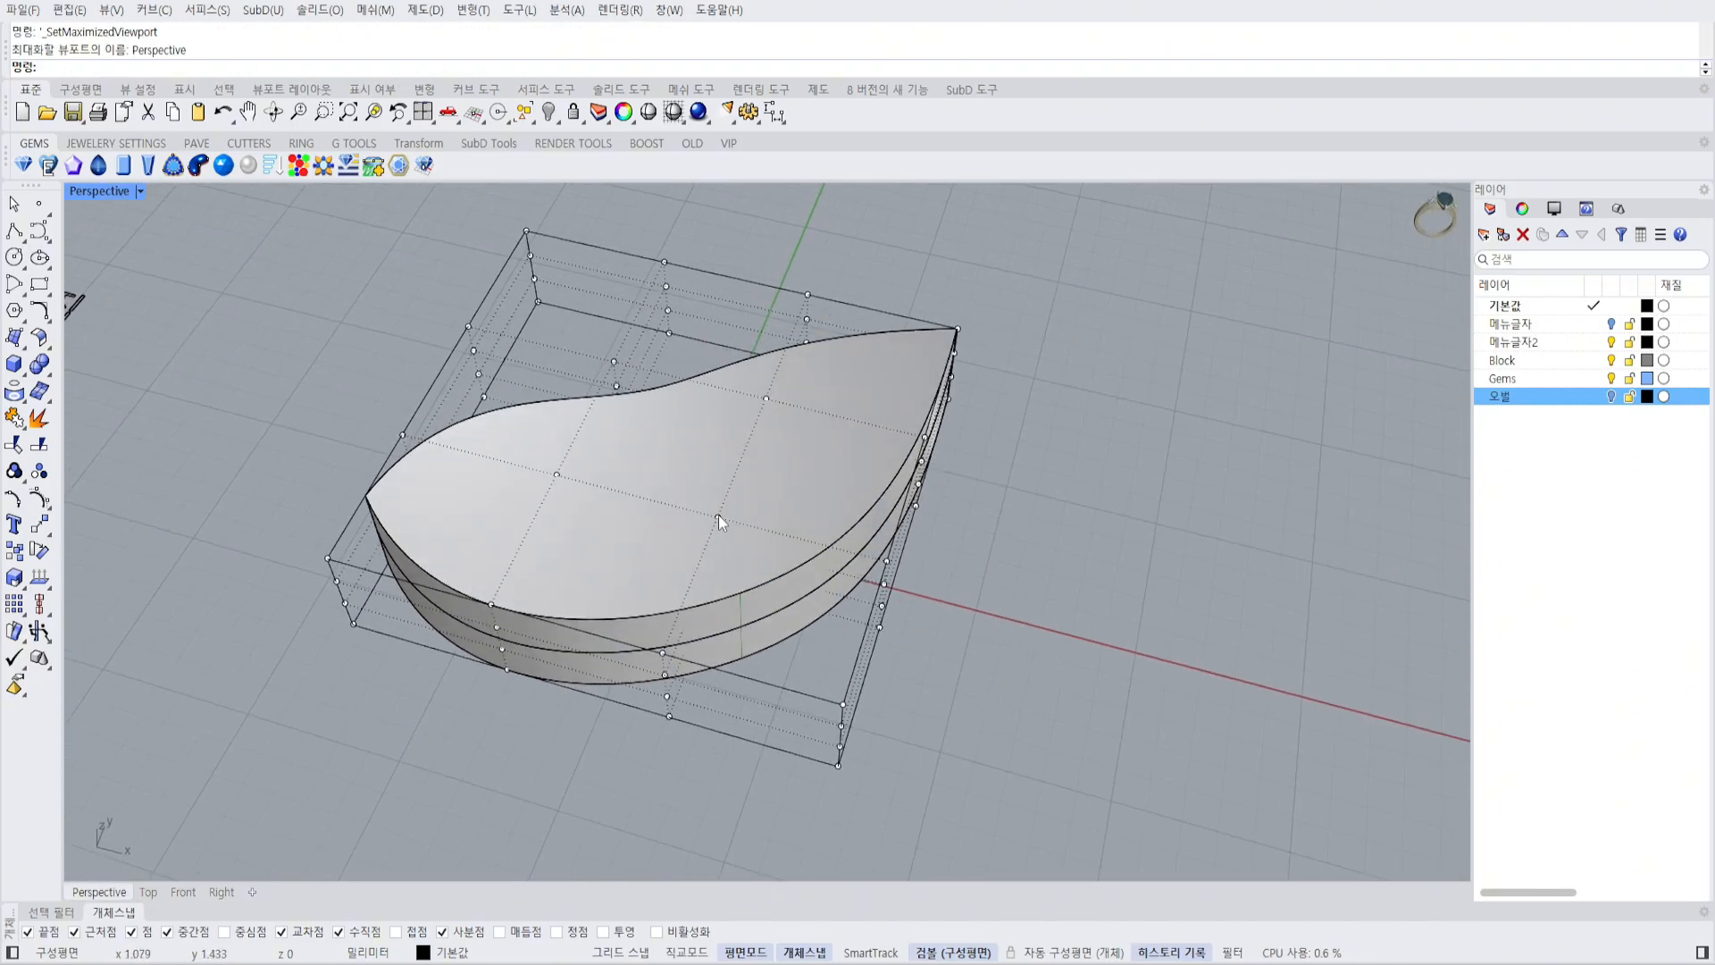
right_click_drag(718, 515, 687, 324)
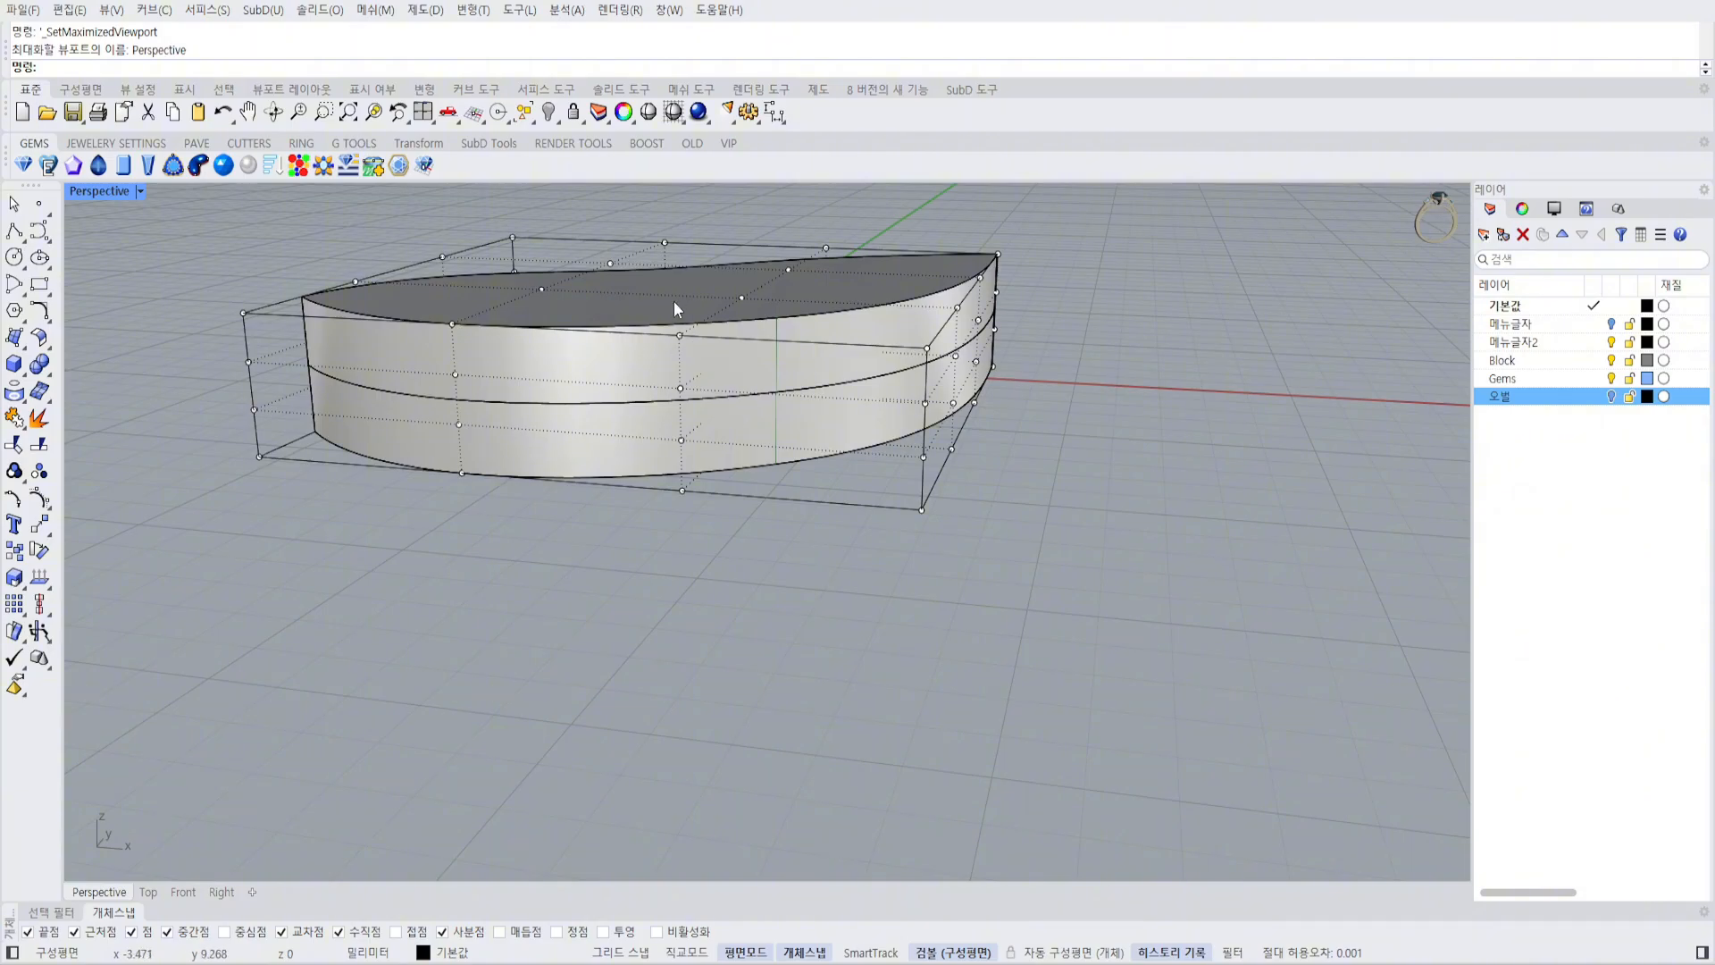
right_click_drag(685, 463, 764, 502)
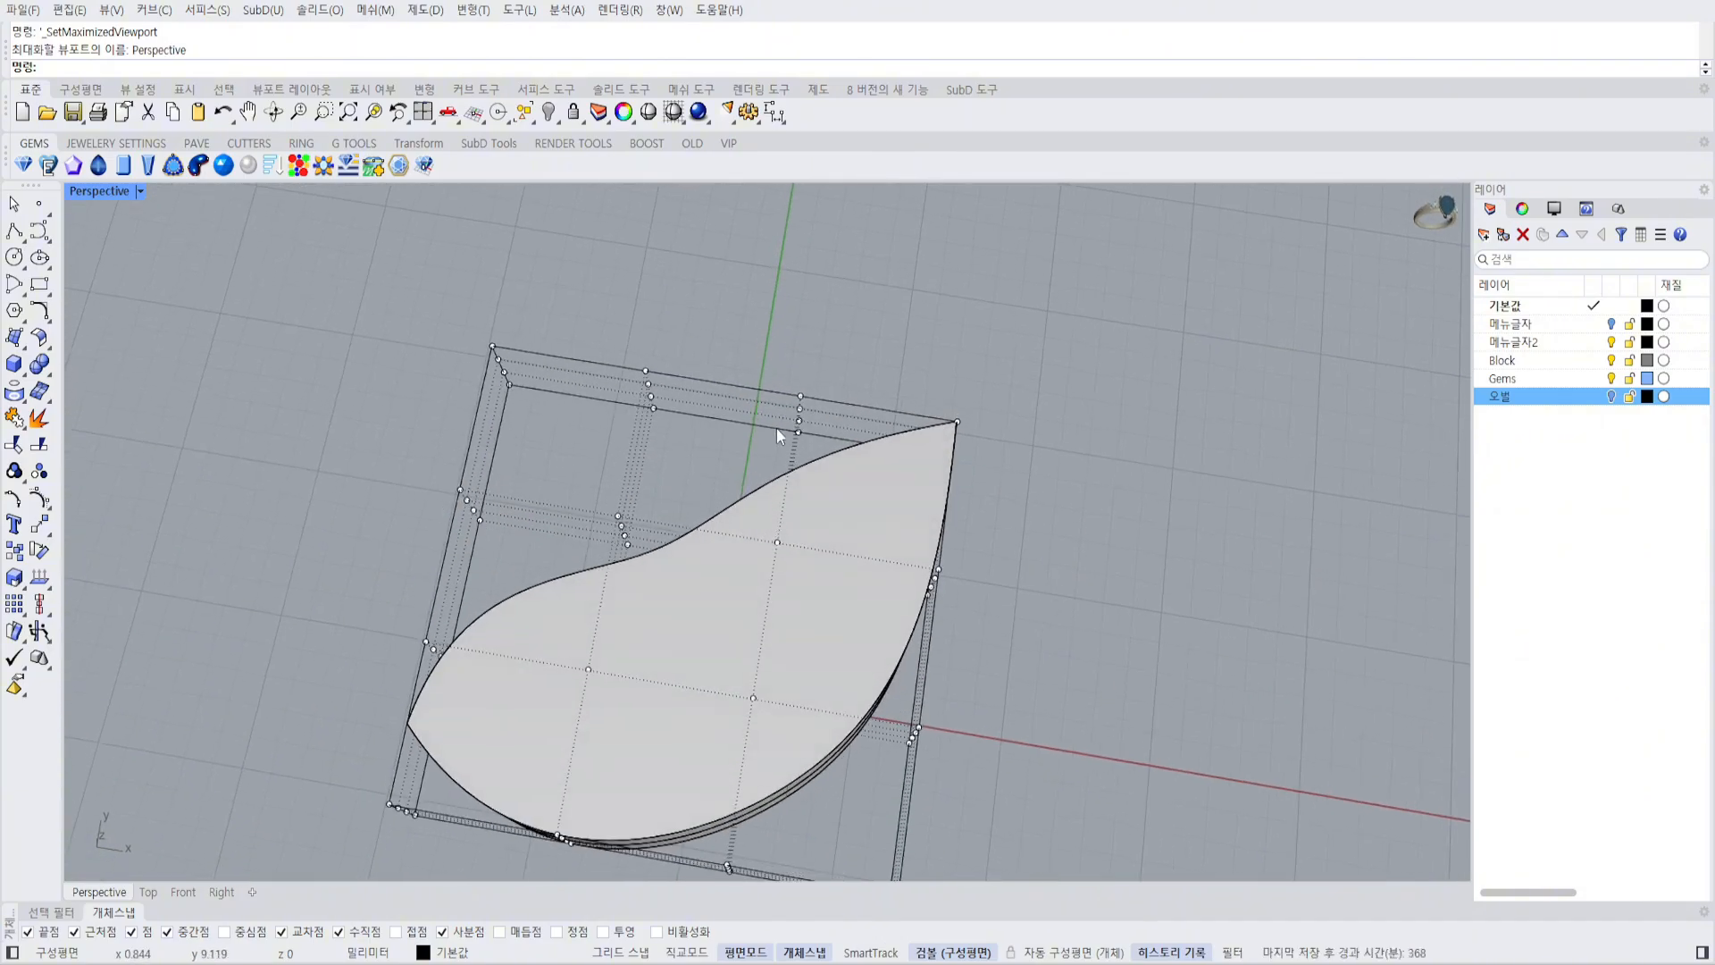
right_click_drag(777, 344, 802, 393)
left_click_drag(760, 359, 847, 653)
key("ctrl+F1")
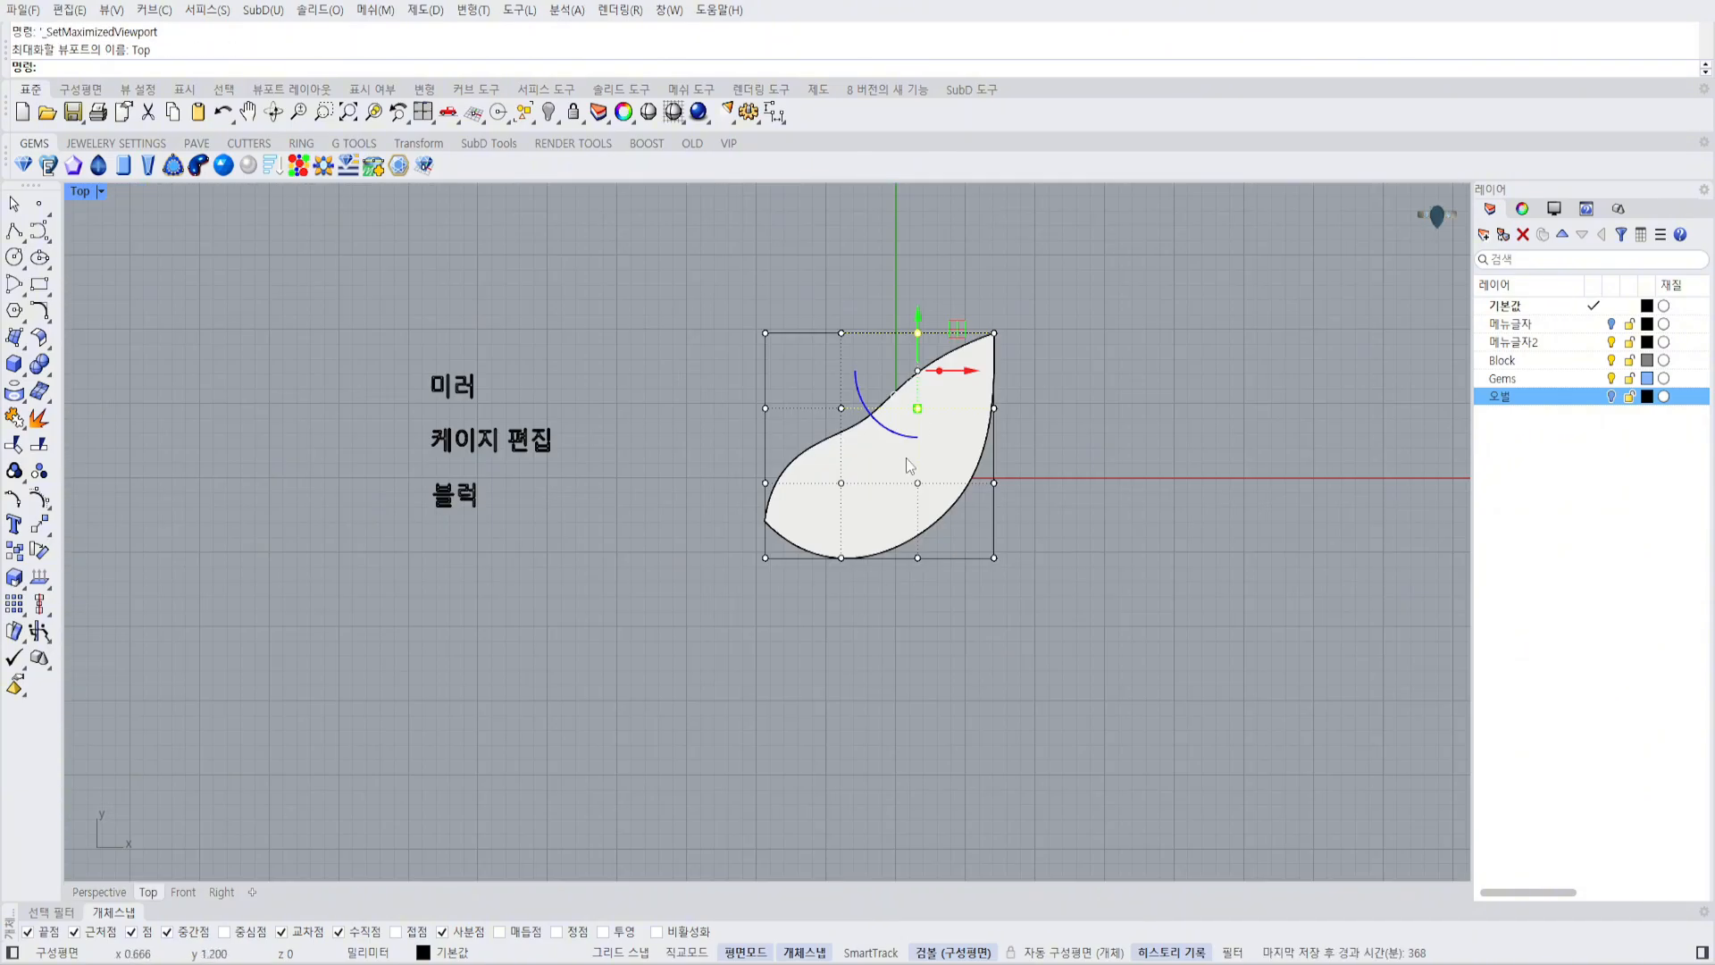
right_click_drag(759, 366, 746, 322)
left_click_drag(725, 309, 855, 609)
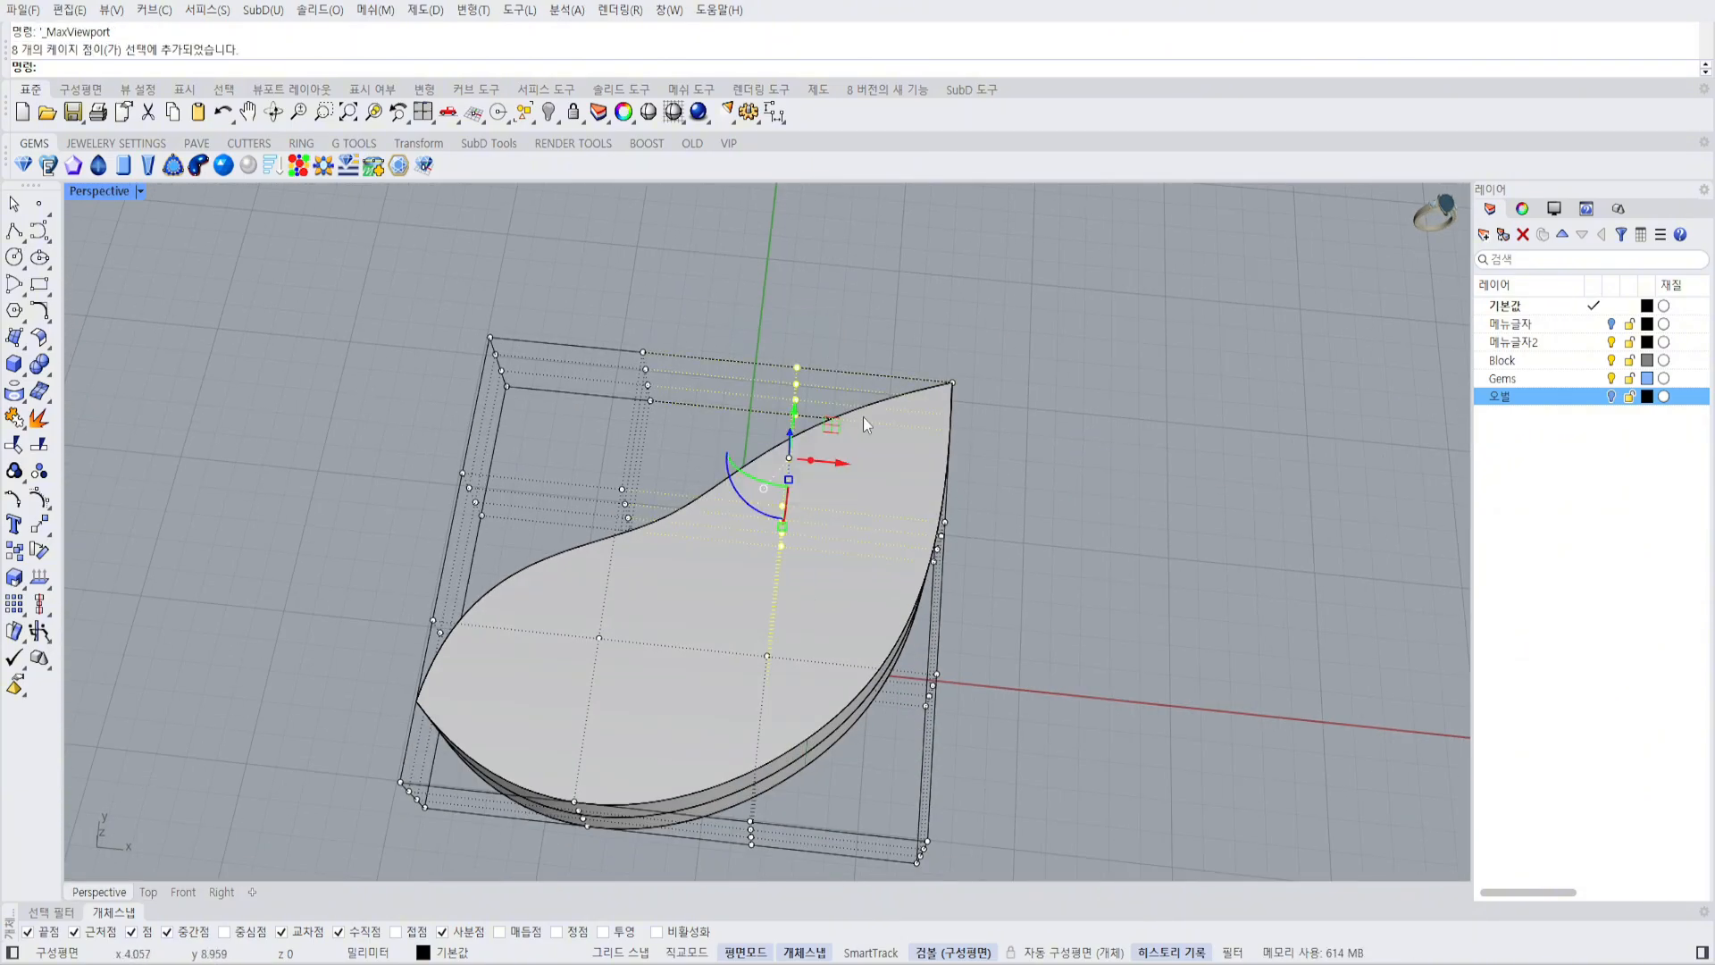
right_click_drag(862, 416, 793, 371)
left_click_drag(810, 408, 865, 312)
right_click_drag(994, 287, 1025, 368)
Select a column of cage points on the leaf's outer edge using wireframe display, and return to shaded display and the four-view layout.
left_click(1023, 372)
scroll(953, 570, "up", 3)
mouse_move(954, 569)
right_mouse_down()
mouse_move(978, 522)
mouse_move(1013, 541)
right_mouse_up()
key("ctrl+alt+w")
left_click_drag(1024, 605, 1023, 601)
key("ctrl+alt+s")
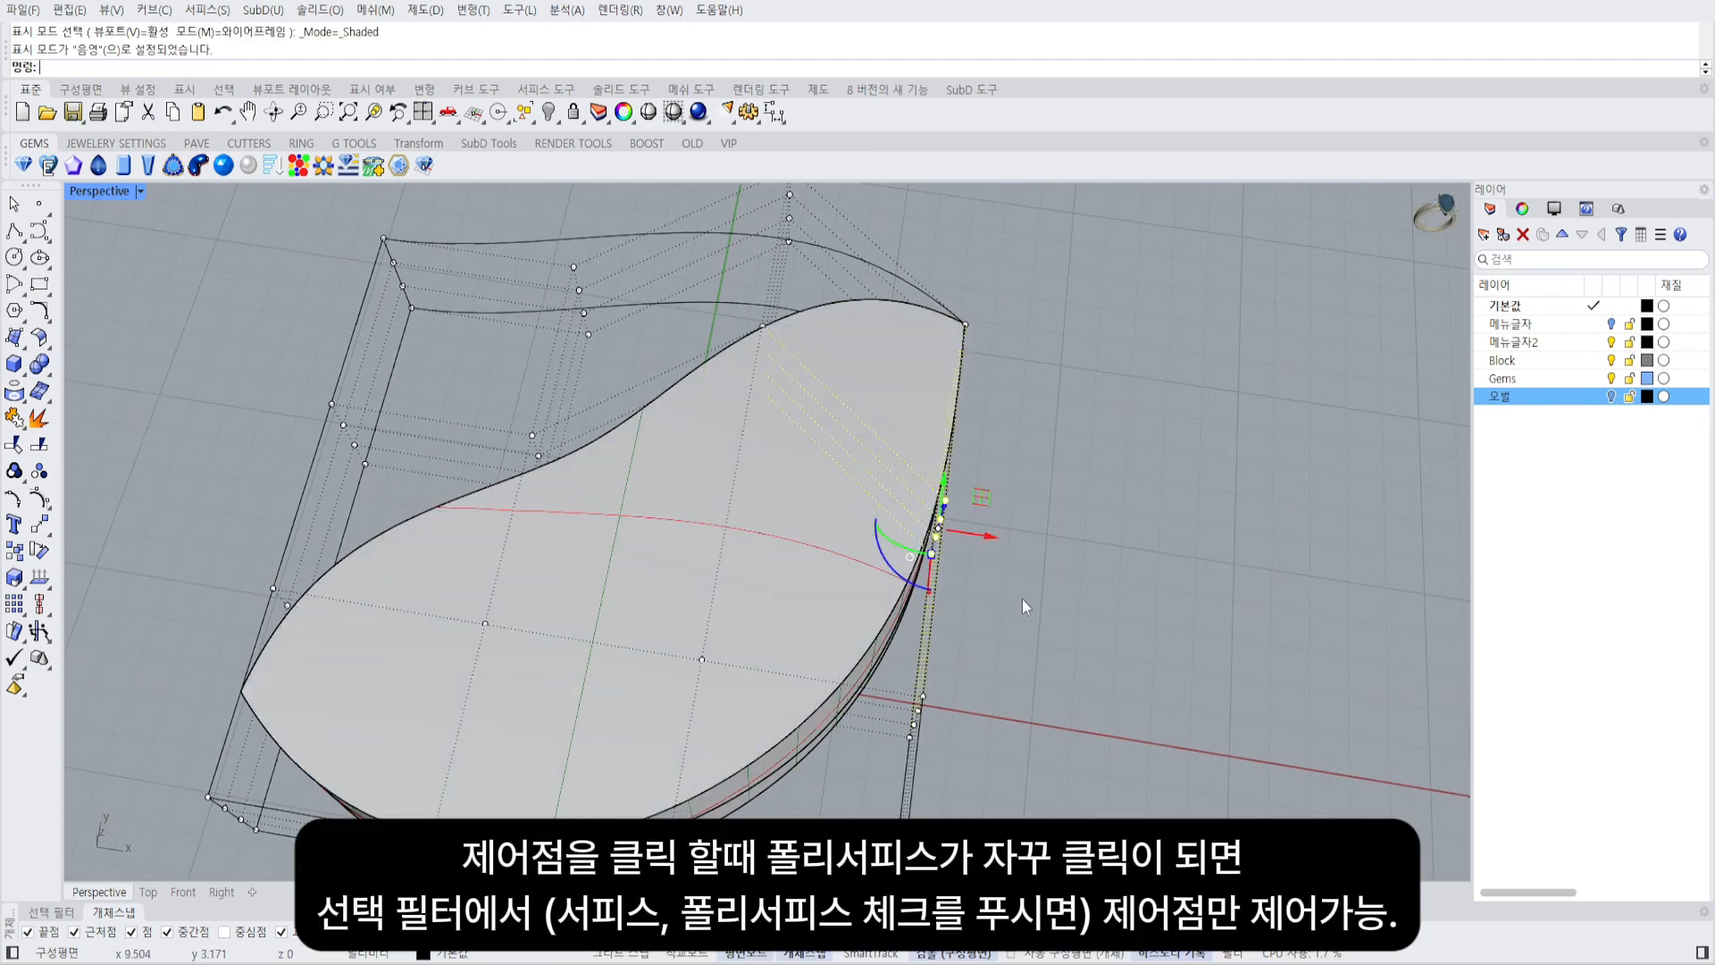
key("ctrl+m")
right_click_drag(1085, 346, 1075, 312)
scroll(528, 285, "up", 10)
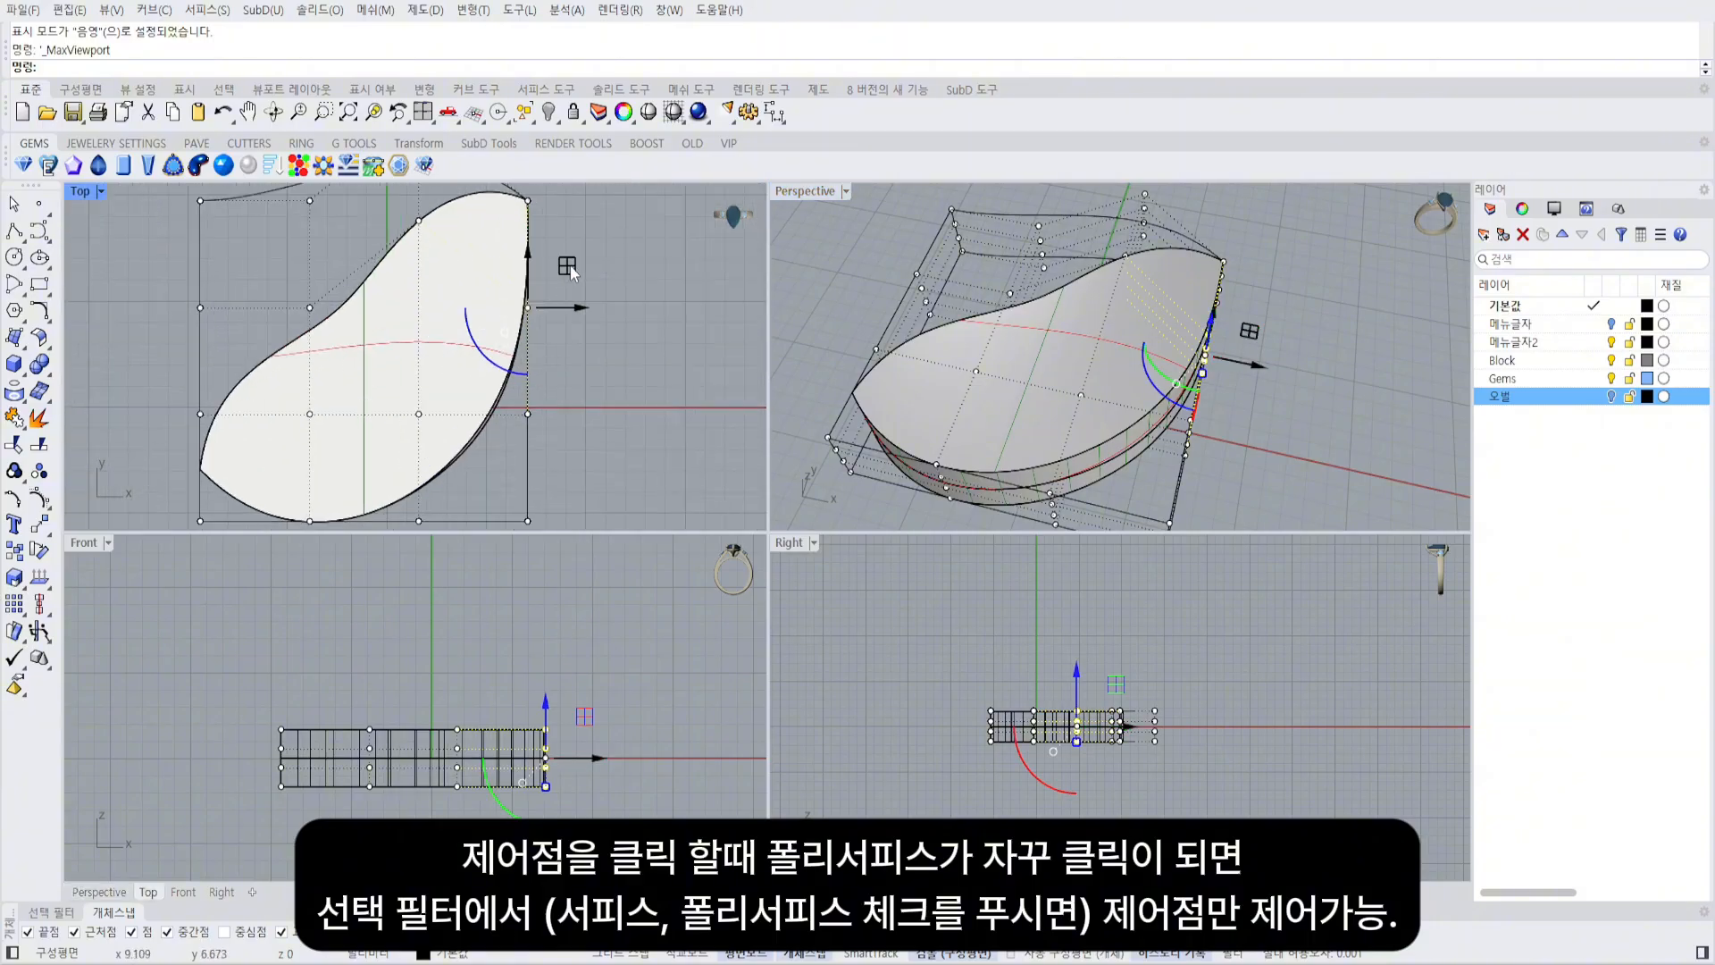
Show the Top view in wireframe and move the four cage points of the outer-edge column outward along X.
left_click(571, 271)
scroll(528, 286, "up", 4)
right_click_drag(492, 328, 494, 337)
scroll(494, 337, "down", 2)
key("ctrl+alt+w")
left_click_drag(505, 293, 650, 390)
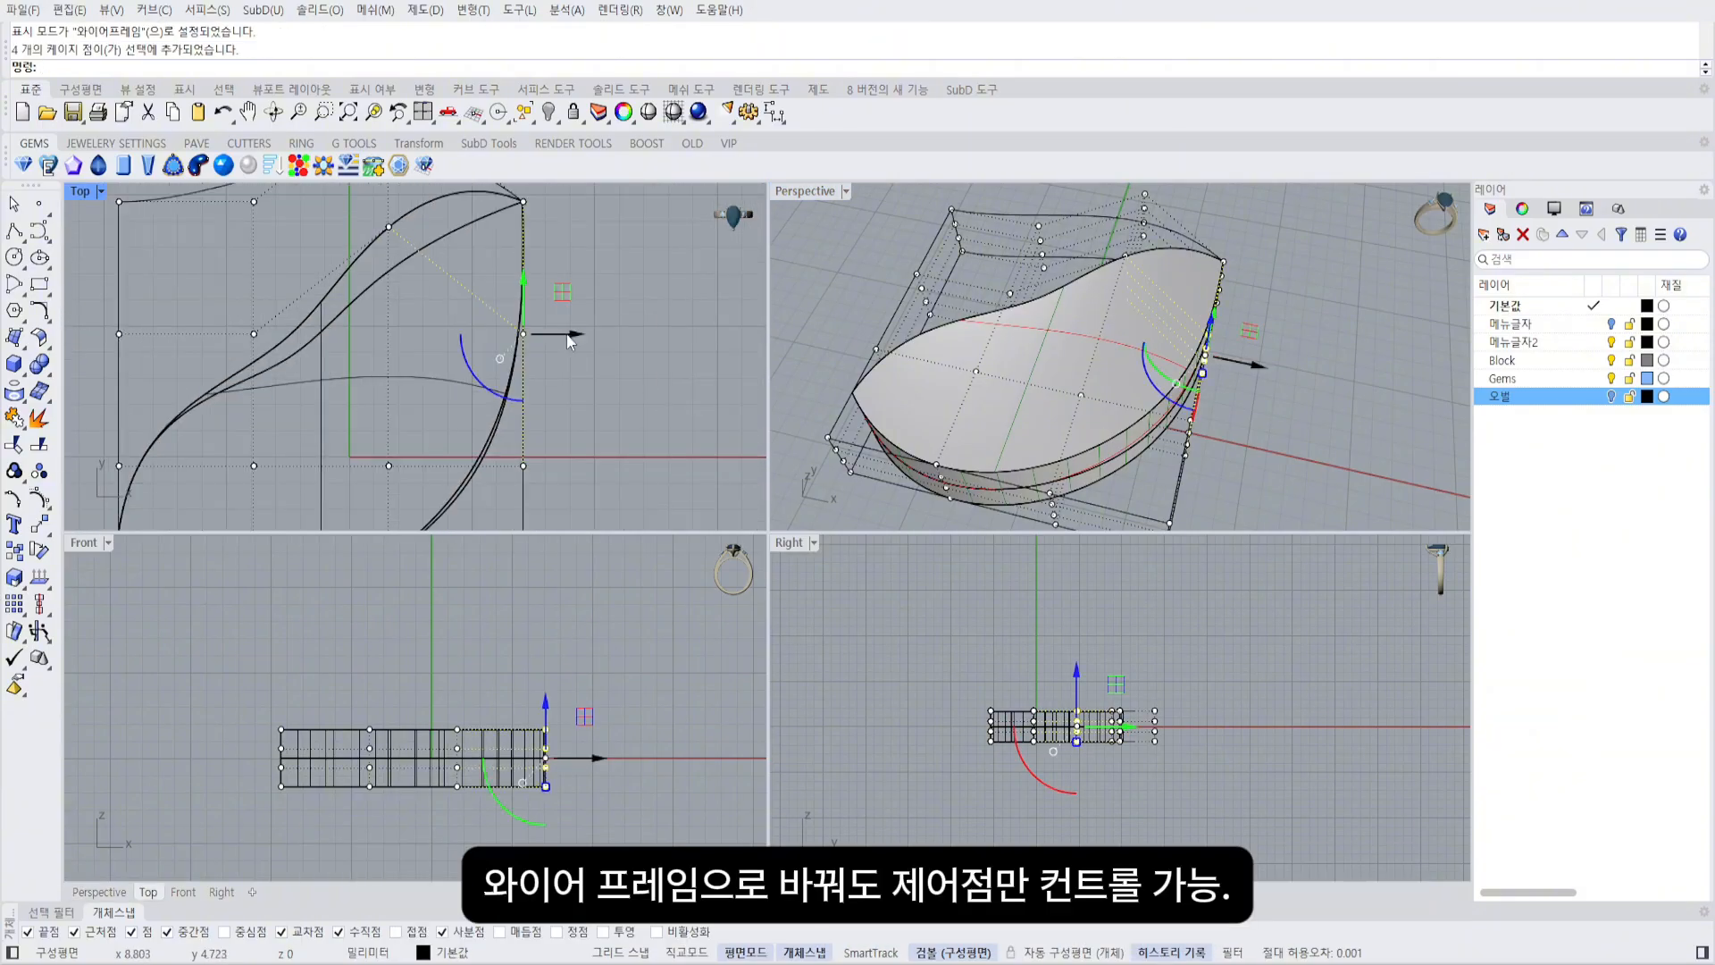
left_click_drag(574, 334, 674, 334)
Select the upper row of cage points running across the leaf and raise it along Z to form a hump.
mouse_move(1287, 307)
right_mouse_down()
mouse_move(1293, 366)
mouse_move(1163, 284)
mouse_move(1191, 321)
mouse_move(1116, 308)
right_mouse_up()
left_click(1139, 271)
left_click_drag(1083, 221, 1128, 210)
left_click(1110, 342, "shift")
left_click(1087, 399, "shift")
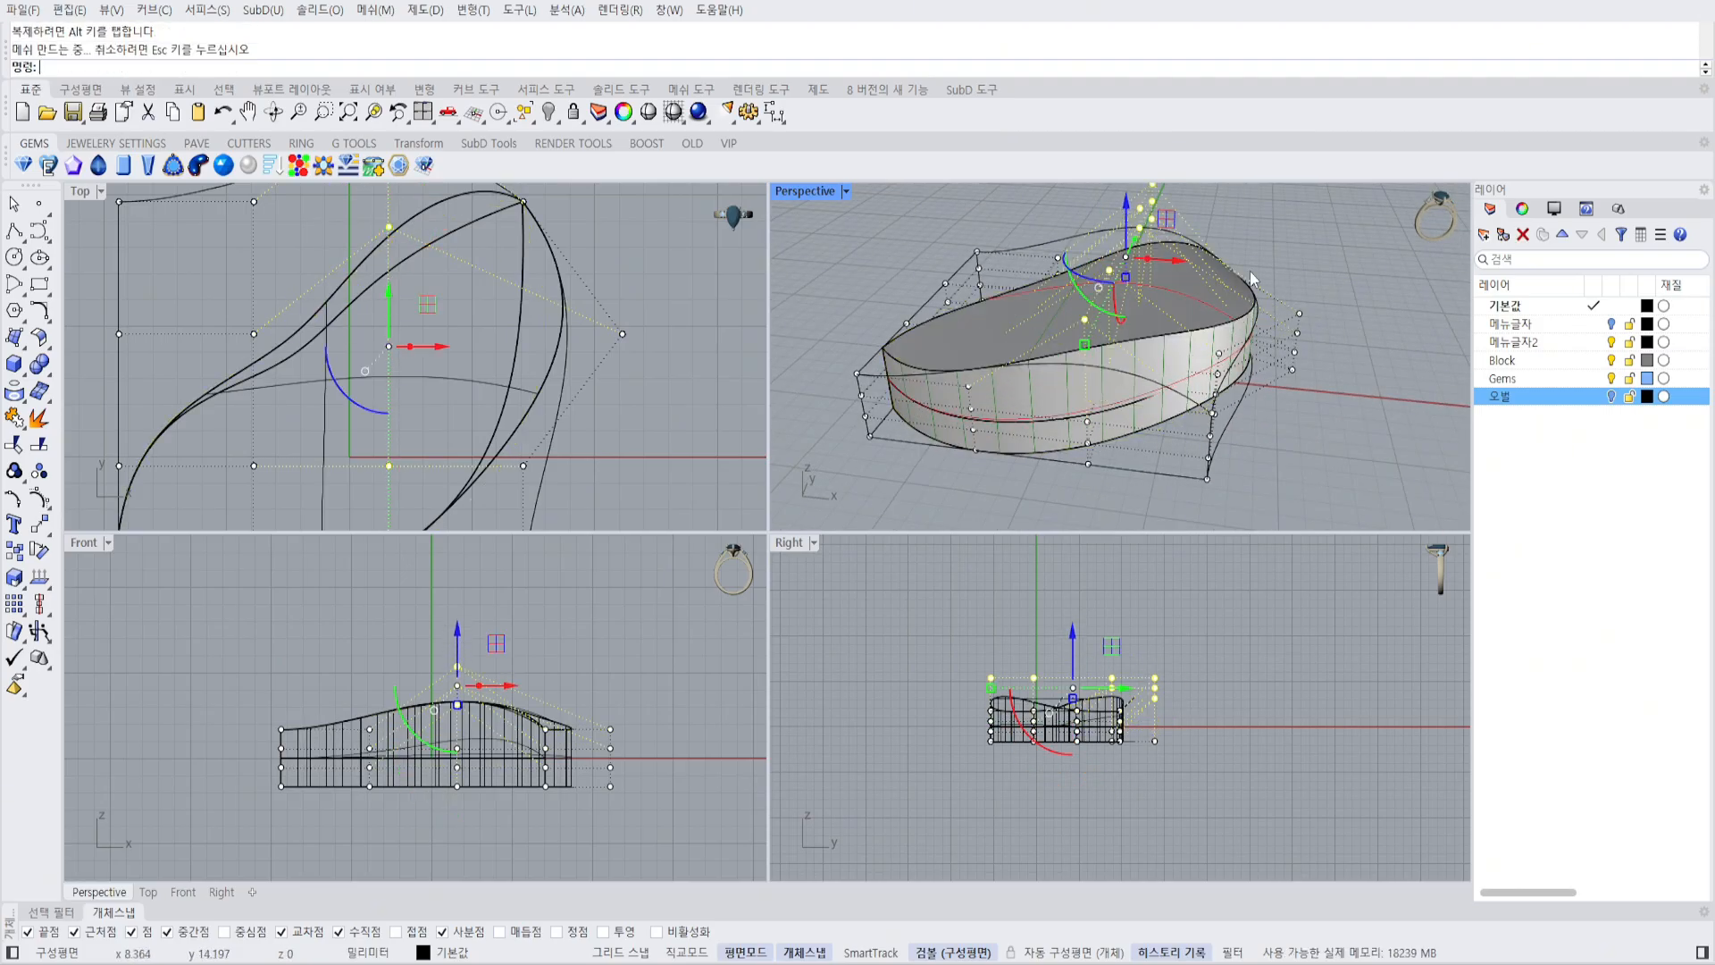
right_click_drag(1250, 279, 1166, 282)
left_click_drag(1128, 230, 1129, 208)
right_click_drag(1129, 259, 1108, 241)
scroll(1112, 357, "down", 3)
scroll(1069, 662, "up", 4)
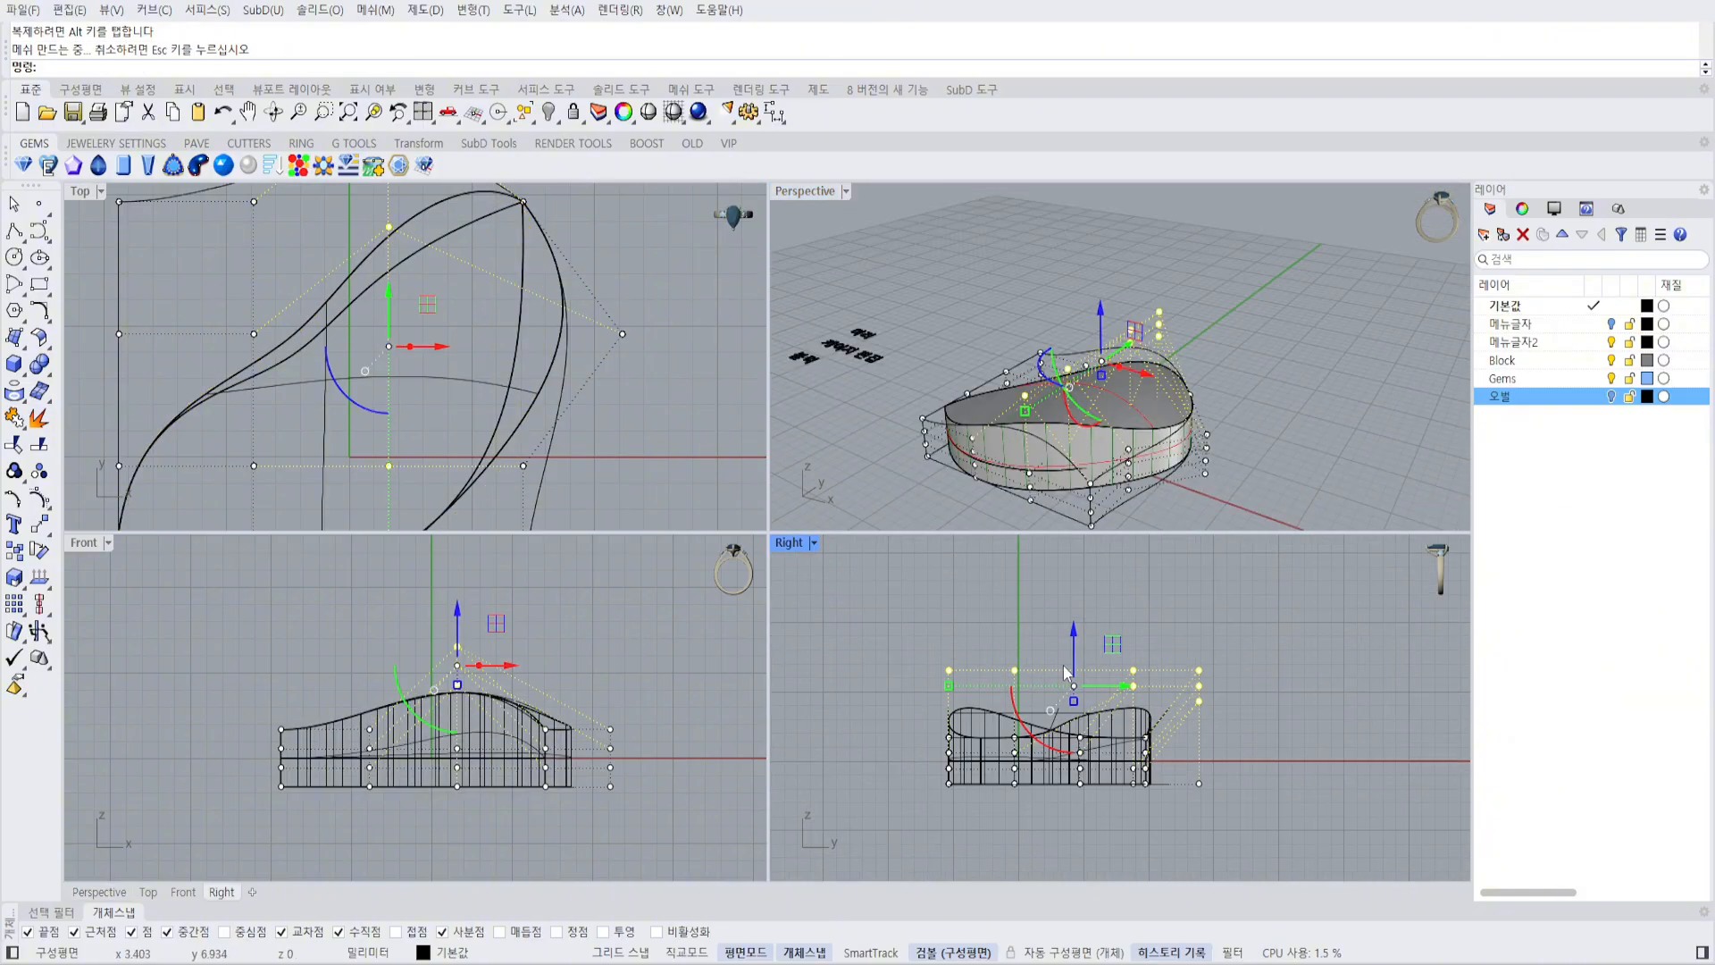
left_click_drag(1075, 645, 1074, 616)
Move the lower column of cage points on the leaf's outer edge outward in the Top view.
right_click_drag(1174, 339, 1223, 397)
scroll(581, 483, "down", 2)
right_click_drag(581, 483, 605, 327)
left_click_drag(614, 362, 686, 336)
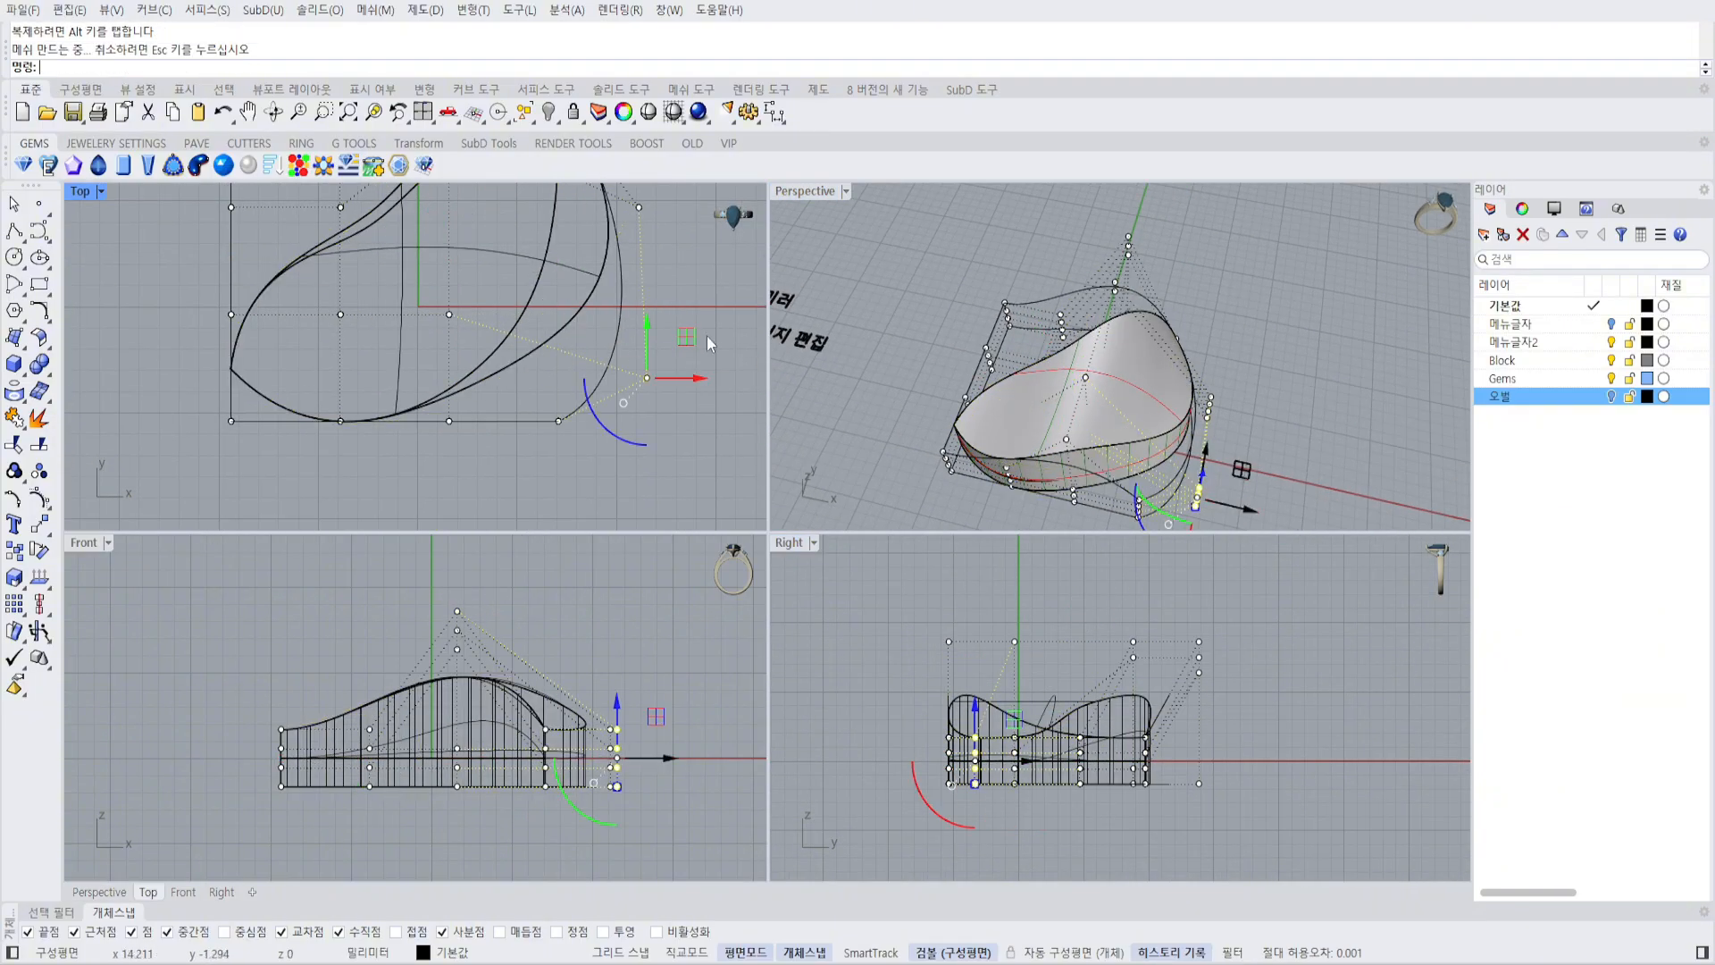
Deselect the cage points and delete the cage from the deformed leaf.
right_click_drag(1252, 353, 1237, 290)
left_click(1202, 405)
key("Escape")
left_click(1112, 225)
key("Delete")
Fit a new construction-plane bounding-box cage to the leaf with 3 points each in X, Y and Z and global influence.
right_click_drag(1161, 357, 1179, 294)
left_click(1165, 426)
right_click_drag(1212, 380, 1158, 379, "shift")
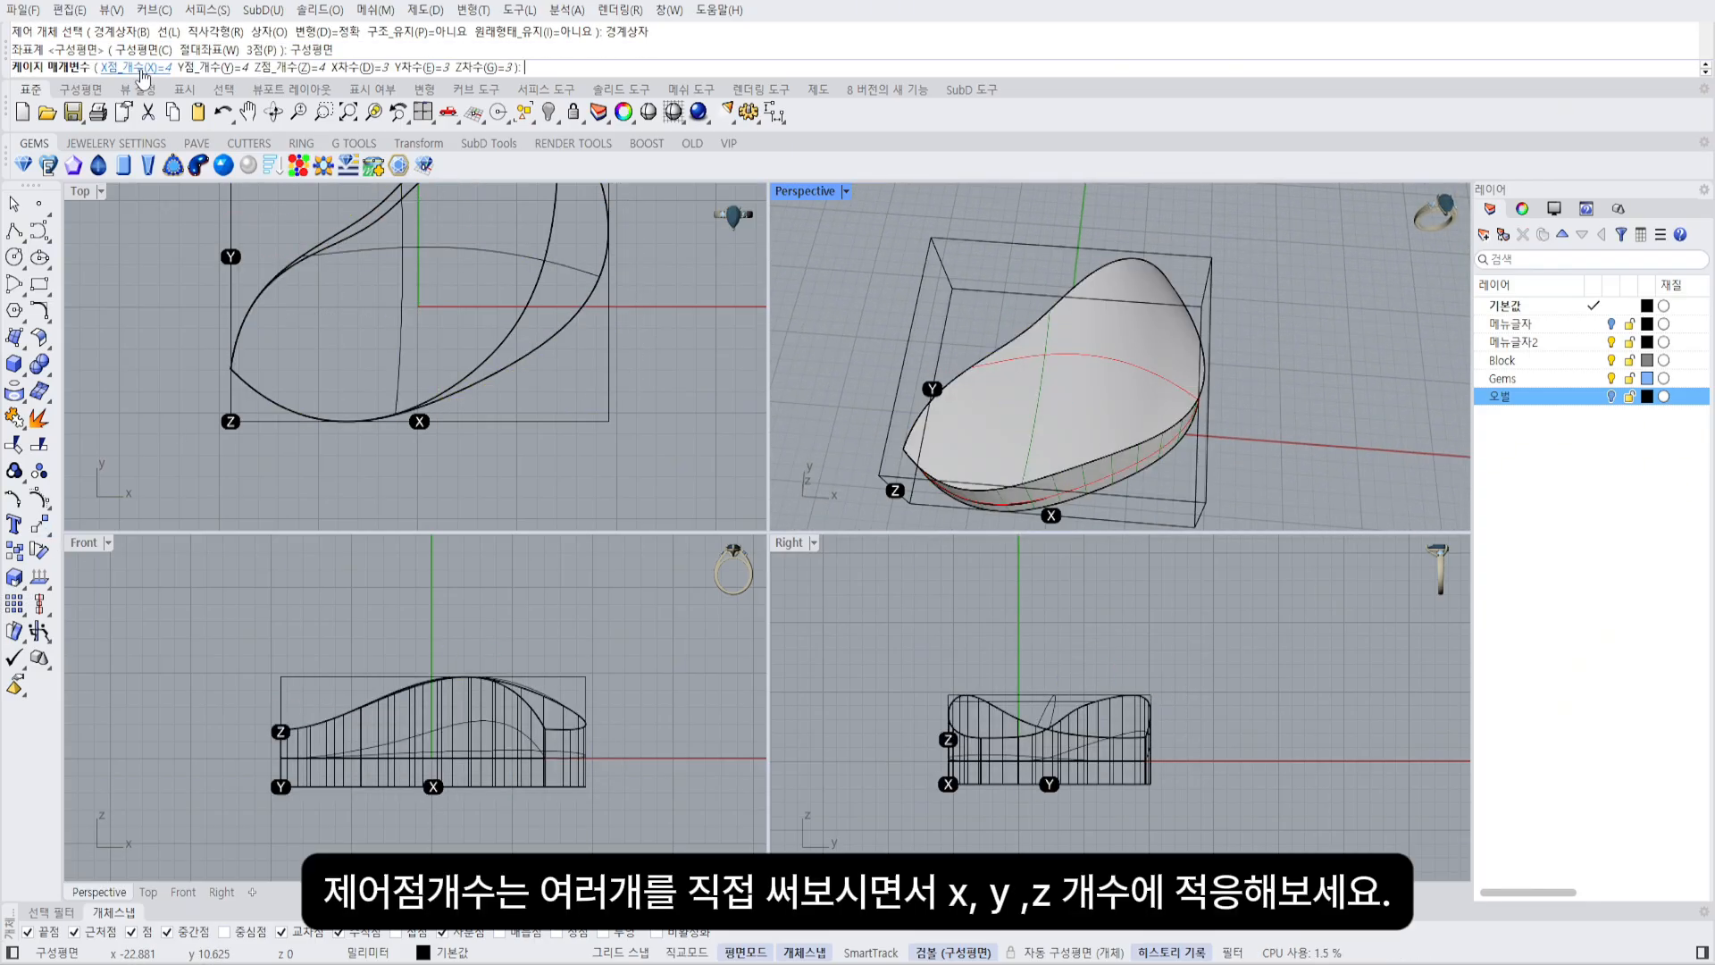
left_click(143, 69)
type("3")
key("Return")
left_click(213, 69)
type("3")
key("Return")
left_click(291, 69)
type("3")
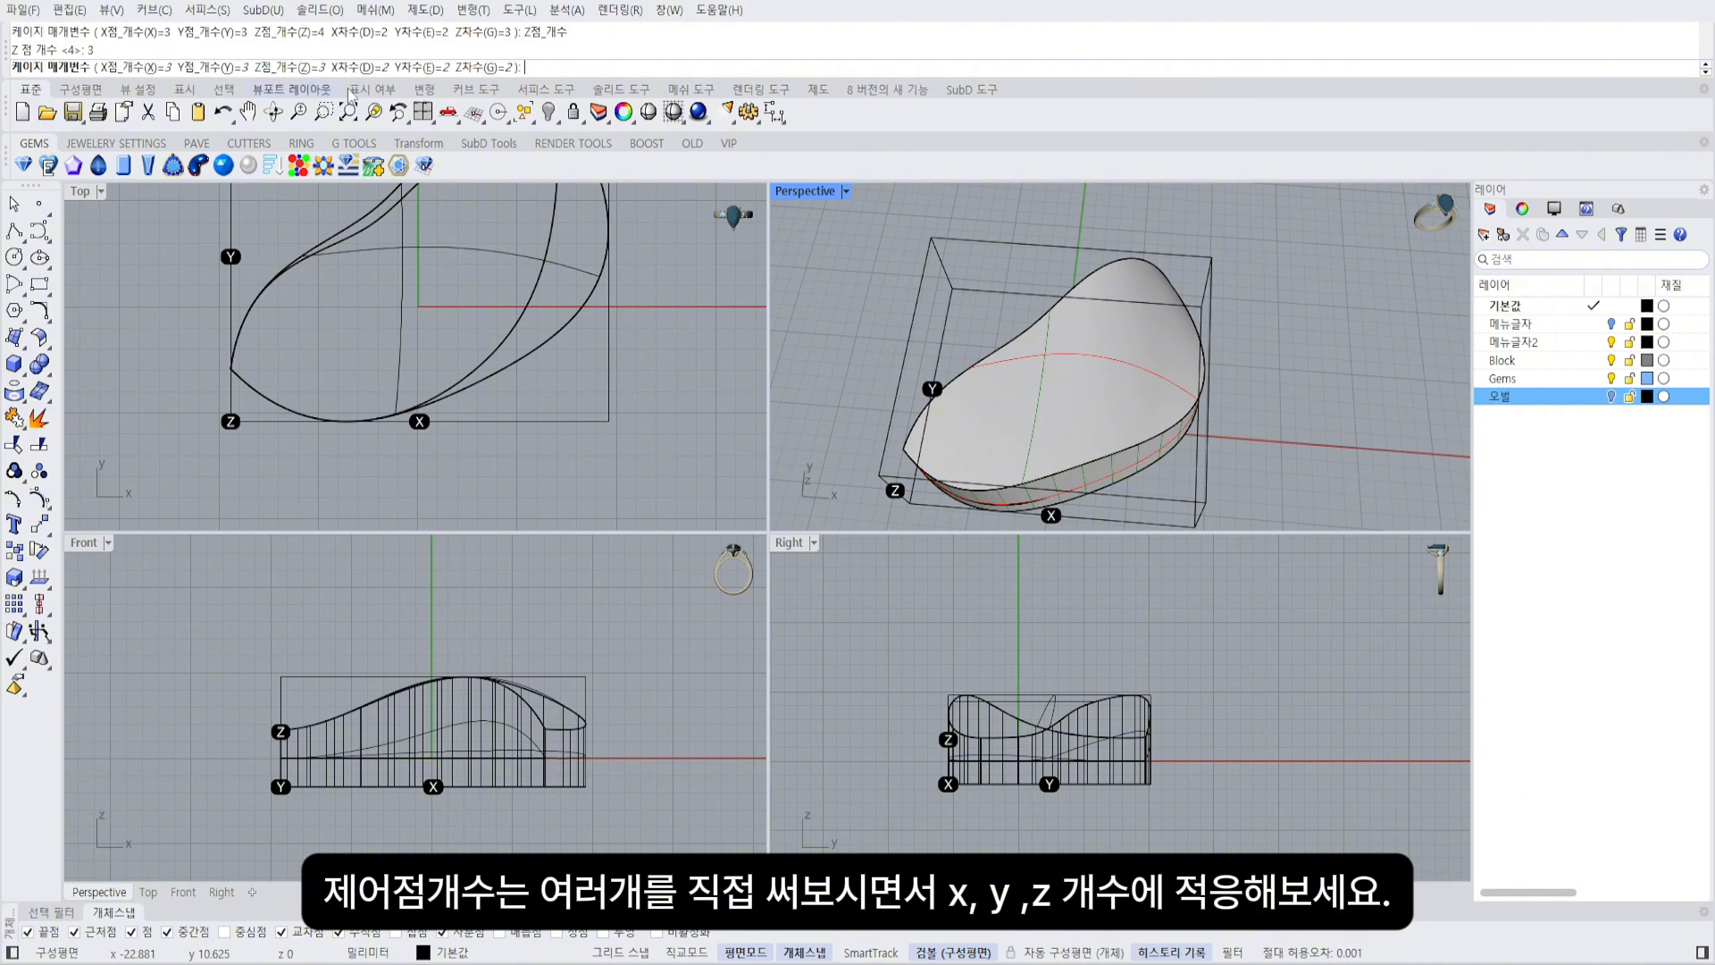
key("Return")
key("Return")
Select the middle columns of the three-point cage and raise them along Z to arch the leaf.
right_click_drag(982, 268, 1032, 216)
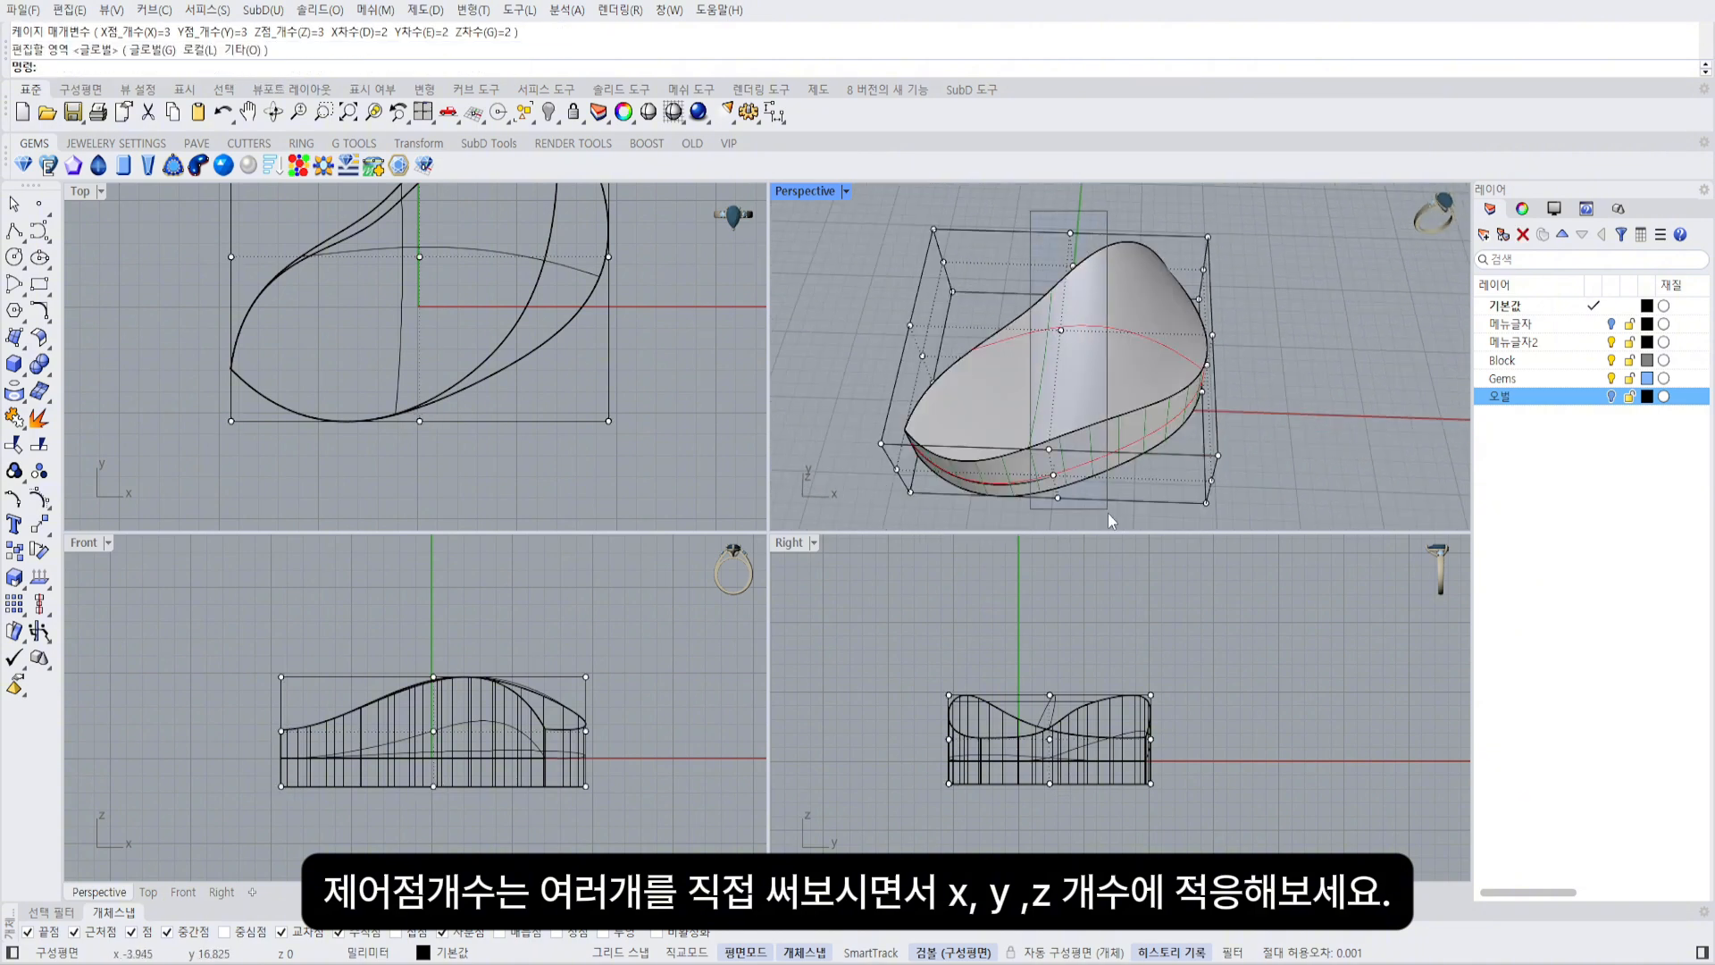
left_click_drag(1107, 512, 1109, 514)
right_click_drag(1112, 461, 1036, 316)
left_click_drag(1060, 310, 1060, 226)
right_click_drag(1086, 259, 1181, 207)
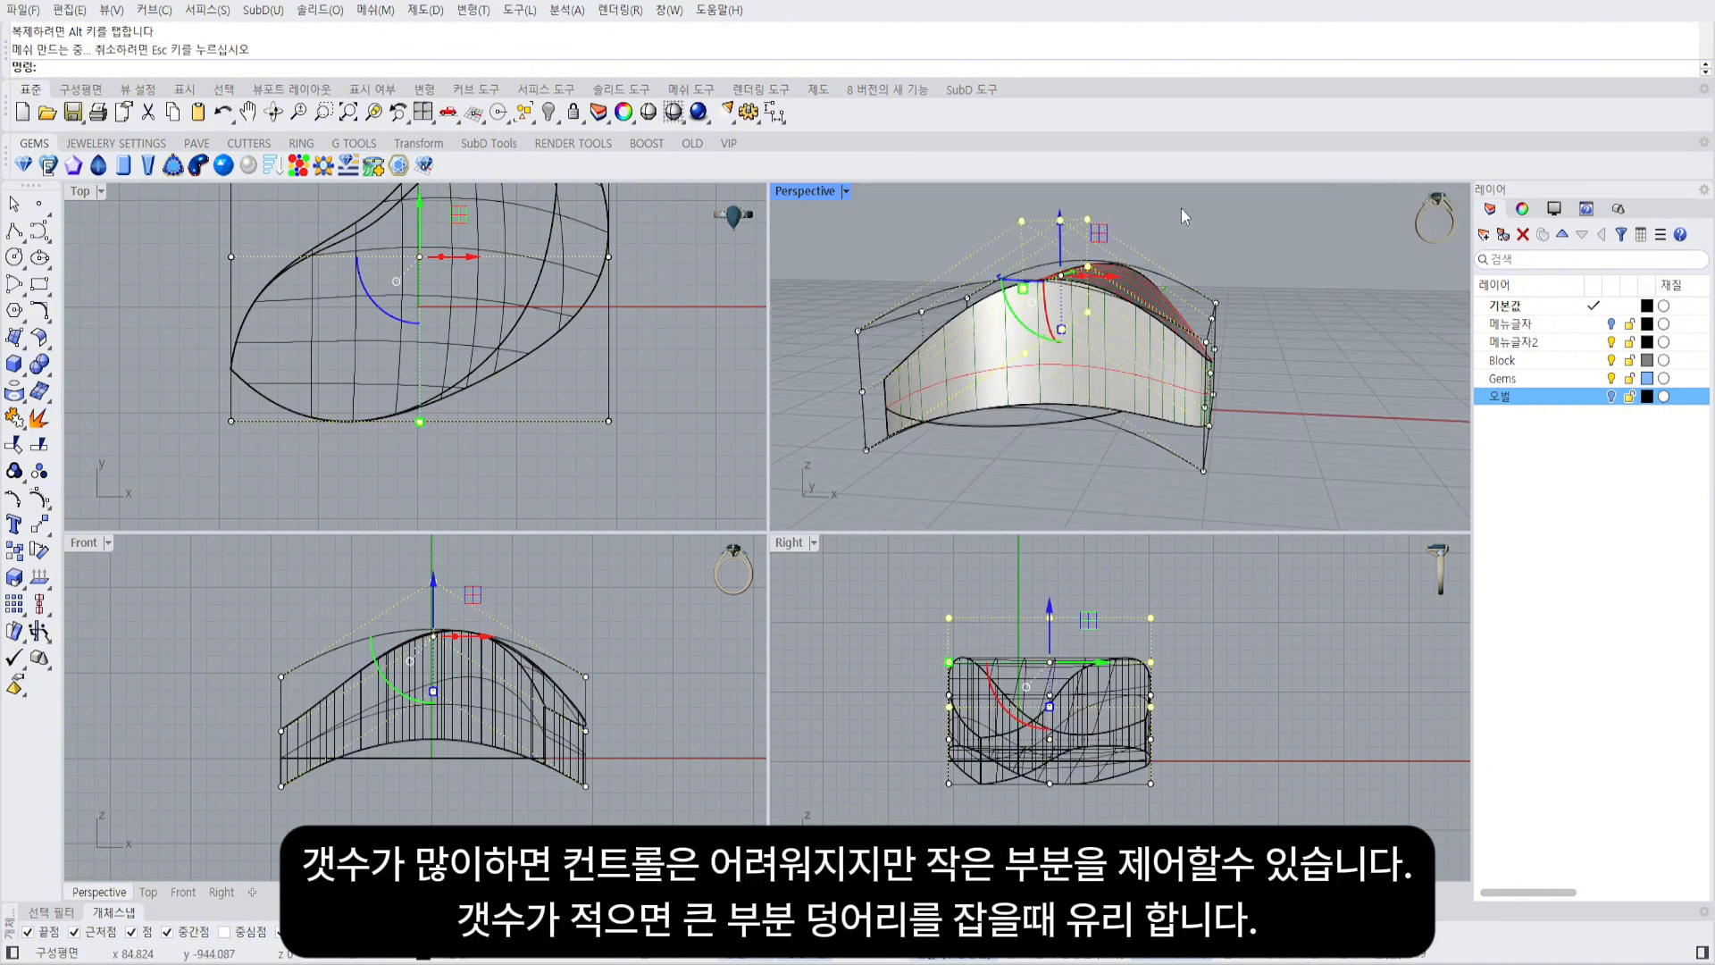
Select the cage points at the leaf's wide end and lower them along Z to bend that end down.
left_click_drag(1191, 260, 1255, 496)
left_click_drag(1215, 330, 1215, 412)
left_click(1274, 333)
right_click_drag(1274, 333, 1112, 299)
Select individual cage points at the narrow end of the arched leaf.
left_click(938, 312)
left_click(876, 298)
left_click(835, 358)
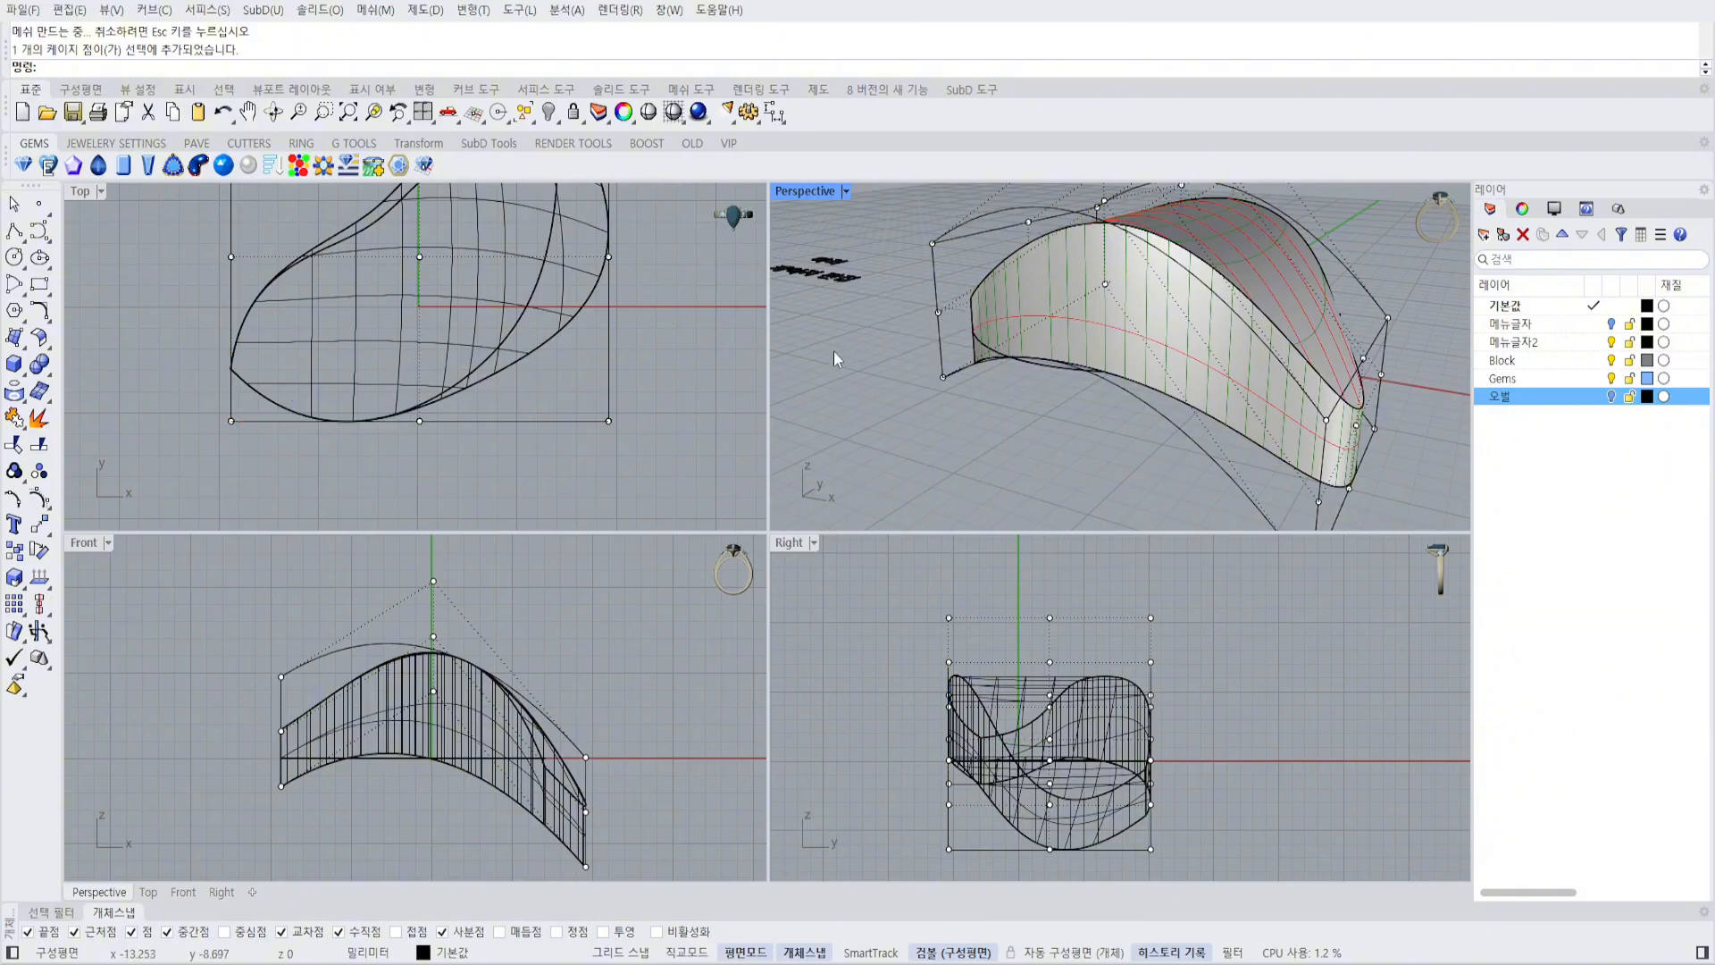
left_click_drag(1022, 345, 1058, 307)
right_click_drag(1158, 279, 1120, 351)
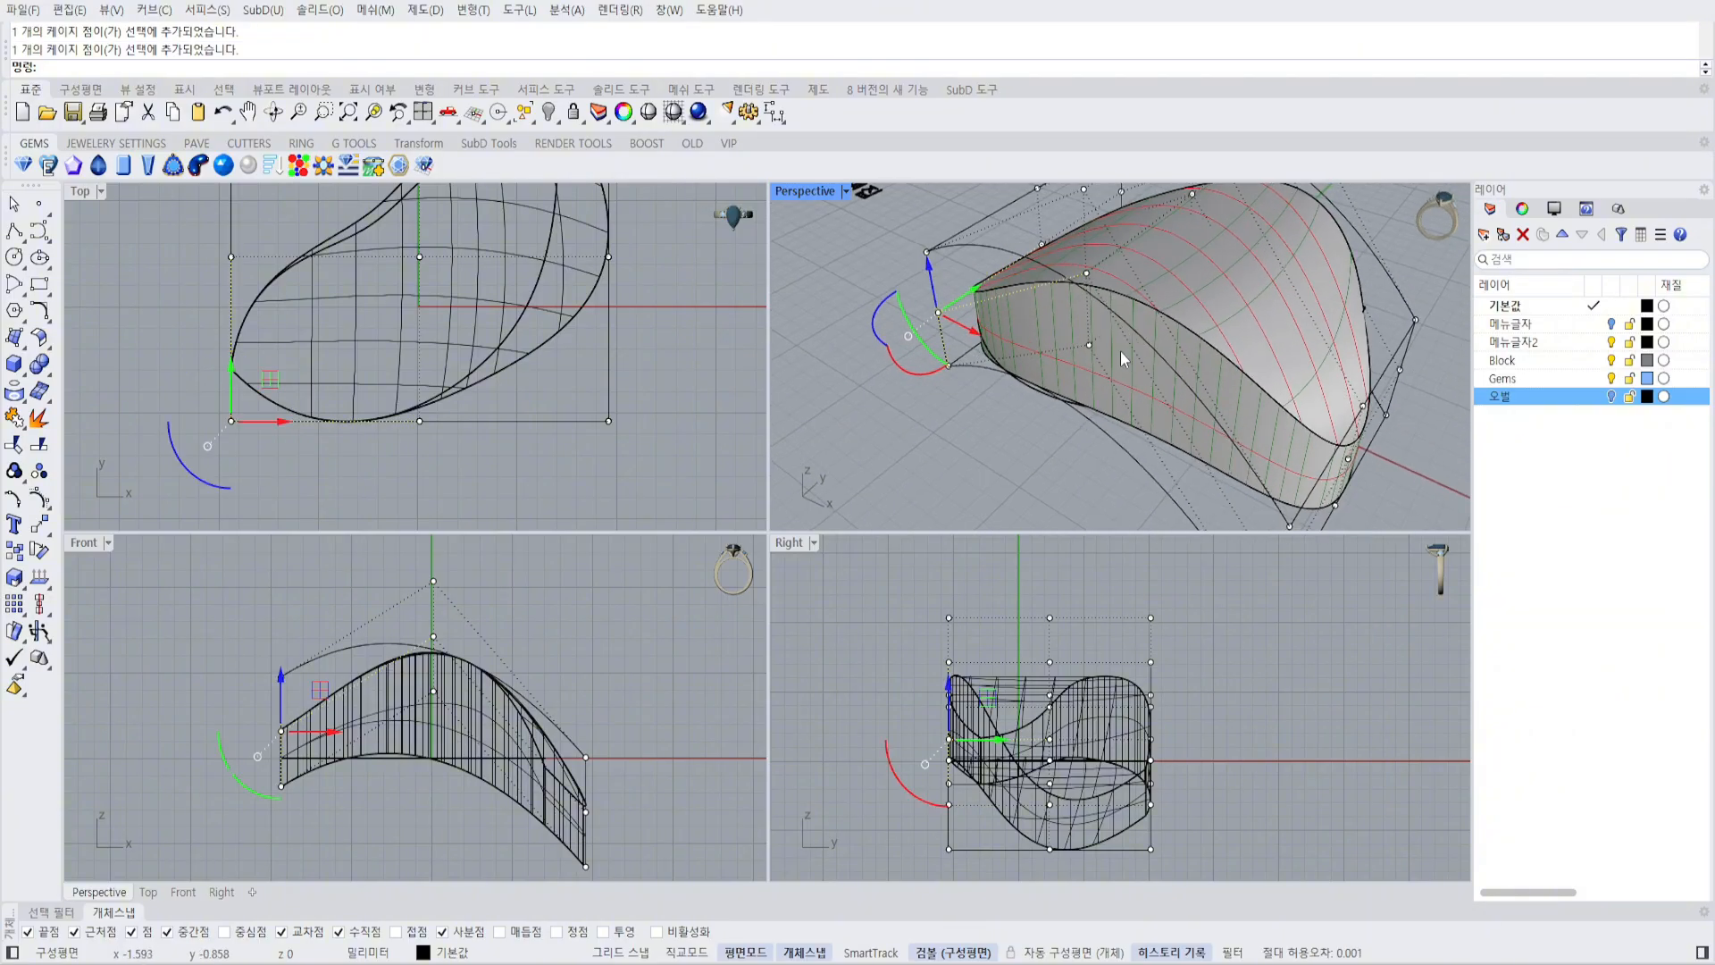
Deselect the points and delete the three-point cage in the Top view.
key("Escape")
key("Escape")
key("ctrl+F1")
scroll(1116, 357, "down", 4)
left_click_drag(1150, 631, 1115, 510)
scroll(1165, 508, "down", 6)
key("Delete")
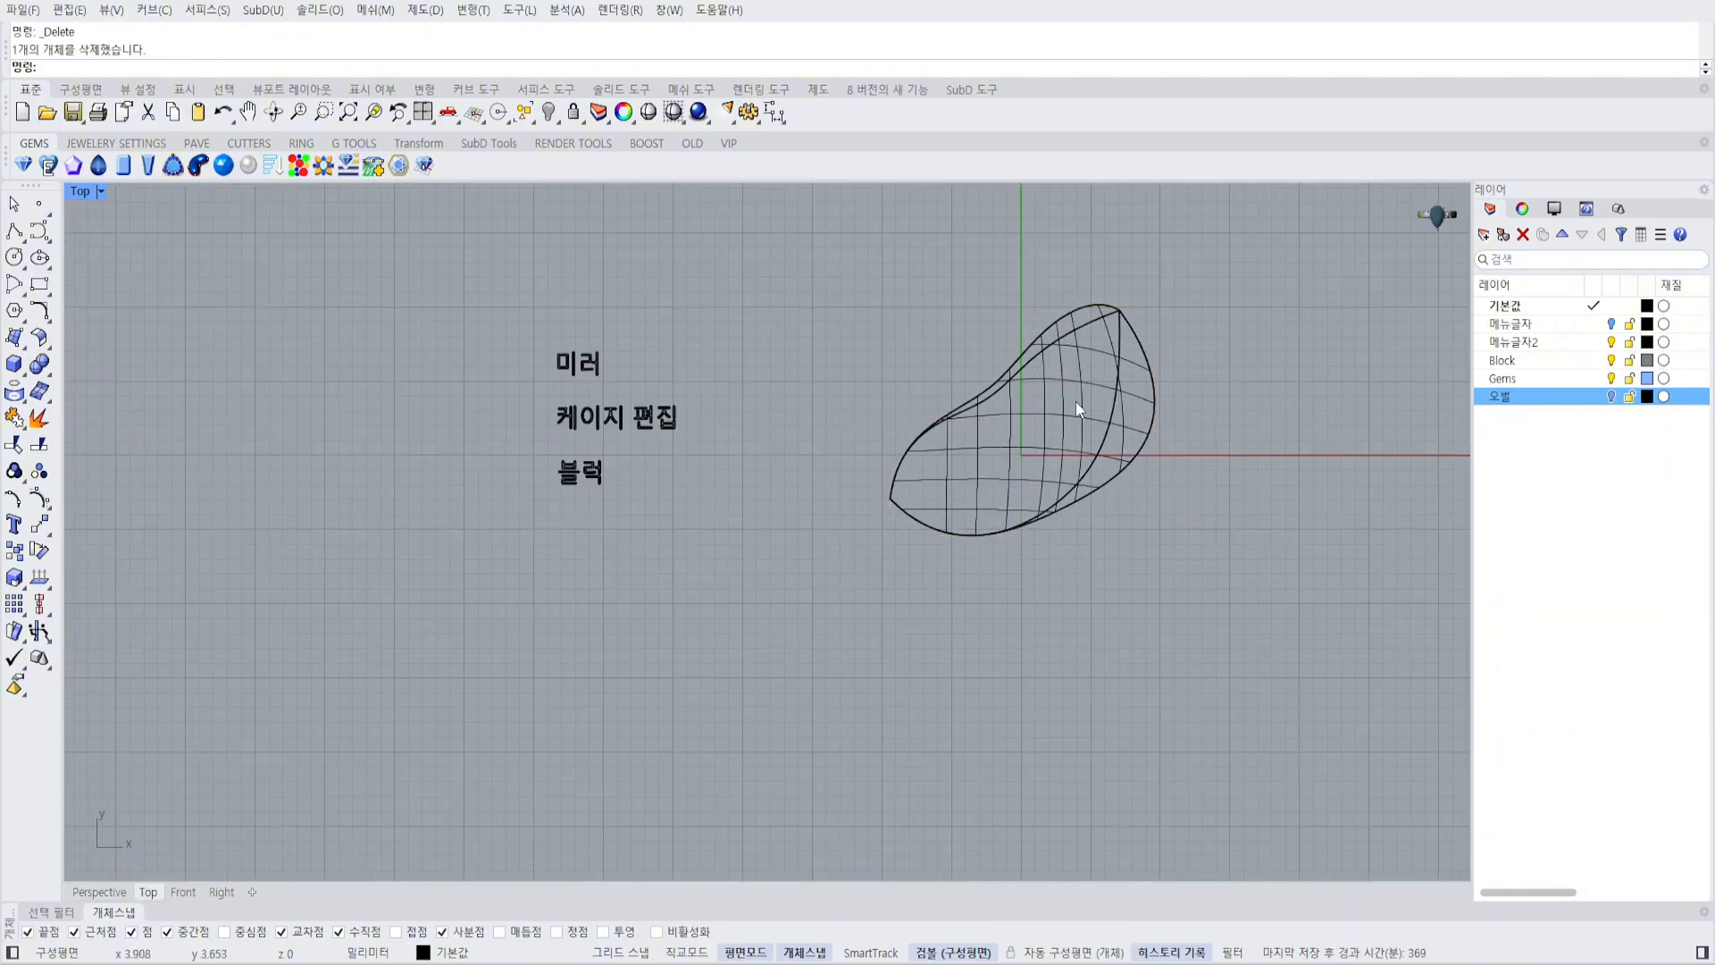
Fit another bounding-box cage to the arched leaf with 2 points each in X, Y and Z and global influence.
left_click(1076, 400)
left_click(135, 68)
type("2")
key("Return")
left_click(215, 68)
type("2")
key("Return")
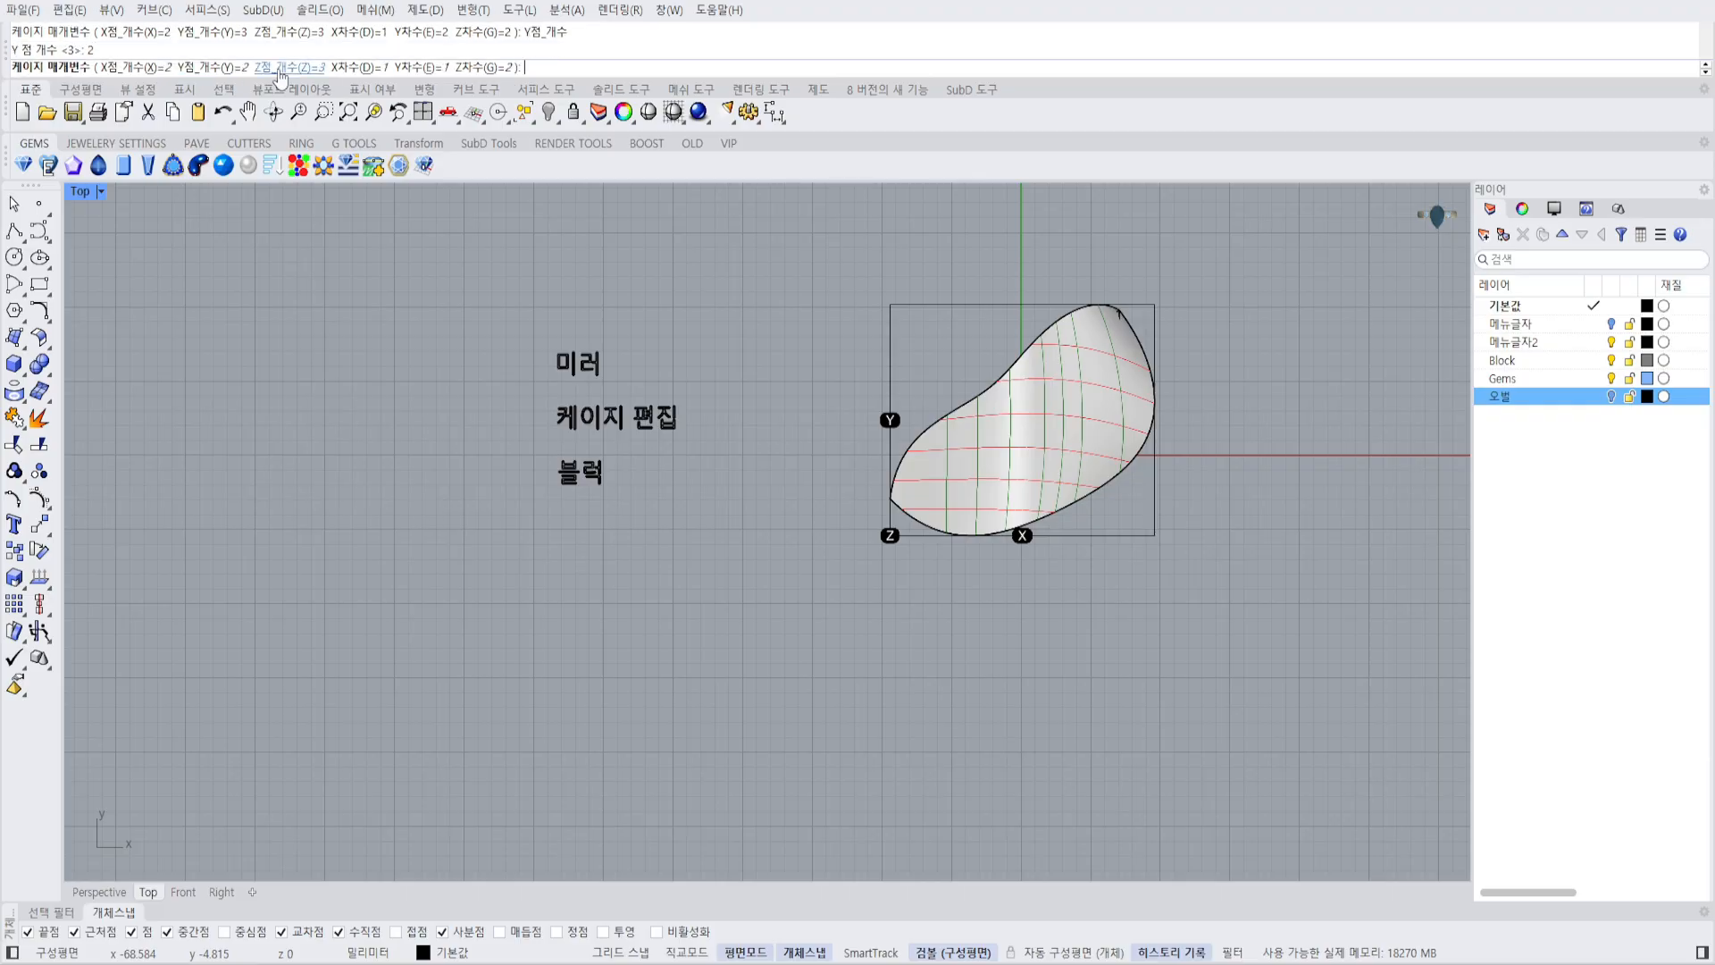
left_click(288, 68)
type("2")
key("Return")
key("Return")
key("Return")
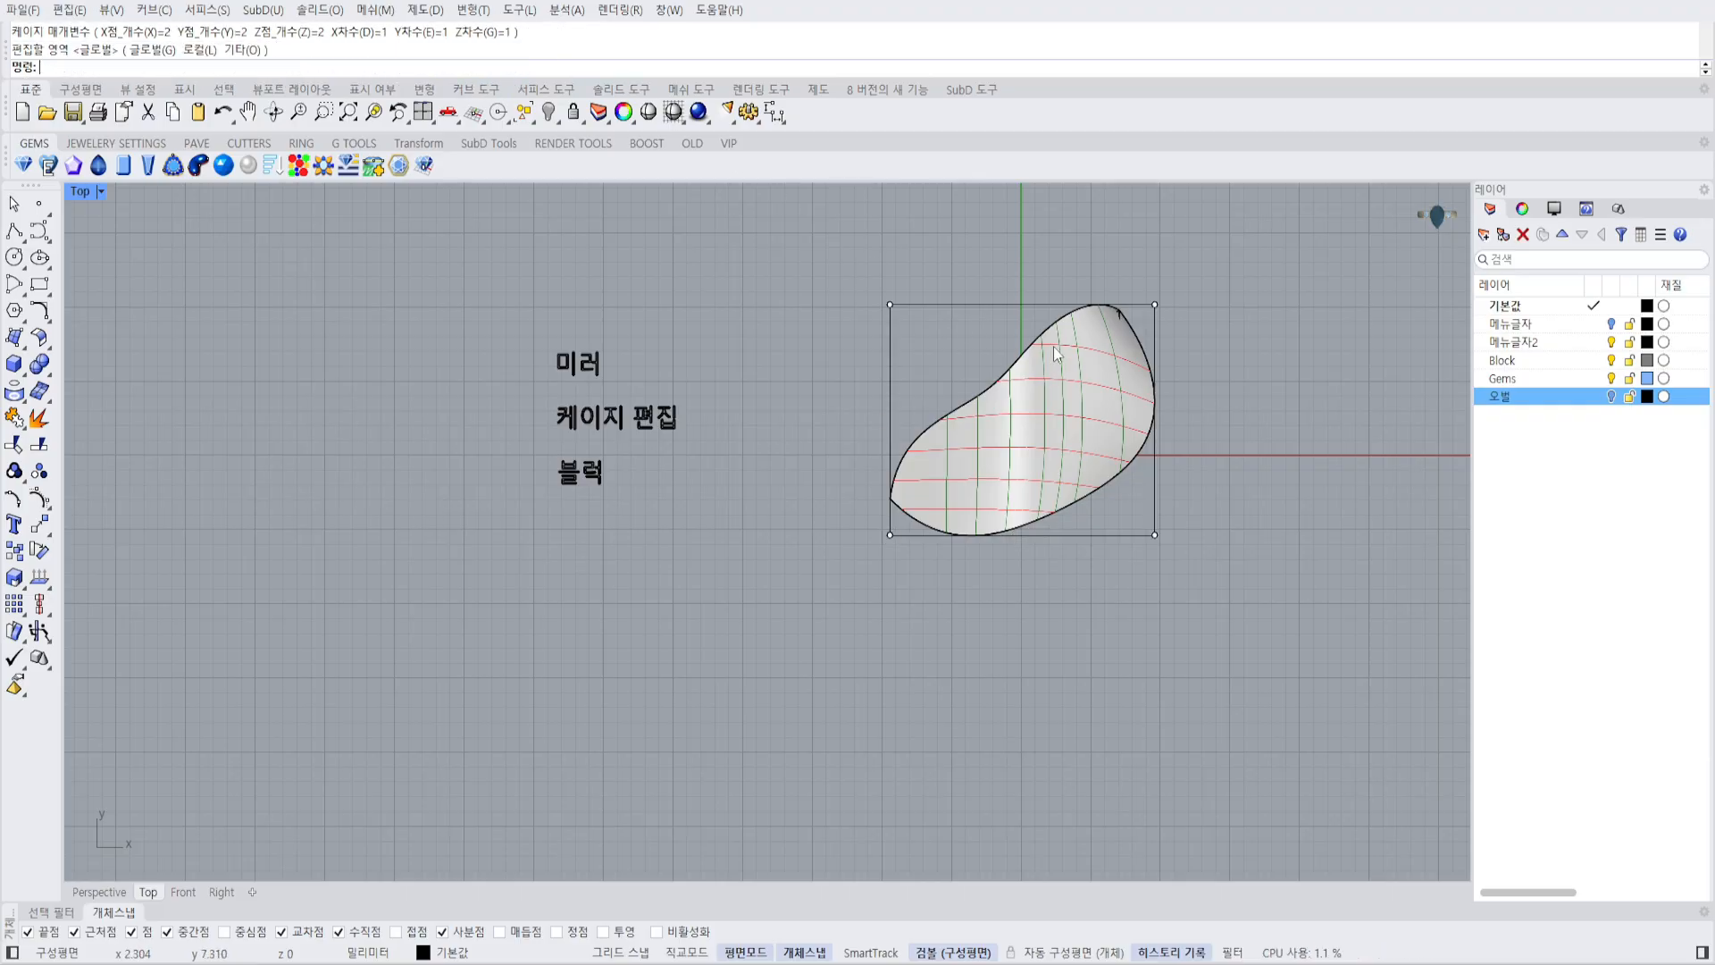
Move corner points of the two-point cage in the Top view to stretch the leaf's outline.
right_click_drag(836, 223, 746, 356)
left_click_drag(746, 356, 827, 466)
left_click_drag(802, 388, 802, 302)
left_click_drag(1021, 367, 1152, 531)
left_click_drag(1116, 438, 1261, 438)
left_click(1261, 437)
Select a single upper corner point of the cage in Perspective and raise it along Z.
key("ctrl+F4")
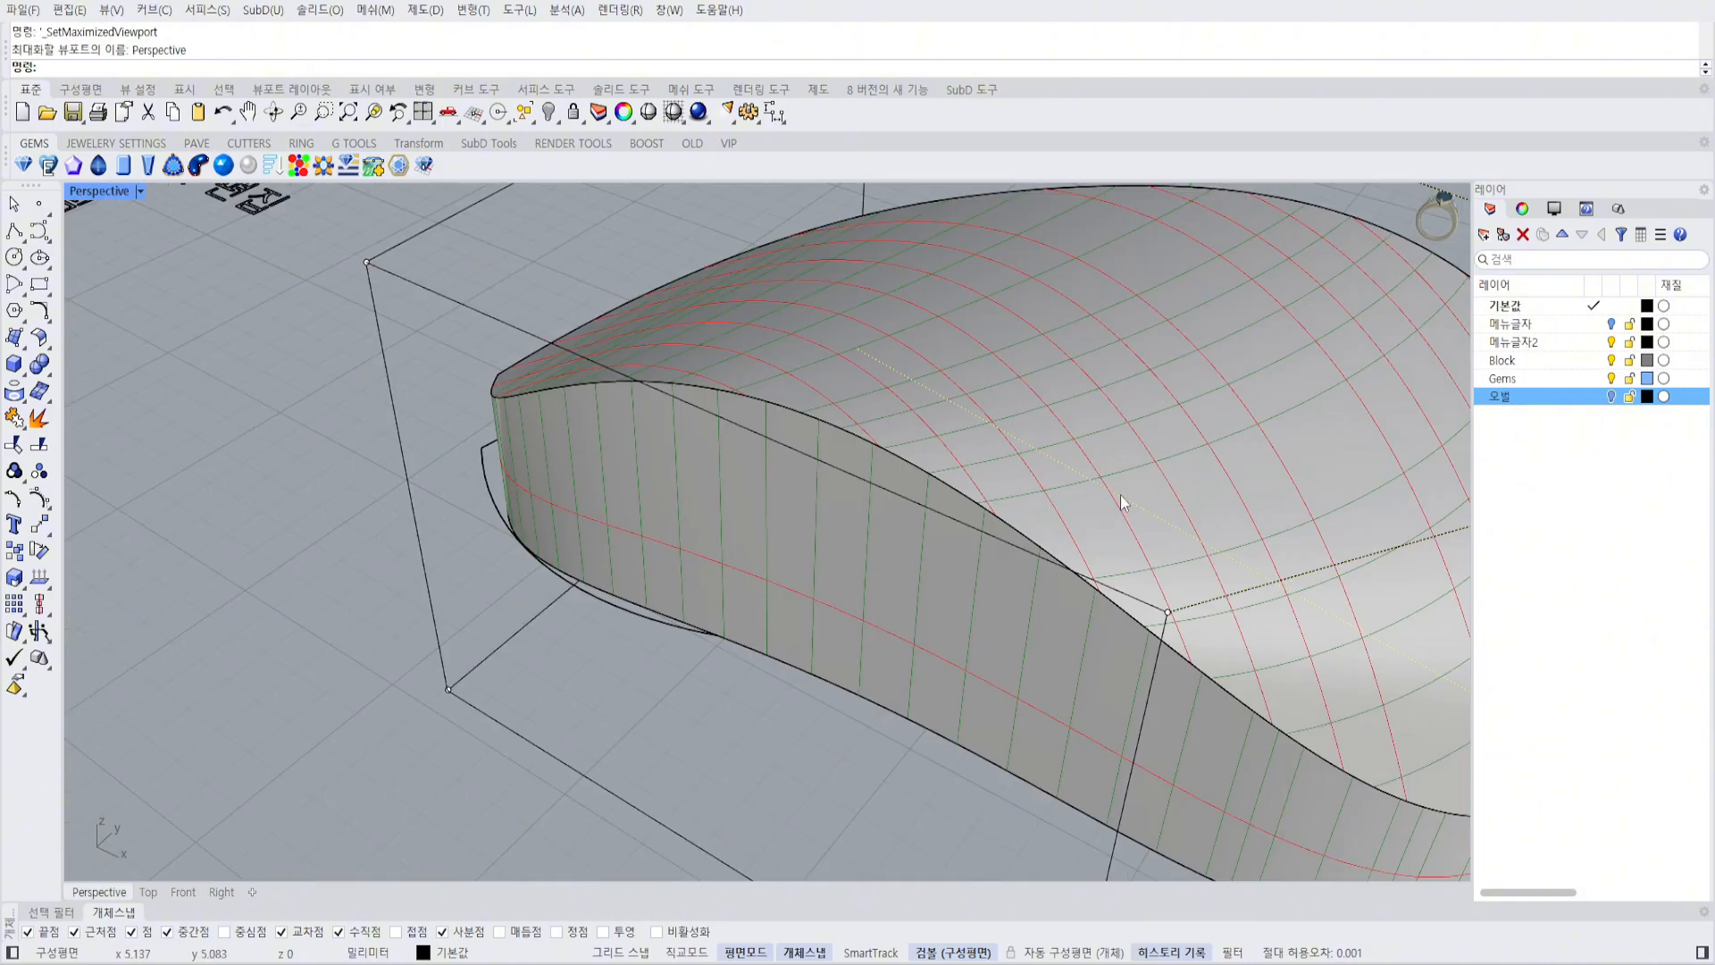
left_click(1102, 296)
left_click(1128, 480)
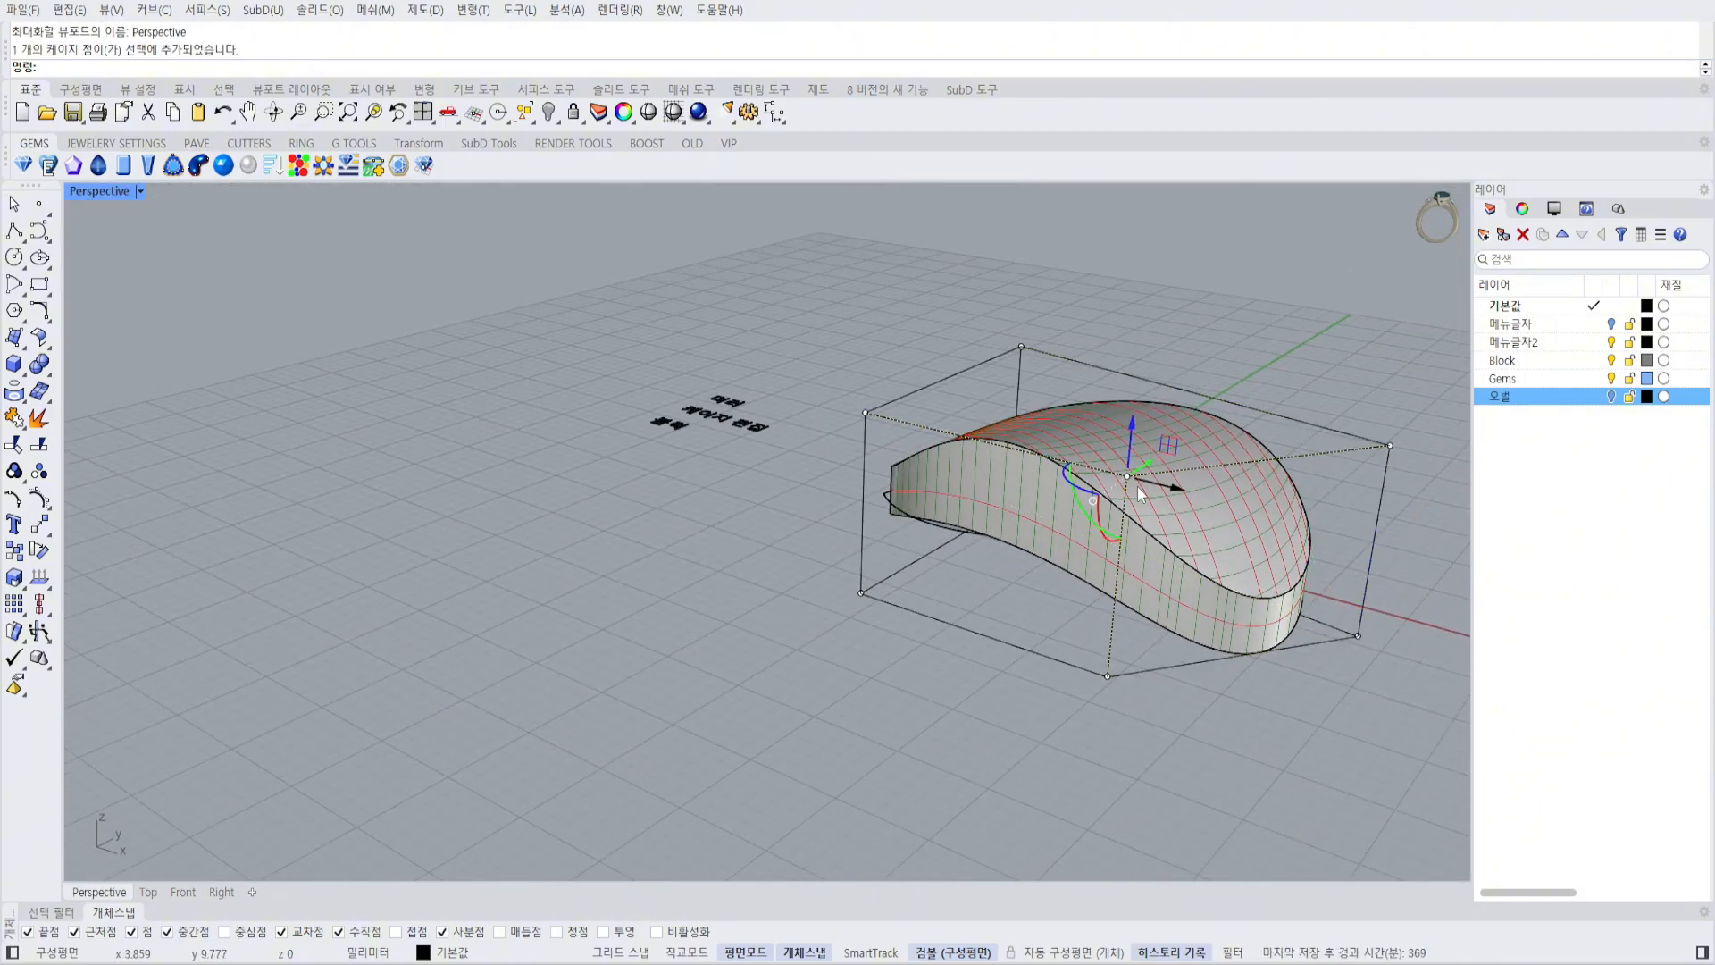
left_click_drag(1131, 431, 1144, 348)
right_click_drag(1152, 358, 1195, 475)
key("ctrl+F1")
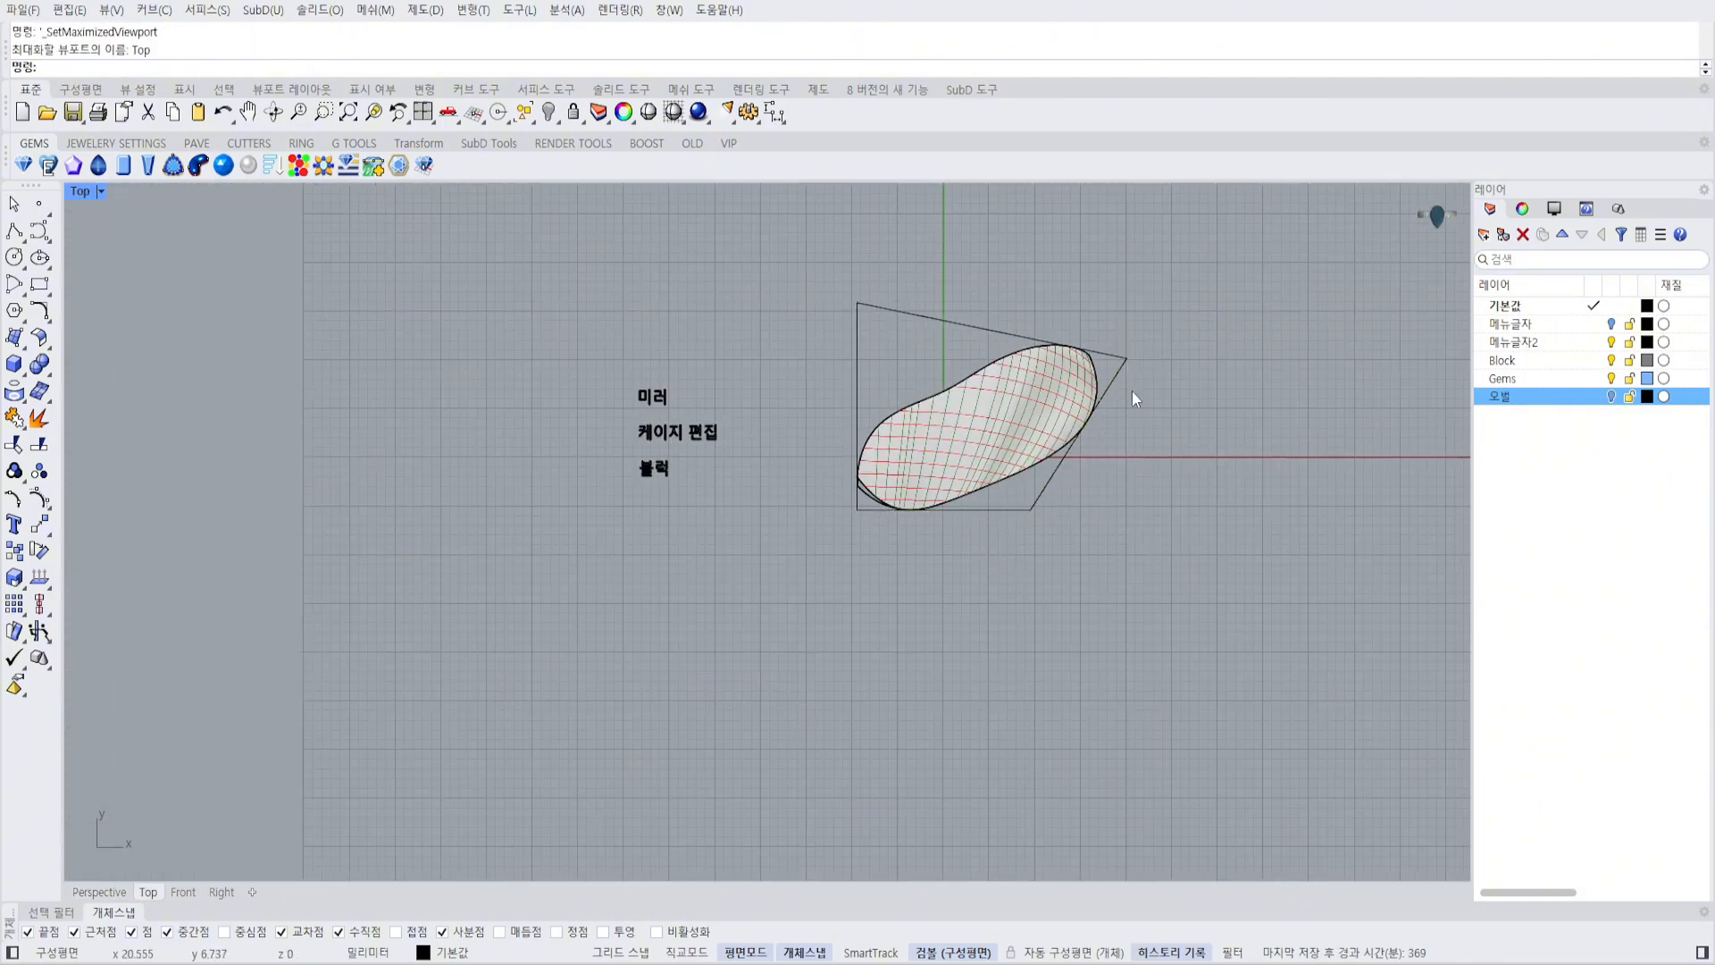
Undo the cage deformations back to the original flat leaf solid and delete its remaining cage.
key("ctrl+z")
key("ctrl+z")
key("ctrl+z")
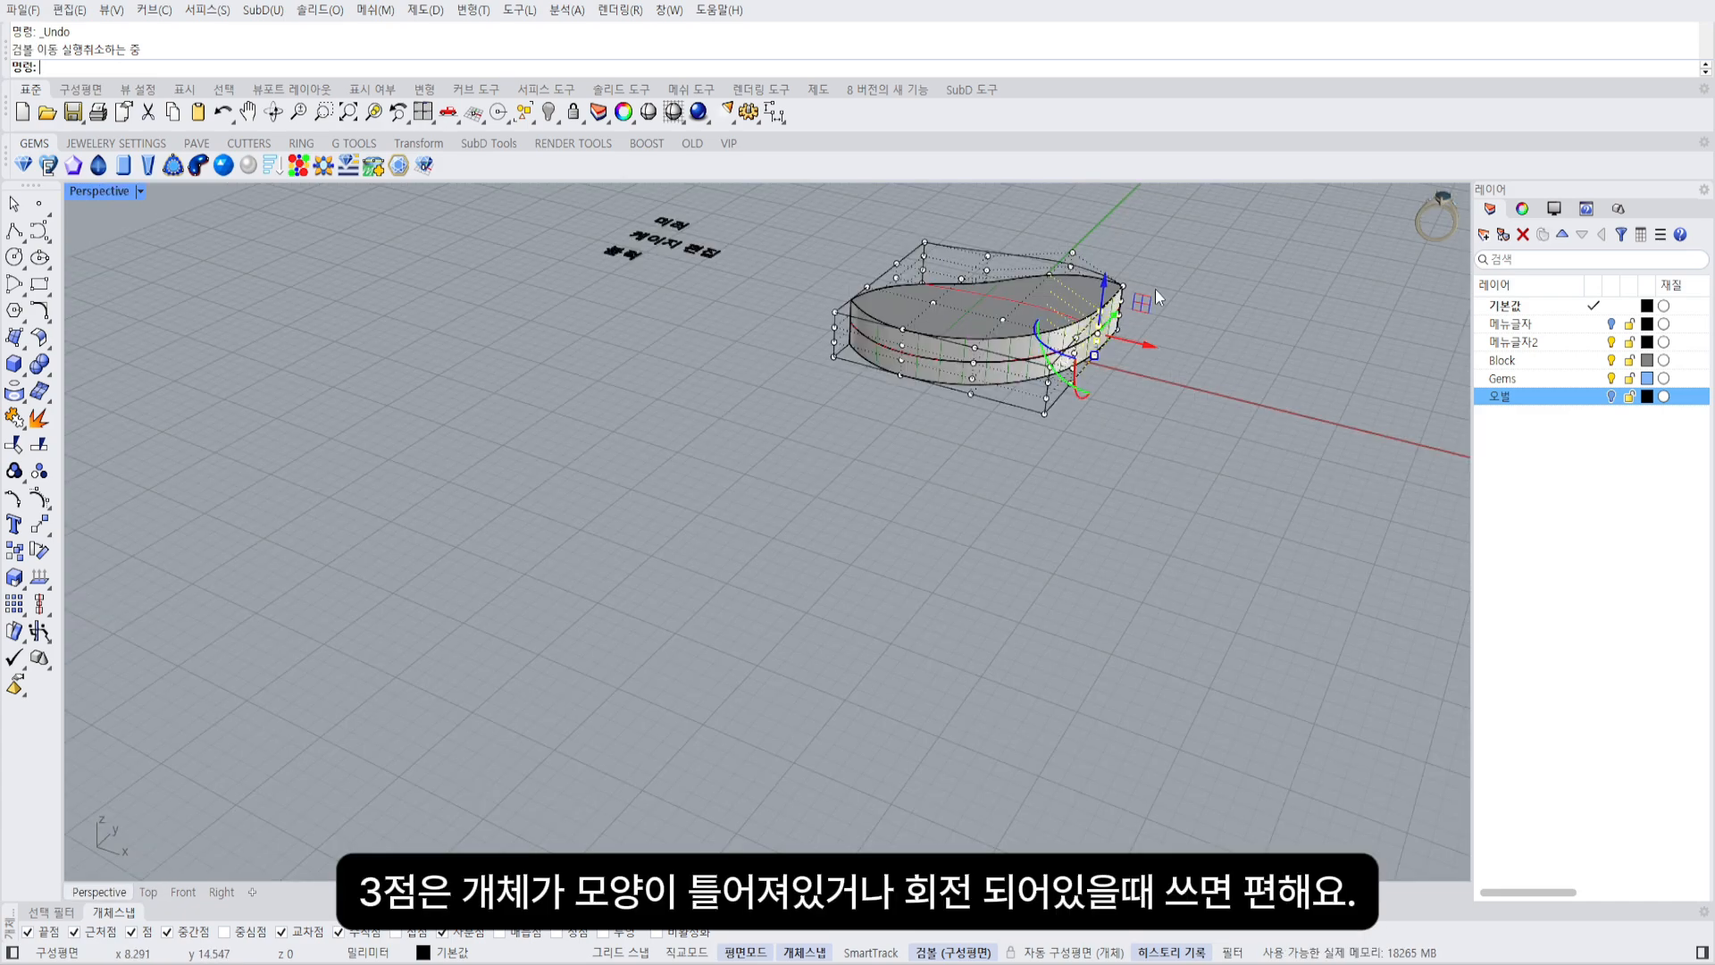
left_click(1155, 288)
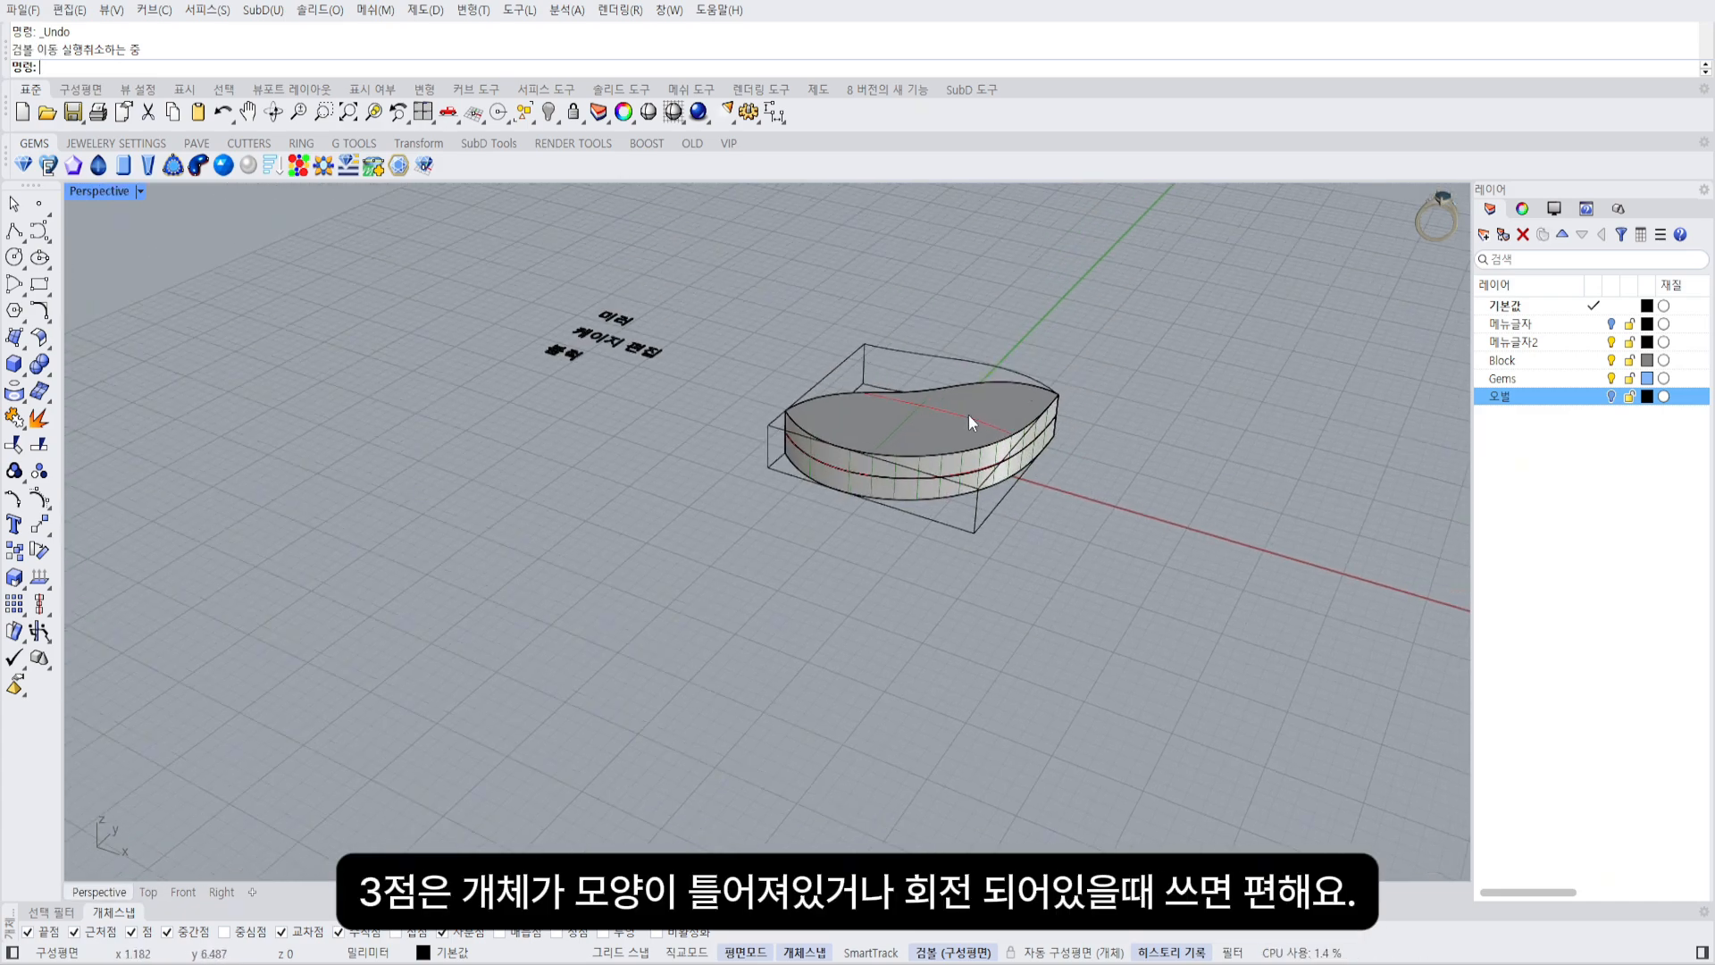
Try rotating the leaf solid by about 82 degrees in Perspective, undo the rotation, and switch to the four-view layout.
left_click(945, 420)
right_click_drag(1013, 473, 923, 510)
left_click_drag(923, 510, 980, 516)
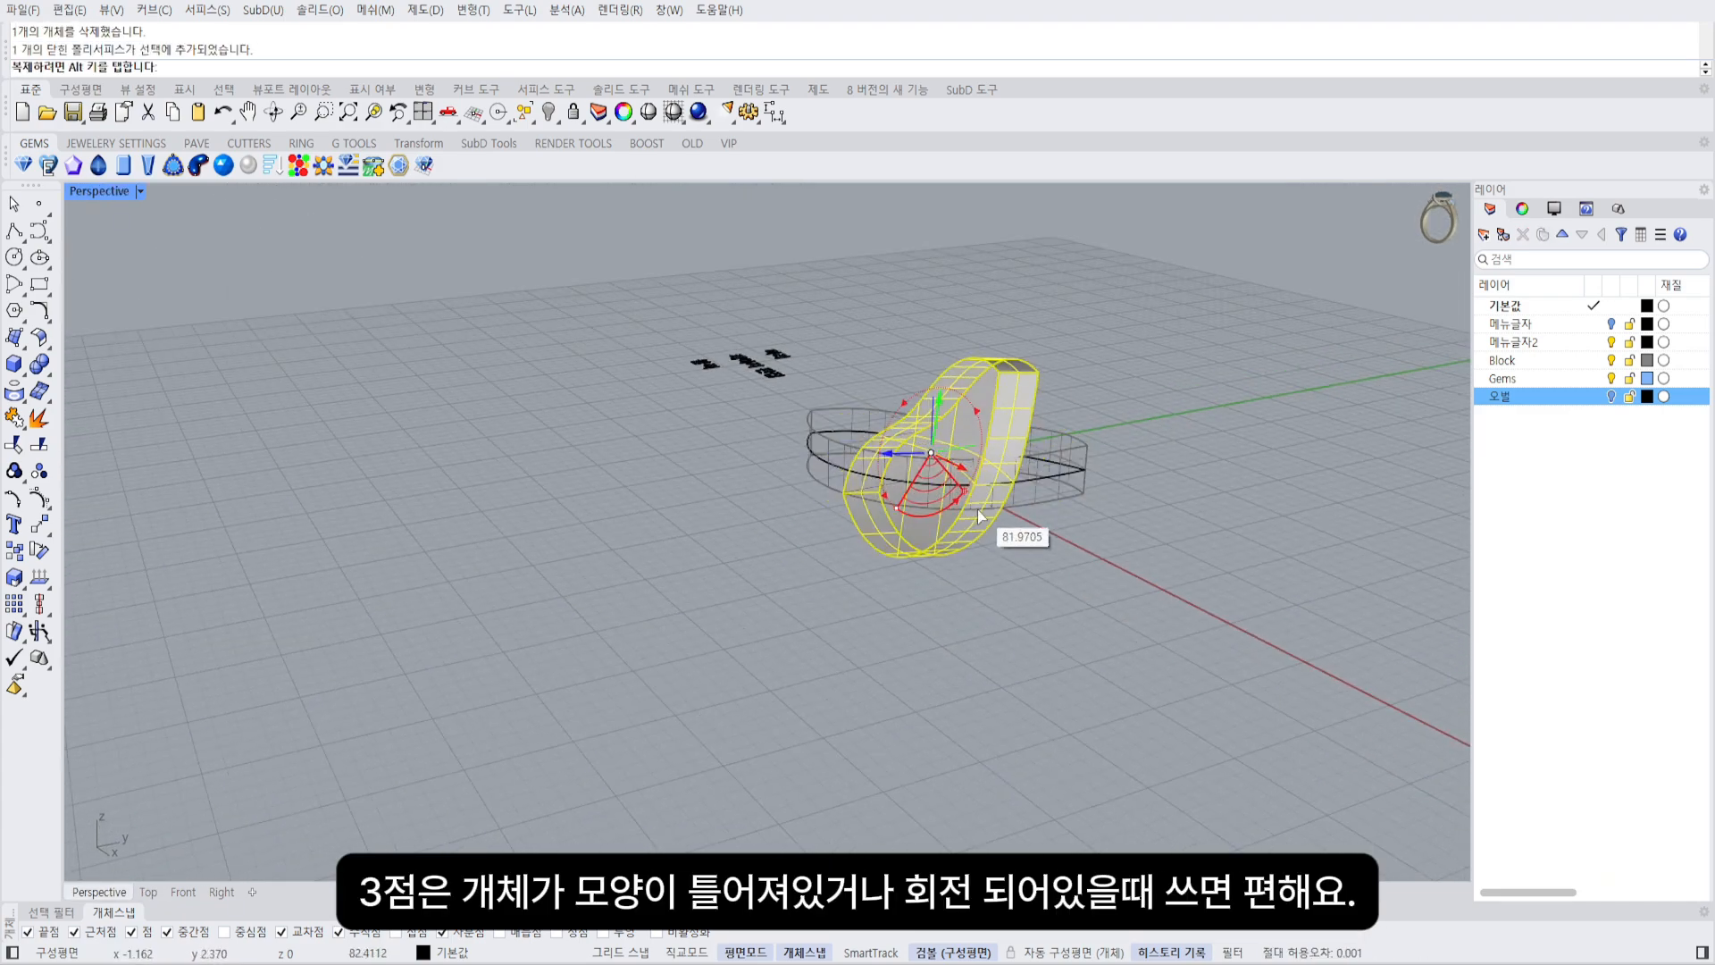
key("ctrl+z")
key("ctrl+m")
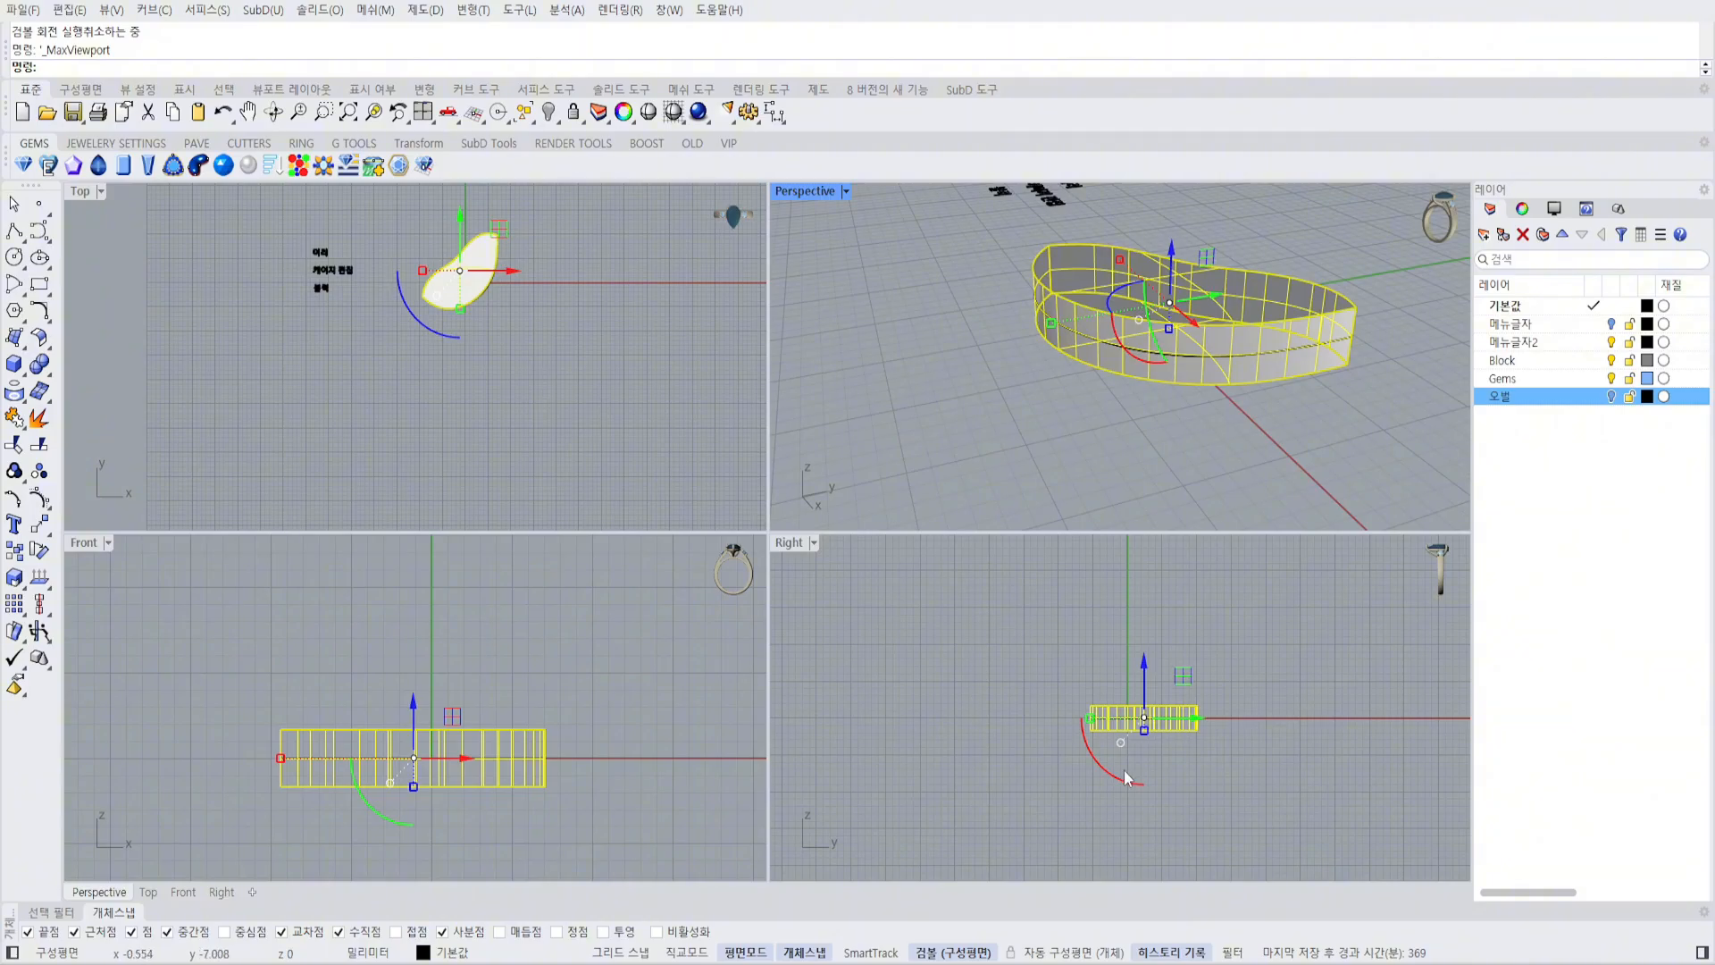
Tilt the leaf solid by rotating it in the Right view and delete the leftover object.
left_click_drag(1124, 776, 1141, 785)
key("Escape")
key("Delete")
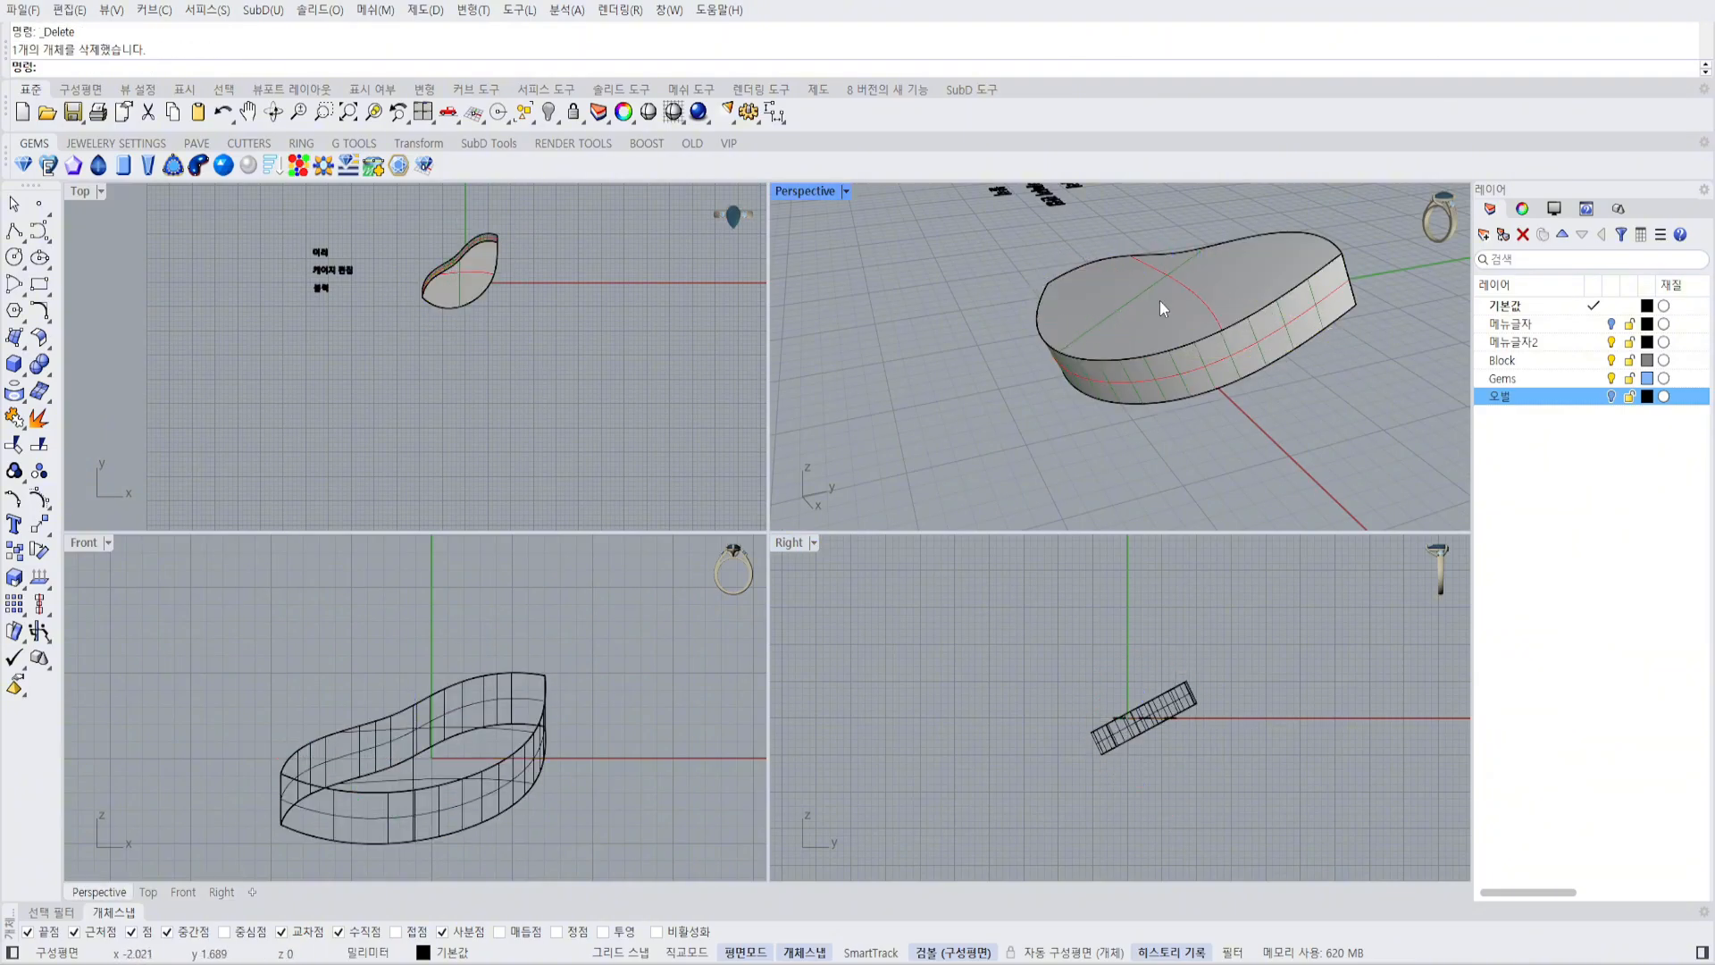
Start cage editing the tilted leaf solid with a bounding box aligned to the construction plane.
left_click(1159, 300)
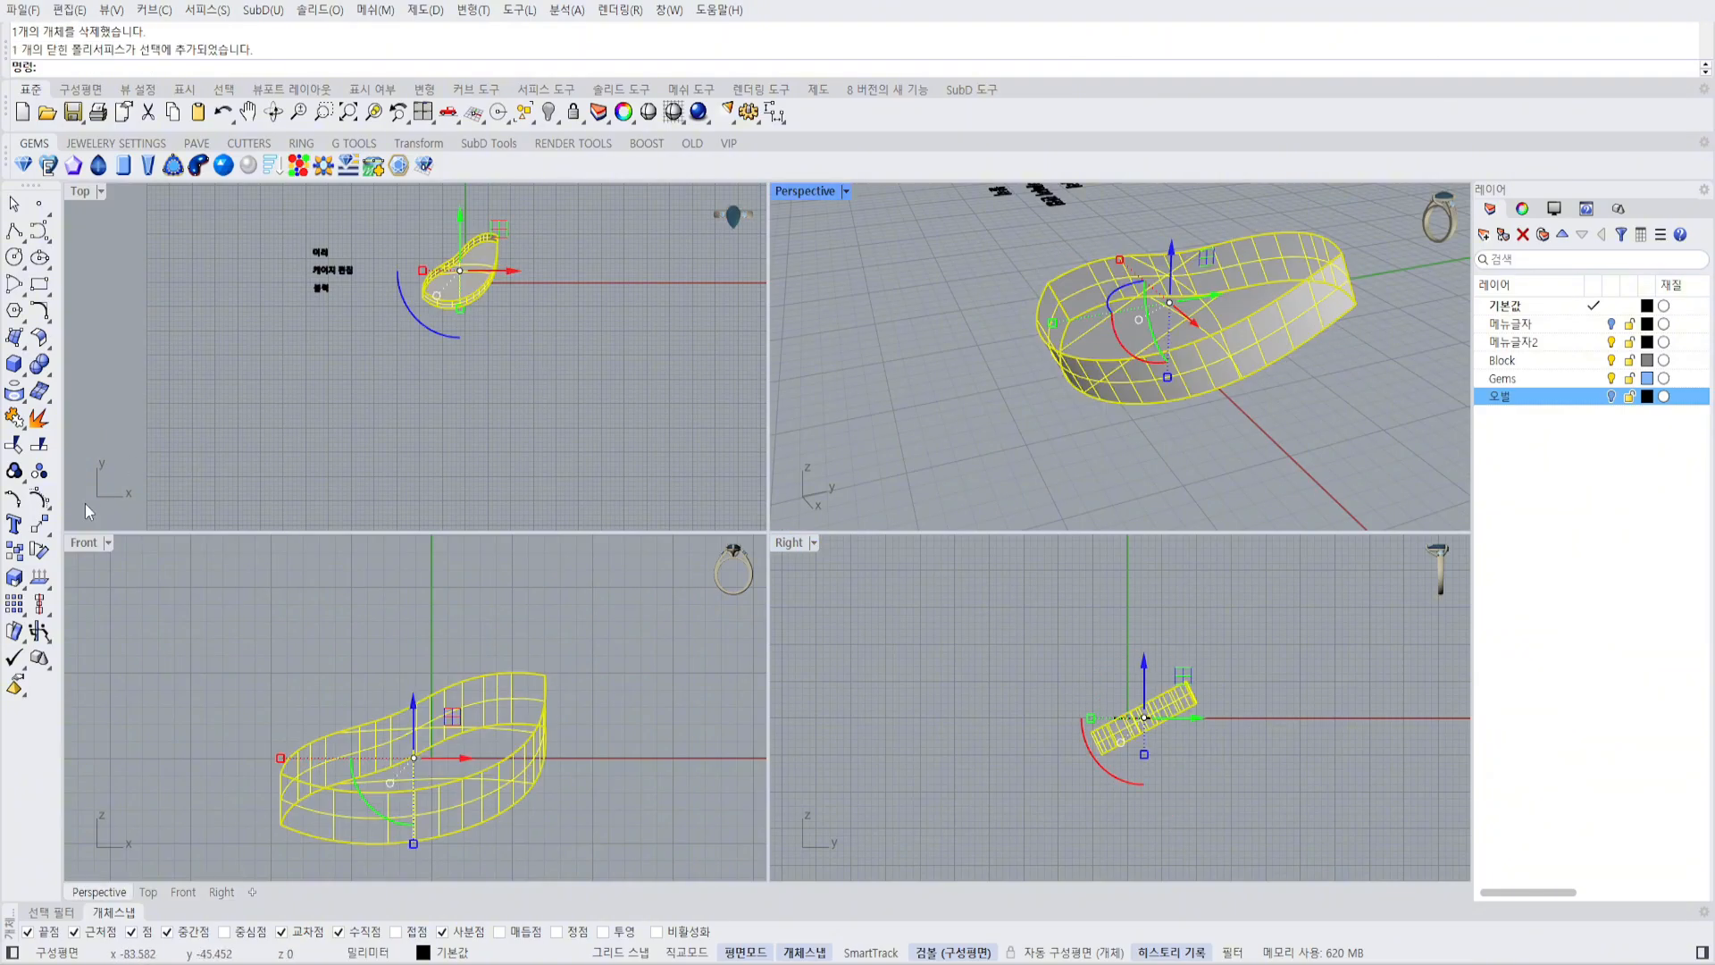
left_click(46, 535)
left_click(91, 622)
left_click(126, 67)
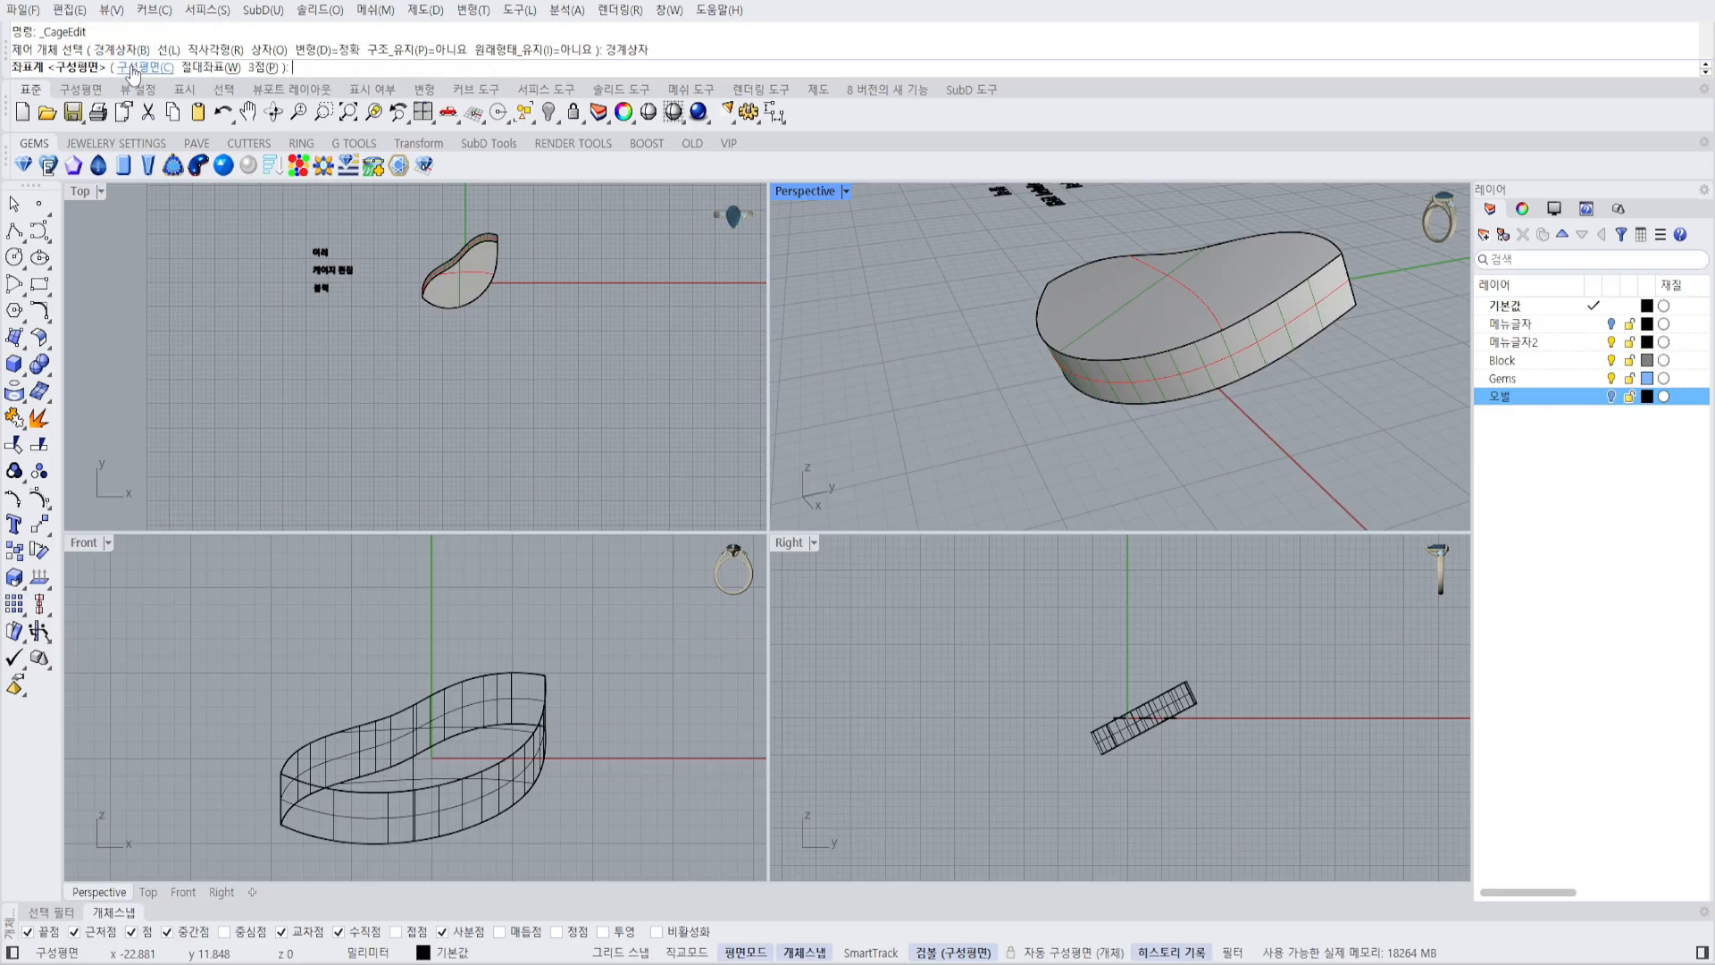
left_click(134, 68)
Set the cage to 4 points in X, Y and Z and apply it to the global region.
left_click(187, 67)
type("4")
key("Return")
left_click(269, 68)
type("4")
key("Return")
key("Return")
key("Return")
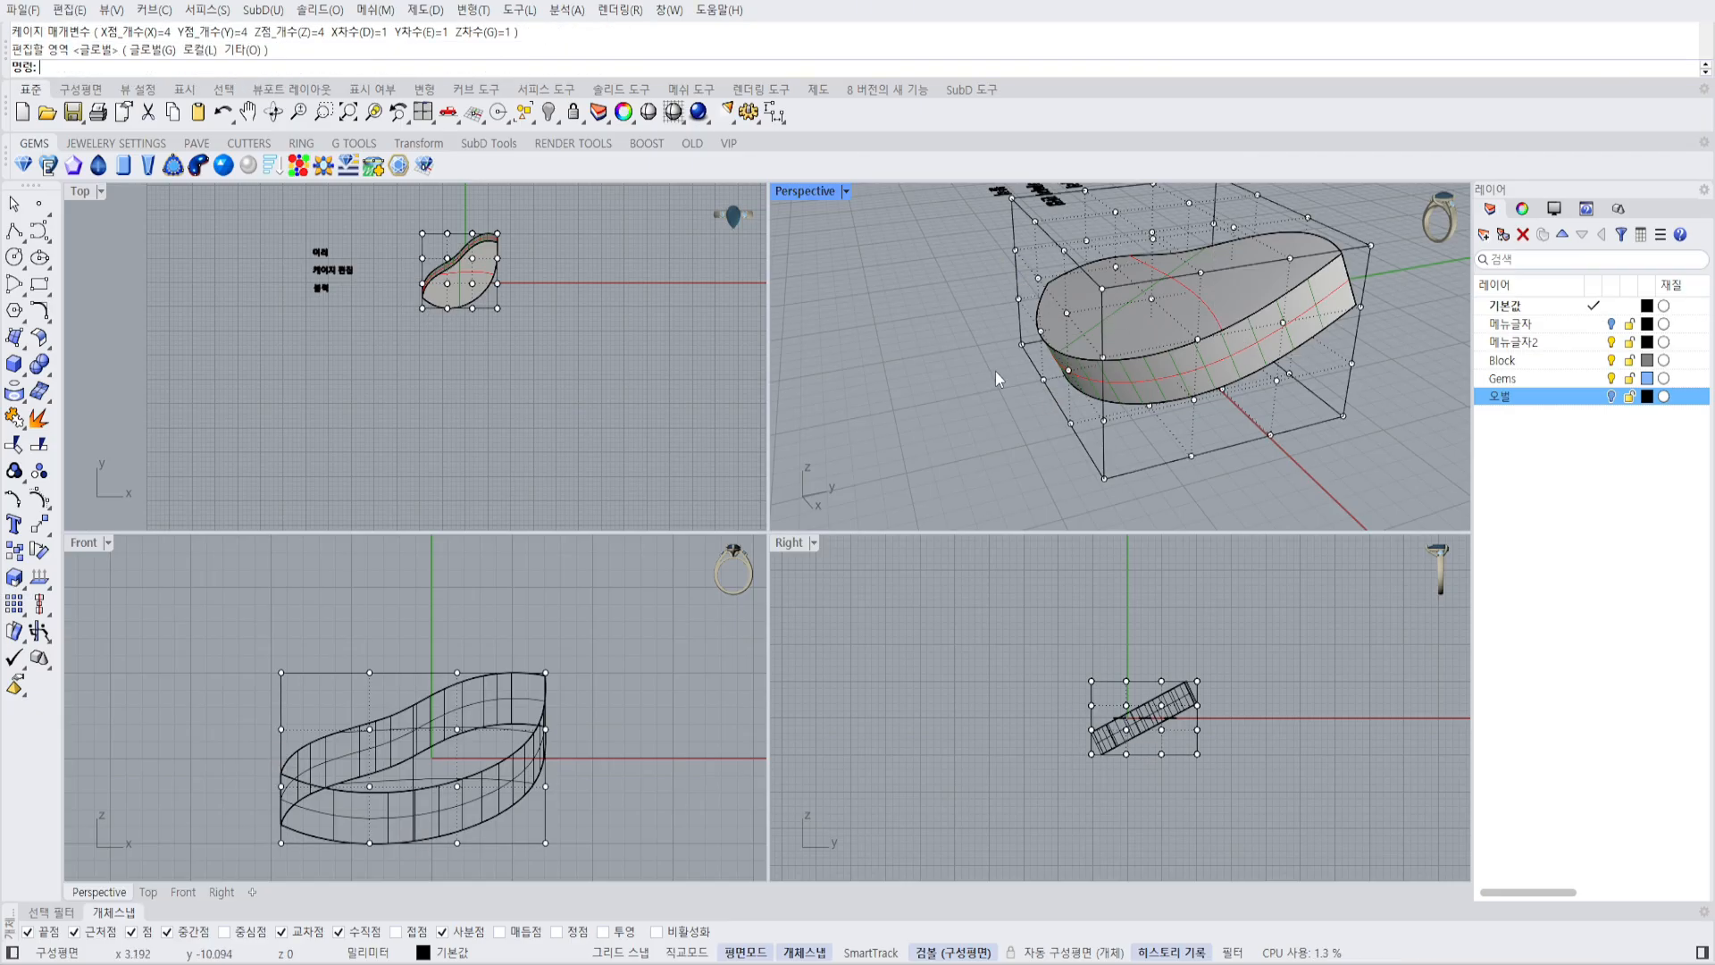
Try raising a column of cage points in Perspective, and undo both the move and the cage.
right_click_drag(994, 373, 1127, 223)
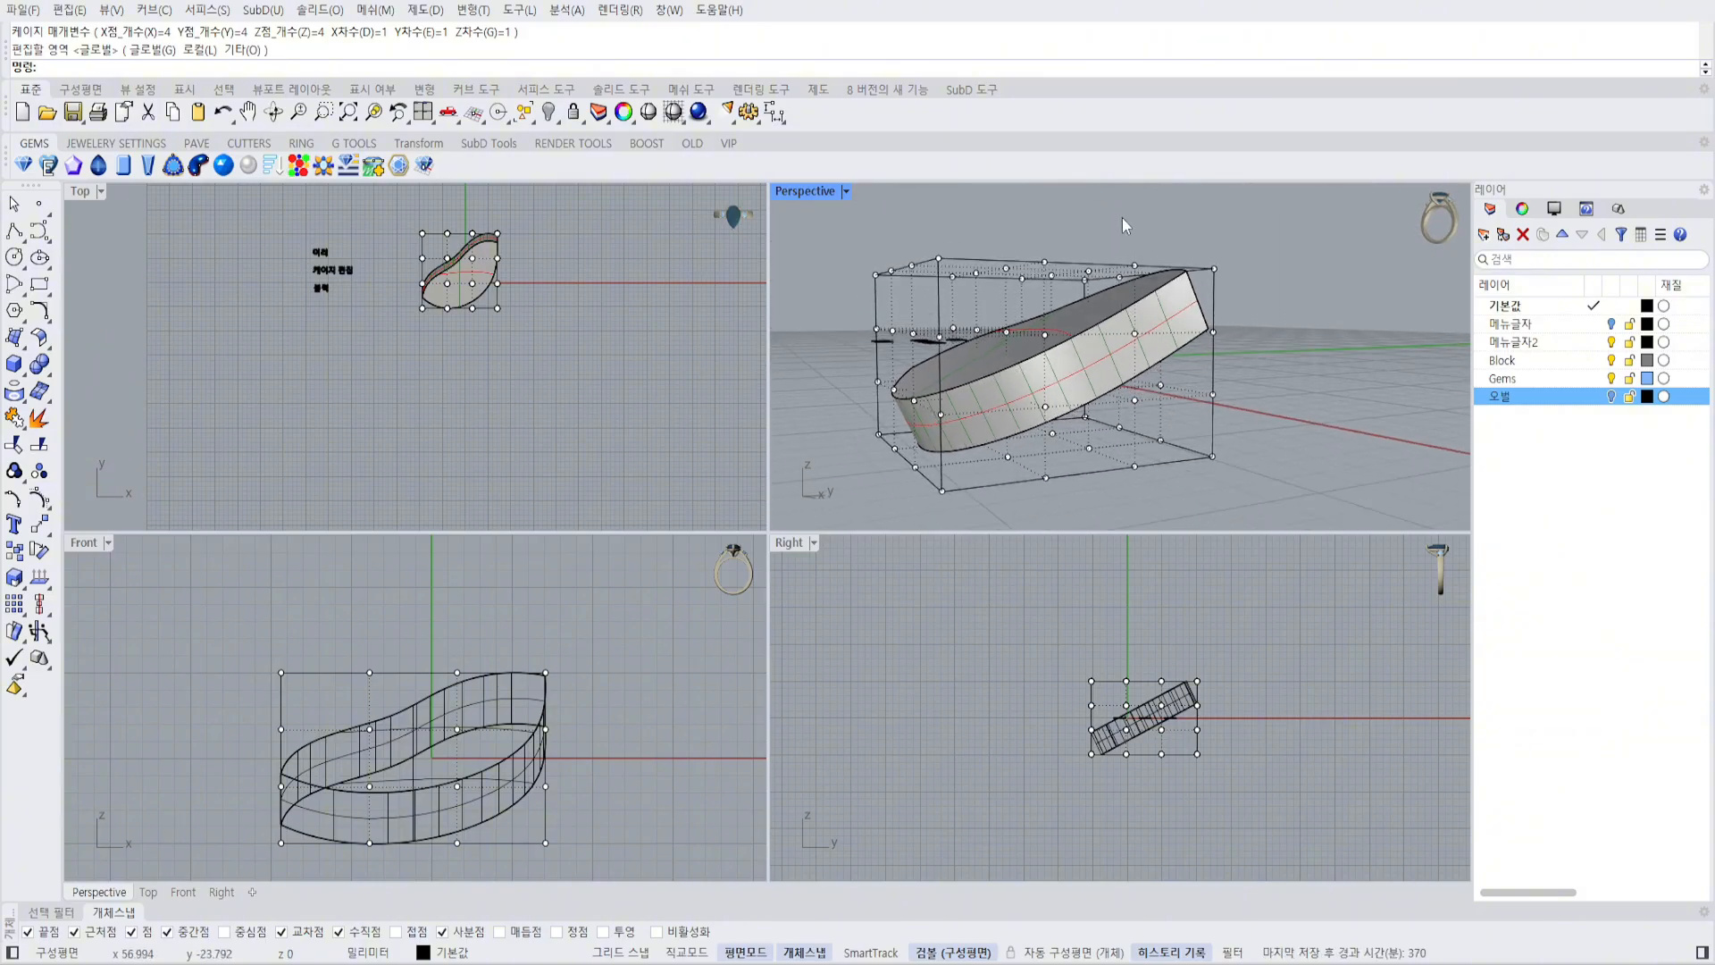
left_click_drag(1121, 219, 1165, 502)
left_click_drag(1140, 302, 1141, 234)
right_click_drag(1152, 268, 1225, 320)
key("ctrl+z")
left_click(1209, 312)
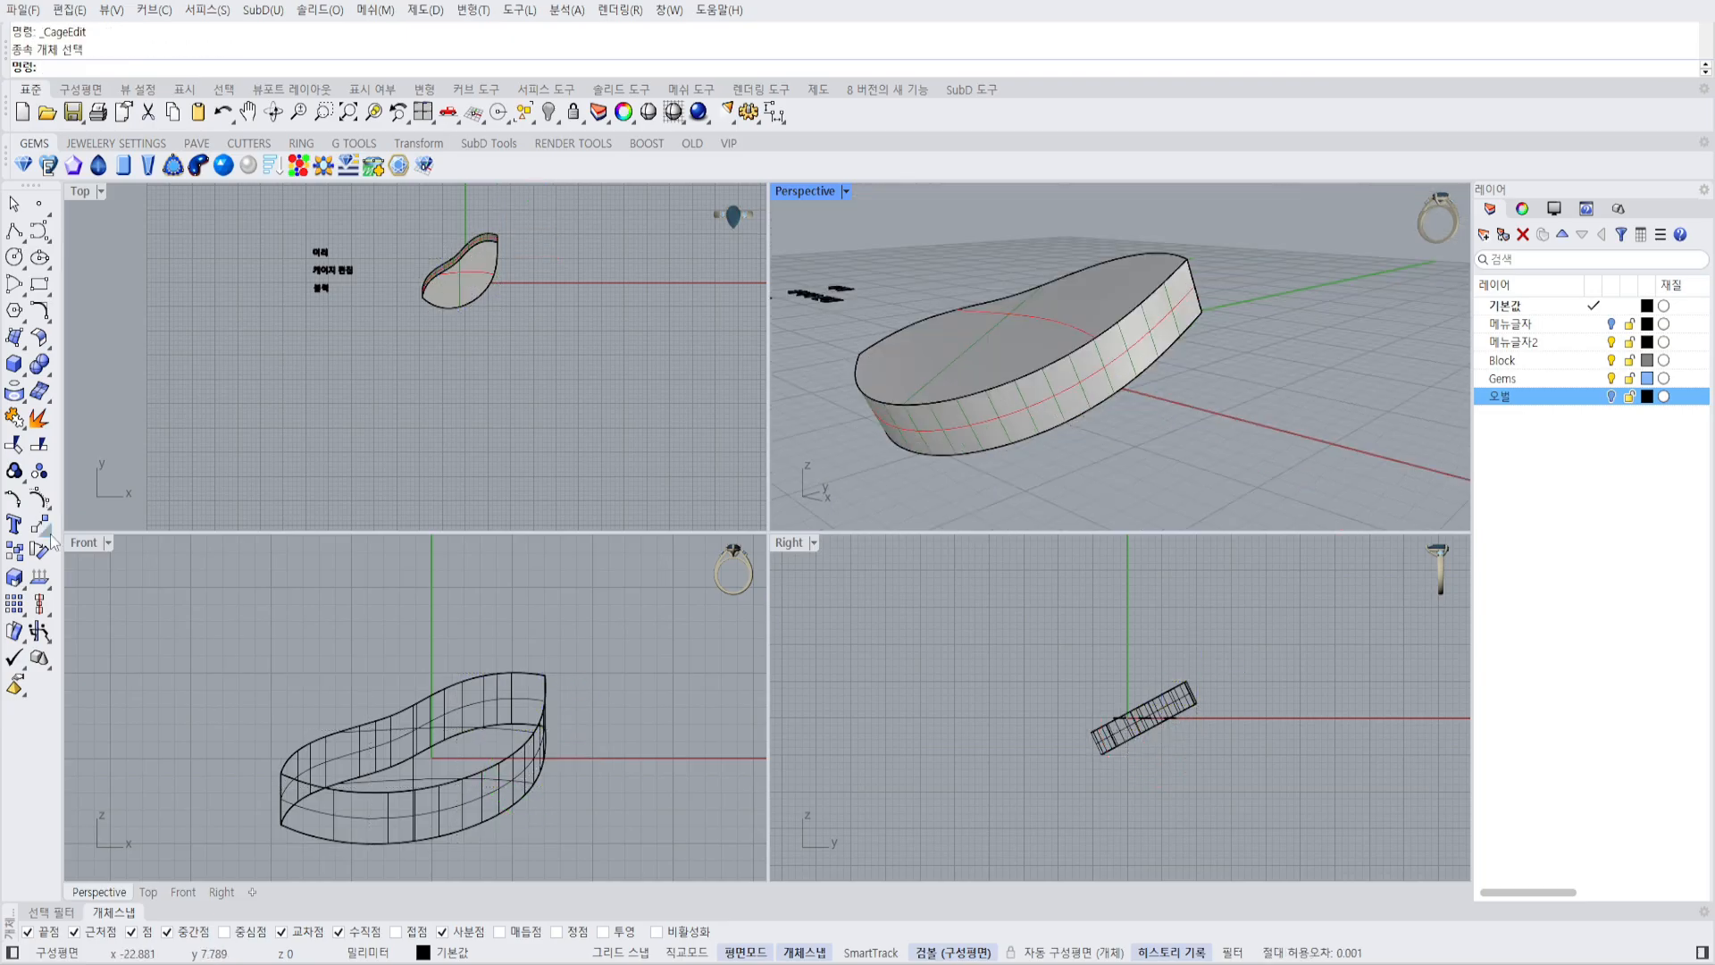
Start cage editing the tilted leaf solid with a bounding box and a 3-point coordinate system.
left_click(45, 530)
left_click(91, 640)
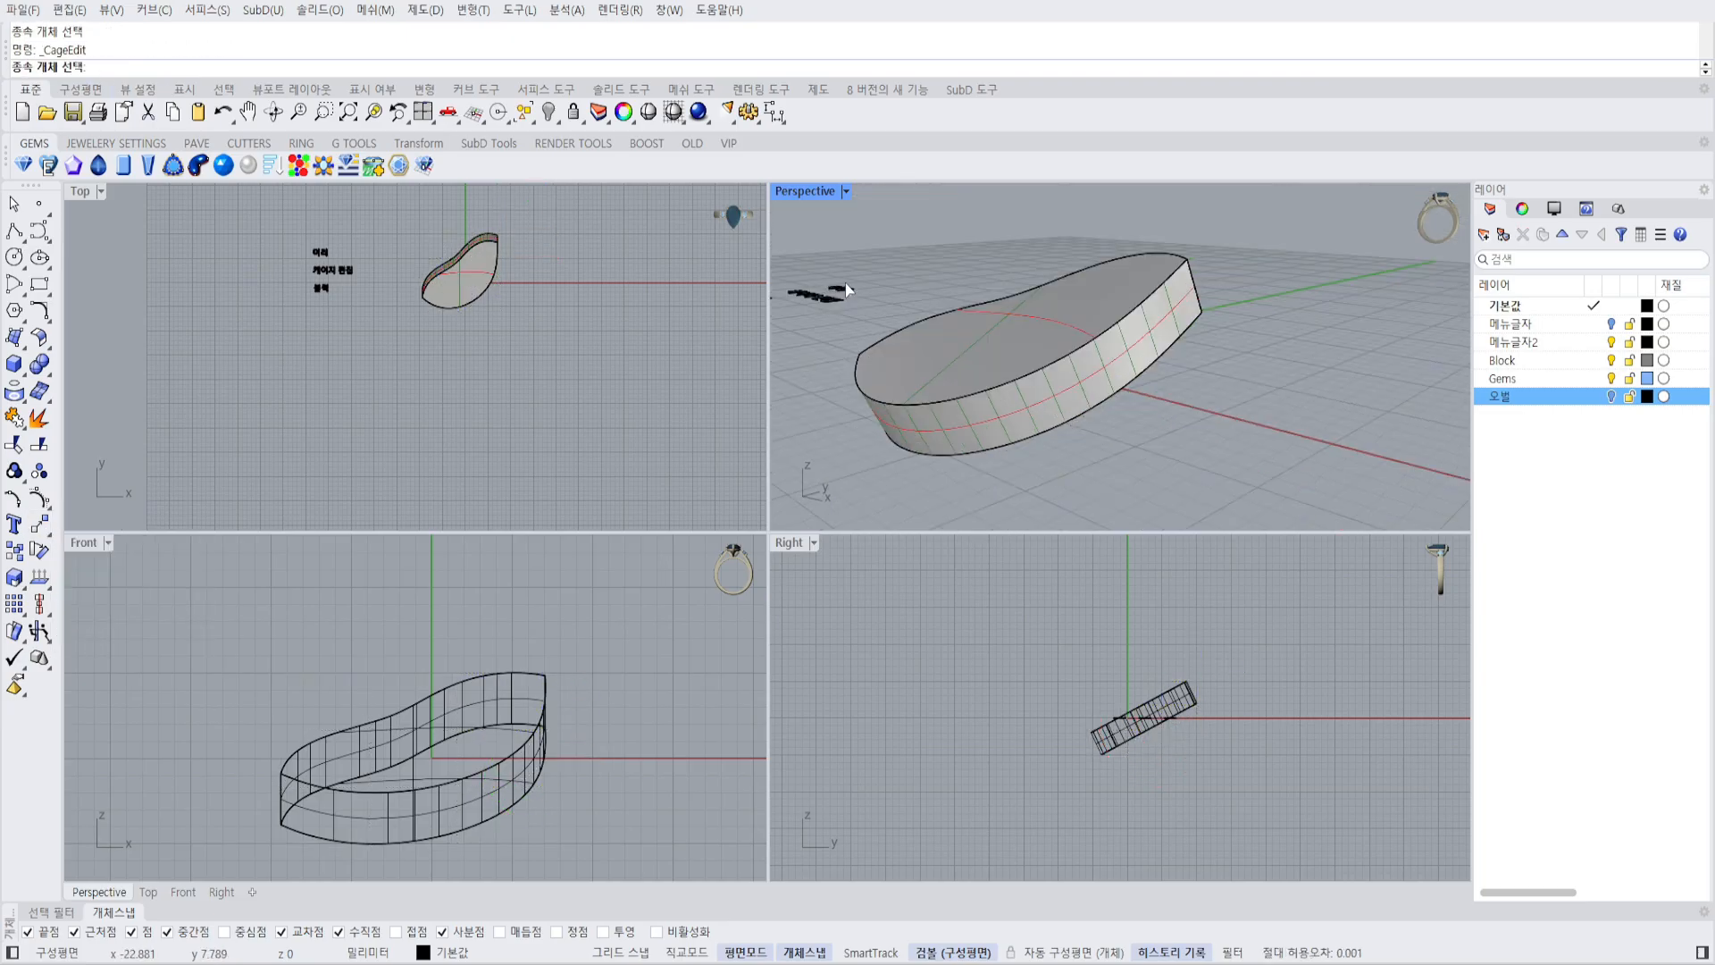
left_click(938, 325)
key("Return")
left_click(125, 70)
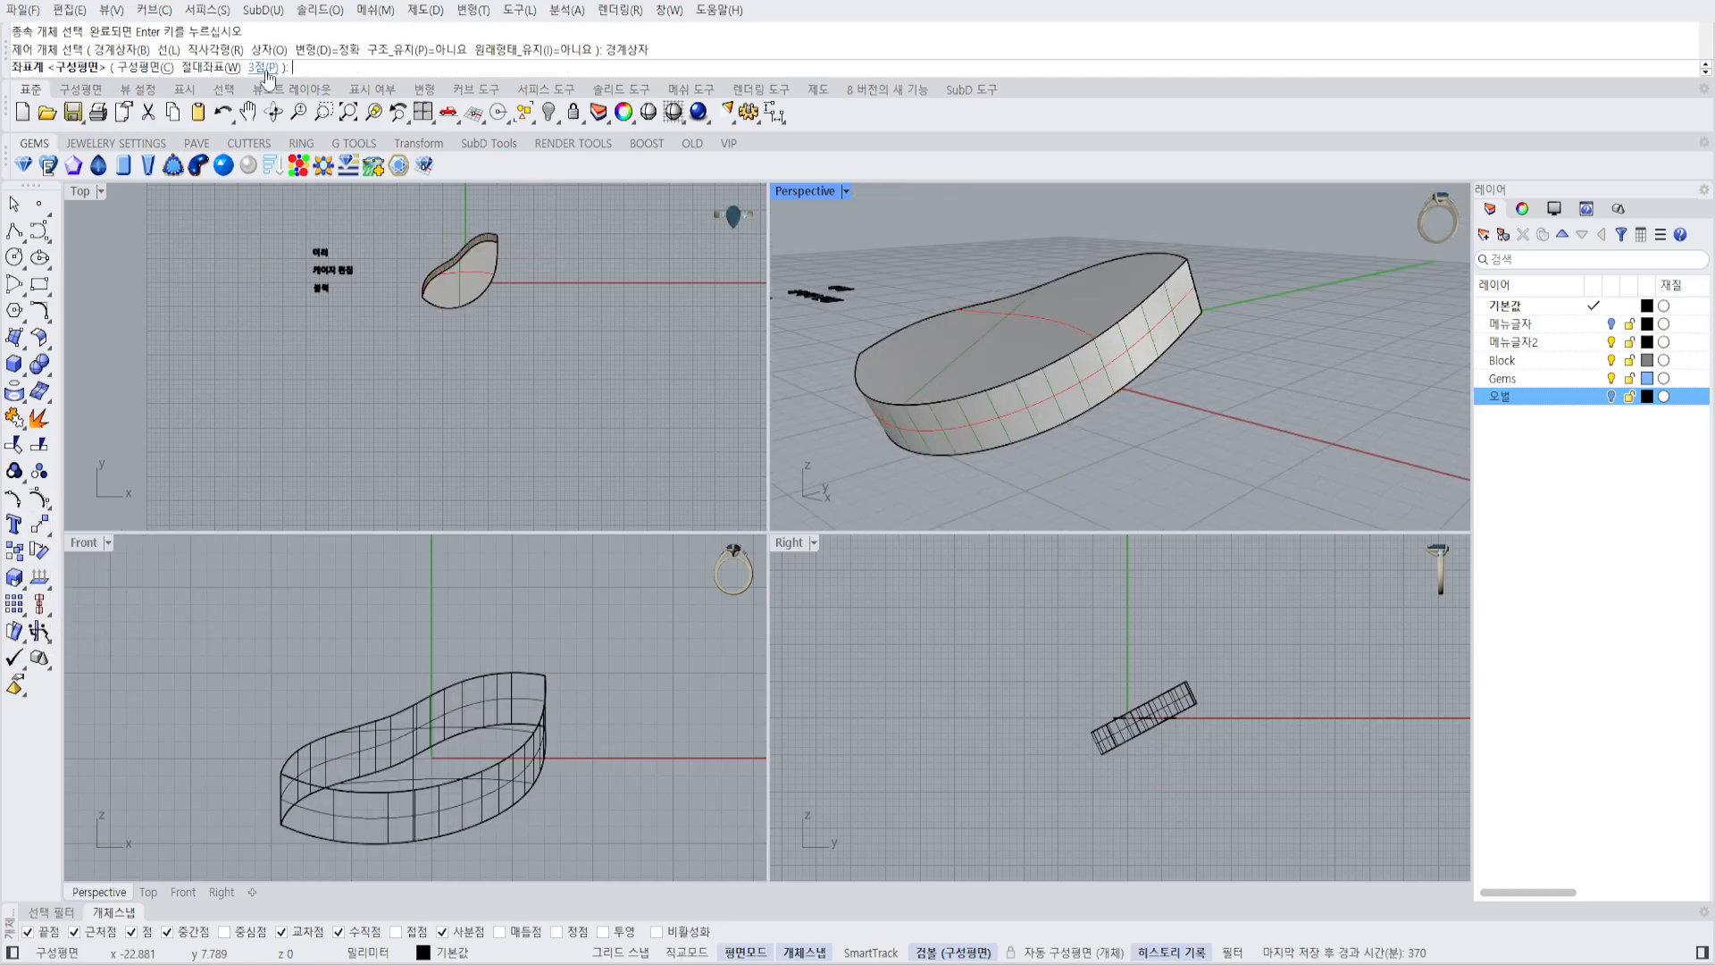
left_click(278, 69)
Orient the cage from a tip's lower corner, through its upper corner and the opposite tip, accepting 4 points per direction and the global region.
right_click_drag(1027, 295, 917, 453)
scroll(937, 444, "up", 2)
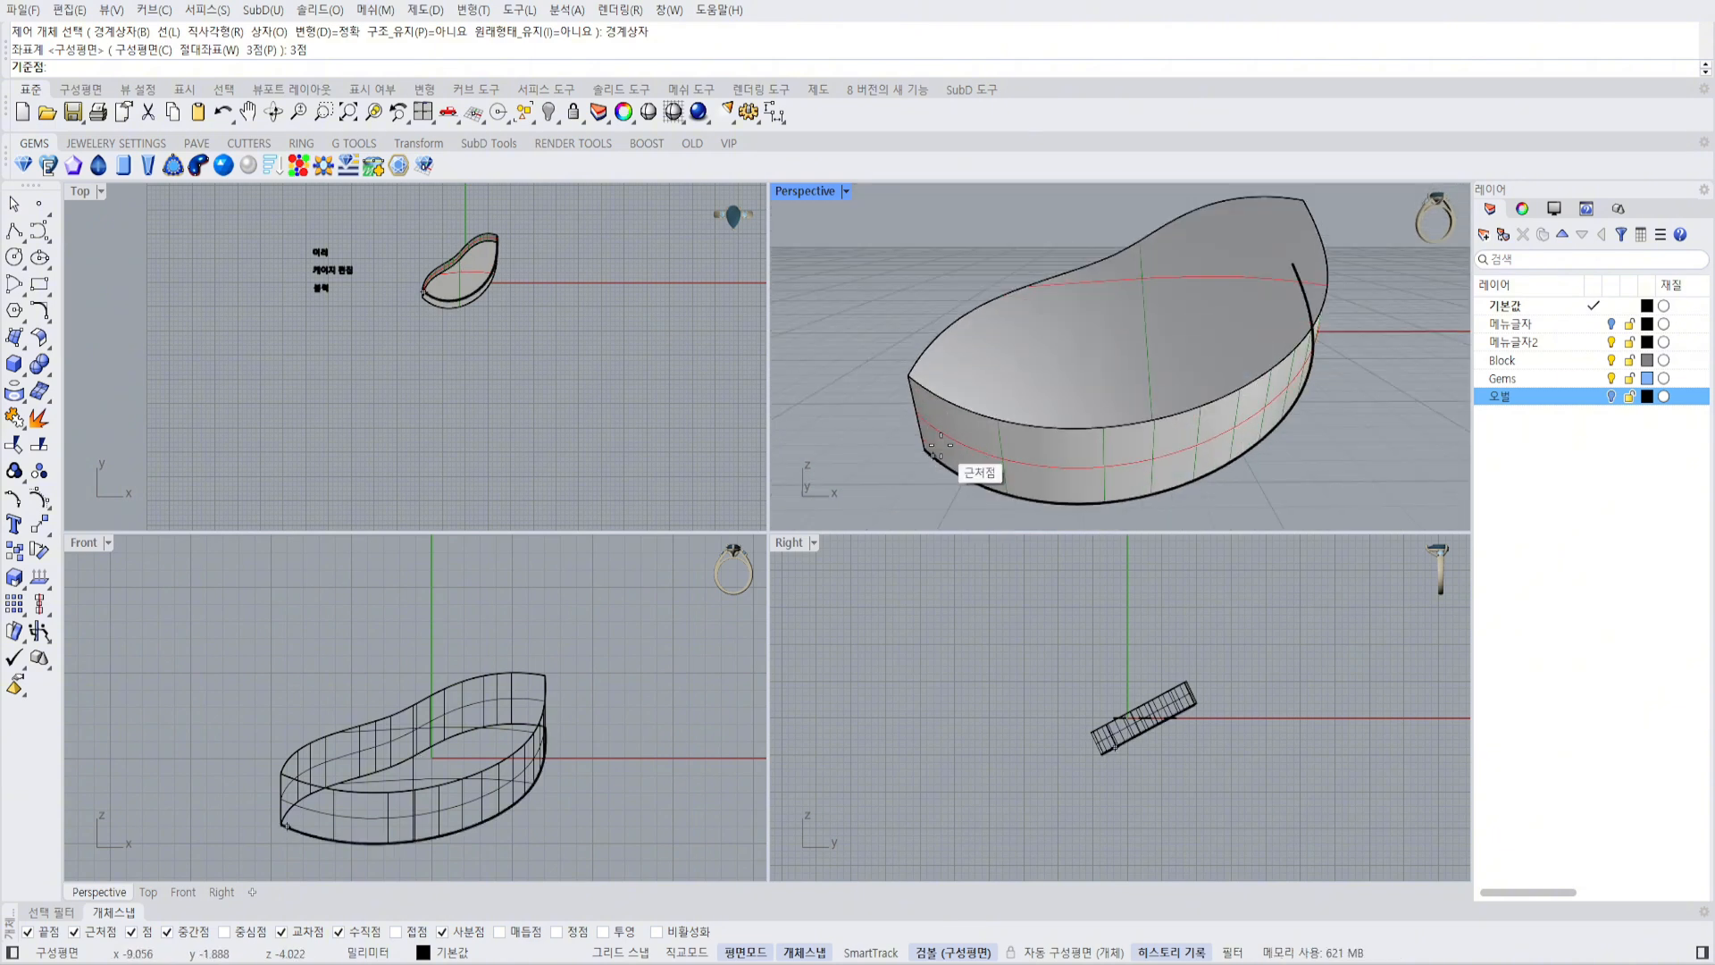
left_click(920, 451)
right_click_drag(920, 451, 885, 384)
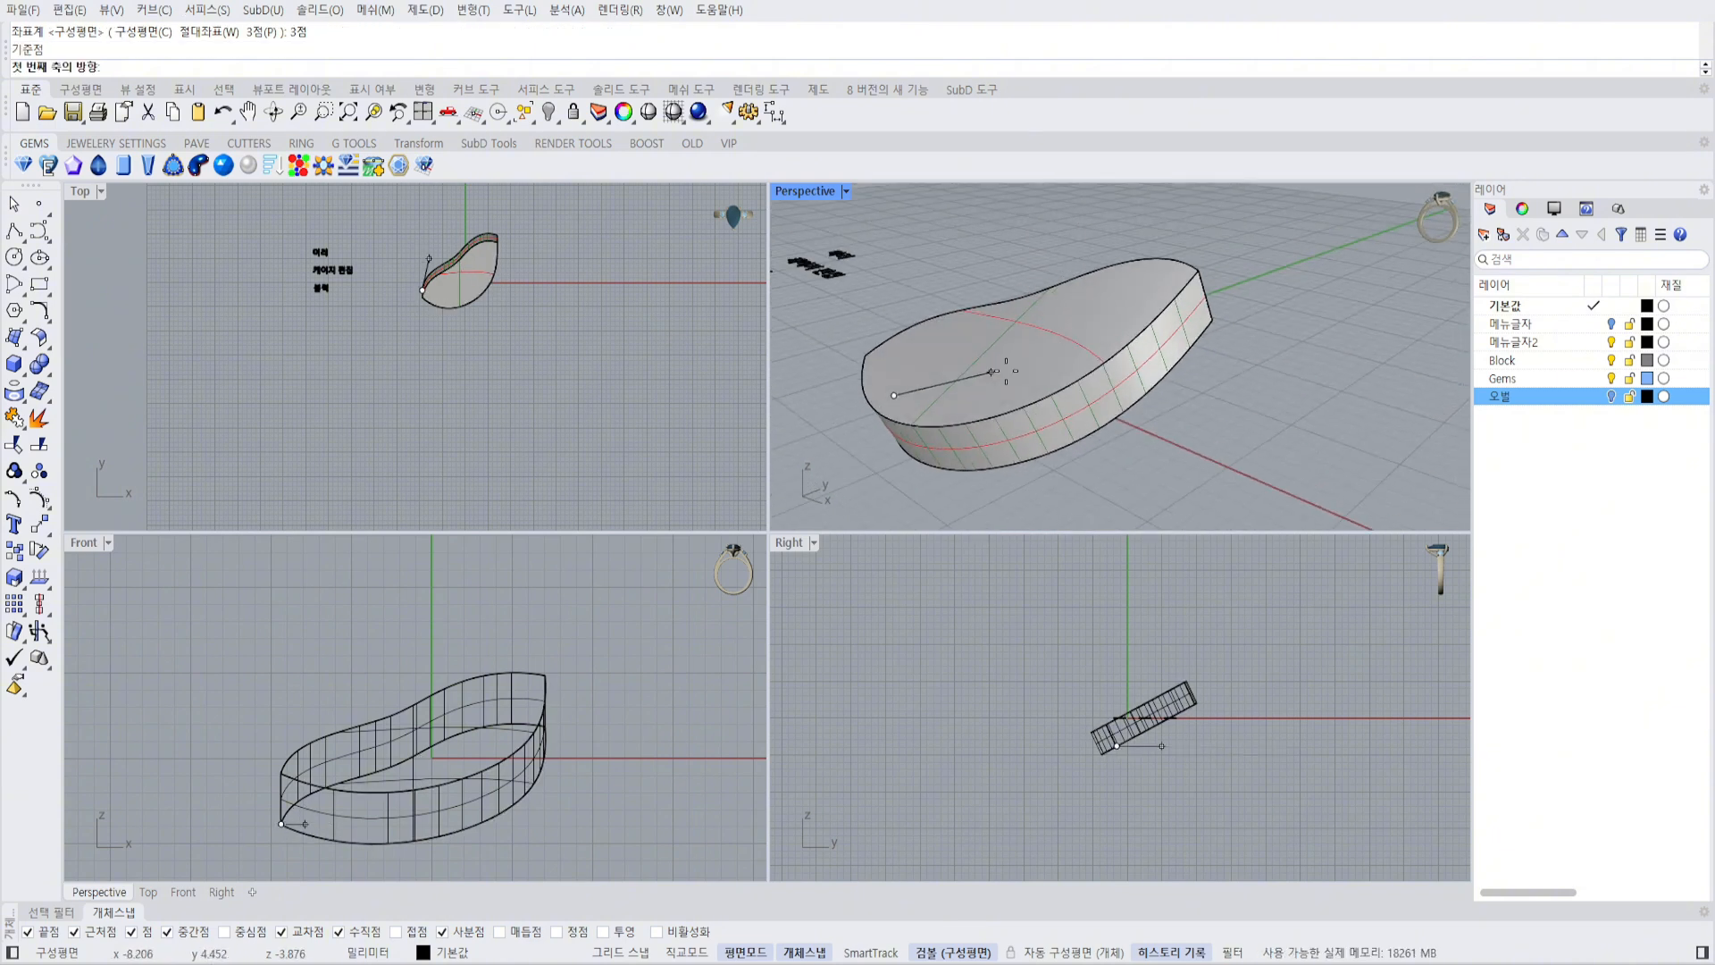
left_click(881, 375)
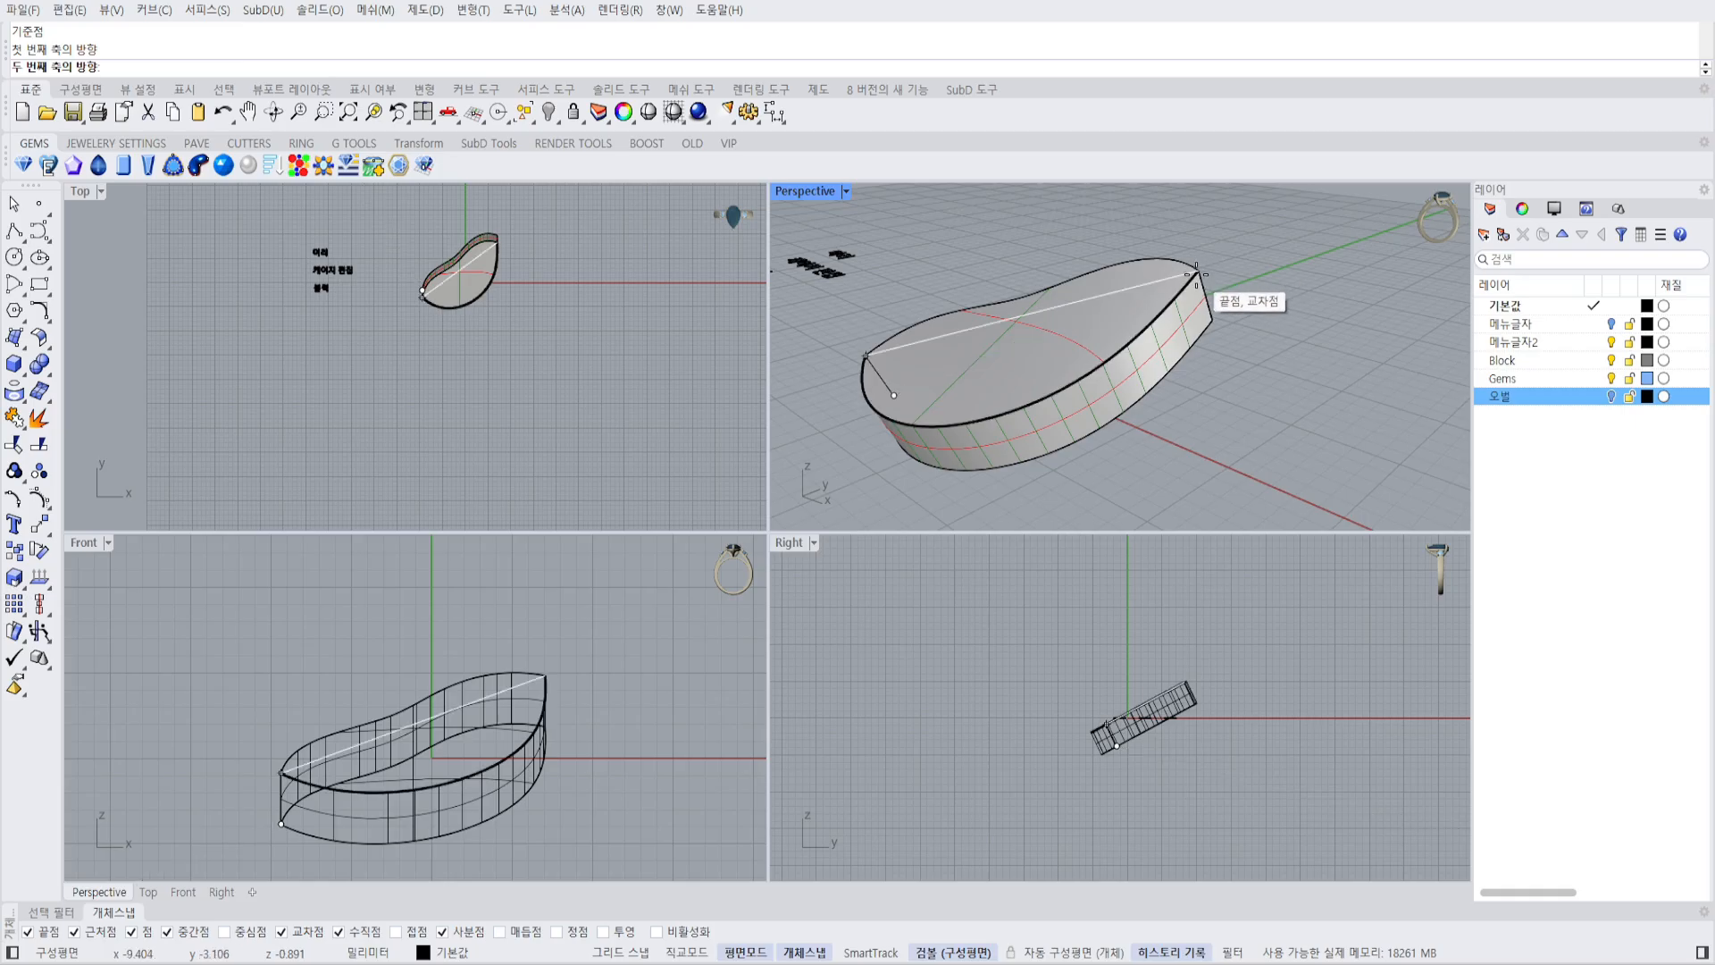
left_click(1203, 284)
right_click_drag(1203, 282, 1229, 265)
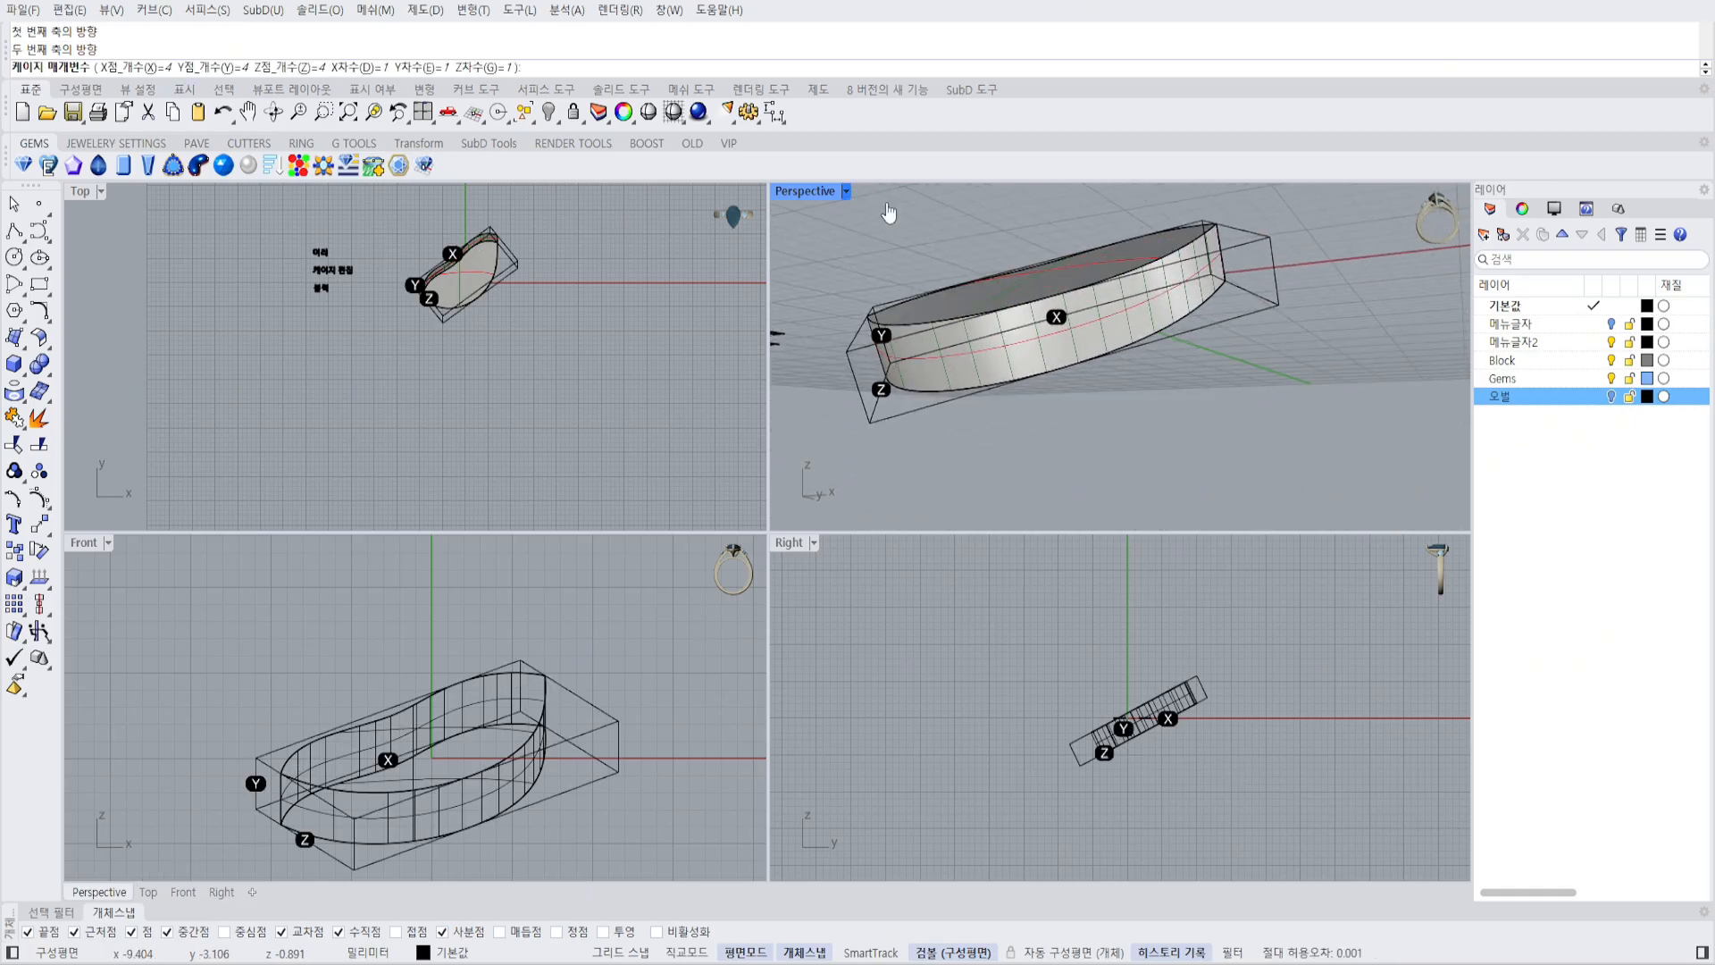
right_click_drag(1027, 274, 1210, 404)
key("Return")
key("Return")
Try raising a column of cage points on the leaf's near side along Z, and undo the move.
scroll(1161, 363, "up", 2)
left_click(1155, 340)
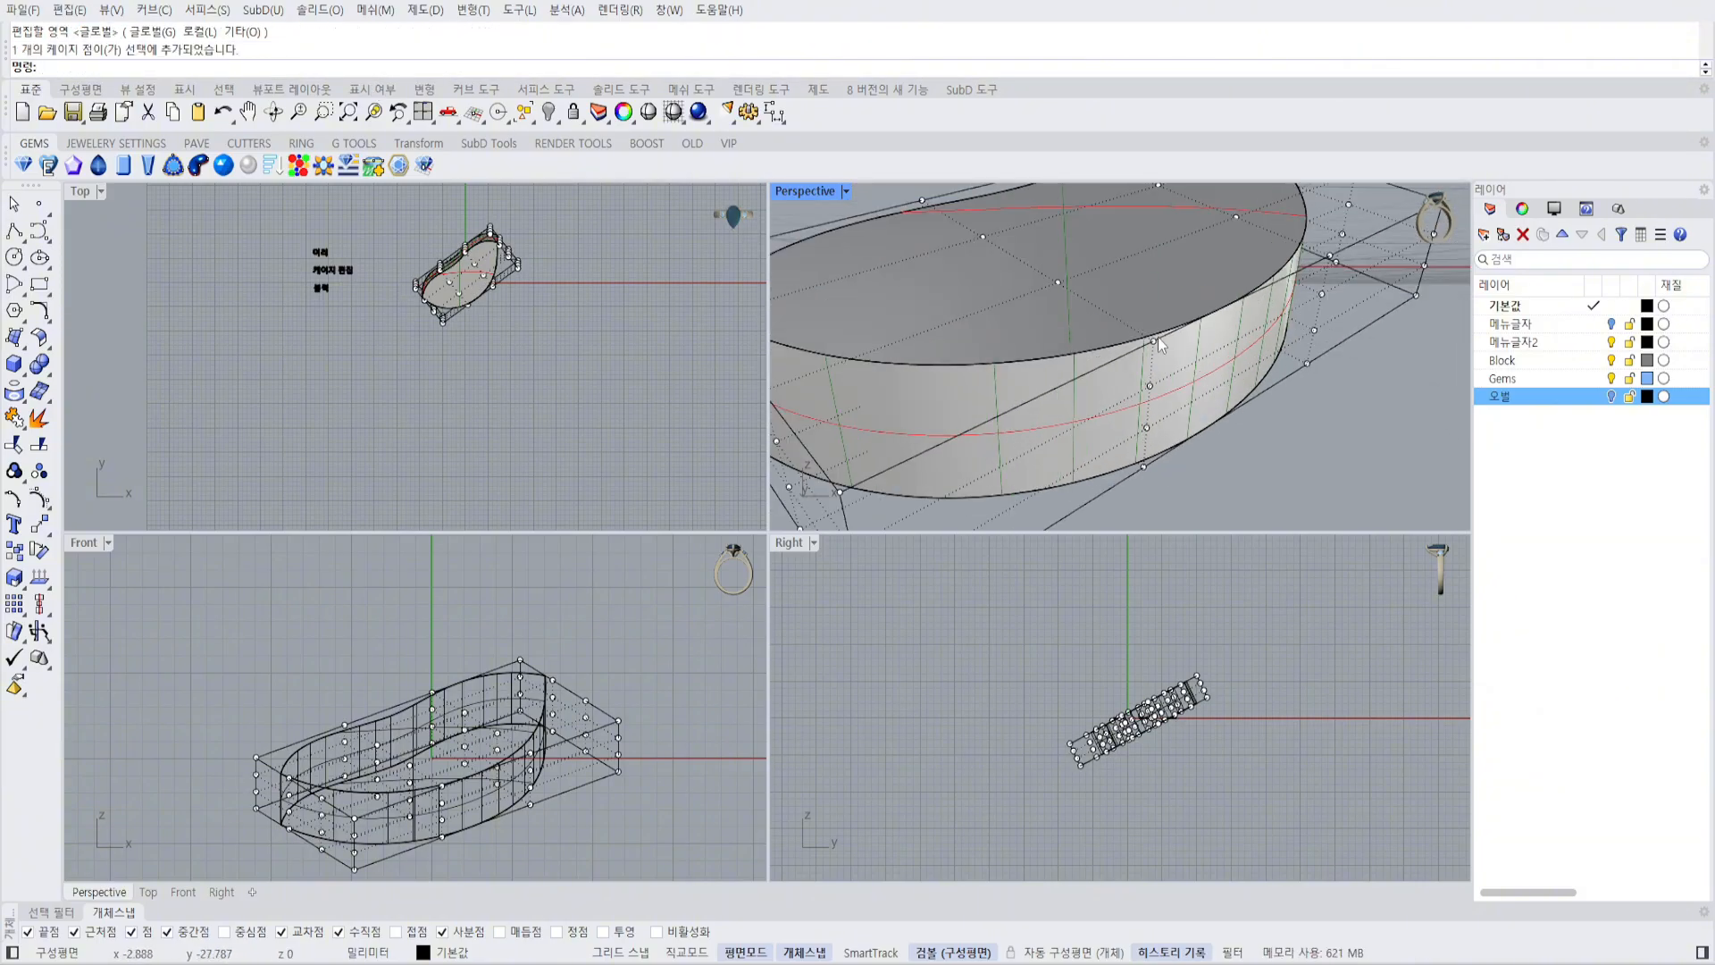
left_click(1149, 390, "shift")
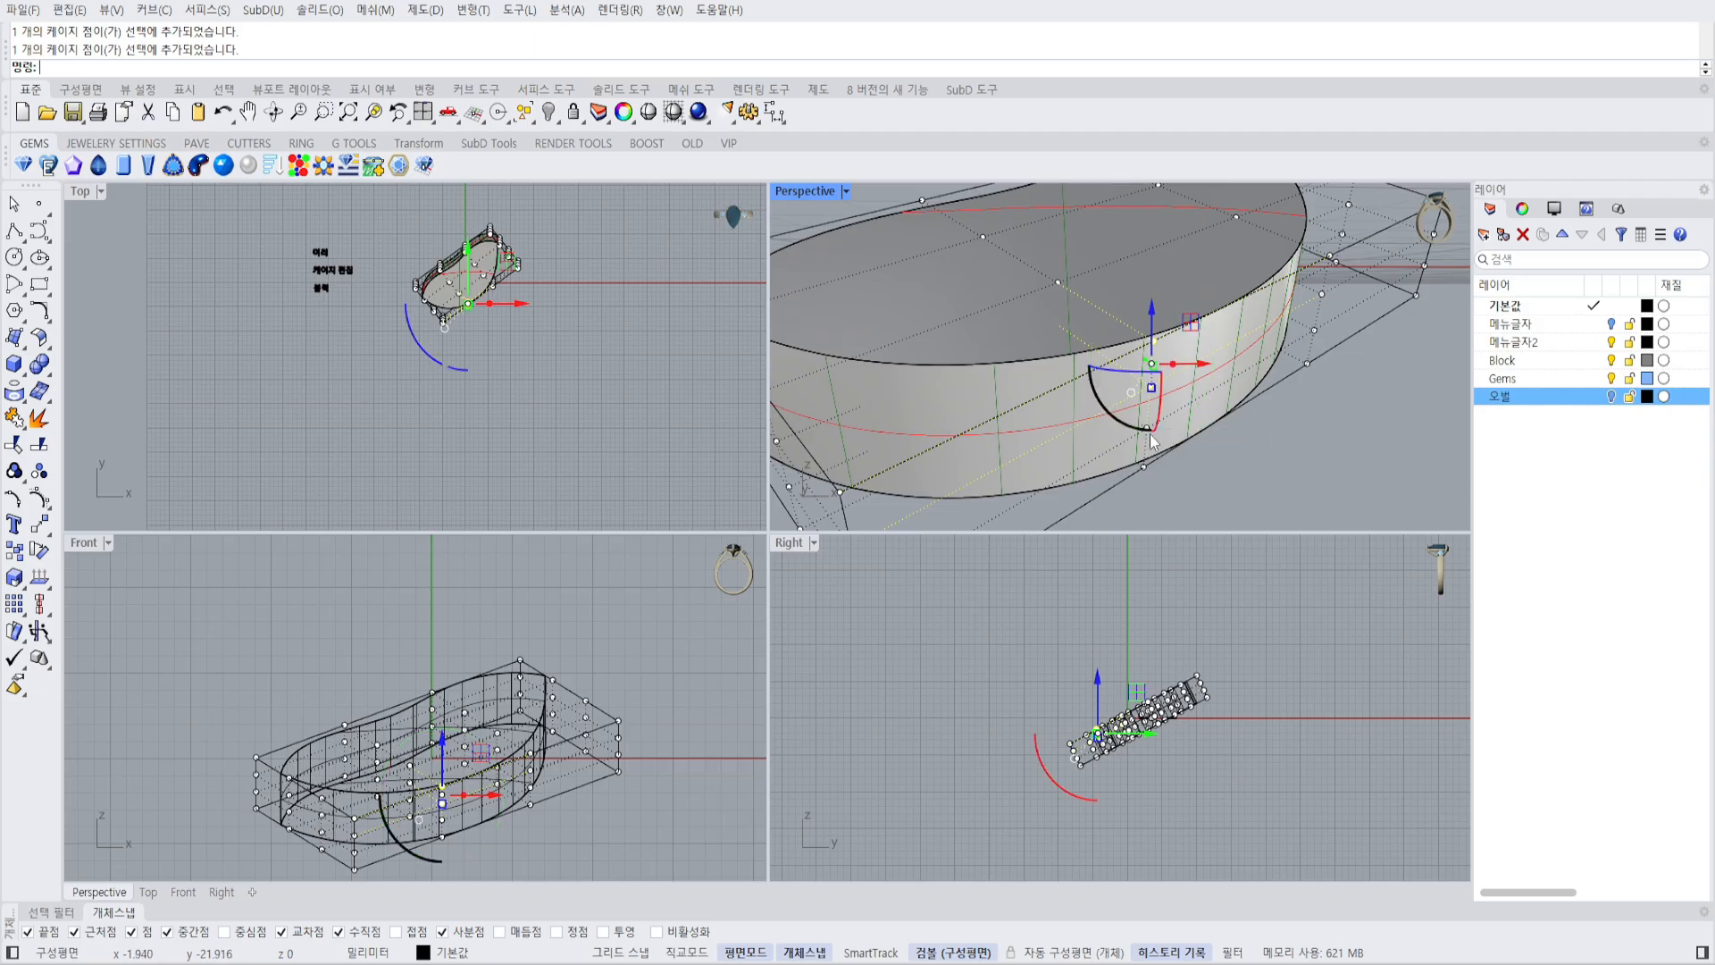
scroll(1145, 421, "up", 2)
left_click(1143, 497, "shift")
scroll(1170, 446, "down", 4)
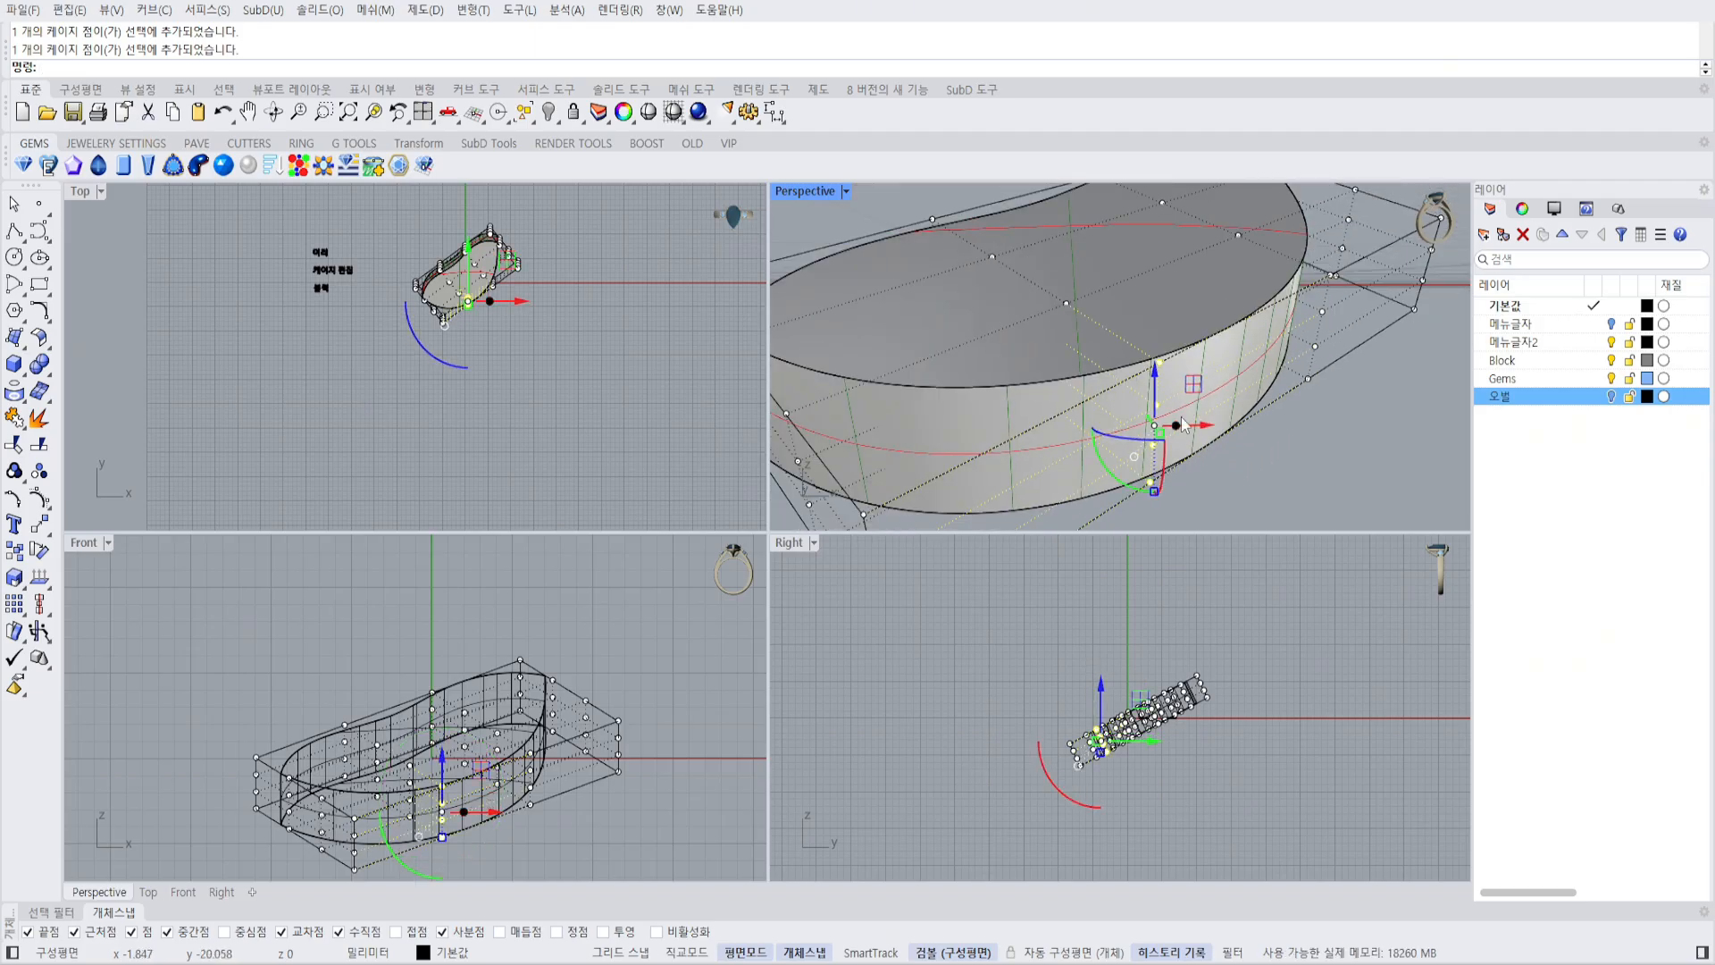
left_click_drag(1161, 373, 1162, 287)
scroll(1163, 287, "down", 2)
right_click_drag(1165, 291, 1164, 336)
key("ctrl+z")
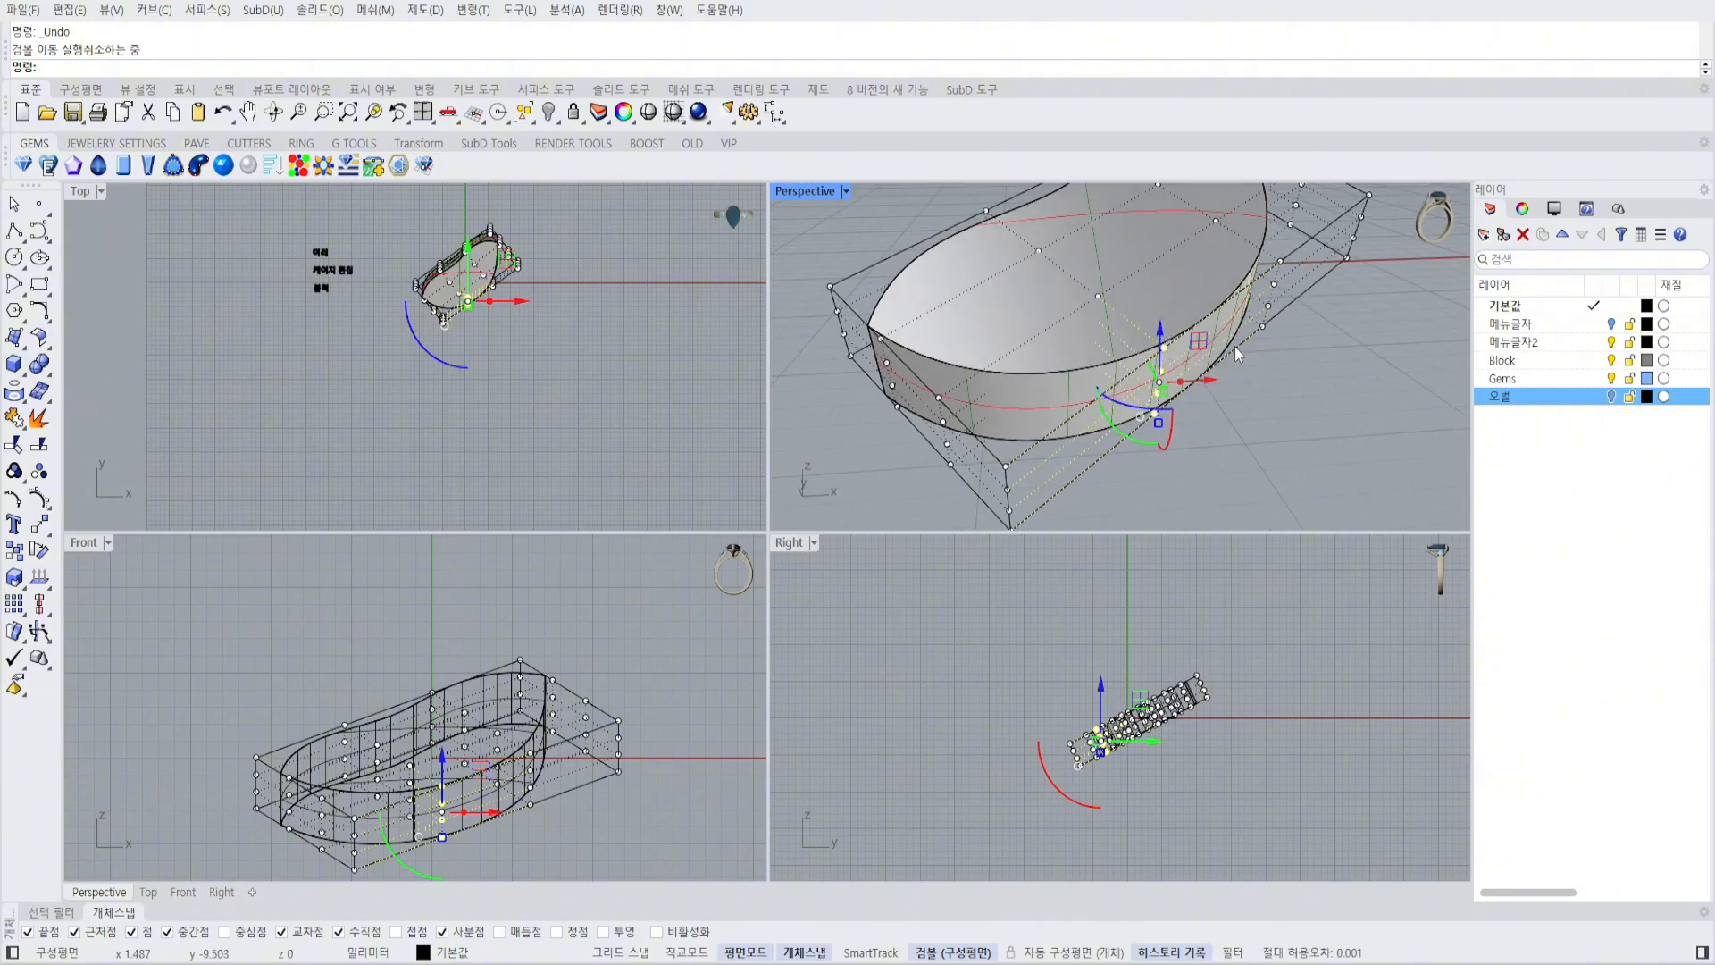
Align the gumball to the view and move the selected column of cage points outward from the leaf in the maximized Perspective view.
scroll(1179, 402, "up", 3)
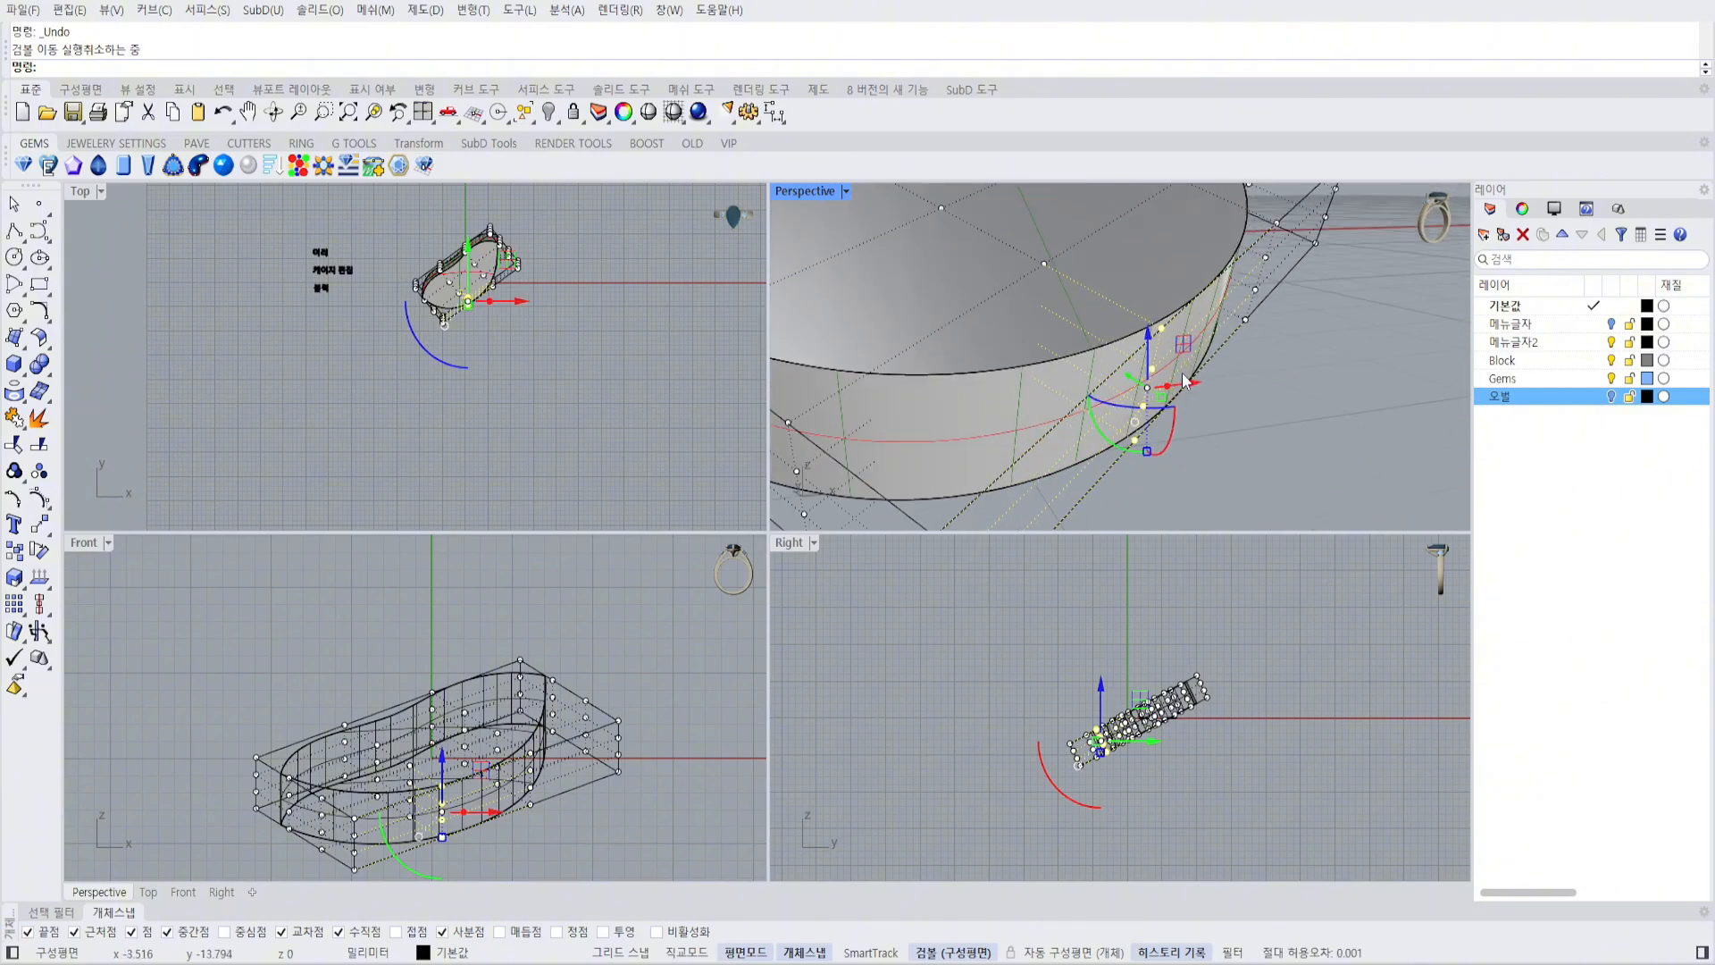
left_click(1126, 428)
left_click(1231, 621)
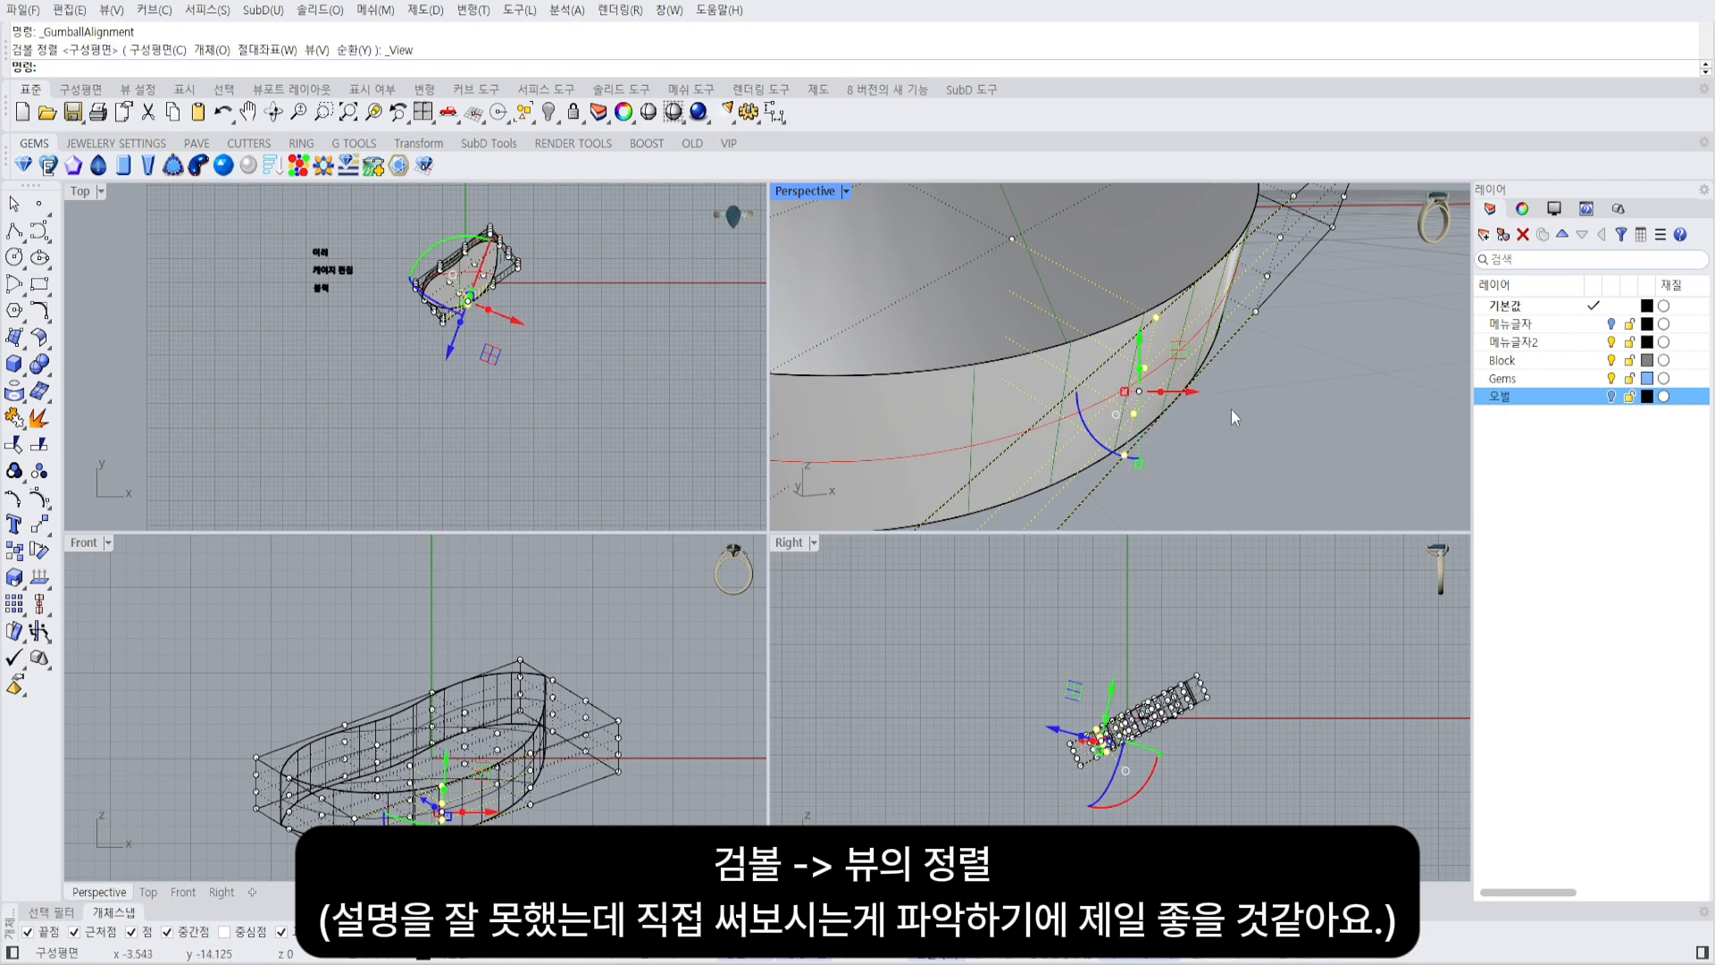
right_click_drag(1231, 410, 1045, 344)
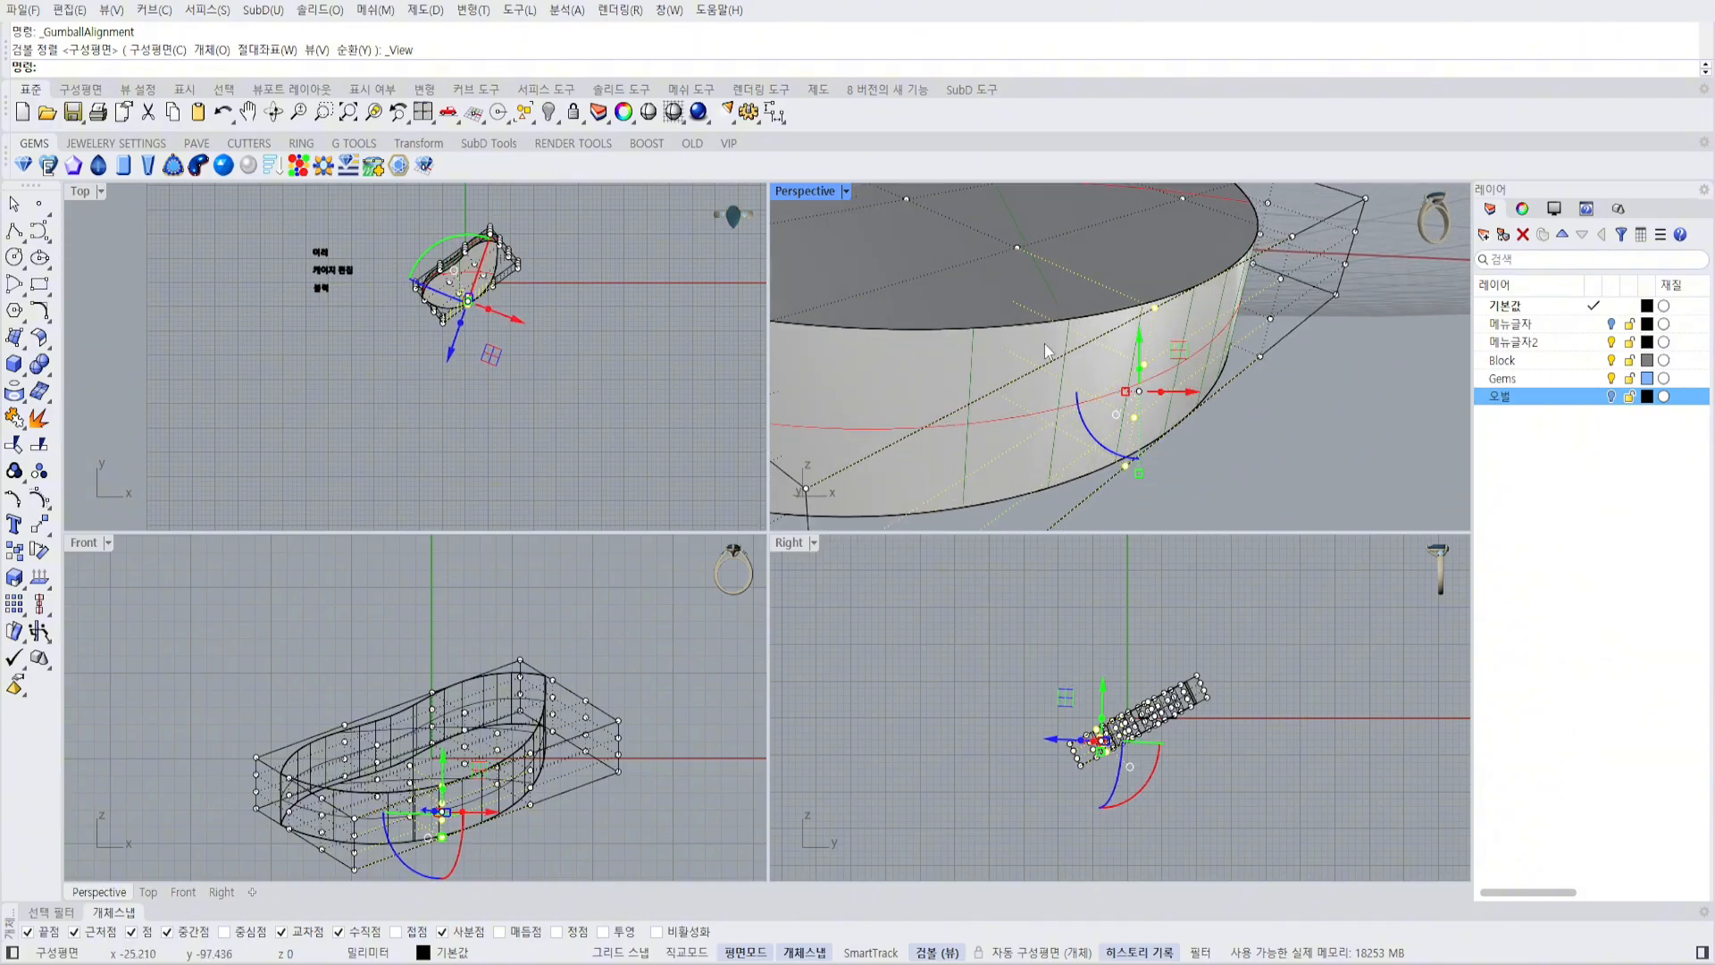
double_click(809, 195)
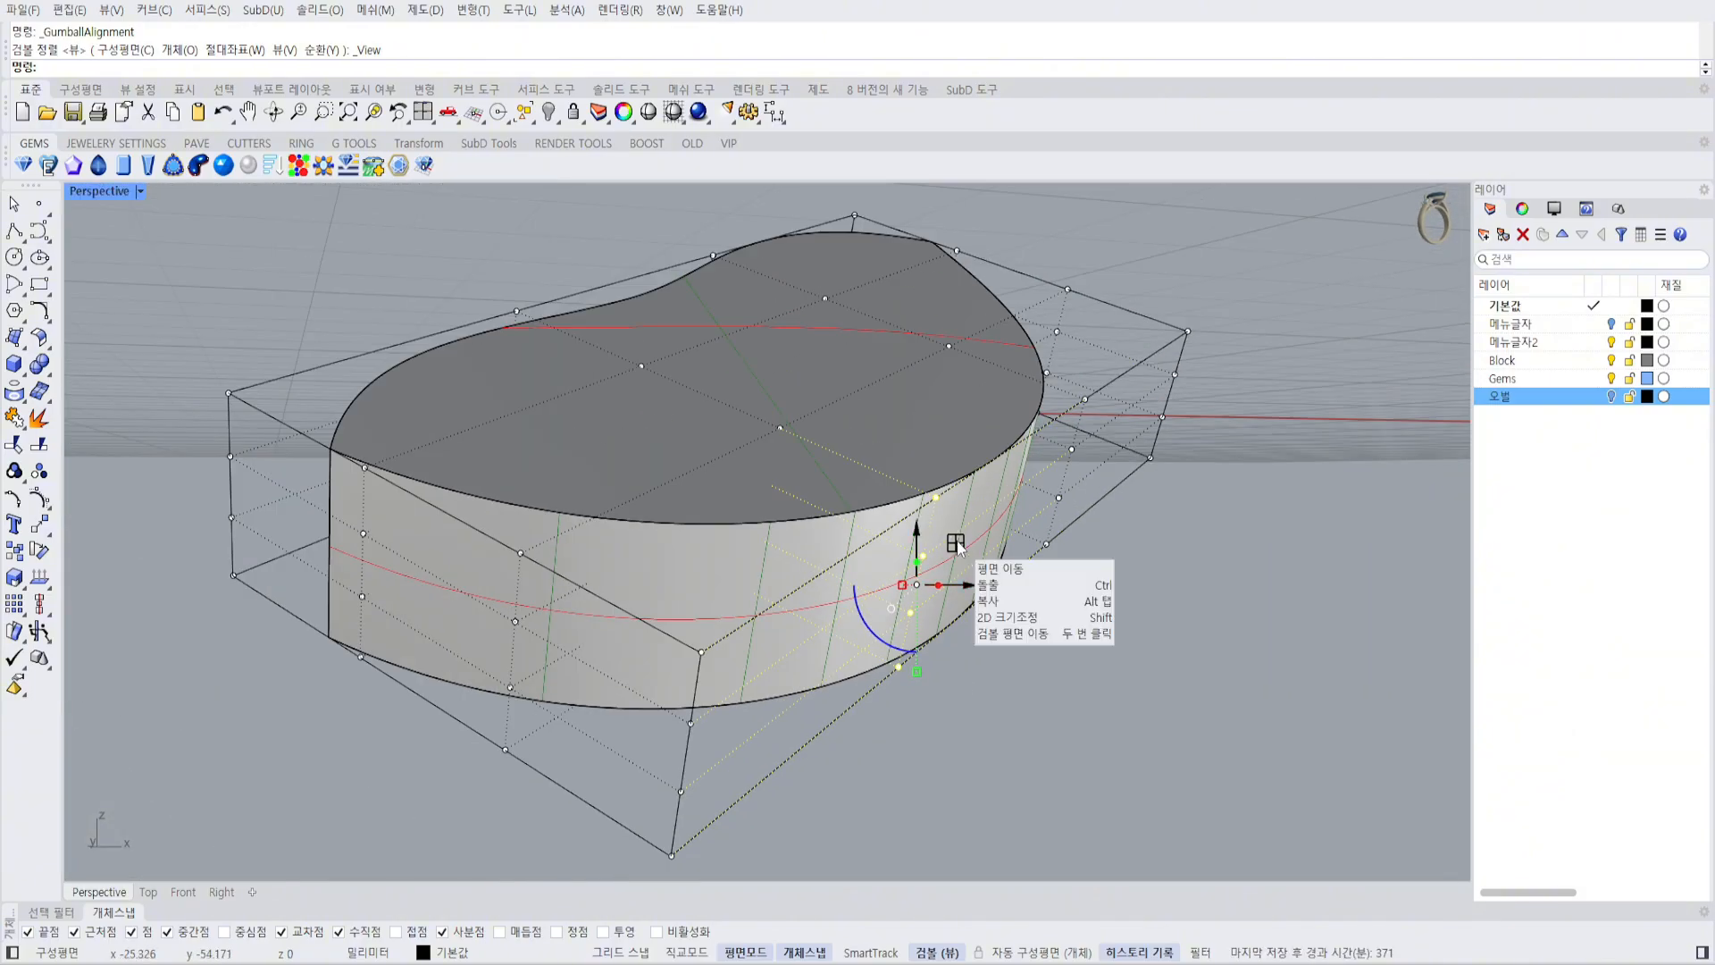
left_click_drag(970, 586, 1066, 588)
right_click_drag(1068, 580, 674, 605)
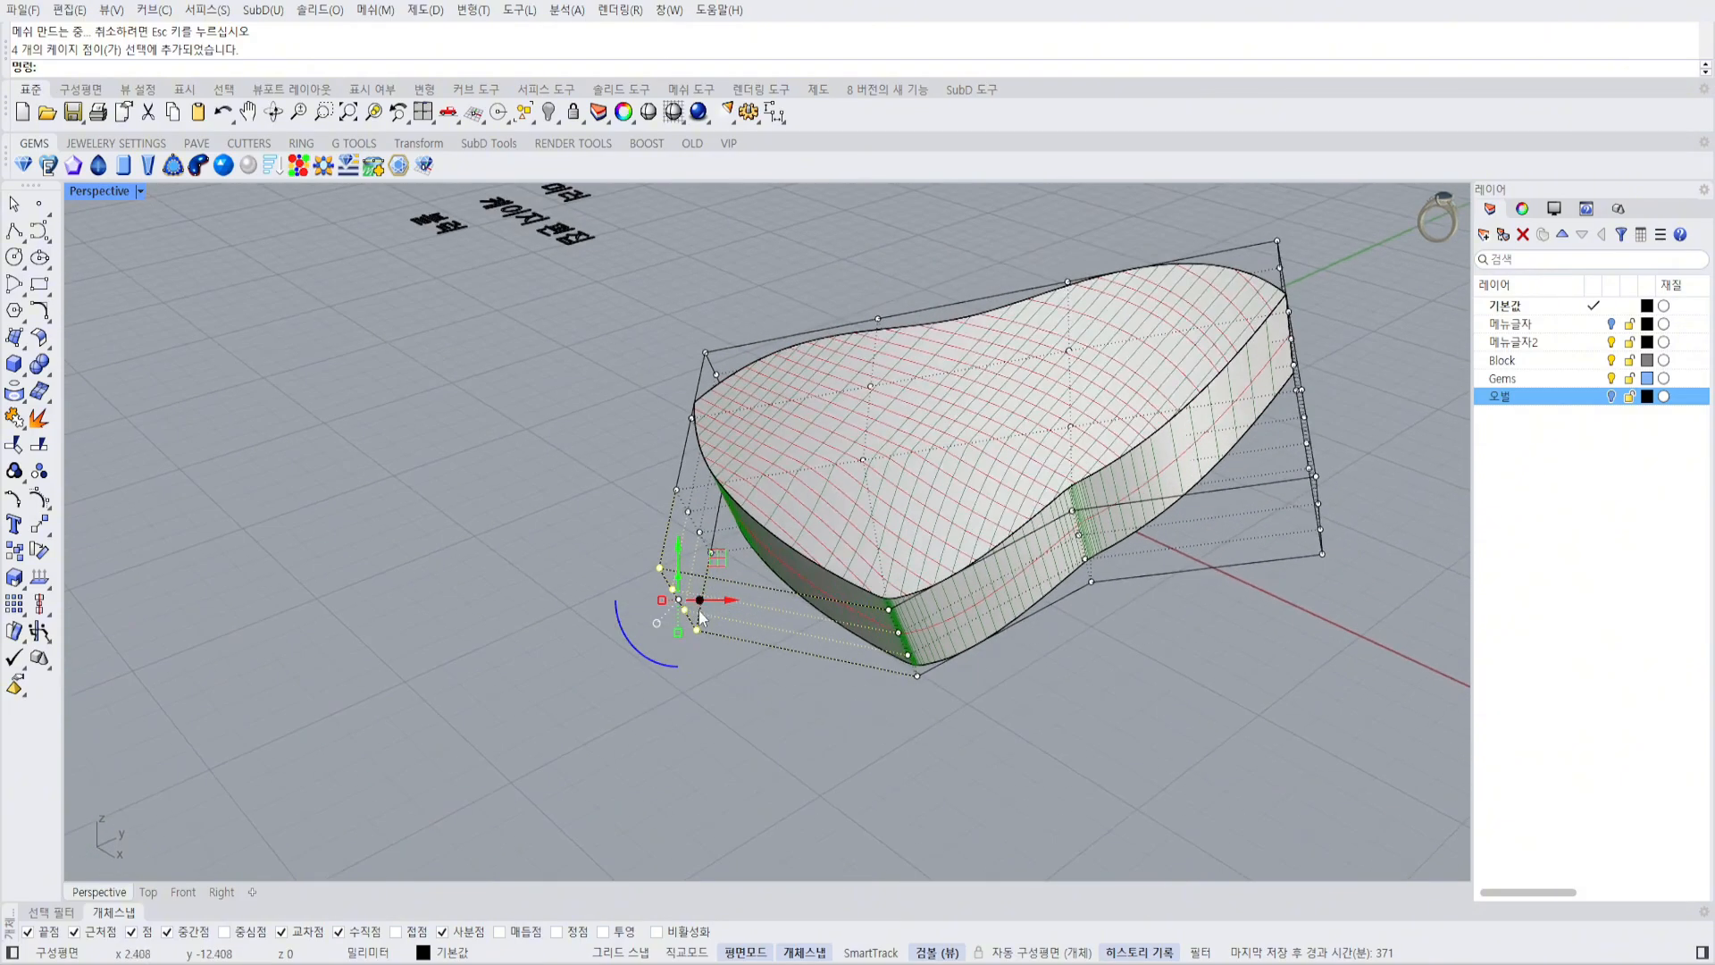
Re-align the gumball to the current view, try shifting the same four cage points in the view plane, and undo the move.
scroll(673, 609, "up", 5)
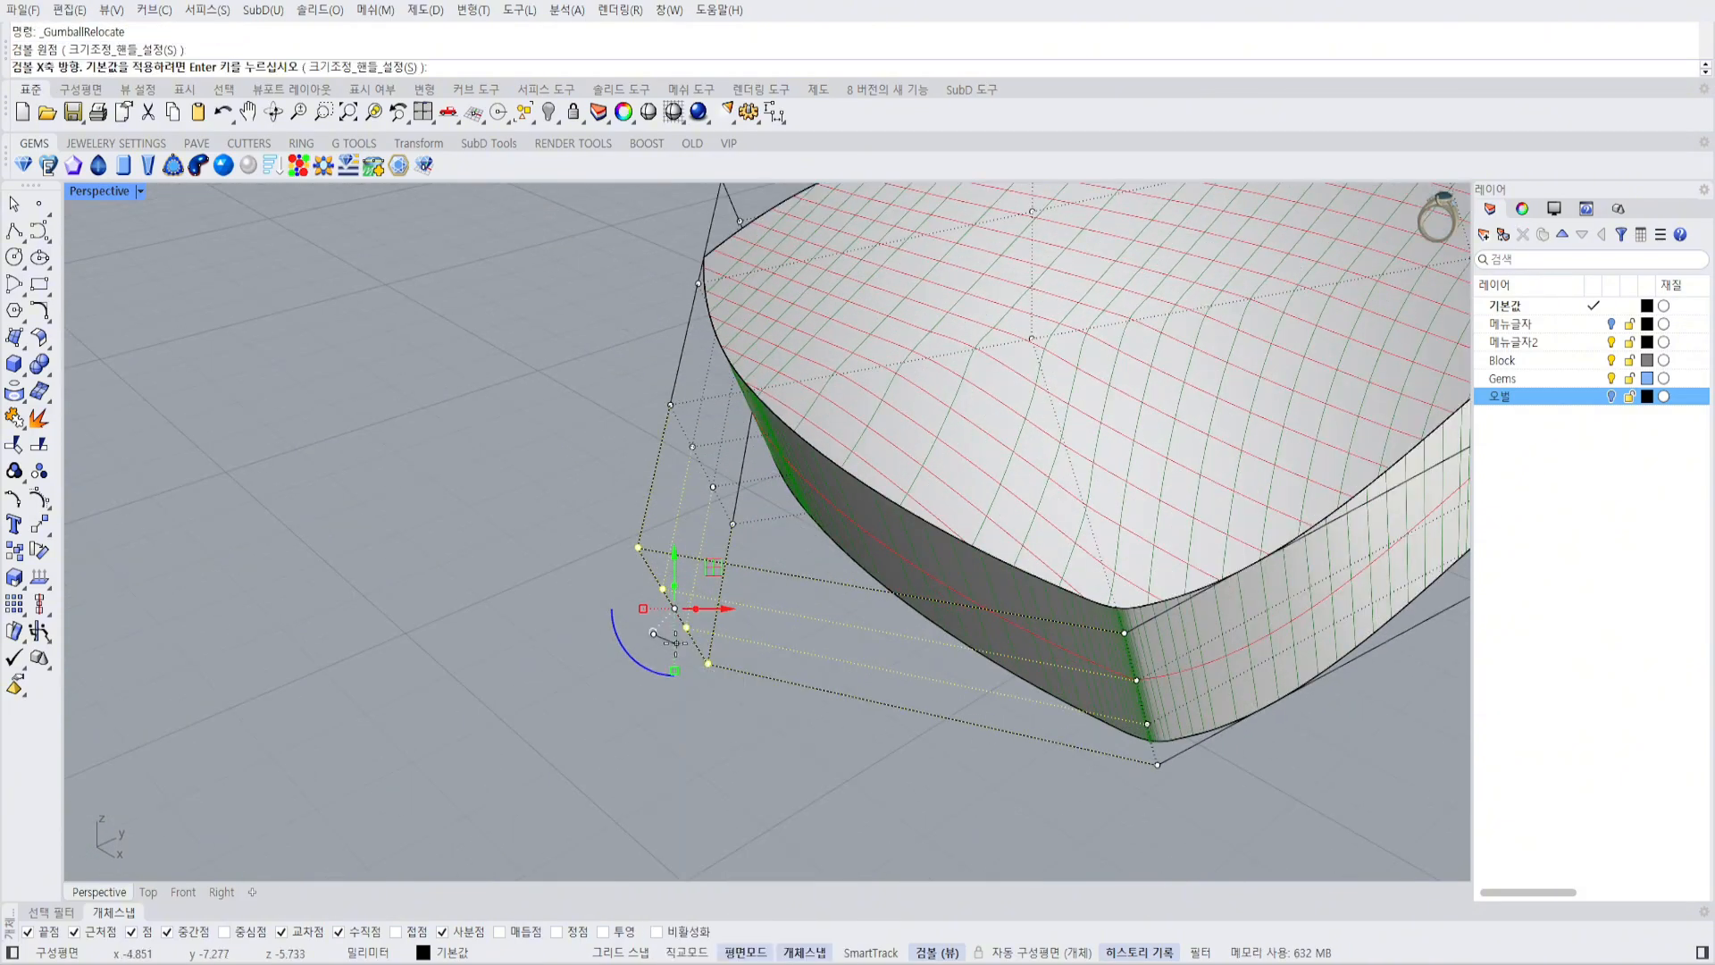
left_click(653, 632)
left_click(772, 811)
mouse_move(767, 549)
right_mouse_down()
mouse_move(827, 490)
mouse_move(746, 492)
mouse_move(816, 486)
mouse_move(925, 562)
mouse_move(809, 520)
mouse_move(796, 486)
mouse_move(769, 552)
right_mouse_up()
left_click_drag(712, 569, 643, 618)
scroll(695, 607, "down", 3)
right_click_drag(731, 593, 868, 508)
key("ctrl+z")
Align the gumball to the new viewing angle and pull the same column of cage points farther away from the leaf.
right_click_drag(728, 480, 958, 556)
left_click(924, 602)
left_click(1031, 793)
left_click_drag(968, 542, 985, 621)
right_click_drag(959, 524, 927, 647, "shift")
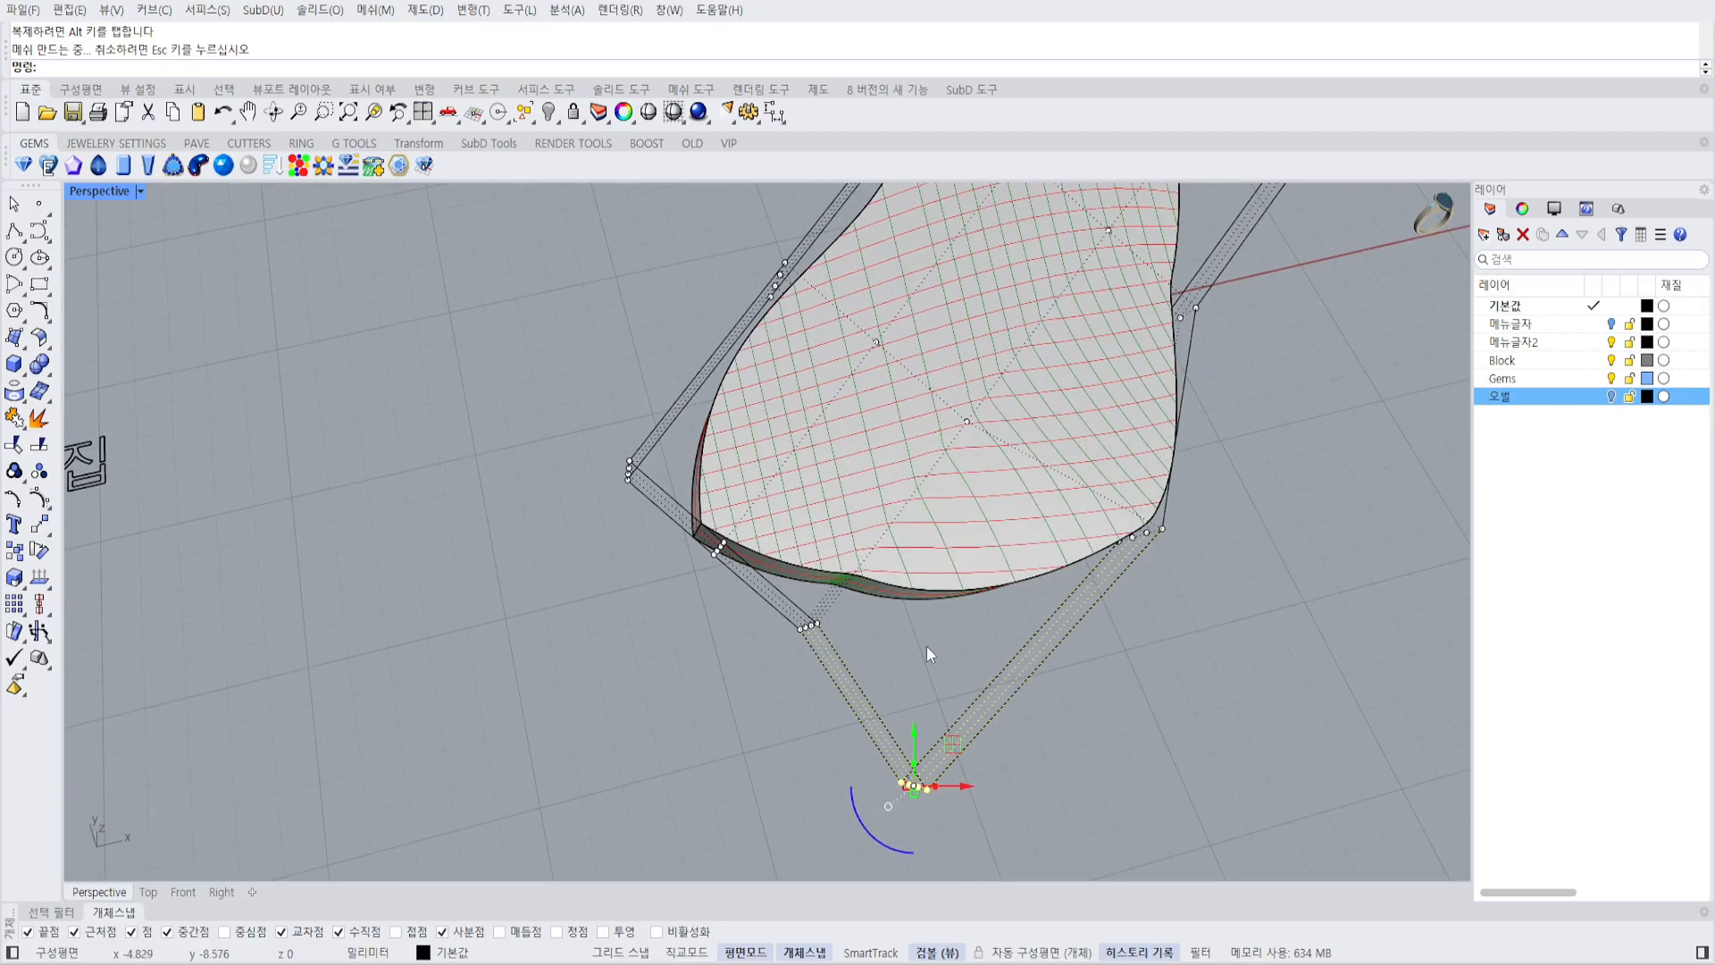
Move two neighbouring groups of cage points along the leaf's opposite long edge outward to bulge its outline.
right_click_drag(1032, 614, 925, 507)
left_click_drag(817, 425, 969, 594)
right_click_drag(857, 447, 920, 527)
scroll(917, 501, "up", 4)
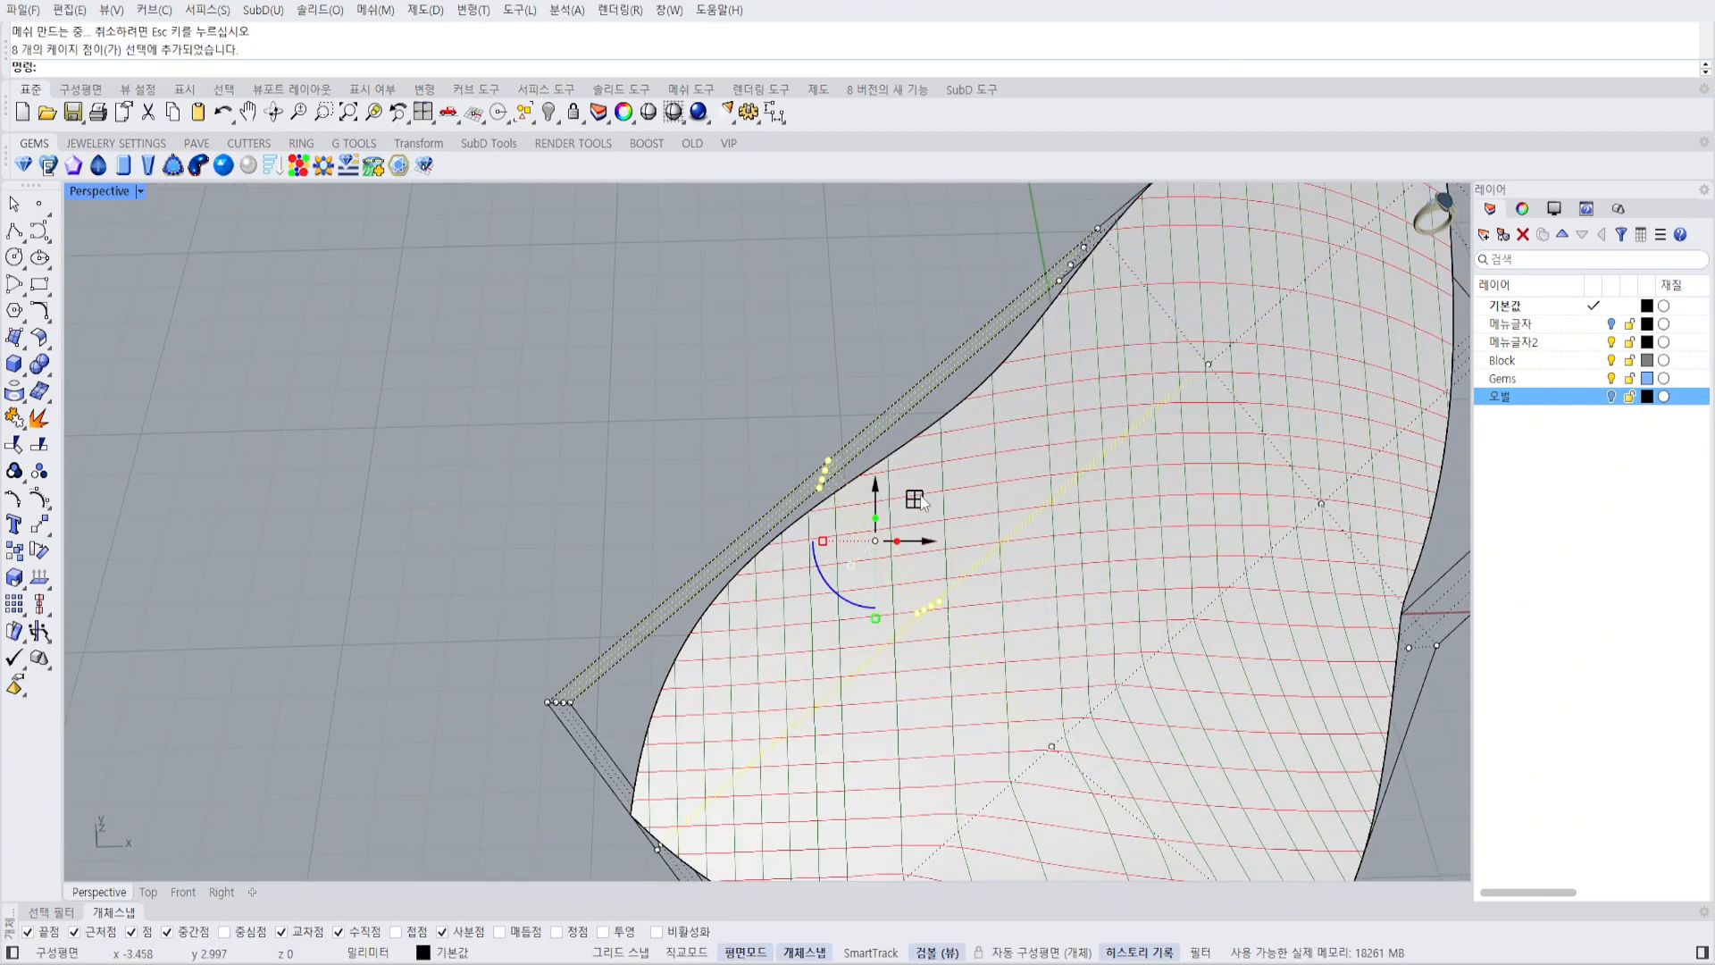
left_click_drag(917, 499, 766, 365)
scroll(830, 371, "down", 2)
right_click_drag(874, 349, 764, 556, "shift")
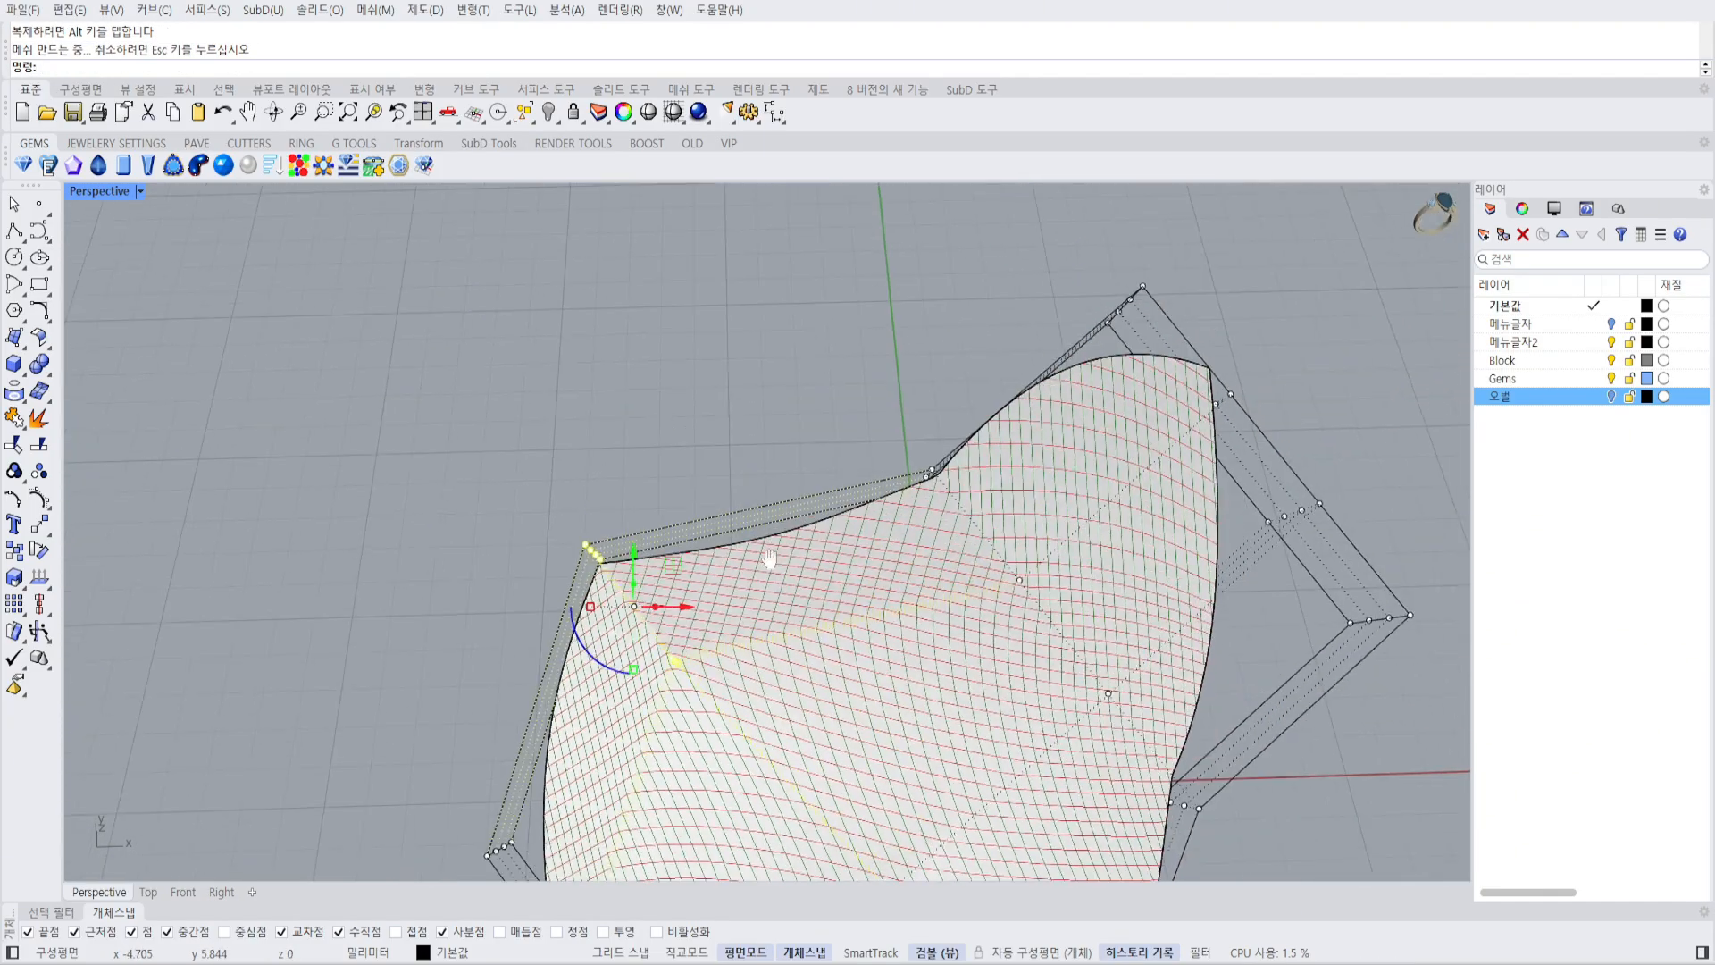
left_click_drag(880, 429, 974, 500)
left_click_drag(963, 438, 886, 322)
Select the cage points around the leaf's far tip, move them outward in the view plane, and clear the selection.
right_click_drag(1100, 441, 1054, 216)
left_click_drag(1055, 224, 1284, 477)
left_click_drag(1130, 300, 1217, 292)
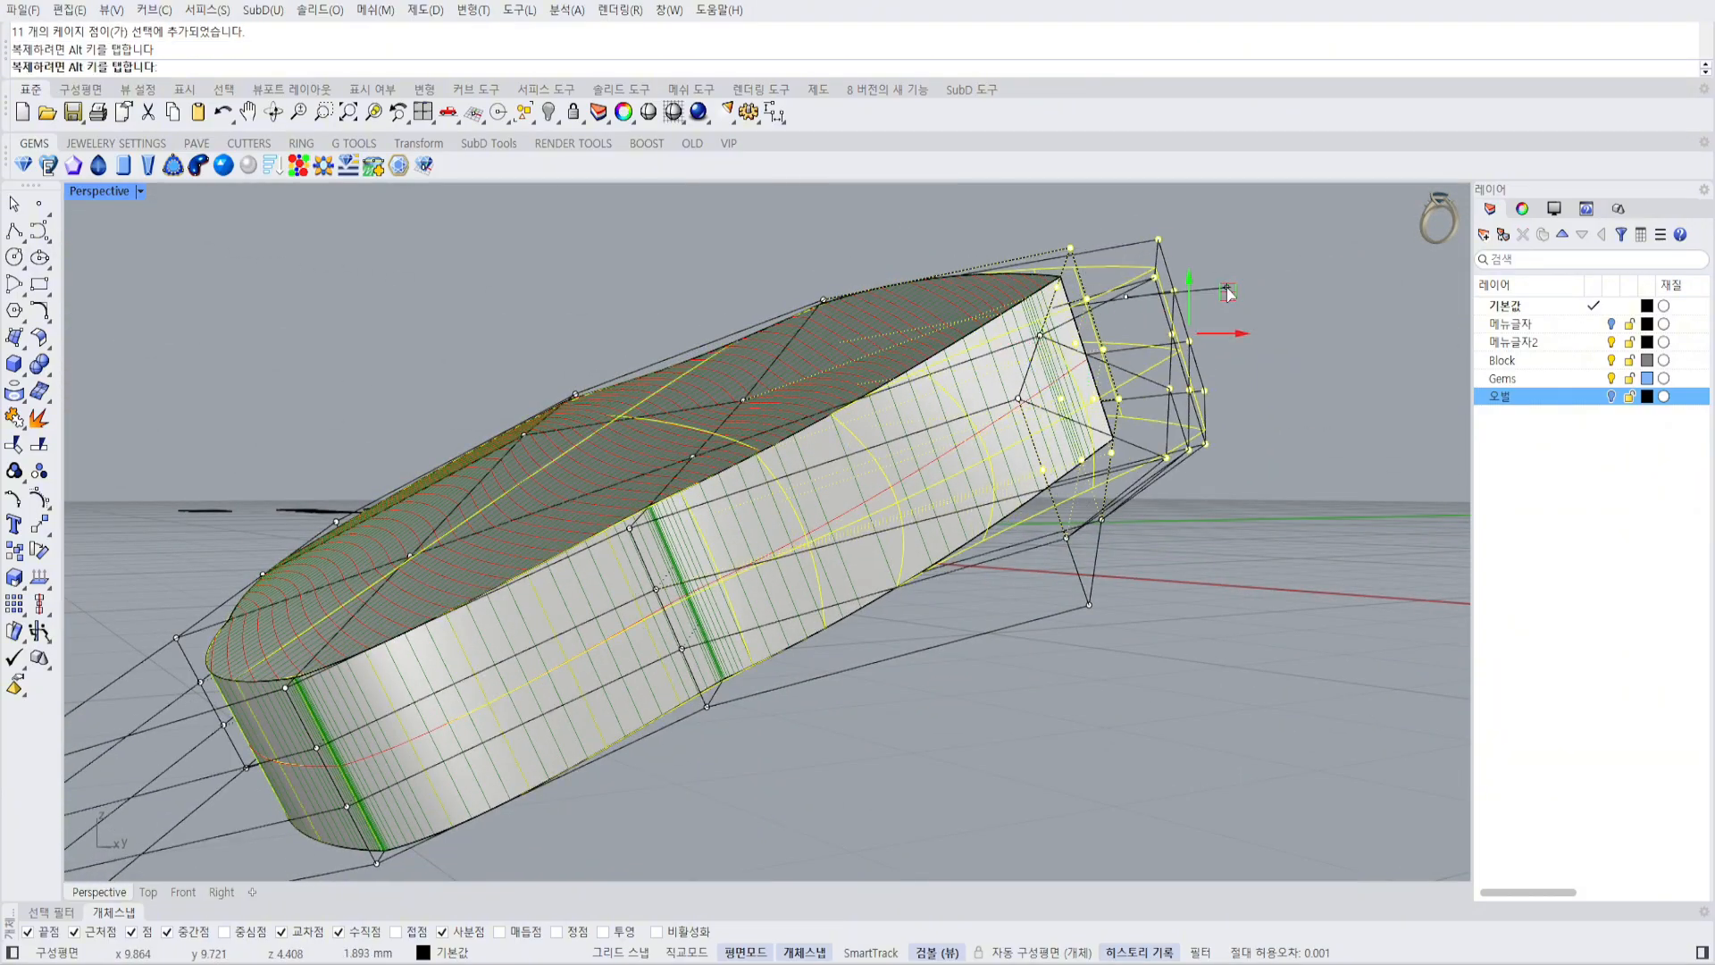
right_click_drag(1234, 232, 1077, 605)
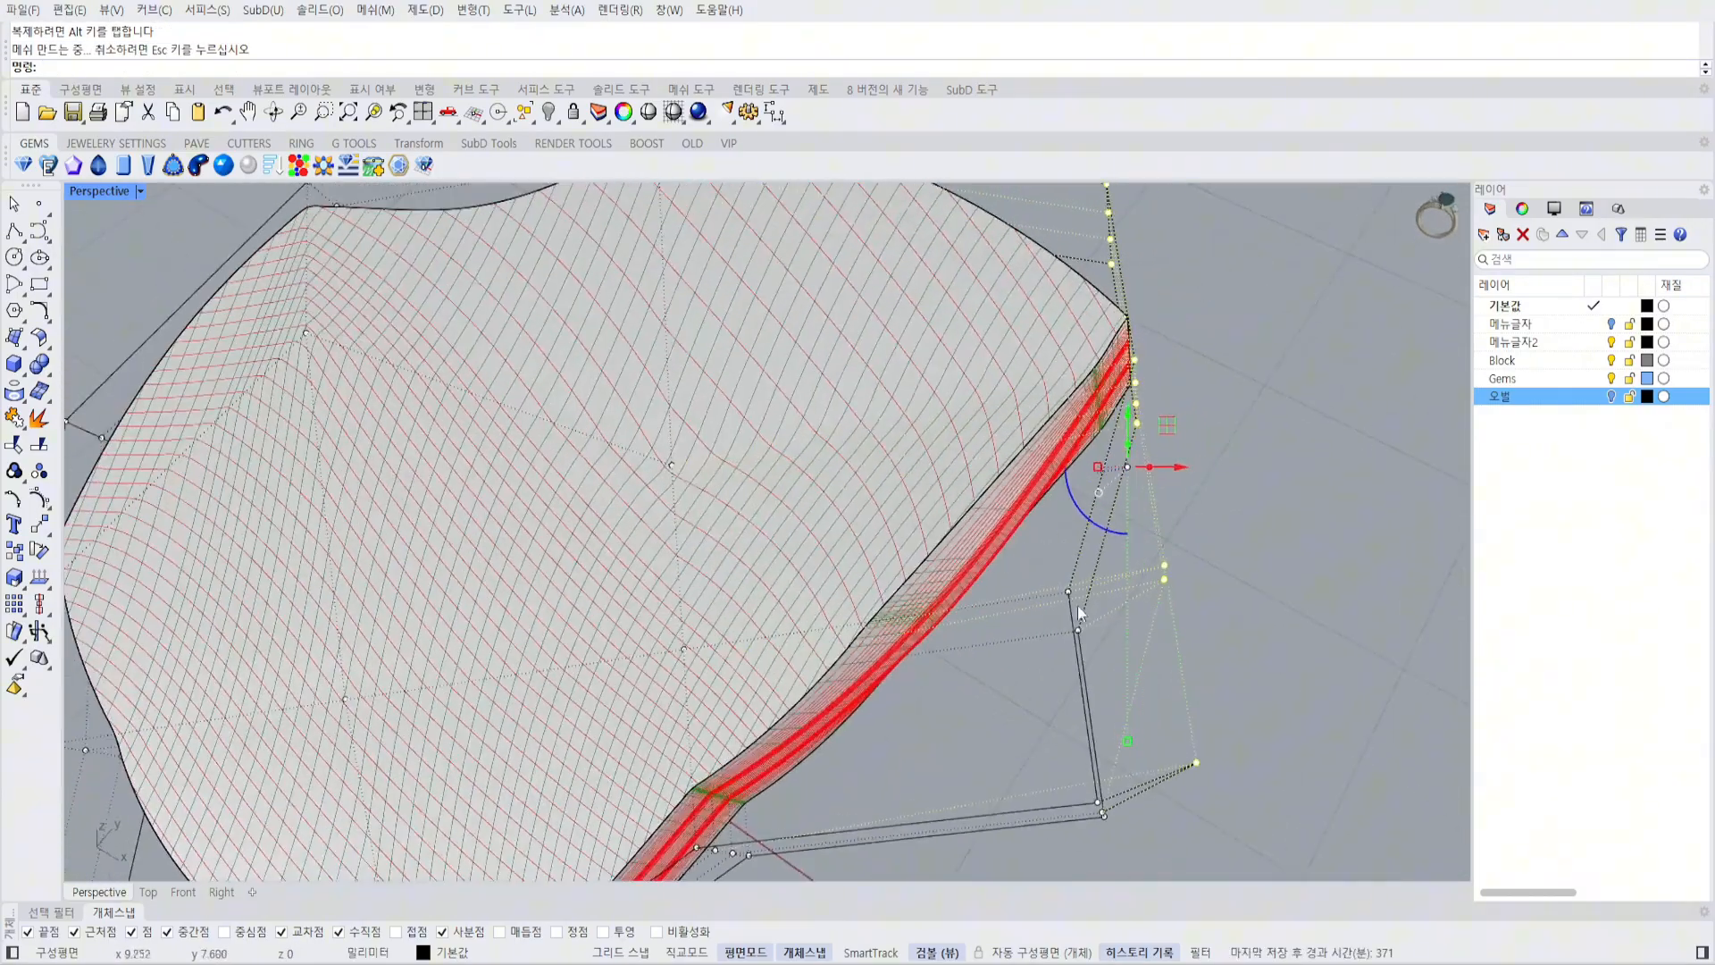
left_click_drag(1269, 679, 1272, 682)
left_click_drag(1150, 565, 1290, 659)
scroll(1208, 594, "down", 5)
right_click_drag(1210, 576, 1023, 435, "shift")
scroll(998, 514, "up", 4)
left_click(900, 559)
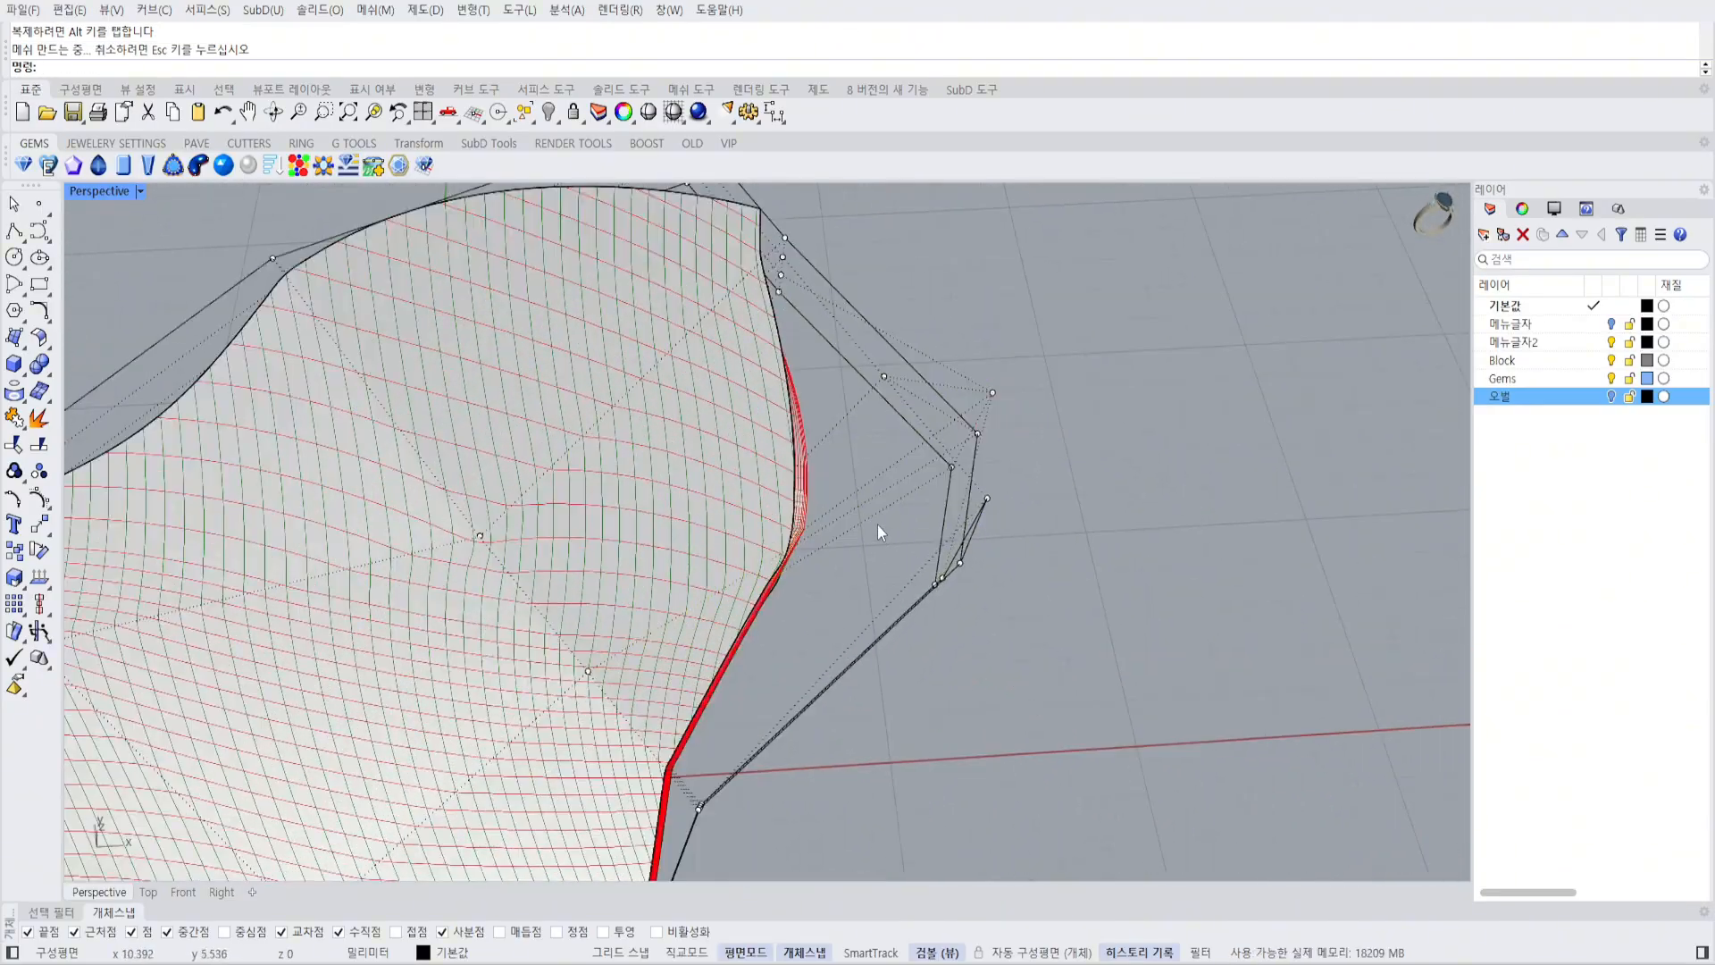
Select the eight cage points beside the far tip and move them outward to stretch that side of the leaf.
scroll(879, 532, "down", 6)
right_click_drag(878, 532, 929, 429)
scroll(1011, 446, "down", 3)
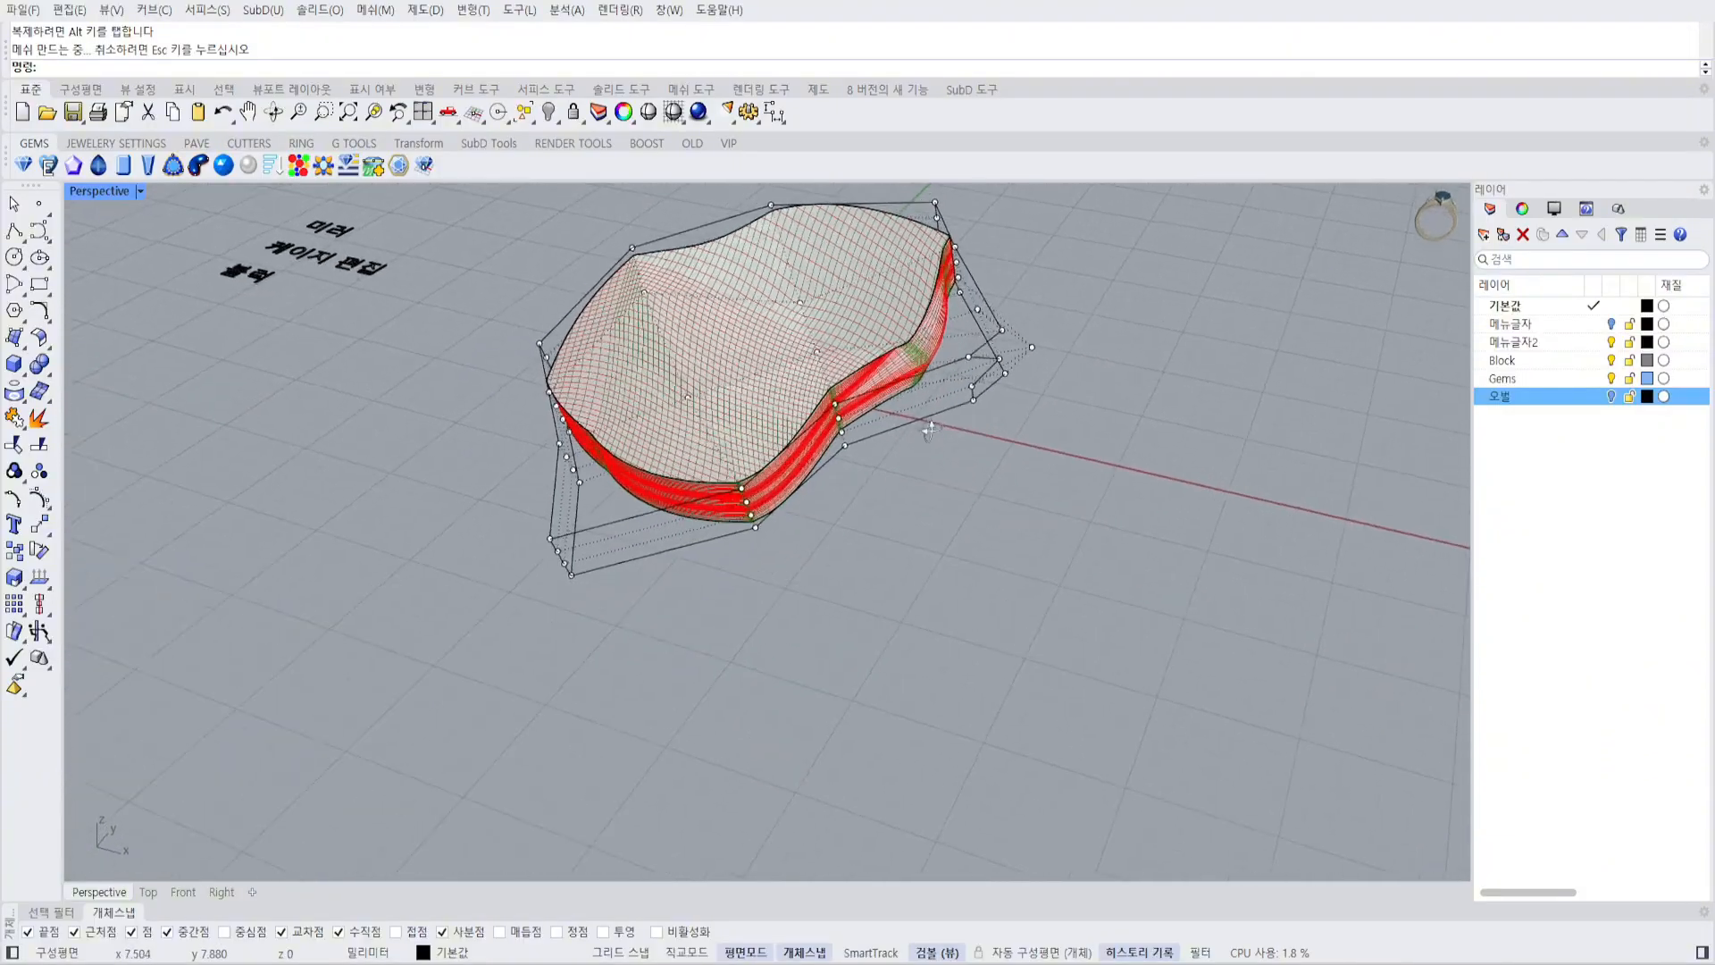
scroll(929, 429, "up", 3)
left_click_drag(966, 351, 1149, 544)
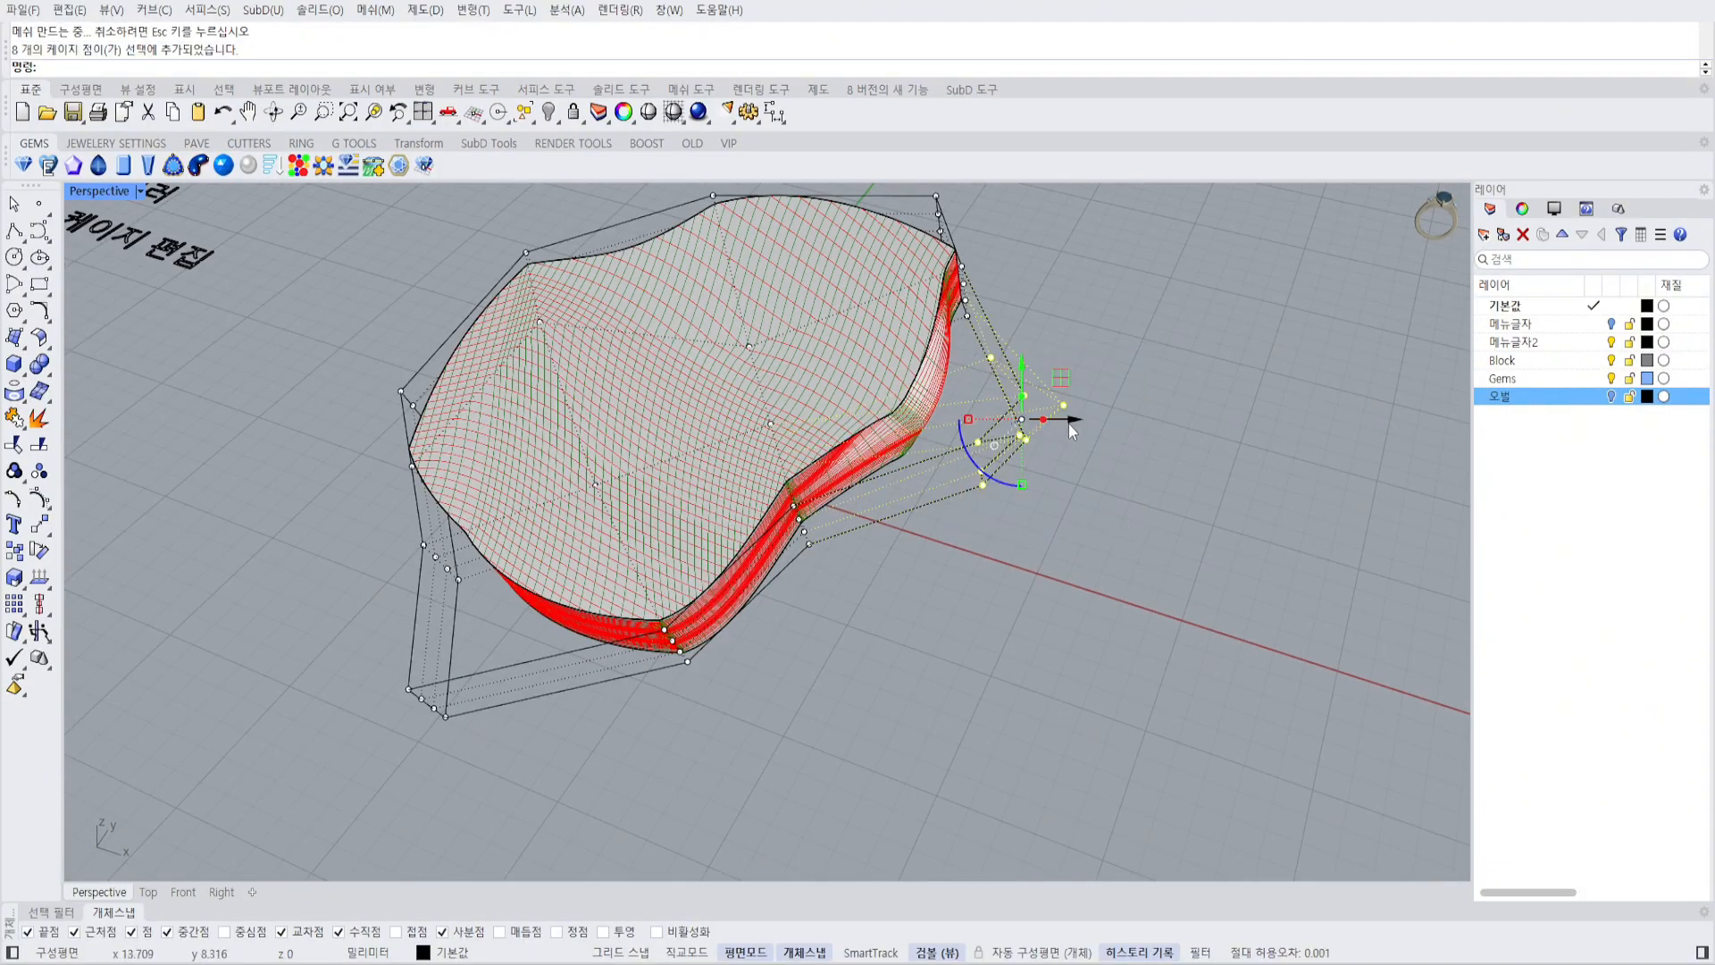
left_click_drag(1069, 423, 1211, 310)
scroll(1103, 234, "down", 2)
right_click_drag(1099, 233, 918, 330)
Finish editing the cage points and delete both the cage and the deformed leaf solid.
key("Escape")
key("Escape")
left_click(1032, 389)
scroll(1030, 387, "down", 4)
key("Delete")
left_click(966, 326)
key("Delete")
Draw a circle centred on the origin in the maximized Front view, with its radius ending on the vertical axis.
key("ctrl+F2")
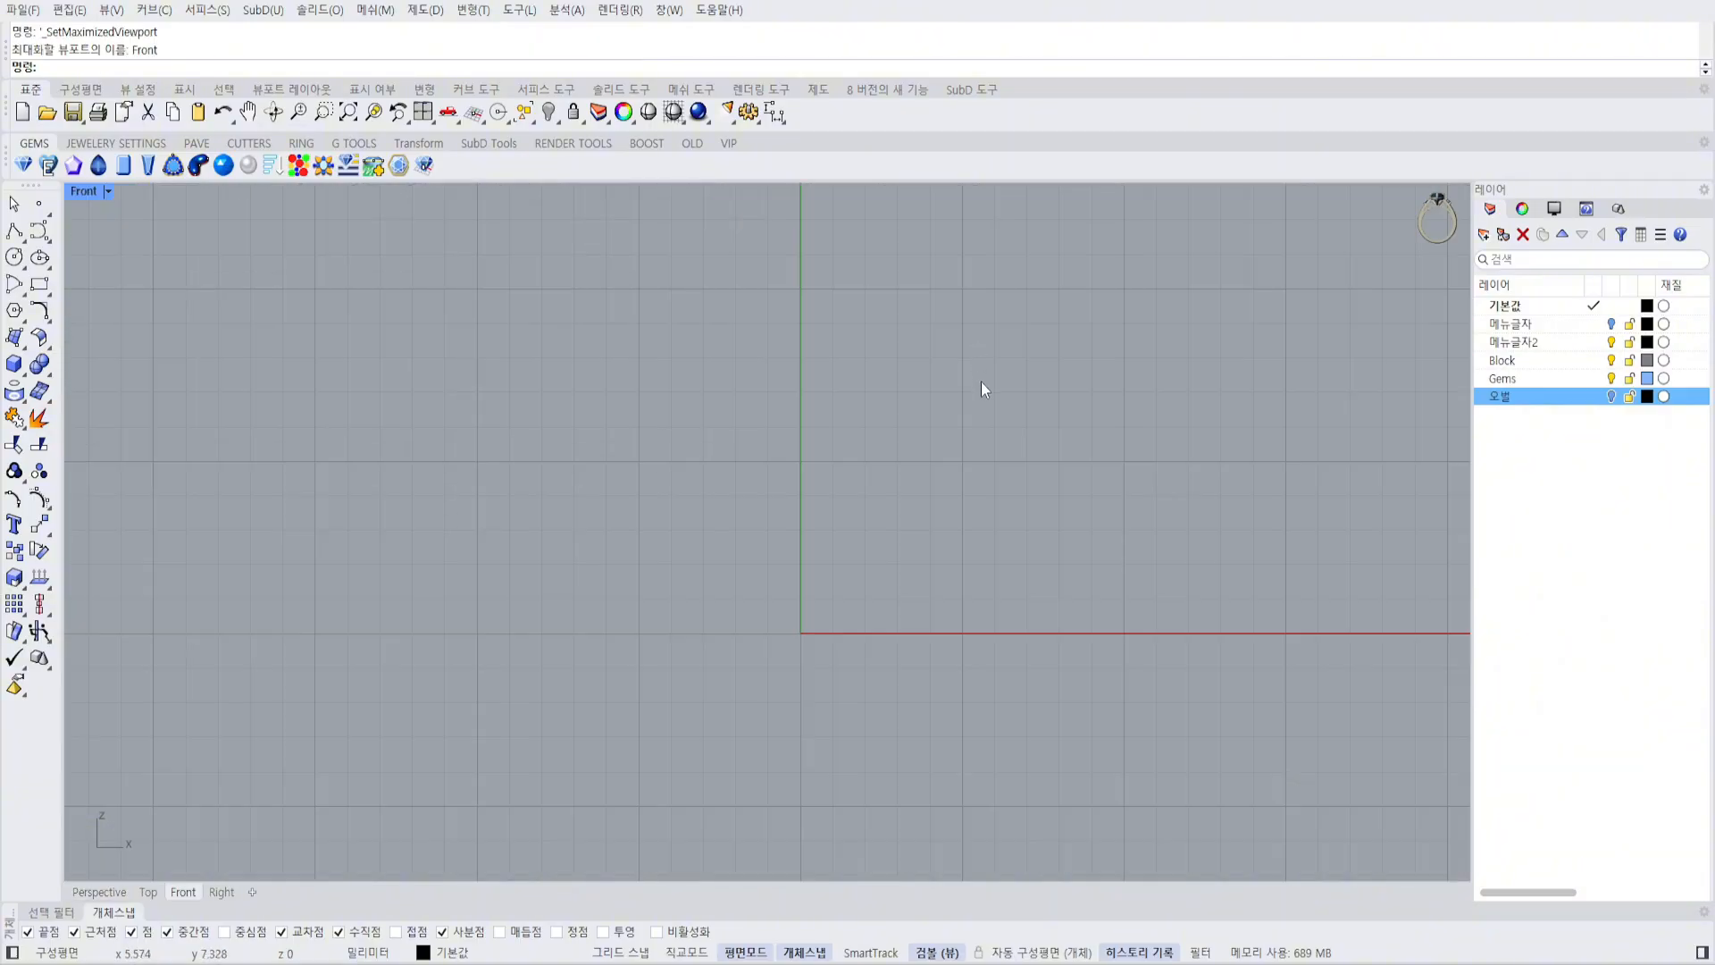
scroll(978, 393, "down", 5)
scroll(955, 406, "up", 4)
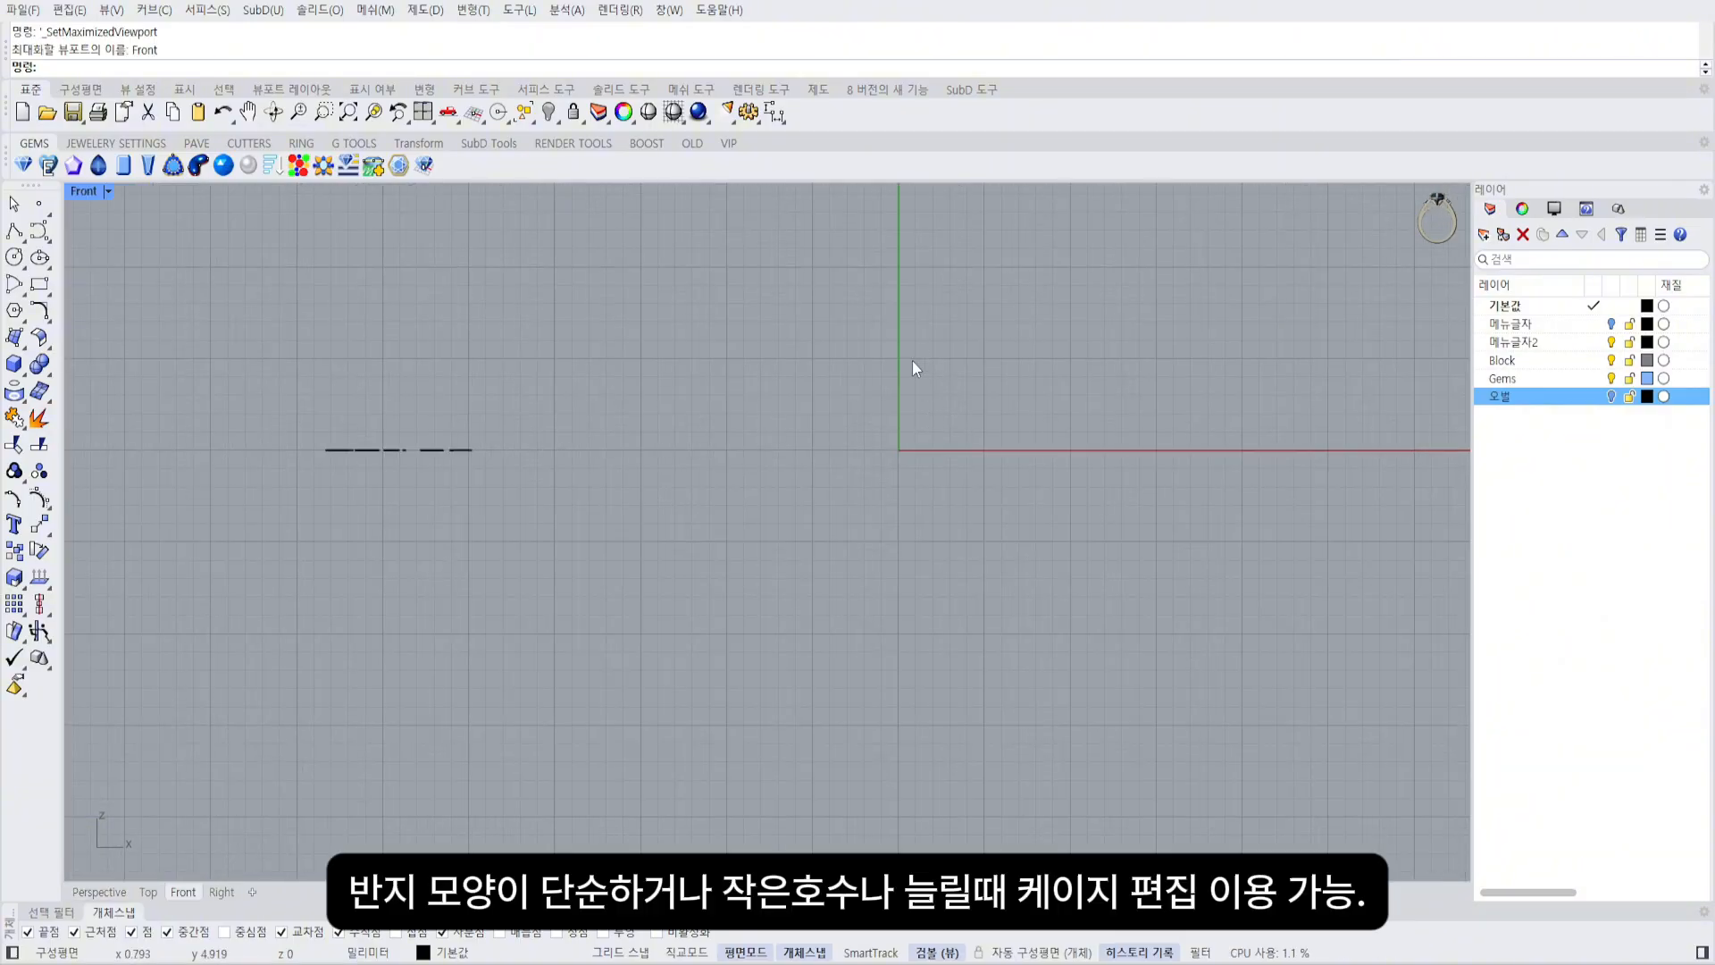
right_click_drag(774, 350, 768, 399)
left_click(34, 257)
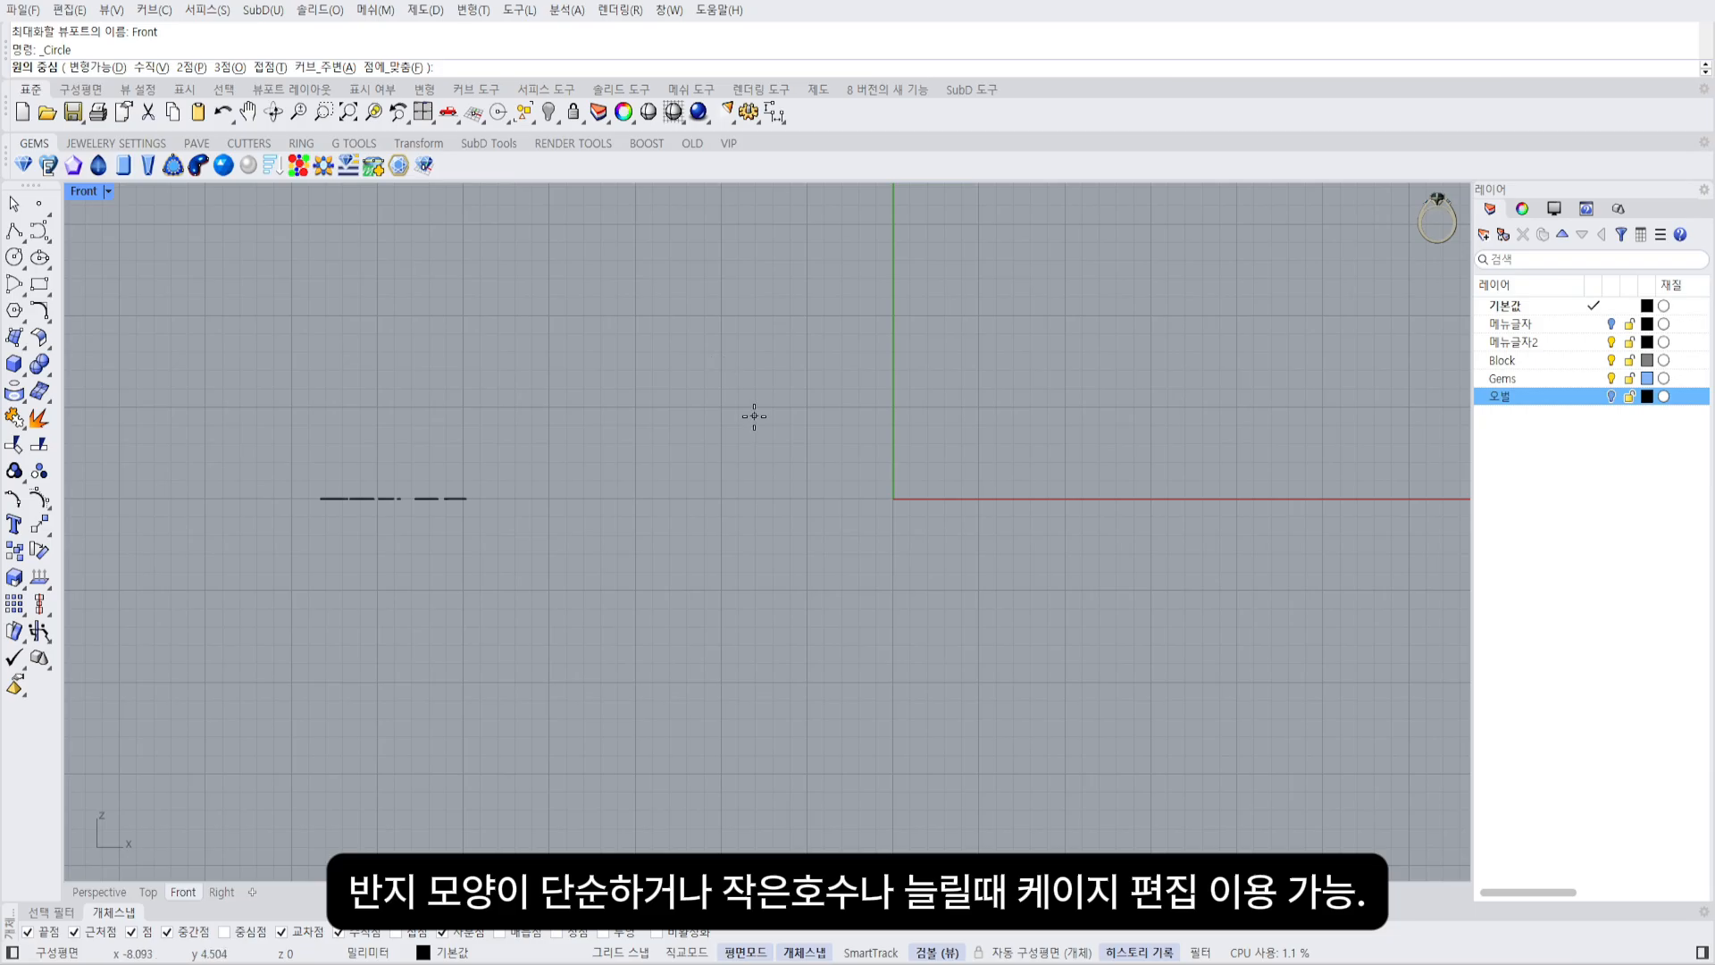
left_click(892, 498)
scroll(801, 382, "up", 2)
left_click(913, 324)
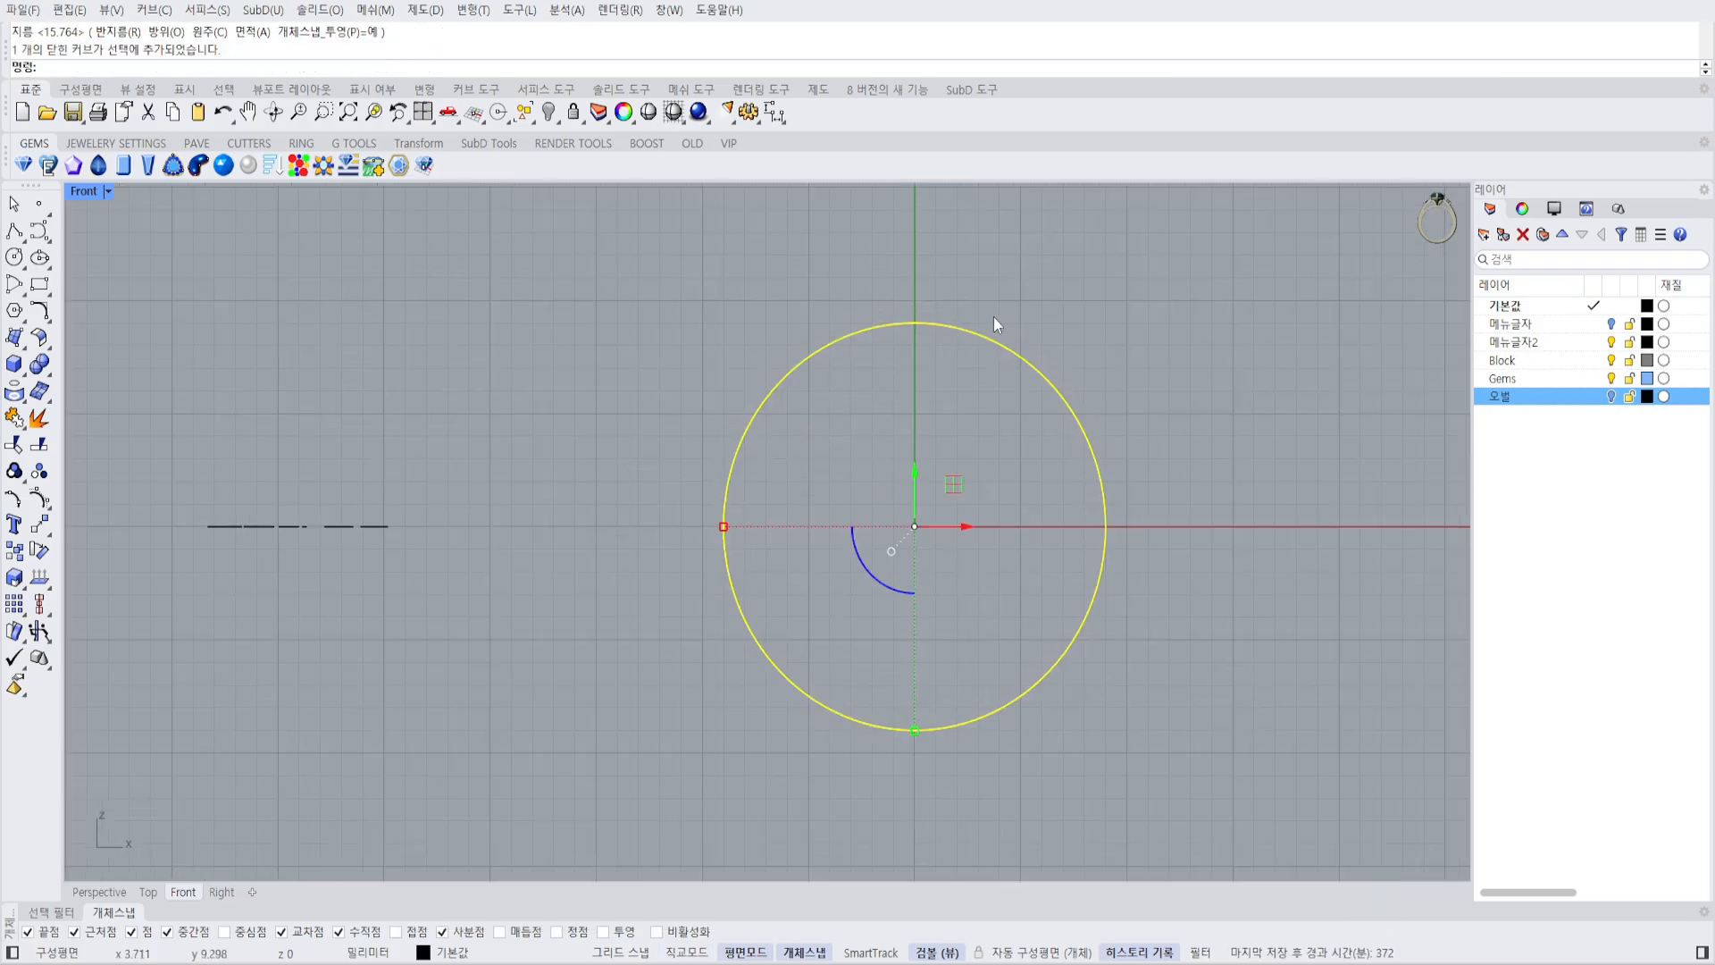
scroll(993, 316, "up", 4)
scroll(955, 340, "down", 3)
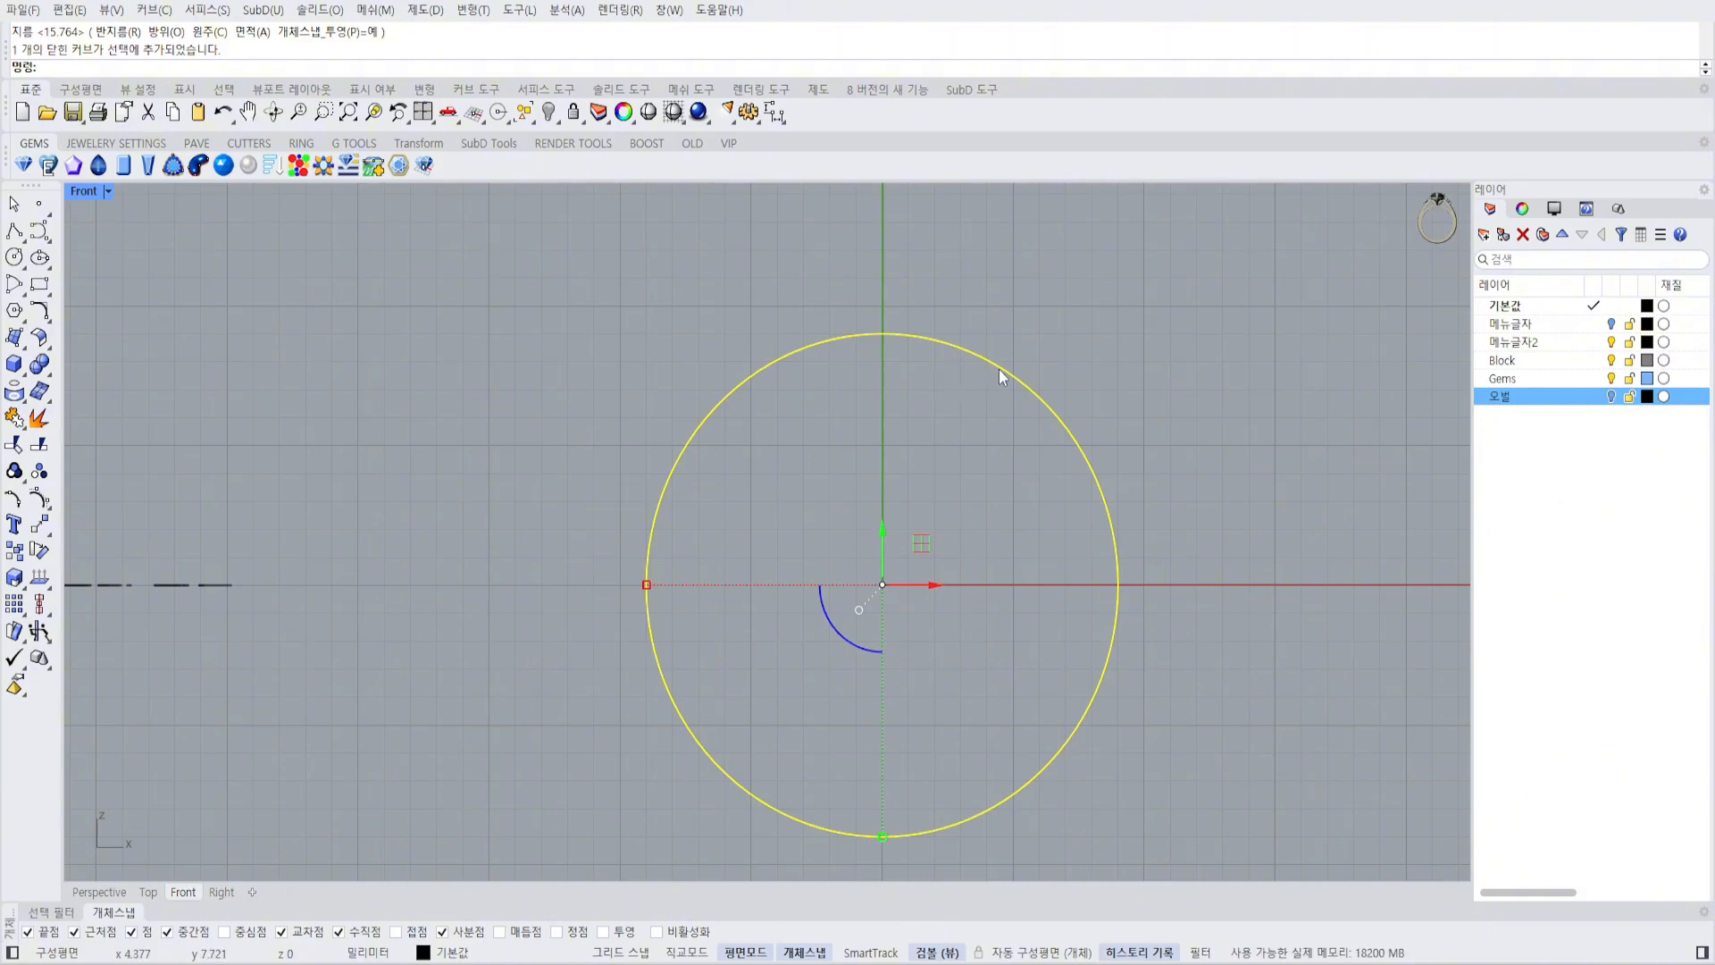
In the maximized Right view, draw a circle about 3.5 mm in diameter at the ring curve's lowest point and place it directly below.
key("ctrl+F3")
key("space")
left_click(782, 686)
scroll(826, 697, "up", 4)
scroll(786, 682, "up", 3)
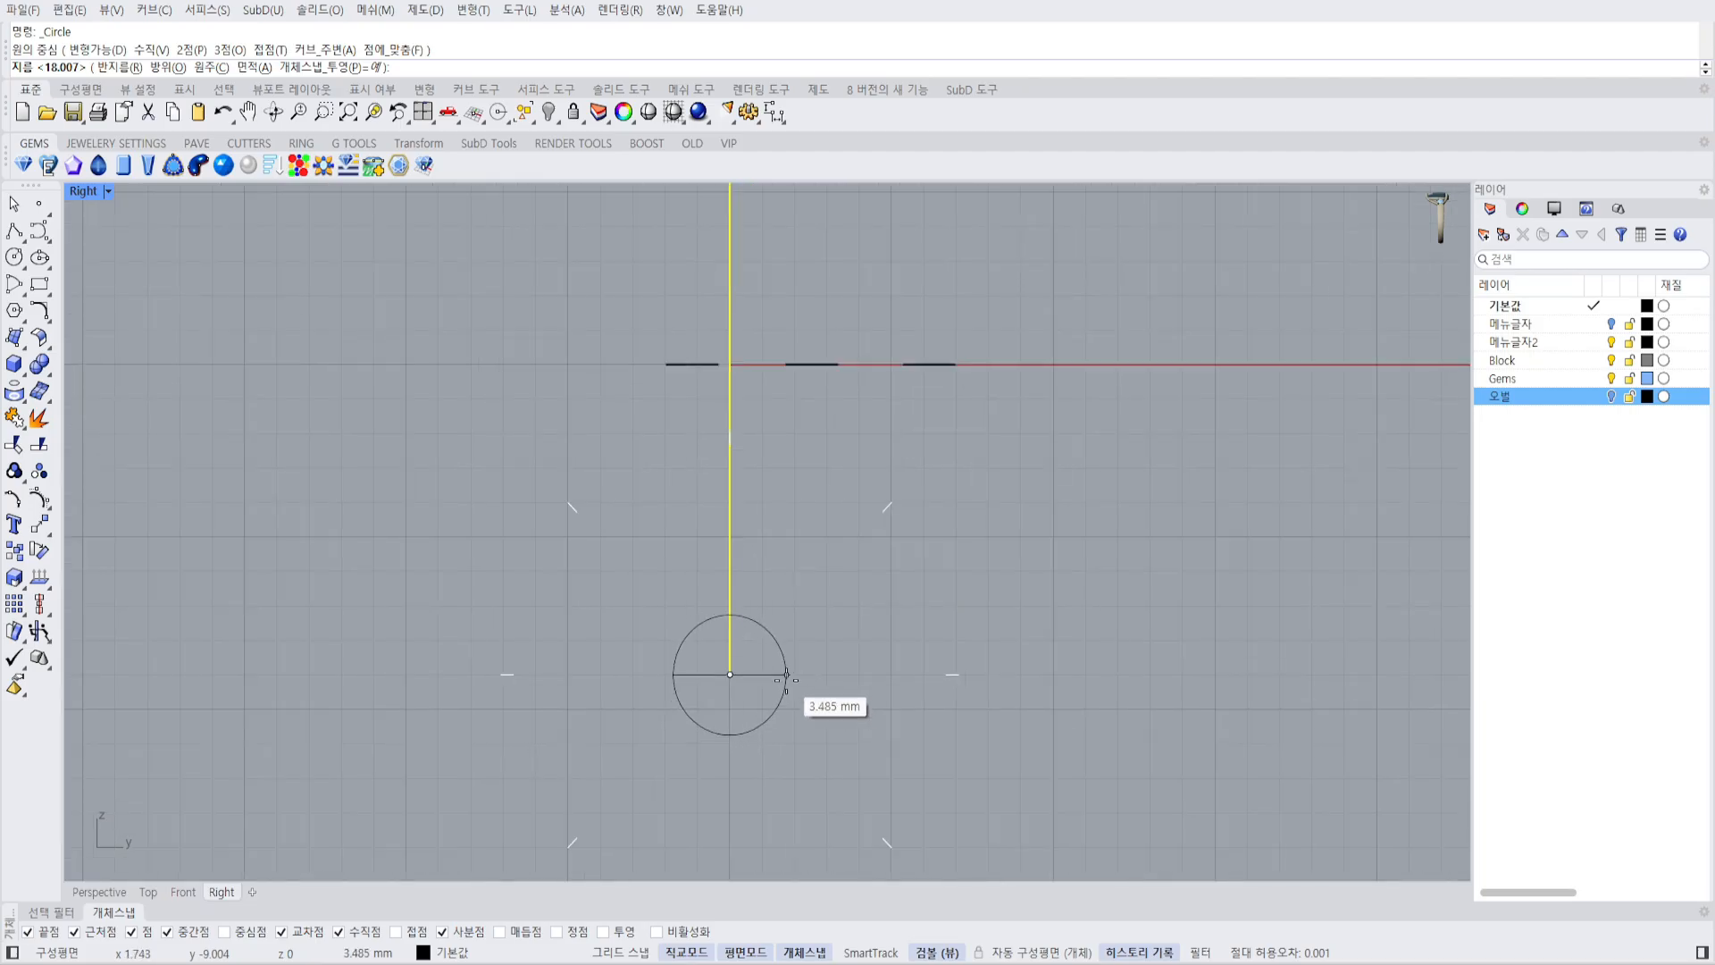
left_click(781, 676)
Revolve the profile circle a full 360 degrees about the horizontal axis through the origin, starting at angle 0.
type("RV")
key("space")
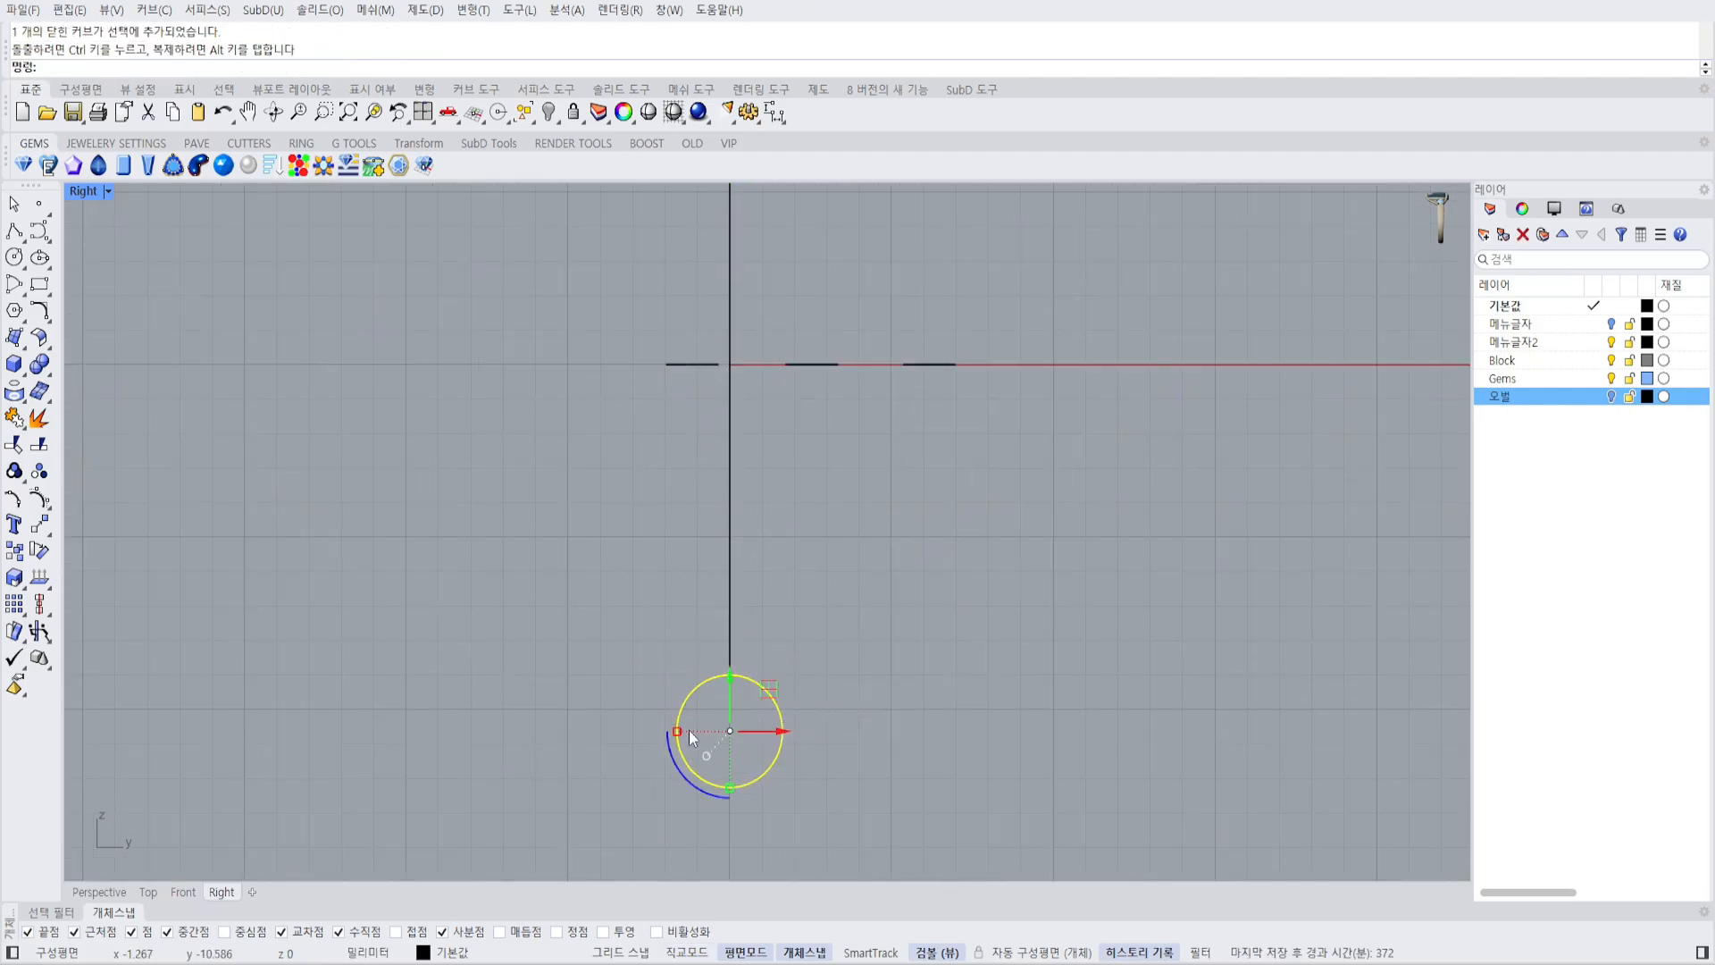
scroll(804, 670, "down", 2)
type("0")
key("space")
left_click(1101, 487, "shift")
key("space")
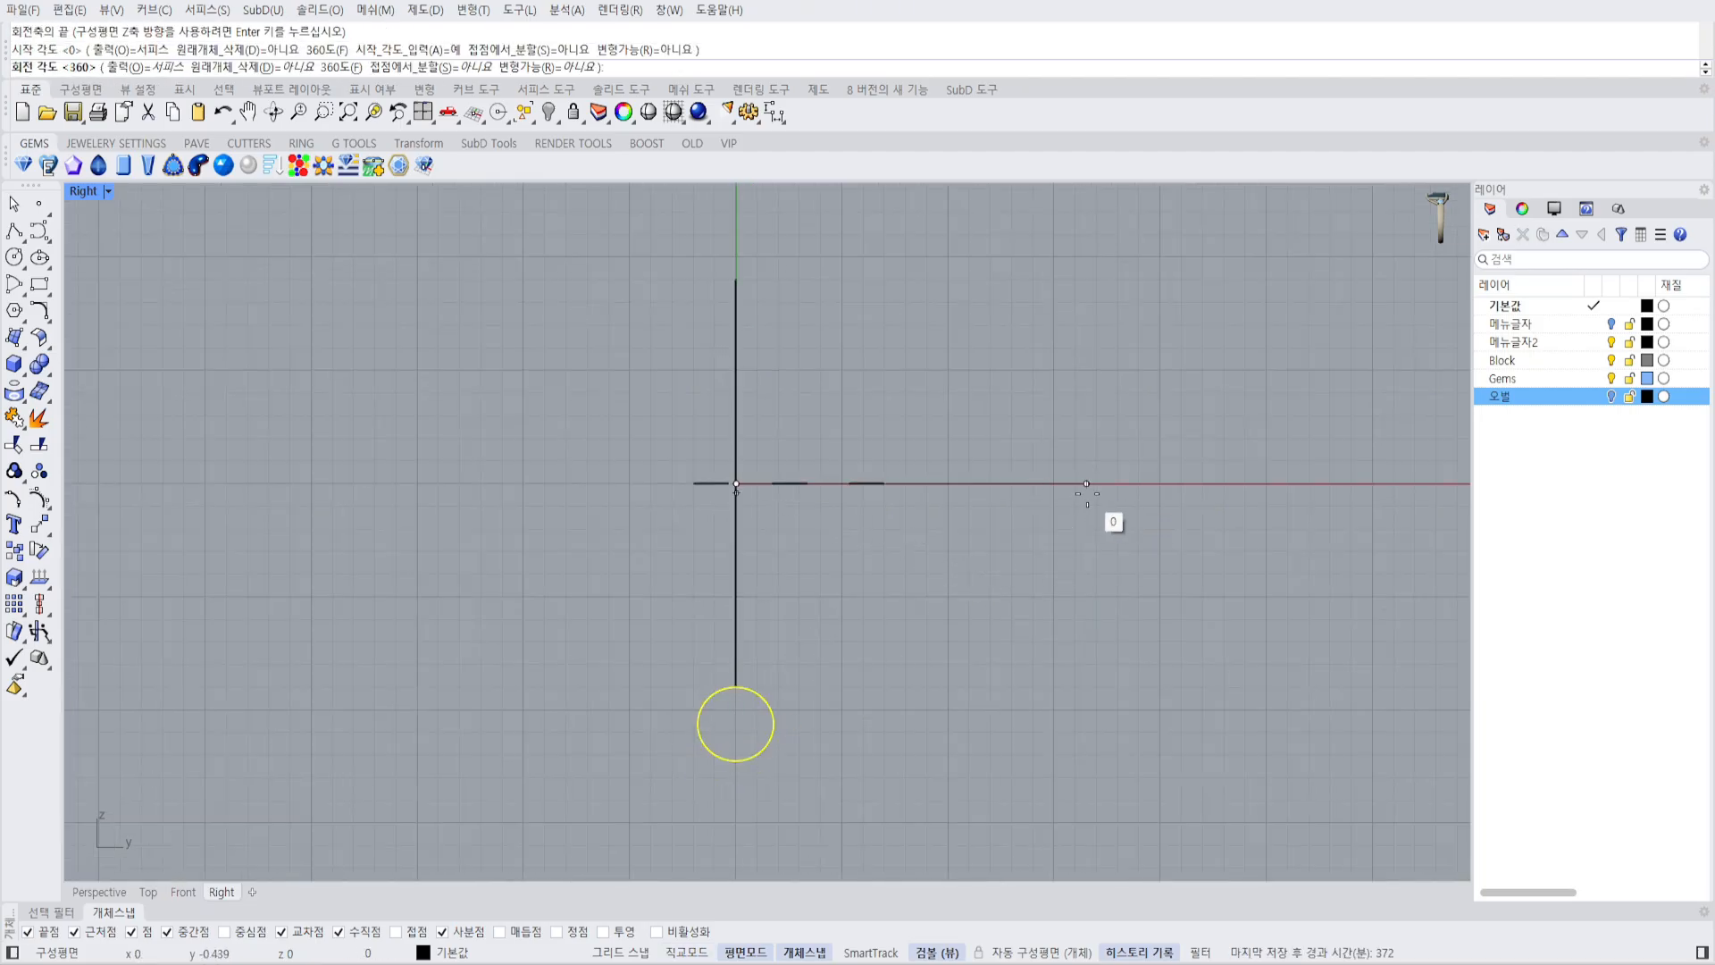
key("space")
Show the revolved ring shaded in the maximized Front view and check its surface selection.
key("ctrl+F2")
type("S")
key("space")
left_click(1102, 436)
scroll(1104, 441, "up", 6)
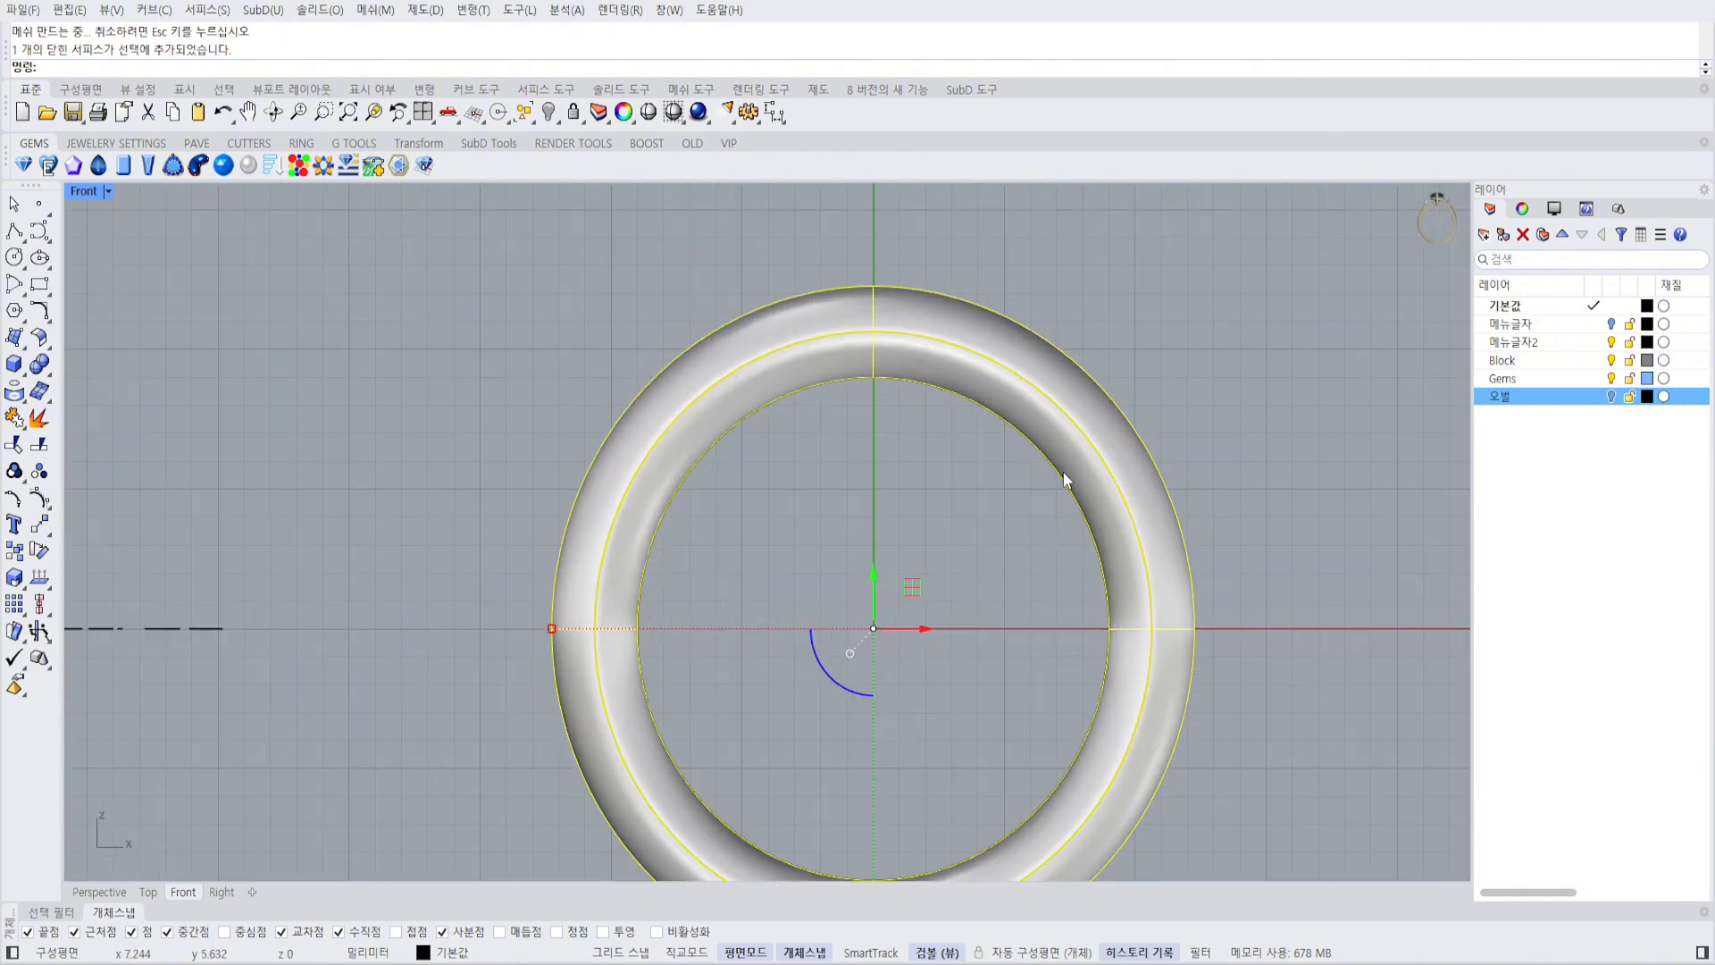
left_click(1063, 477)
left_click(1122, 440)
scroll(1129, 440, "down", 6)
left_click(1047, 584)
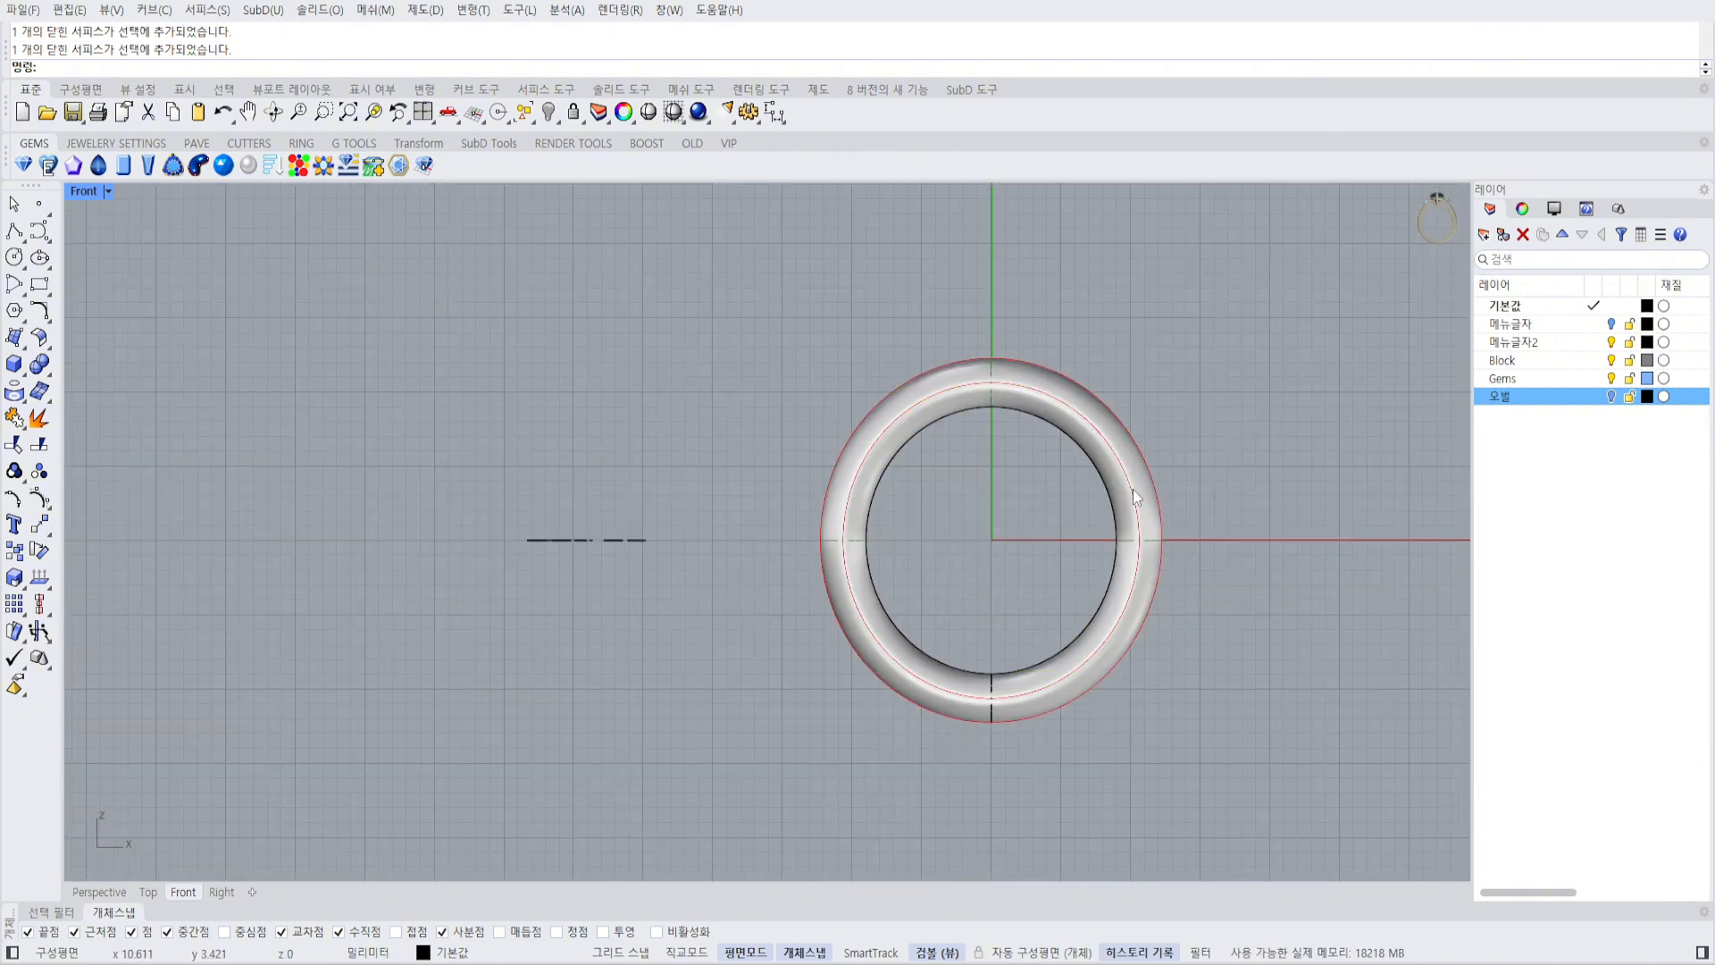
Try to offset the ring's inner circle with a distance of 17.
scroll(1076, 471, "up", 6)
left_click(1079, 422)
right_click(1078, 422)
type("ff")
key("space")
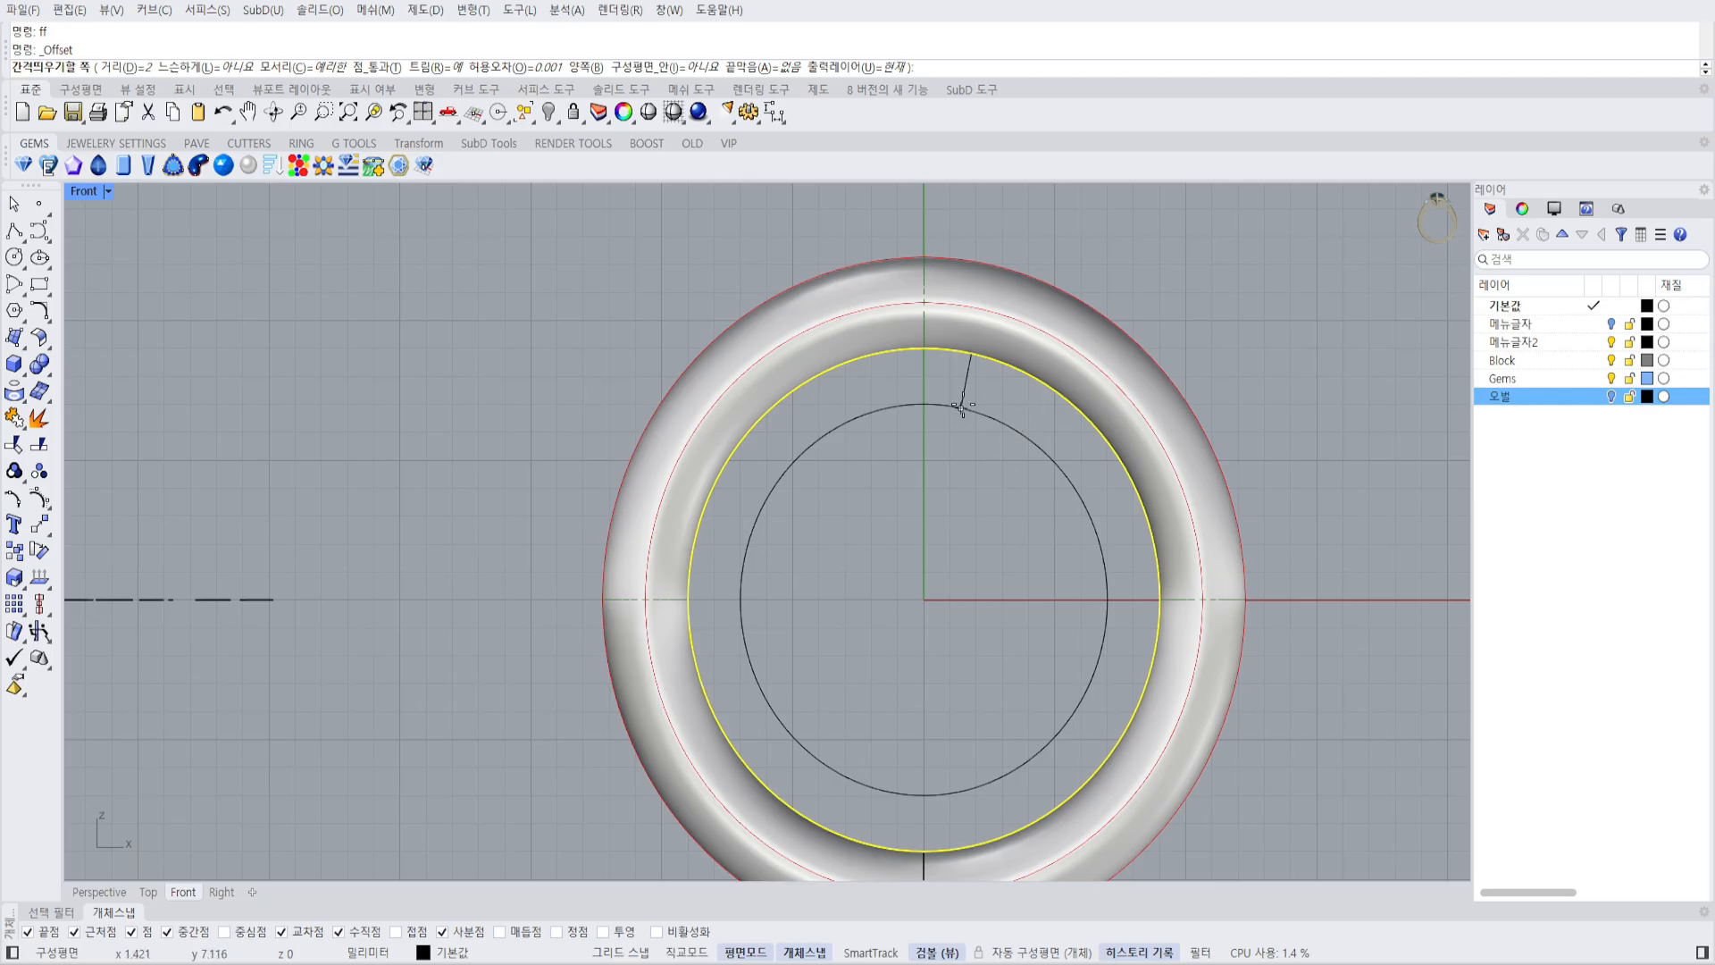
type("1")
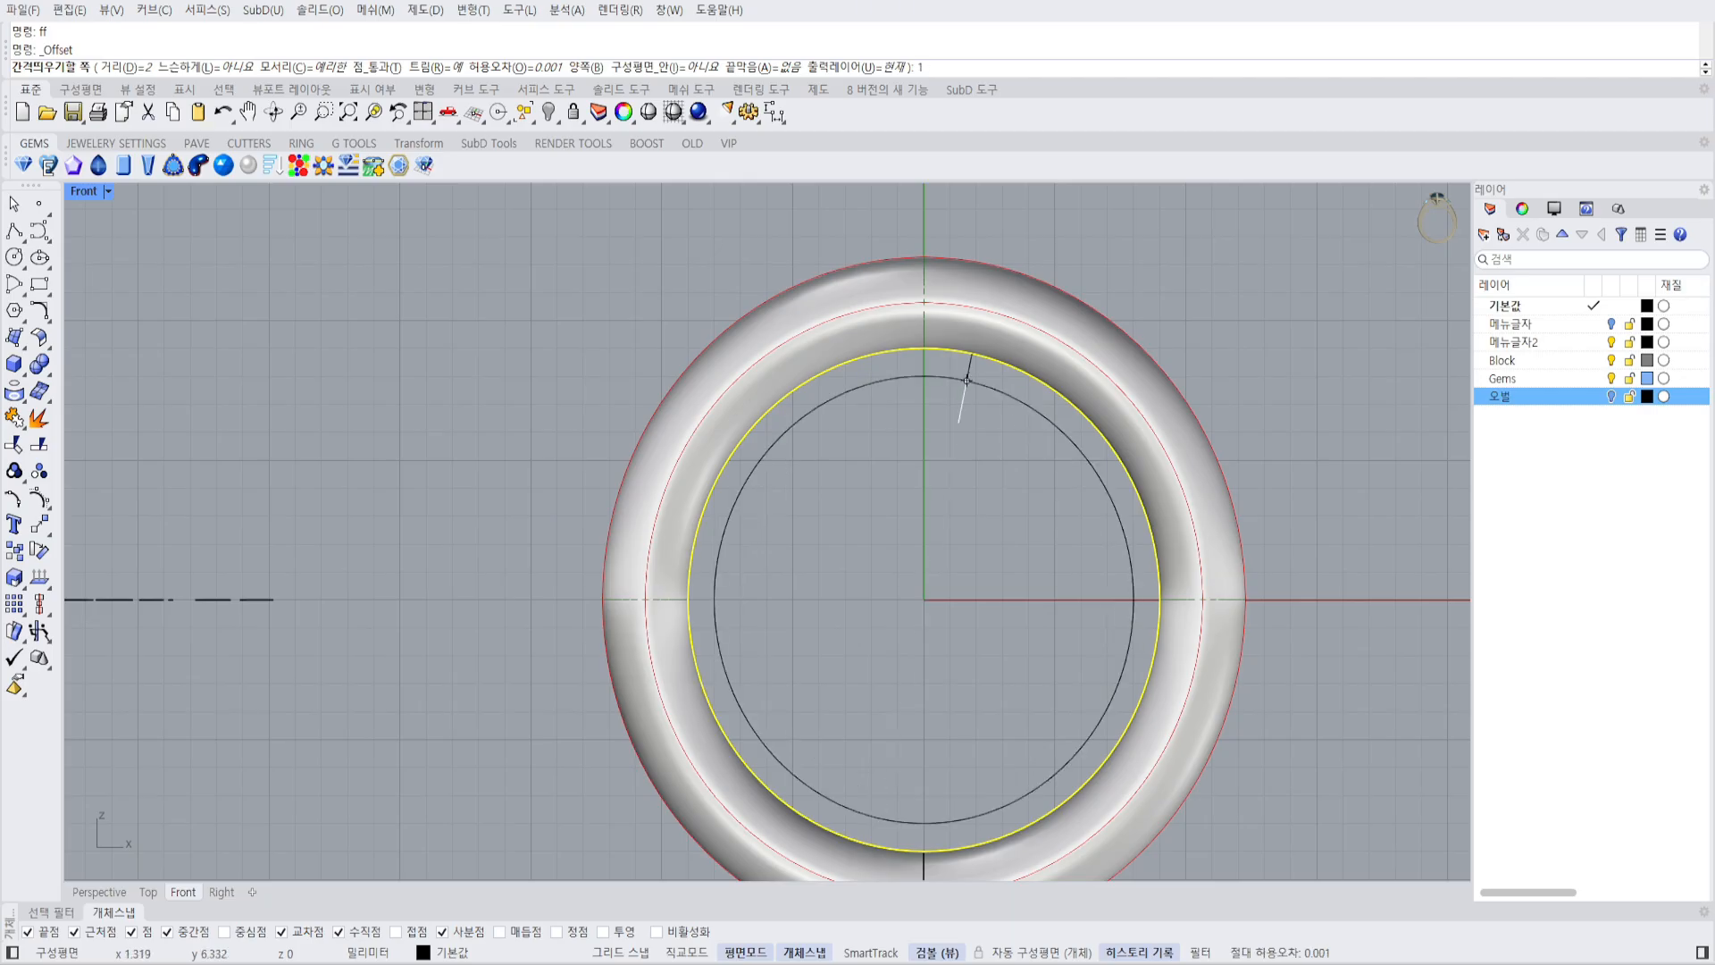
type("8")
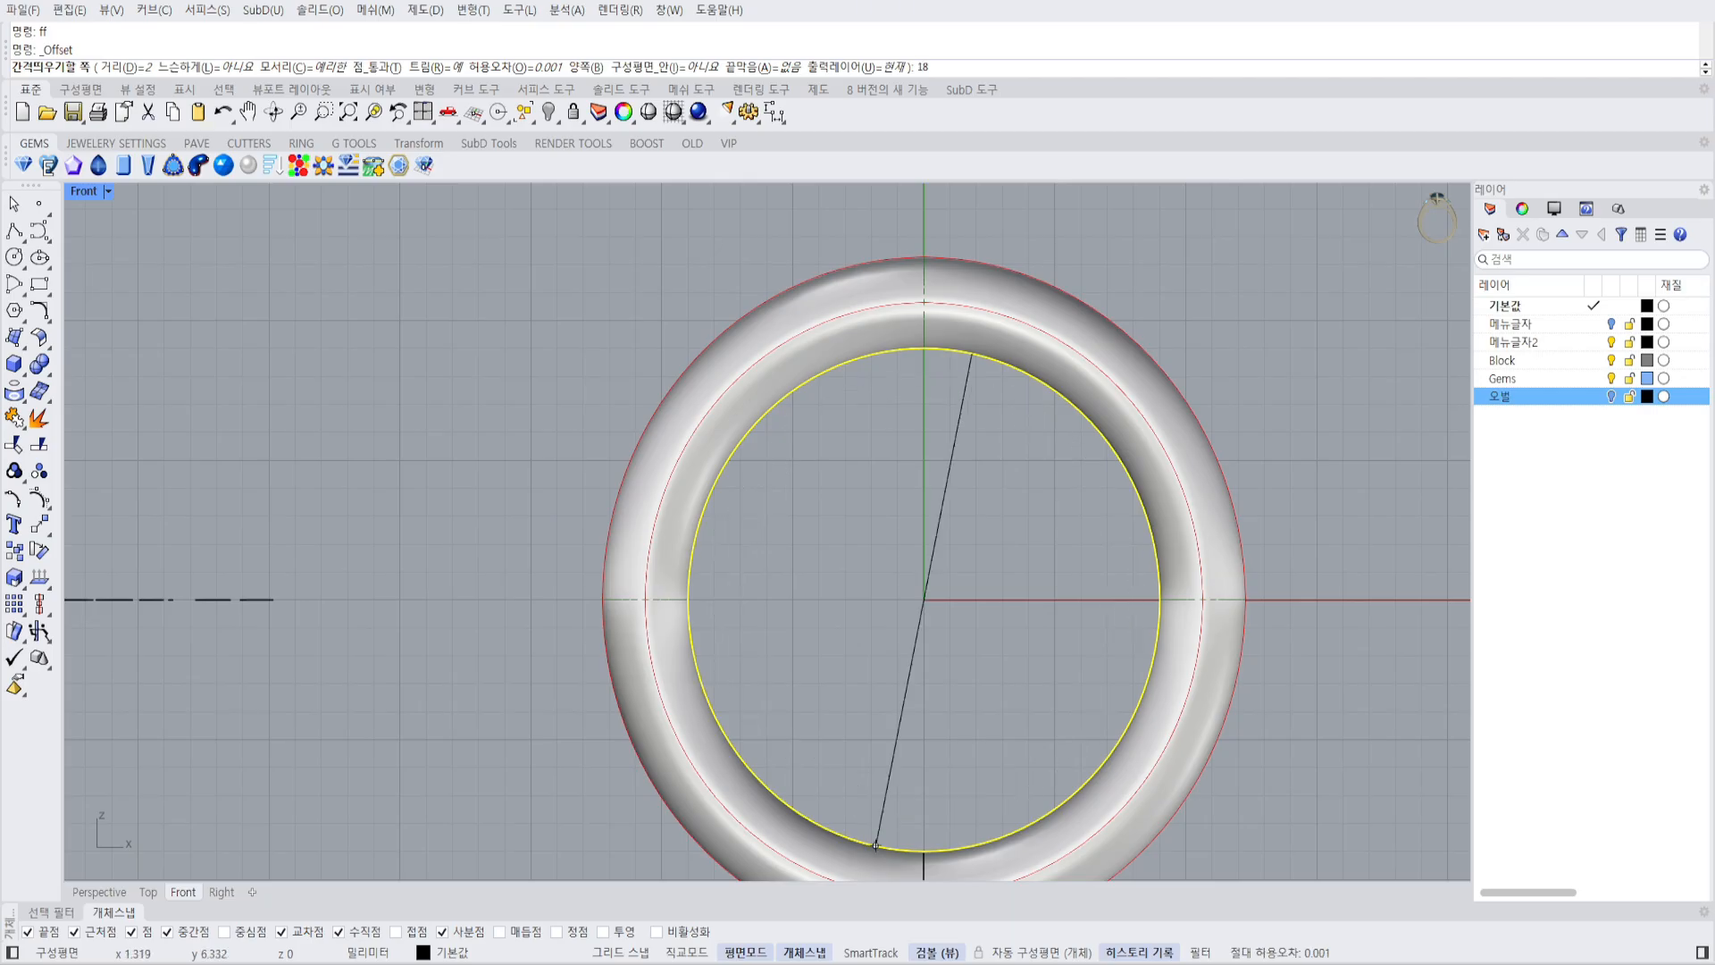
key("BackSpace")
type("7")
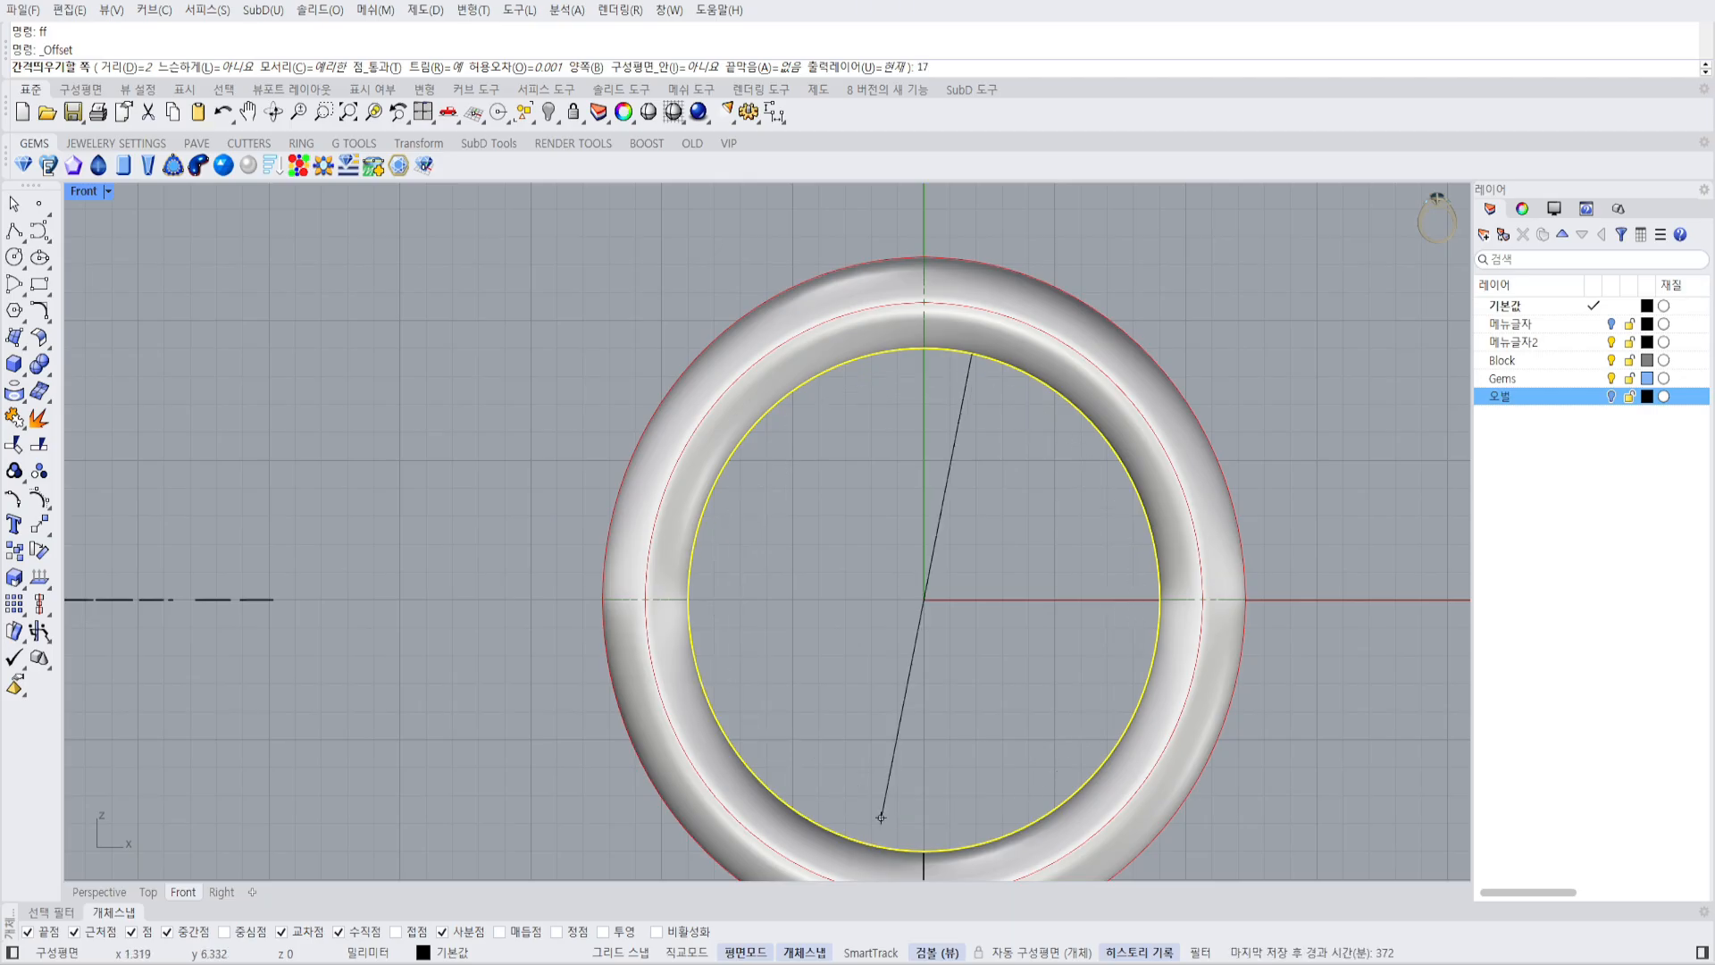
key("Return")
left_click(944, 461)
scroll(984, 359, "up", 4)
Switch the Front view to wireframe display to pick out the ring's inner circle.
key("ctrl+alt+w")
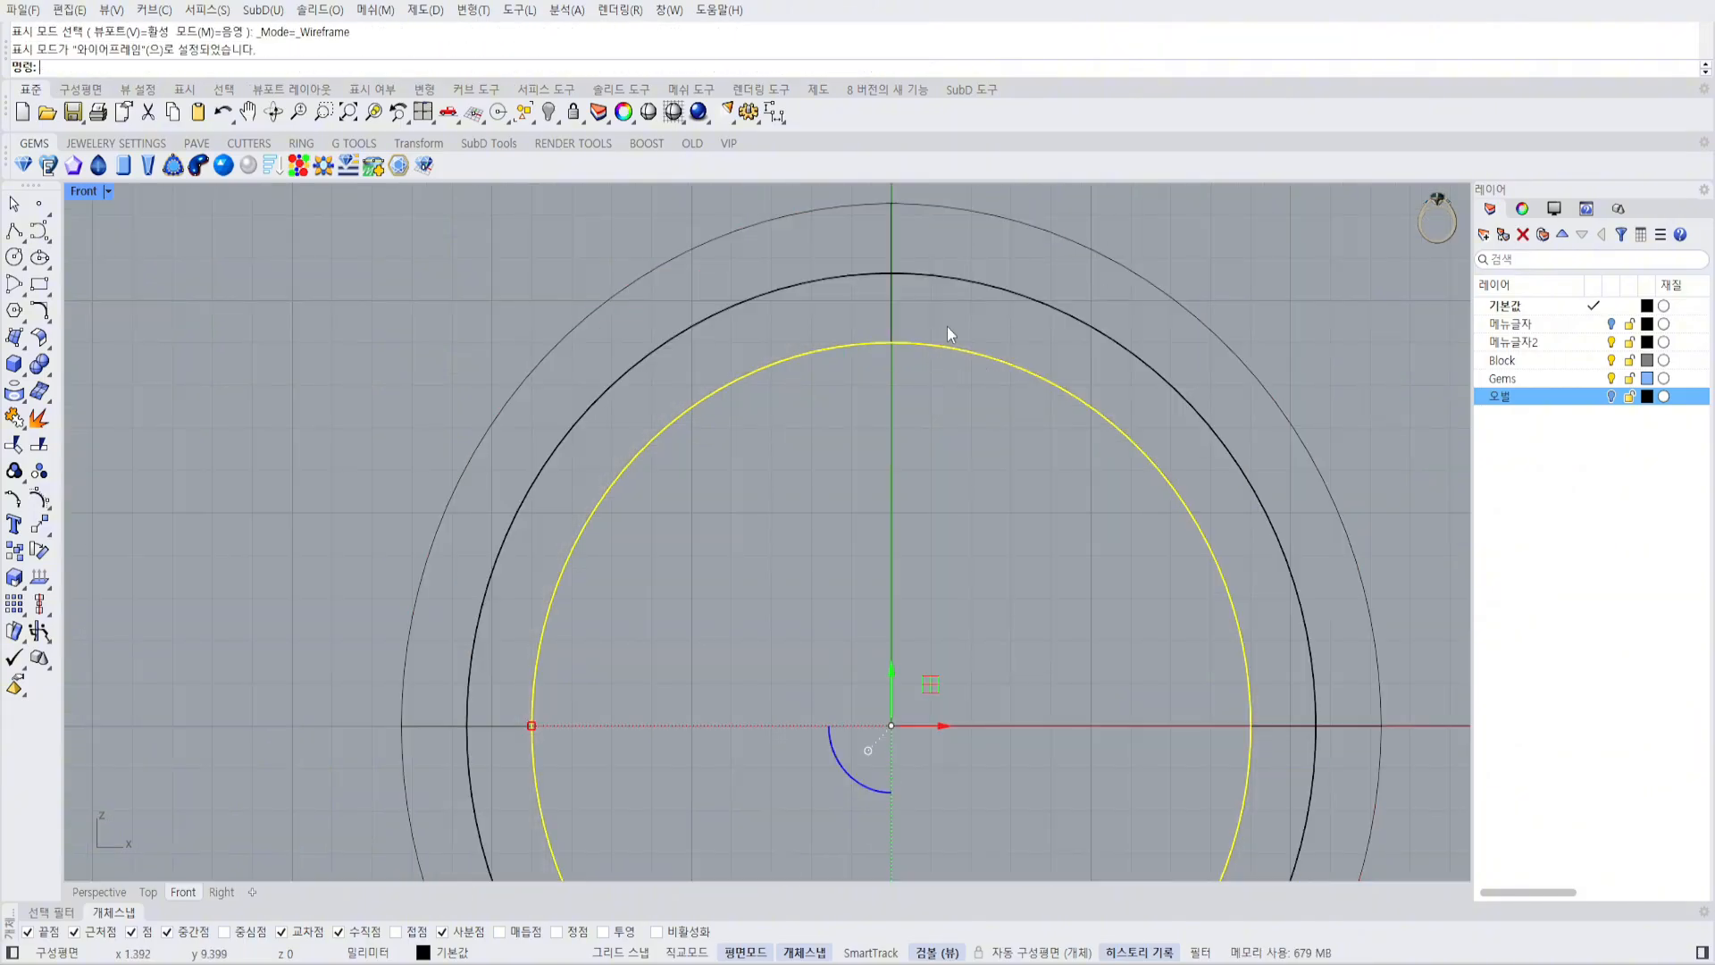
left_click(940, 345)
left_click(986, 394)
scroll(963, 415, "down", 4)
left_click(913, 352)
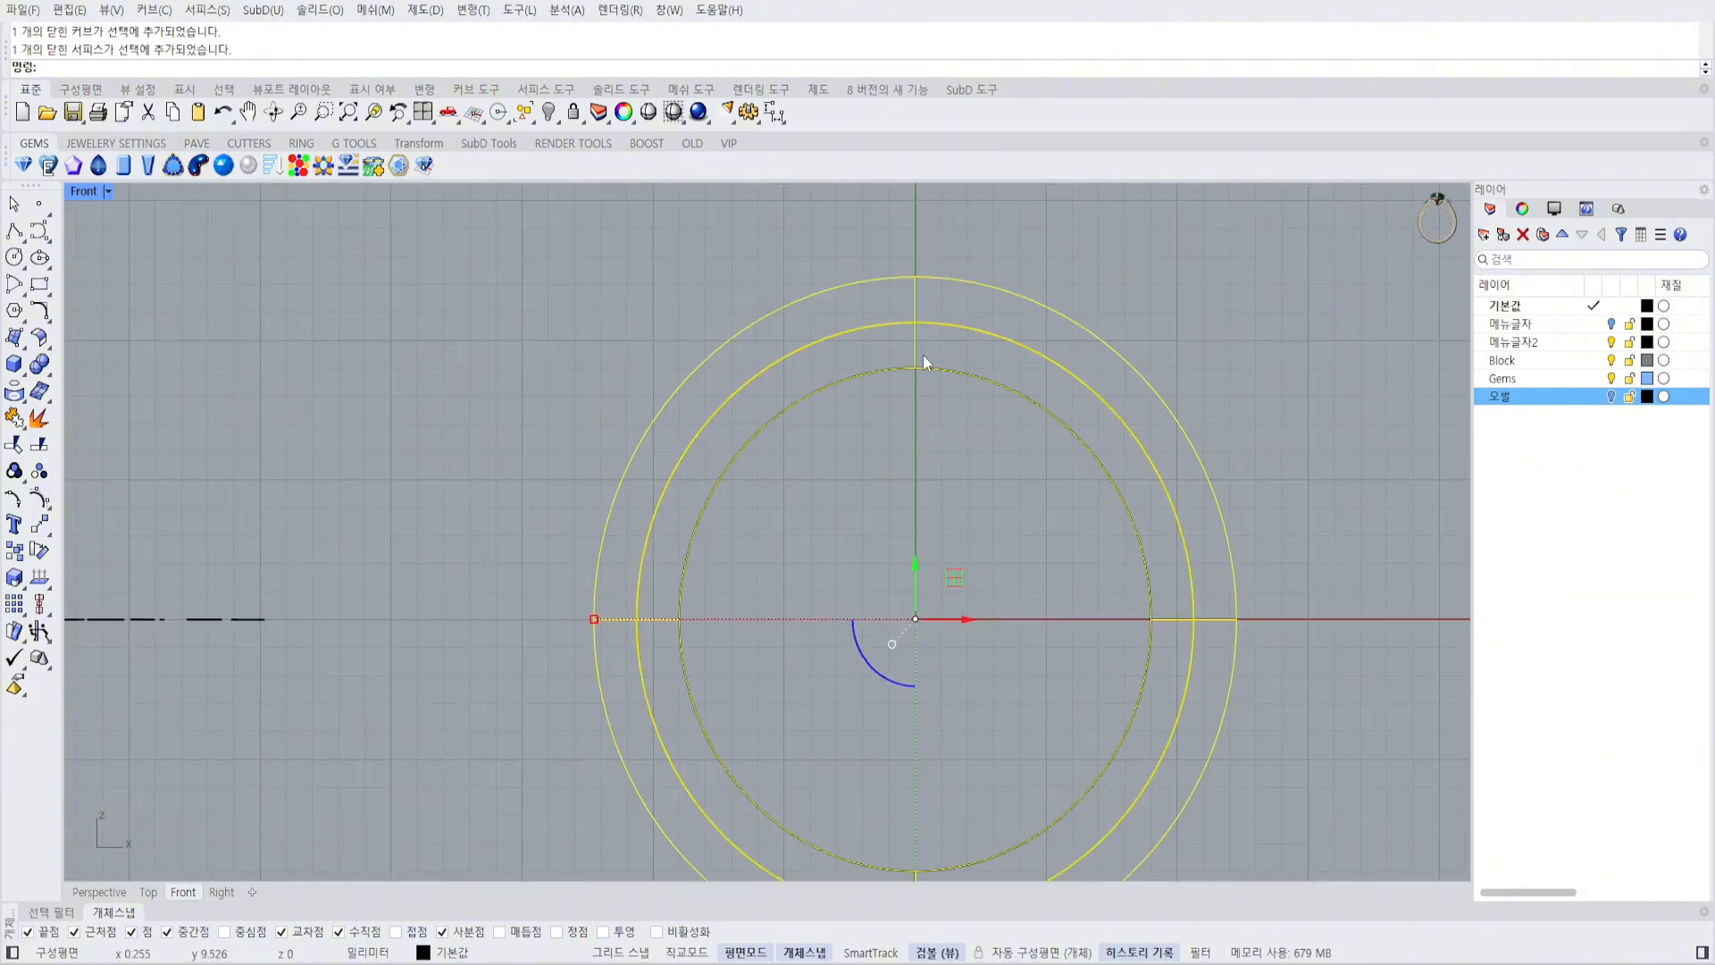
Offset the ring's inner circle inward by 0.1 mm.
left_click(938, 371)
left_click(988, 418)
scroll(972, 403, "up", 2)
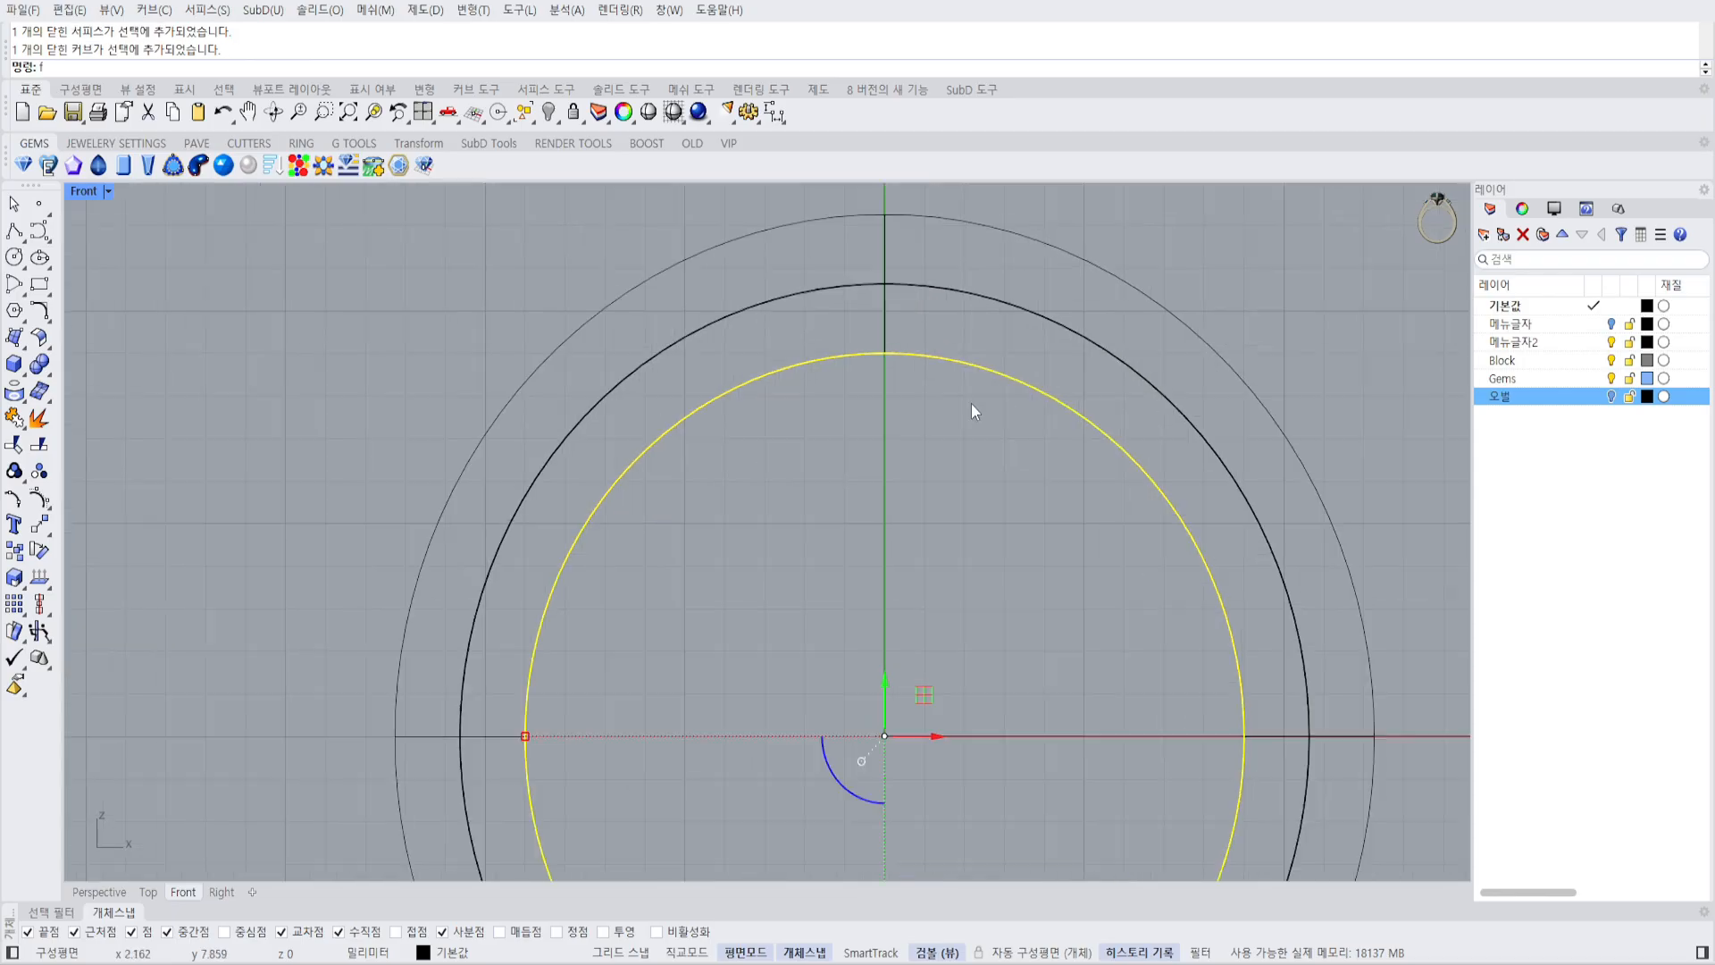
type("ff")
key("Return")
type("0.01")
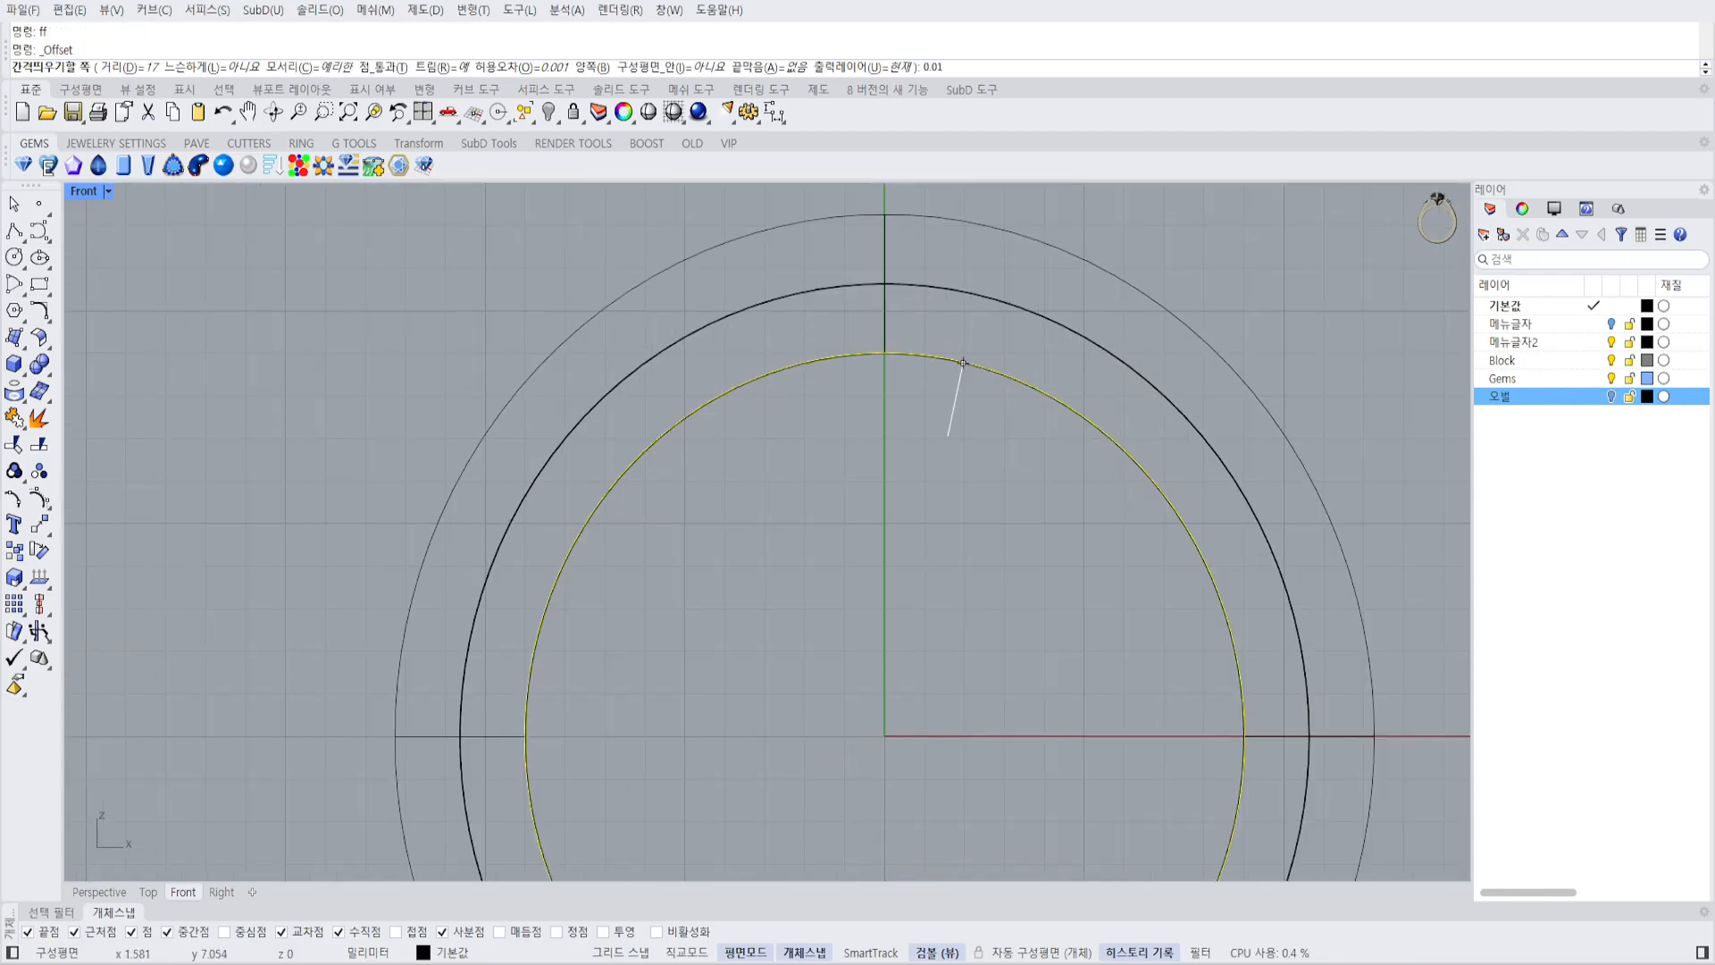
key("BackSpace")
key("BackSpace")
type("1")
key("Return")
left_click(962, 367)
scroll(957, 368, "up", 6)
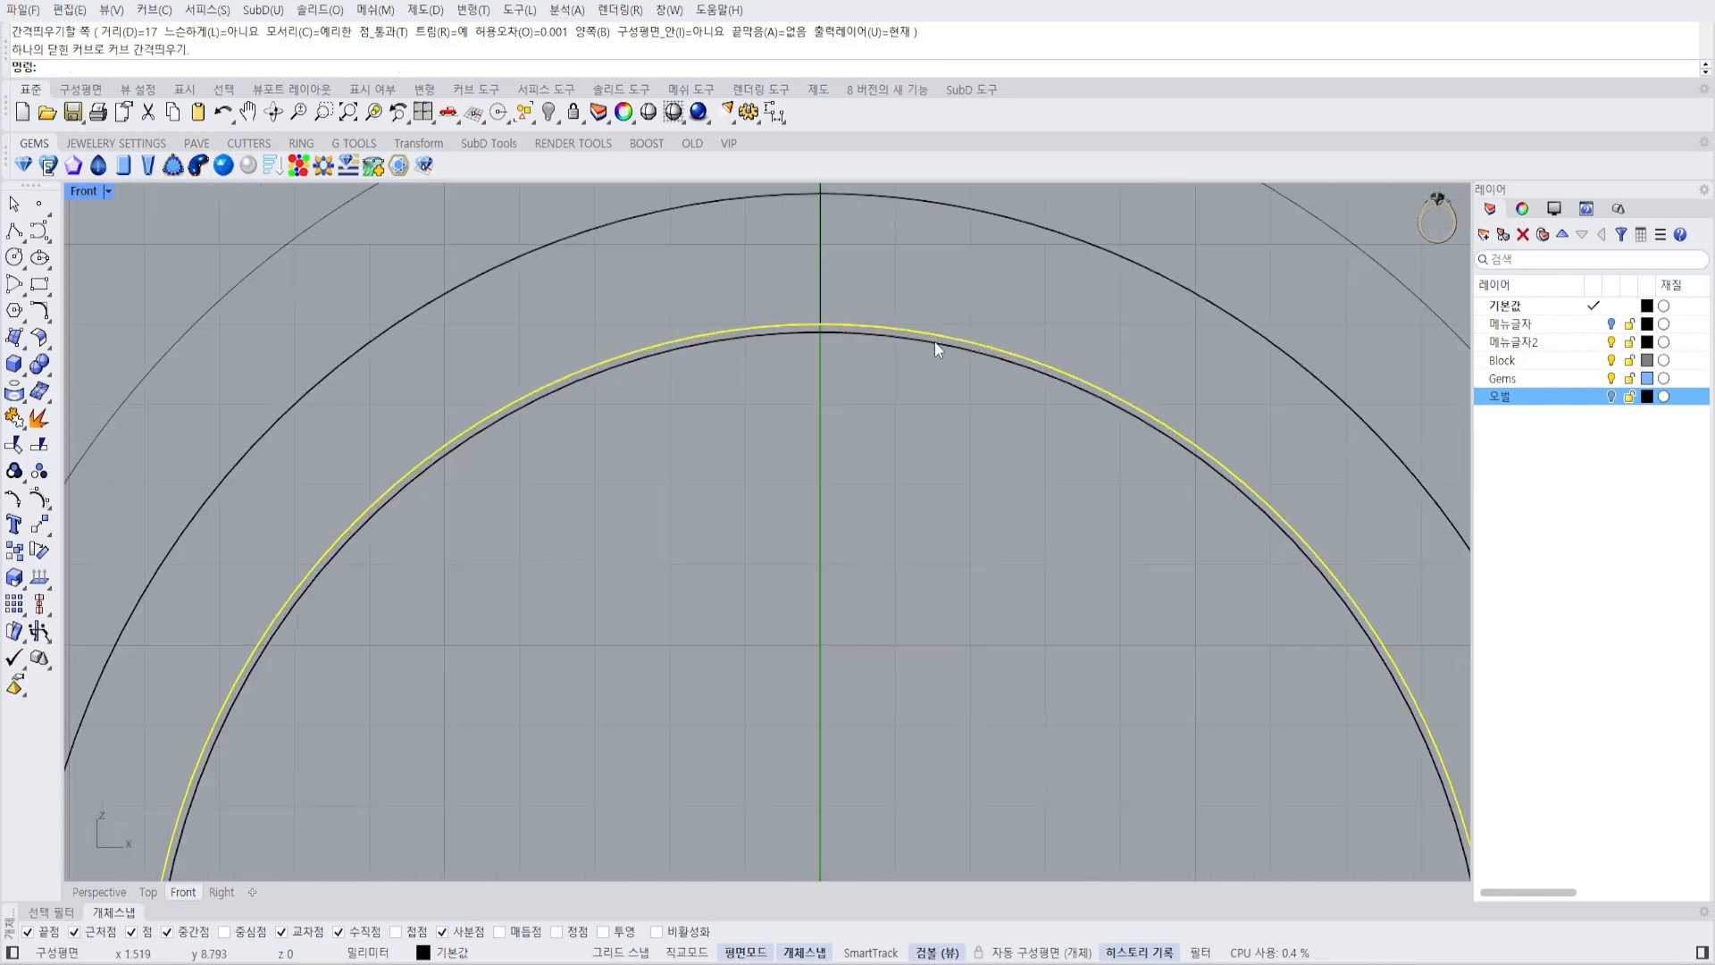
Clear the curve selection and return the Front view to shaded display.
key("Escape")
left_click(871, 326)
scroll(875, 327, "down", 6)
key("Escape")
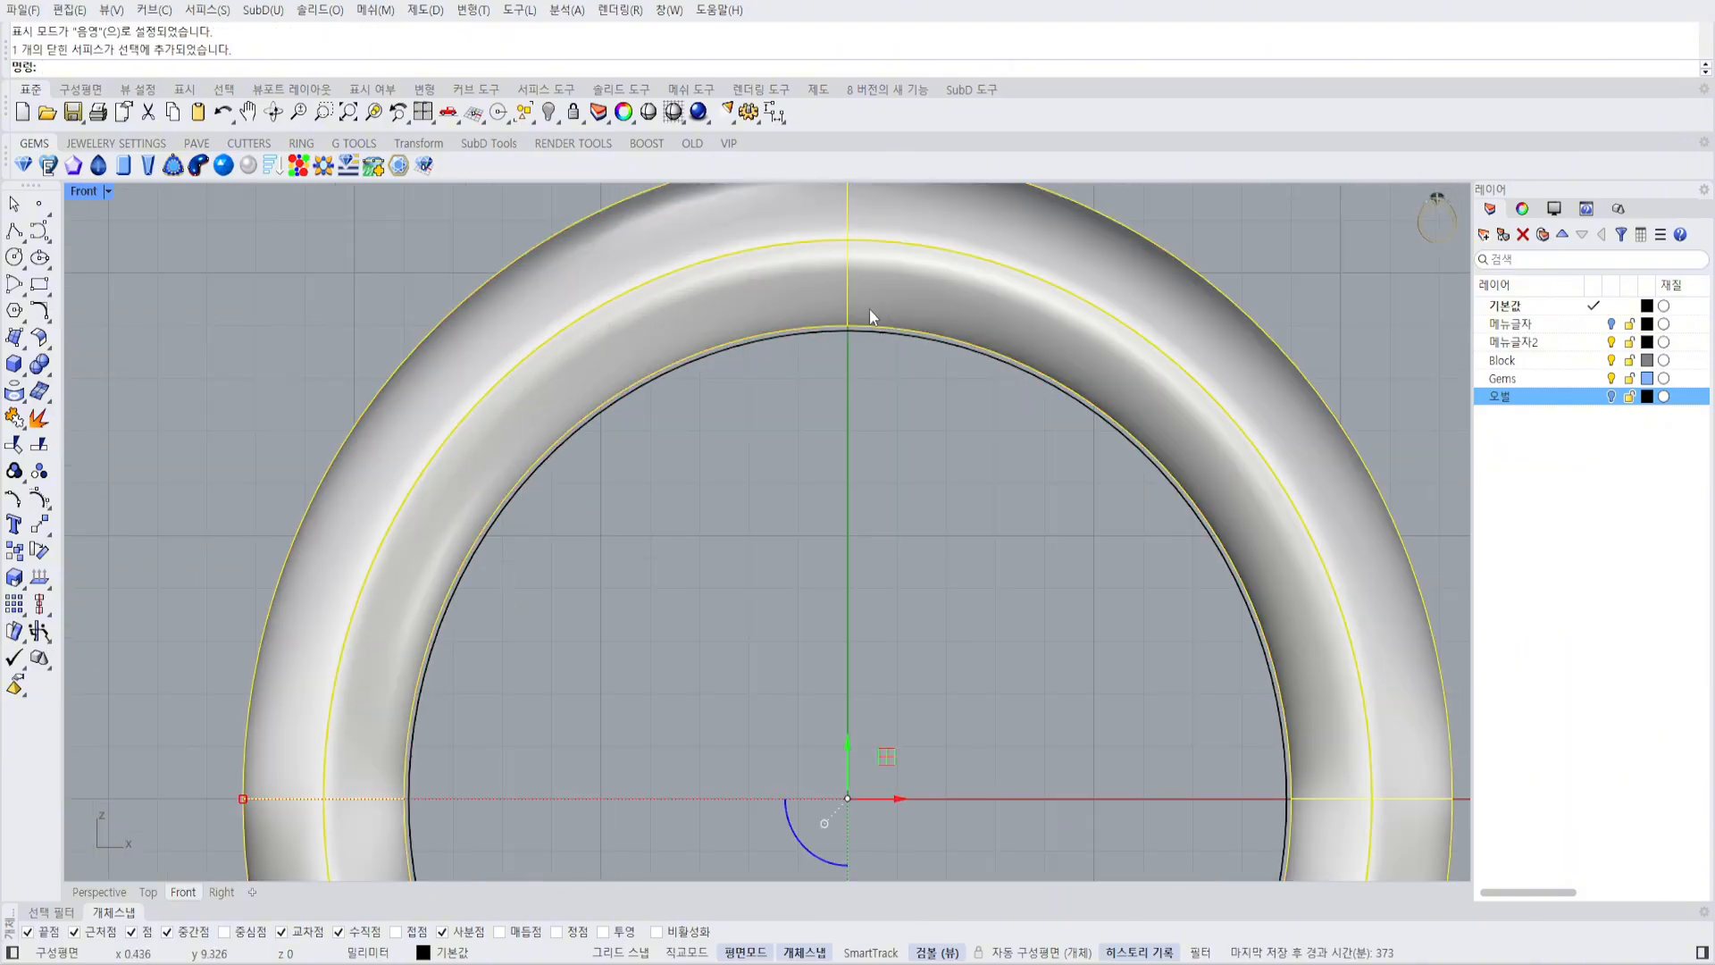
Try scaling the ring down slightly and uniformly towards the offset circle, and undo the scaling.
scroll(831, 329, "down", 4)
scroll(592, 568, "up", 3)
left_click_drag(481, 568, 485, 568, "shift")
scroll(716, 457, "down", 4)
scroll(919, 375, "up", 2)
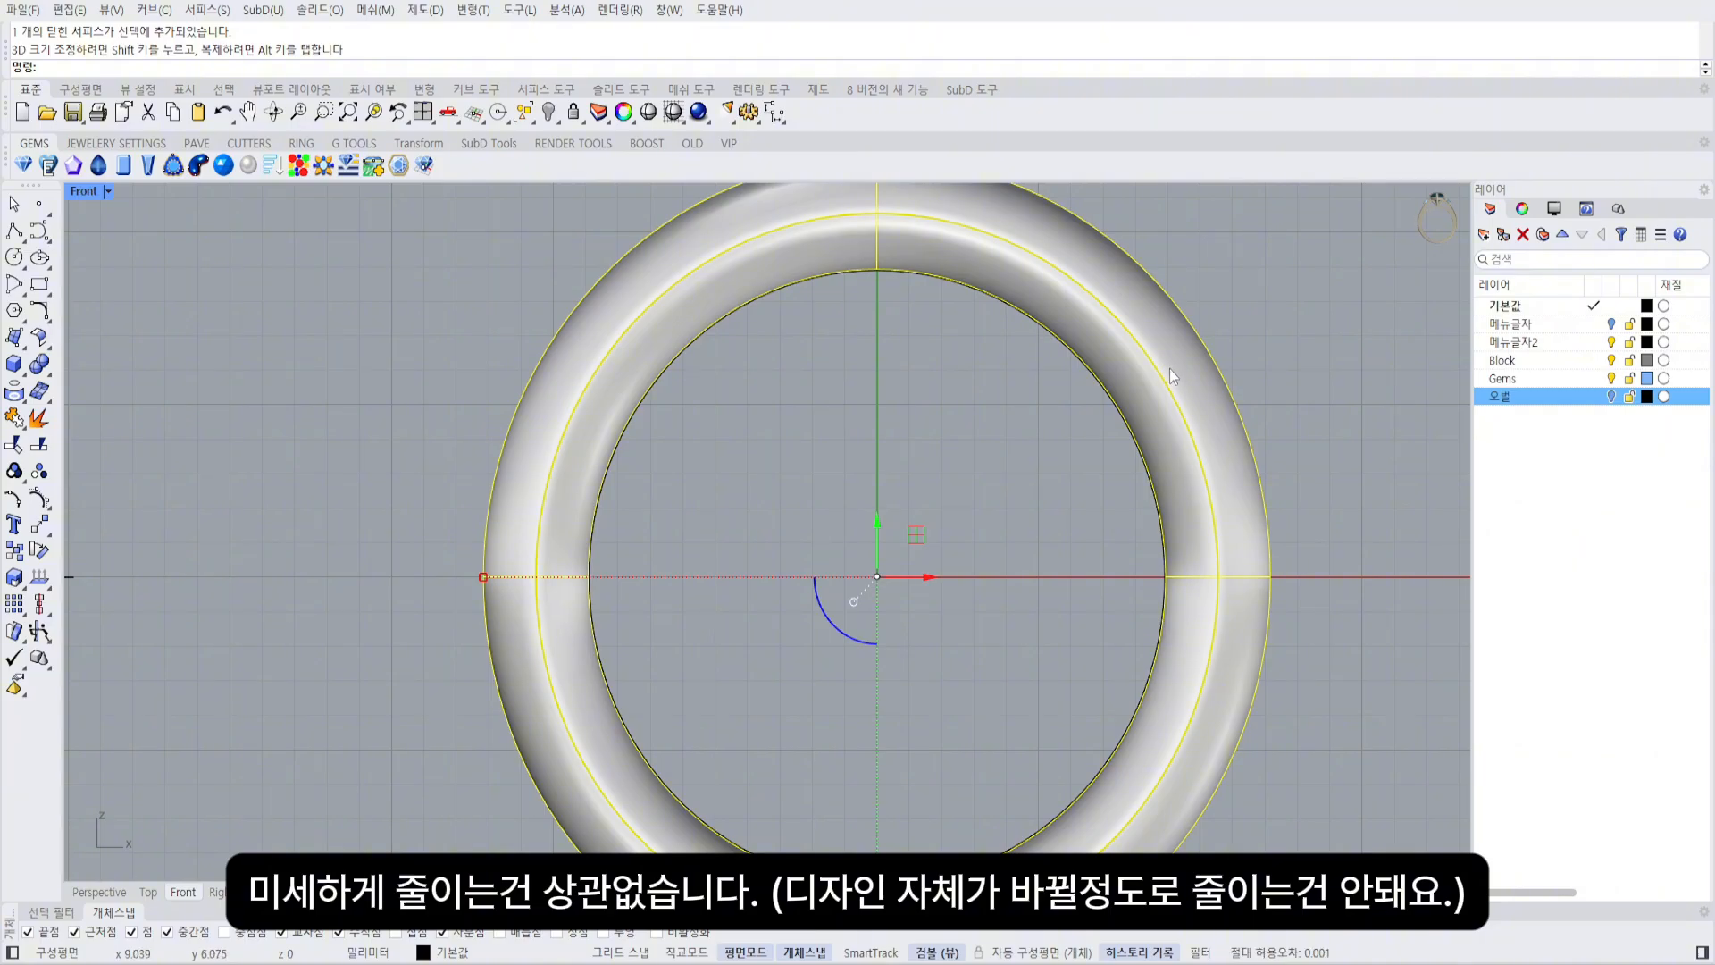
key("ctrl+z")
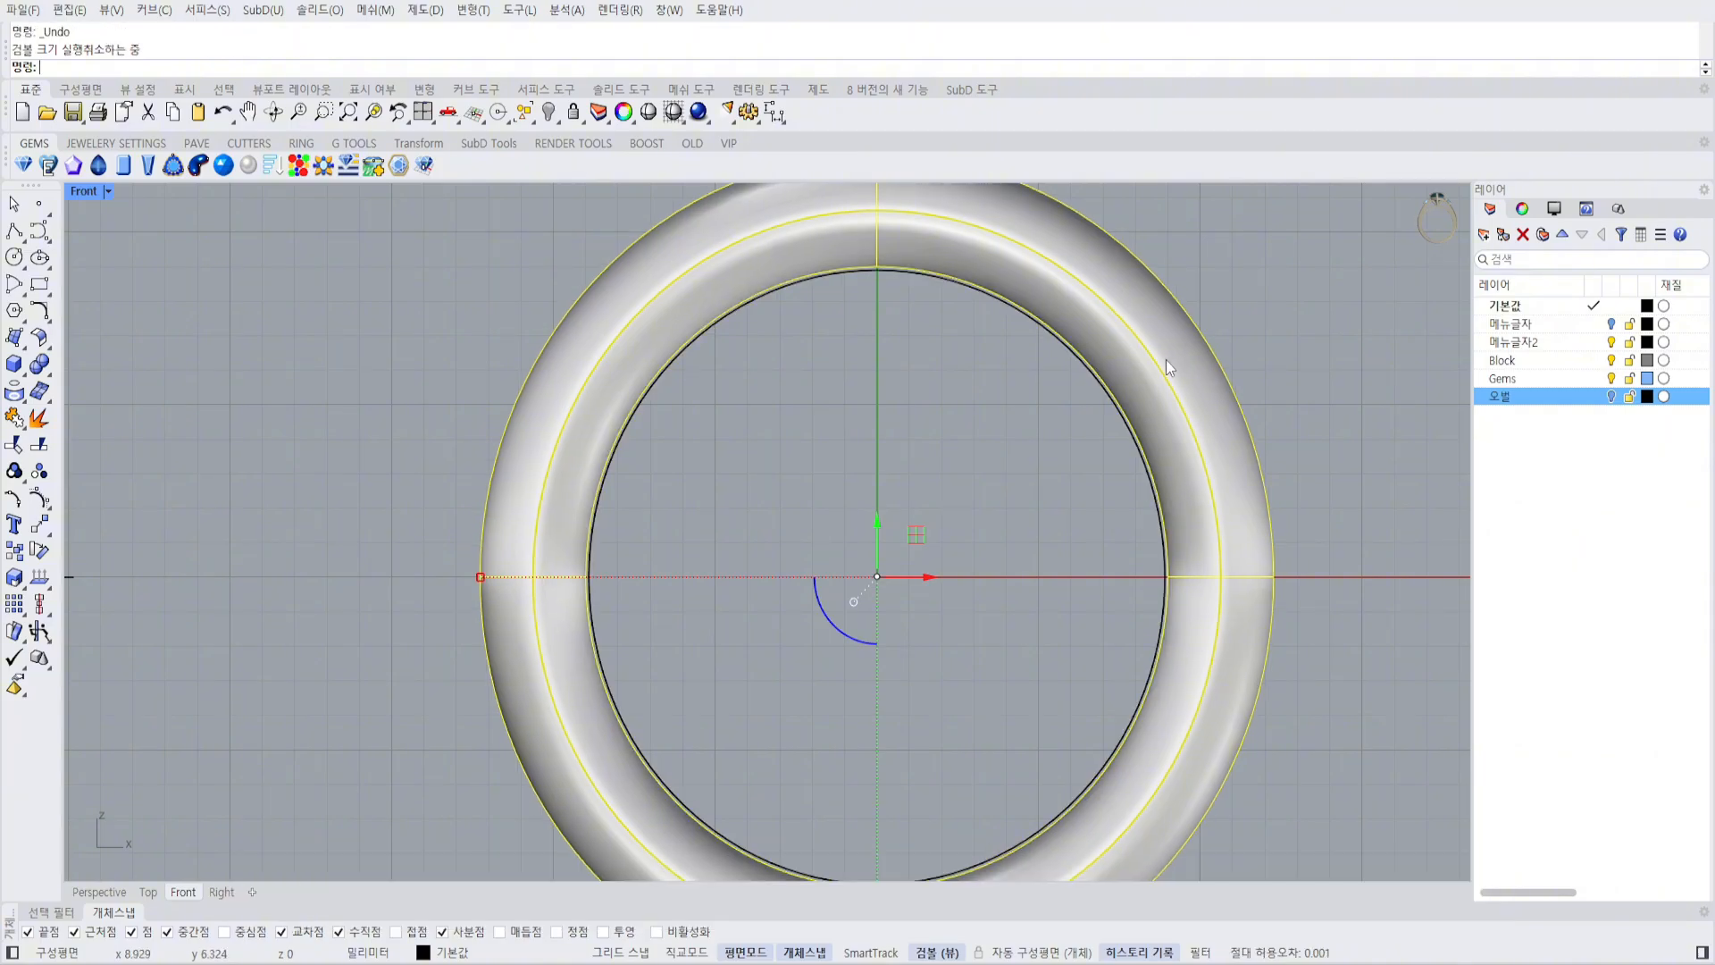
Start a cage edit on the ring surface, using its bounding box and the construction plane coordinate system.
left_click(1128, 408)
scroll(811, 270, "up", 5)
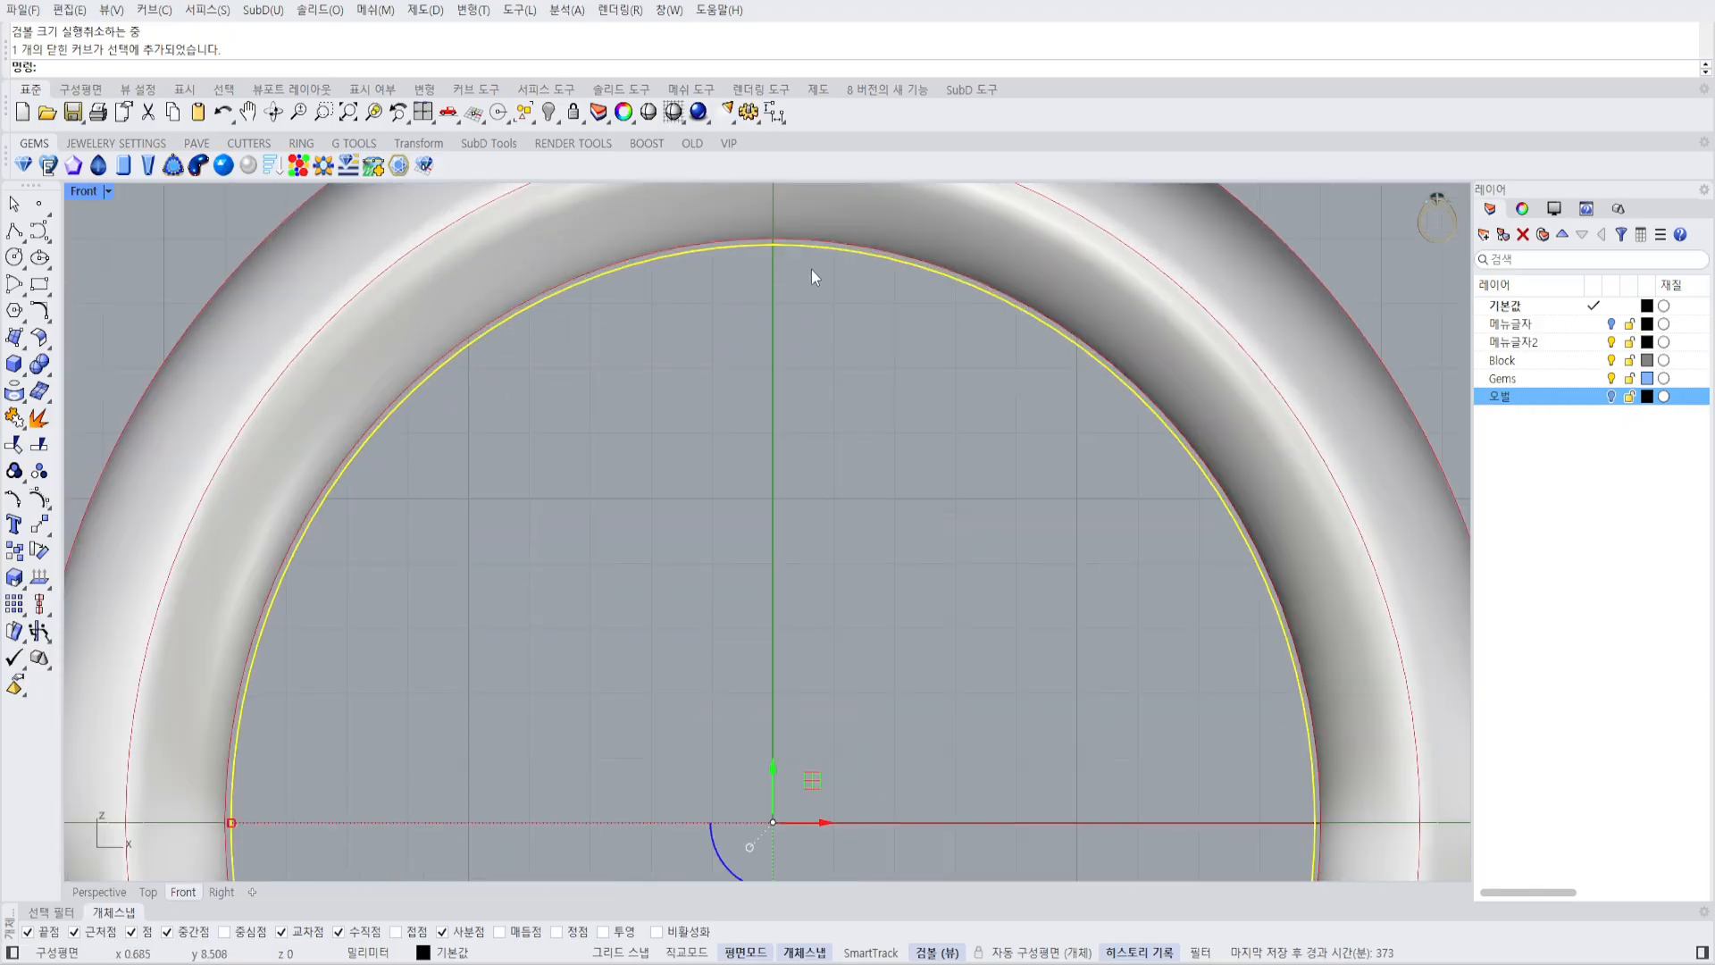
scroll(757, 236, "down", 6)
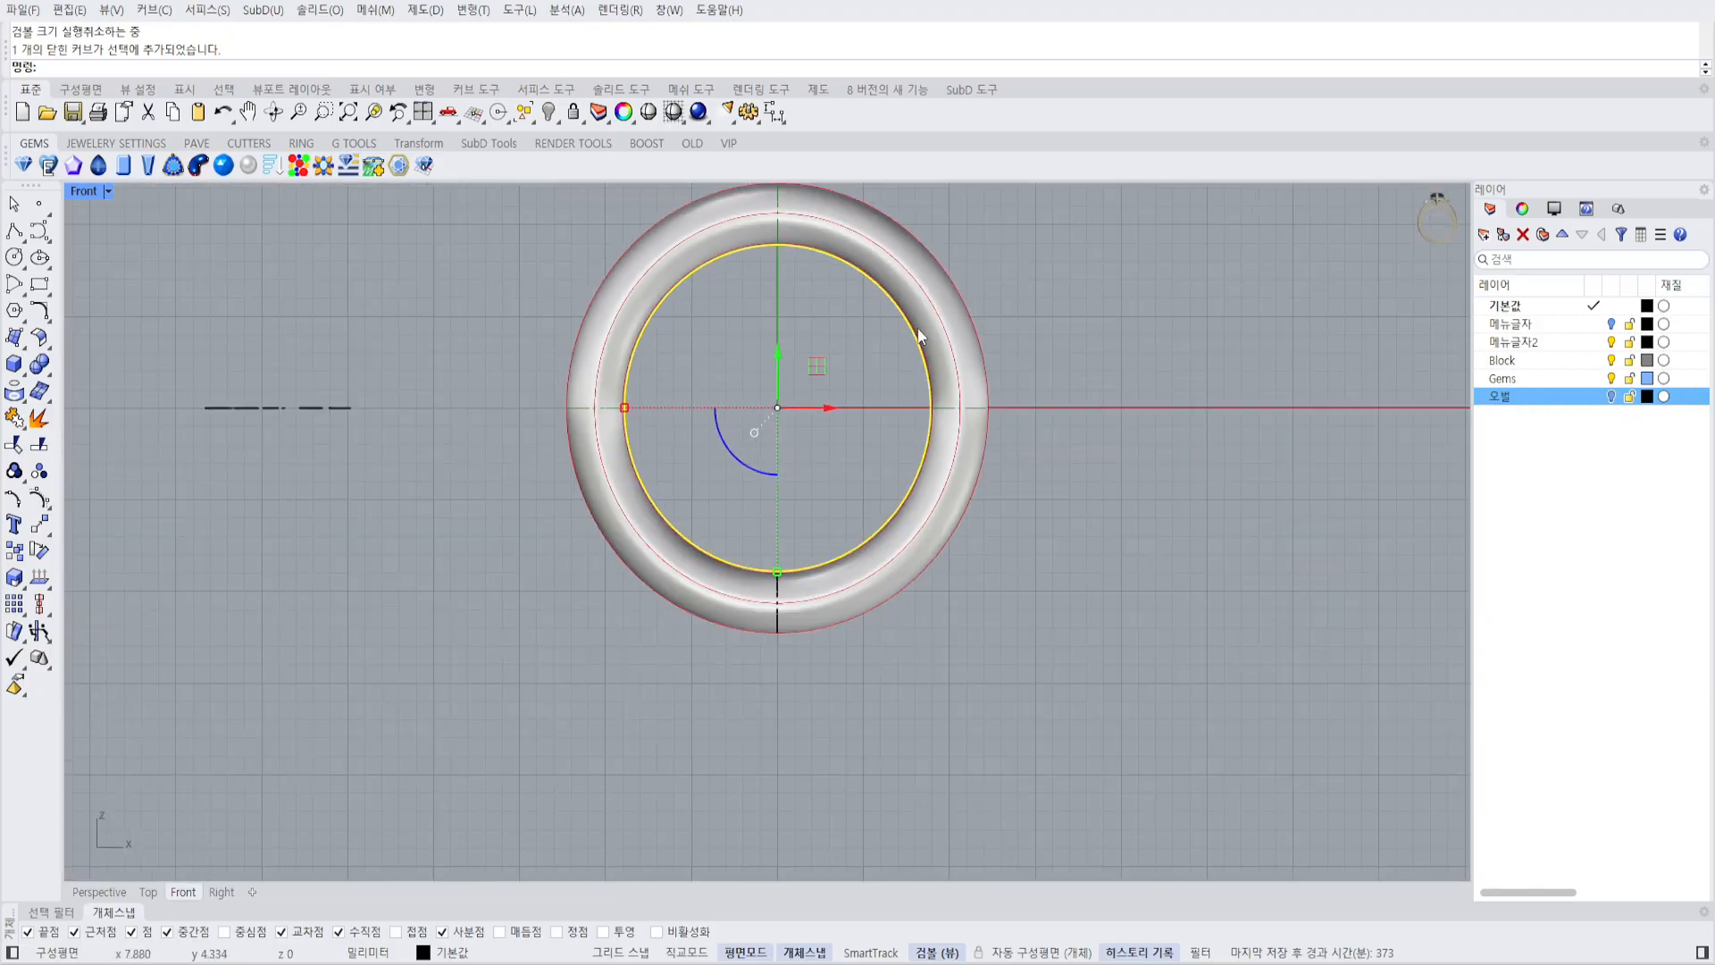
left_click(968, 334)
scroll(1010, 404, "up", 1)
left_click(14, 631)
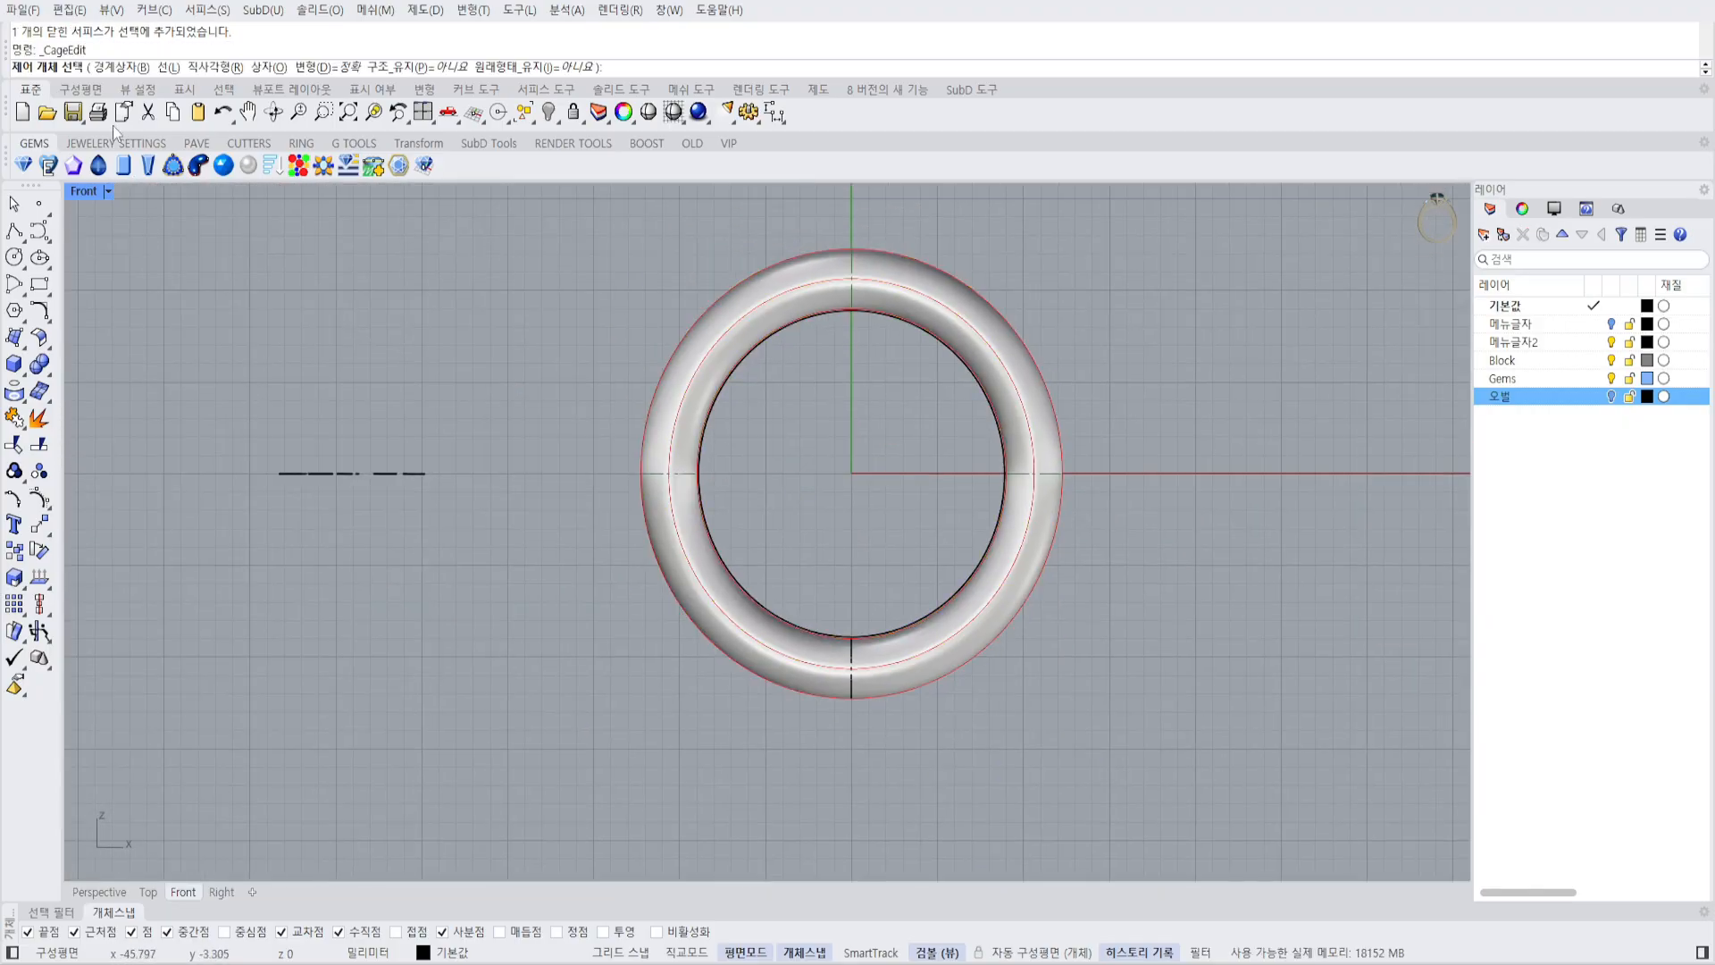
left_click(138, 69)
left_click(126, 69)
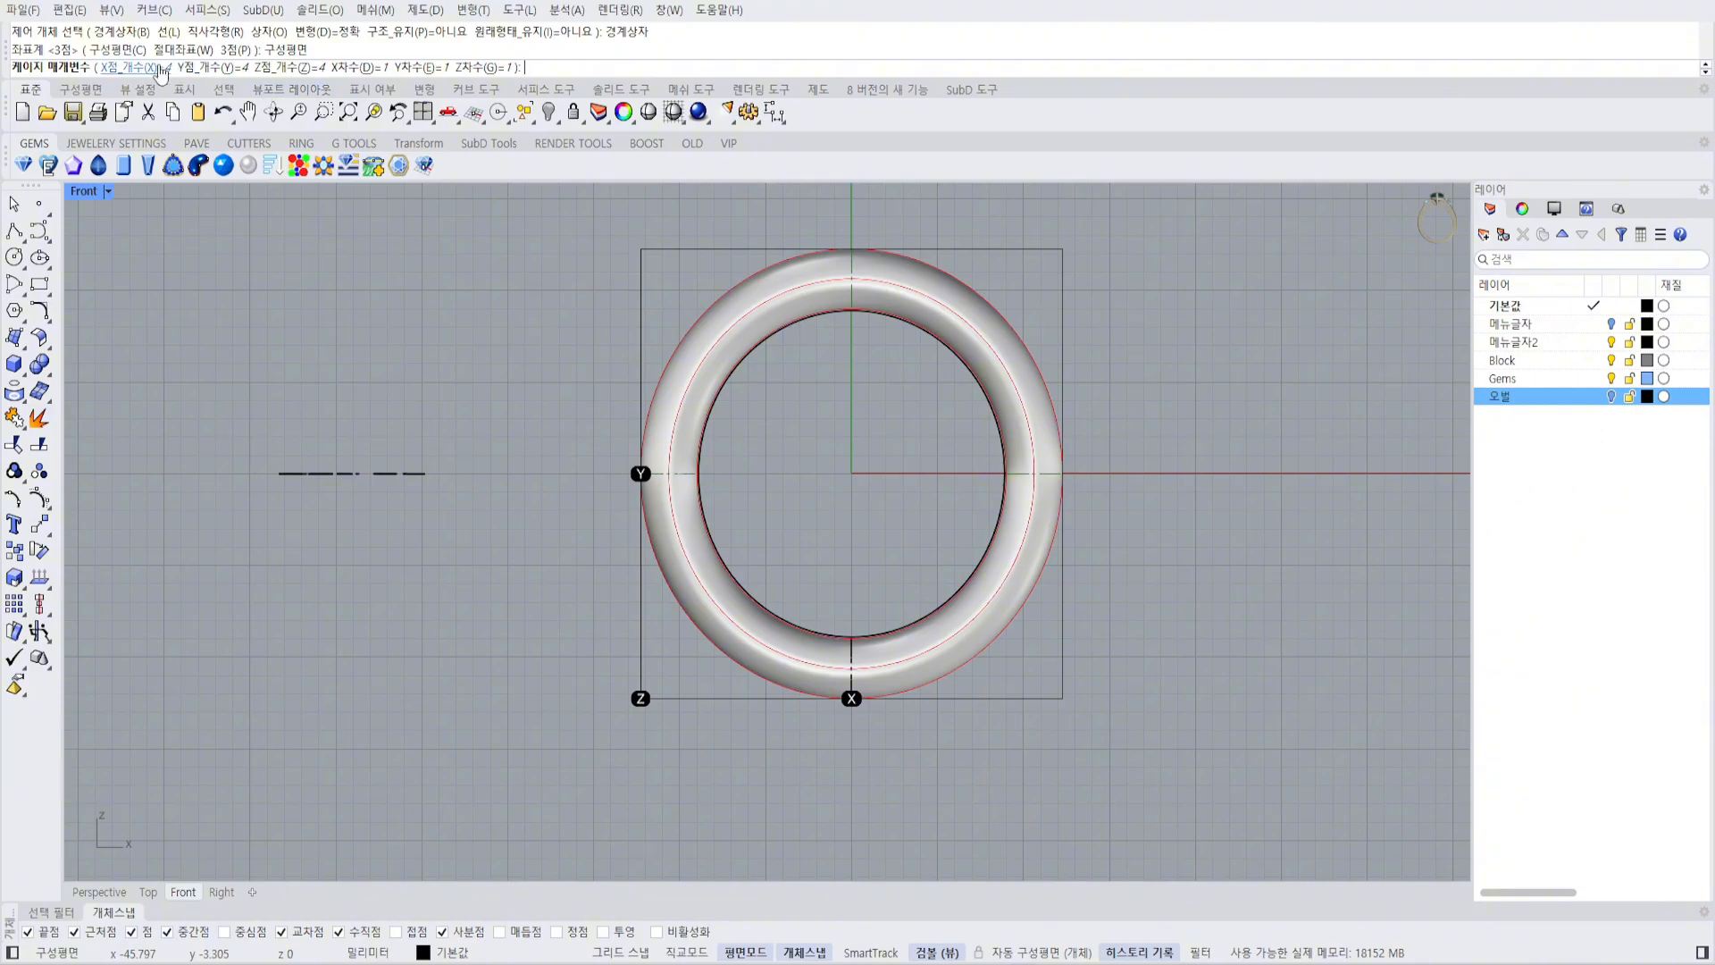
Set the cage's X, Y and Z point counts to 7 and create the cage with the global edit region.
left_click(161, 69)
type("7")
key("Return")
left_click(208, 69)
type("7")
key("Return")
left_click(284, 69)
type("7")
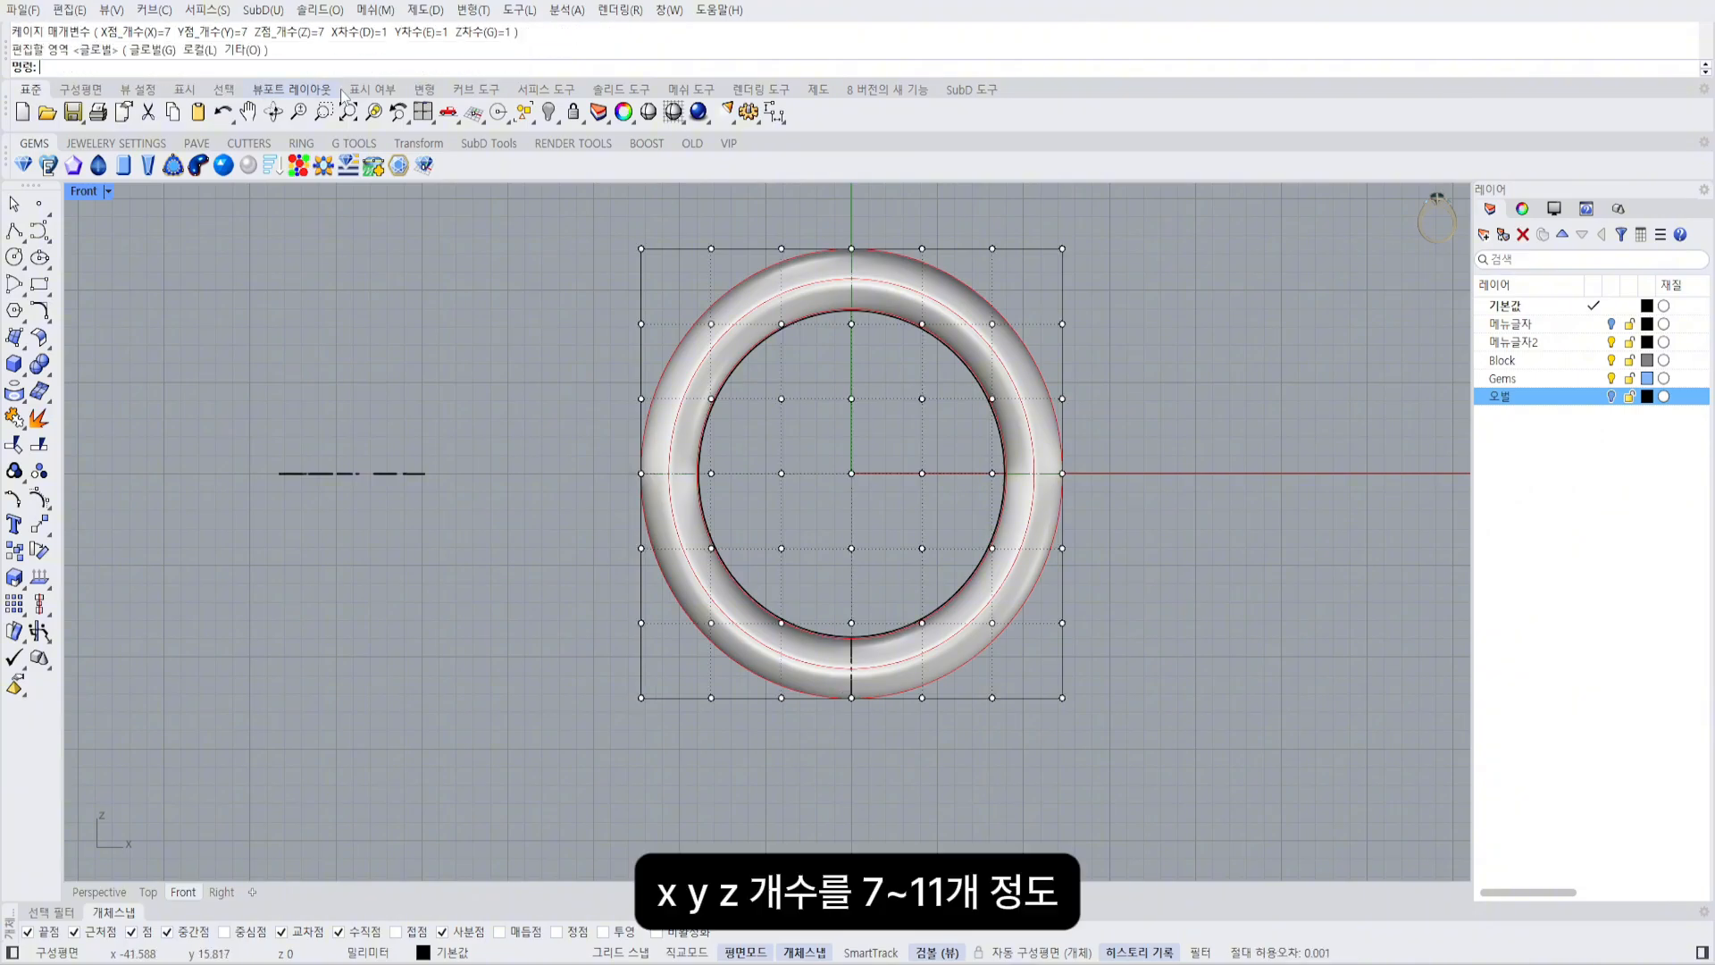
Delete the cage and start a new bounding-box cage edit on the ring with construction plane coordinates.
left_click(769, 252)
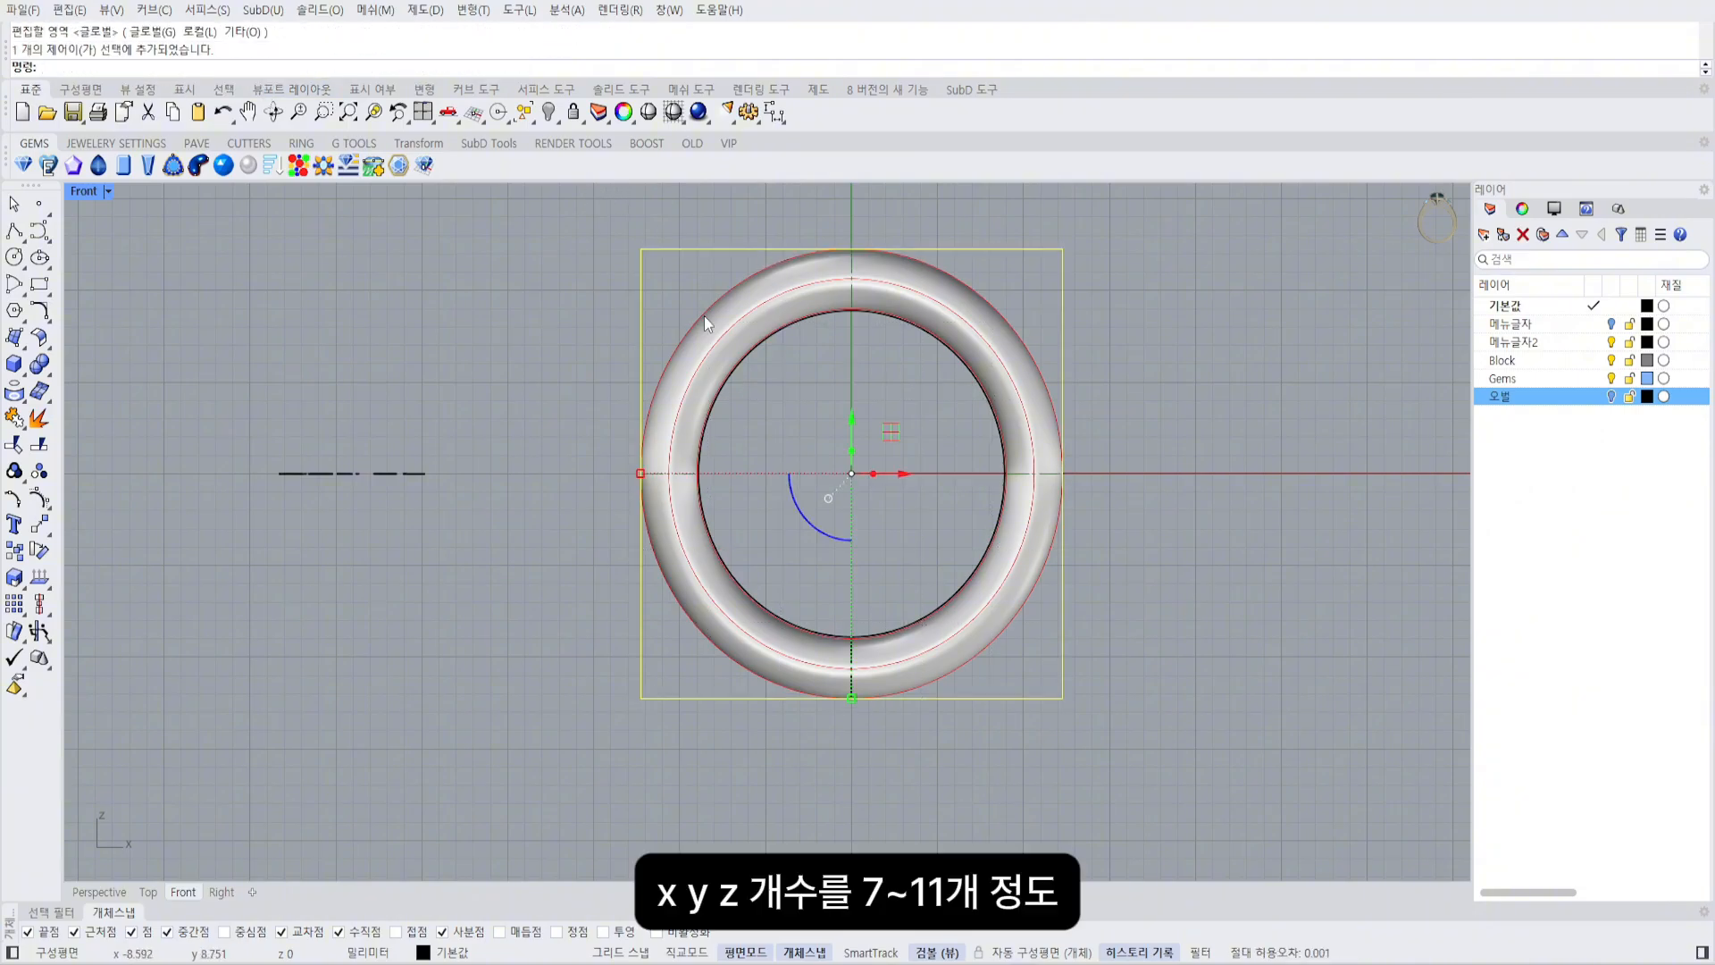
key("Delete")
left_click(704, 315)
left_click(49, 542)
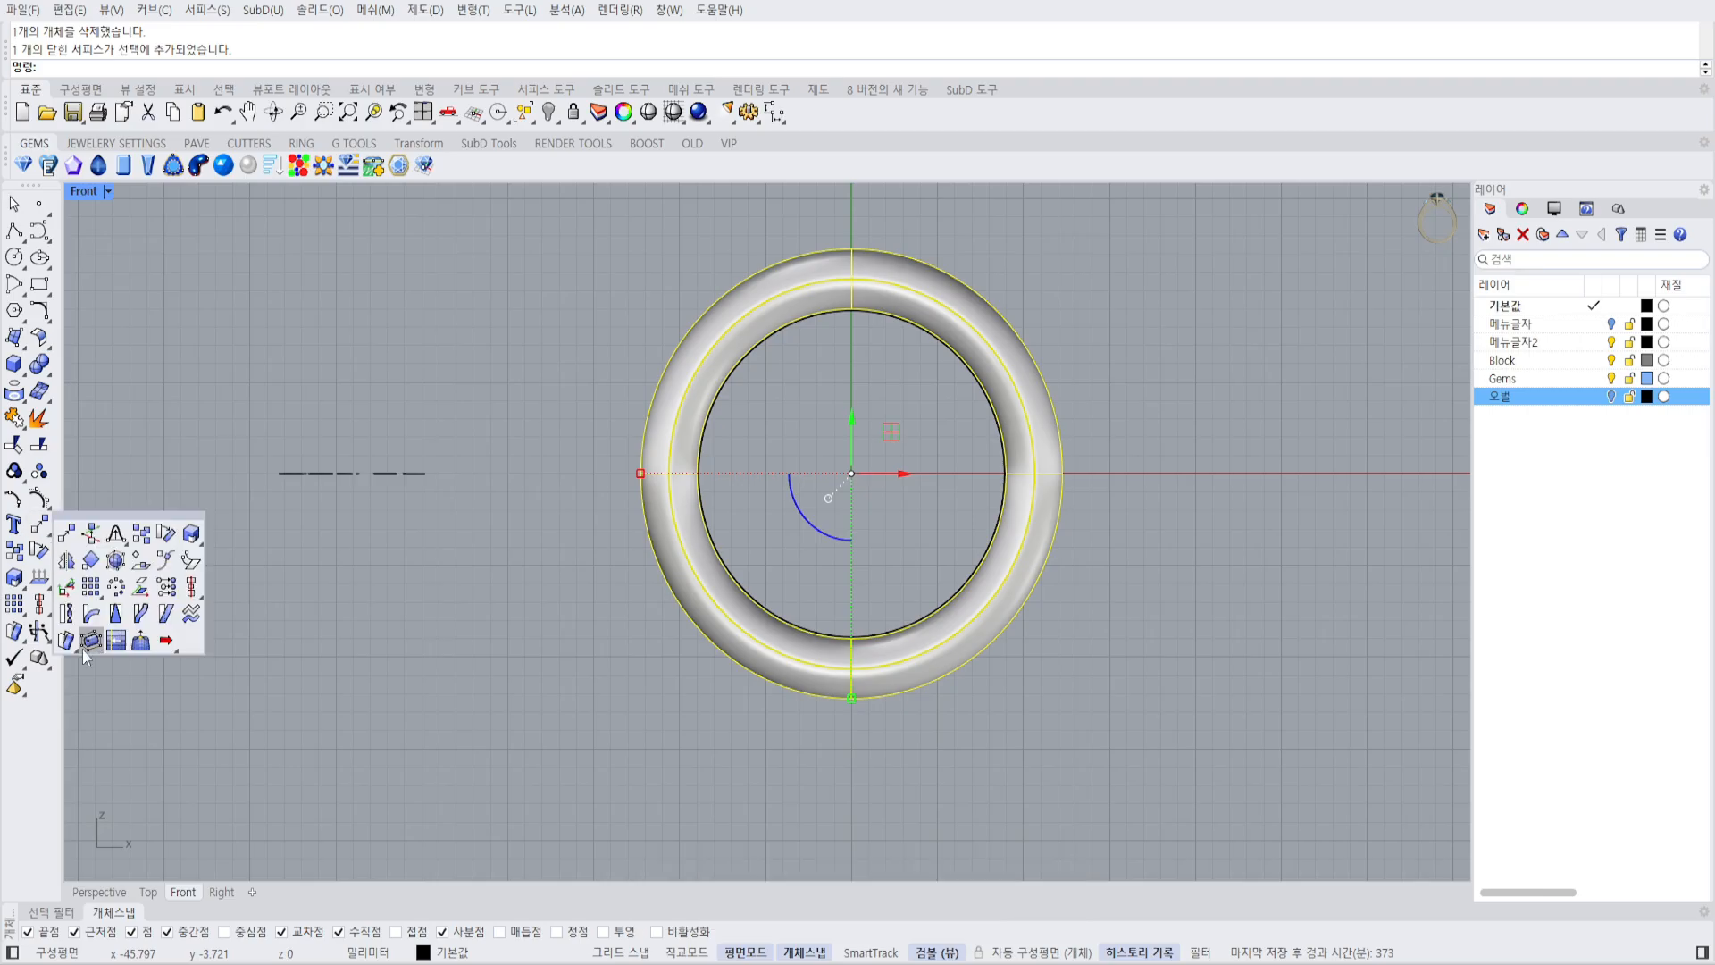
left_click(97, 641)
left_click(130, 67)
key("Return")
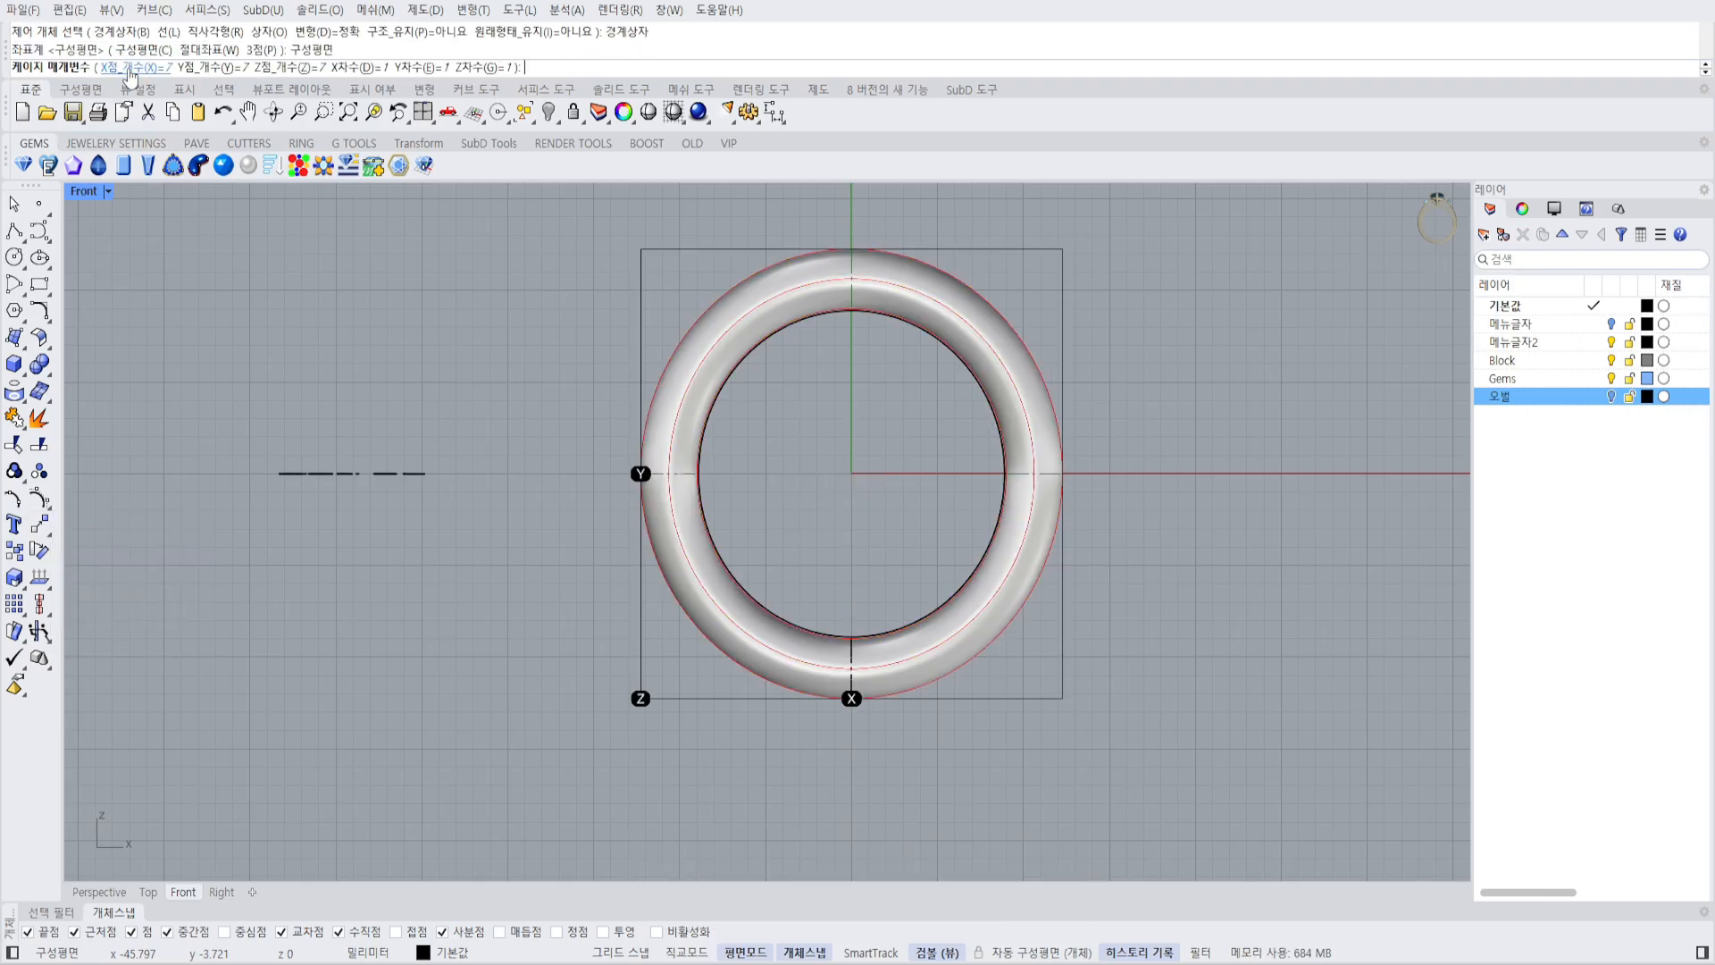
Set the cage's X, Y and Z degrees to 3 and create it with the global edit region.
left_click(409, 68)
type("3")
key("Return")
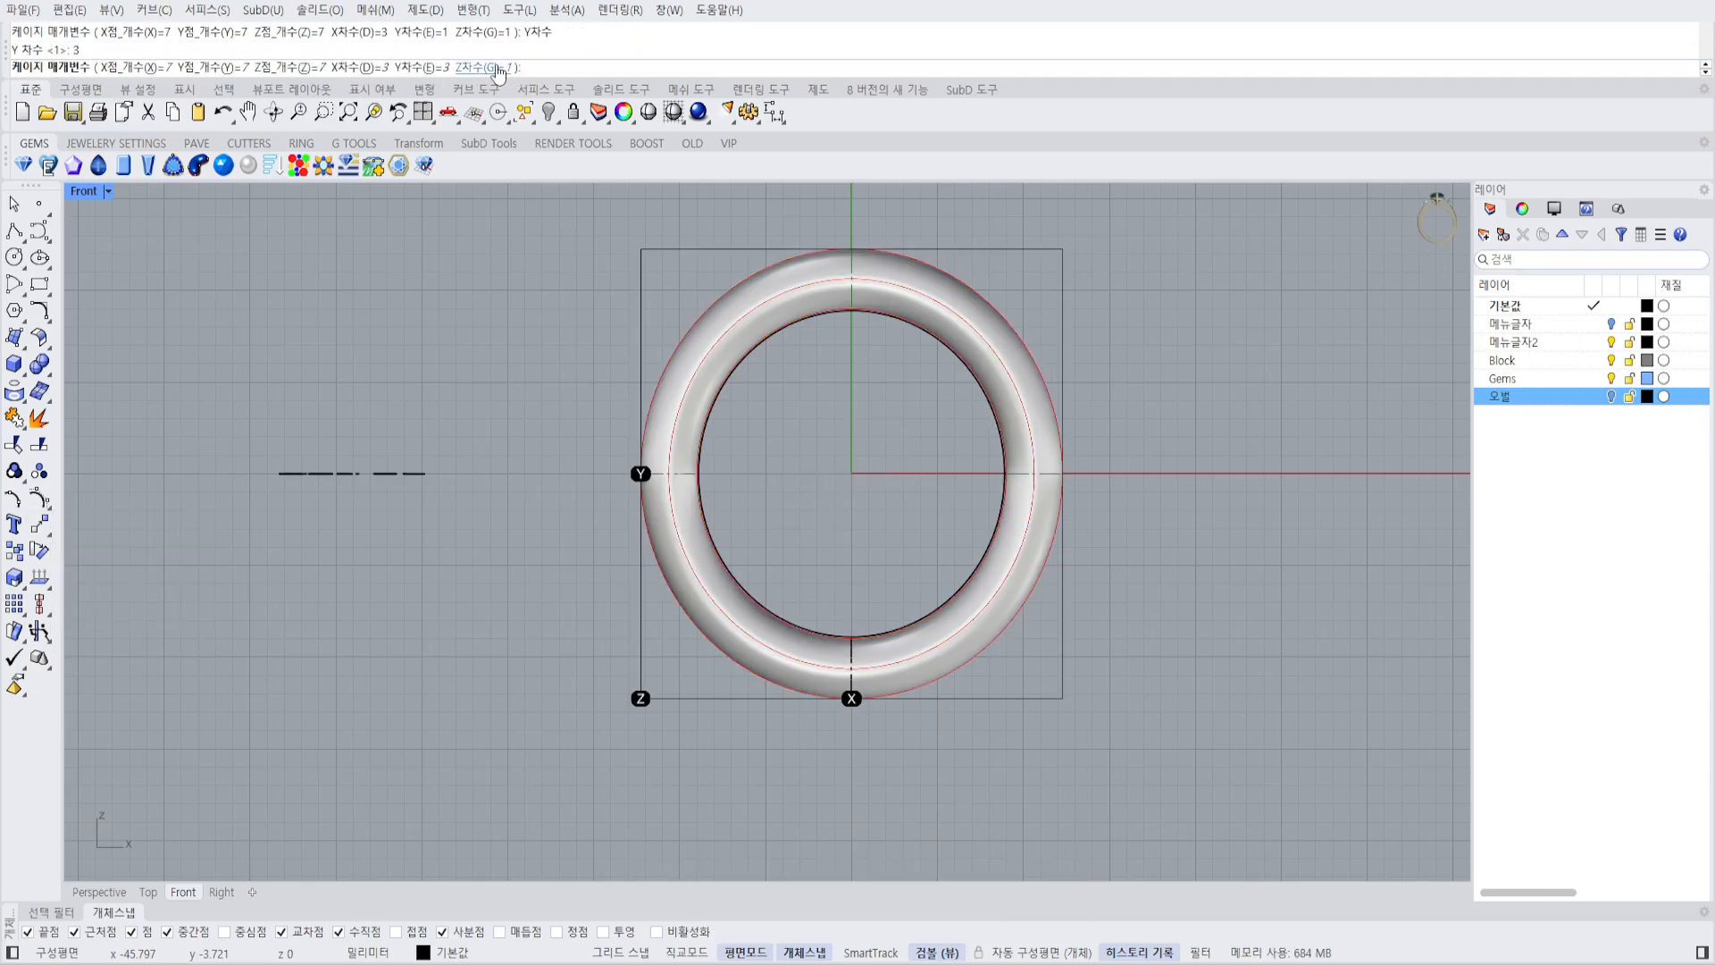
left_click(490, 68)
type("3")
key("Return")
key("Return")
key("Return")
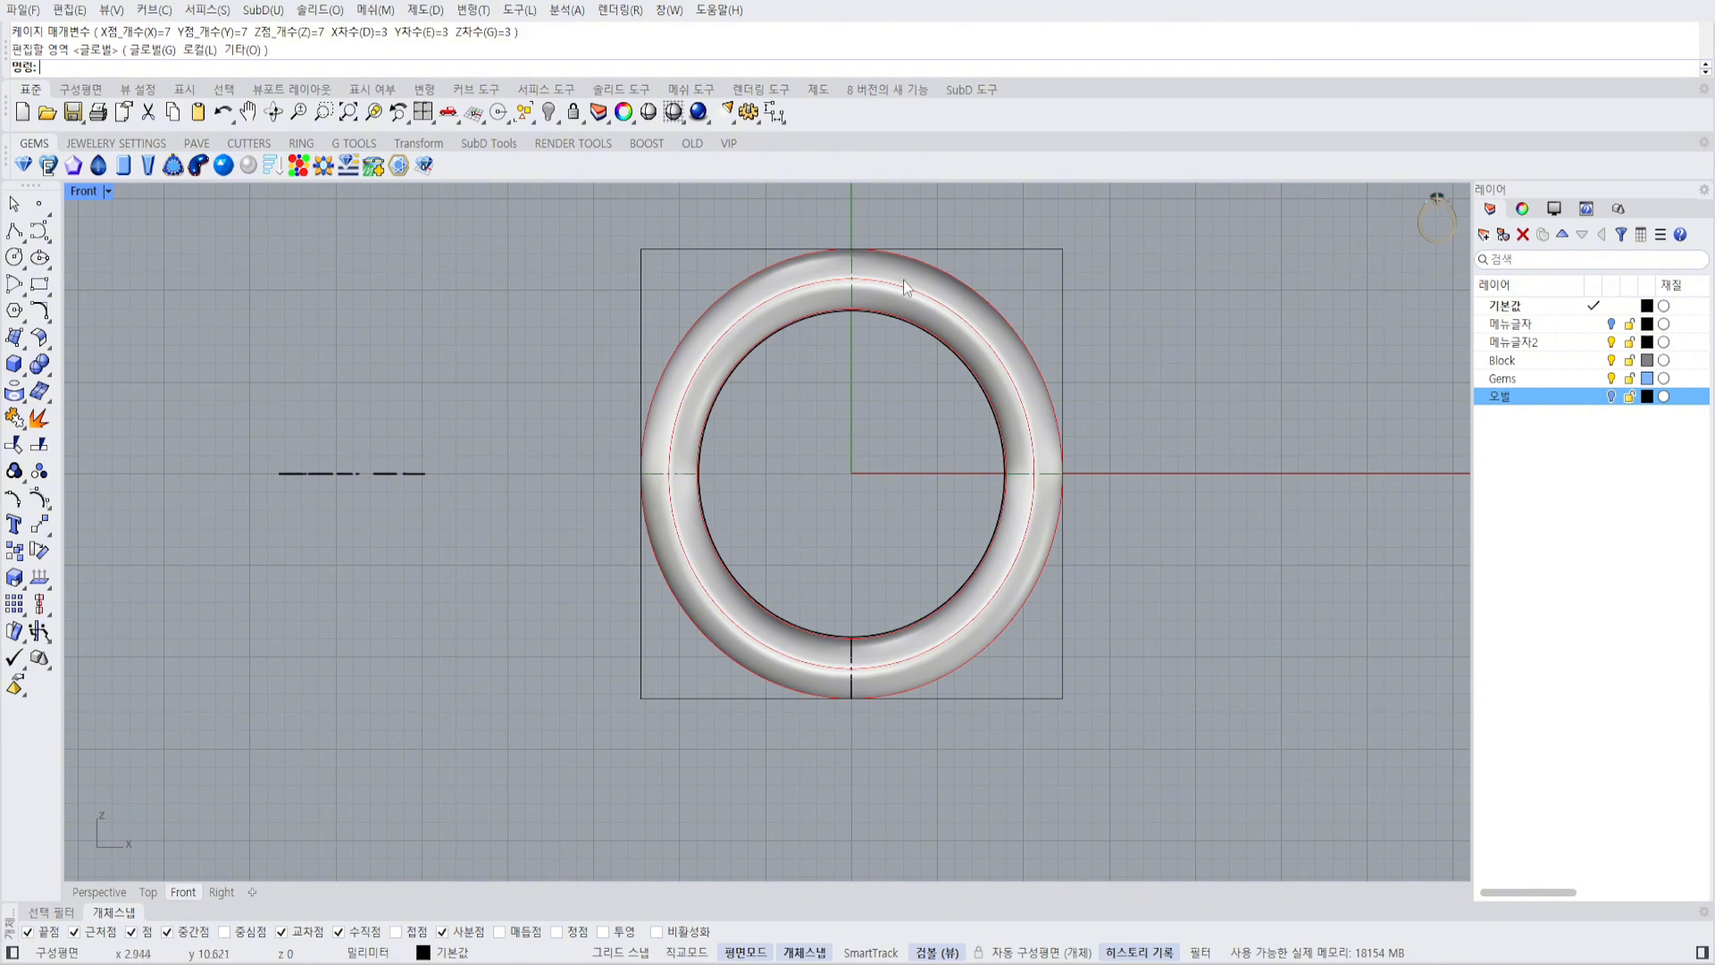
Turn on the cage points, try moving the two lowest rows slightly in the vertical direction, and undo the move.
key("ctrl+a")
scroll(903, 281, "up", 4)
scroll(1116, 268, "down", 3)
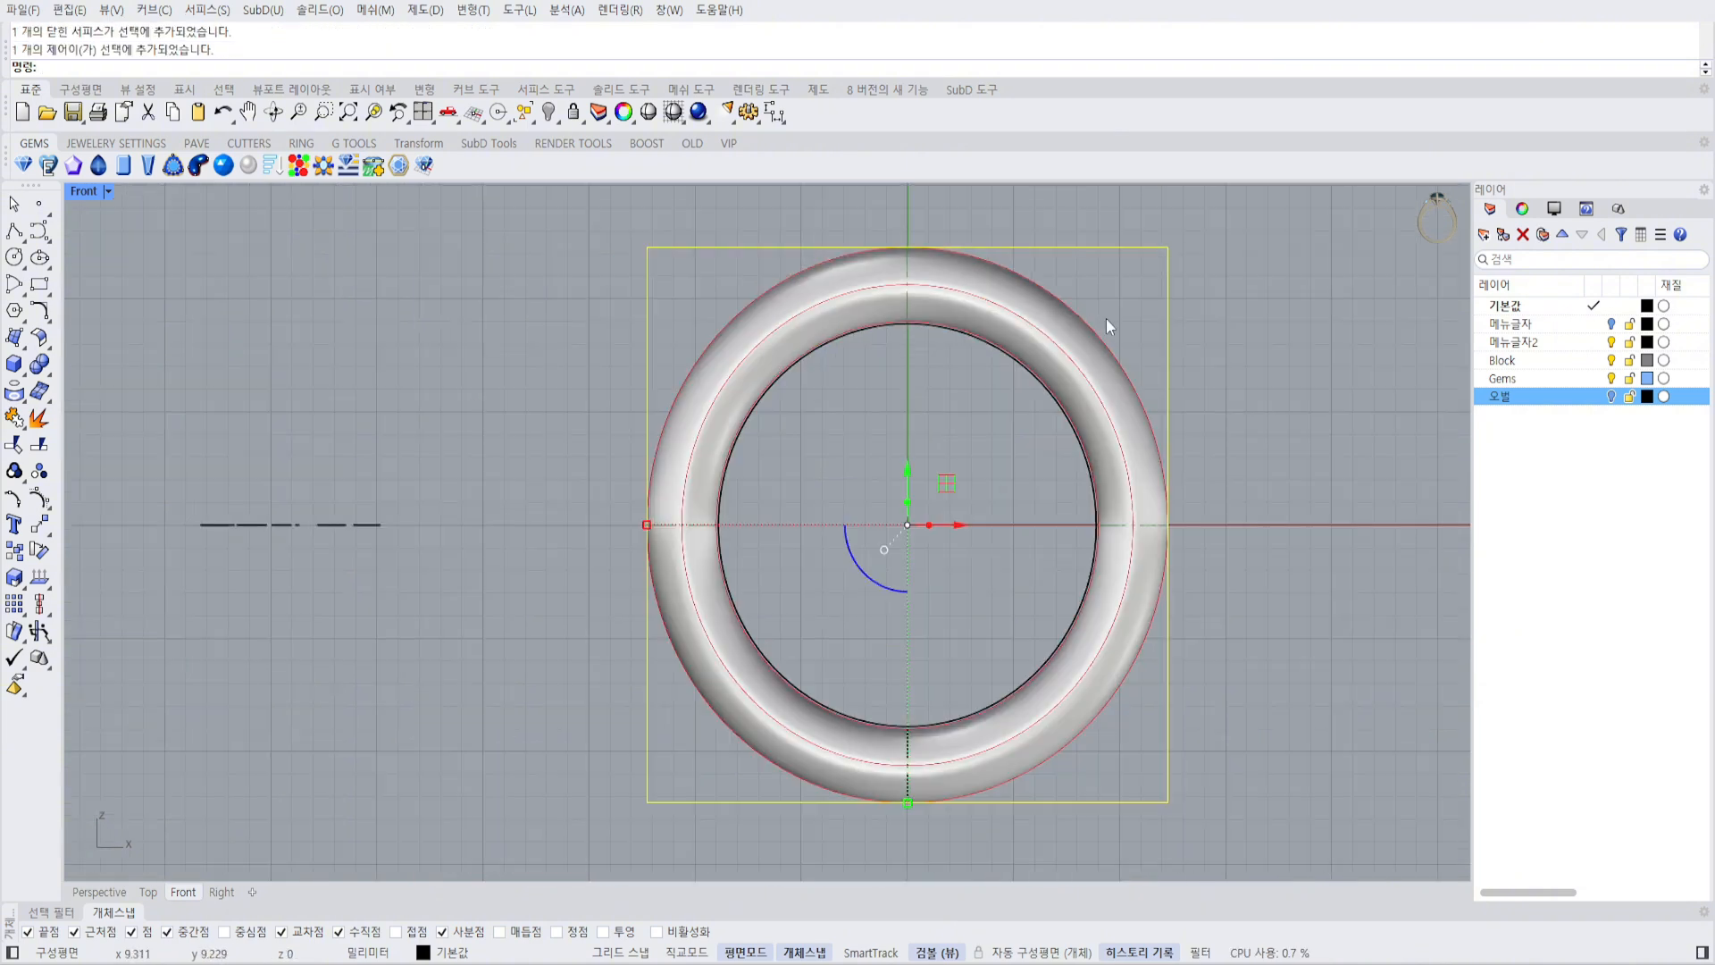
key("F10")
left_click_drag(520, 686, 1324, 871)
scroll(937, 723, "up", 4)
left_click_drag(866, 732, 863, 740)
key("ctrl+z")
scroll(875, 804, "down", 4)
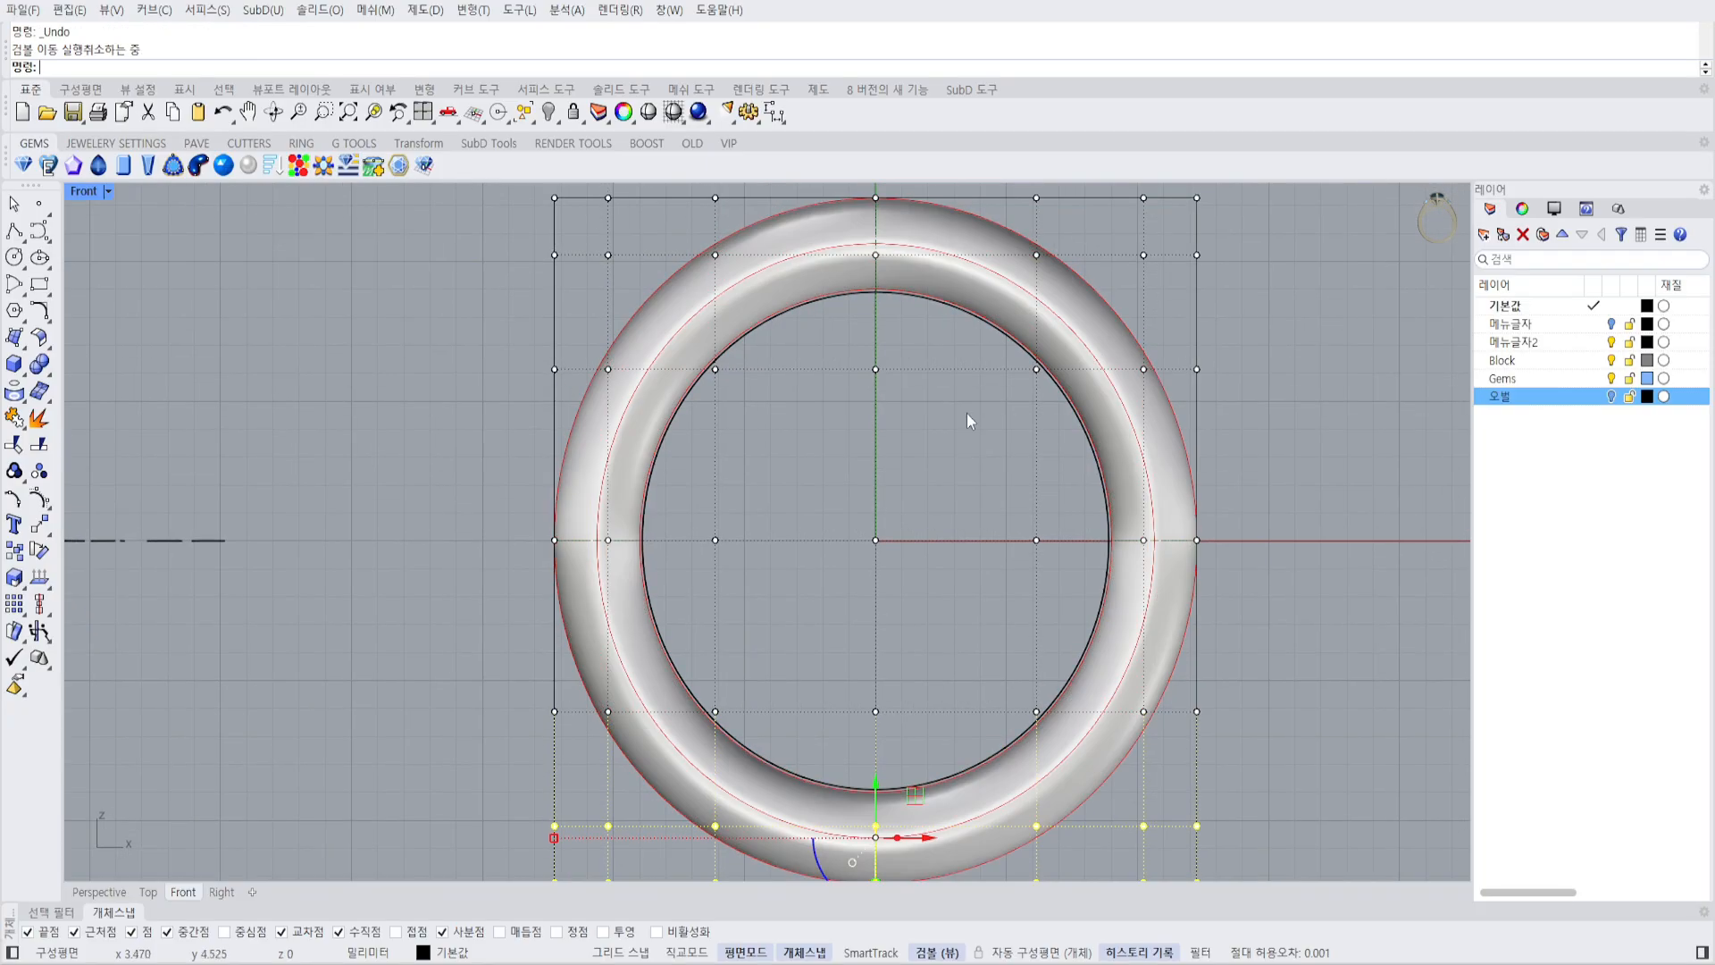
Move the whole cage slightly downward so the ring's top inner edge meets the offset circle.
scroll(911, 268, "up", 3)
scroll(935, 340, "down", 2)
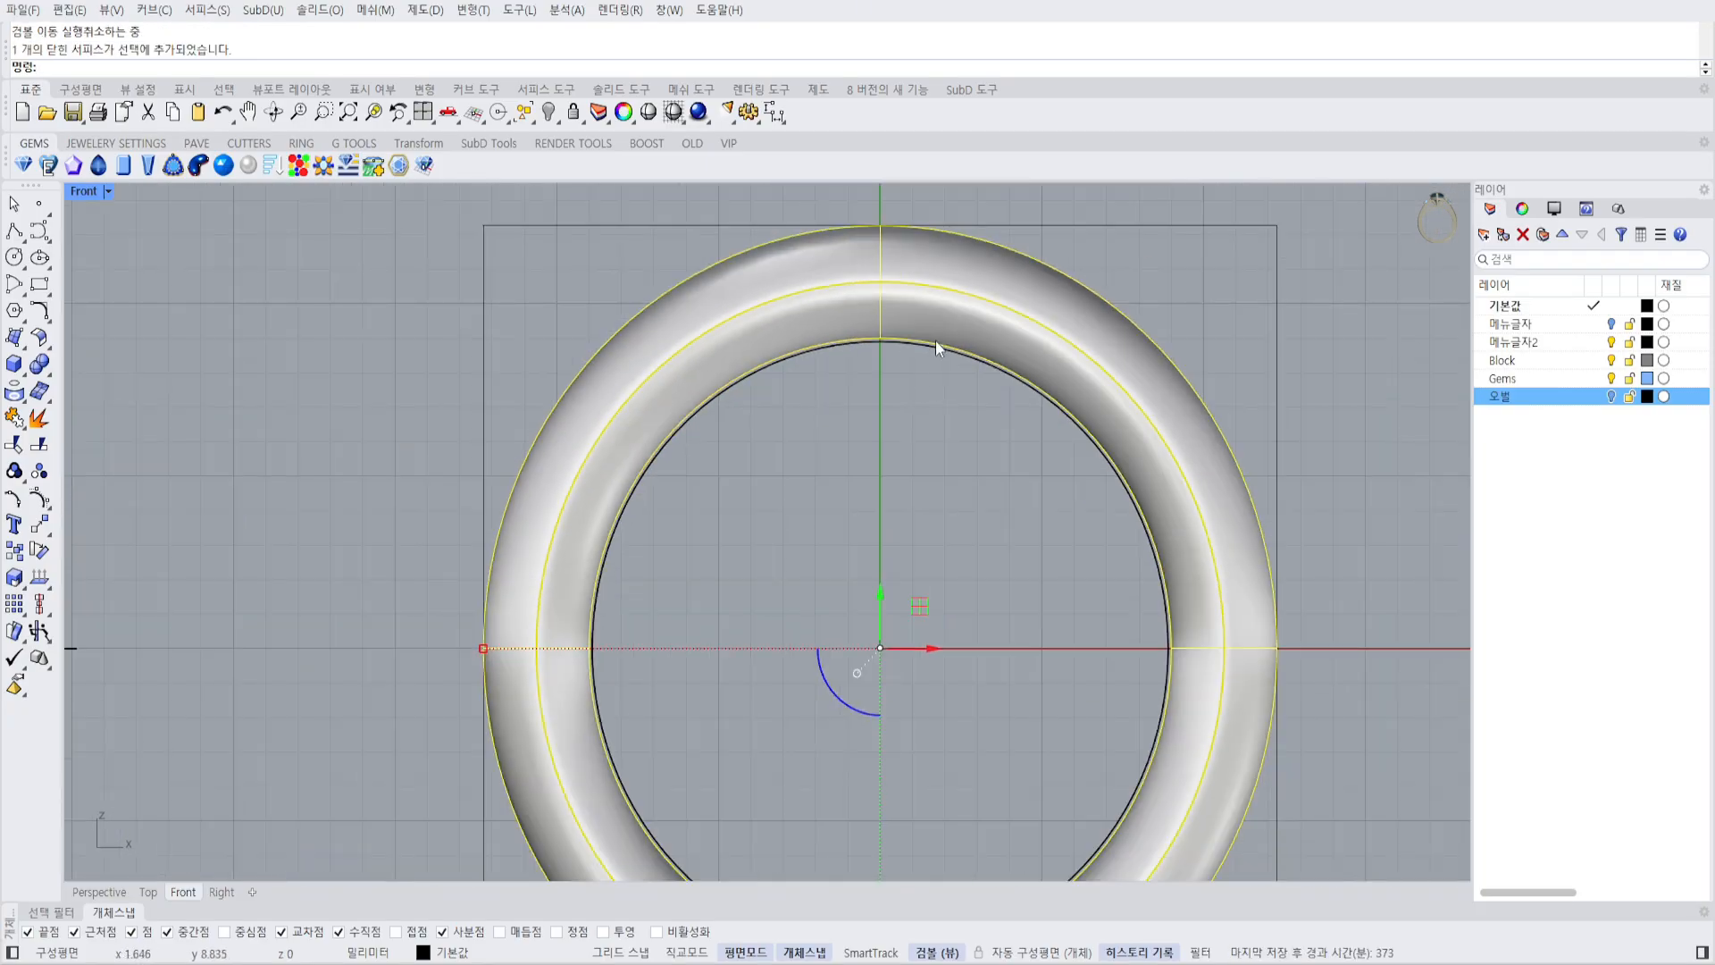
key("ctrl+a")
scroll(844, 443, "up", 3)
left_click_drag(861, 759, 829, 357)
scroll(870, 350, "down", 4)
scroll(888, 699, "up", 3)
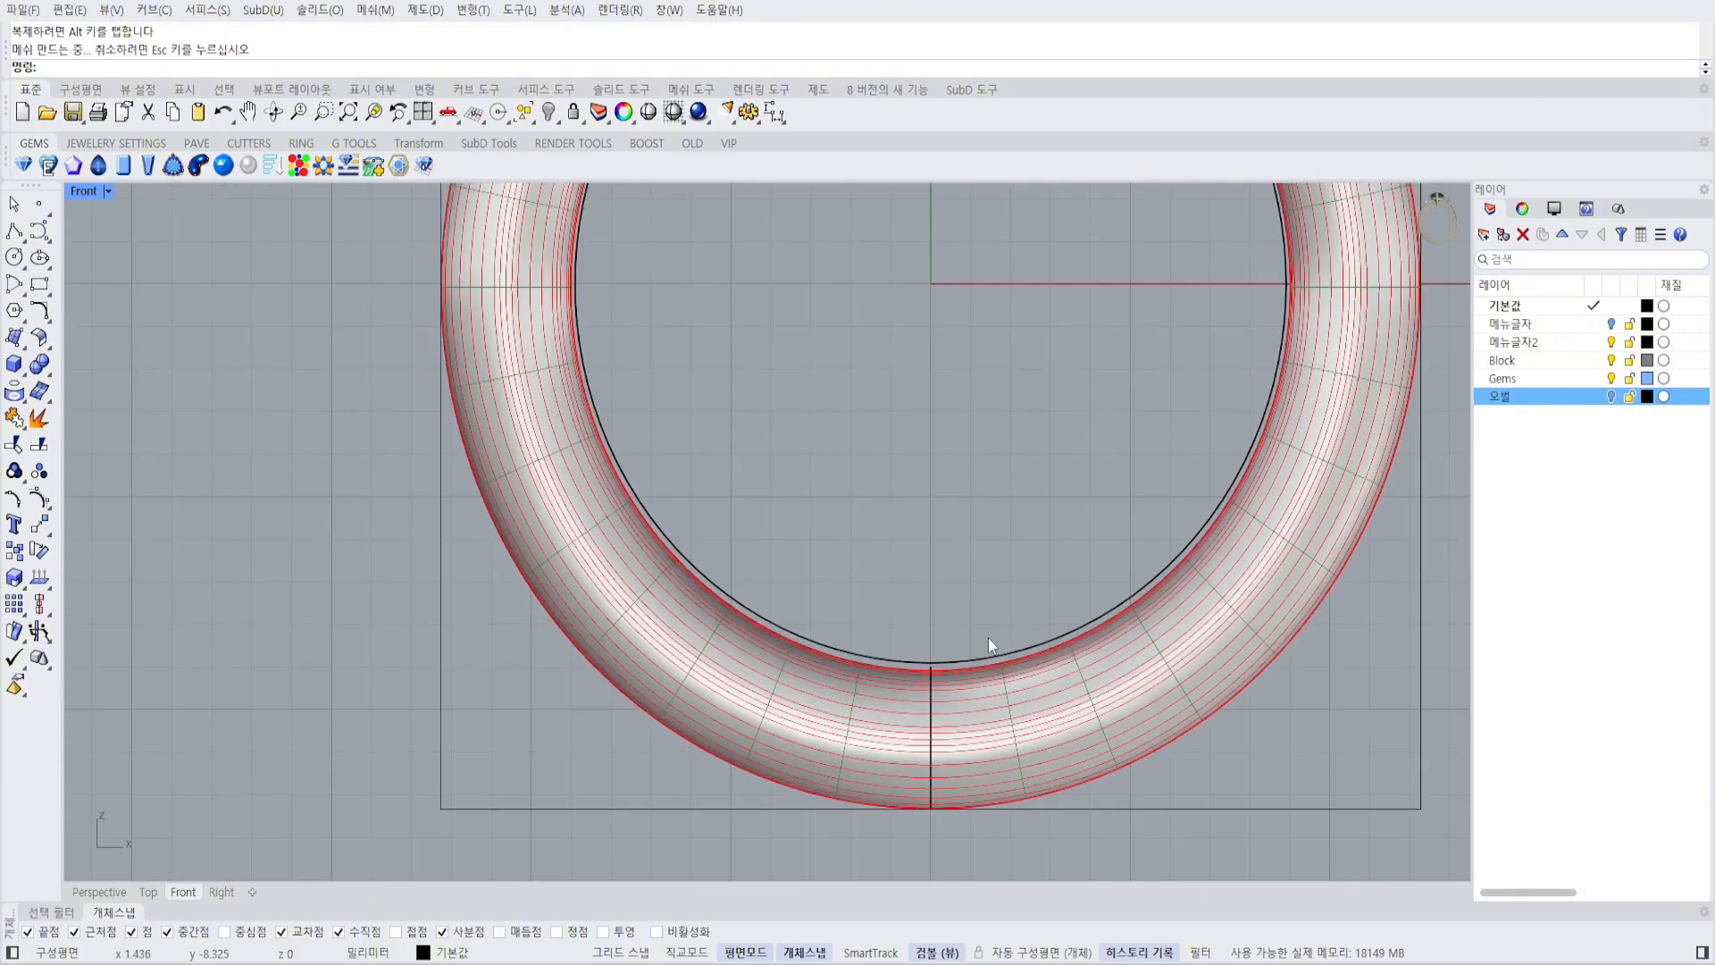
Turn on the cage points and move the two lowest rows up so the ring's bottom inner edge meets the offset circle.
key("F10")
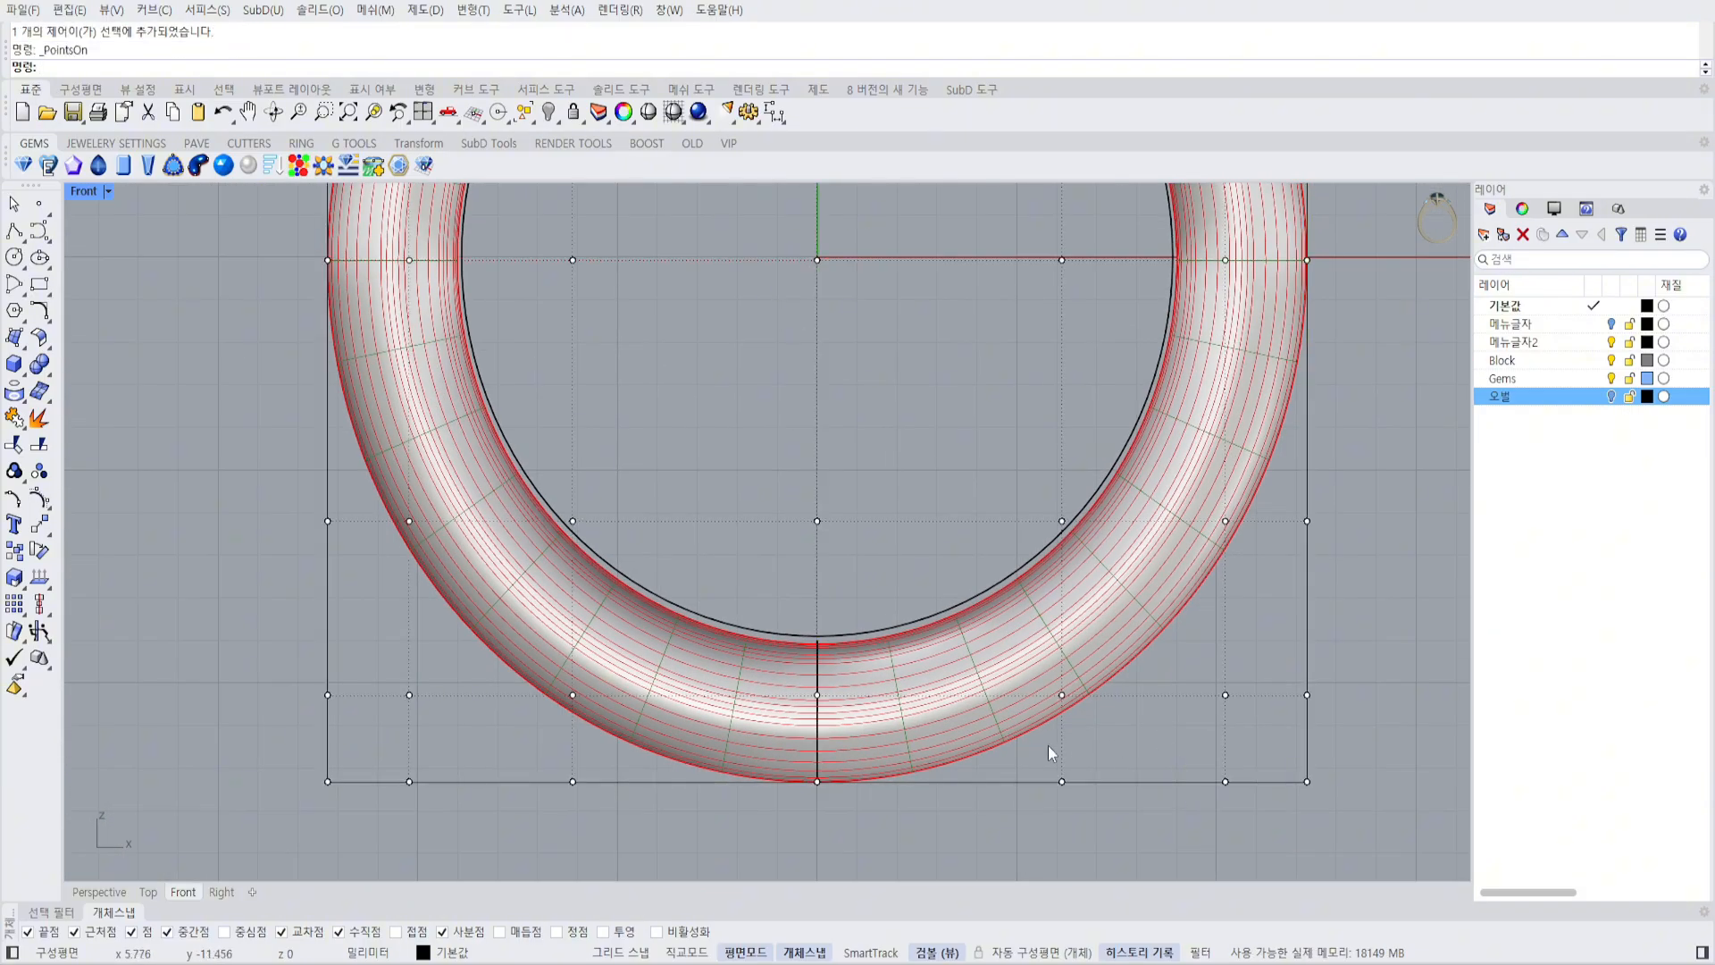
left_click_drag(1445, 892, 1444, 892)
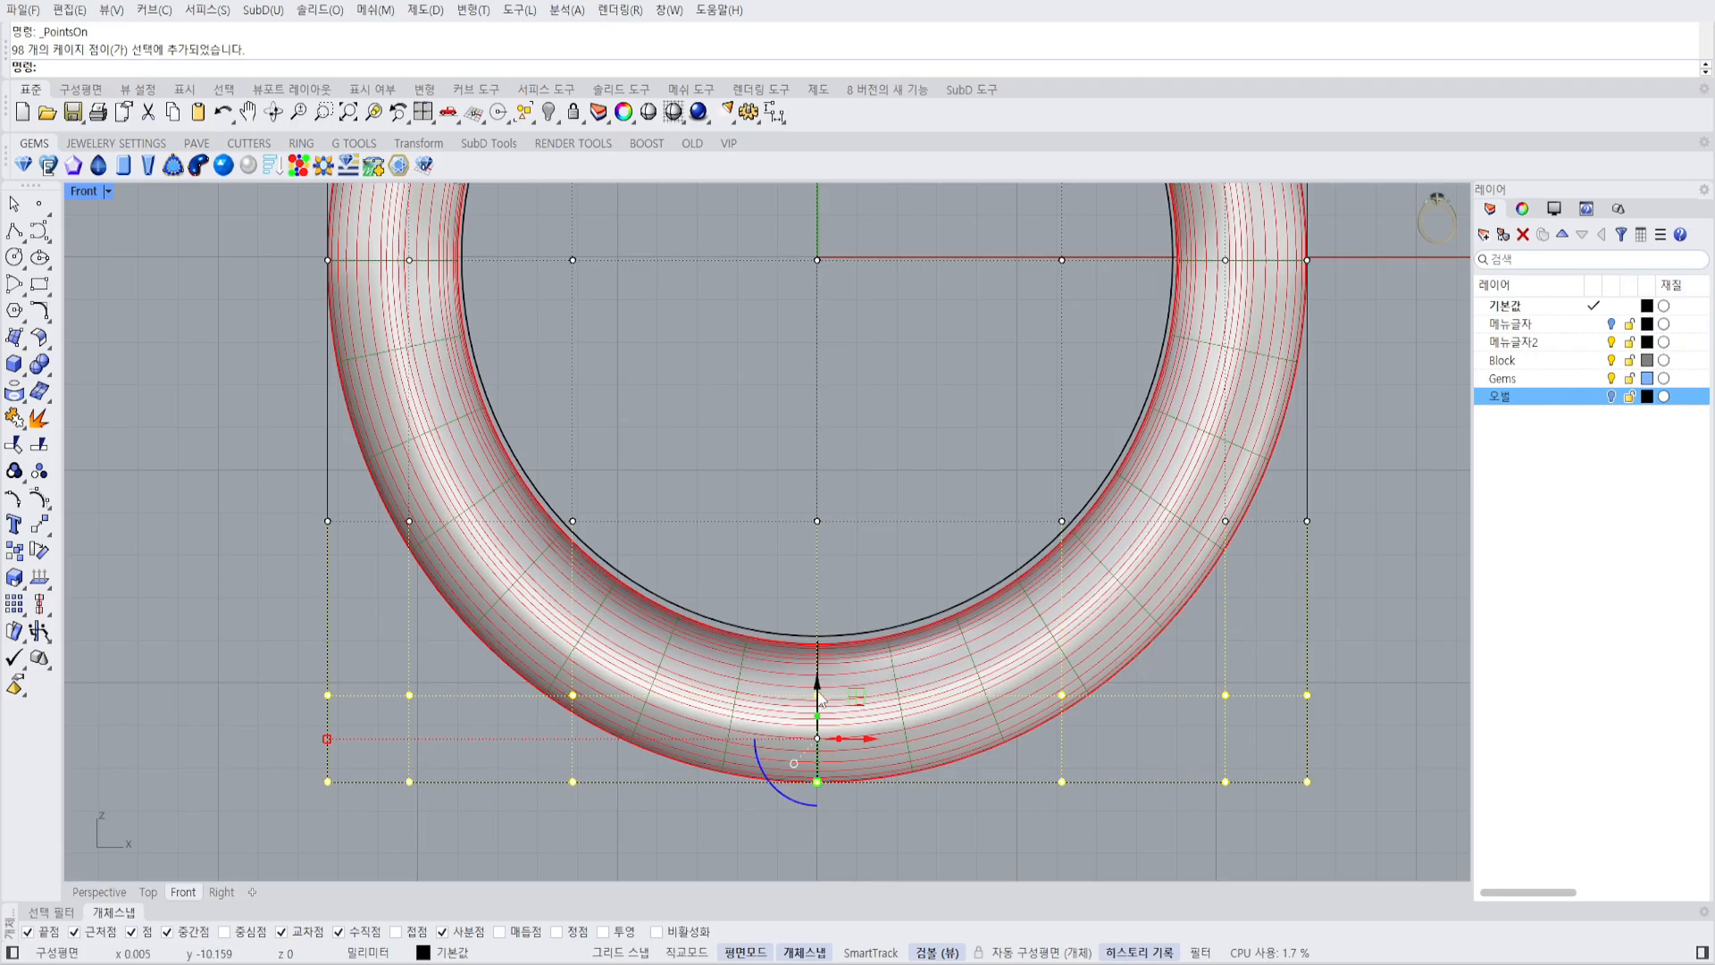
left_click_drag(818, 693, 818, 685)
right_click_drag(779, 667, 786, 735)
Try moving the cage points at the ring's lower-left corner slightly inward, and undo the move.
left_click_drag(266, 533, 507, 726)
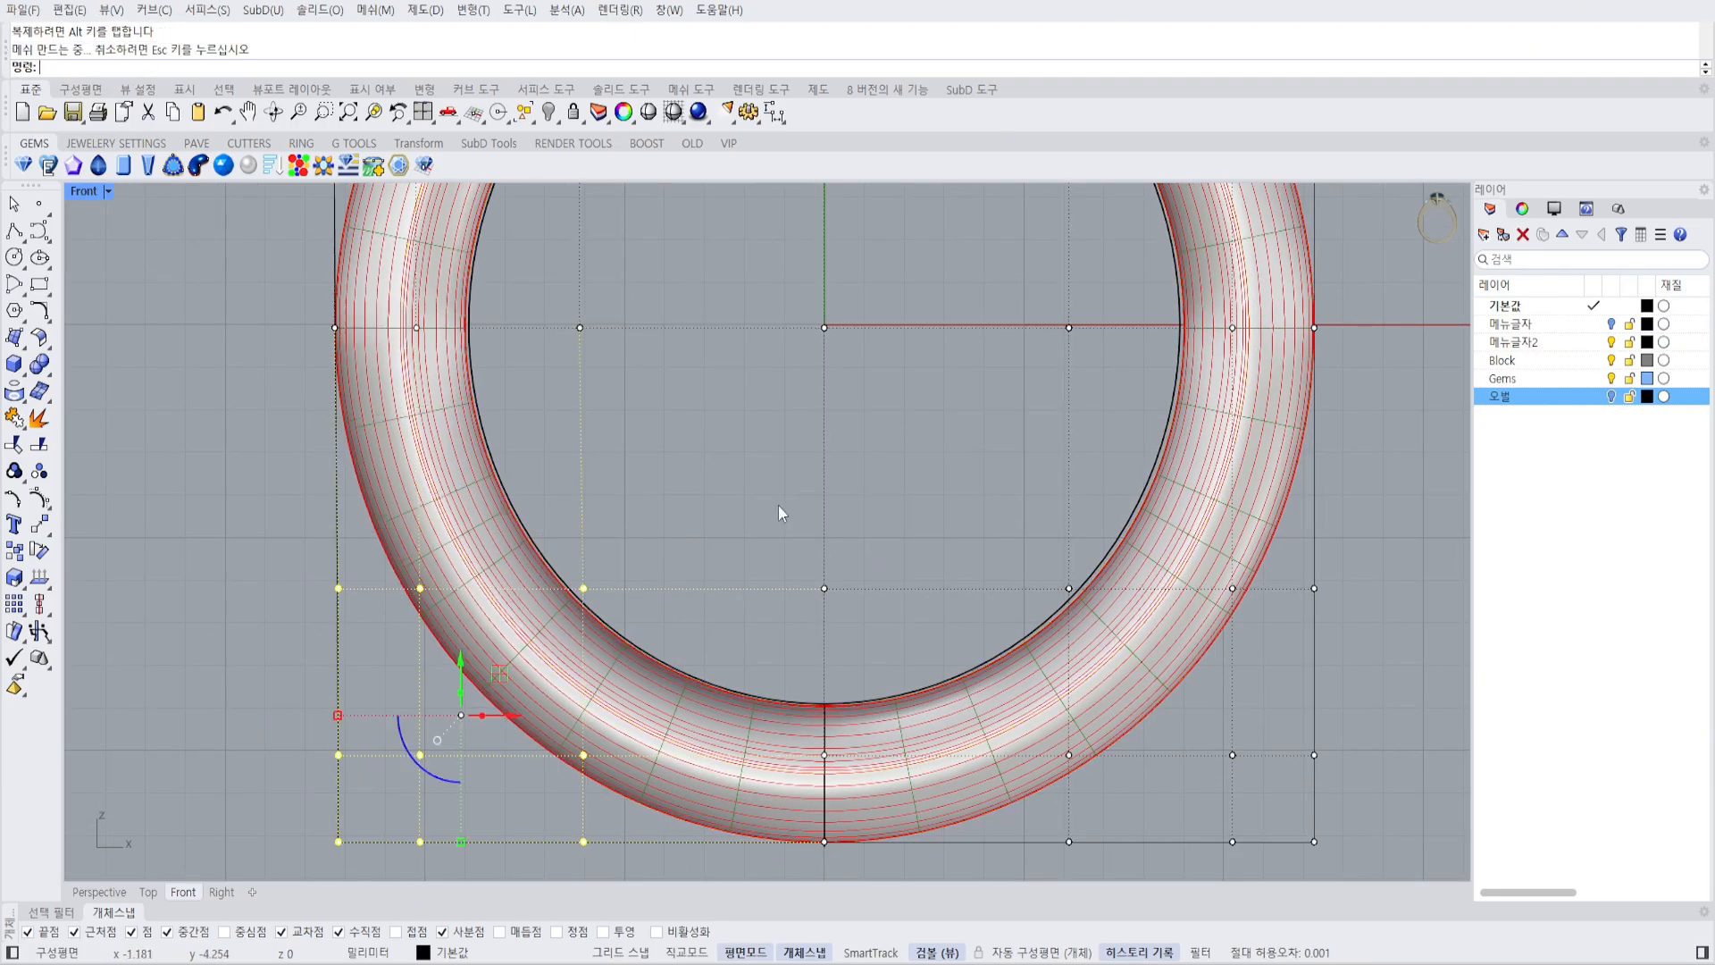
left_click(779, 506)
scroll(800, 479, "down", 2)
key("ctrl+z")
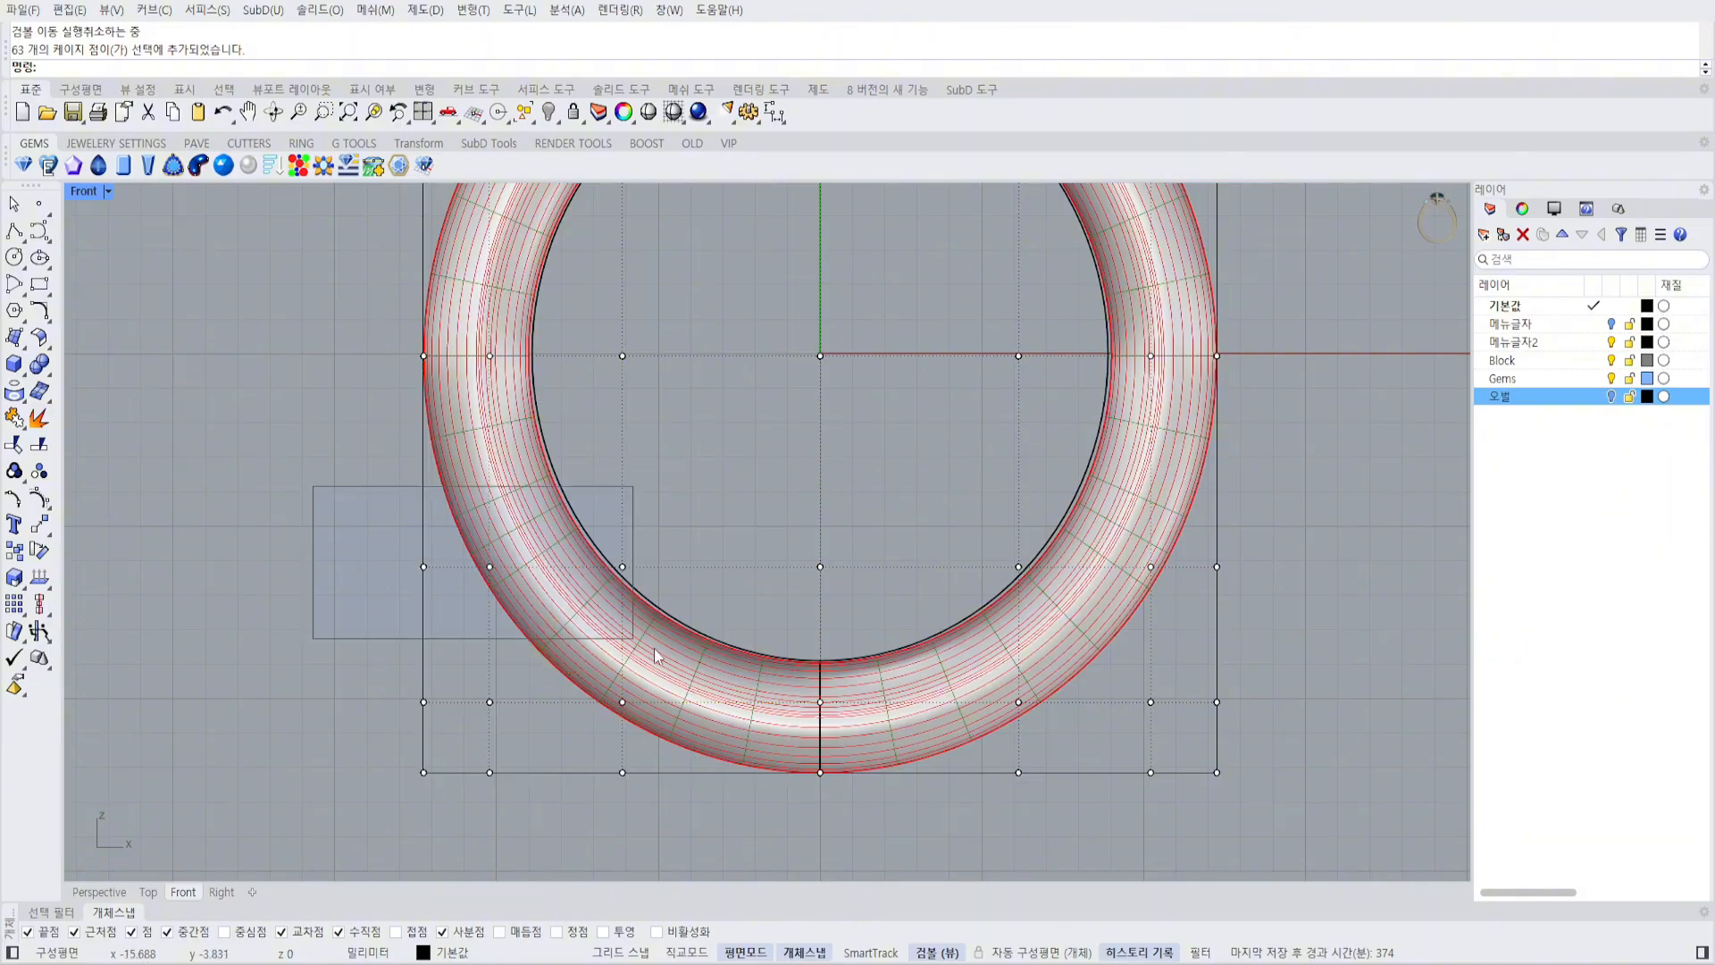
Scale the three lowest cage rows vertically with Scale1D from the origin (0) so the ring's bottom inner edge fits the offset circle.
left_click_drag(656, 657, 1238, 743)
key("Return")
right_click_drag(994, 574, 971, 491)
key("Escape")
type("2D")
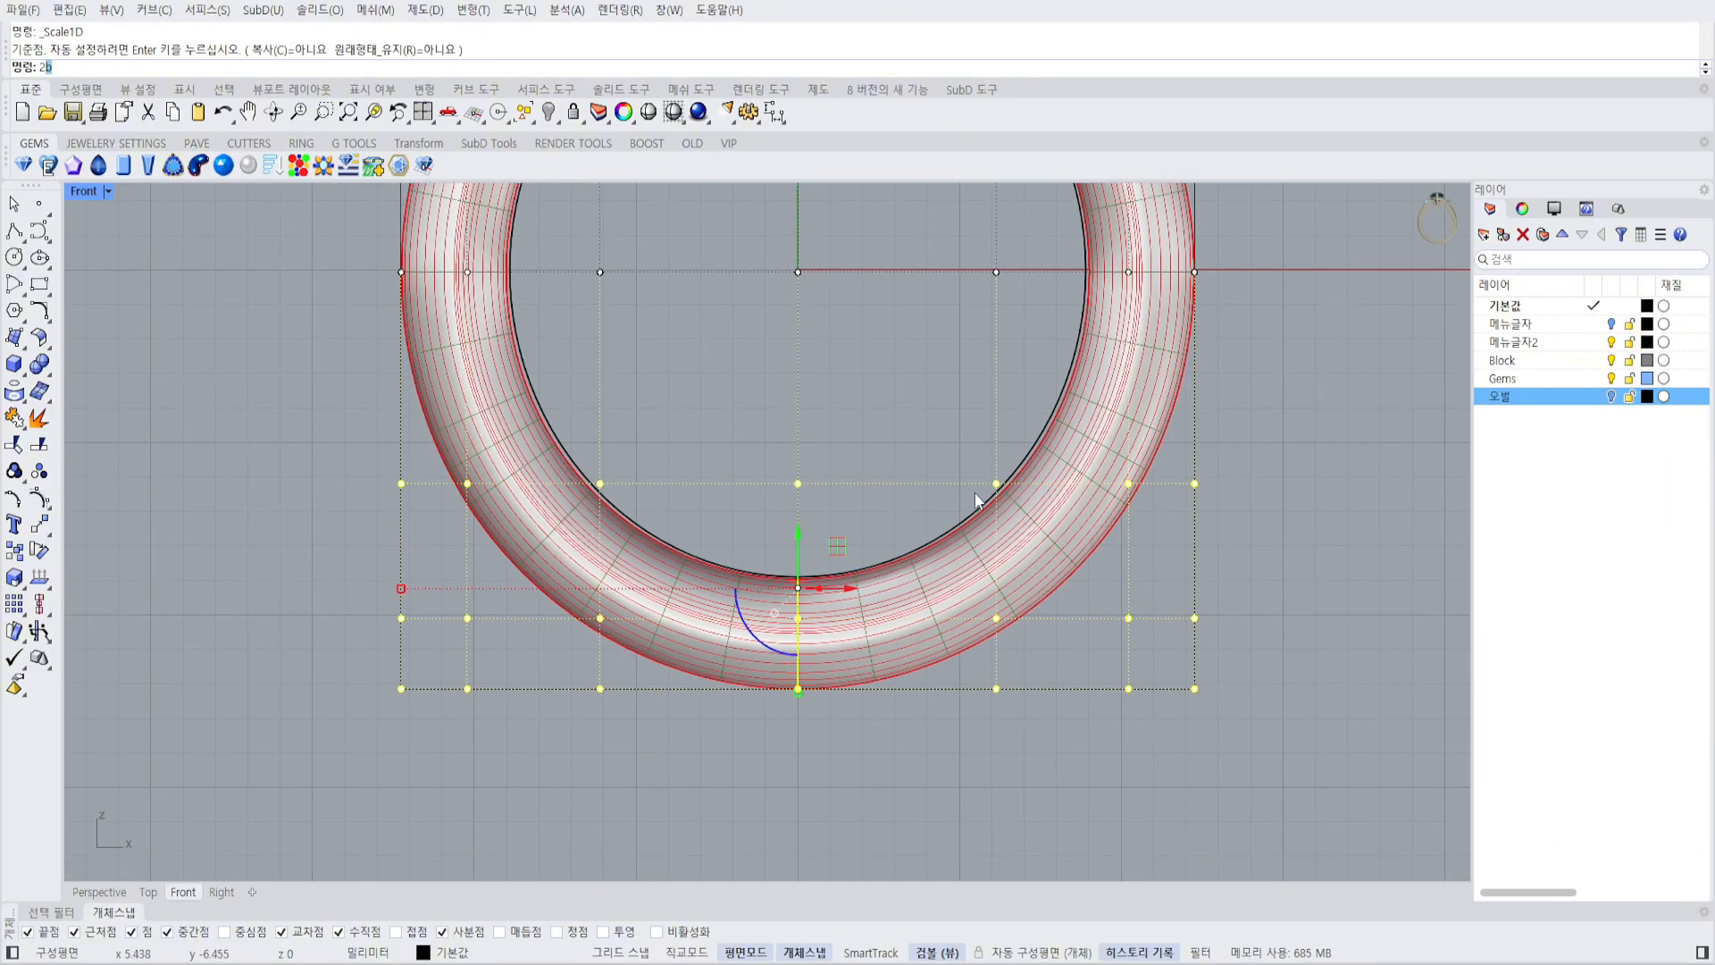
key("Return")
key("Escape")
type("1D")
key("Return")
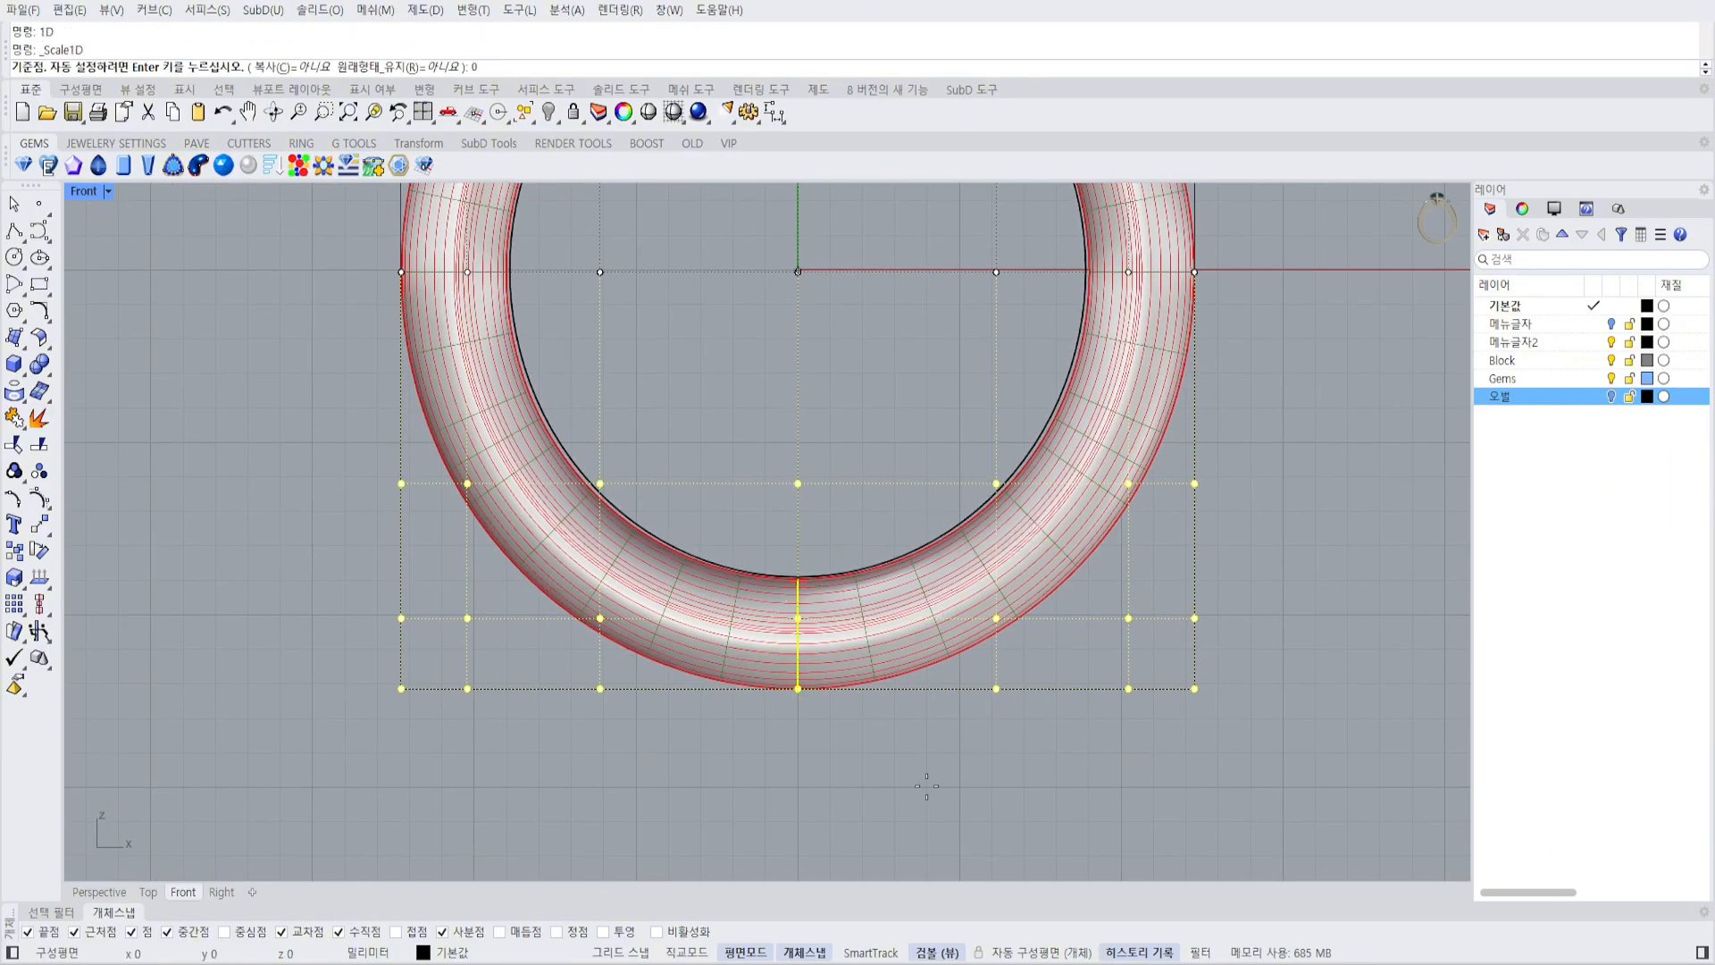
type("0")
key("Return")
left_click(779, 824)
left_click(768, 814)
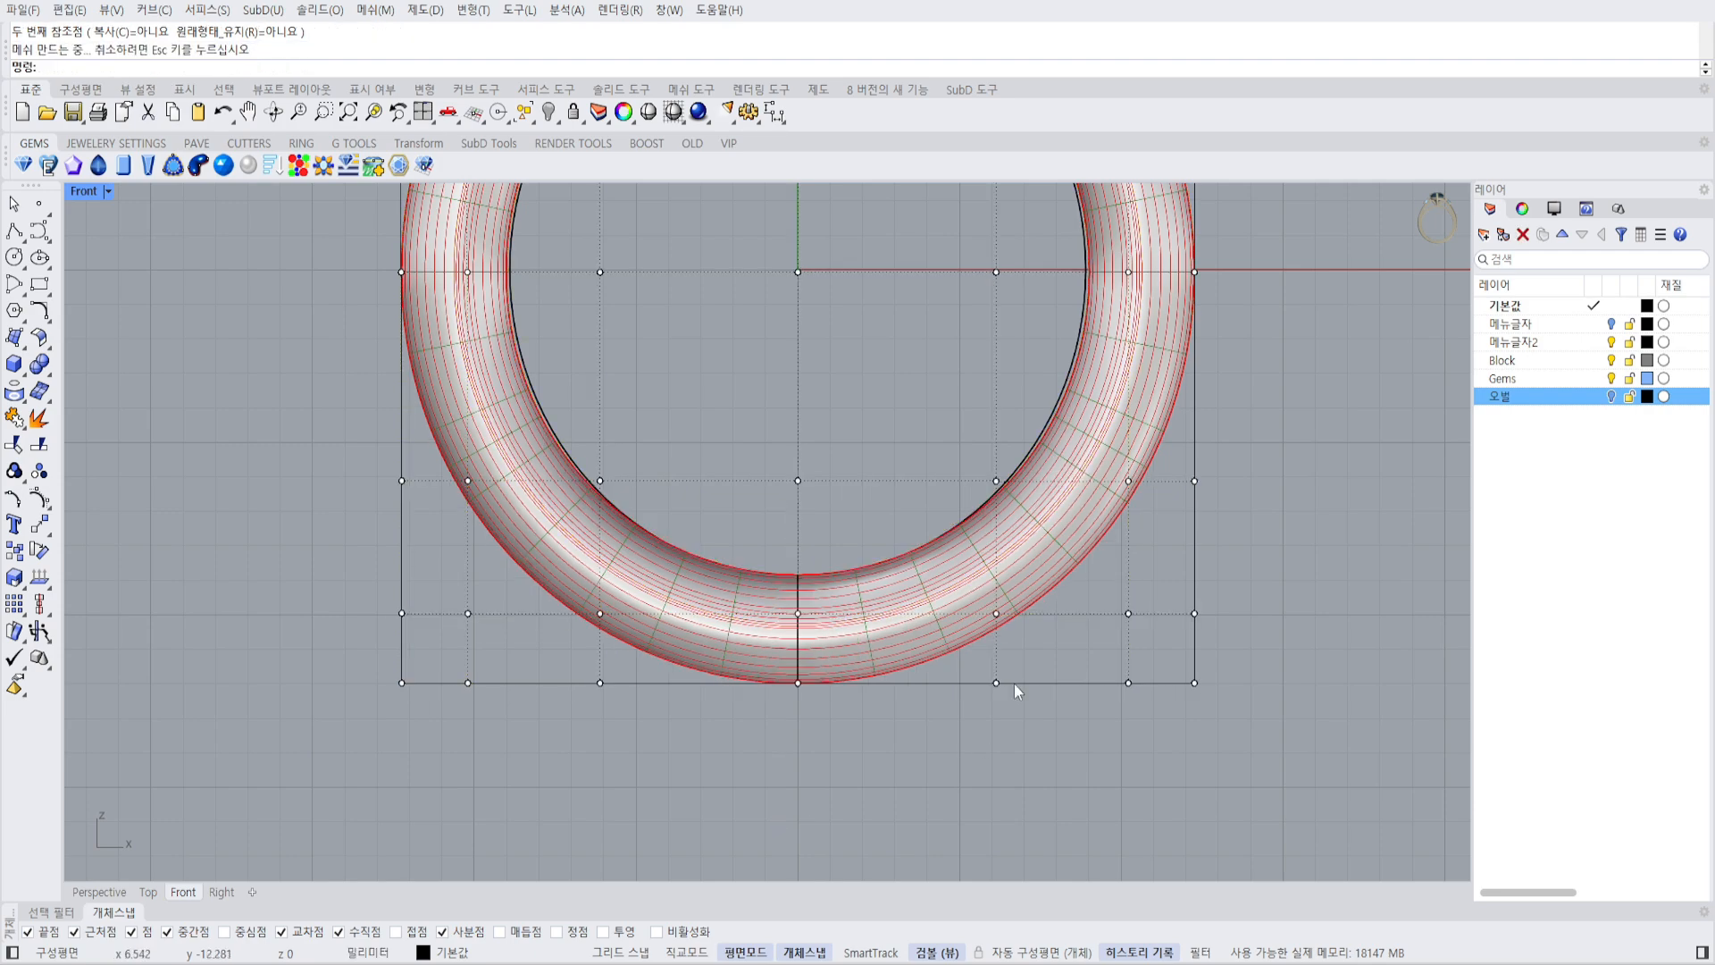
Move the middle row's outer cage points on the ring's right and left sides slightly inward toward the offset circle.
right_click_drag(1015, 688, 1013, 788)
key("Escape")
right_click_drag(1224, 442, 1172, 562)
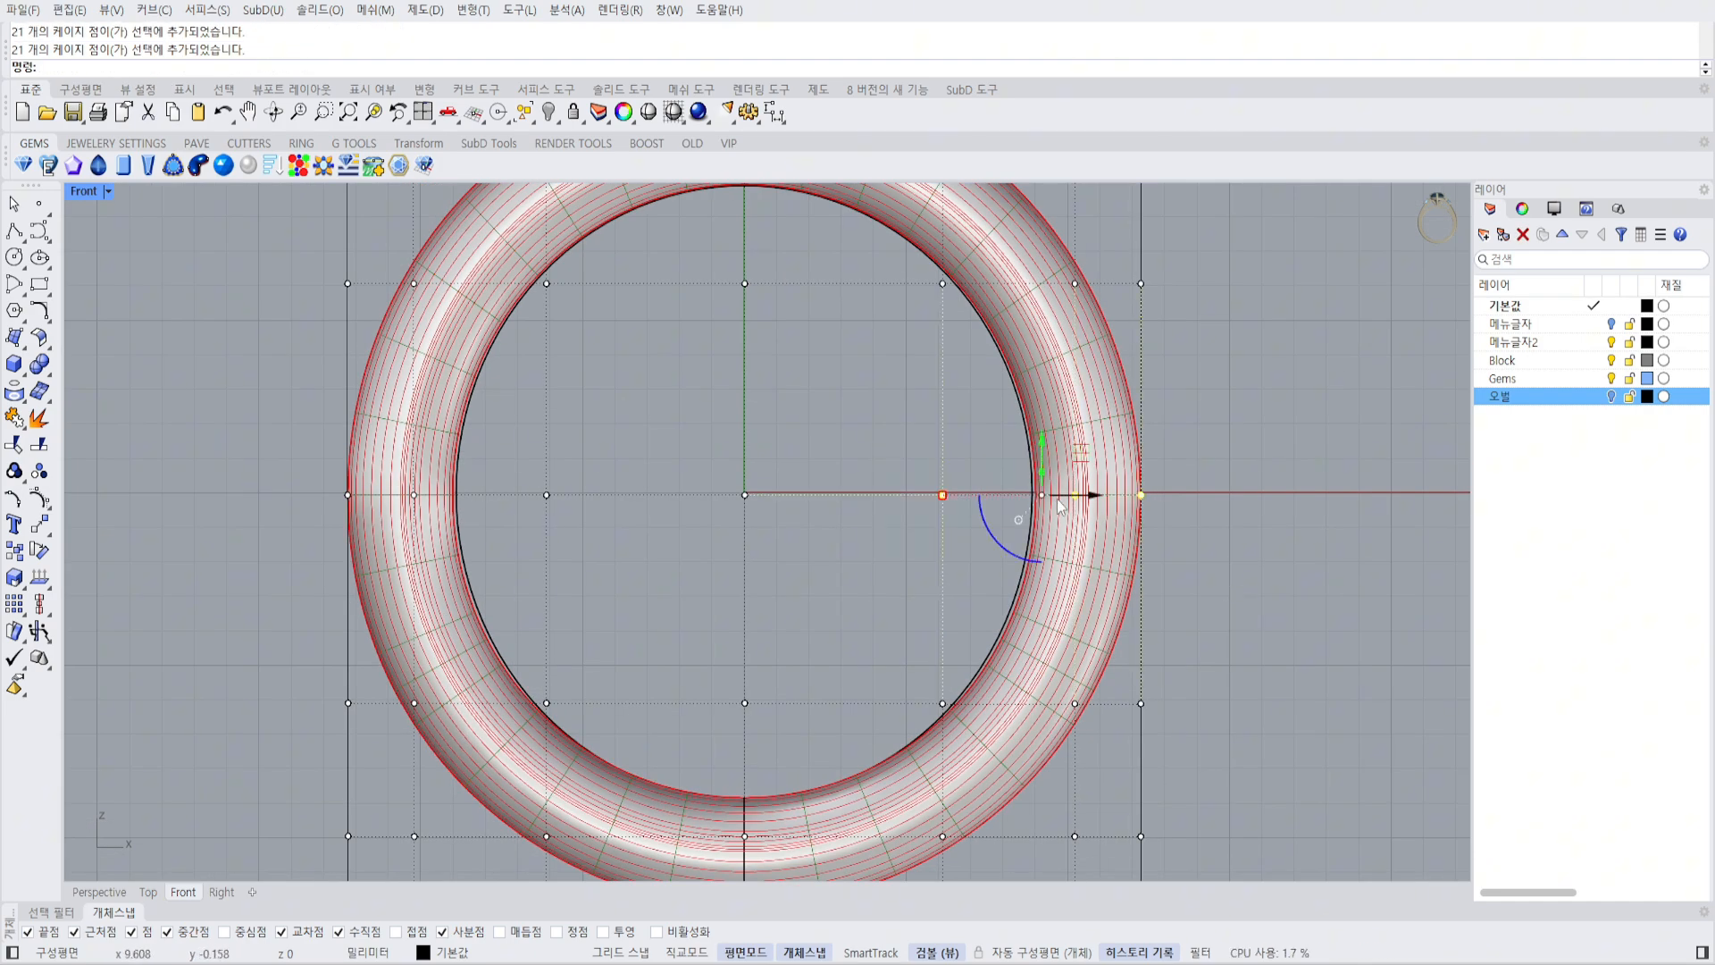
scroll(1090, 493, "up", 10)
left_click_drag(1029, 497, 1020, 497)
scroll(1020, 497, "down", 2)
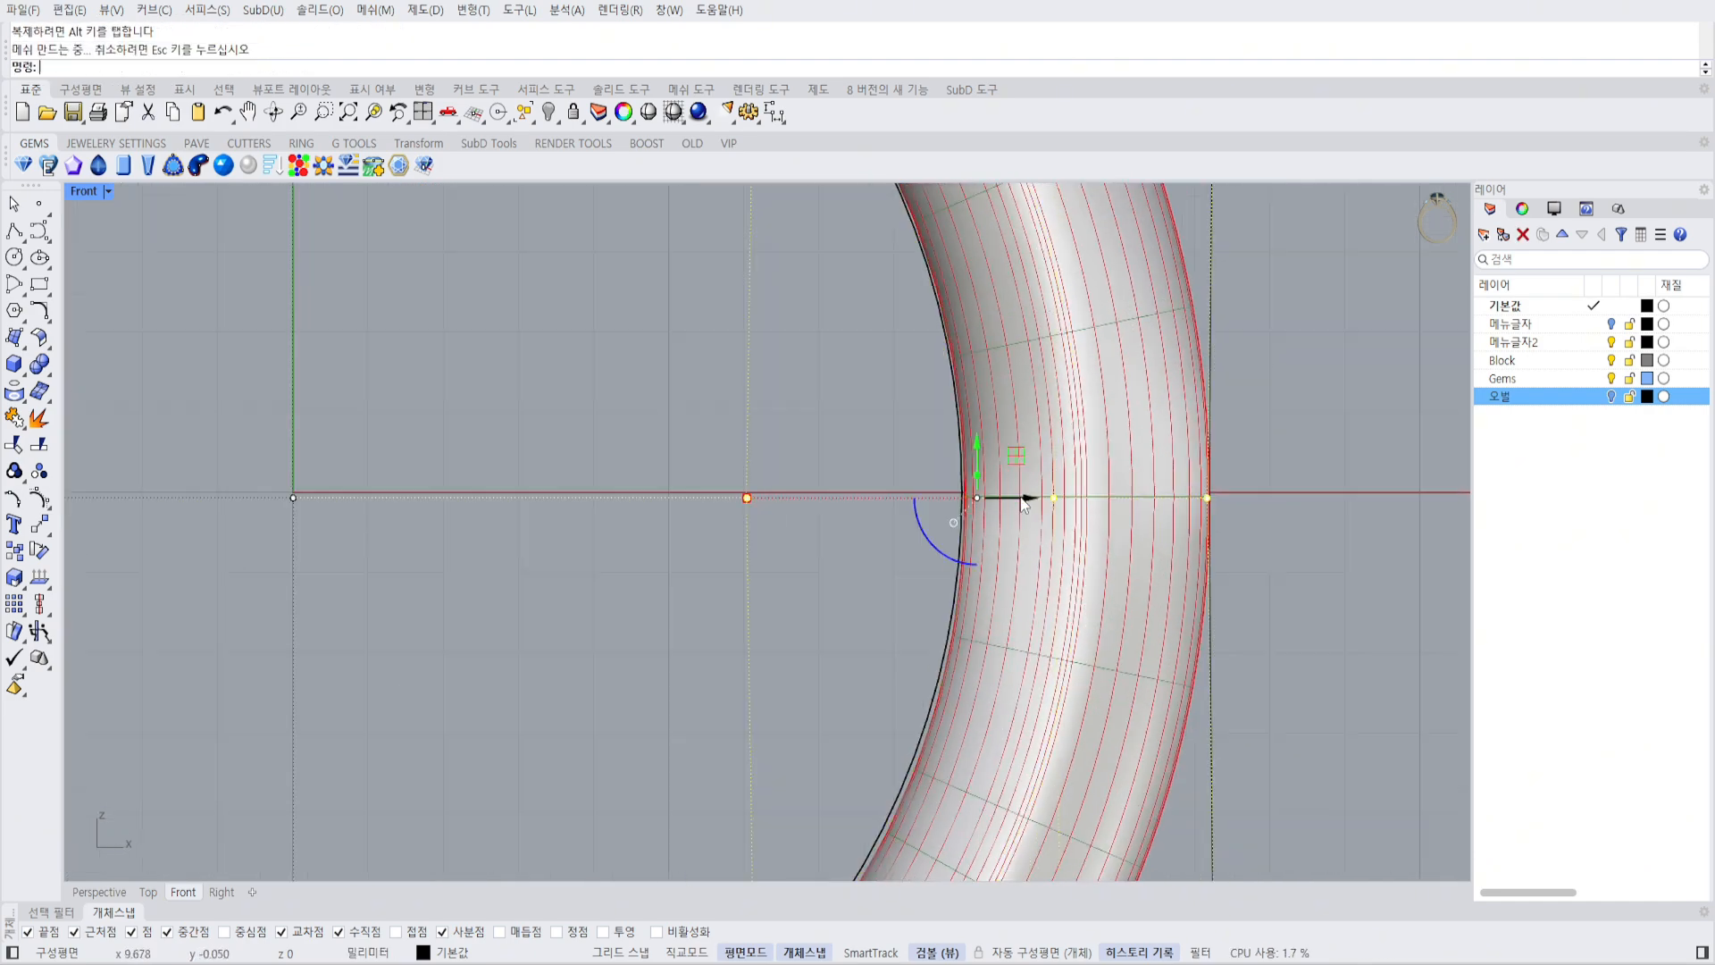
scroll(903, 539, "down", 5)
left_click_drag(372, 475, 684, 591)
scroll(575, 512, "up", 6)
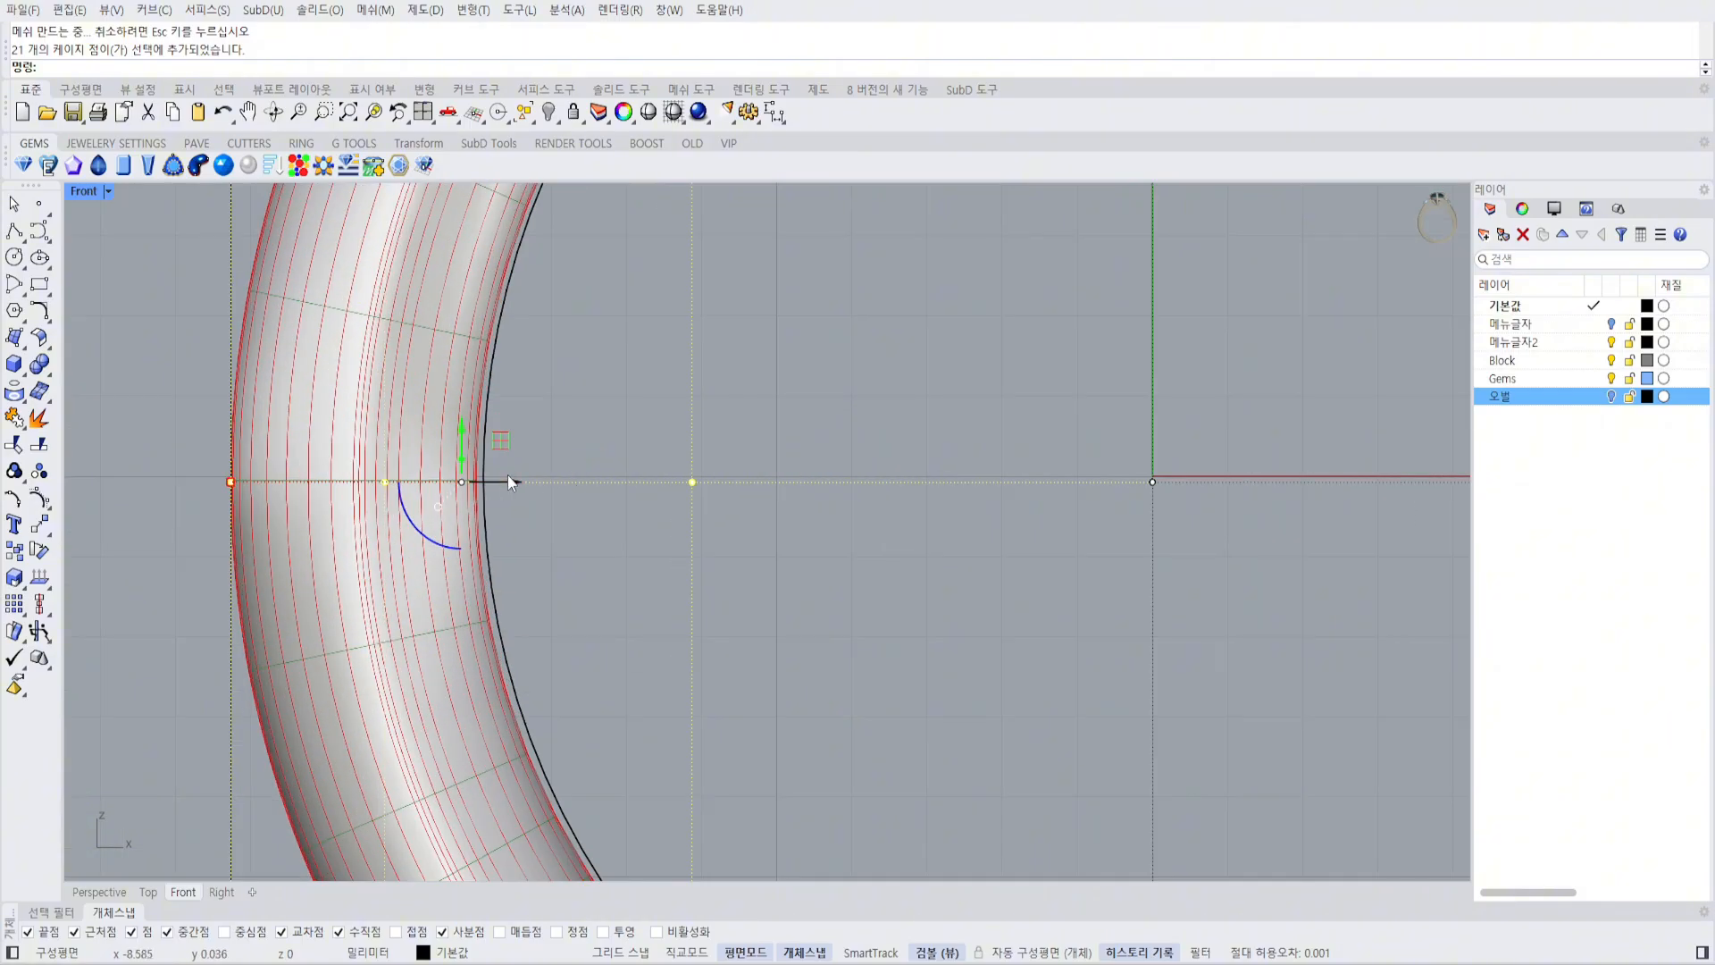
left_click_drag(507, 482, 532, 486)
scroll(545, 486, "down", 5)
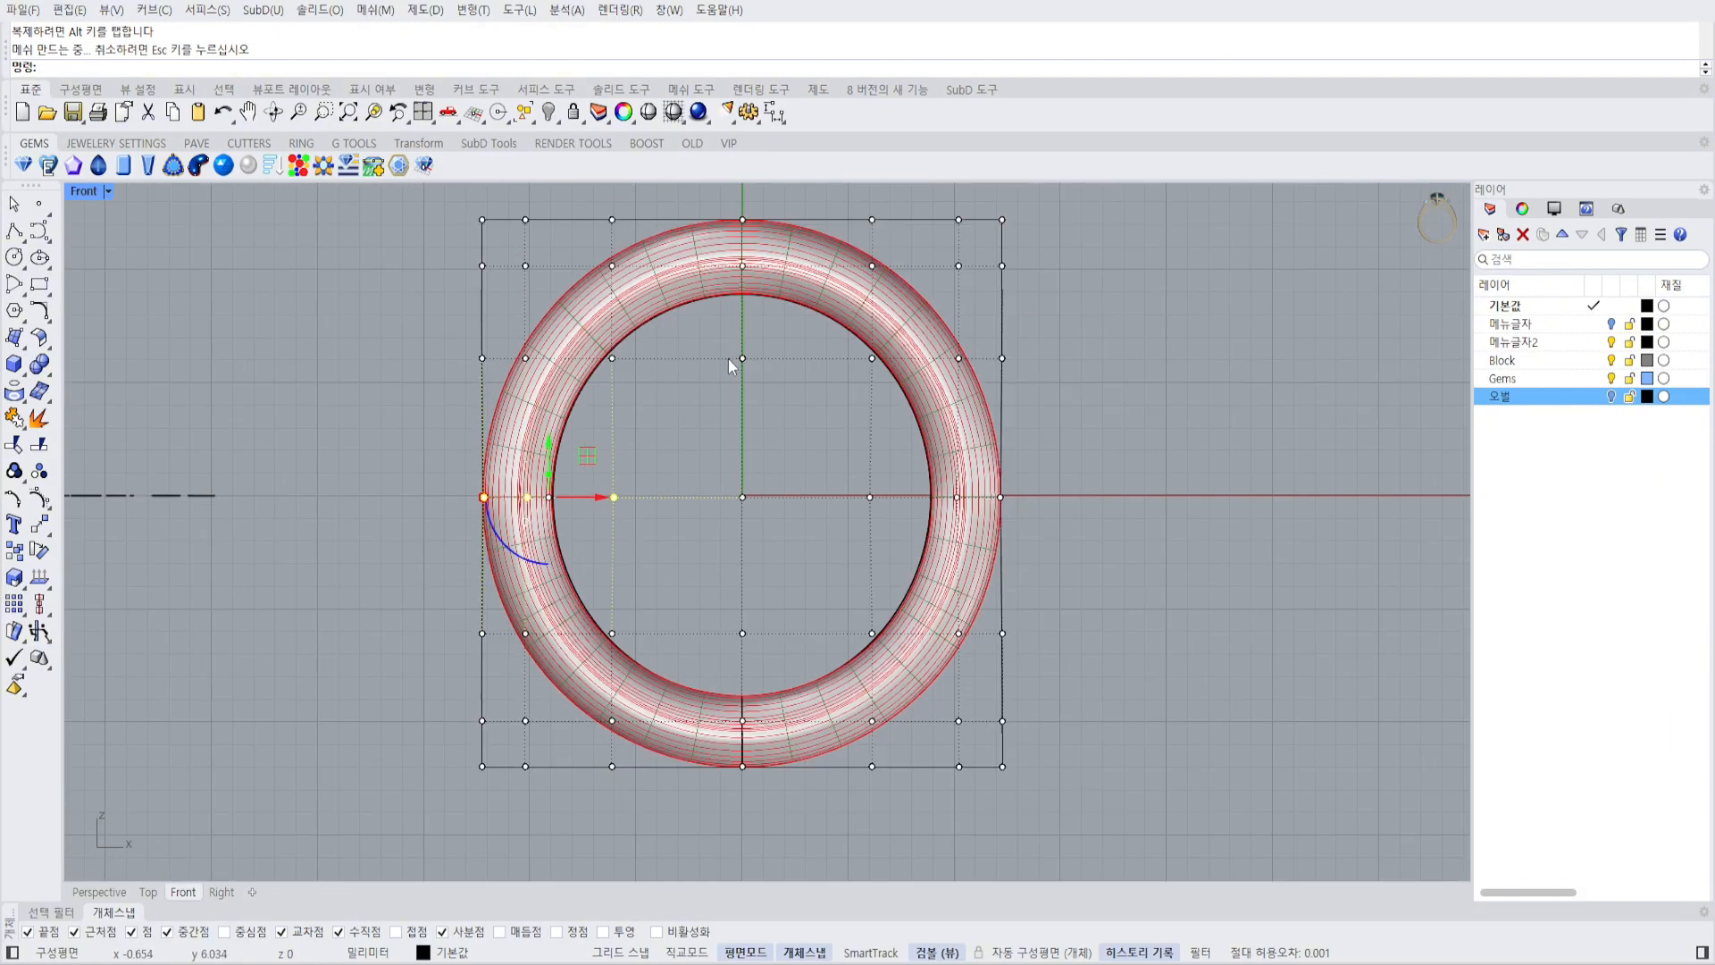
Move the cage points at the ring's upper-left corner about 0.09 mm inward horizontally.
right_click_drag(727, 358, 746, 434)
key("Escape")
scroll(645, 490, "up", 4)
left_click_drag(563, 316, 569, 323)
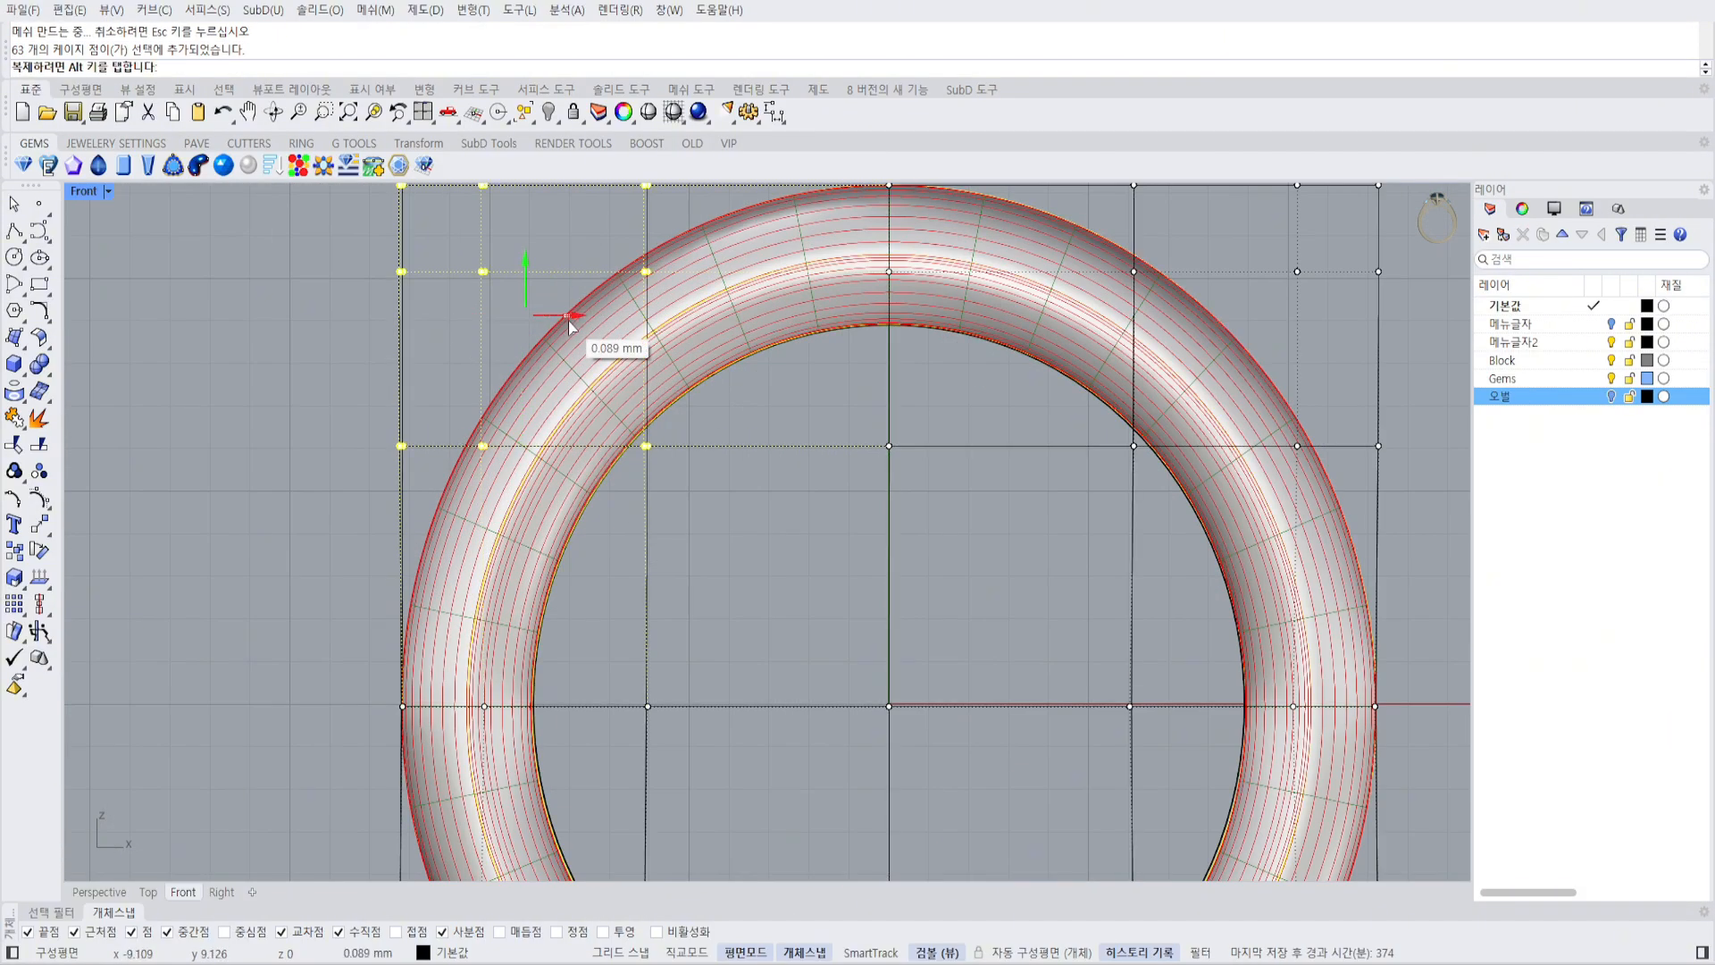
scroll(808, 419, "down", 6)
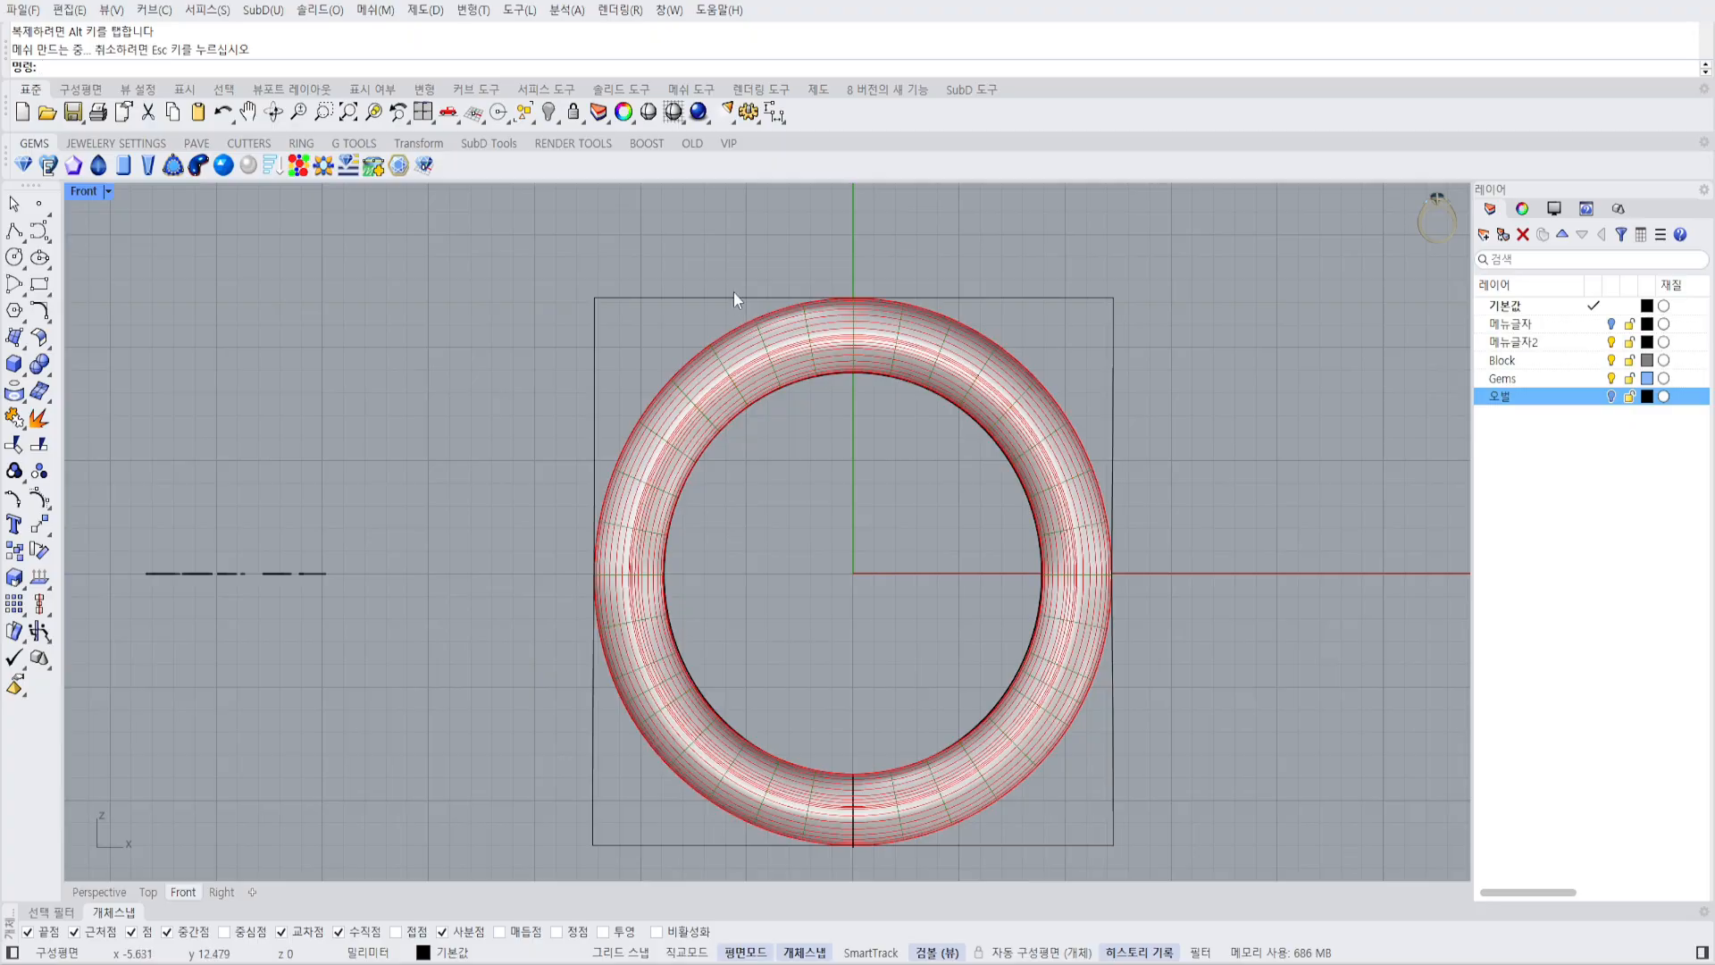
Turn on the cage points and move two rows of points at the ring's lower-left corner slightly inward.
left_click(732, 293)
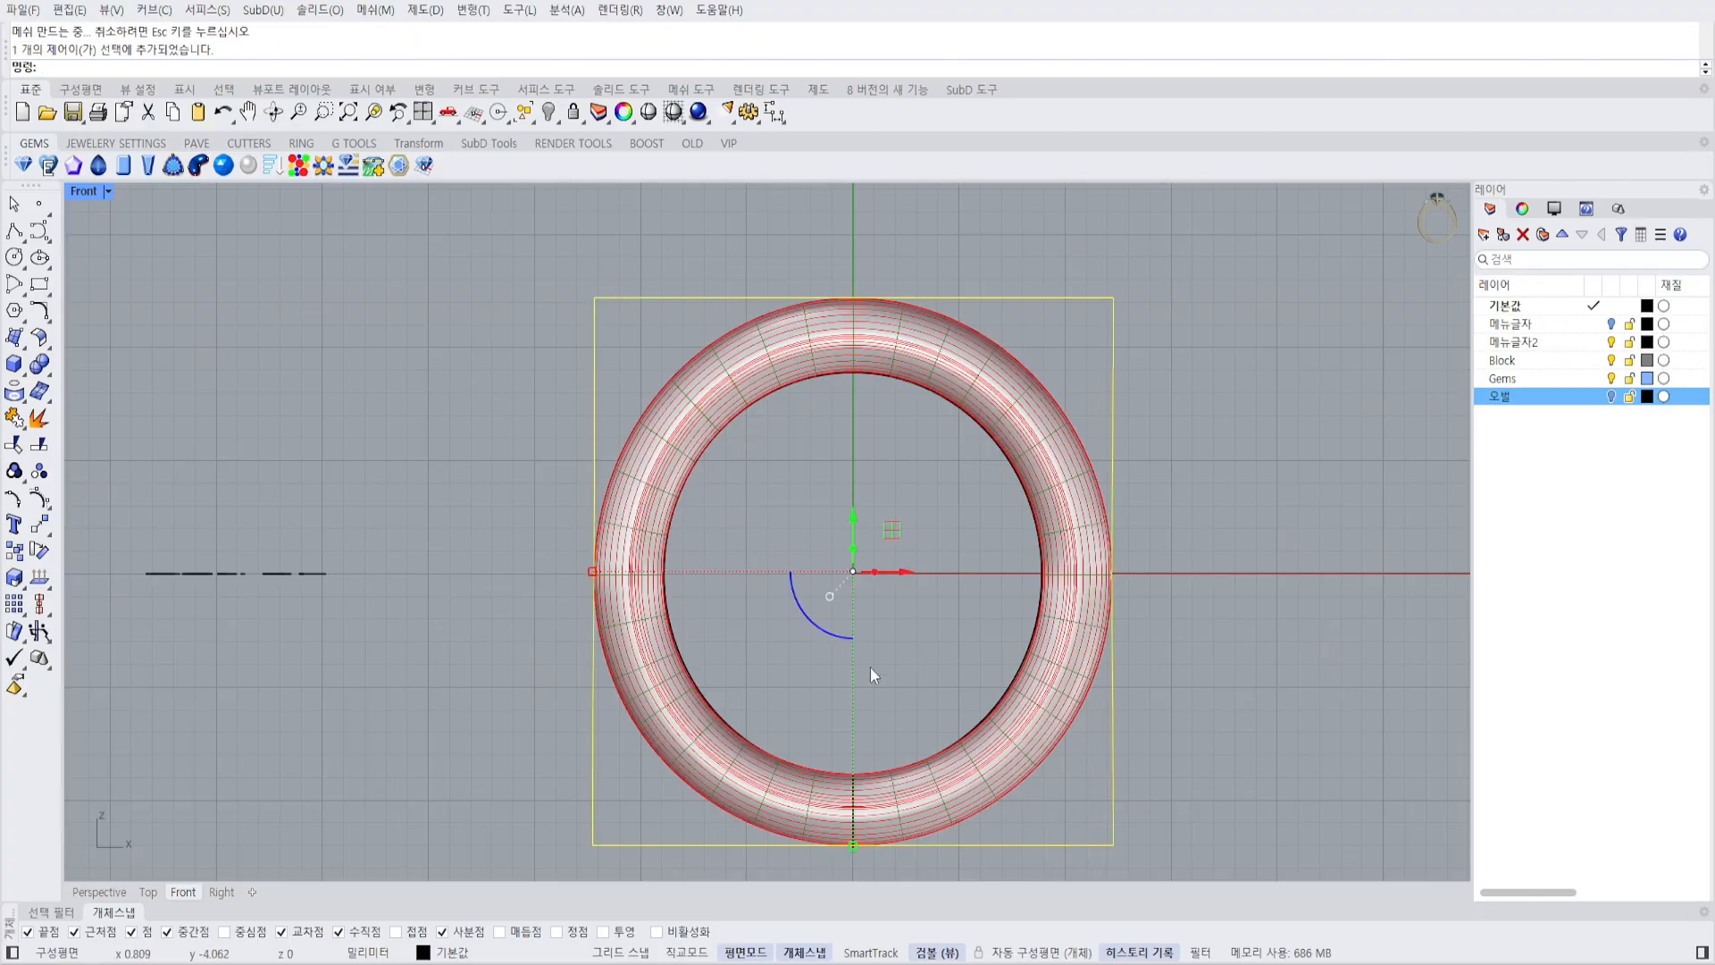
scroll(723, 639, "up", 8)
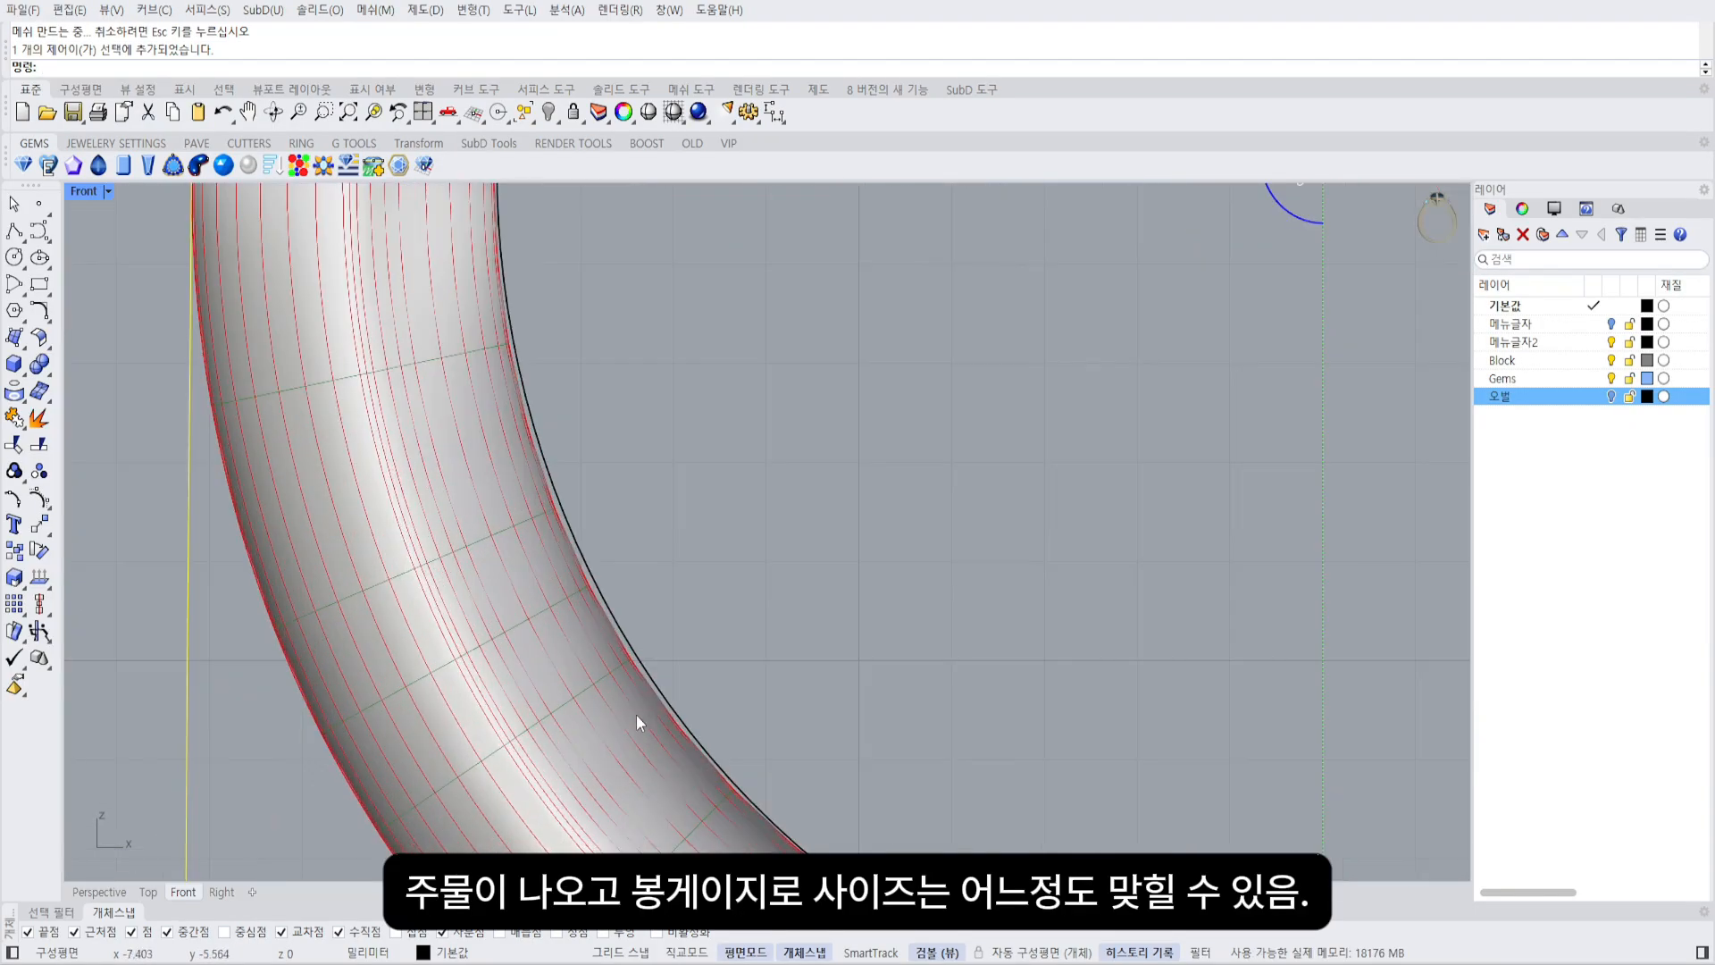
scroll(634, 616, "down", 6)
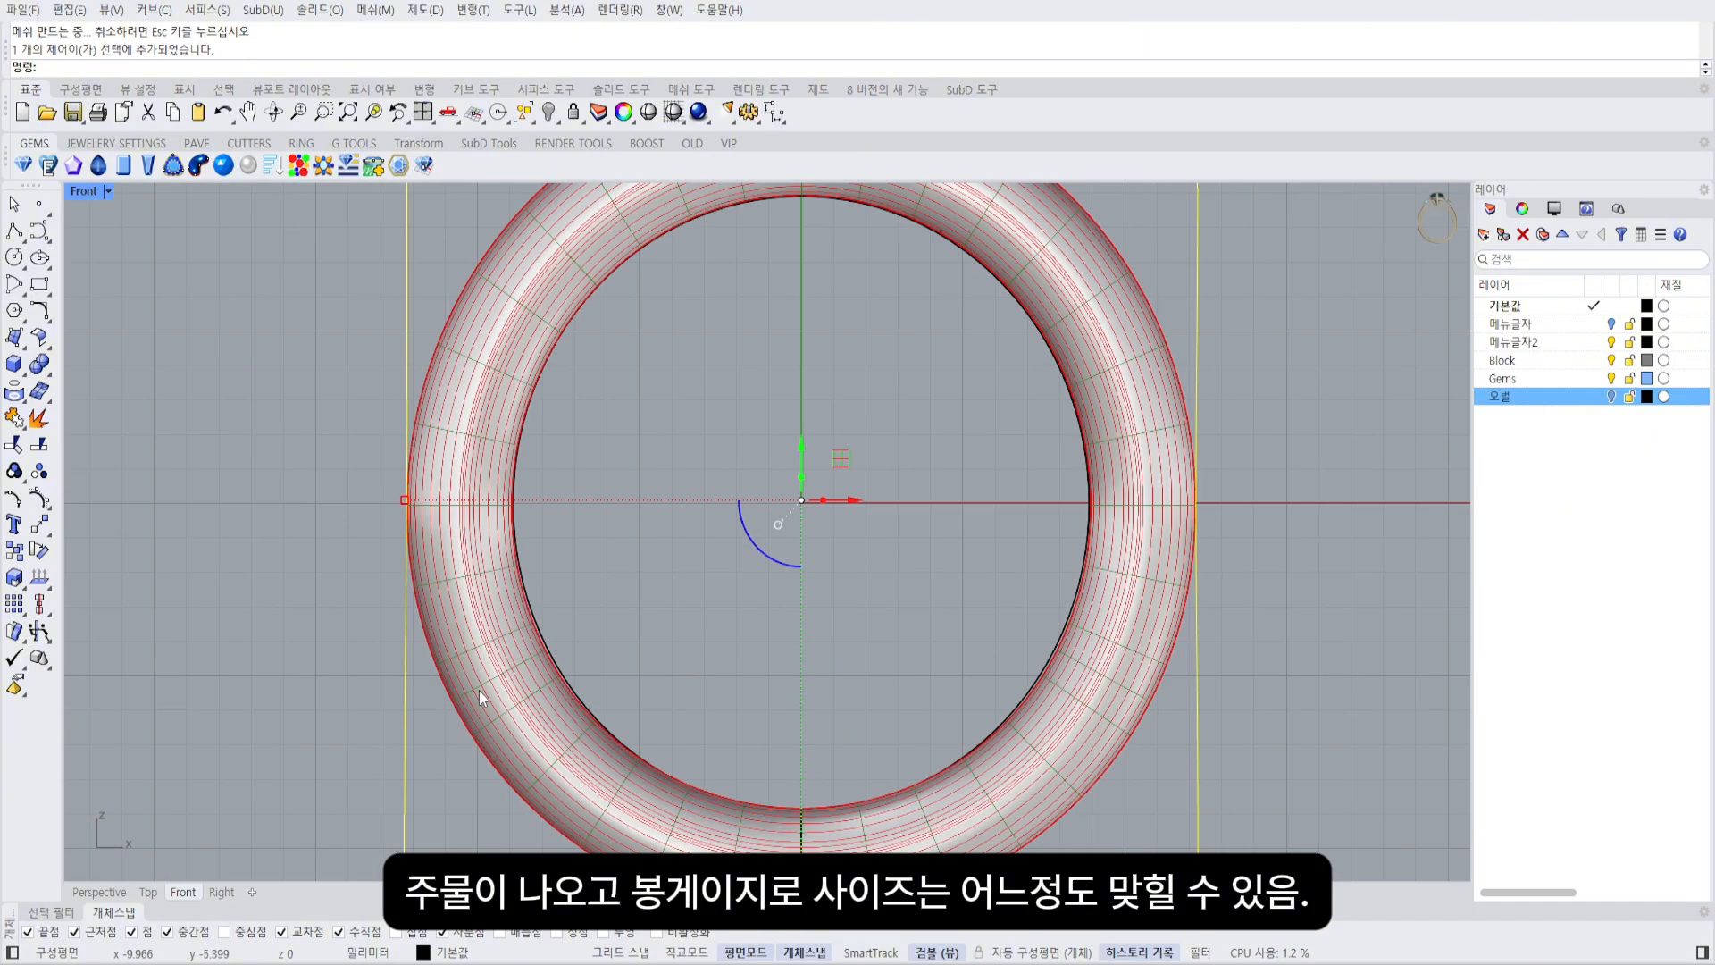
key("F10")
right_click_drag(538, 695, 577, 578)
left_click_drag(355, 761, 690, 560)
scroll(601, 601, "up", 8)
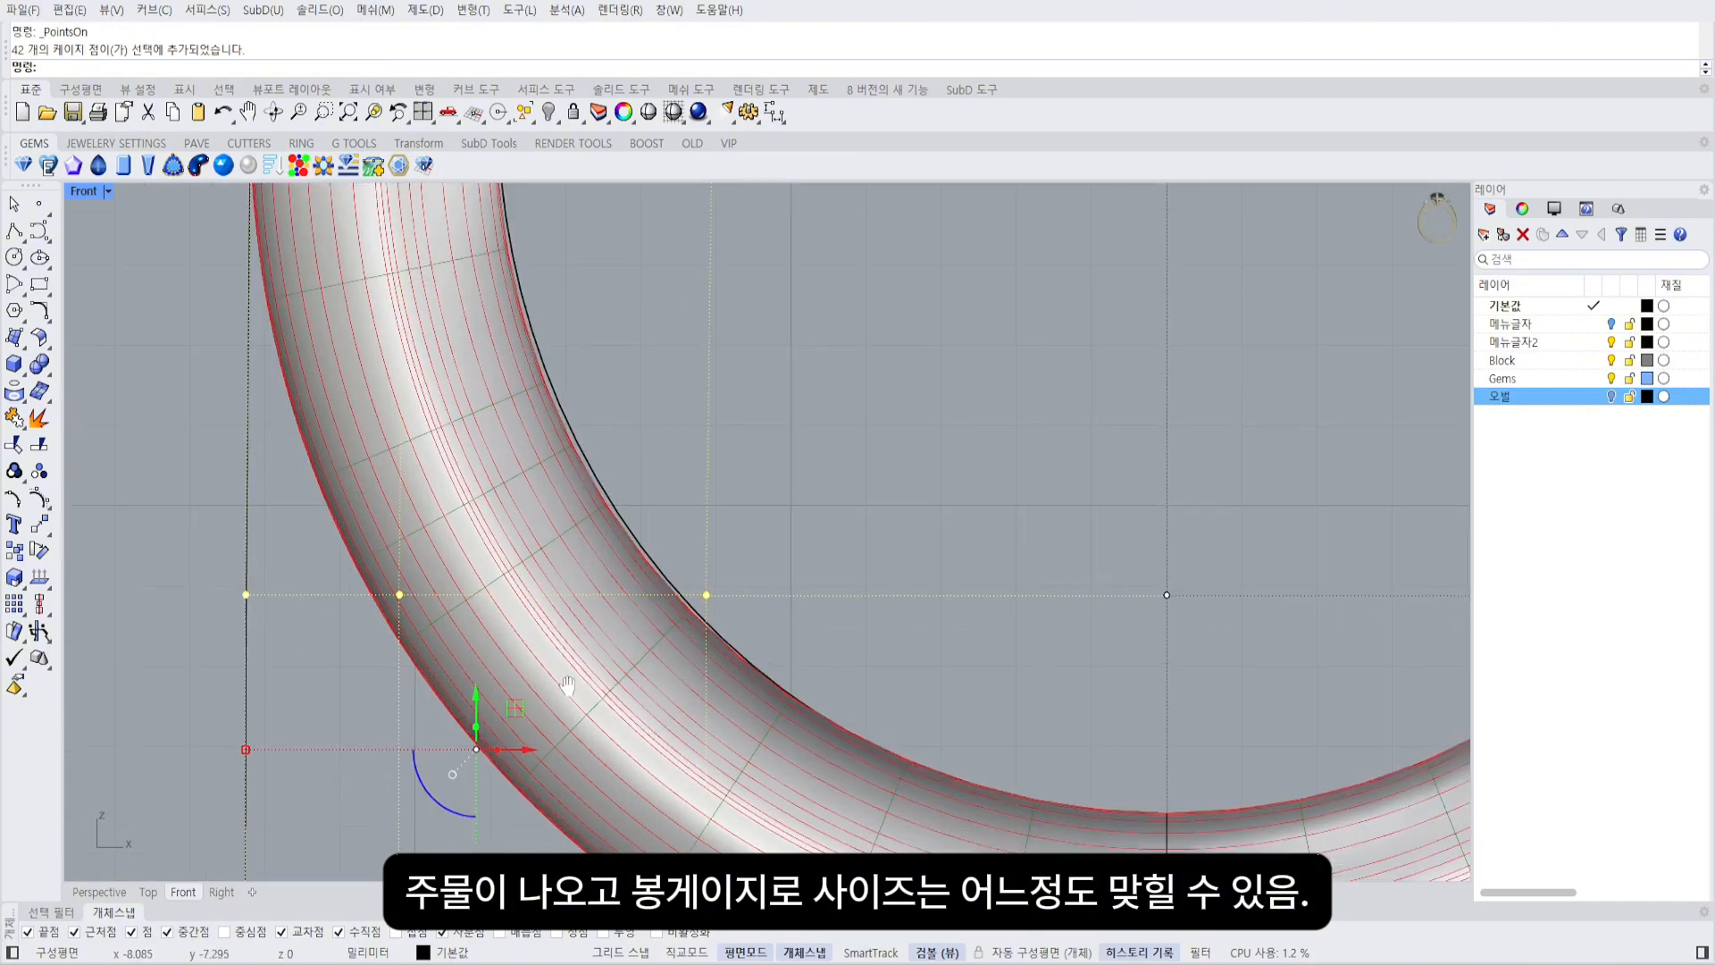
right_click_drag(581, 679, 575, 493)
left_click_drag(524, 555, 530, 561)
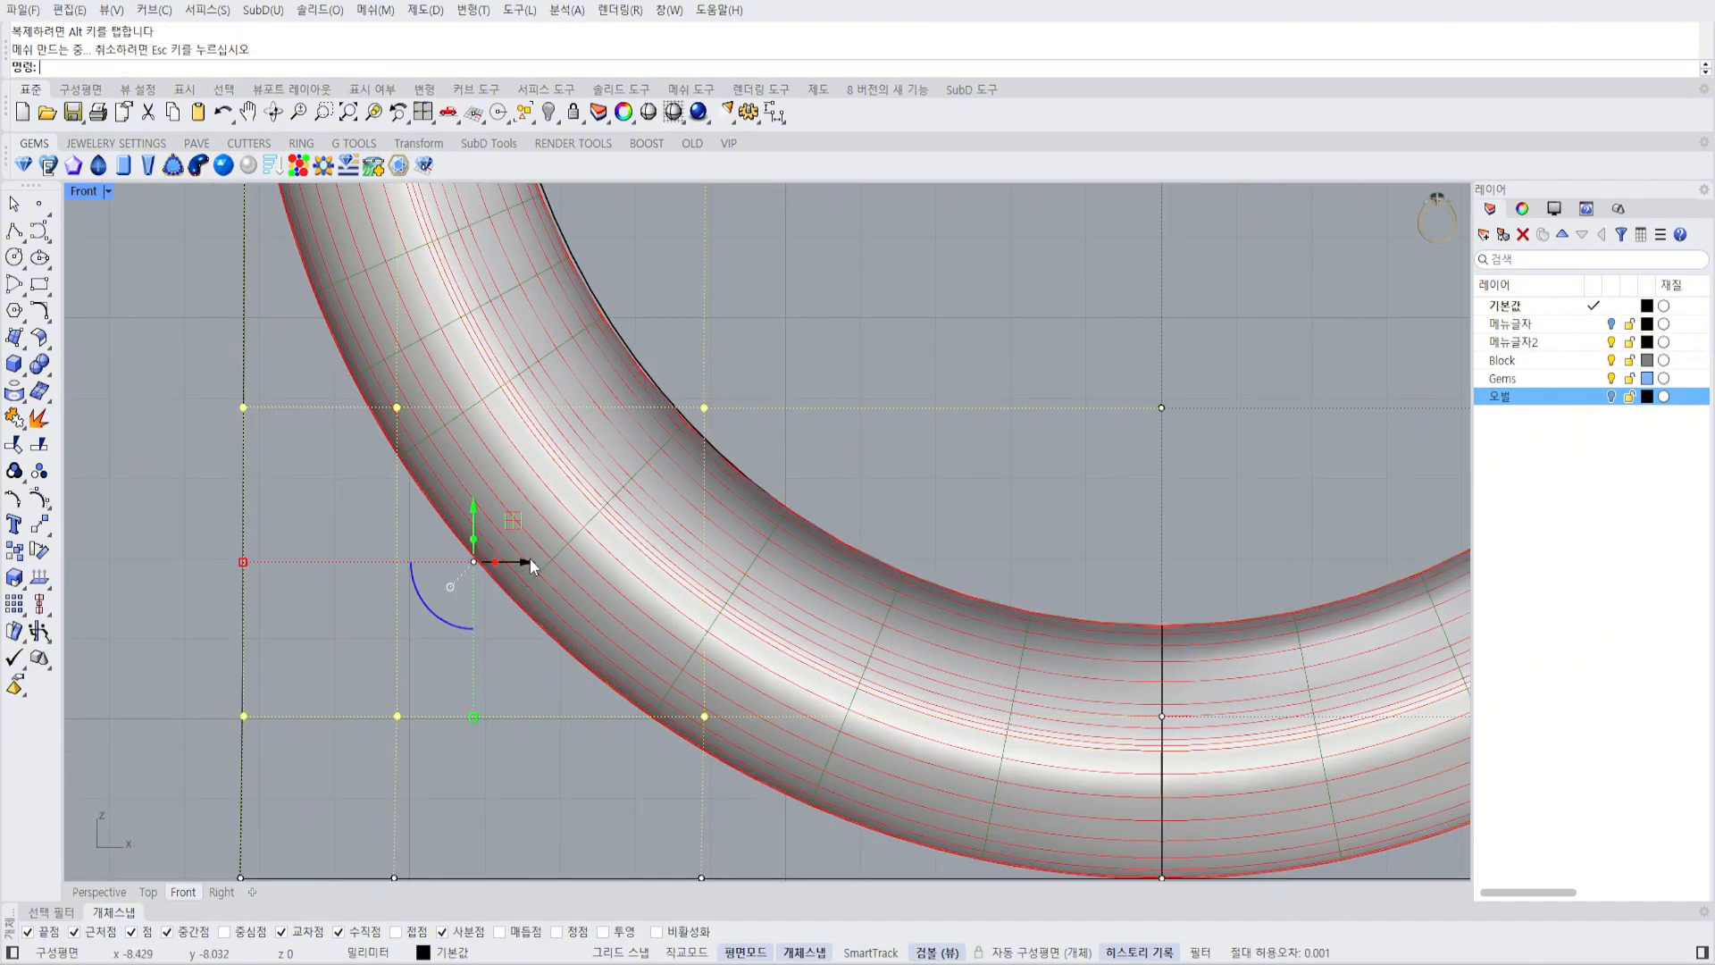
Fine-tune the left-side cage points horizontally, row by row, so the ring's inner edge follows the offset circle.
right_click_drag(494, 514, 590, 602)
left_click_drag(326, 509, 834, 723)
left_click_drag(636, 680, 632, 687)
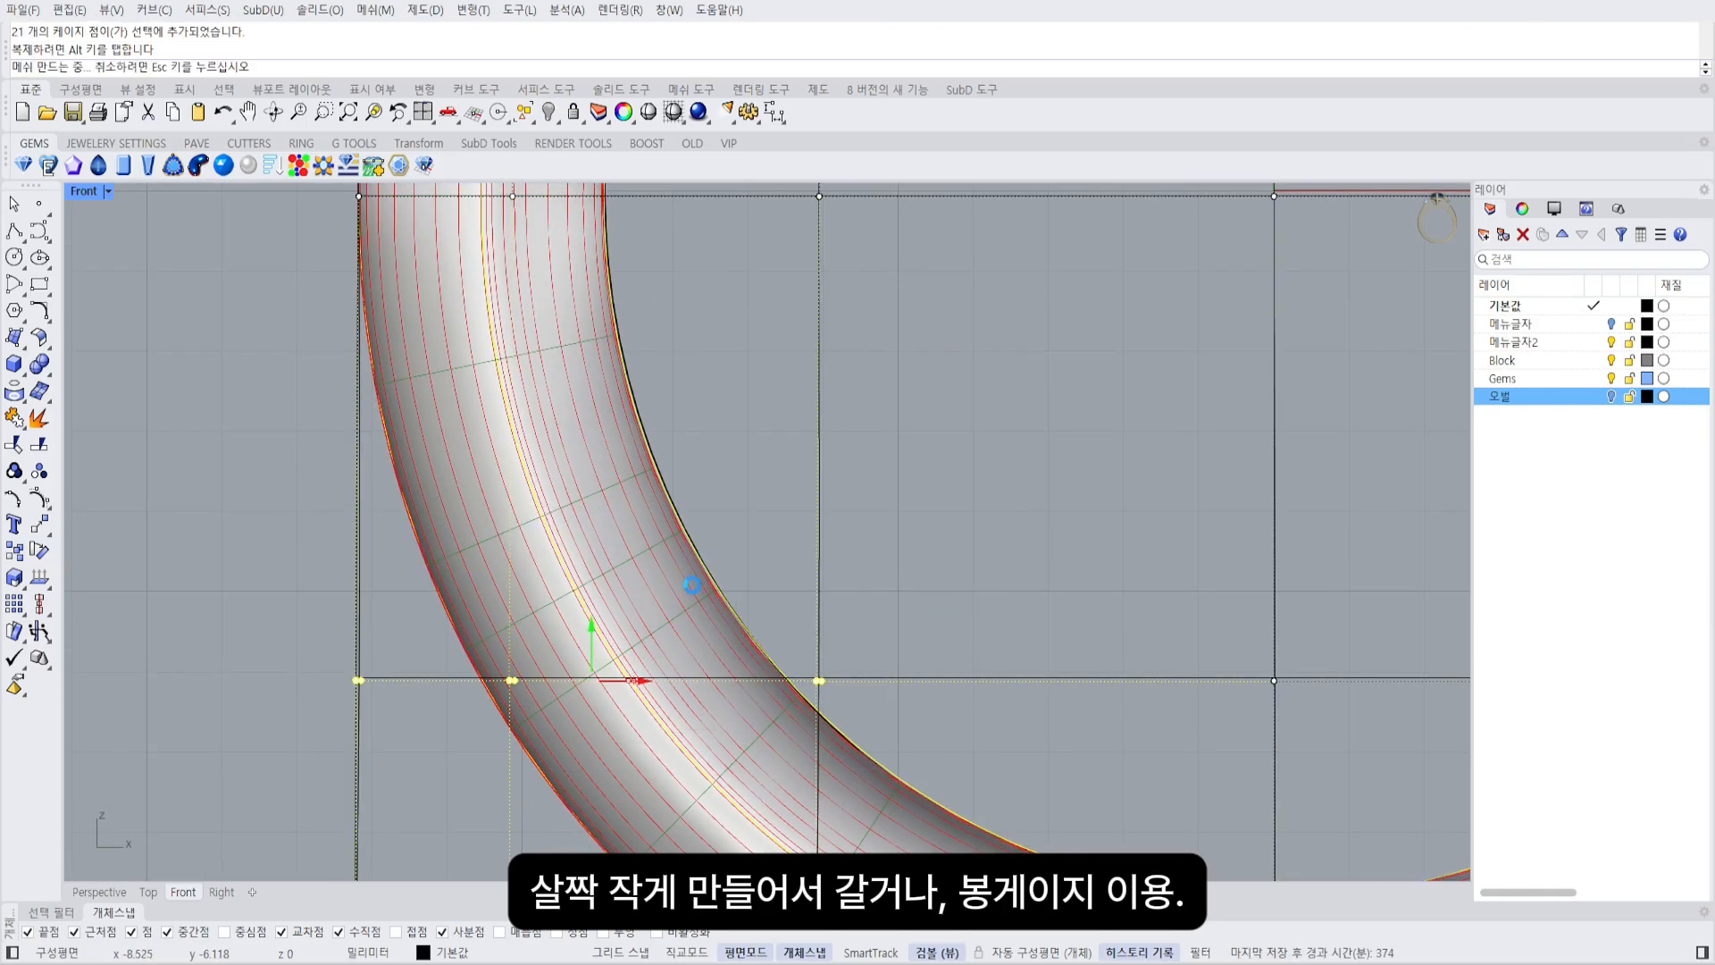
scroll(692, 585, "down", 2)
right_click_drag(692, 585, 696, 742)
left_click_drag(545, 427, 550, 449)
scroll(777, 464, "down", 8)
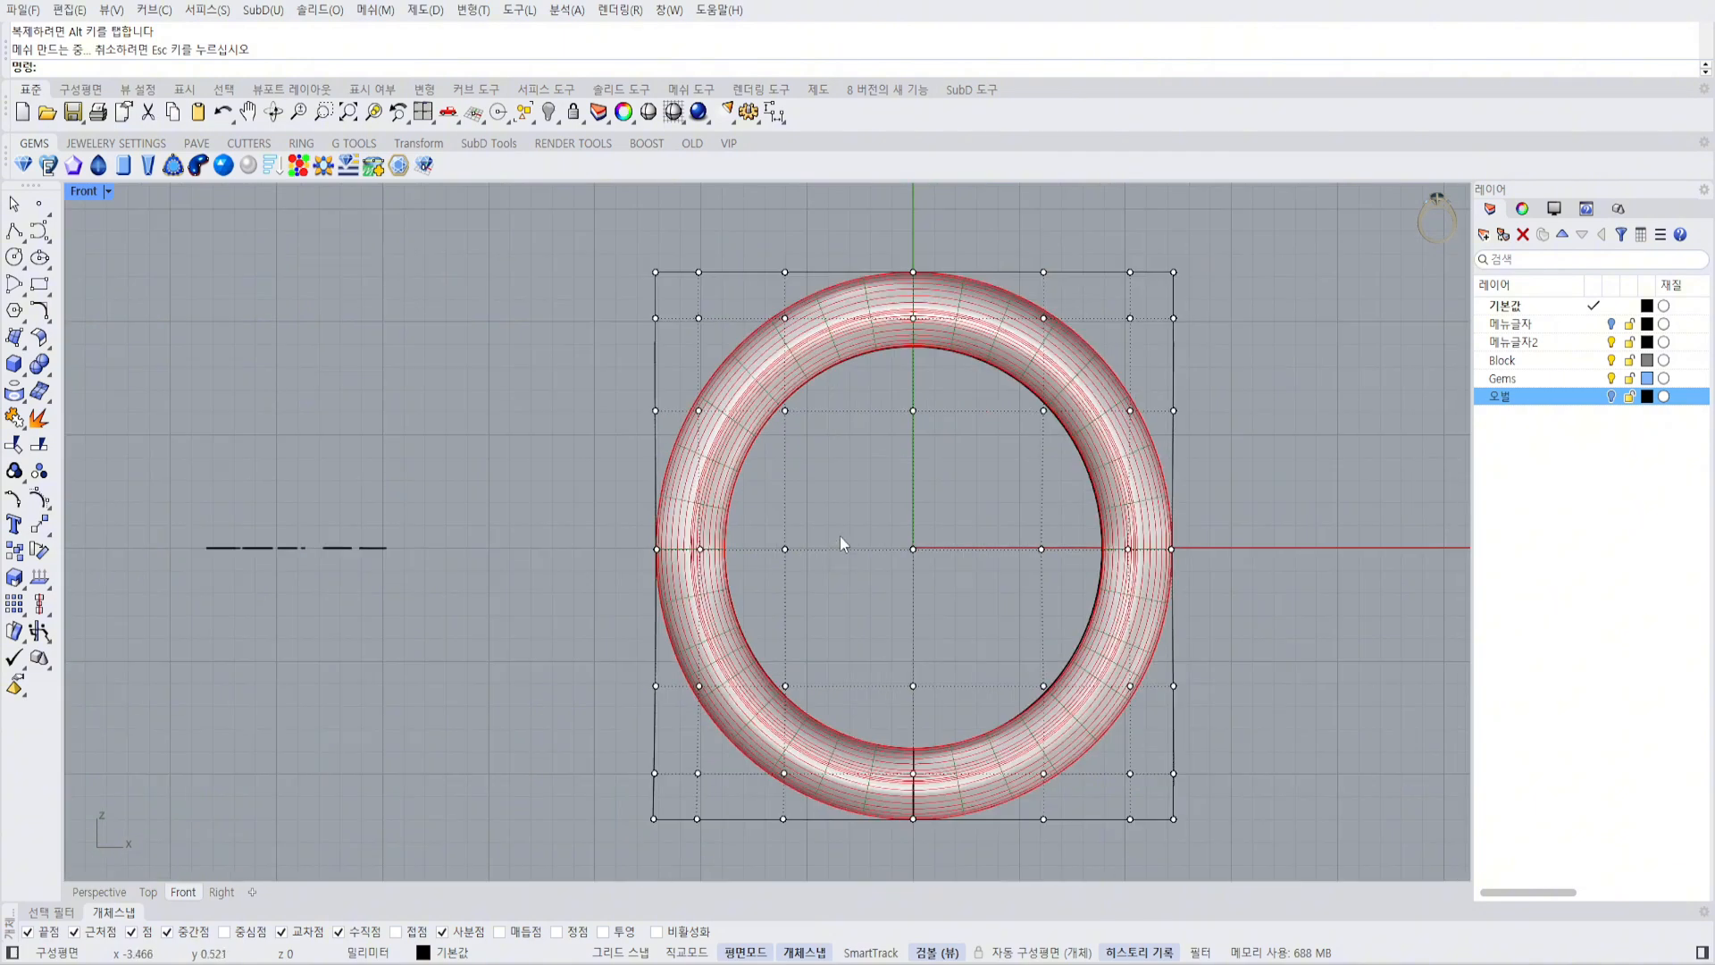
scroll(810, 543, "up", 4)
scroll(807, 536, "down", 2)
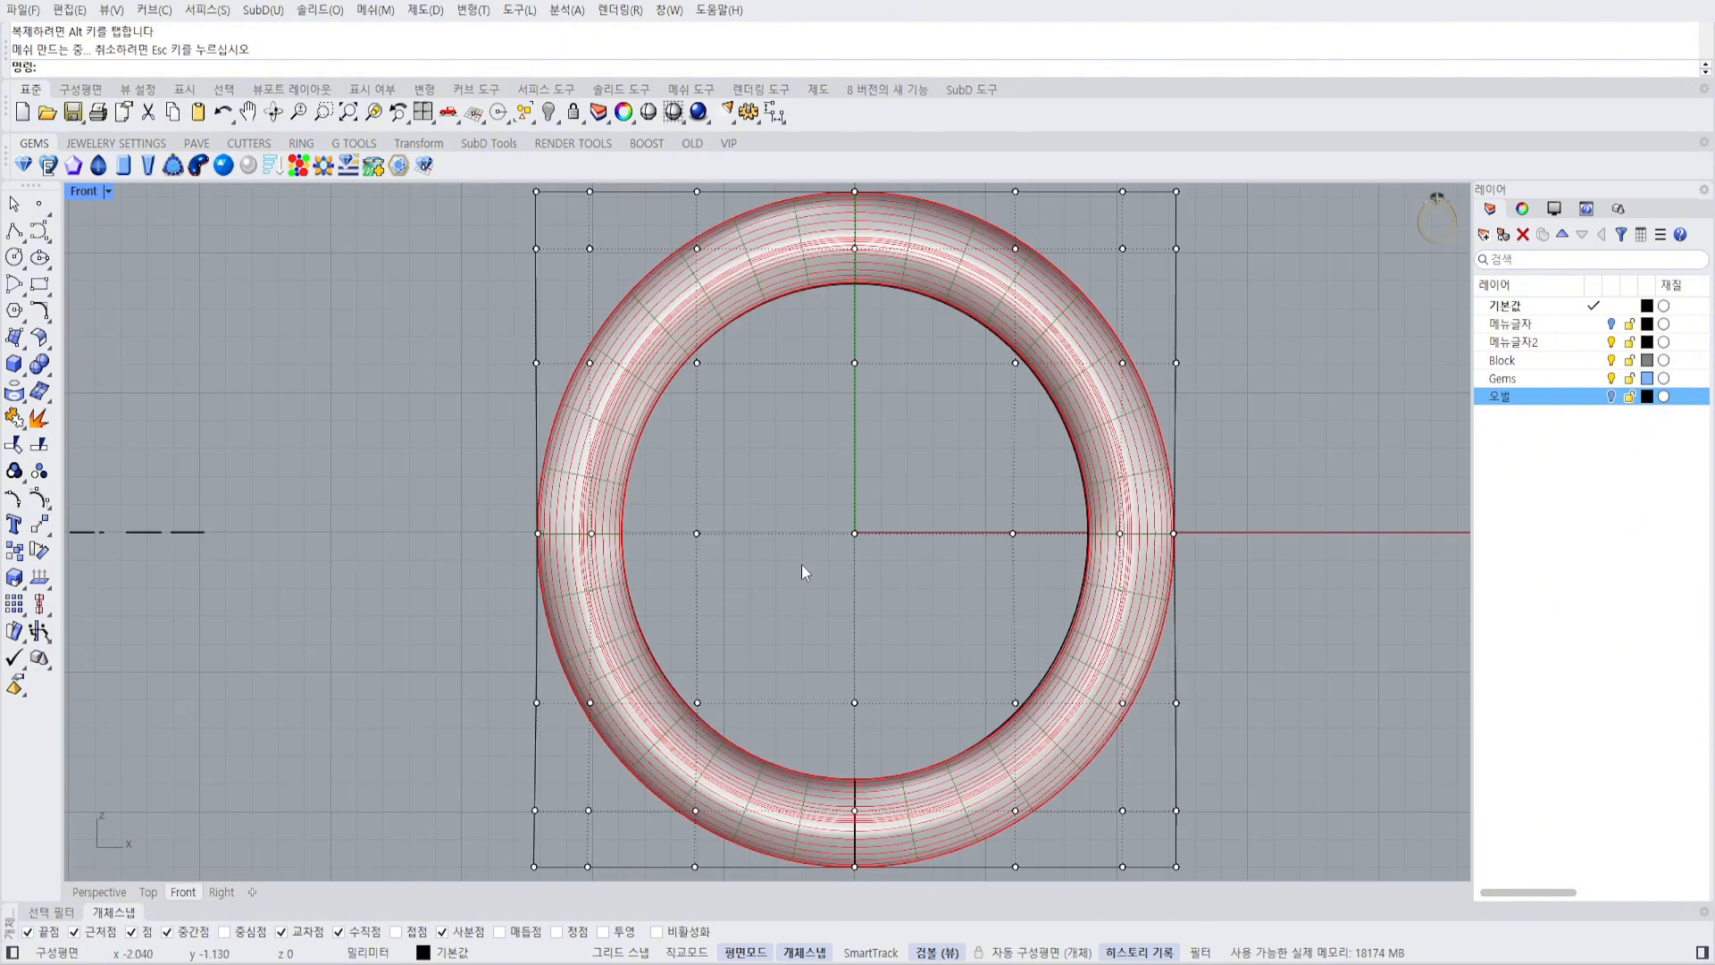
scroll(938, 518, "down", 3)
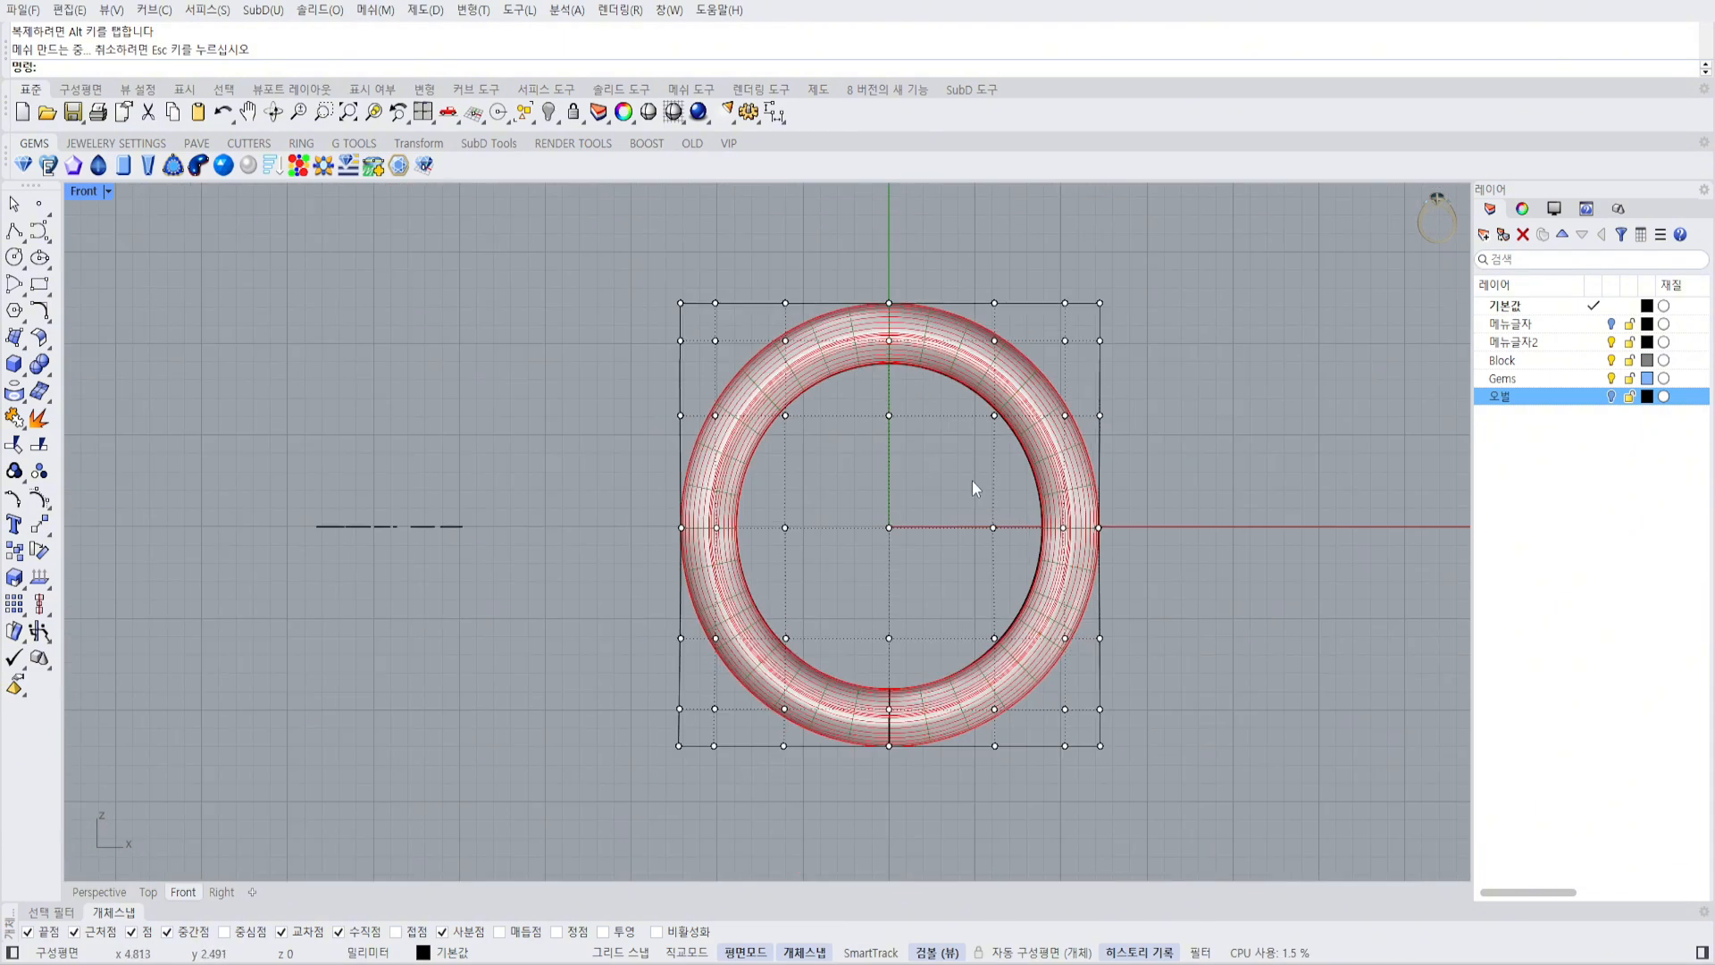
Delete the cage-edited ring, then show the marquise gem on the 오벌 layer in the Top view.
left_click(1105, 319)
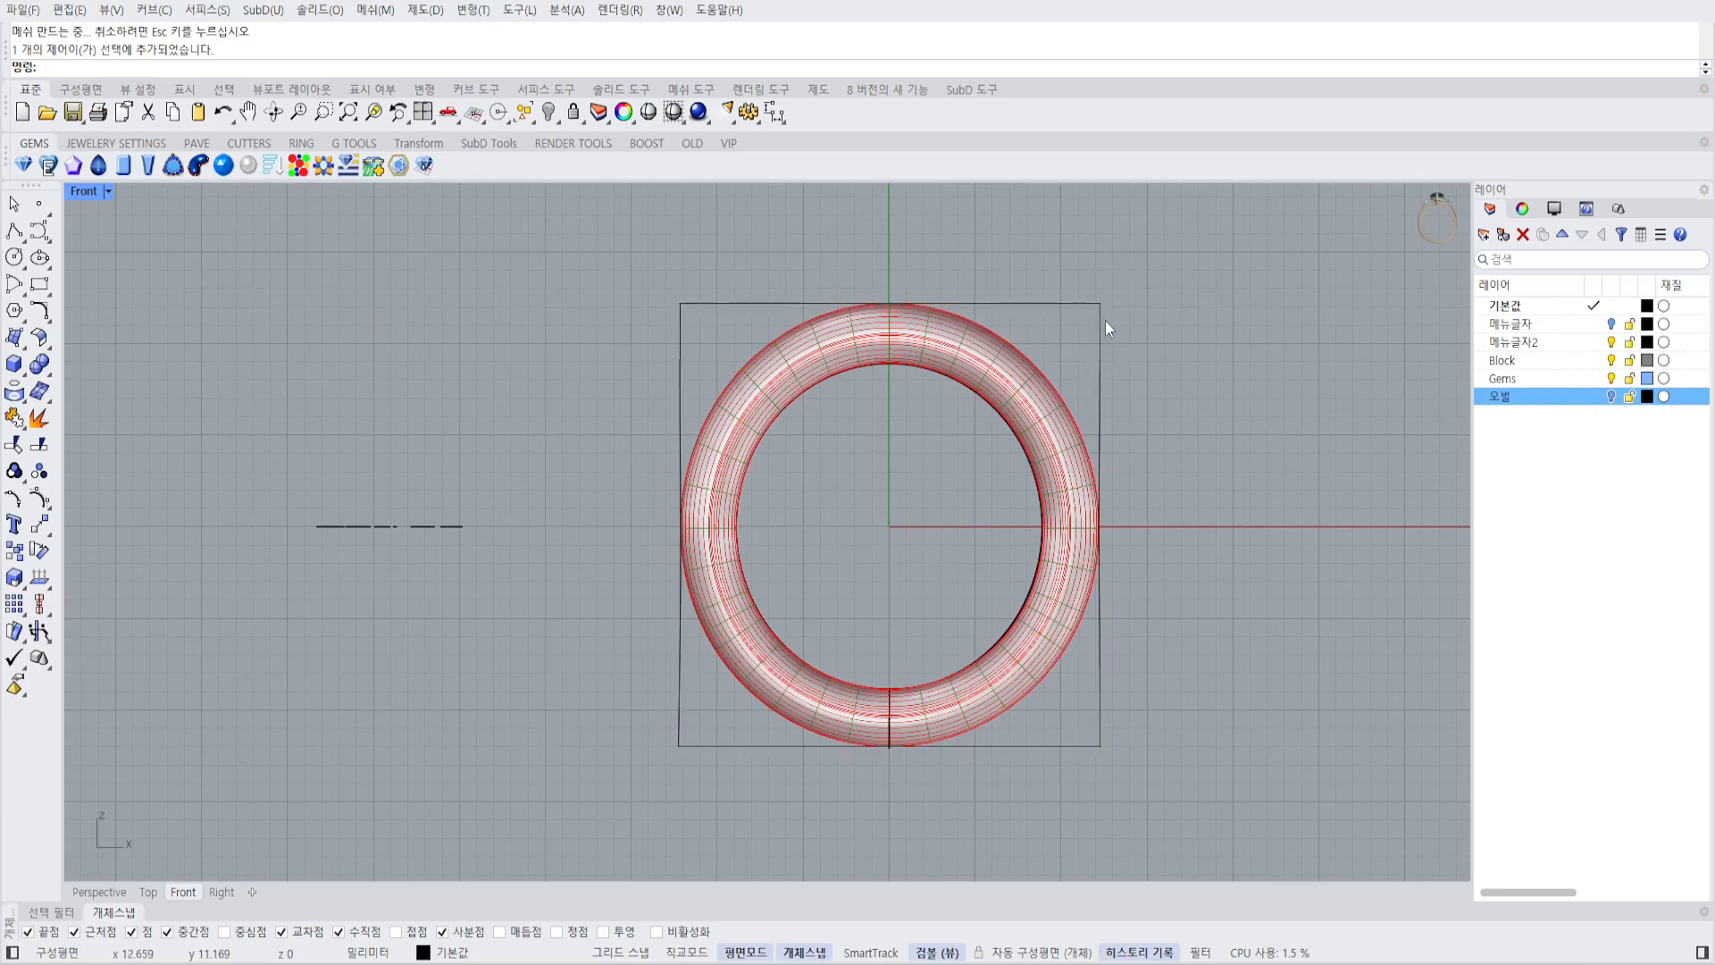
key("Delete")
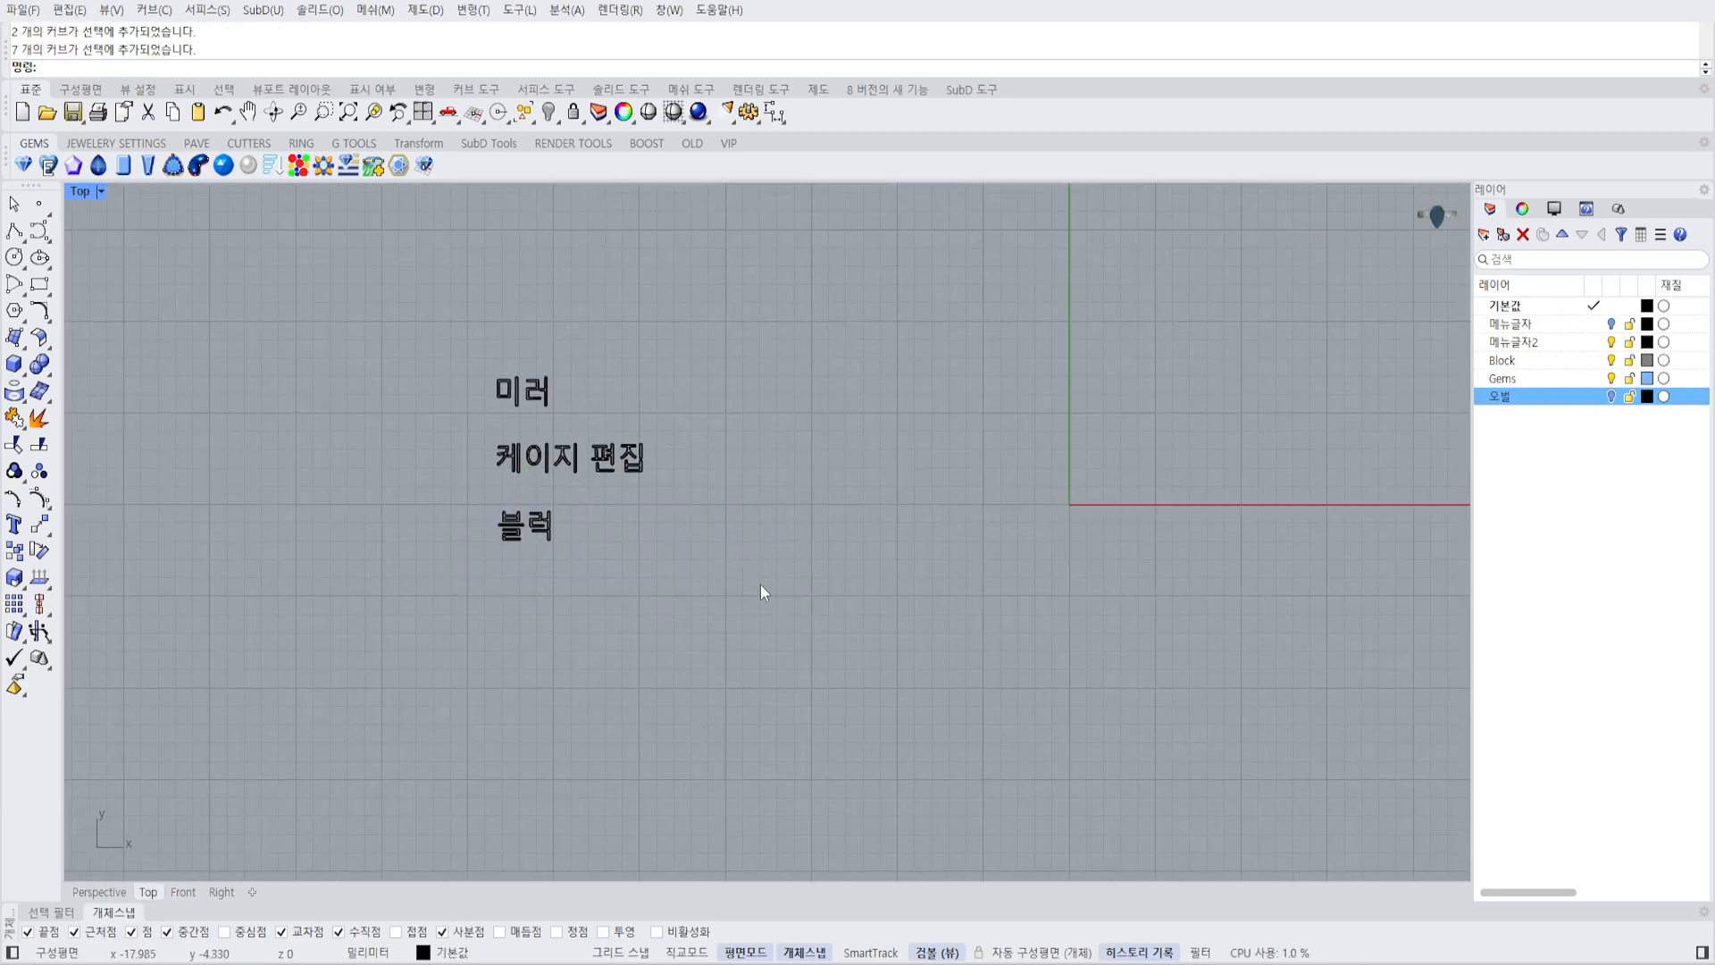
right_click_drag(850, 496, 804, 475)
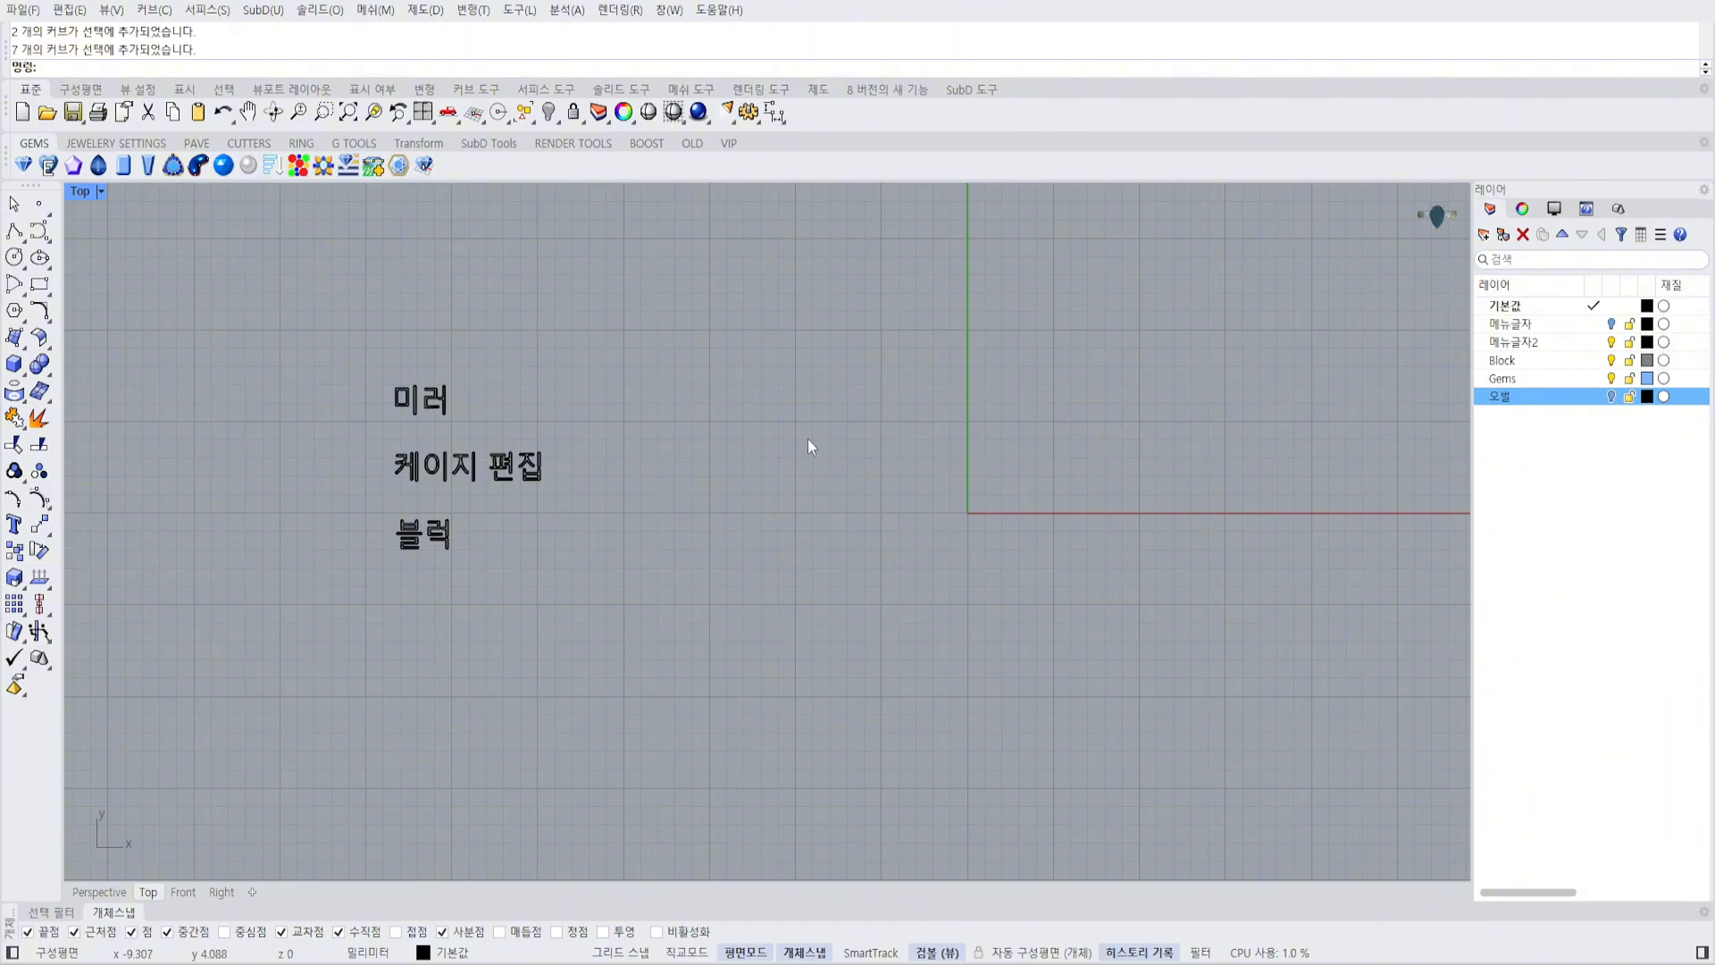
right_click_drag(807, 439, 716, 467)
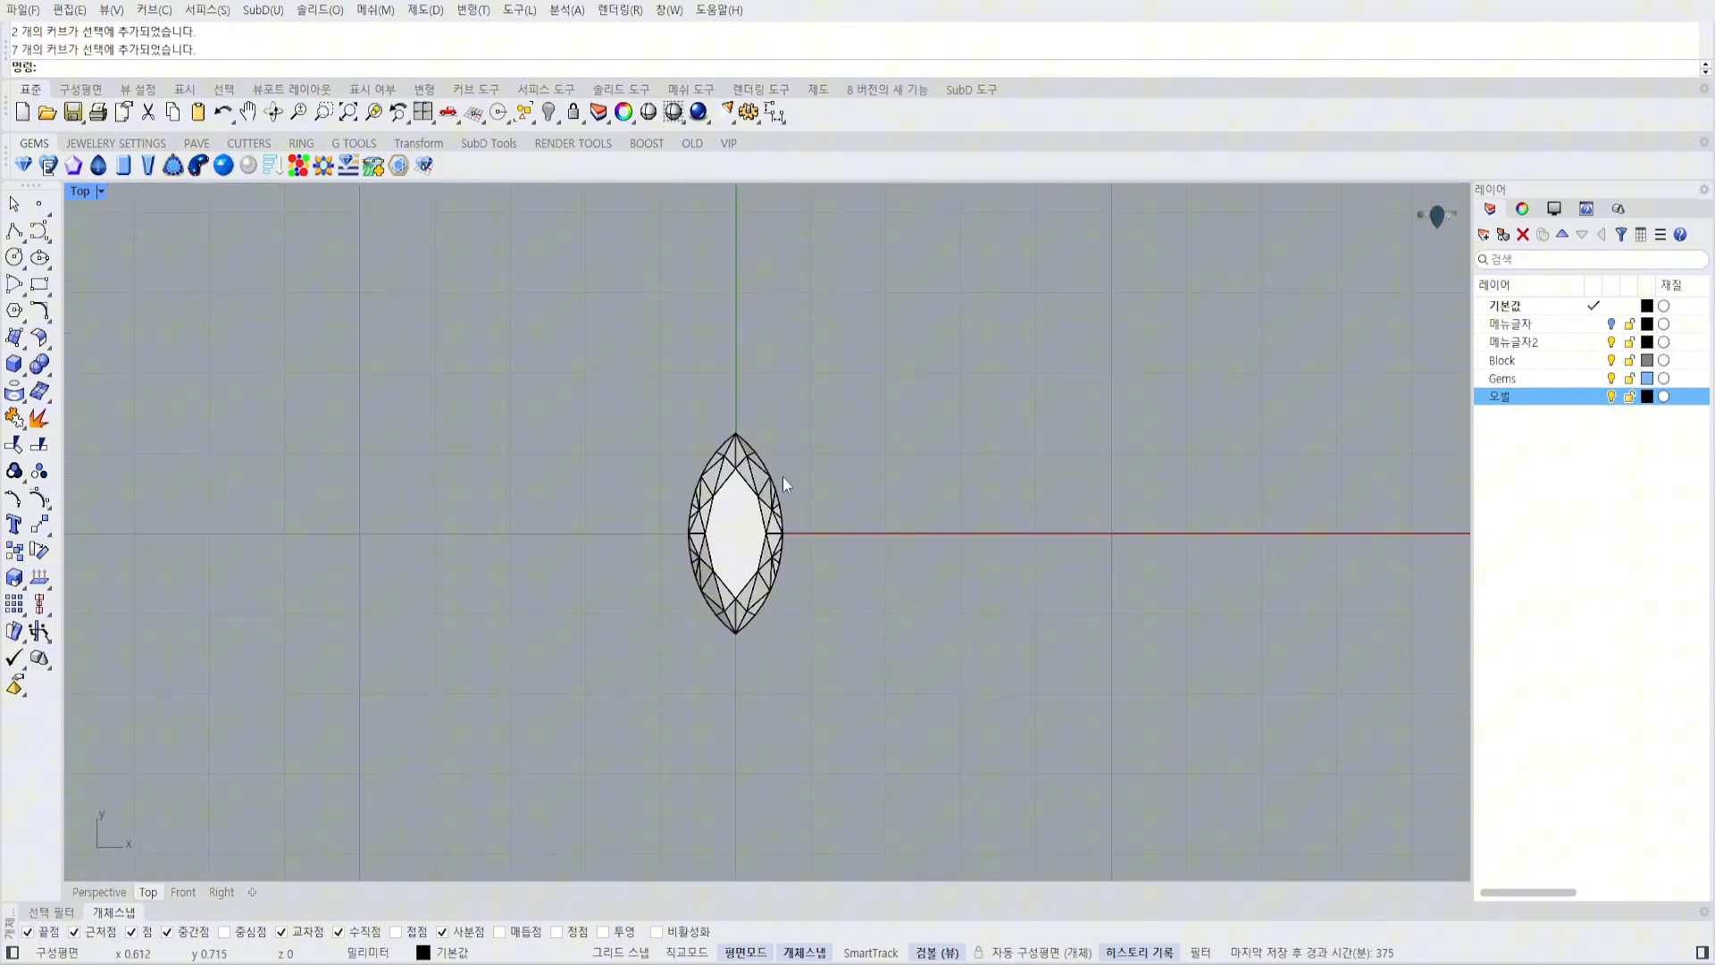
scroll(723, 494, "up", 6)
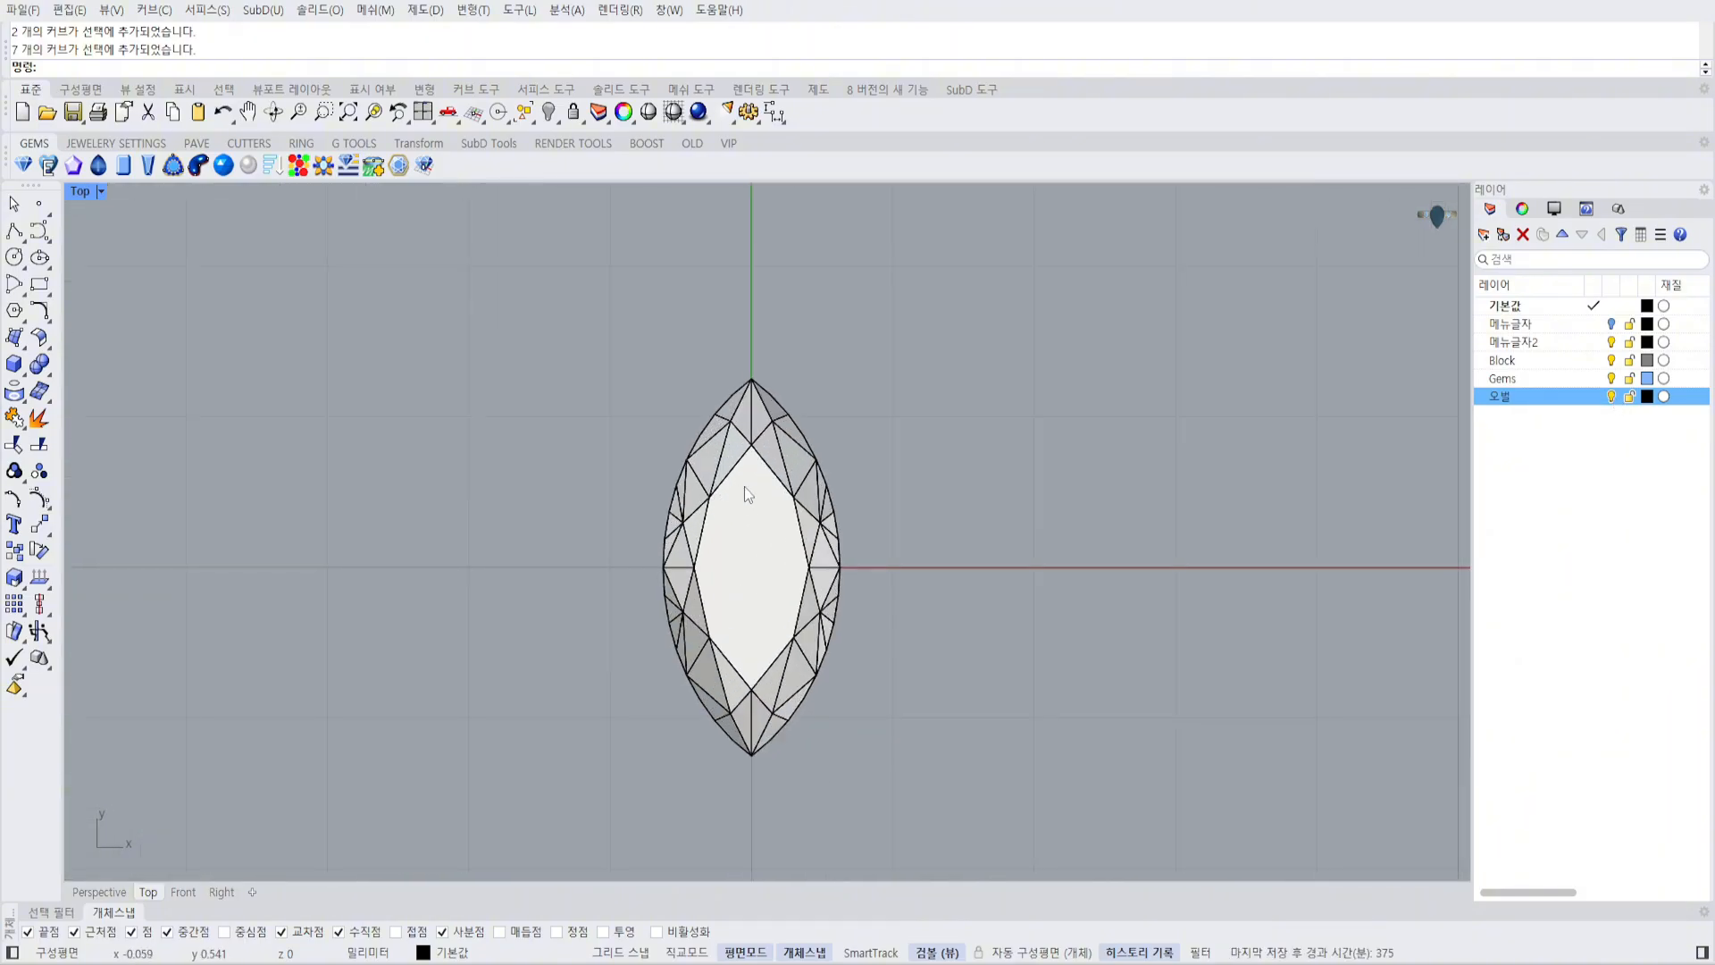
Create a sphere about 0.29 mm in diameter at the marquise gem's right edge and move it outward along the X axis.
left_click(744, 489)
mouse_move(868, 447)
right_mouse_down()
mouse_move(957, 471)
mouse_move(868, 427)
right_mouse_up()
left_click(956, 468)
left_click(812, 566)
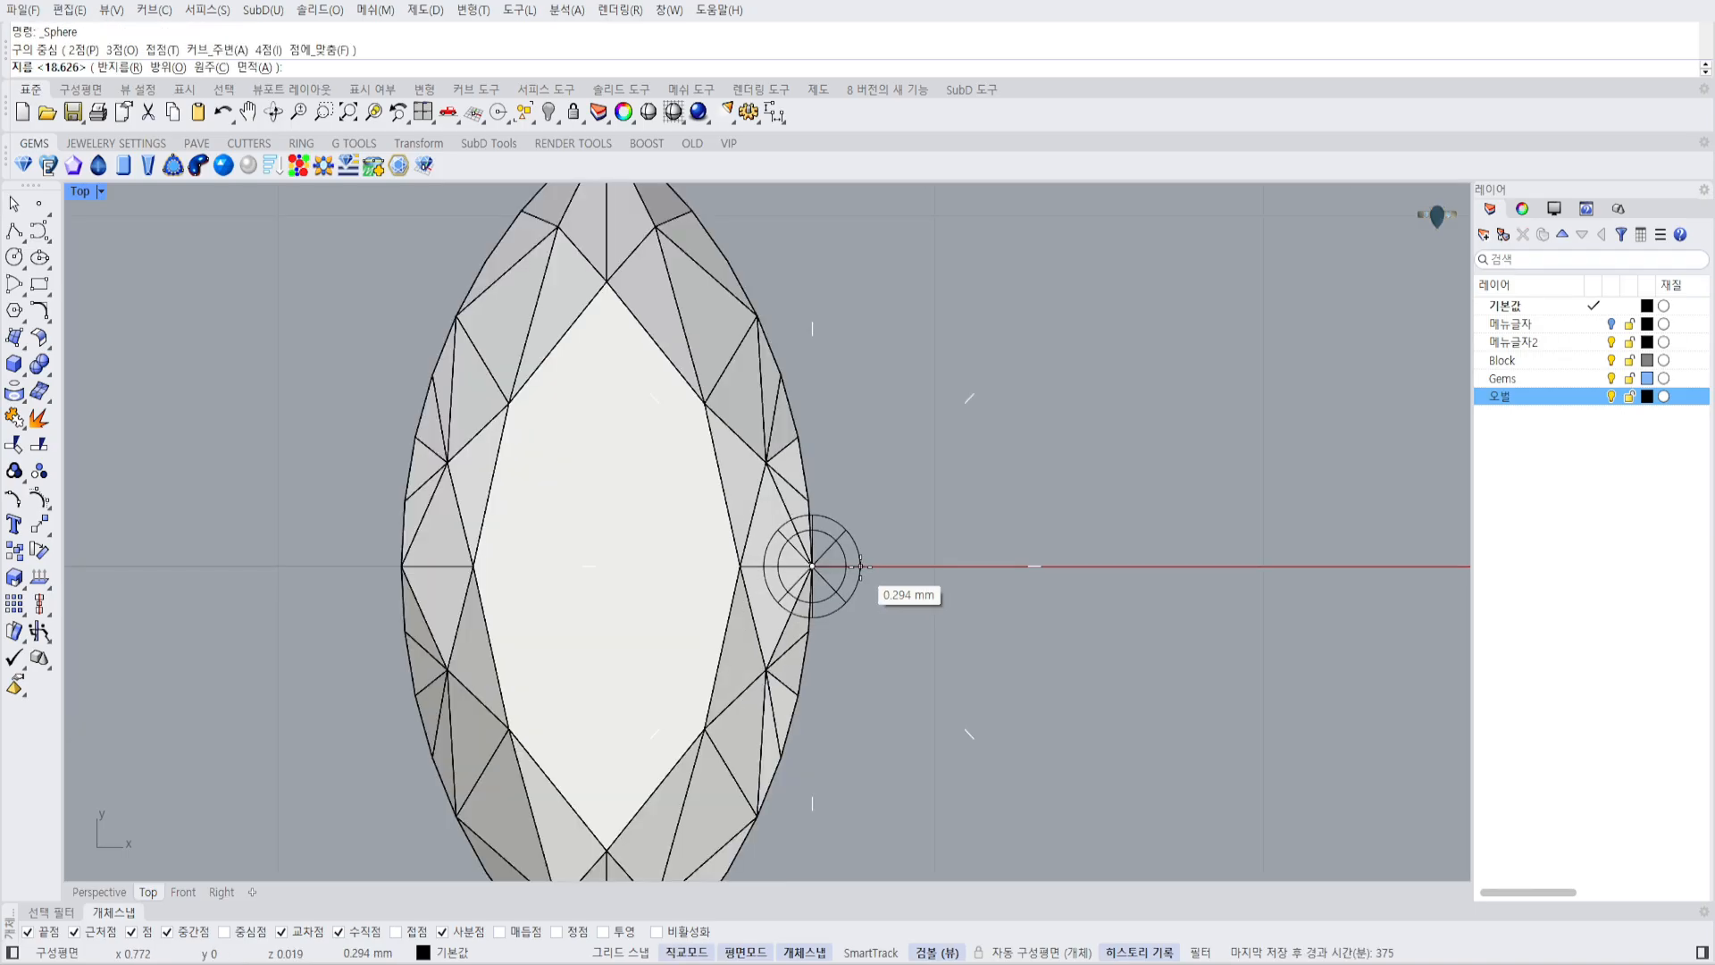
left_click(860, 566)
left_click(838, 566)
left_click_drag(848, 572, 907, 568)
Rebuild the sphere's surface with 12 points in U and turn on its control points.
scroll(906, 568, "up", 5)
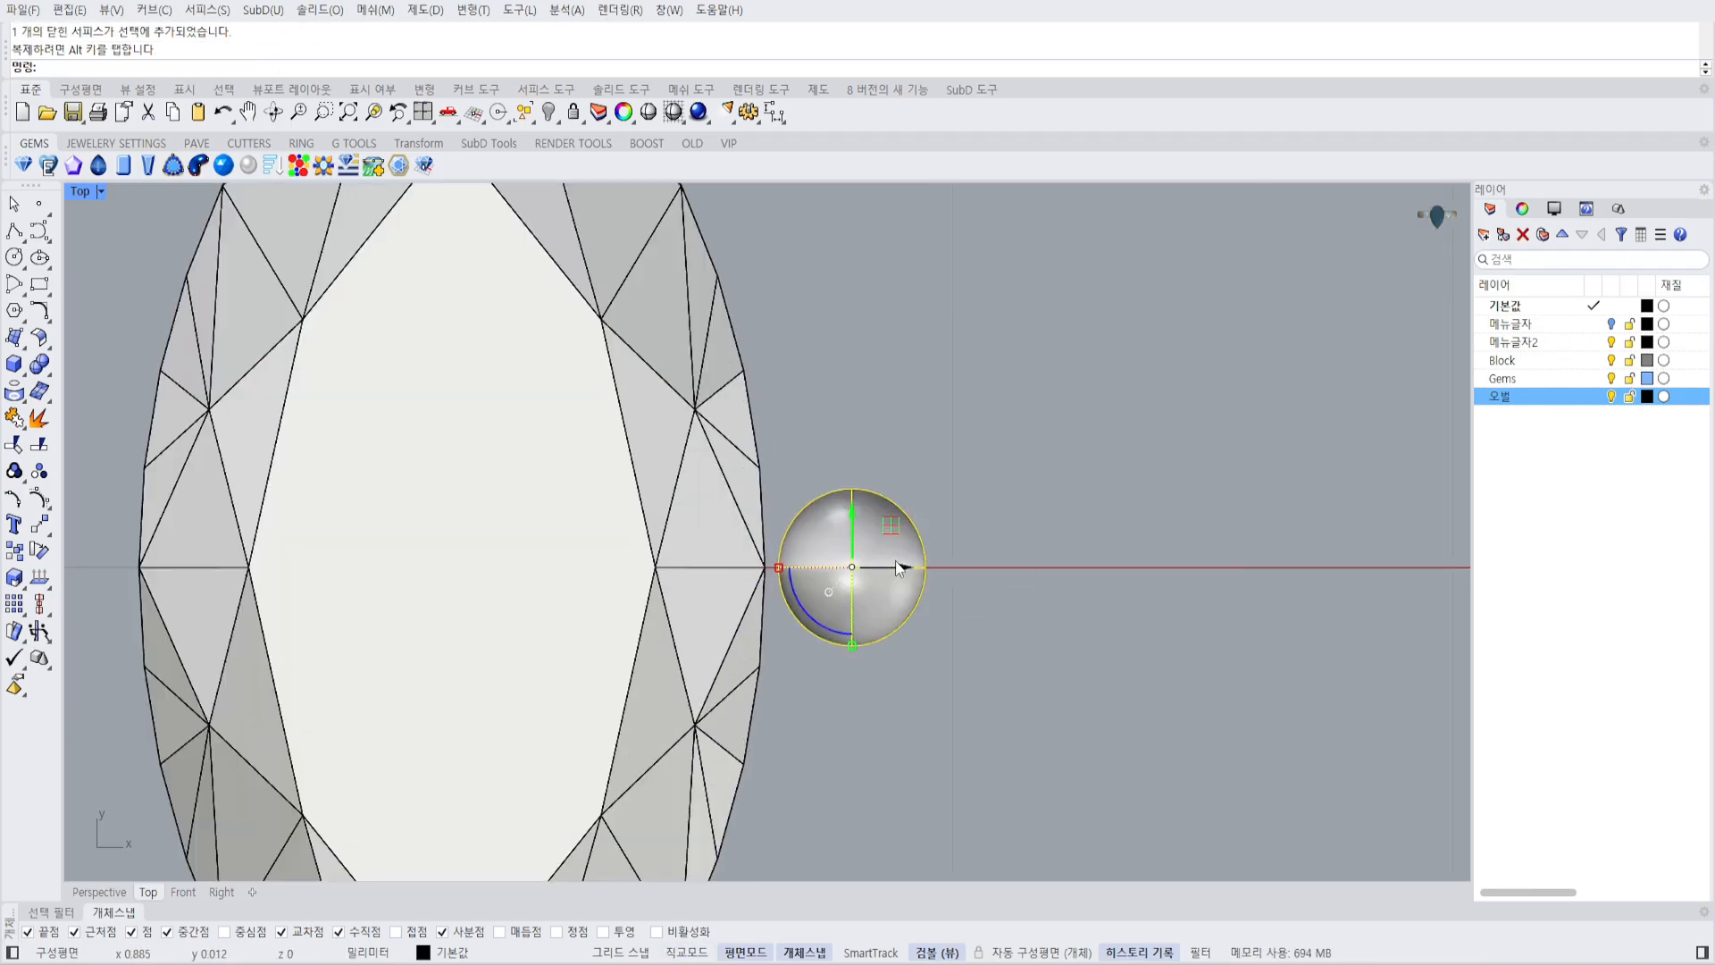
type("re")
key("Return")
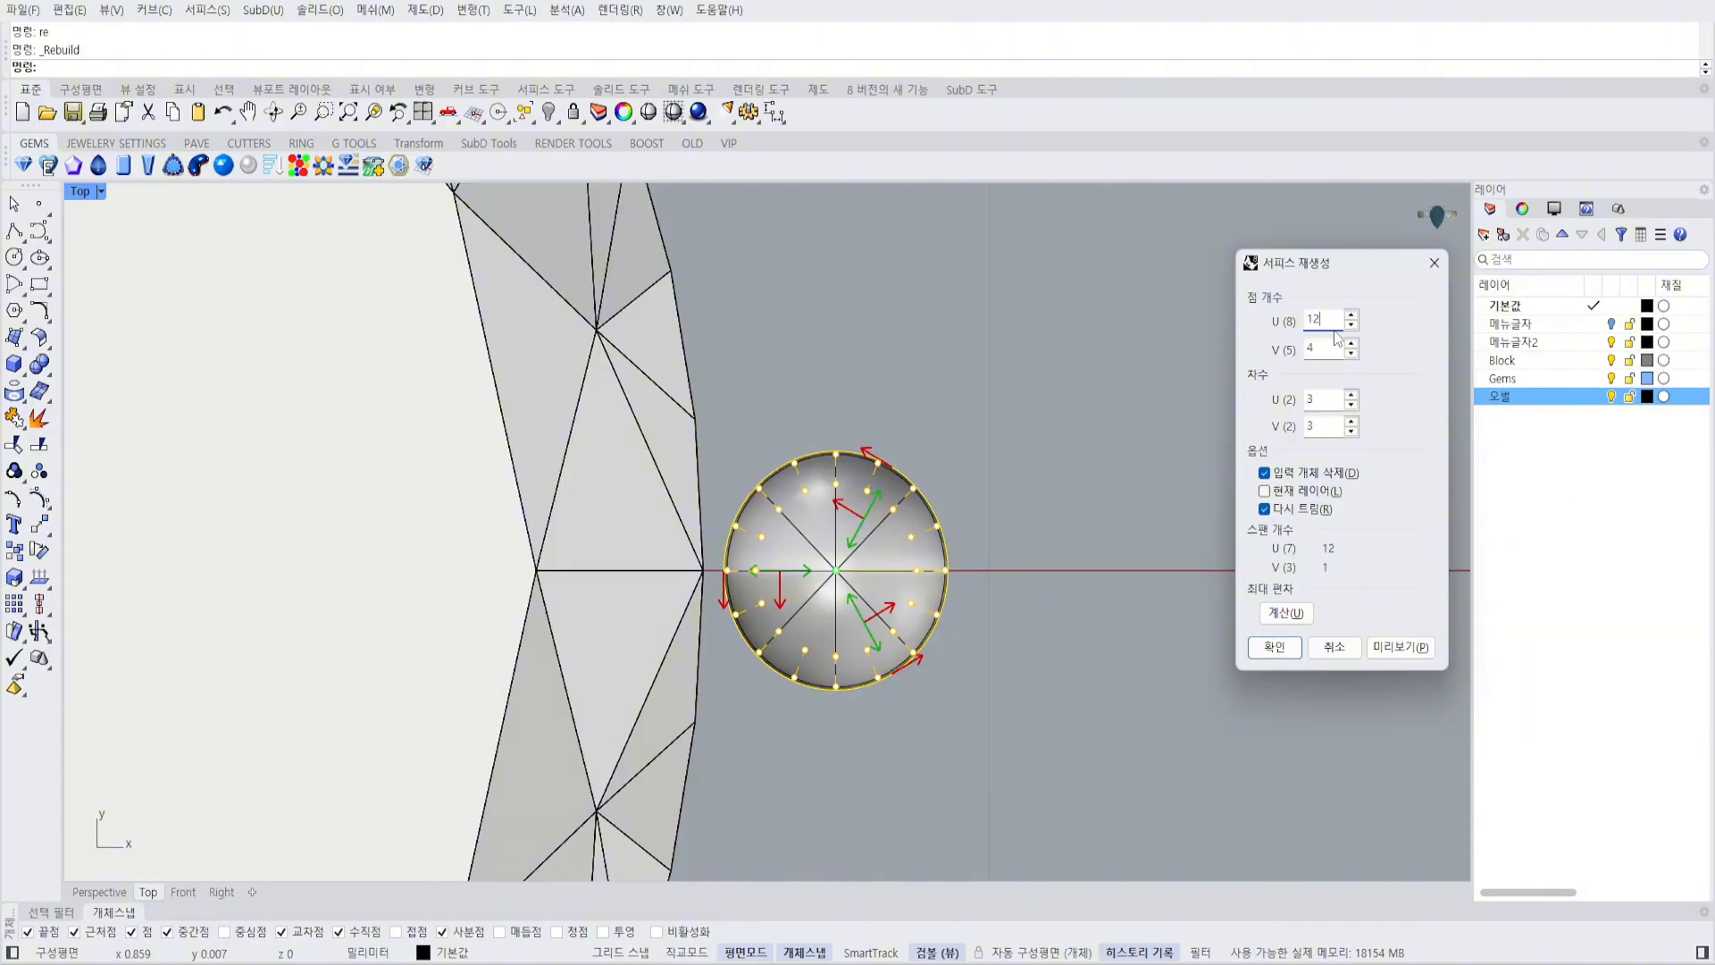
left_click(1274, 646)
key("F10")
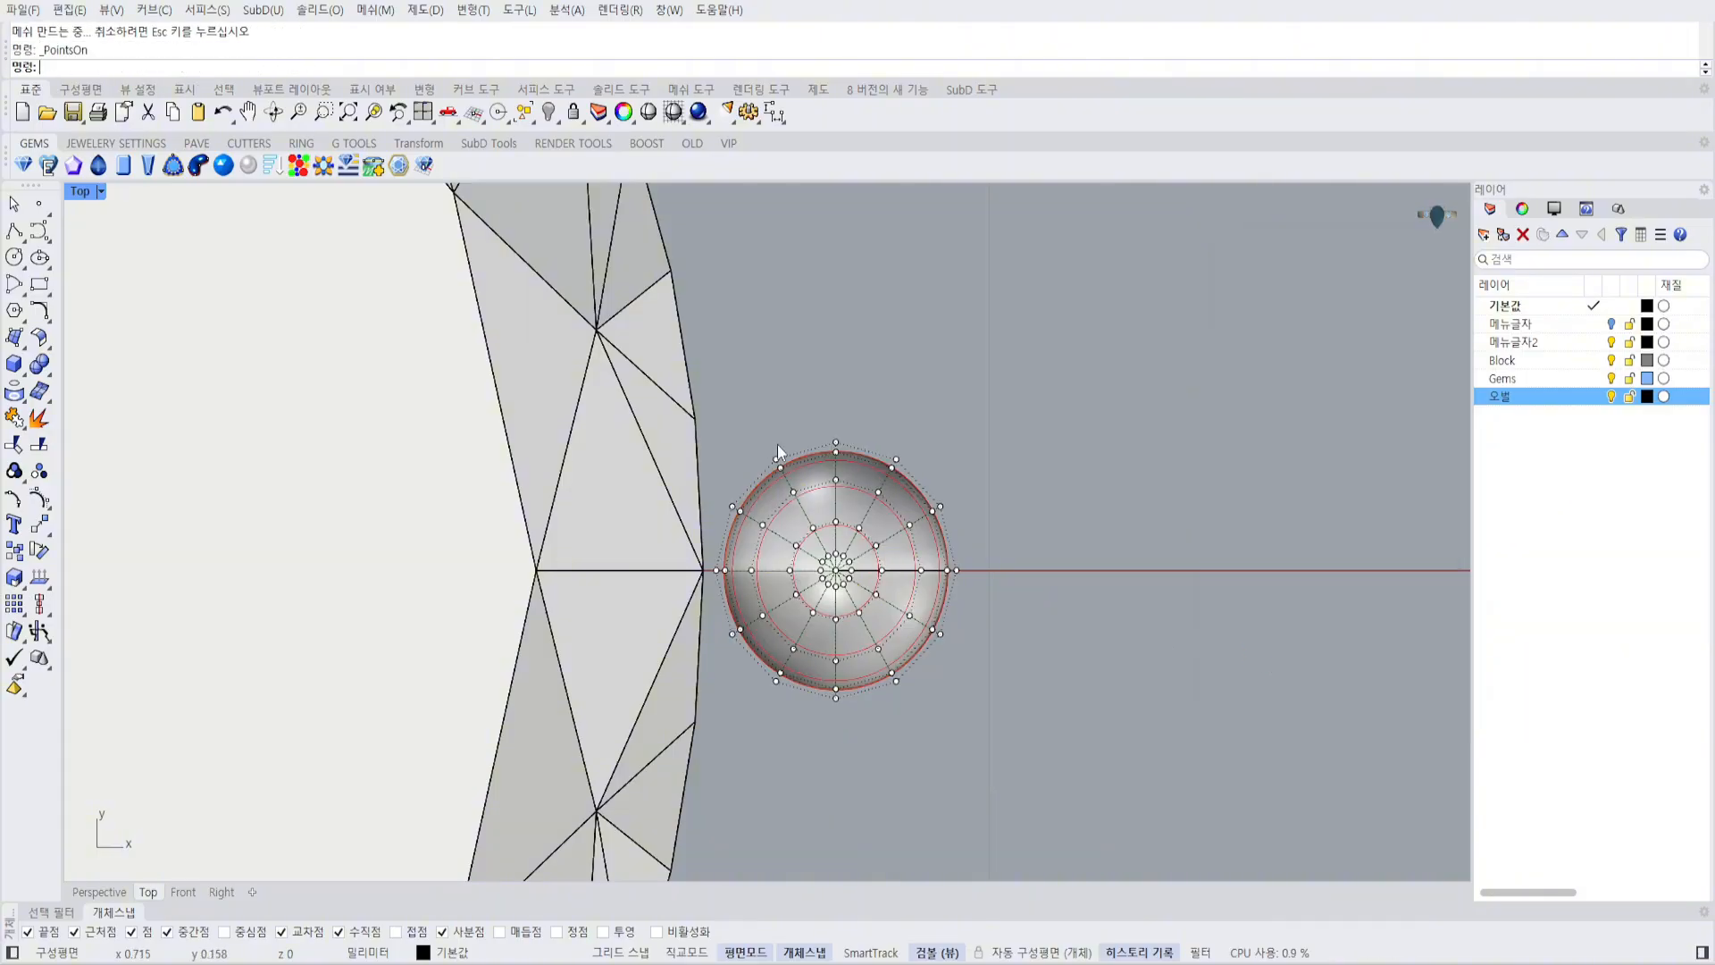
Examine the rebuilt sphere and its control points beside the gem in the Right, Front and Top views.
left_click(908, 561)
key("ctrl+F3")
scroll(782, 478, "up", 18)
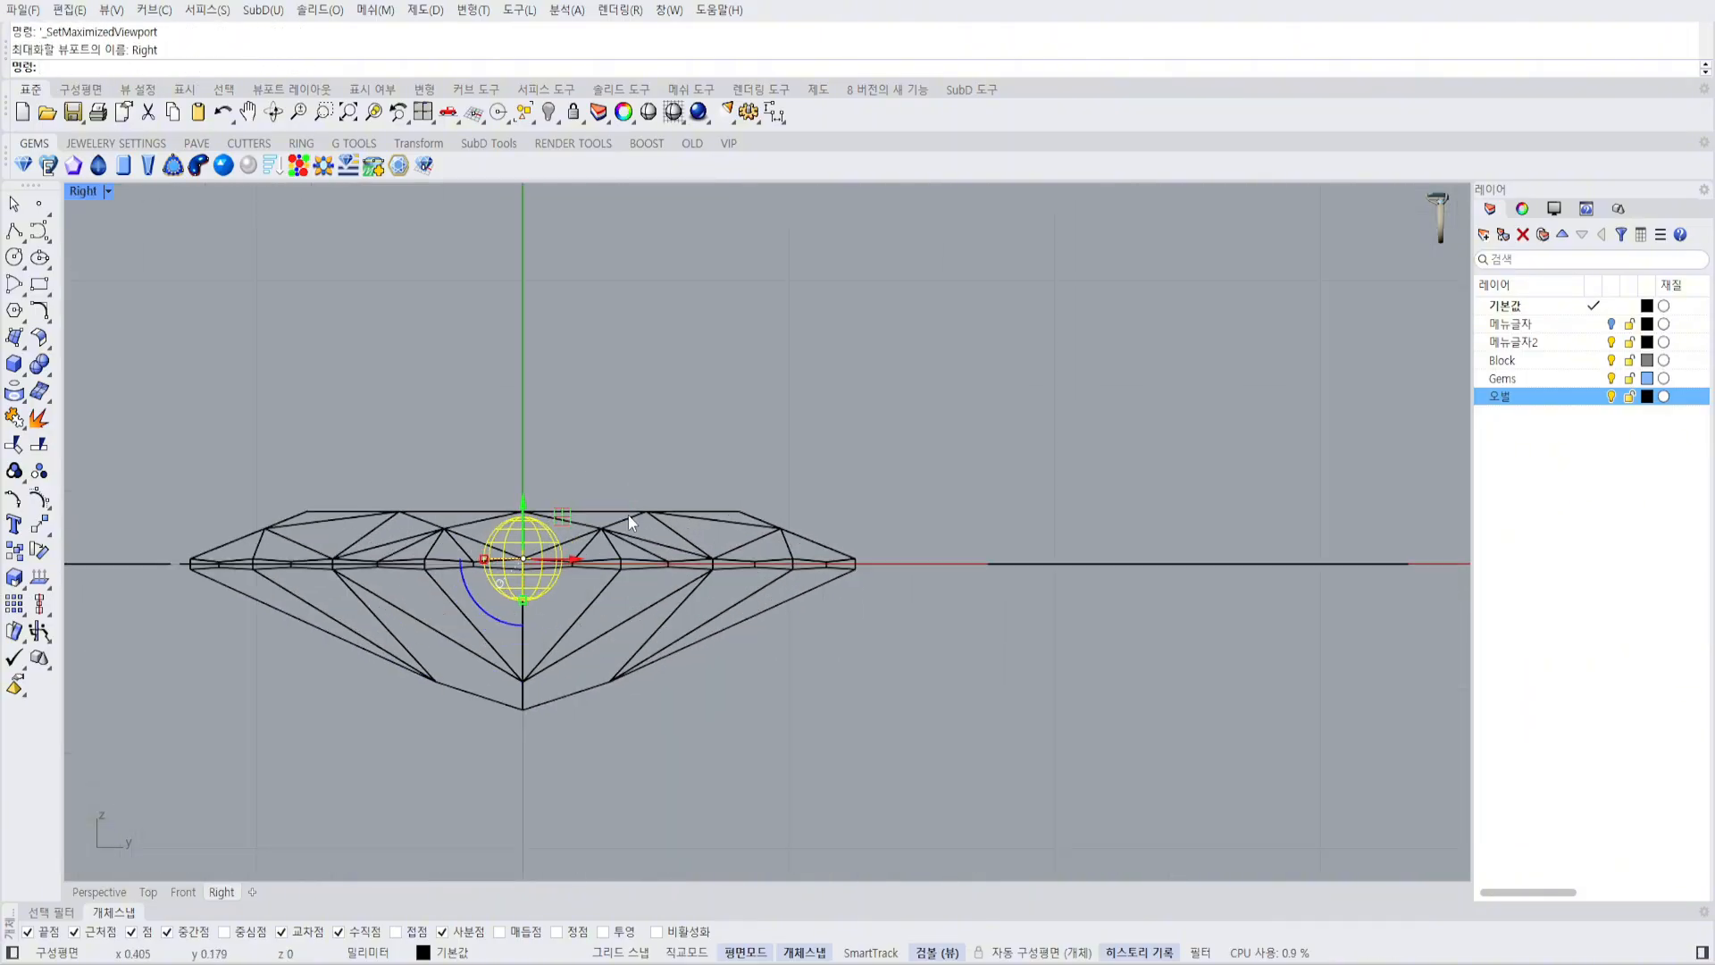
key("ctrl+F2")
scroll(881, 527, "up", 10)
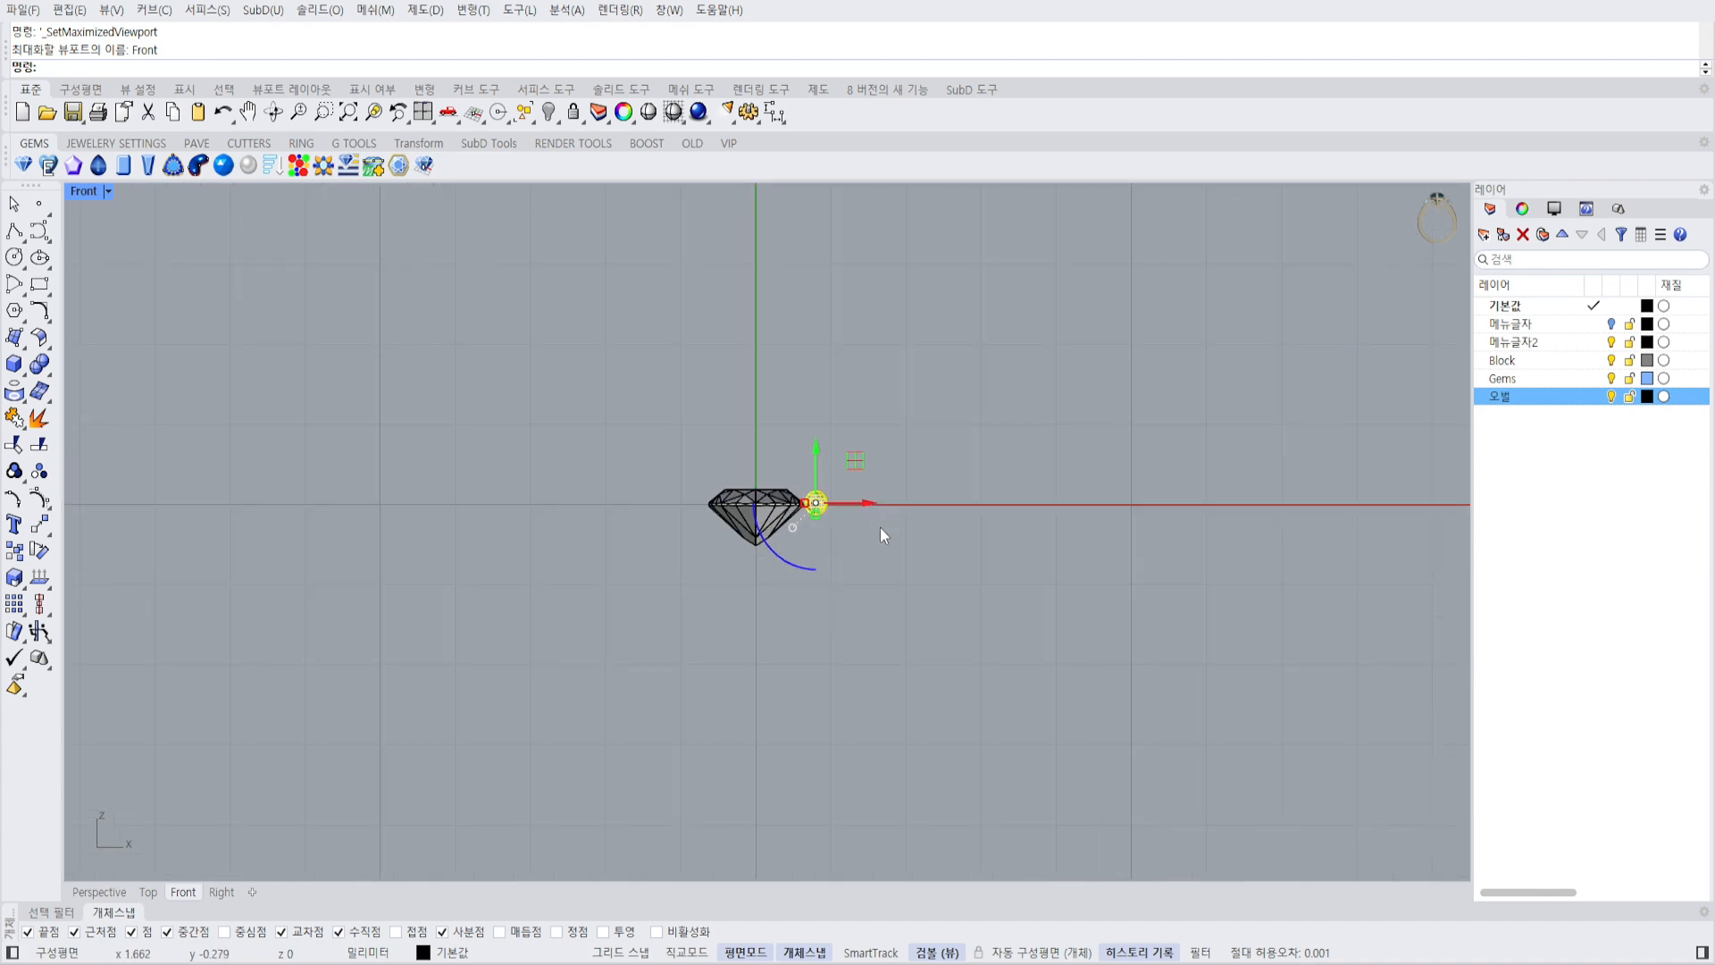
left_click(852, 476)
scroll(756, 407, "up", 6)
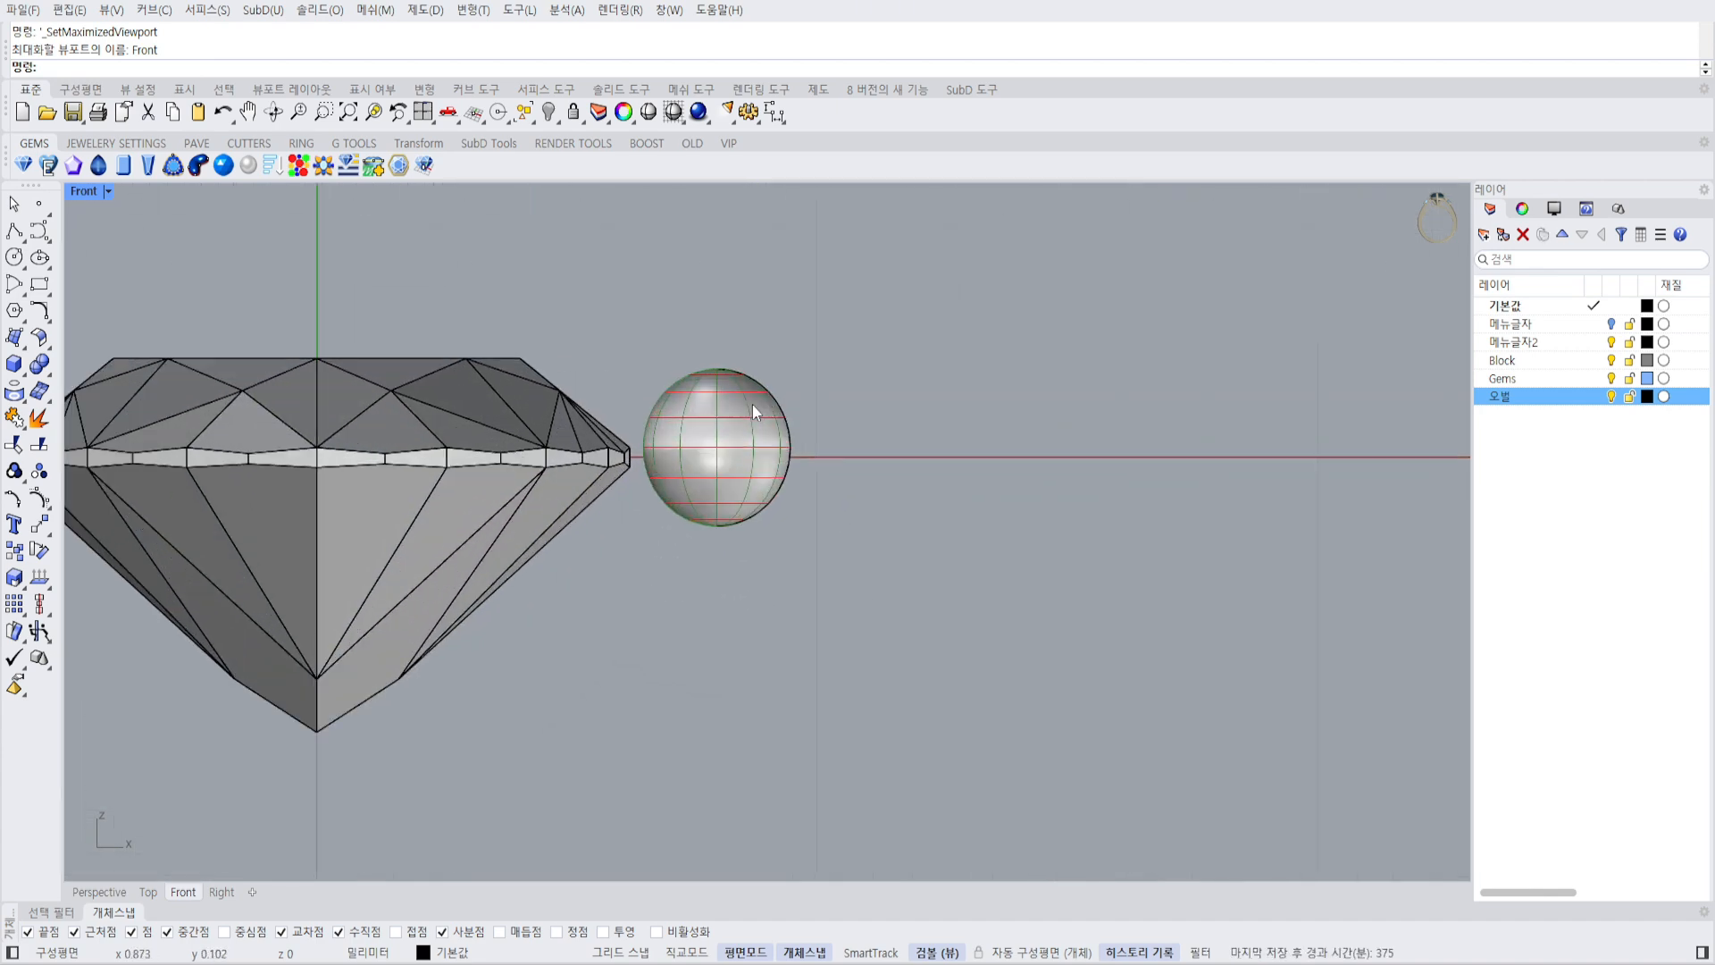
left_click(752, 406)
key("F10")
scroll(727, 436, "up", 6)
key("ctrl+F1")
scroll(804, 428, "up", 4)
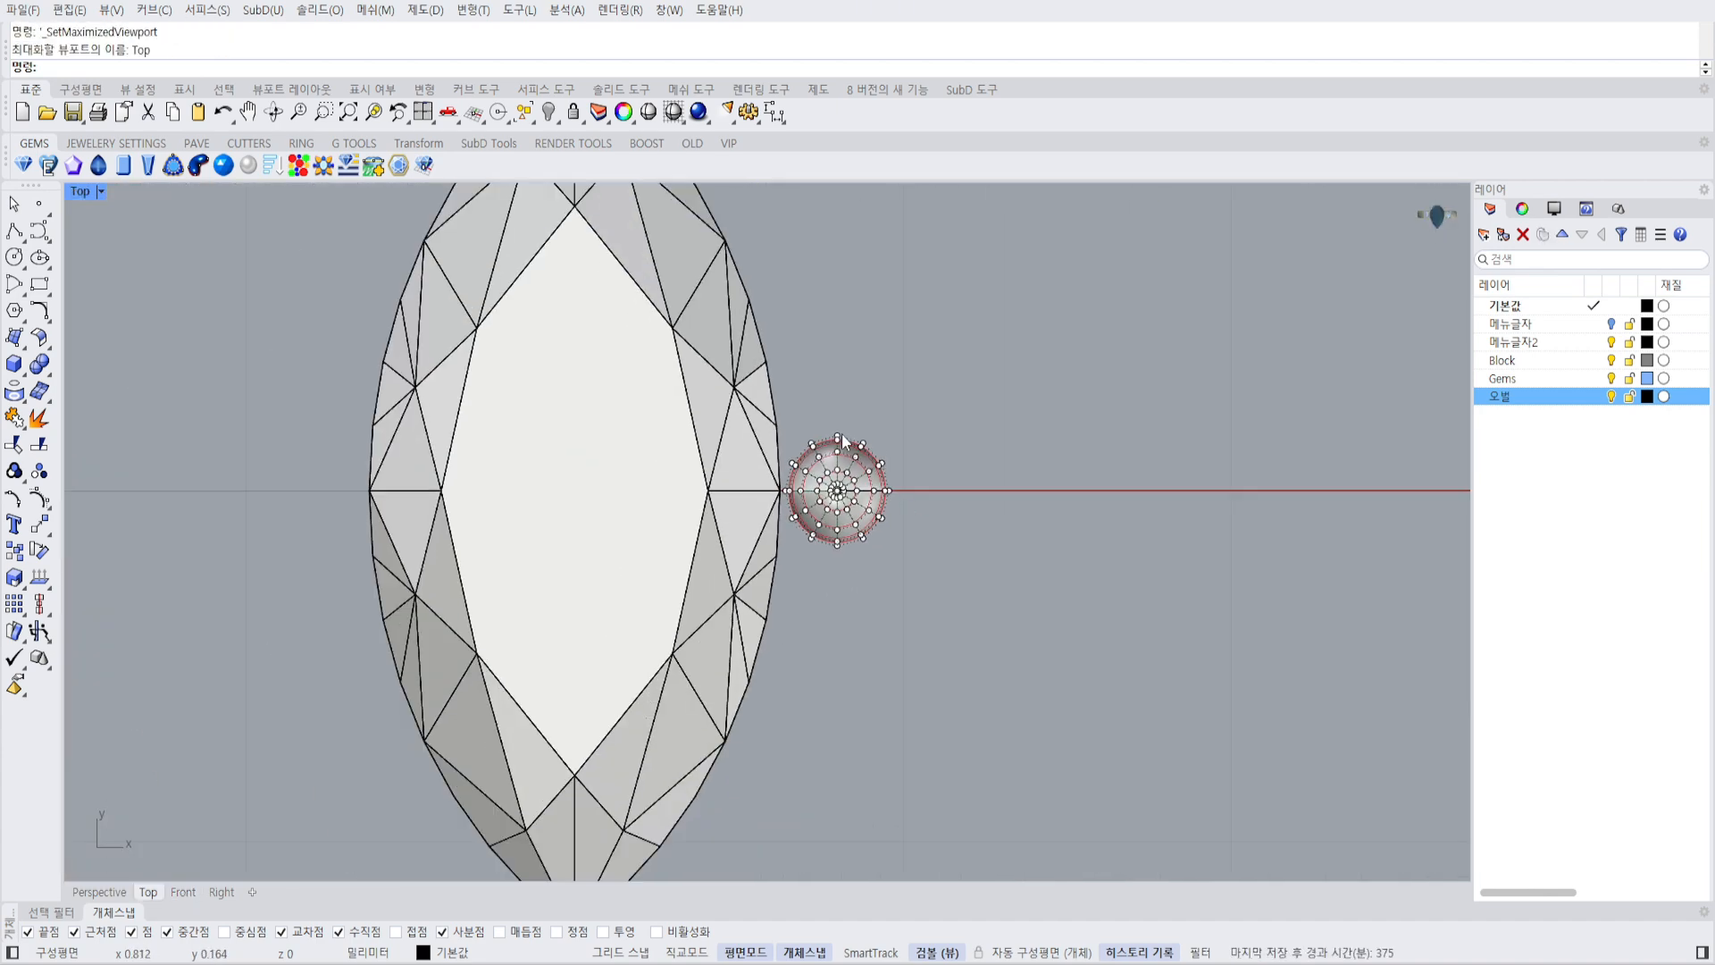
key("Escape")
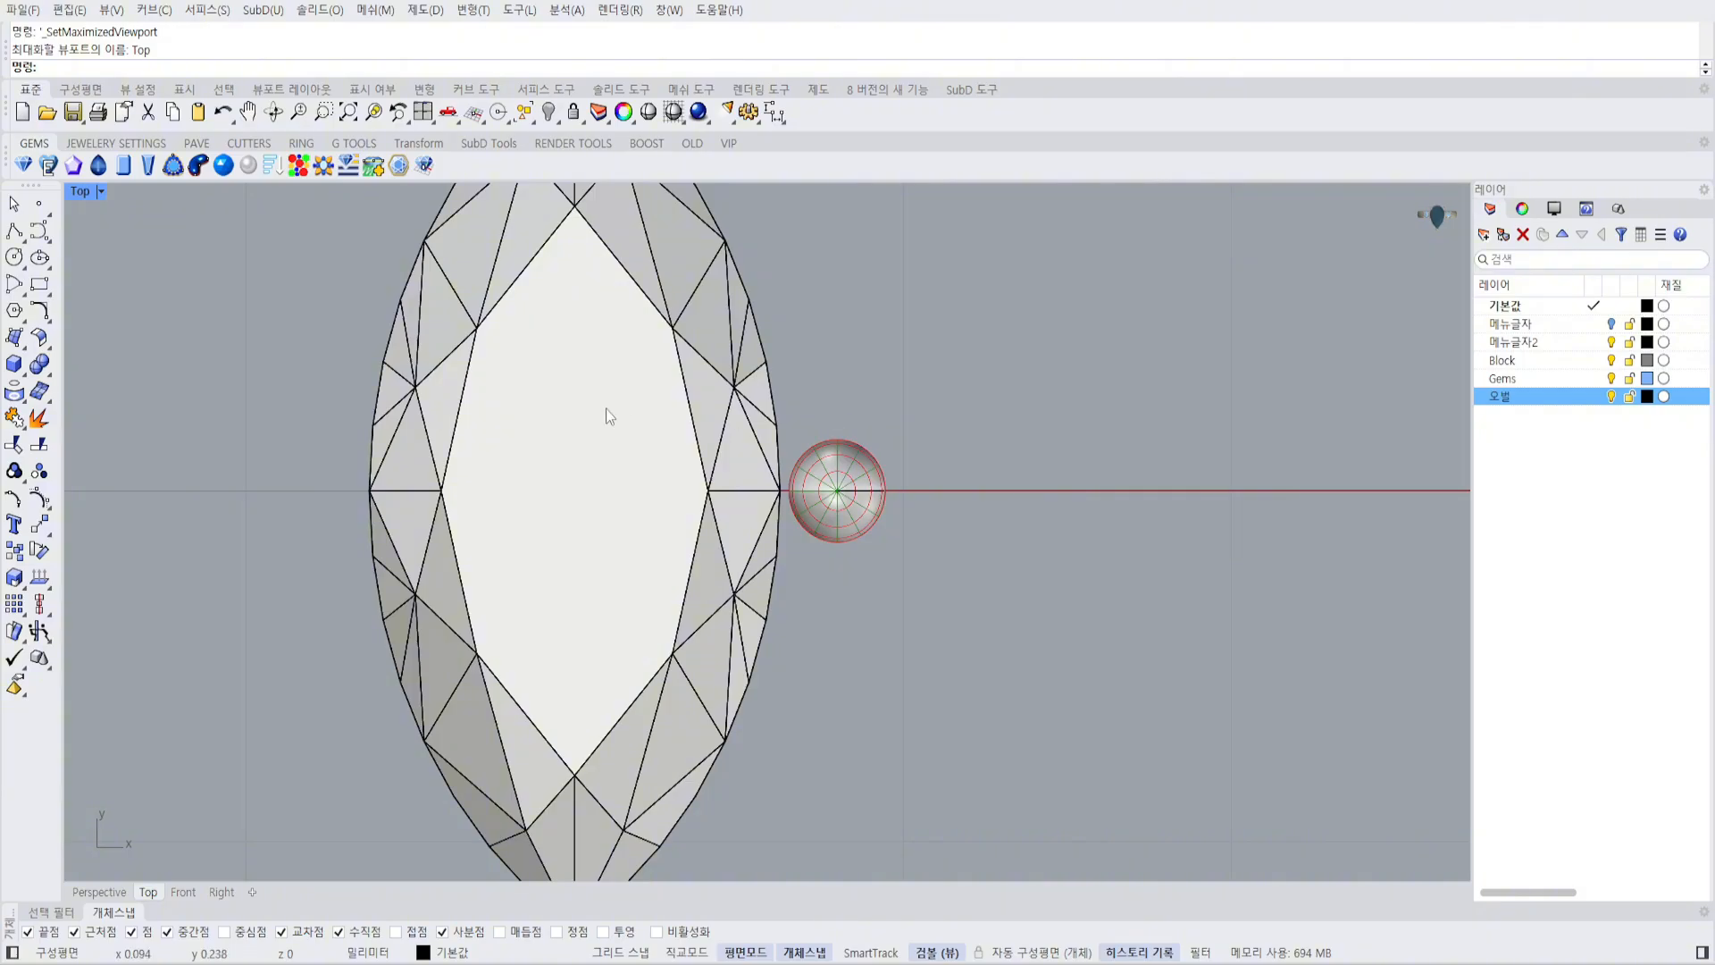
Draw a vertical polyline in the Front view through the sphere, from below the gem to above its table.
left_click(16, 234)
key("ctrl+F2")
left_click(725, 761)
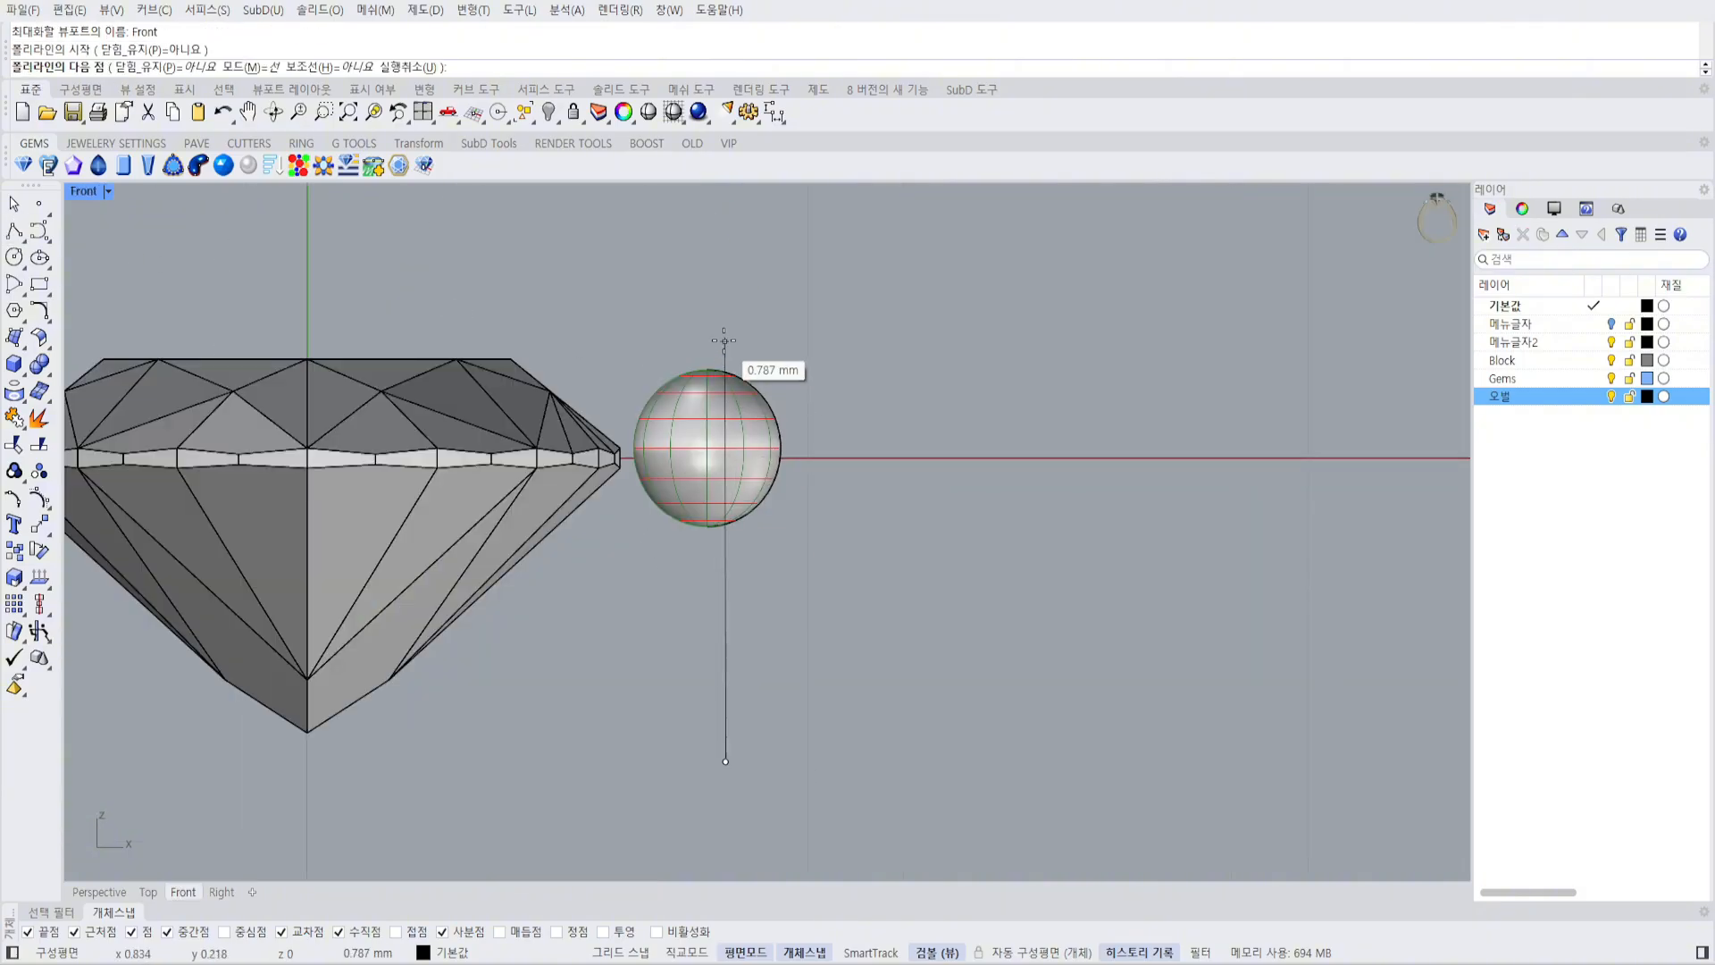
left_click(725, 297)
key("Return")
Create a round-capped pipe along the vertical polyline with a diameter of 0.5 mm.
type("P")
key("Return")
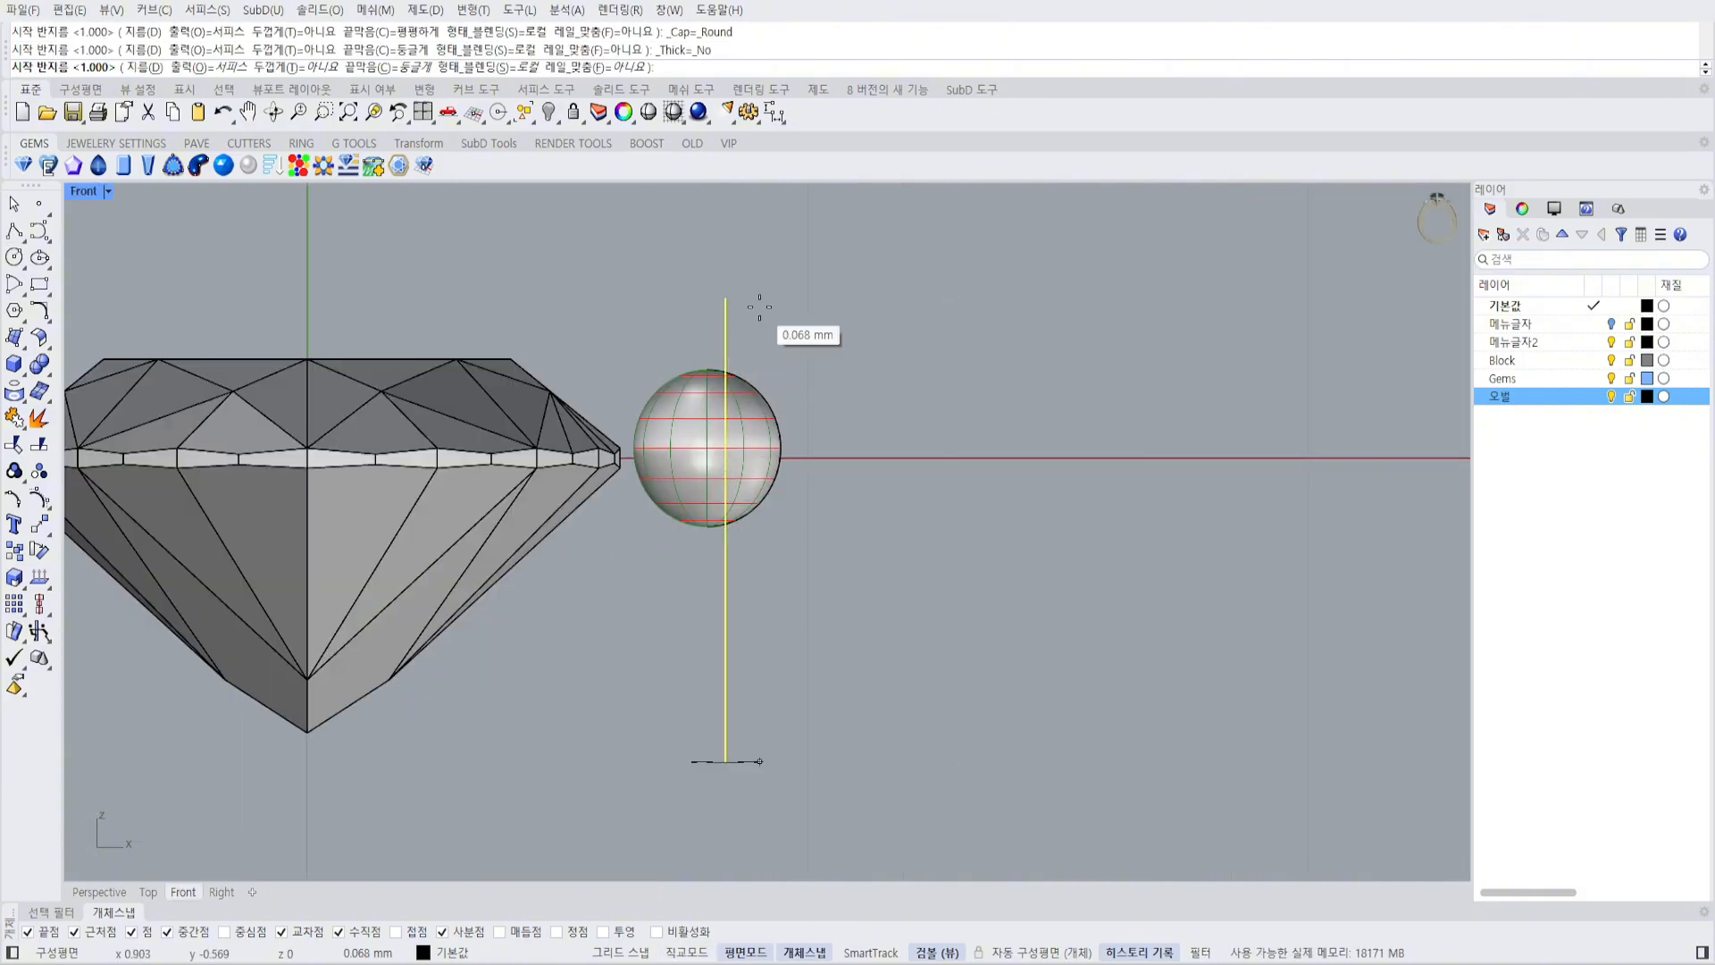
left_click(153, 67)
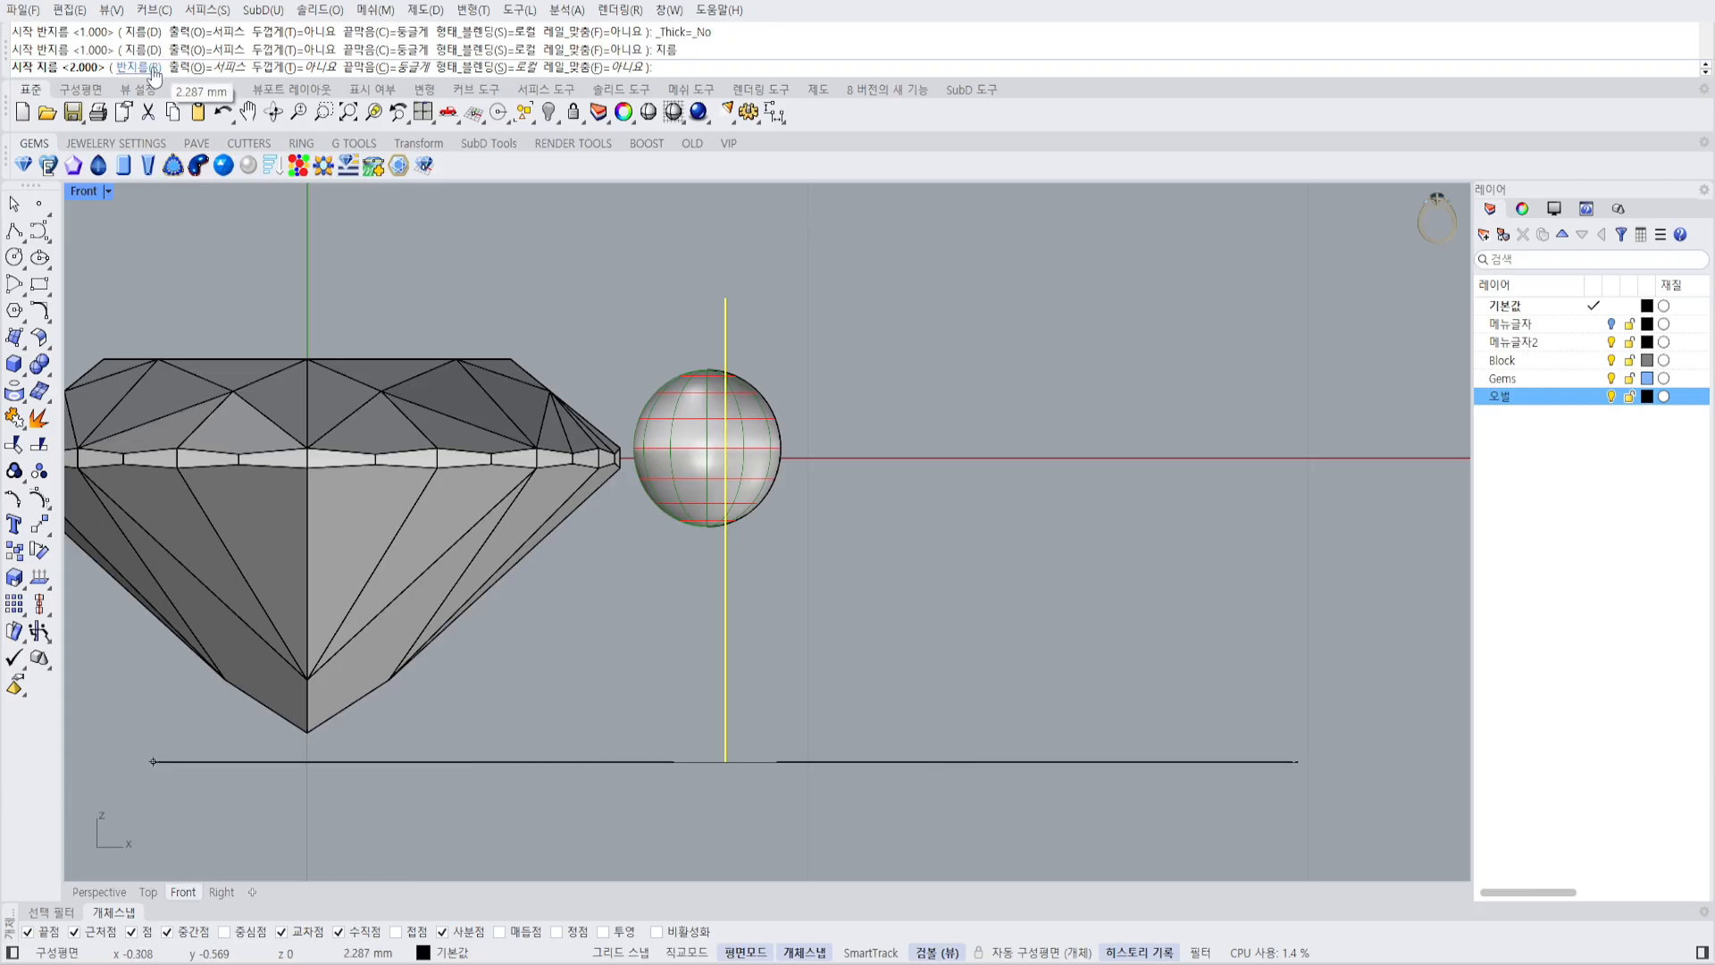
type("0.5")
key("Return")
key("Return")
key("Return")
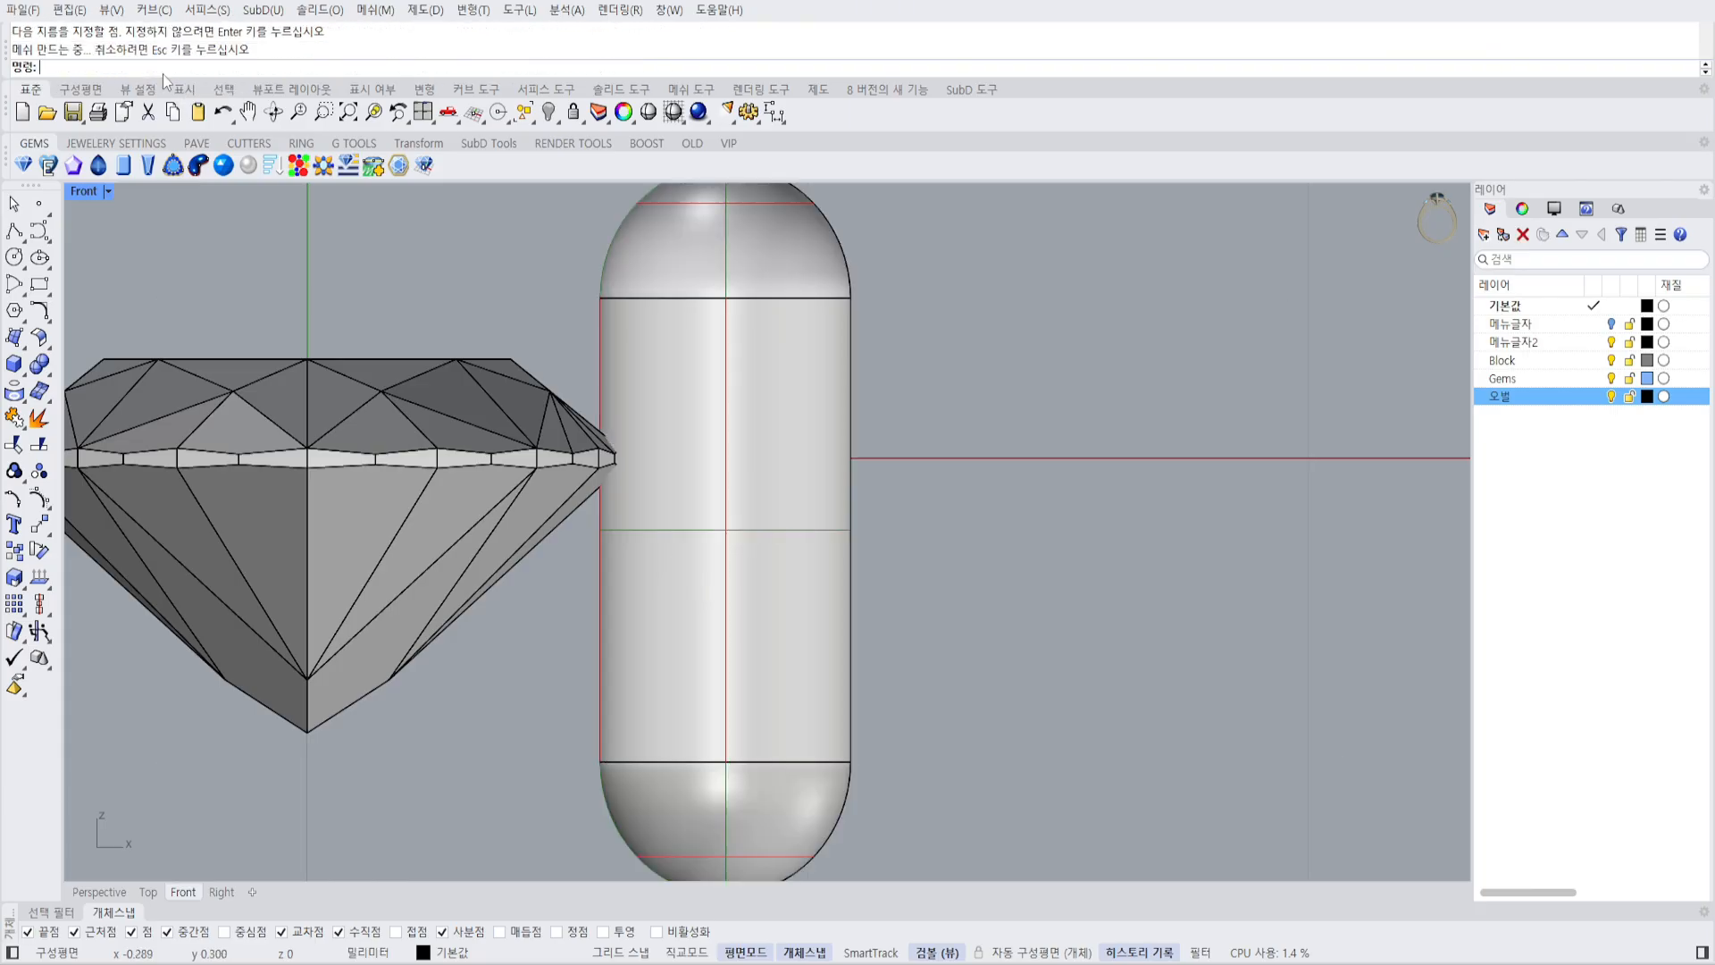
Enlarge the marquise gem uniformly about its centre in the Top view.
key("ctrl+F1")
scroll(1034, 592, "down", 2)
scroll(1035, 586, "down", 5)
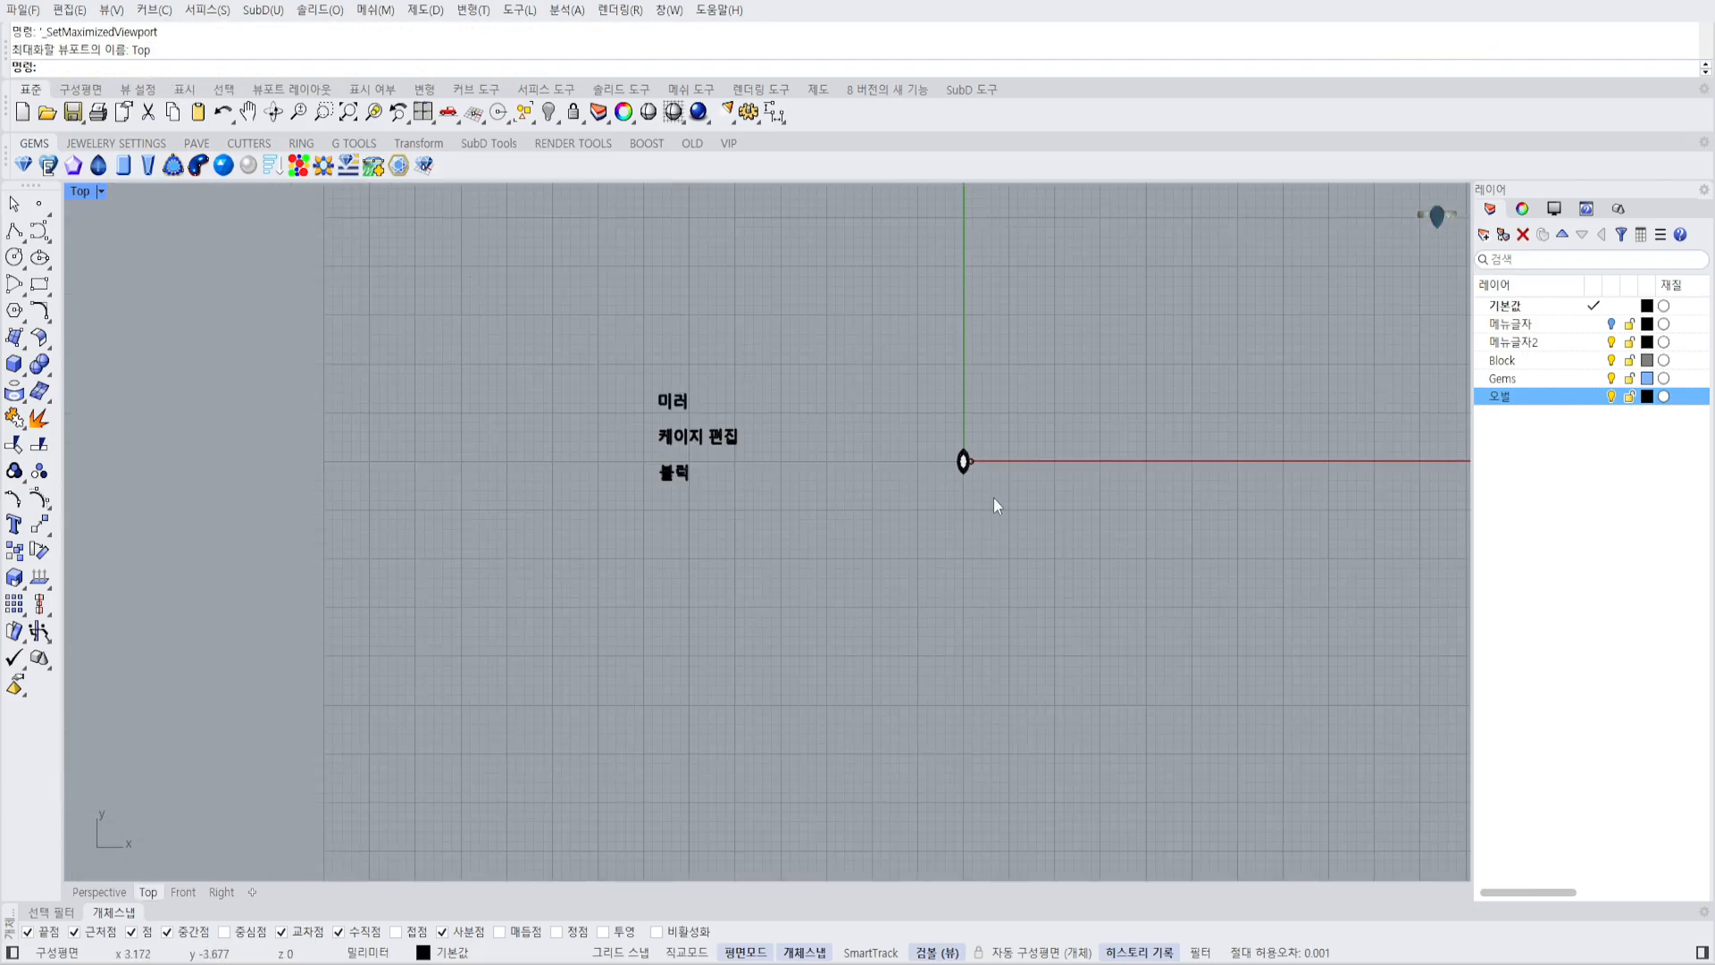
scroll(982, 484, "up", 4)
left_click(864, 372)
scroll(900, 393, "down", 3)
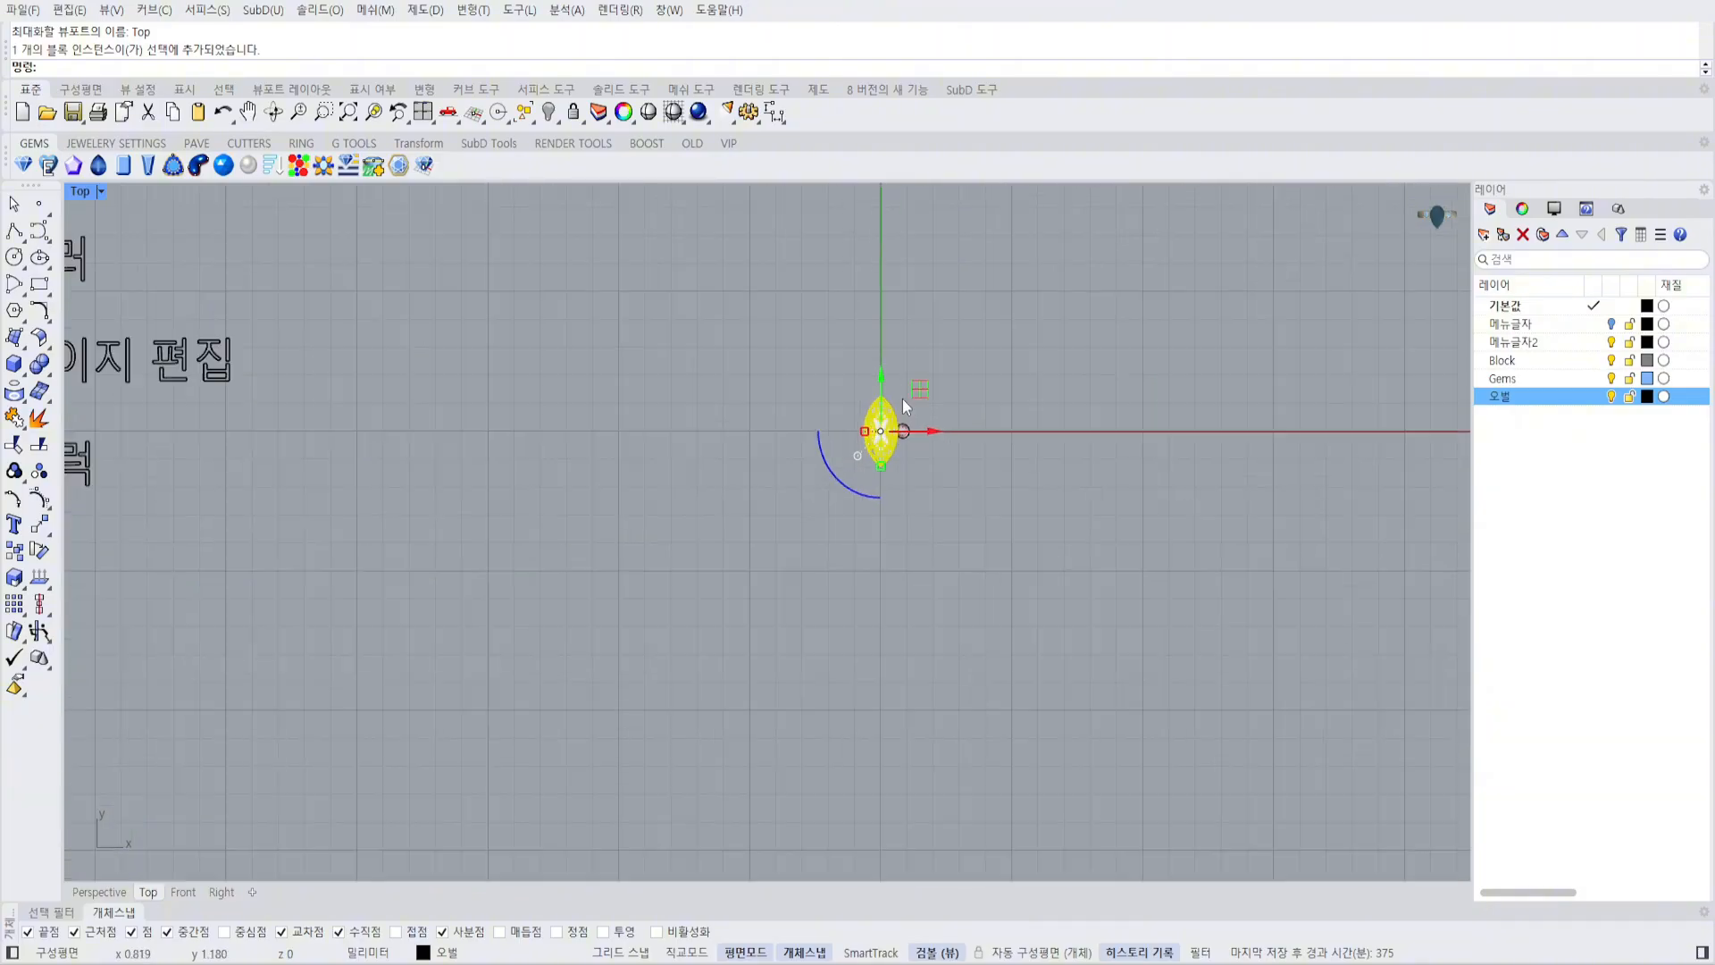
scroll(901, 446, "up", 6)
scroll(749, 559, "down", 1)
left_click_drag(683, 554, 611, 555, "shift")
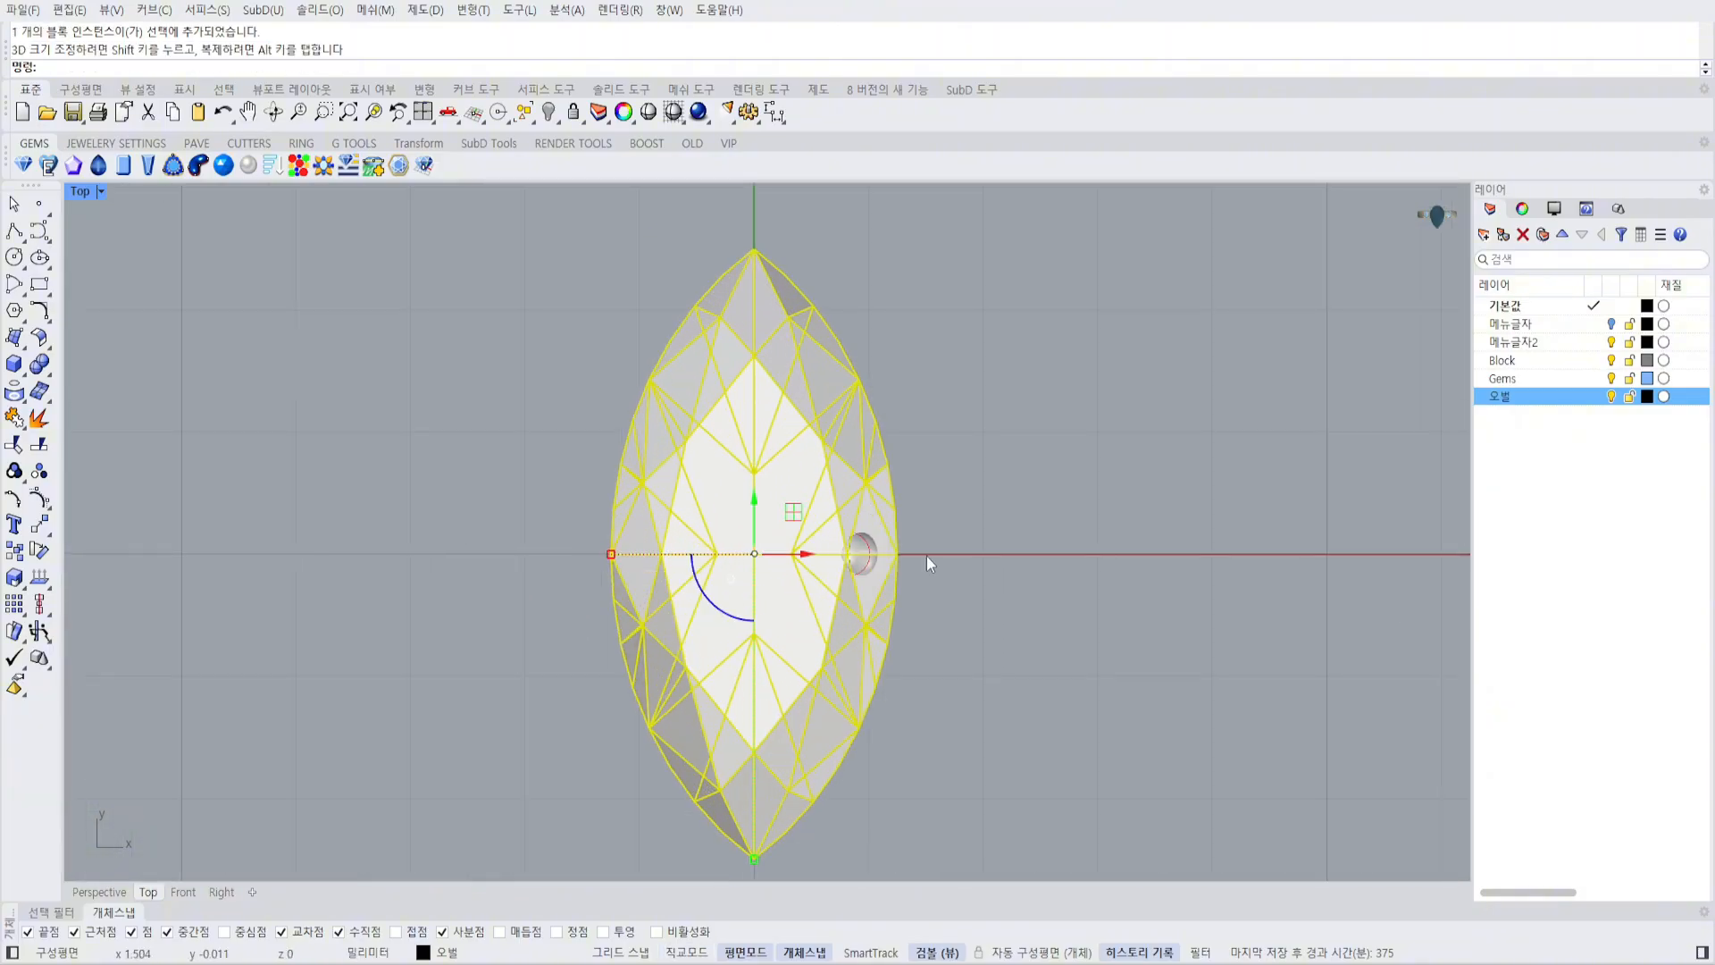
Move the sphere, pipe and polyline together outward along the X axis, clear of the enlarged gem's side.
left_click(878, 556)
left_click_drag(517, 459, 535, 479)
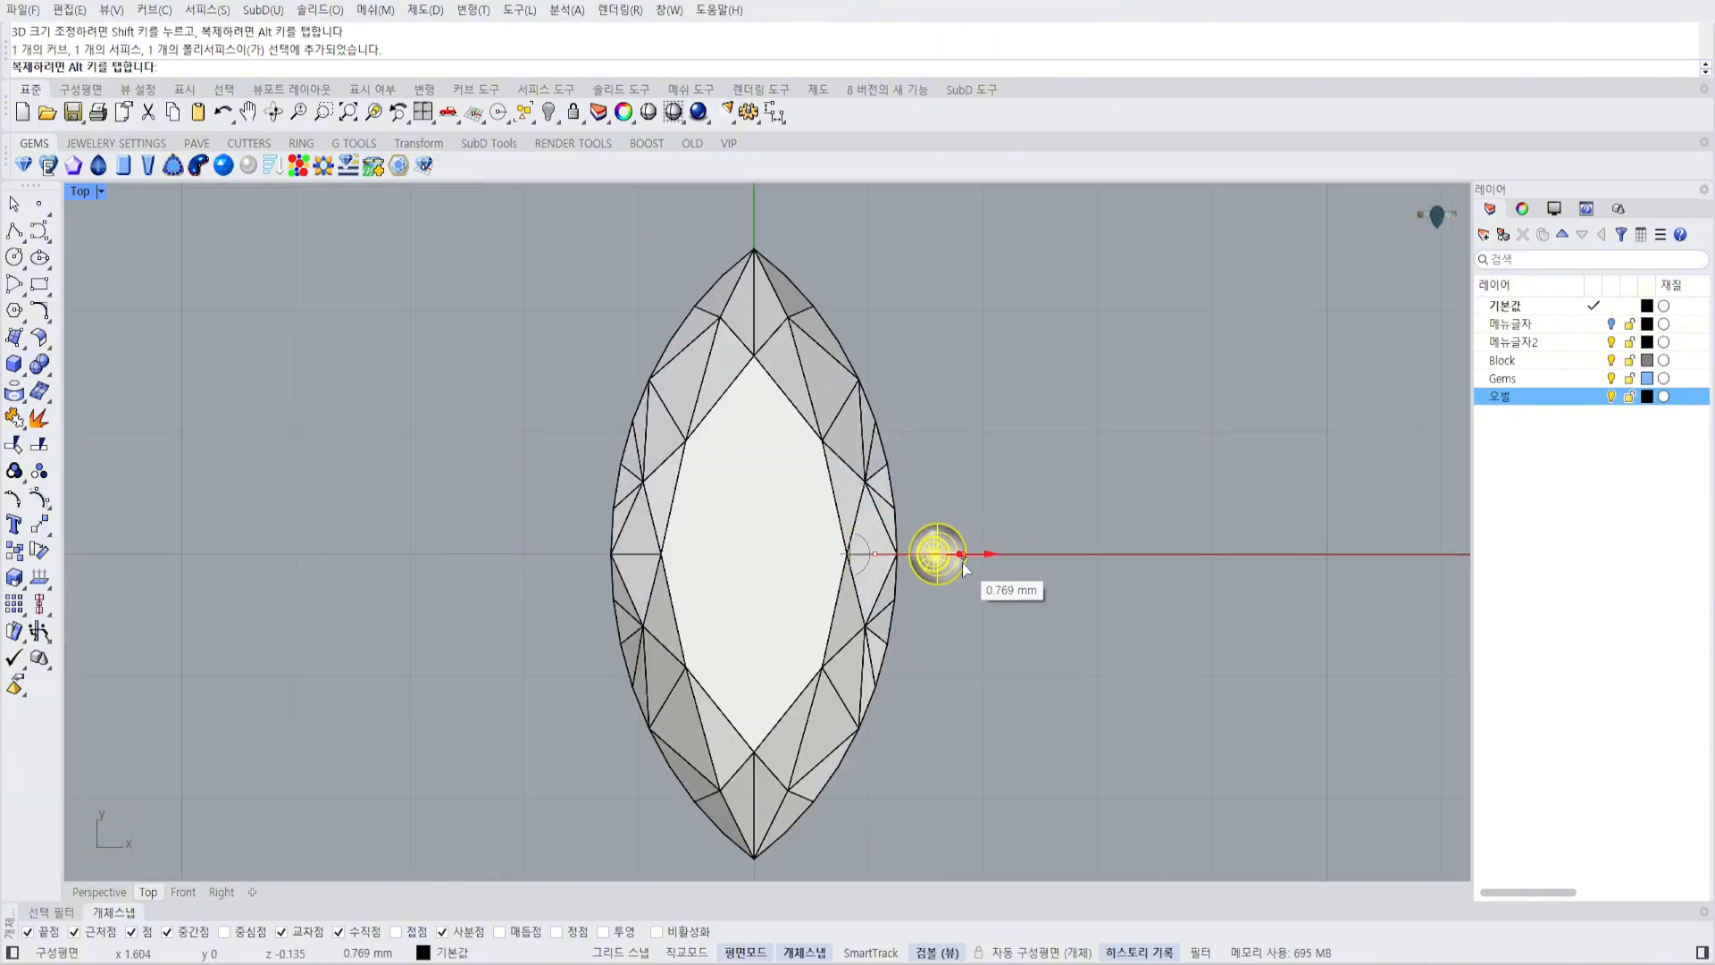
left_click_drag(962, 562, 952, 562)
left_click(932, 532)
scroll(932, 532, "up", 8)
left_click(782, 592)
left_click(836, 655)
left_click_drag(802, 583, 972, 600)
Shift the pipe against the gem's girdle in the Front view and stretch it vertically.
key("ctrl+F3")
scroll(949, 582, "down", 3)
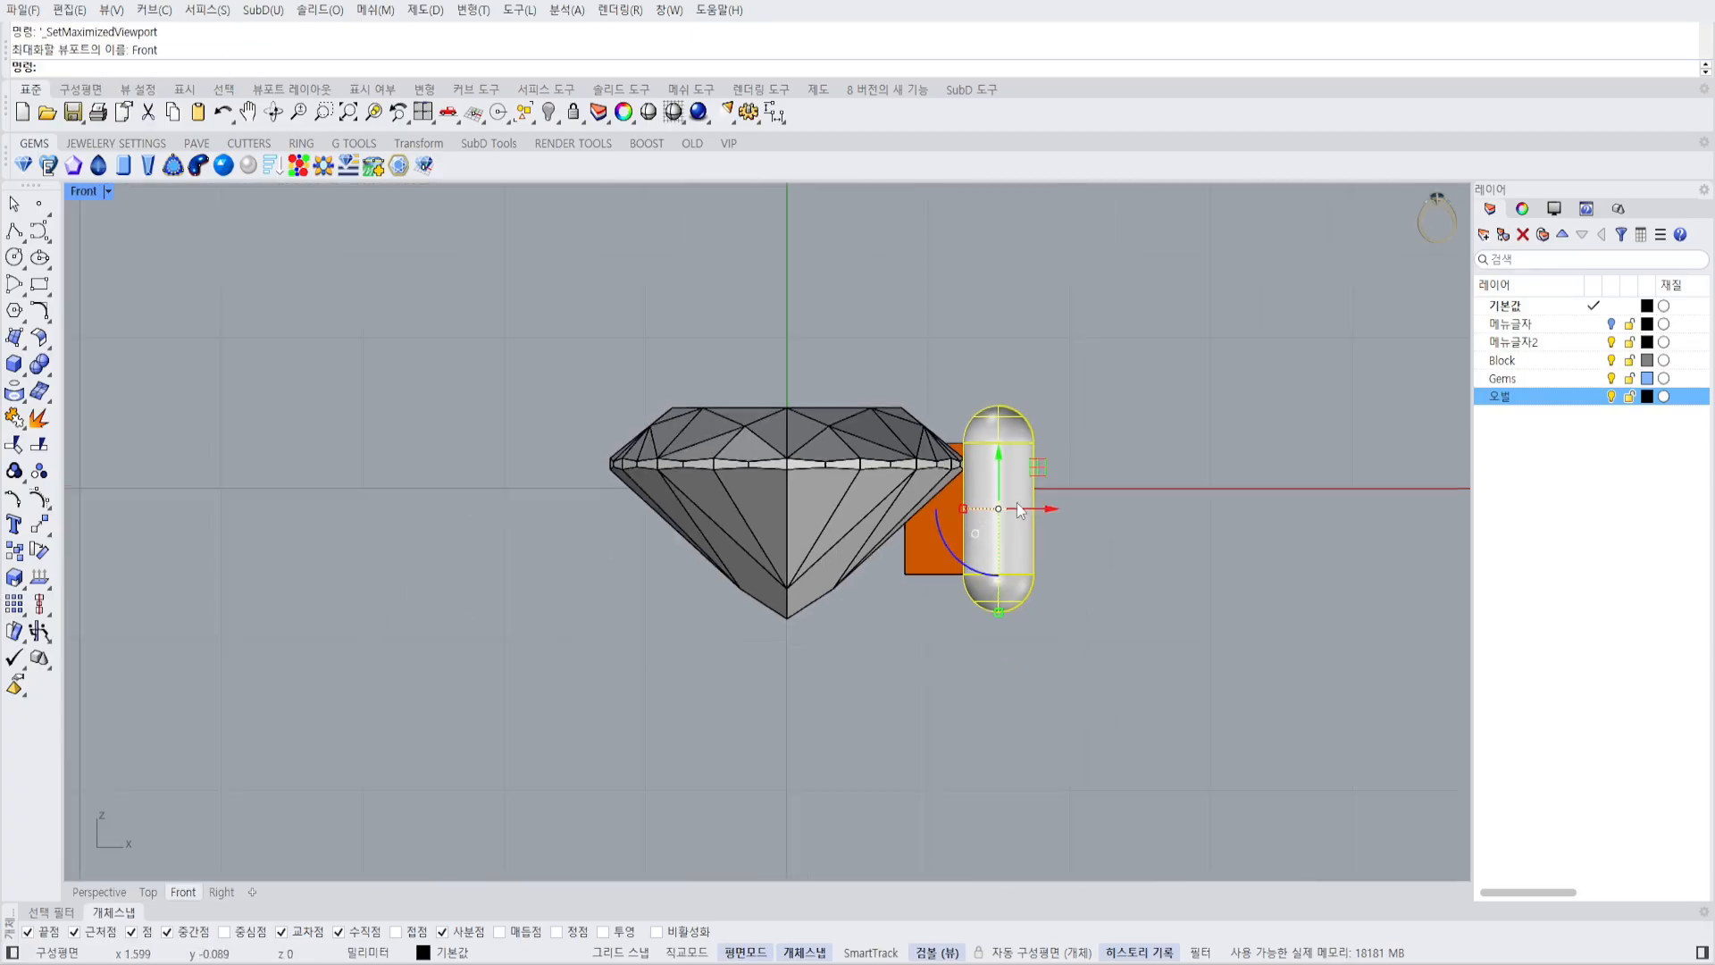
left_click_drag(1019, 510, 1027, 516)
scroll(1034, 493, "up", 2)
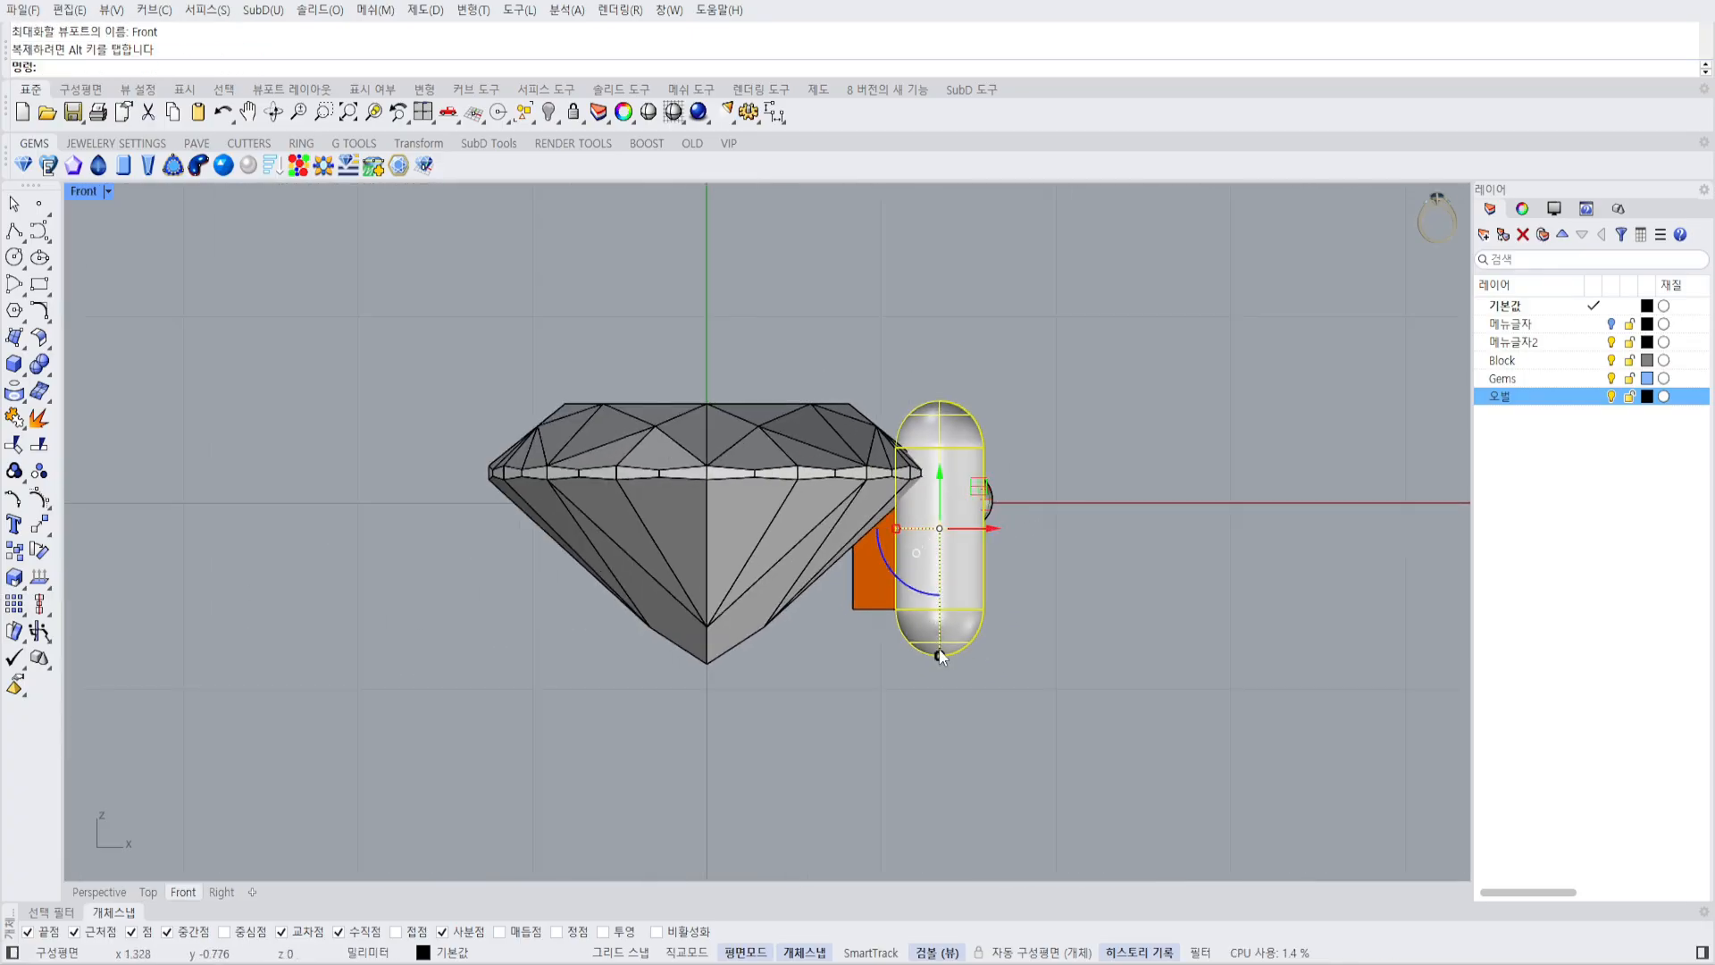
left_click_drag(940, 656, 934, 747)
Display the model in wireframe in the Top view and turn on the sphere's control points.
key("ctrl+F1")
scroll(1027, 535, "down", 1)
right_click_drag(1065, 511, 973, 496)
scroll(991, 543, "up", 1)
left_click(980, 539)
scroll(940, 464, "up", 2)
key("ctrl+alt+w")
key("F10")
left_click_drag(781, 371, 897, 679)
scroll(909, 684, "up", 2)
right_click_drag(947, 518, 956, 593)
scroll(956, 593, "down", 2)
key("Escape")
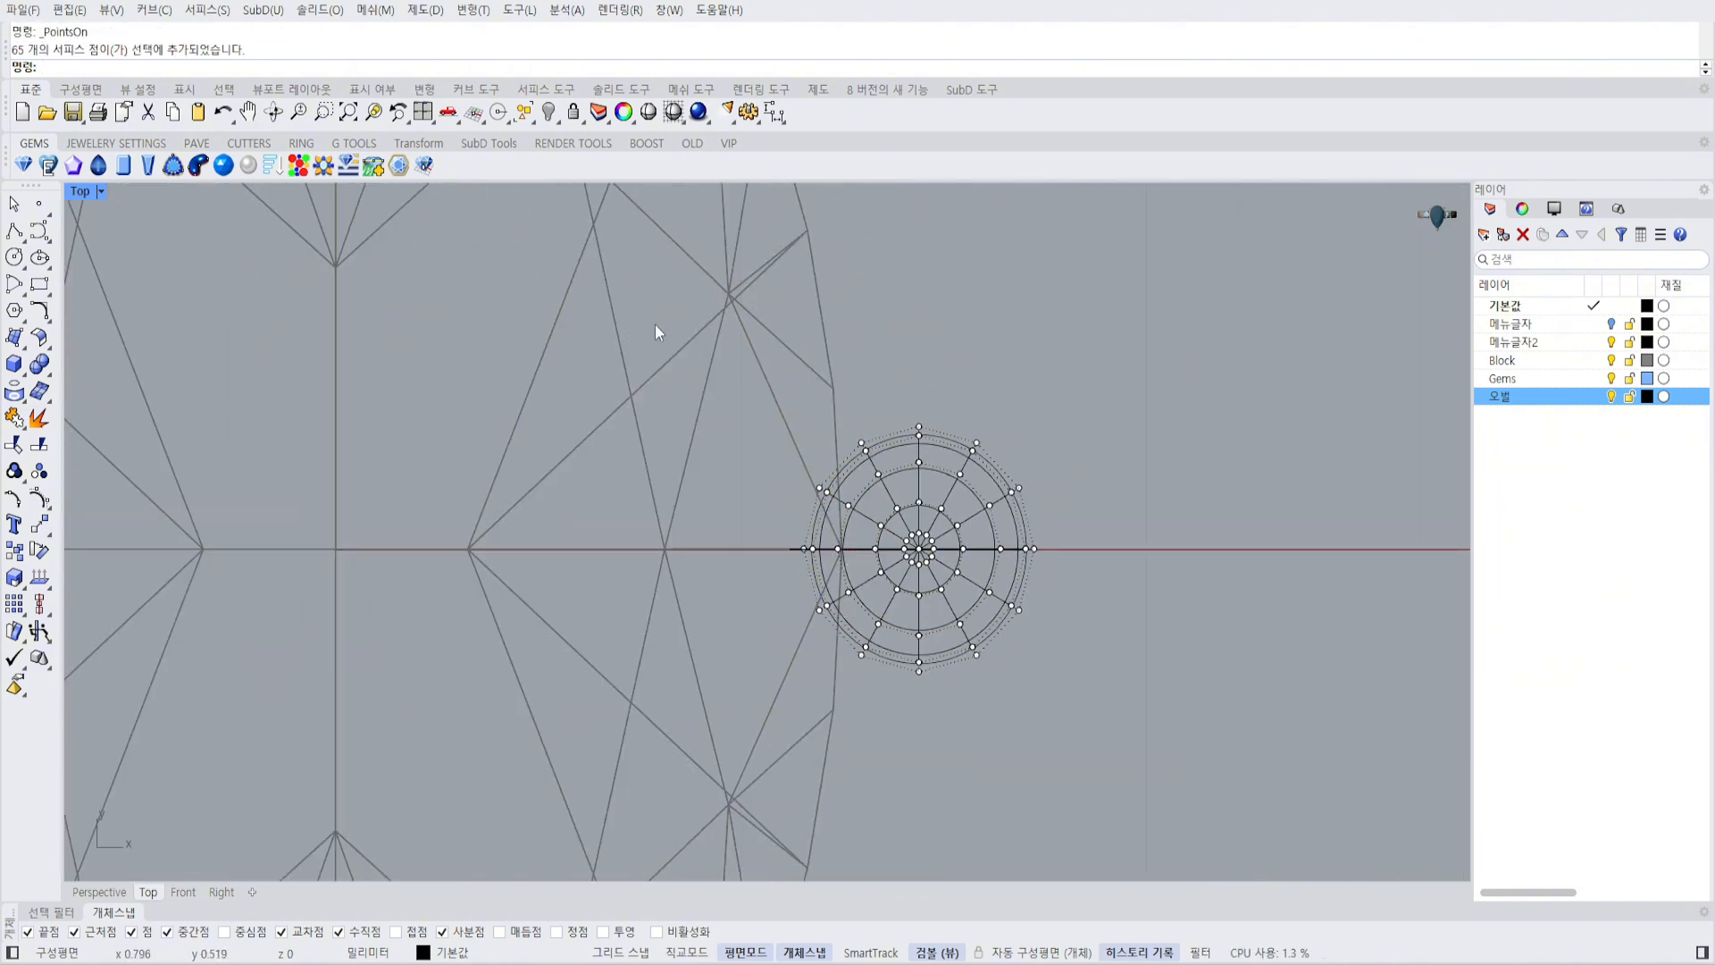
Flatten the sphere's gem-facing half by scaling its control points along X towards the centre with Scale1D.
scroll(905, 638, "up", 3)
type("s1")
key("space")
left_click(931, 474)
left_click(521, 475)
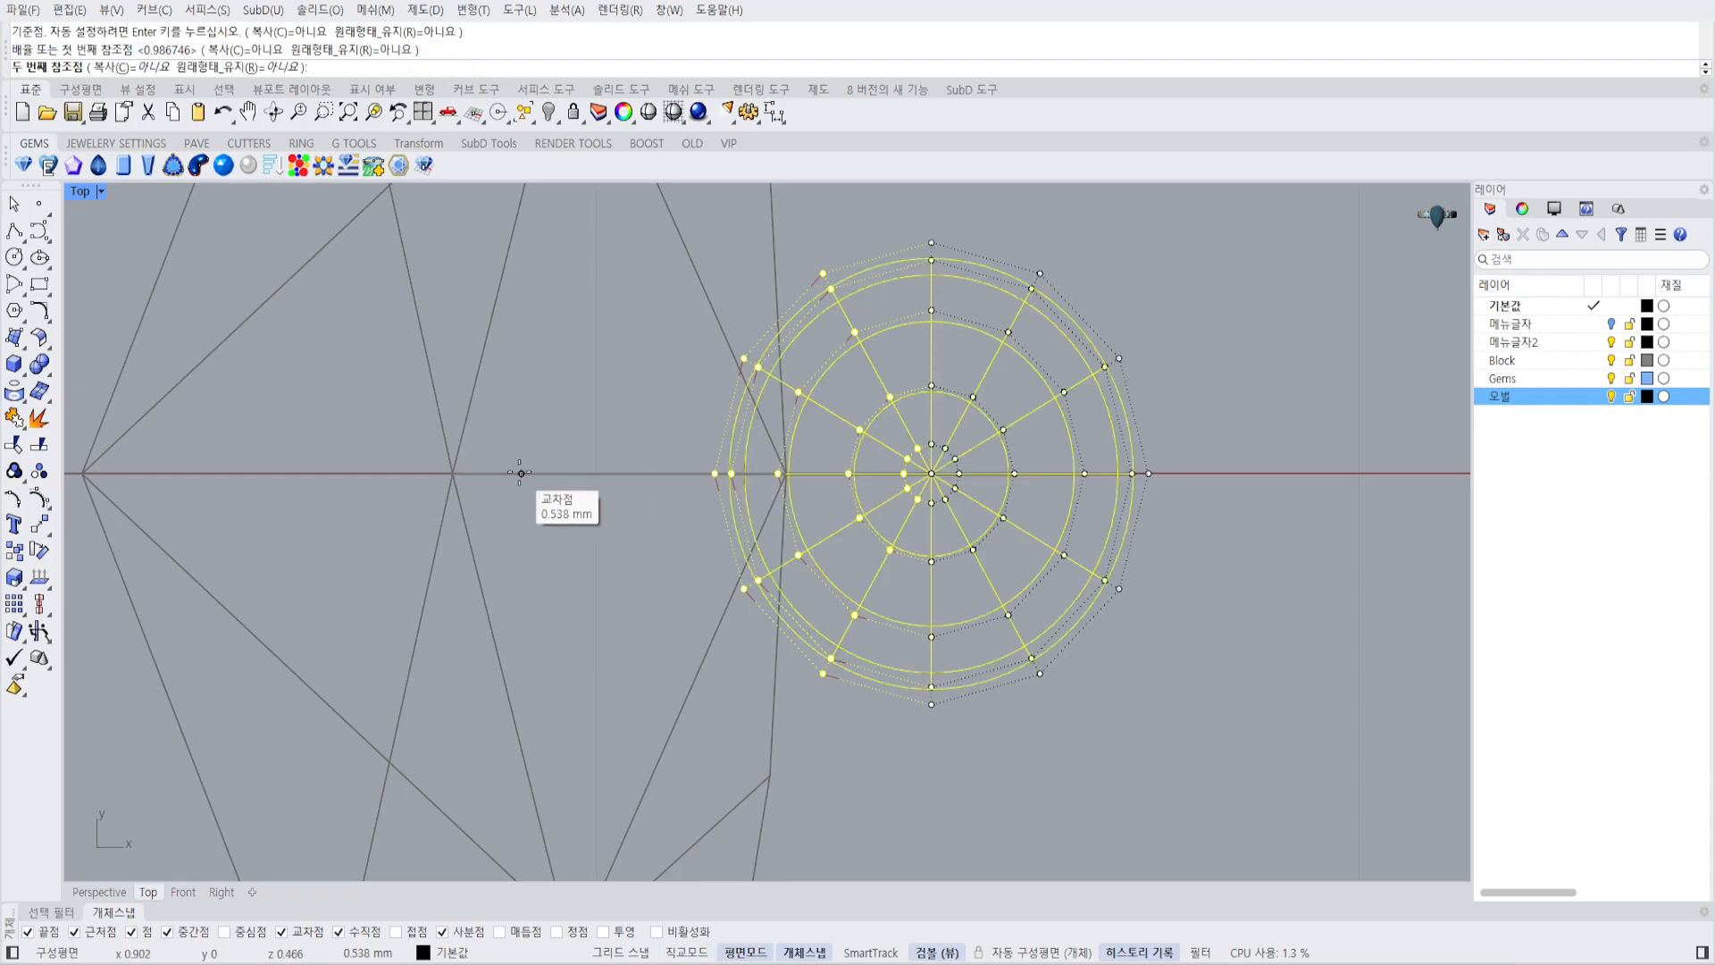
left_click(758, 474)
key("Escape")
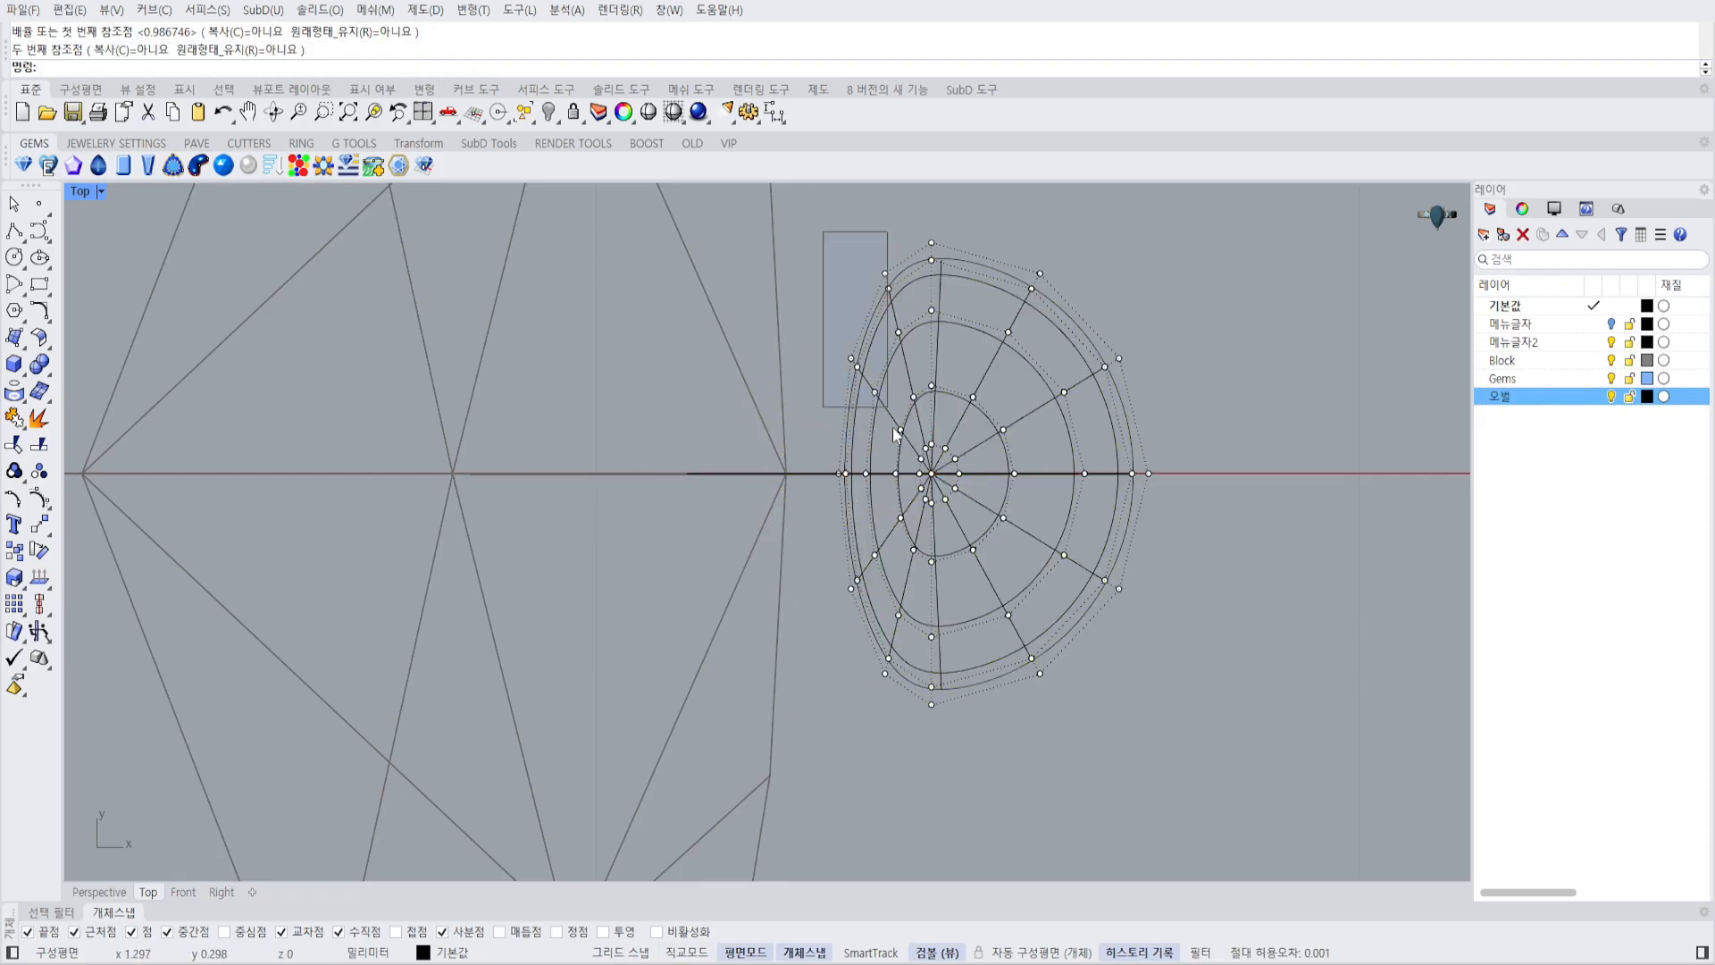
Select the gem-facing control points again and try to scale them further along X with Scale1D from the sphere's centre.
left_click_drag(925, 740, 927, 738)
scroll(944, 622, "up", 6)
type("s1")
key("space")
left_click(919, 342)
left_click(460, 342)
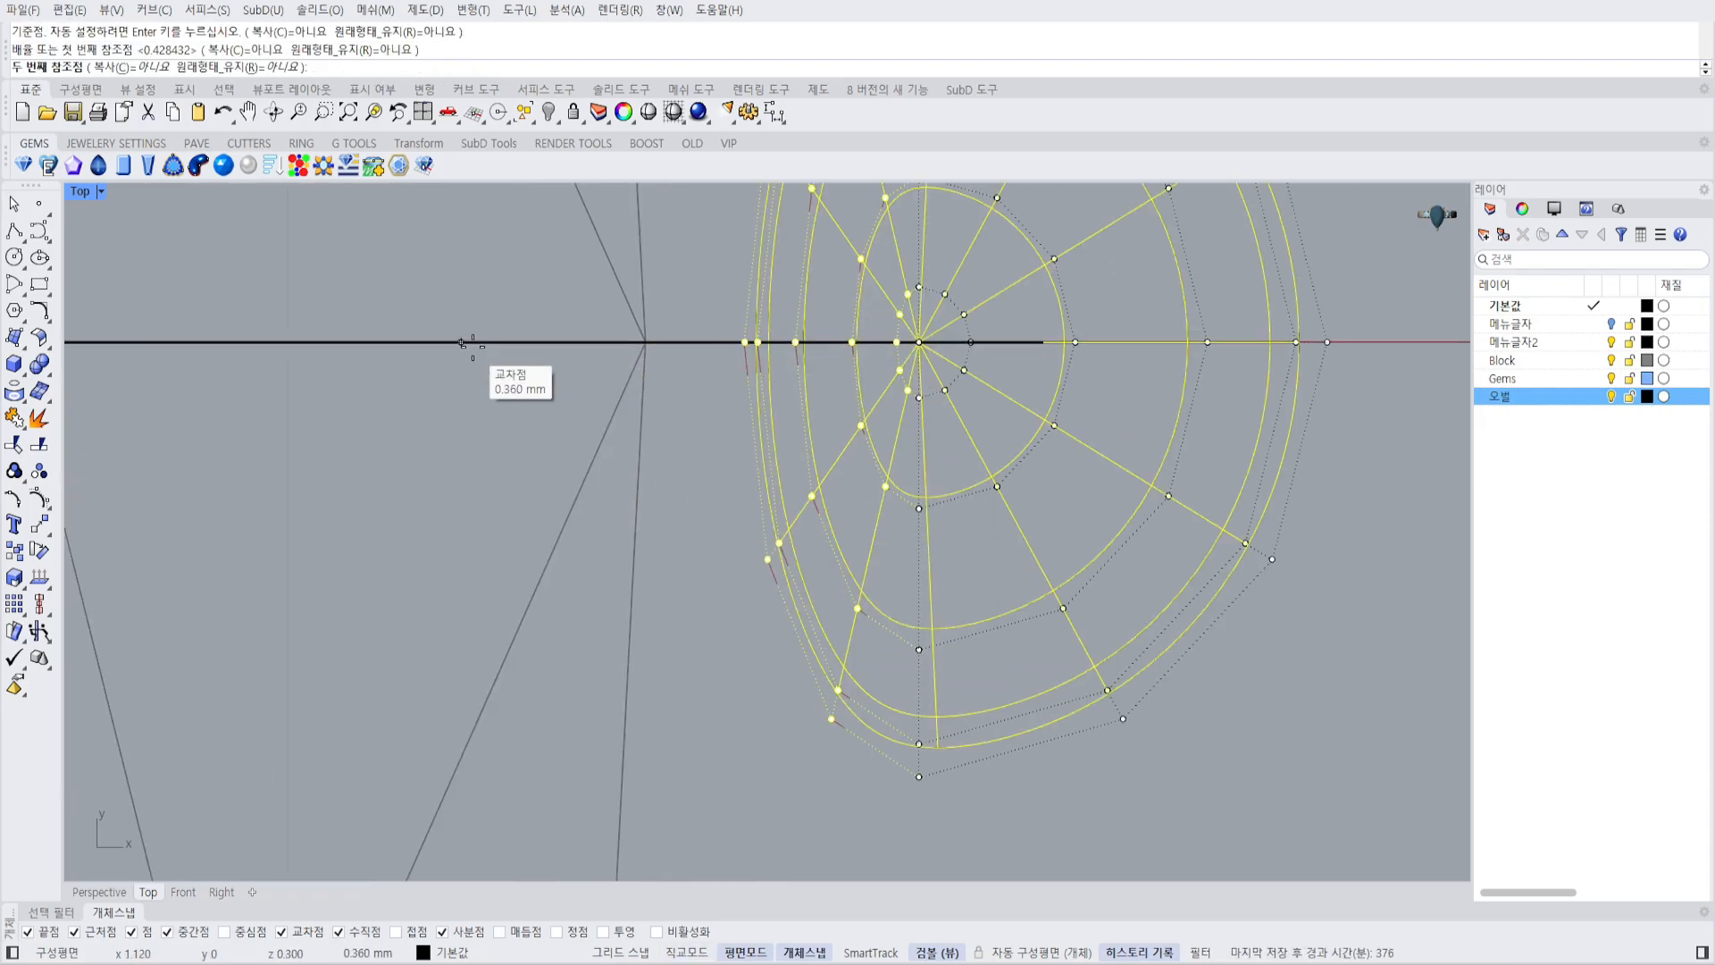
left_click(370, 342)
scroll(774, 464, "up", 5)
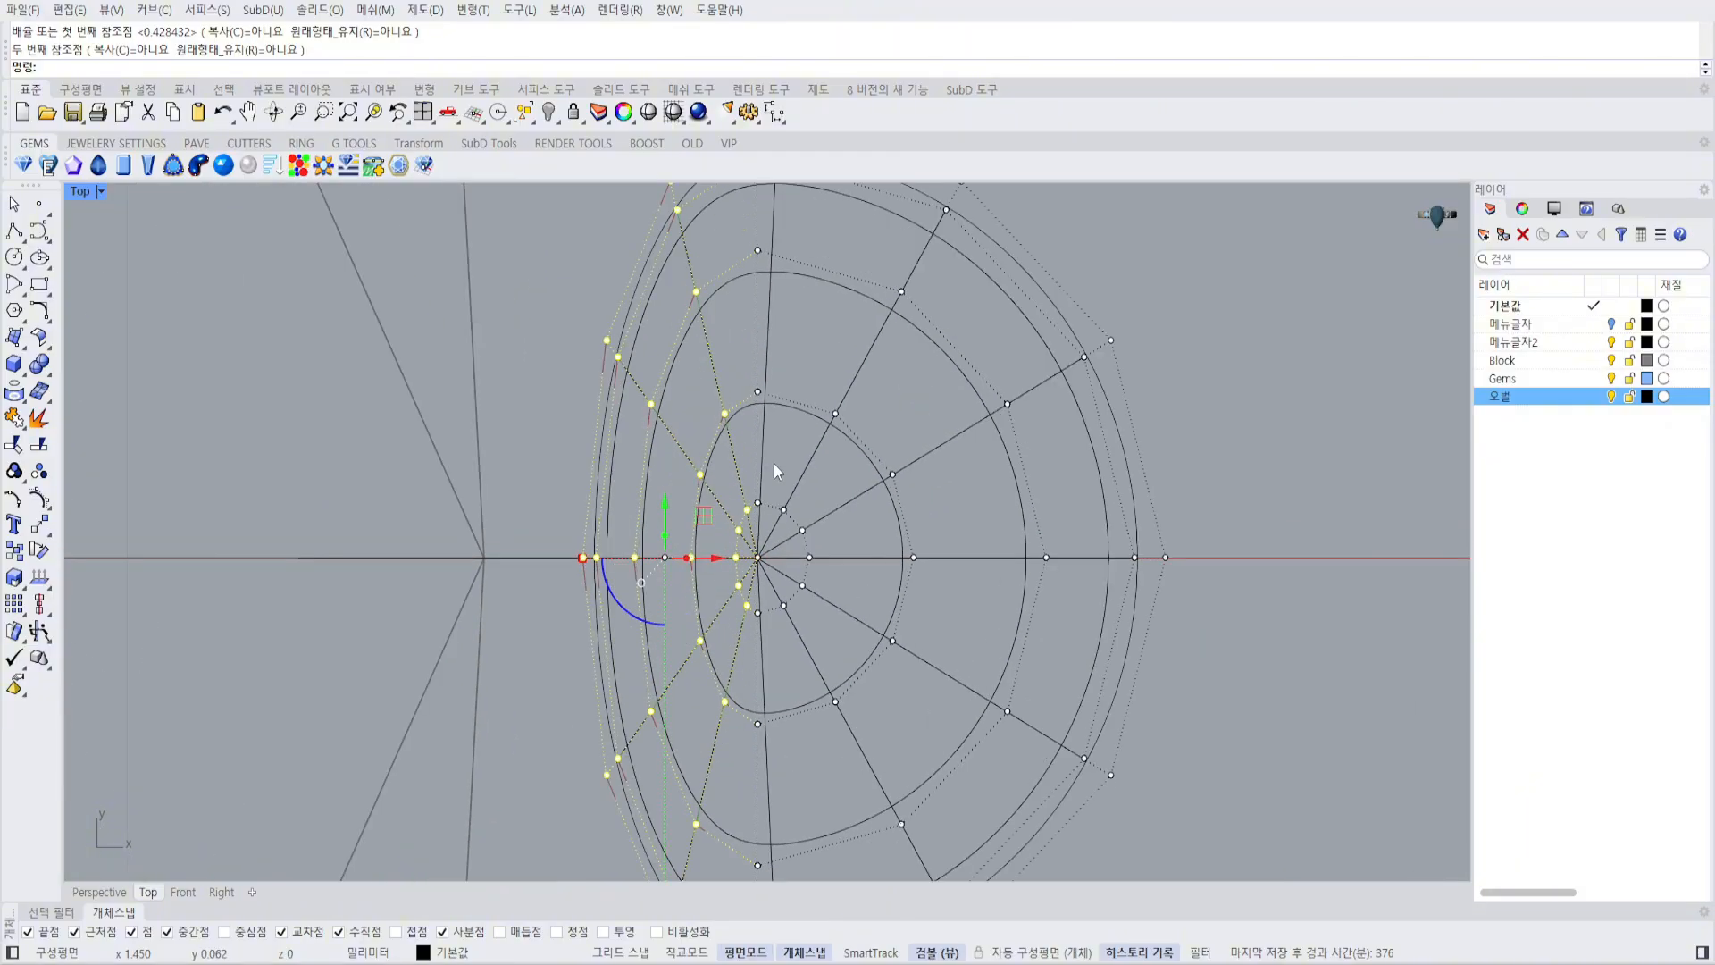
scroll(739, 511, "down", 3)
scroll(736, 489, "down", 3)
type("1D")
key("space")
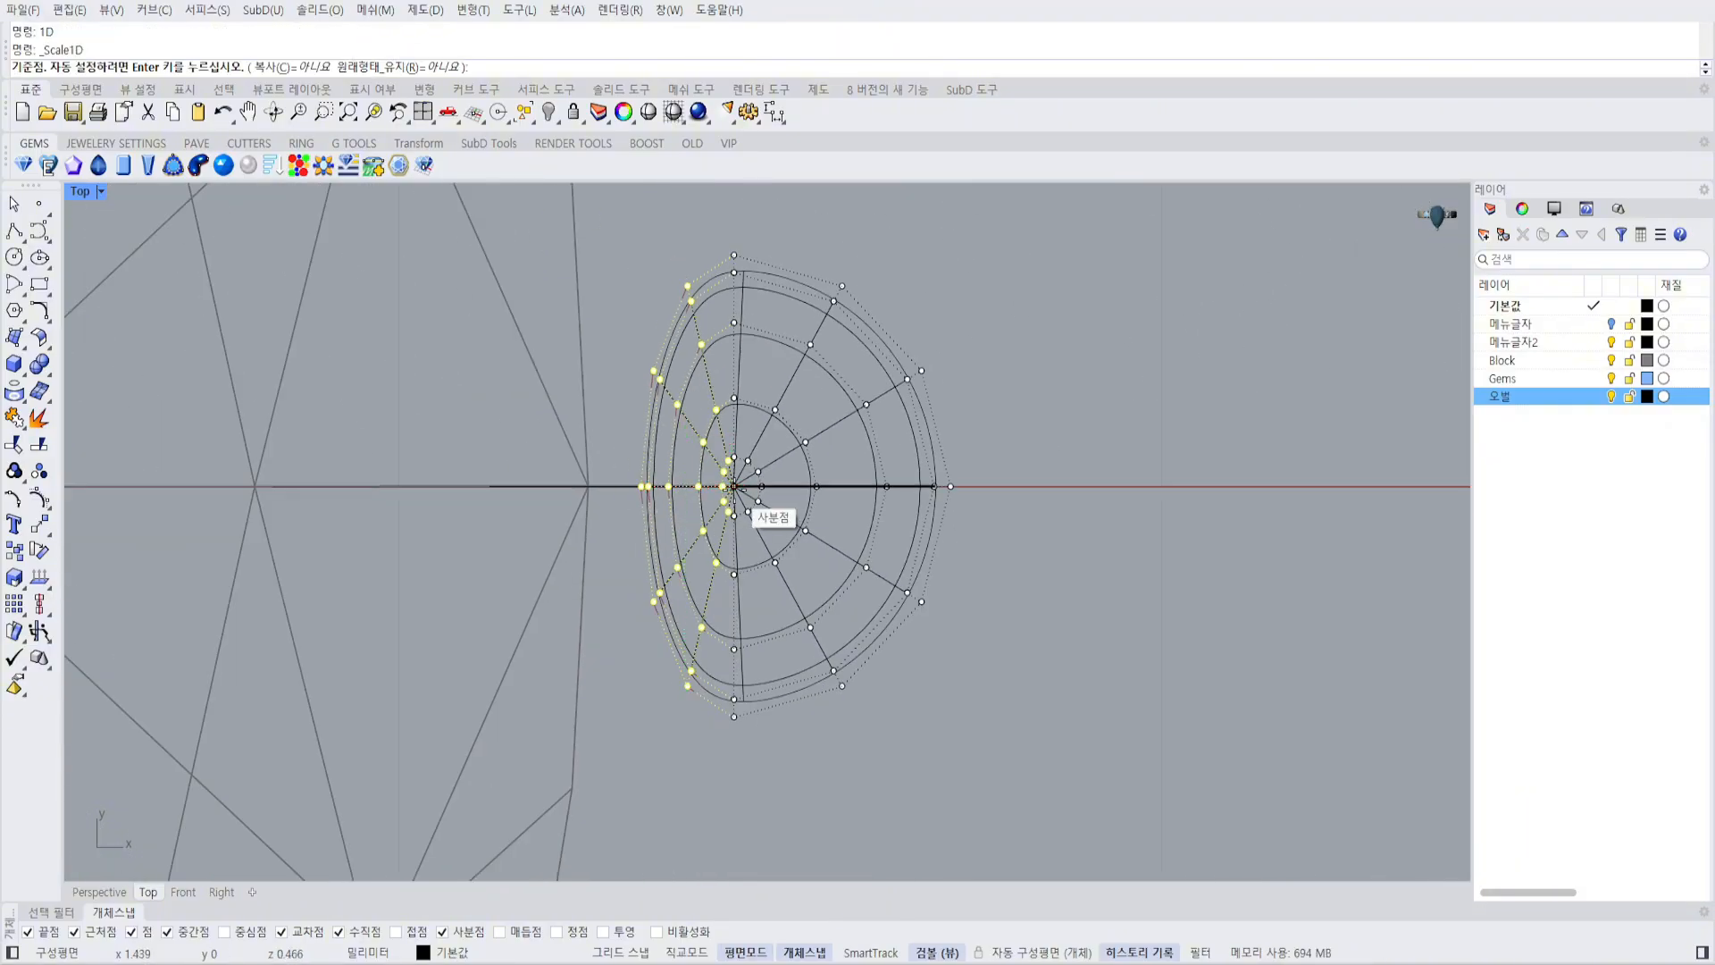
left_click(735, 487)
left_click(422, 487)
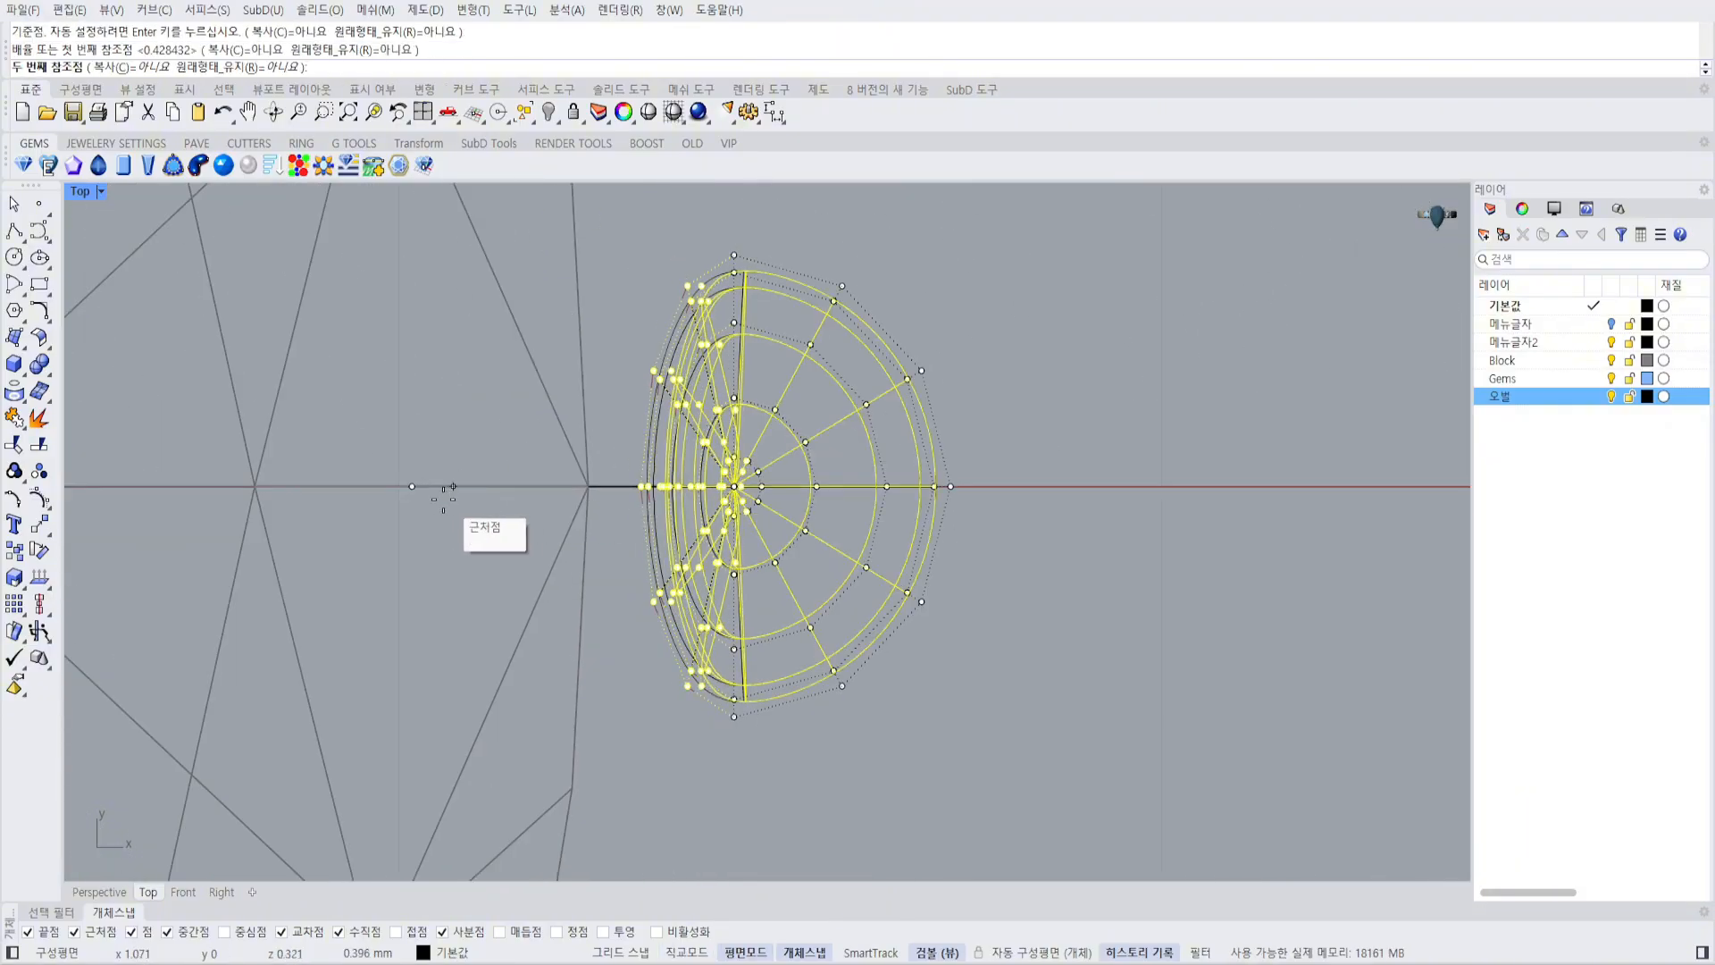
left_click(446, 489)
scroll(655, 471, "up", 6)
Flatten the selected gem-facing control points further along X with Scale1D from the sphere's centre, with Project snapping on.
type("1D")
key("space")
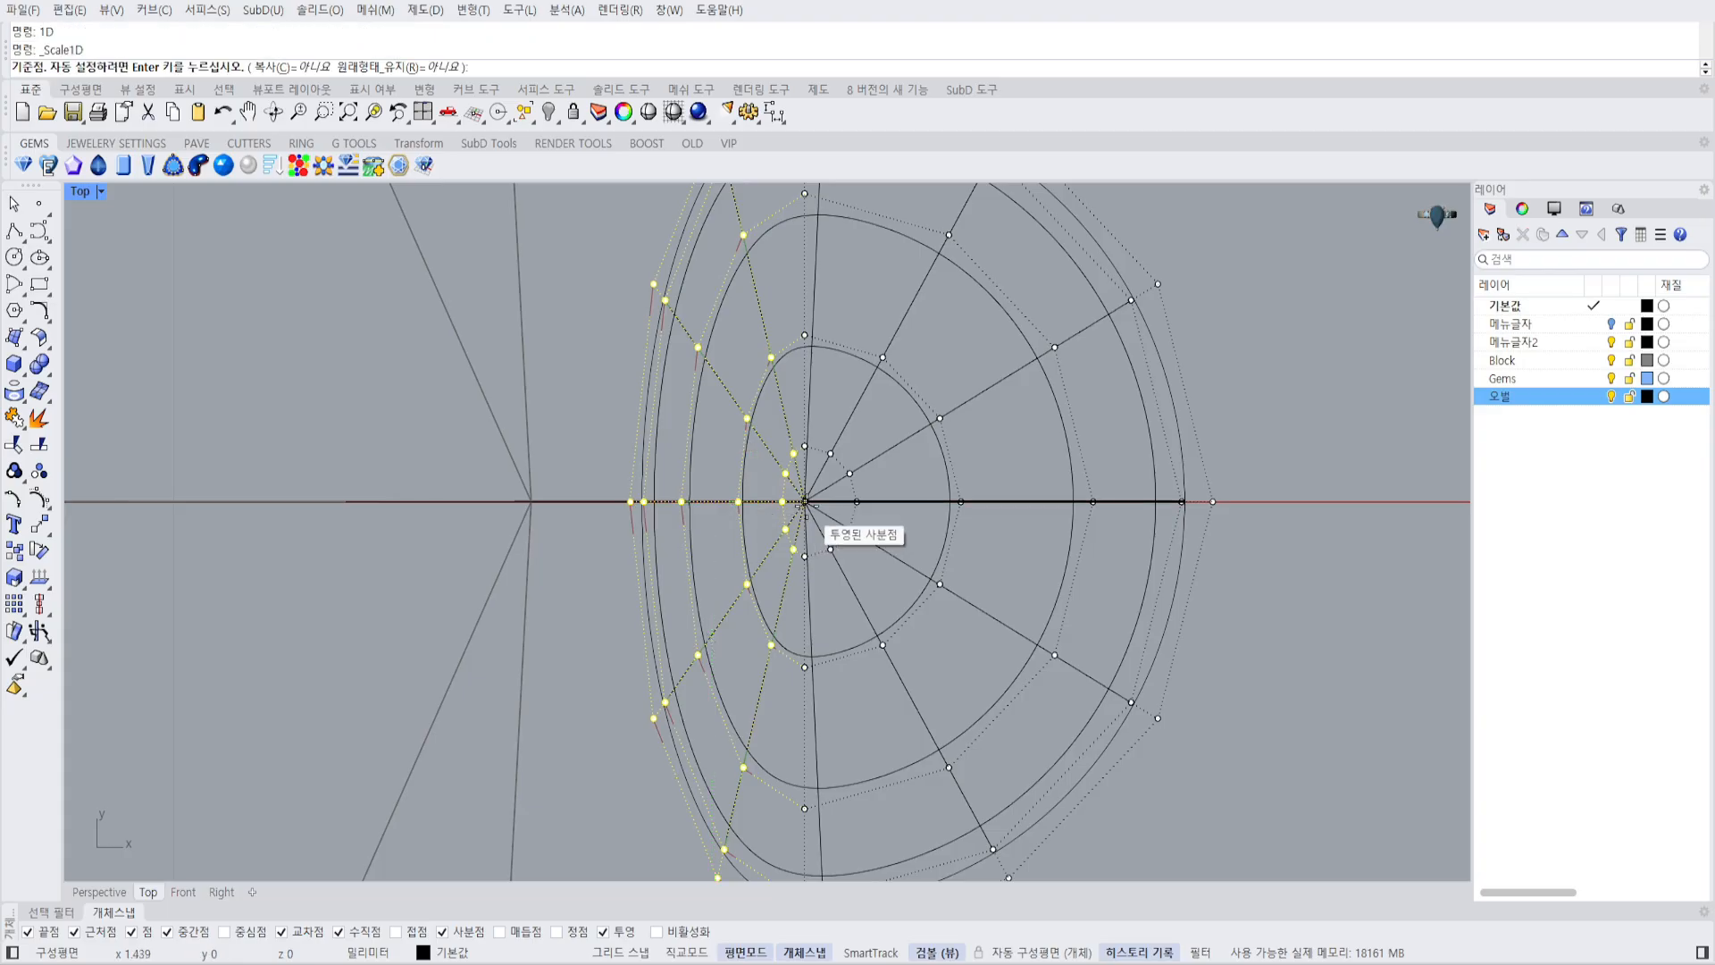
left_click(804, 502)
left_click(221, 504)
left_click(452, 503)
scroll(618, 477, "down", 2)
scroll(781, 496, "down", 3)
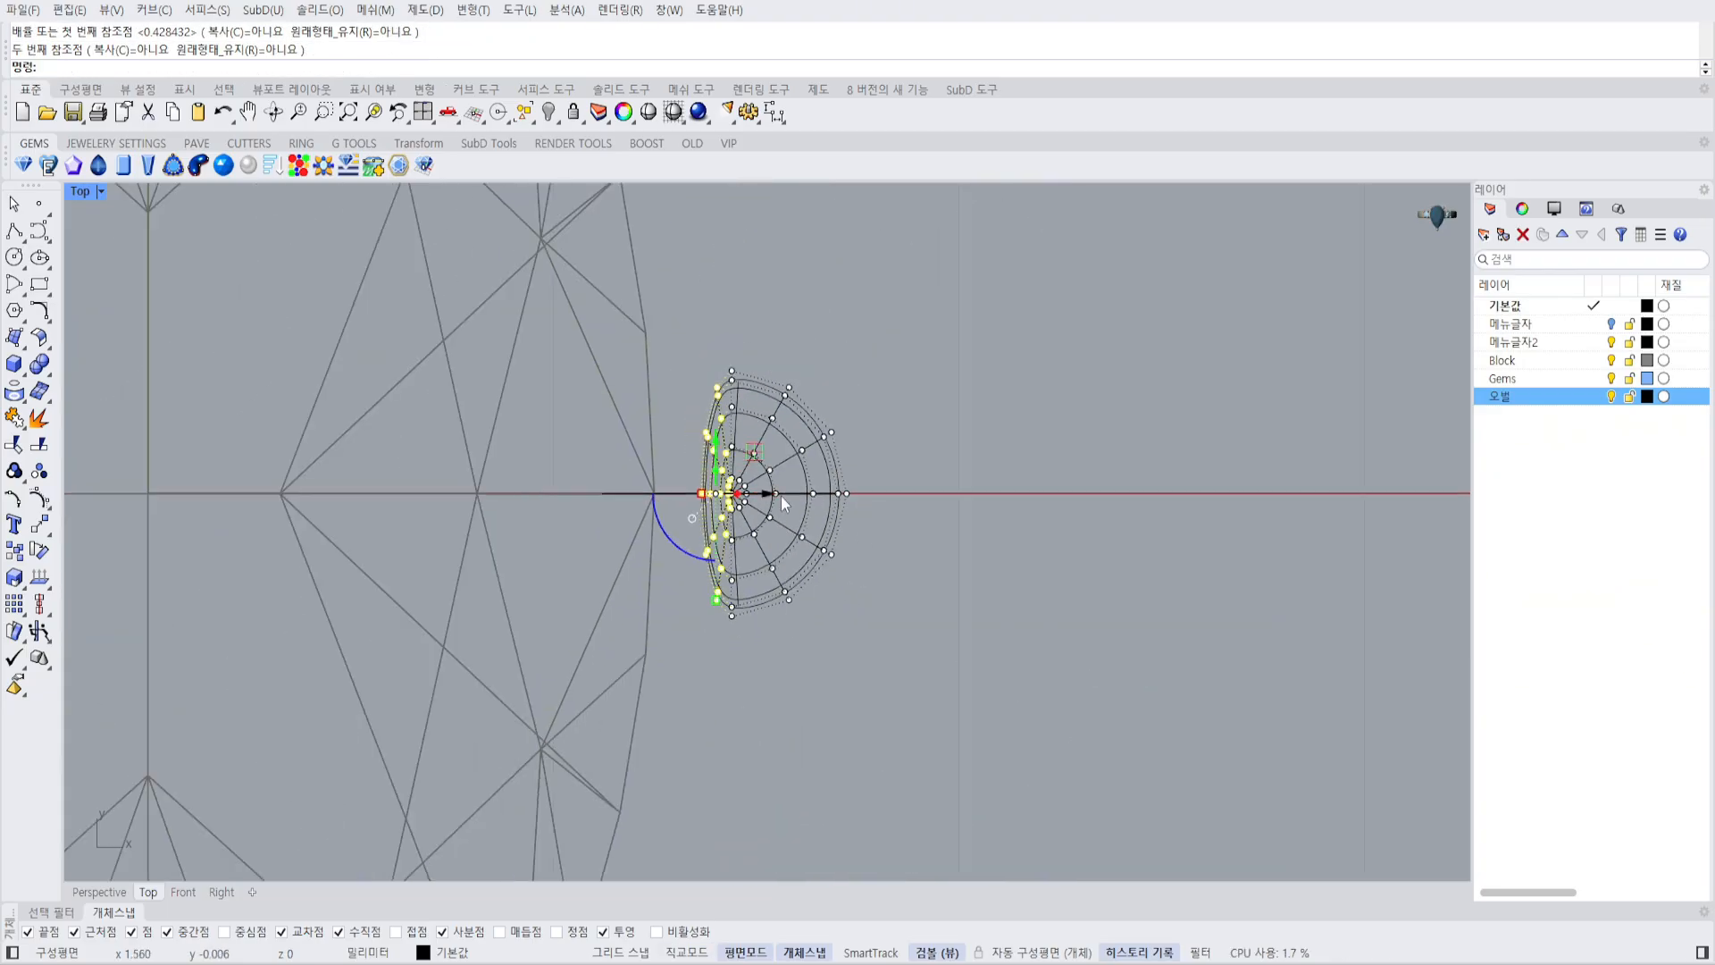
Delete the leftover guide object beside the half-flattened sphere in the Front view.
key("ctrl+F2")
scroll(856, 453, "up", 5)
key("Delete")
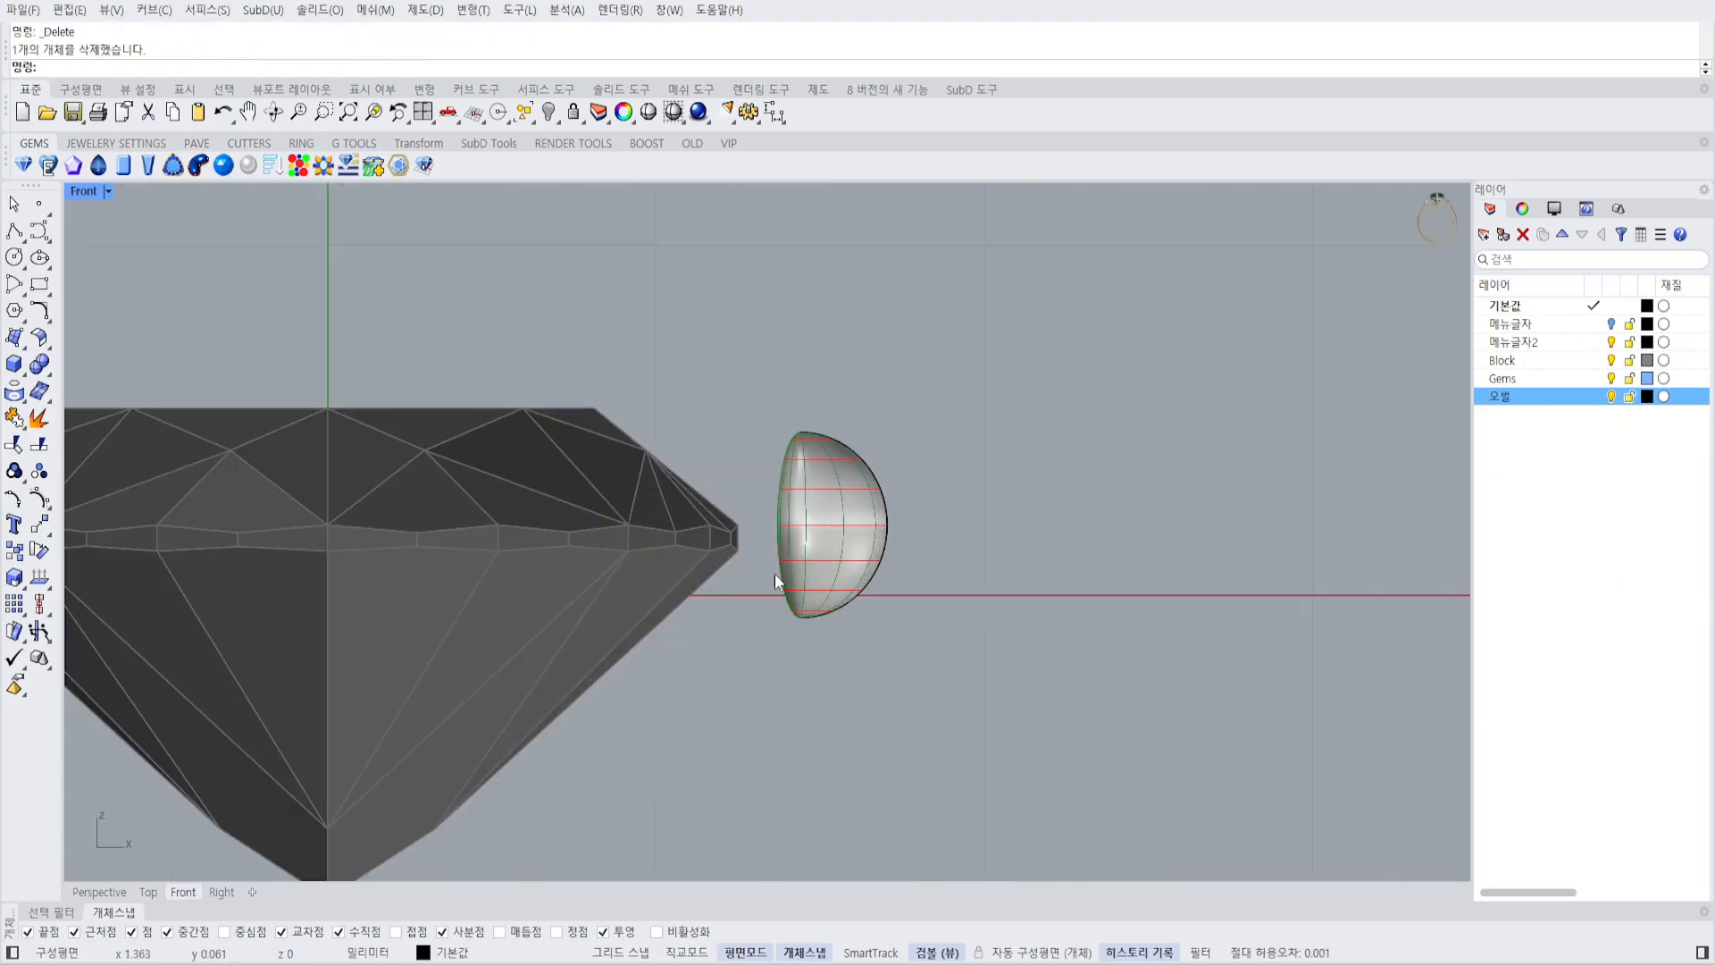
Pull the sphere's lower control points down and inward along the gem's pavilion to form a slanted prong.
scroll(734, 587, "up", 4)
left_click(882, 517)
key("F10")
right_click_drag(789, 609, 786, 586)
left_click_drag(786, 586, 911, 638)
scroll(893, 536, "down", 6)
left_click_drag(952, 434, 748, 767)
scroll(982, 393, "up", 2)
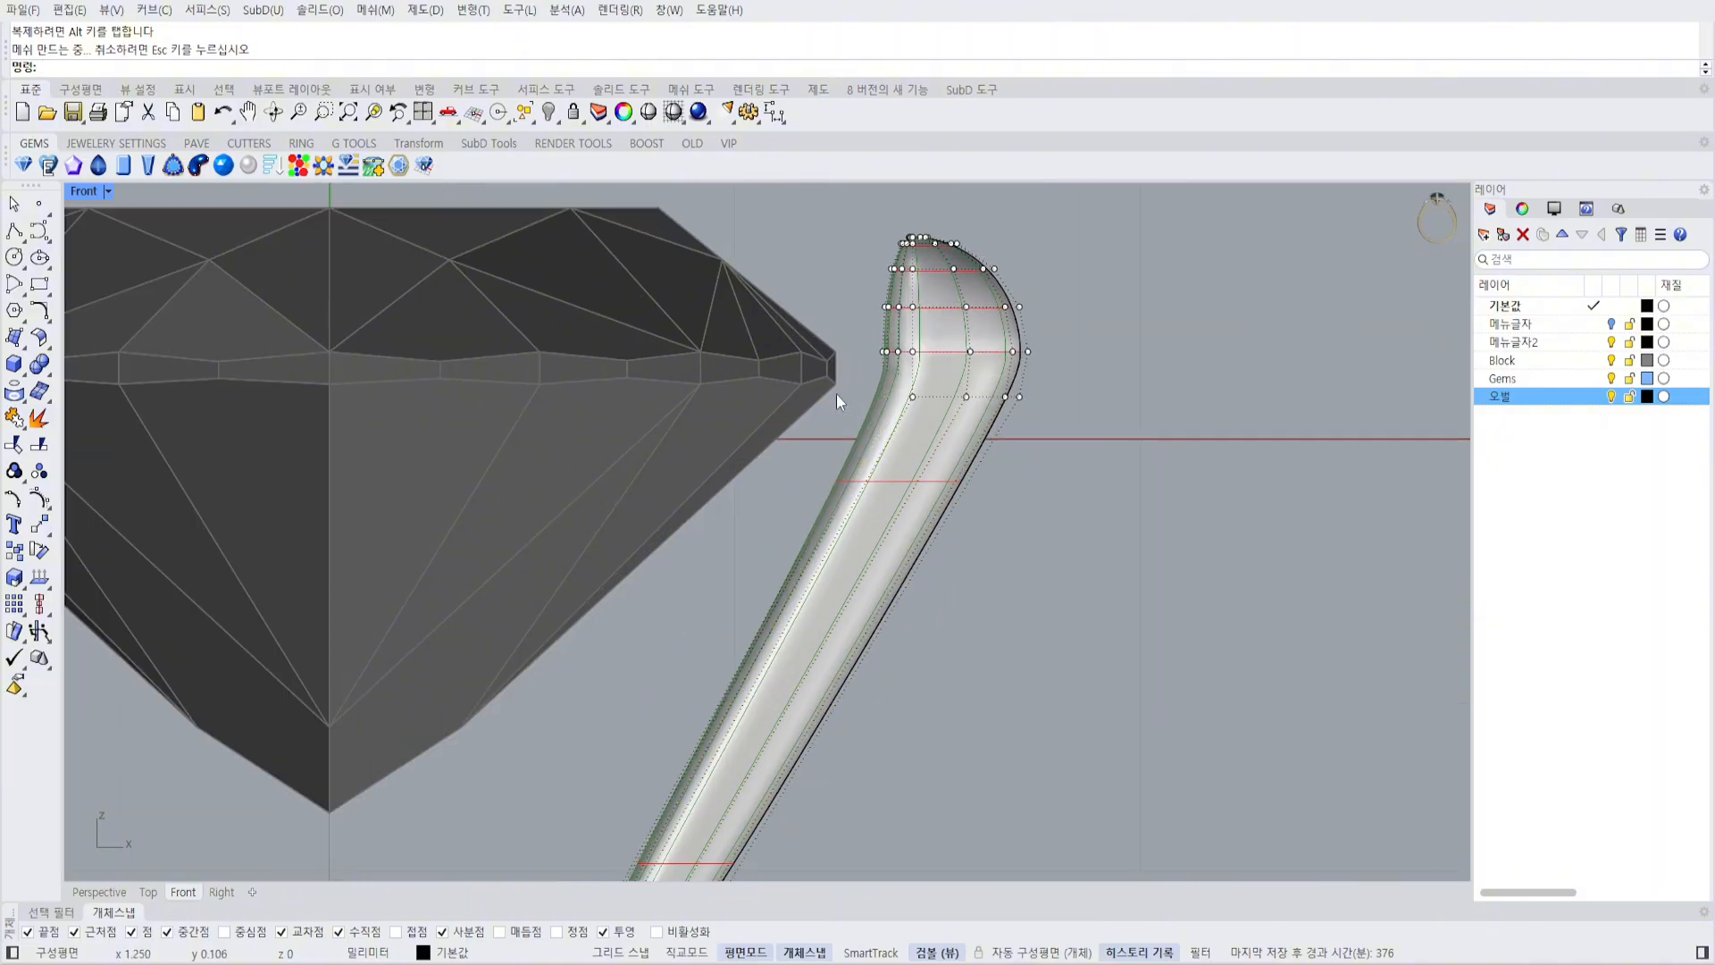
left_click_drag(1010, 402, 963, 399)
scroll(1060, 421, "down", 6)
key("ctrl+z")
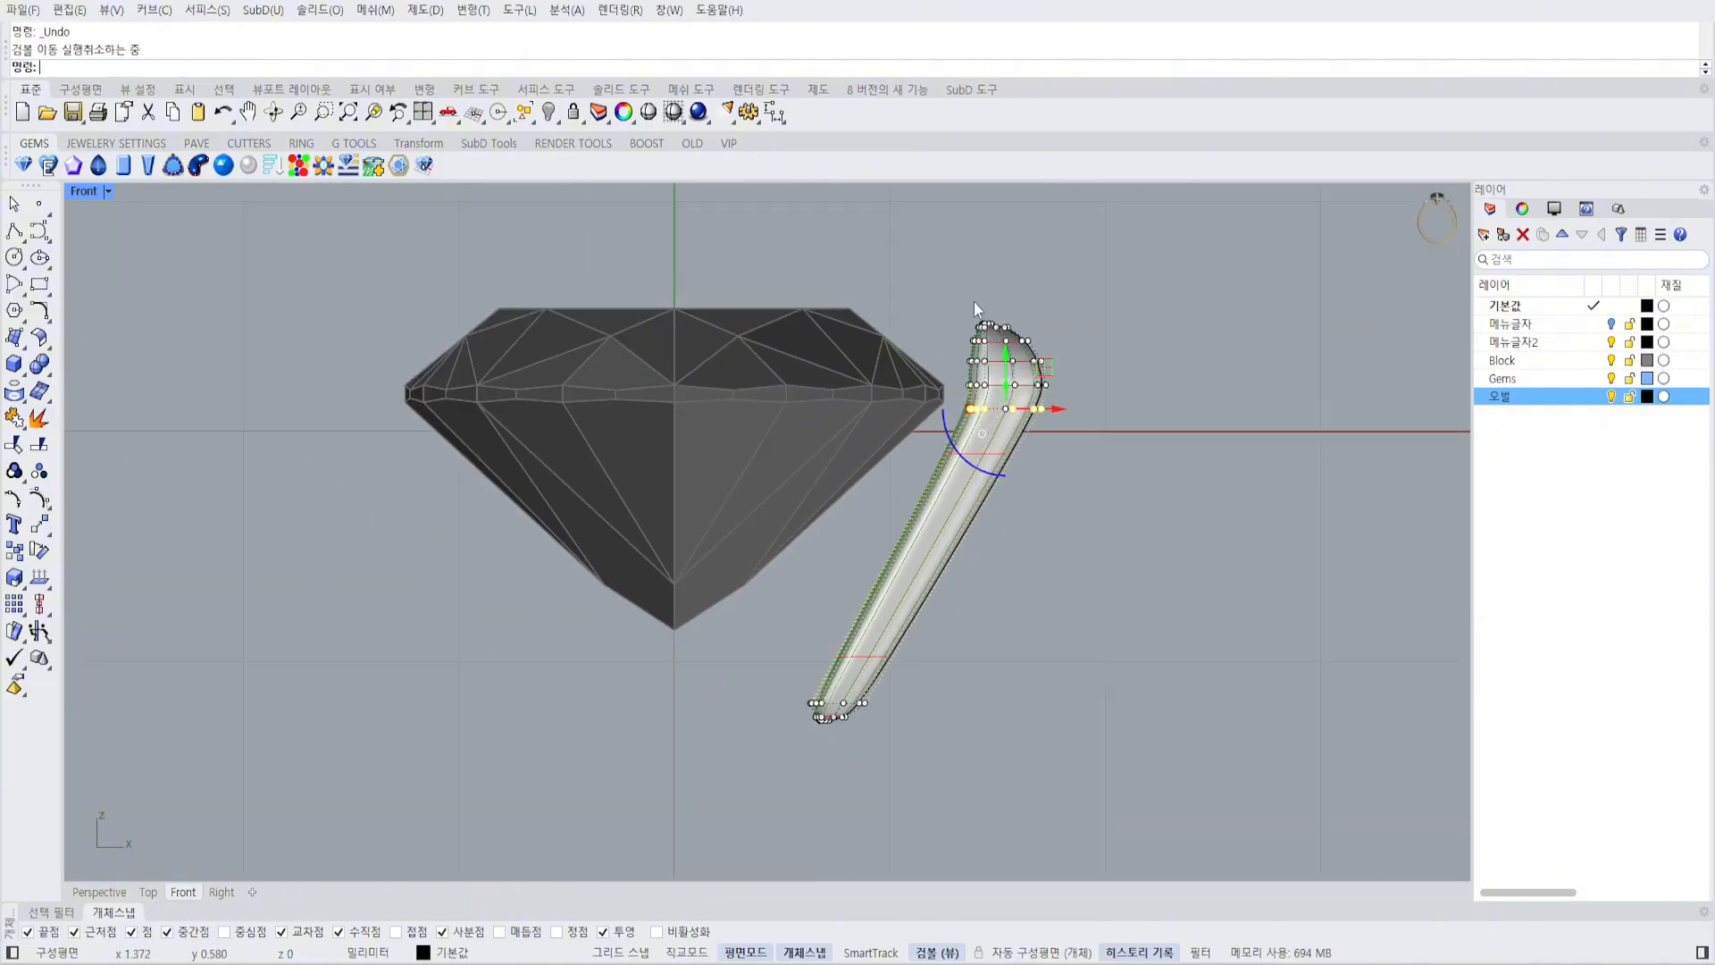
key("Escape")
key("Escape")
Move the prong inward against the gem's girdle and scale it wider horizontally so it leans more.
left_click(1020, 414)
left_click_drag(983, 519, 935, 521)
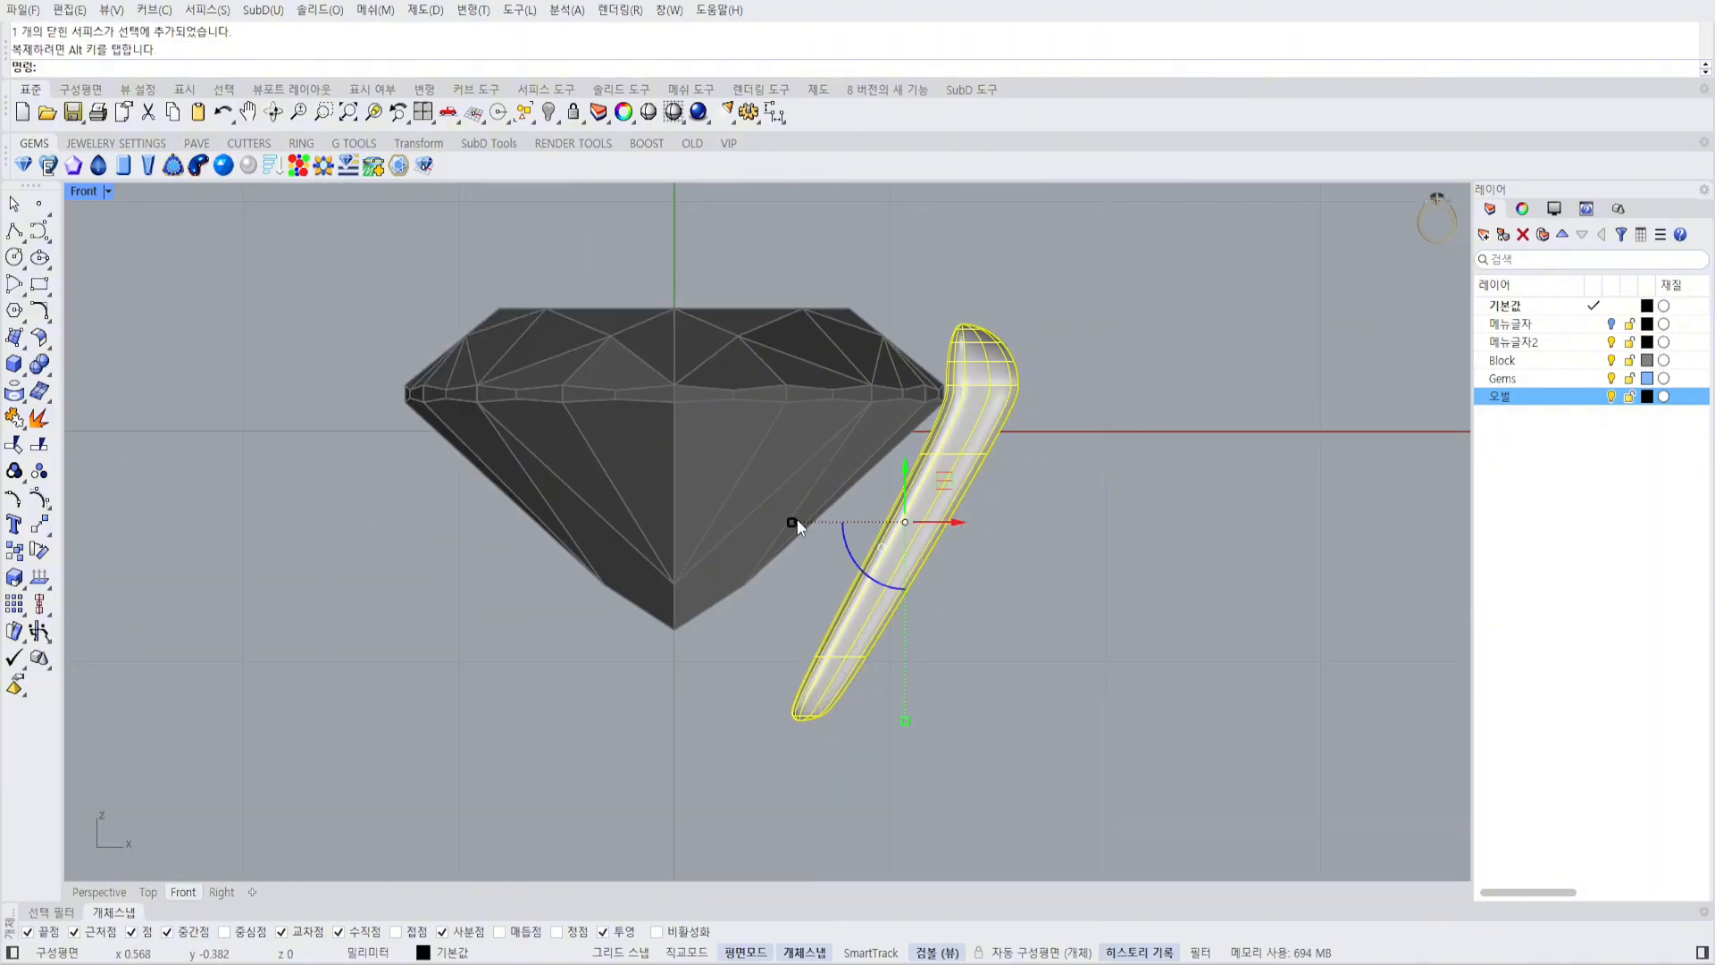
left_click_drag(798, 527, 781, 527)
left_click_drag(958, 522, 940, 522)
Raise the upper control points of the prong's head to extend it well above the gem's table.
key("F10")
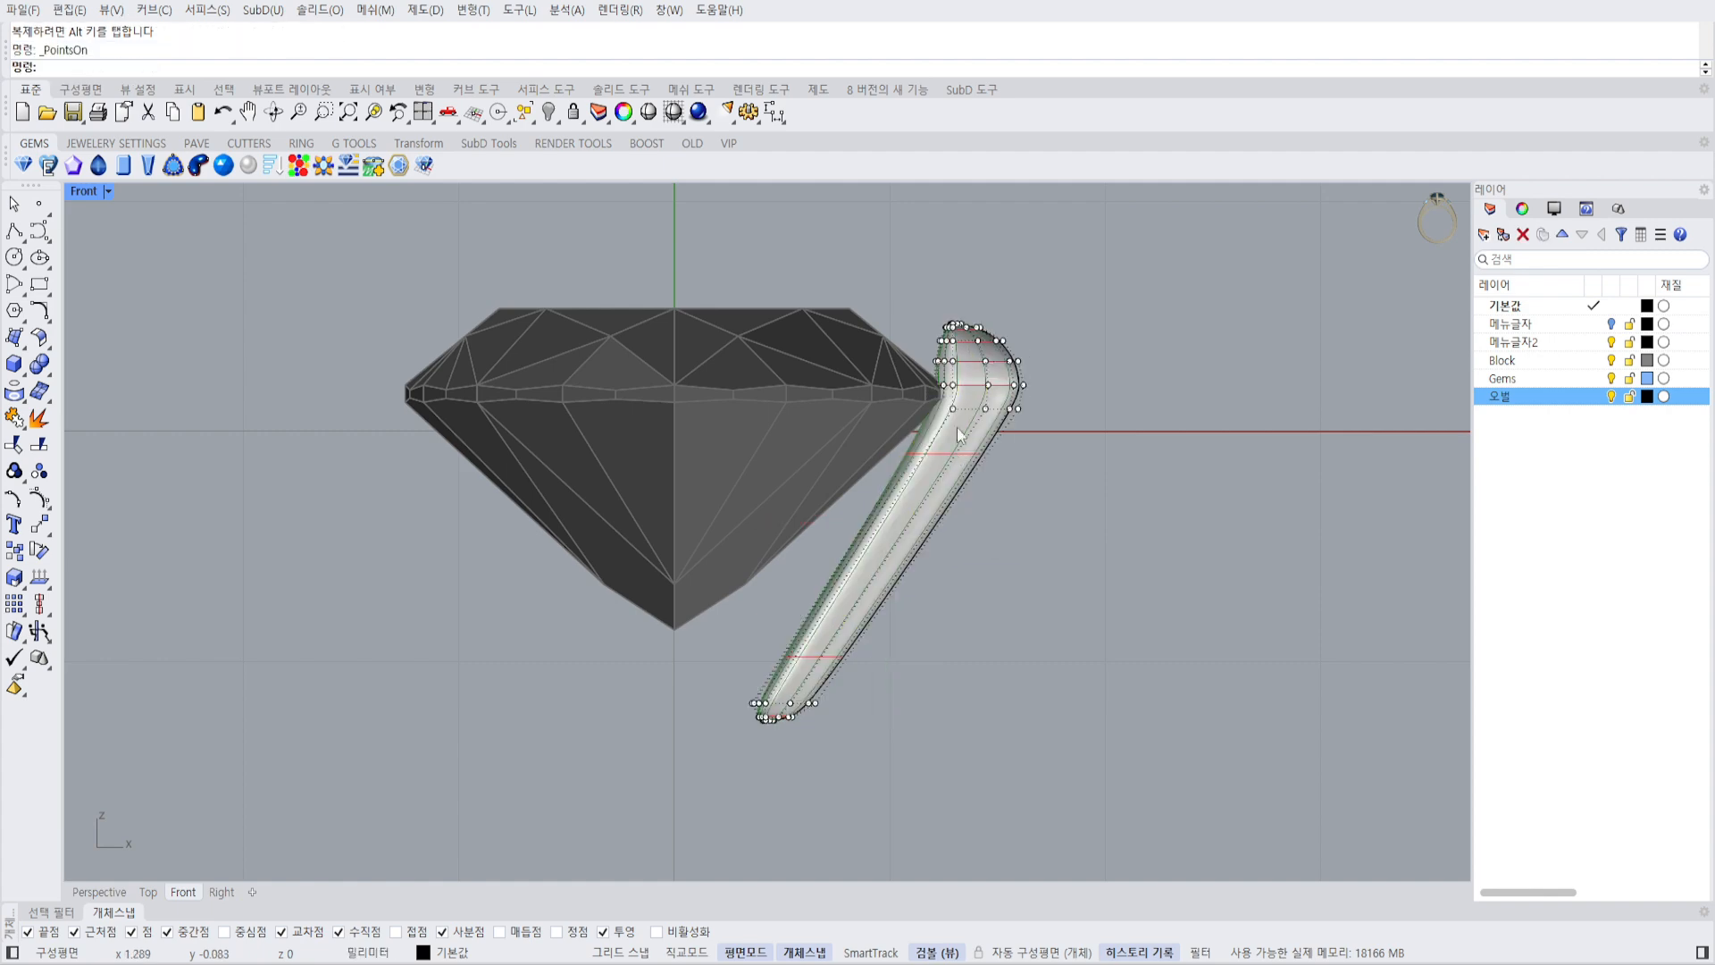
scroll(953, 295, "up", 6)
left_click_drag(872, 274, 1112, 421)
scroll(982, 345, "down", 6)
right_click_drag(983, 346, 1007, 518)
left_click_drag(1017, 484, 1016, 286)
left_click(1147, 324)
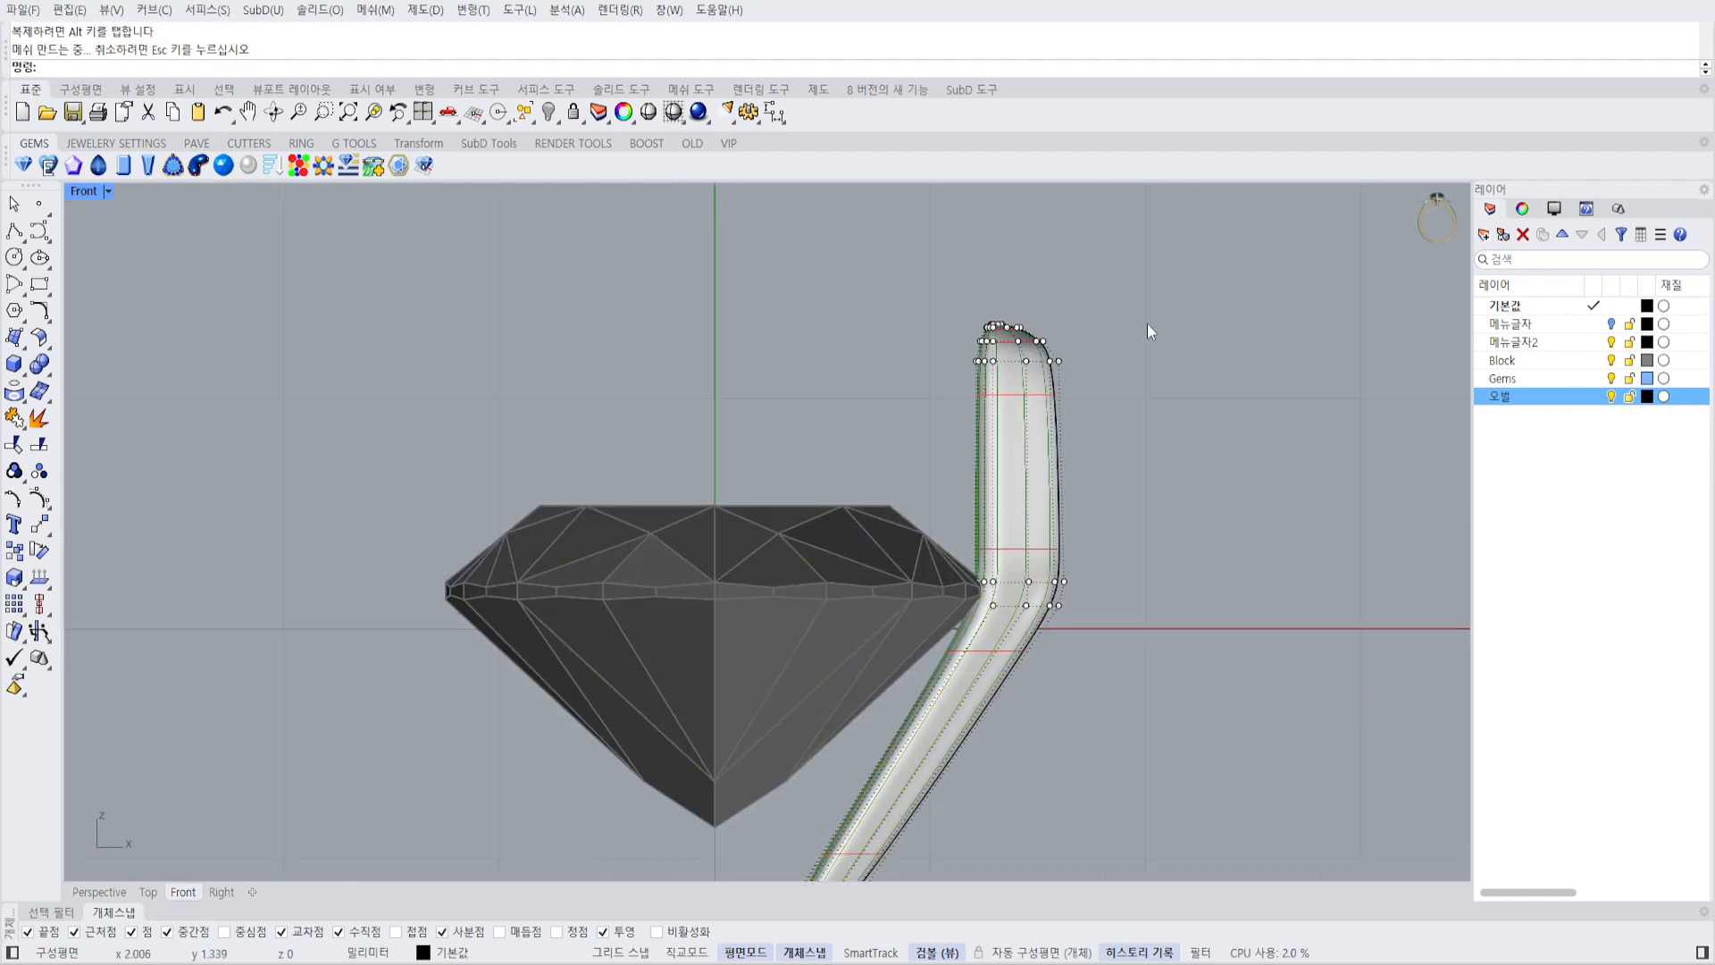
Lower the head's third row of control points down the upright part towards the gem's girdle.
right_click_drag(1147, 324, 1102, 198)
scroll(911, 322, "up", 4)
right_click_drag(895, 282, 882, 434)
left_click_drag(830, 296, 1022, 358)
left_click_drag(991, 279, 1032, 516)
left_click(863, 344)
left_click(1083, 590)
Tilt the control point row just below the girdle to follow the prong's bend.
right_click_drag(1084, 592, 1038, 503)
right_click_drag(1004, 695, 1001, 525)
scroll(1001, 524, "down", 2)
left_click_drag(920, 519, 905, 511)
left_click_drag(990, 421, 970, 453)
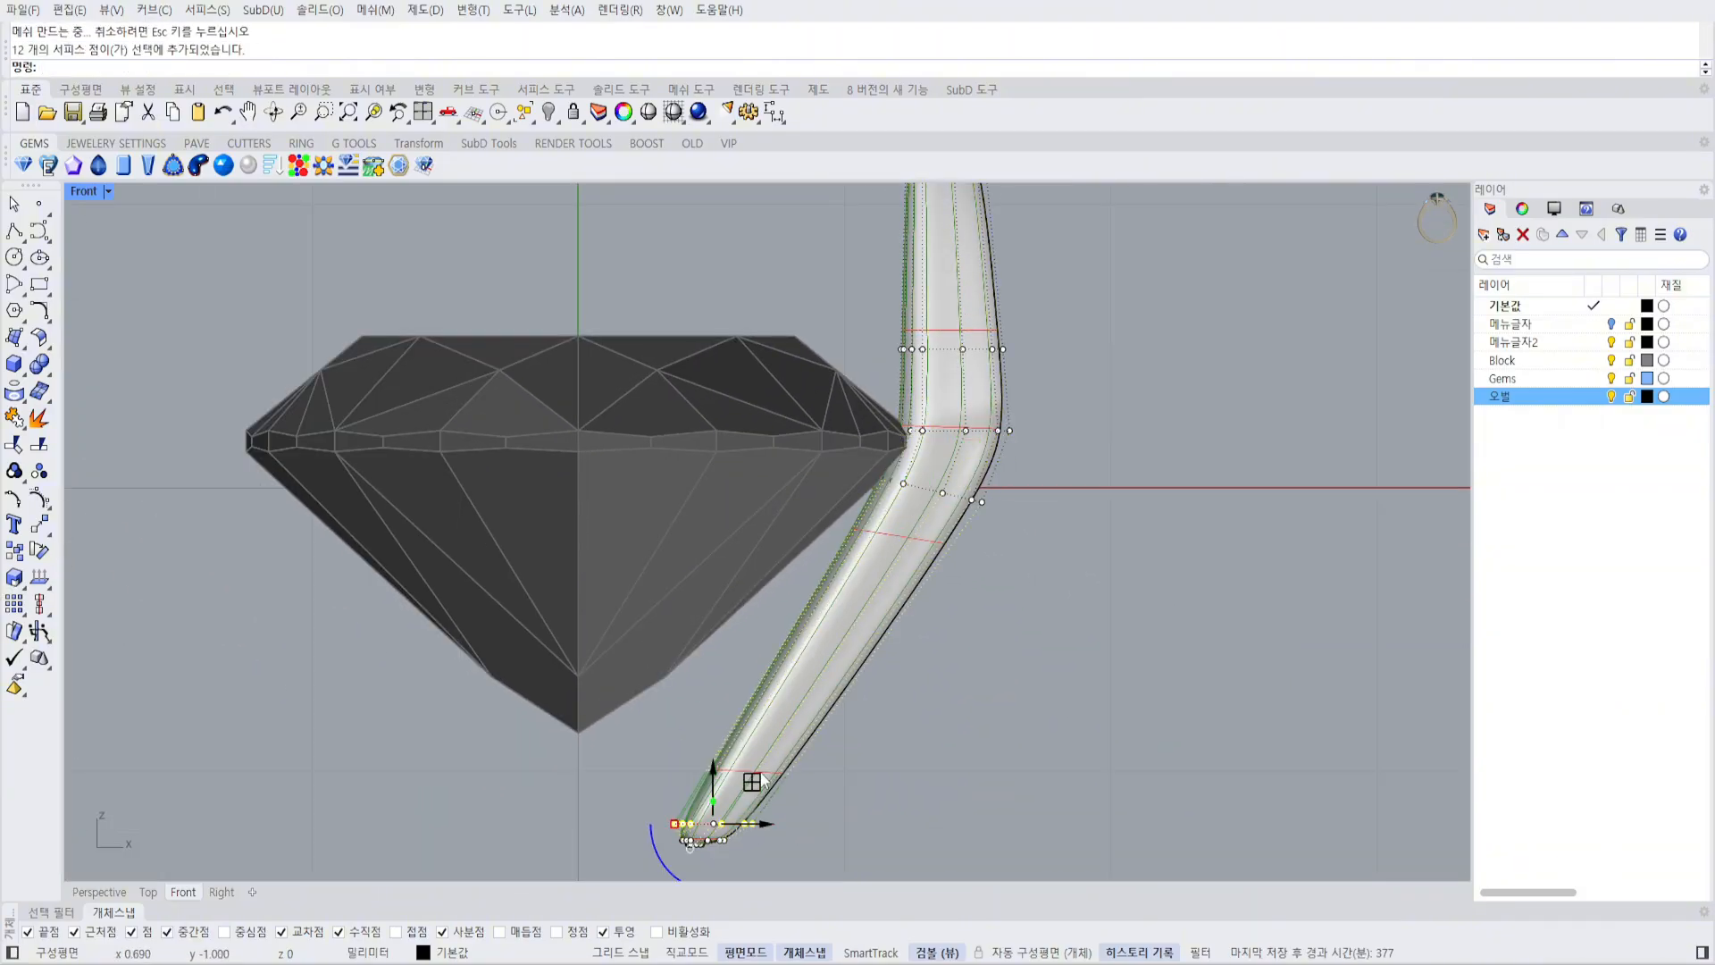
Raise and tilt the control point row above the prong's foot, and tilt the end points to match the slant.
mouse_move(759, 775)
left_mouse_down()
mouse_move(852, 656)
mouse_move(754, 766)
left_mouse_up()
right_click_drag(753, 768, 767, 742)
left_click_drag(759, 791, 653, 838)
scroll(770, 800, "up", 2)
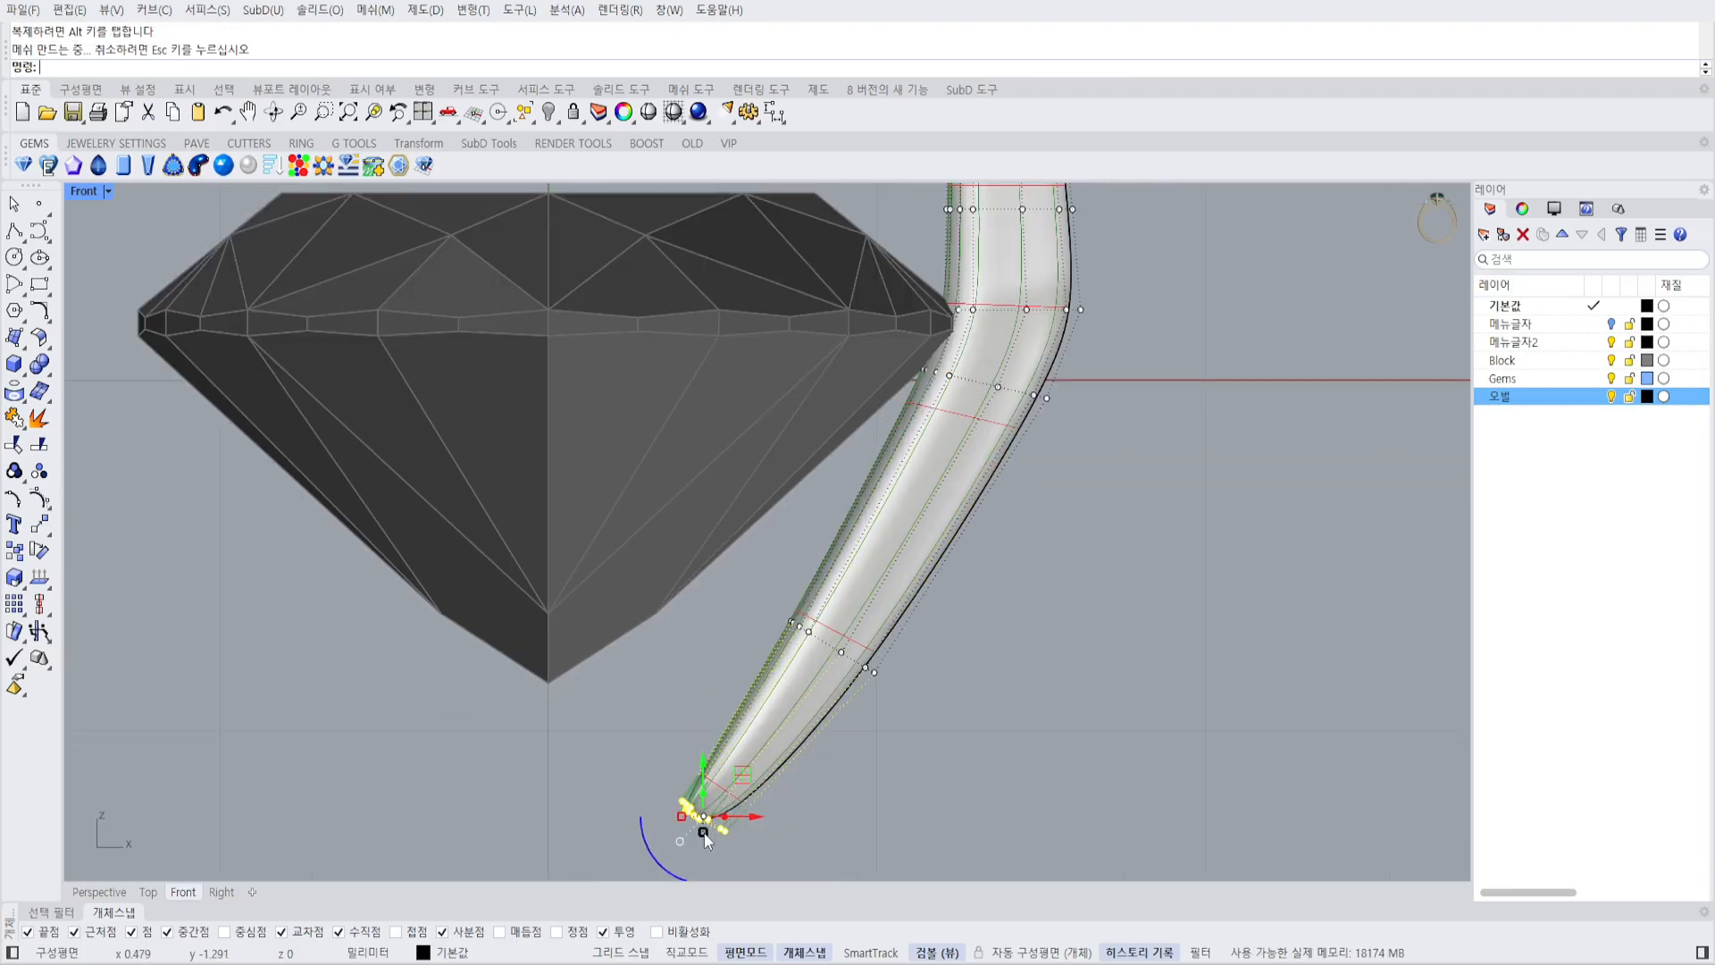
Widen the prong's foot by scaling its end control points uniformly, and turn off the control points.
right_click_drag(713, 837, 726, 659)
scroll(725, 656, "up", 2)
left_click_drag(684, 635, 583, 626, "shift")
scroll(645, 617, "down", 1)
scroll(648, 619, "down", 4)
key("ctrl+z")
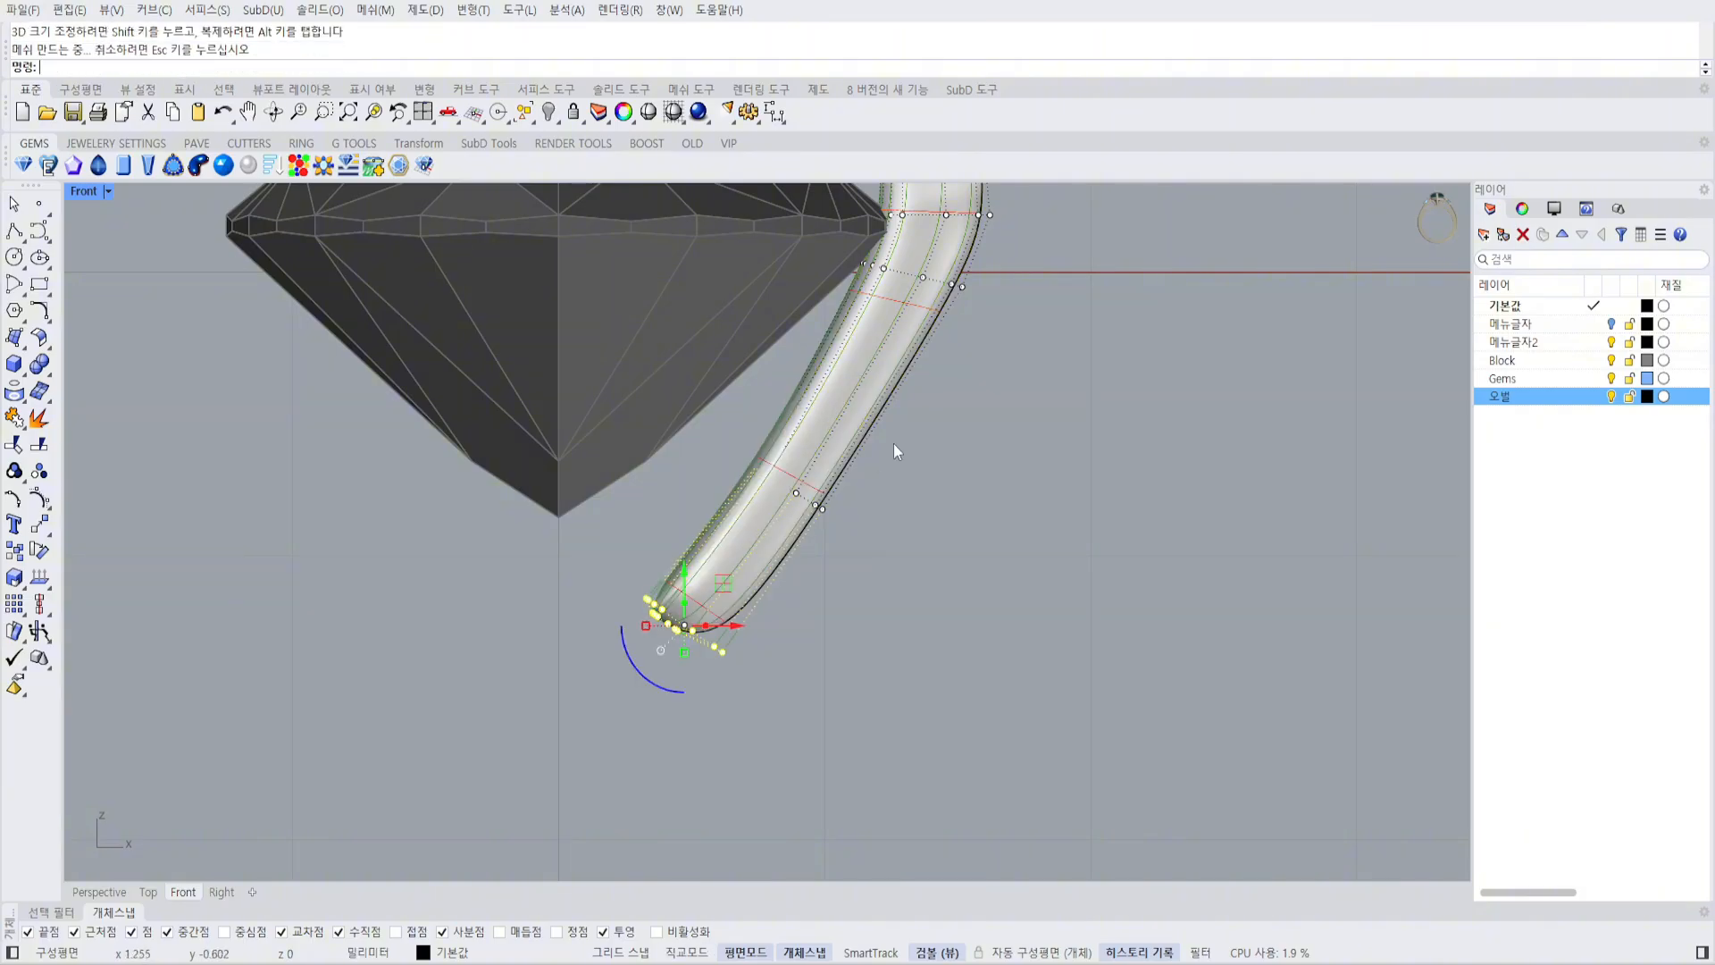
right_click_drag(893, 443, 882, 565)
key("Escape")
key("Escape")
left_click_drag(669, 545, 813, 562)
key("F10")
scroll(814, 564, "down", 4)
right_click_drag(936, 445, 947, 571)
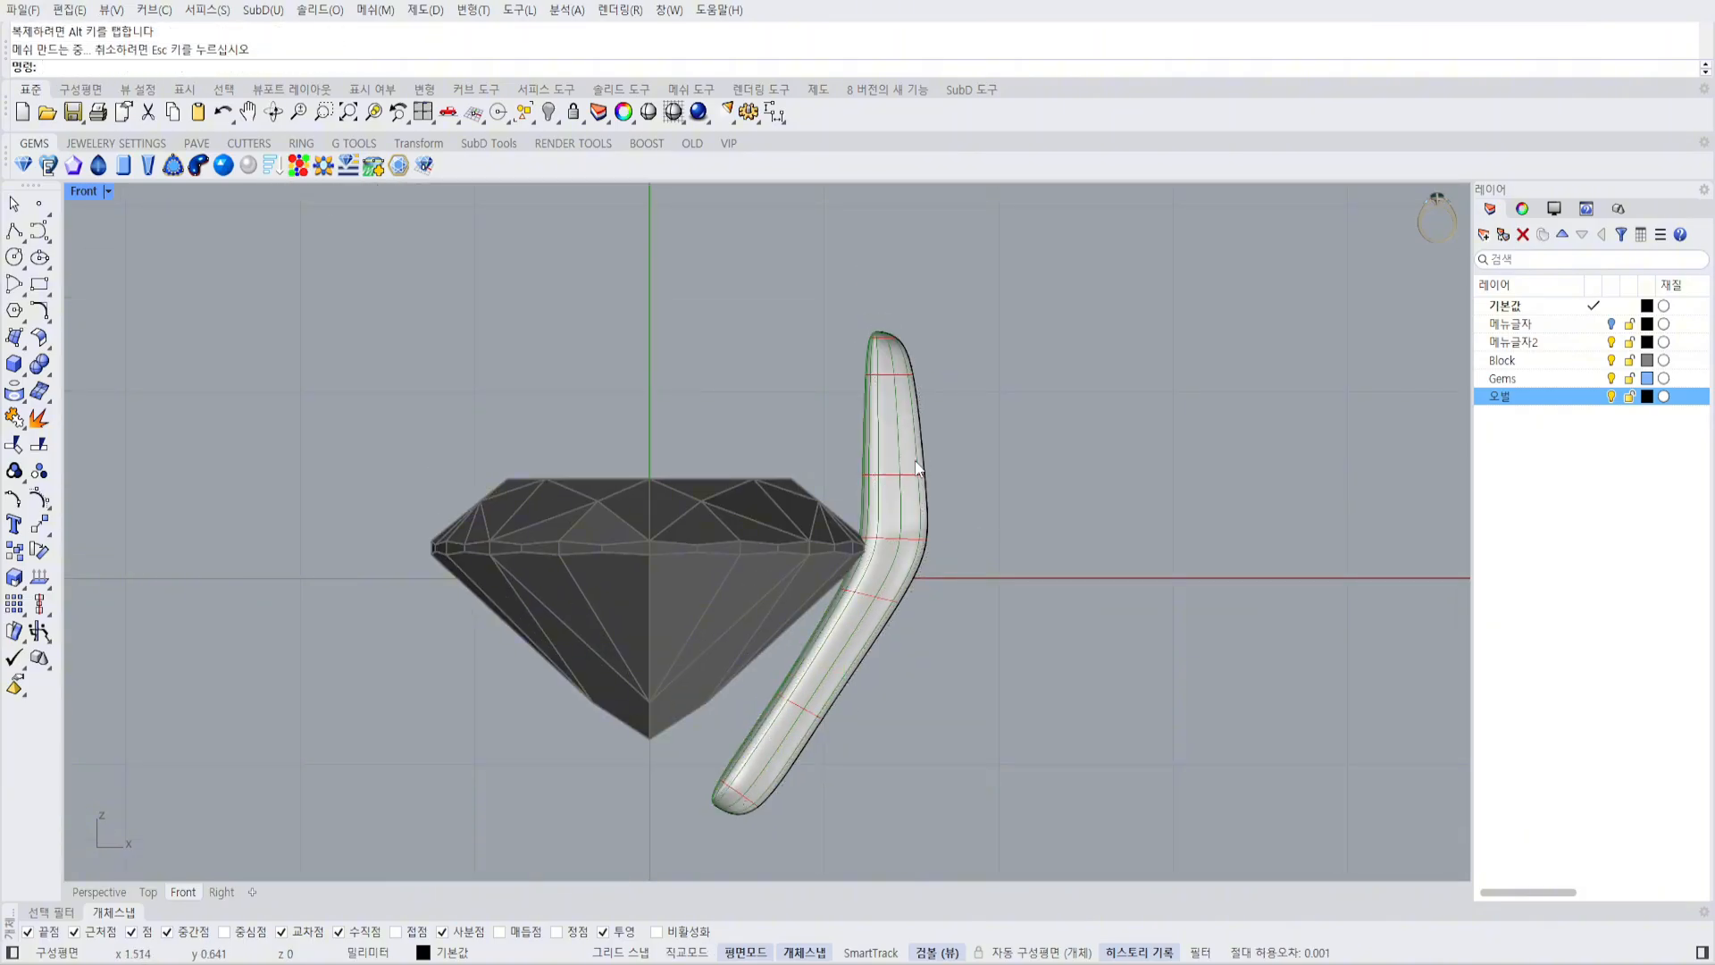
Lower the control points at the prong's upper tip slightly in the Front view.
scroll(902, 437, "up", 4)
left_click(902, 334)
key("F10")
left_click_drag(808, 255, 938, 329)
left_click_drag(872, 235, 872, 264)
key("Escape")
key("Escape")
scroll(1027, 266, "down", 6)
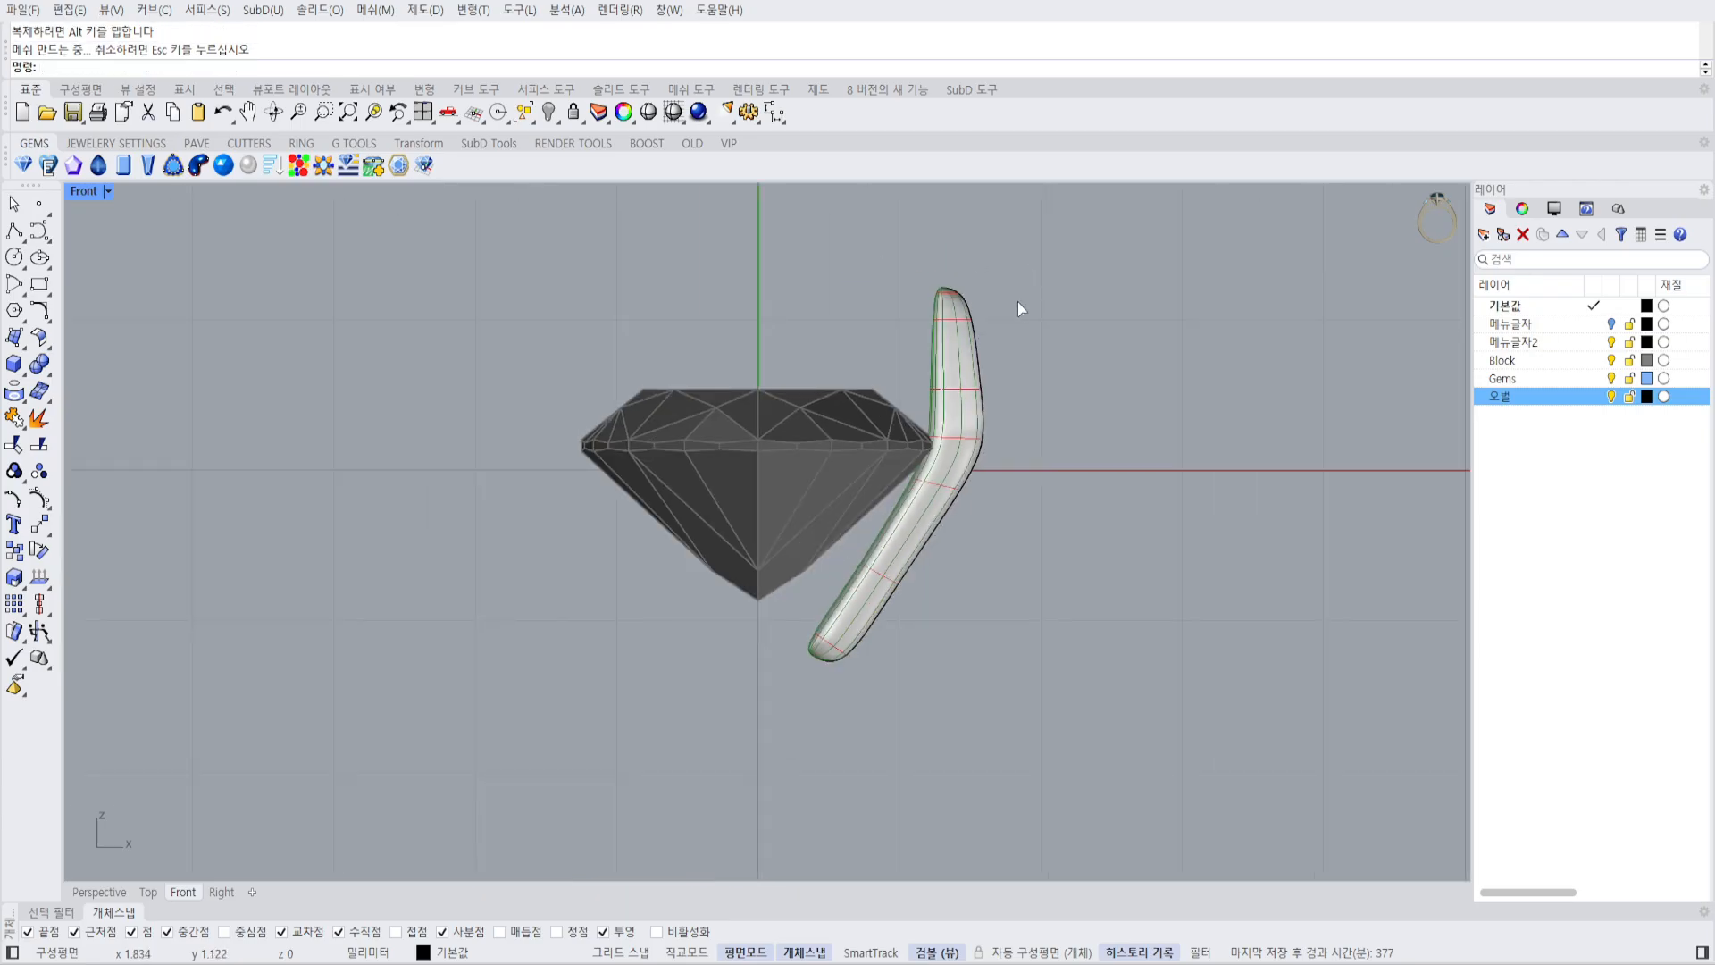
Widen the control point row in the prong's lower shaft slightly in the Right view.
left_click(221, 891)
scroll(633, 446, "up", 4)
key("F10")
left_click_drag(425, 509, 808, 636)
left_click_drag(590, 574, 581, 574)
key("Escape")
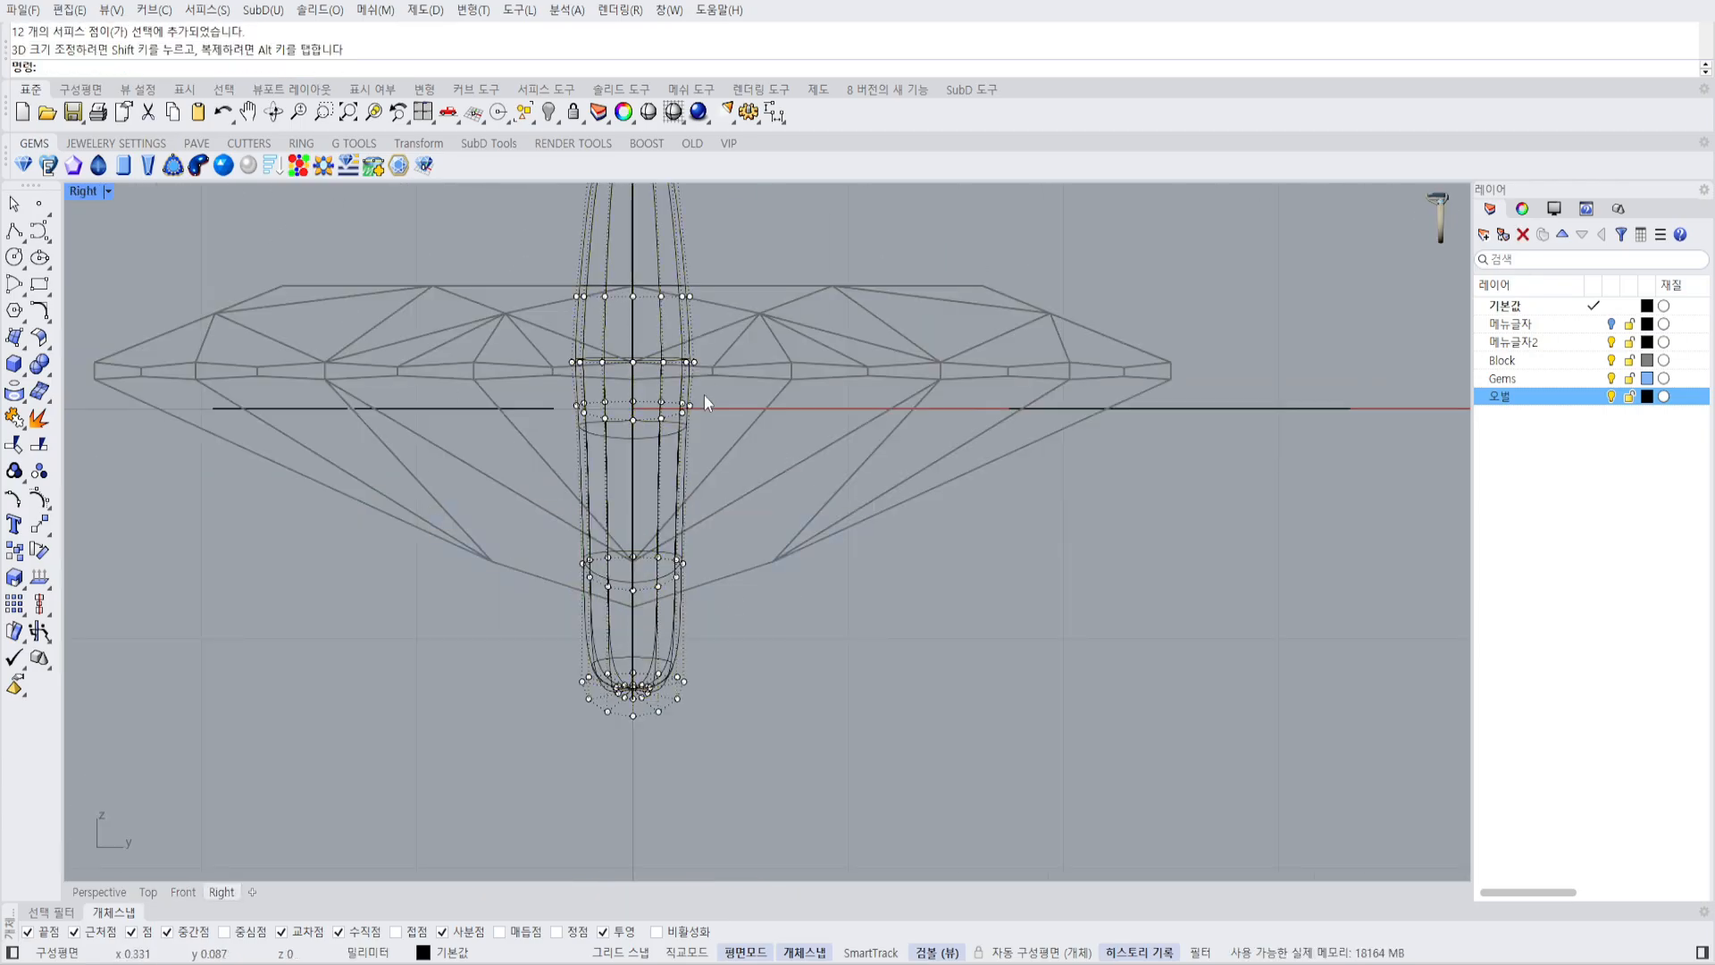
Narrow the prong's upper tip slightly by scaling its control points horizontally in the Right view.
right_click_drag(704, 395, 777, 535)
left_click_drag(573, 247, 767, 332)
left_click_drag(662, 292, 669, 292)
left_click(831, 278)
scroll(738, 440, "down", 4)
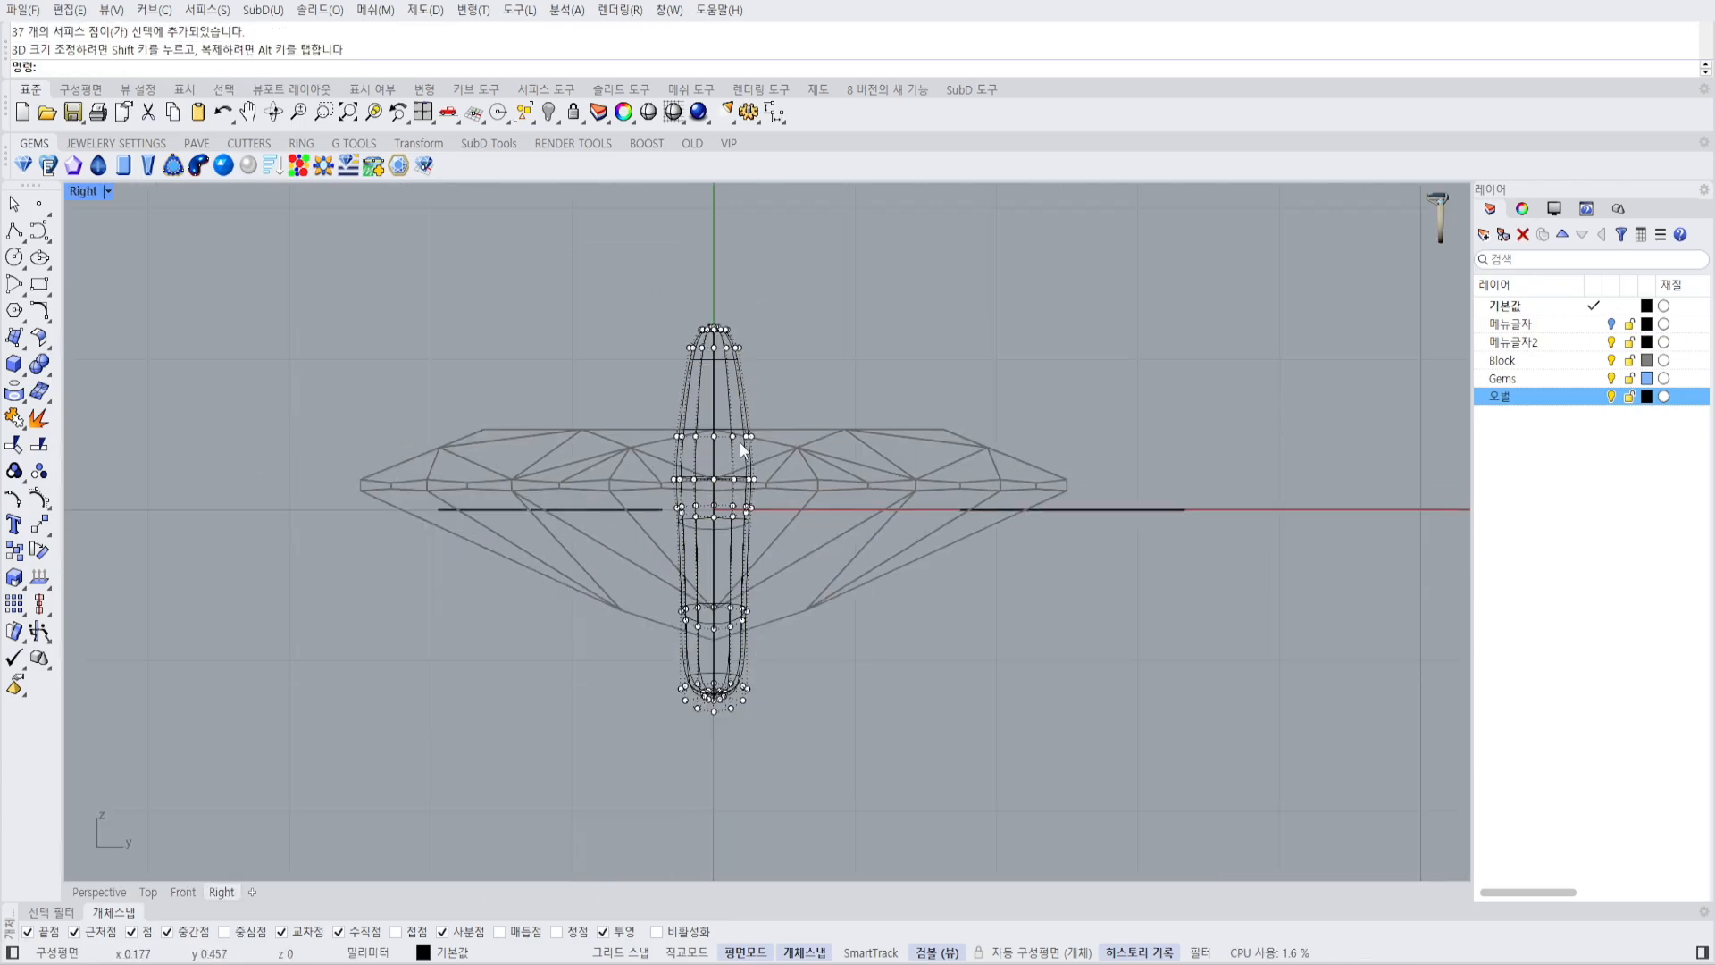
Widen the prong's control point row near the girdle slightly in the Right view and display the model in perspective.
scroll(646, 526, "up", 4)
left_click_drag(583, 480, 842, 532)
left_click_drag(695, 502, 688, 501)
key("Escape")
key("ctrl+F4")
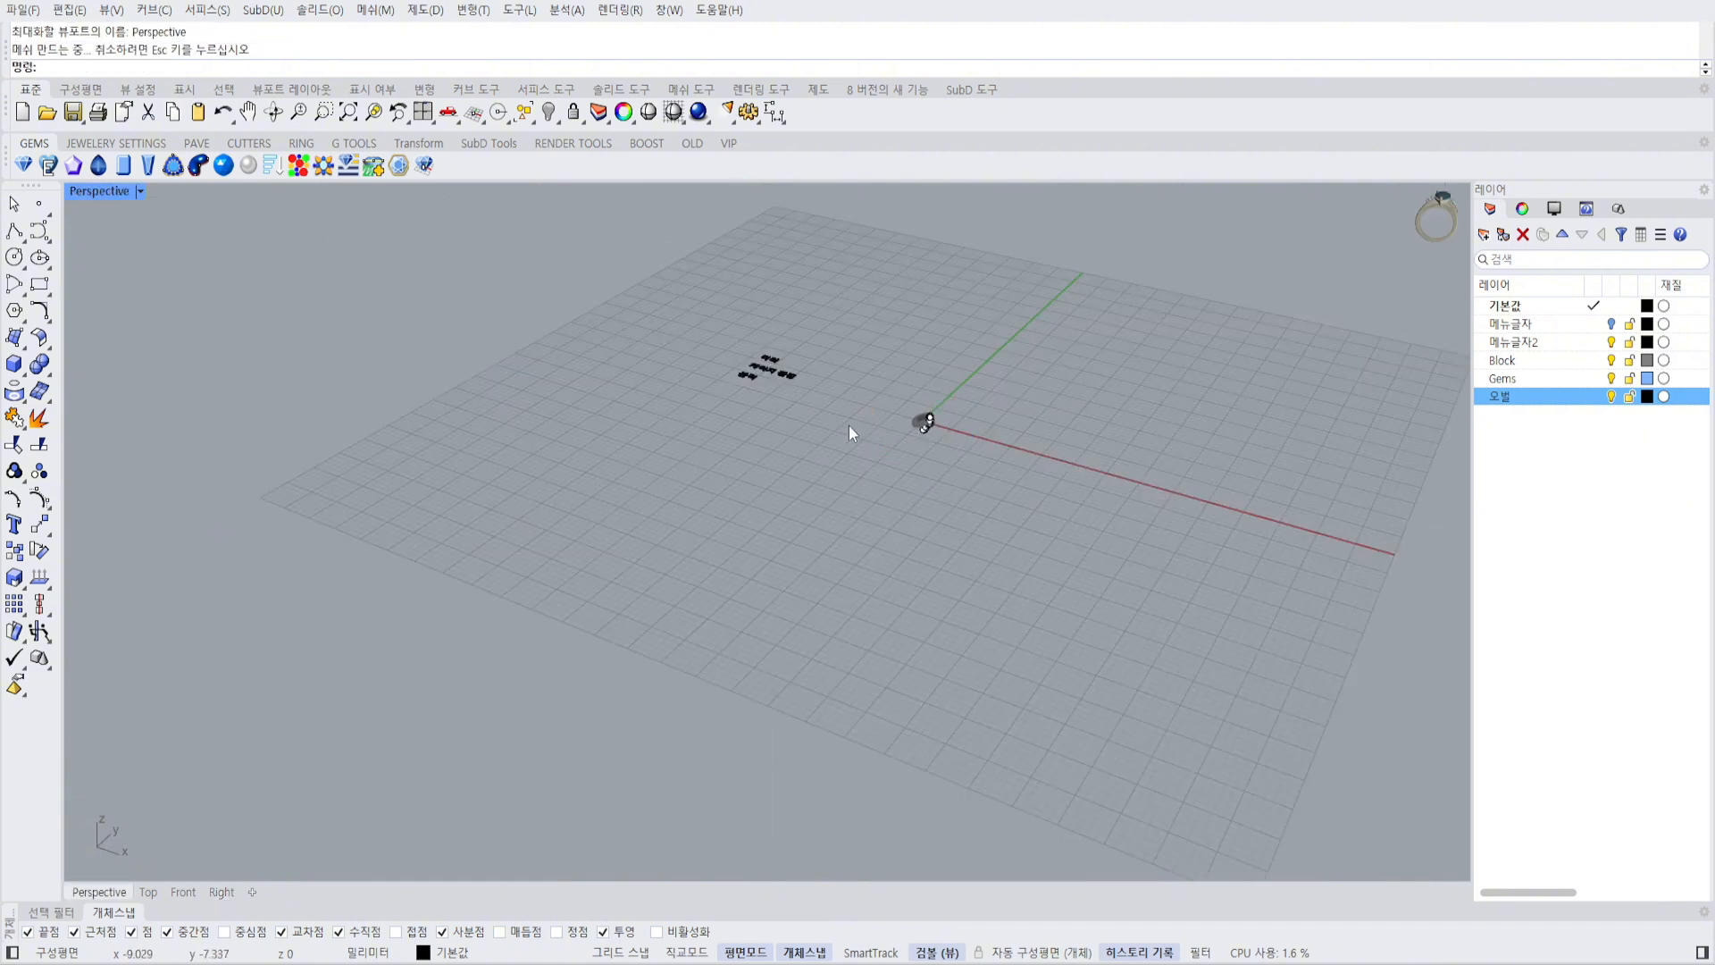
Examine the prong from above in shaded display with its control points shown.
key("ctrl+F1")
key("ctrl+alt+s")
scroll(906, 432, "down", 3)
left_click(852, 424)
scroll(847, 420, "up", 5)
scroll(846, 417, "down", 5)
scroll(850, 414, "up", 3)
key("F10")
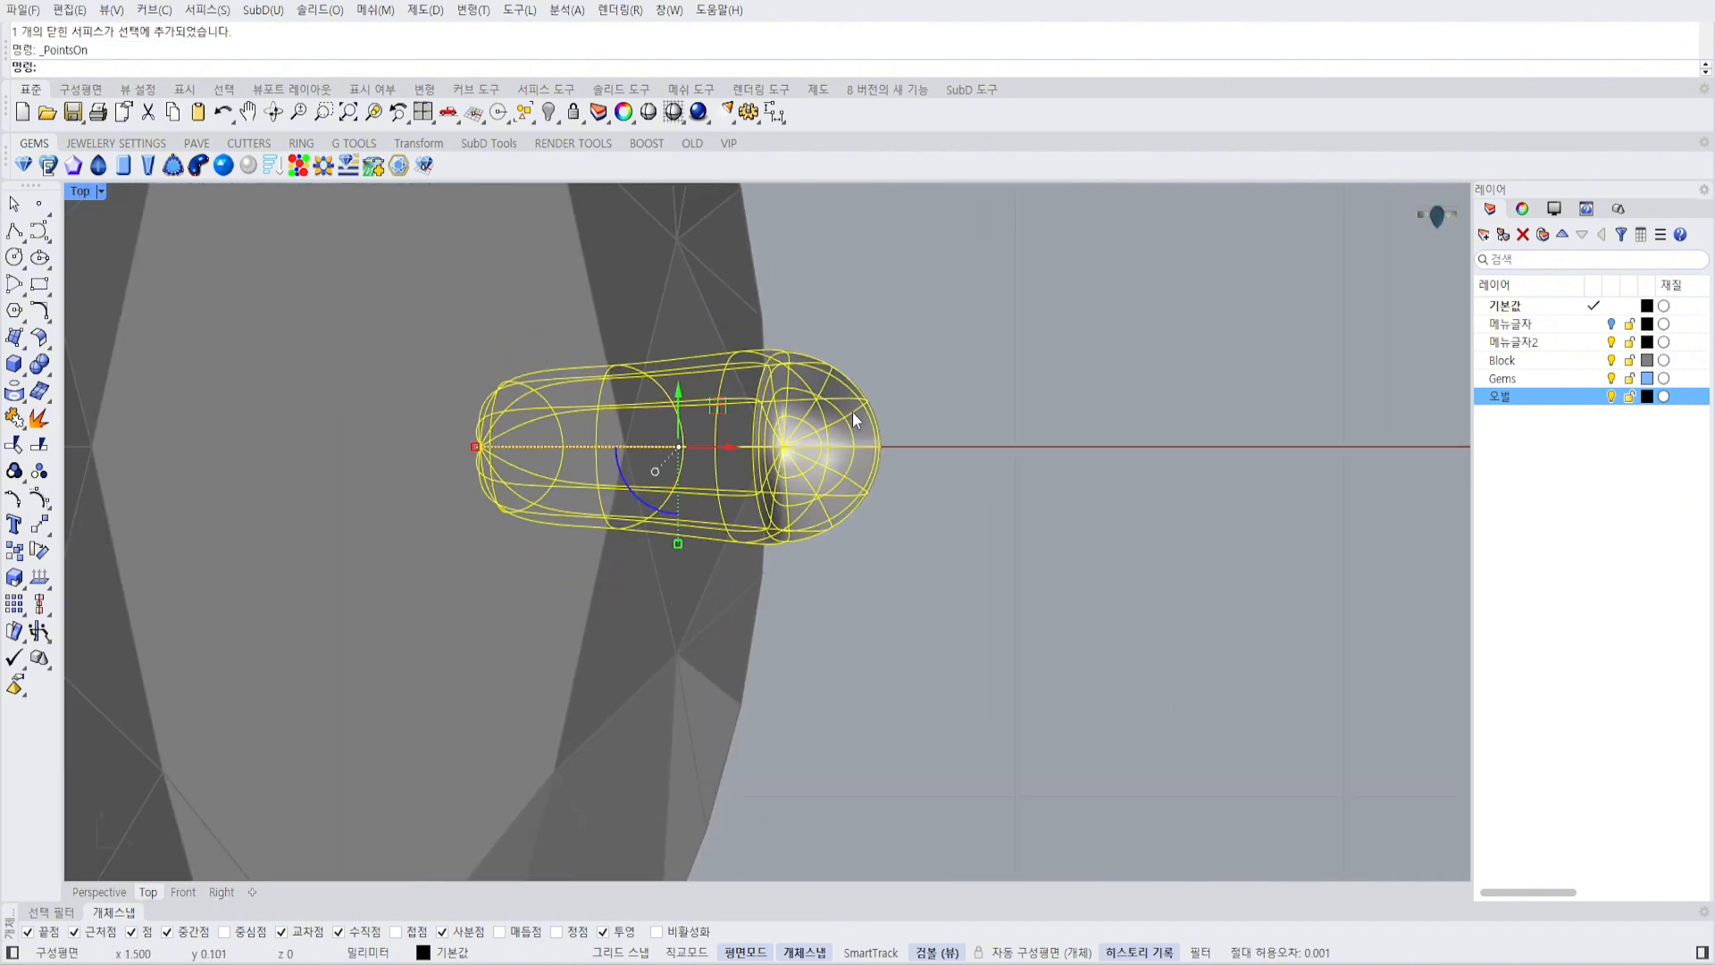
scroll(875, 383, "down", 4)
scroll(871, 393, "up", 4)
Set the perspective view's display mode with the sf alias and zoom to the selected prong.
key("ctrl+F4")
scroll(933, 398, "up", 8)
type("sf")
key("Return")
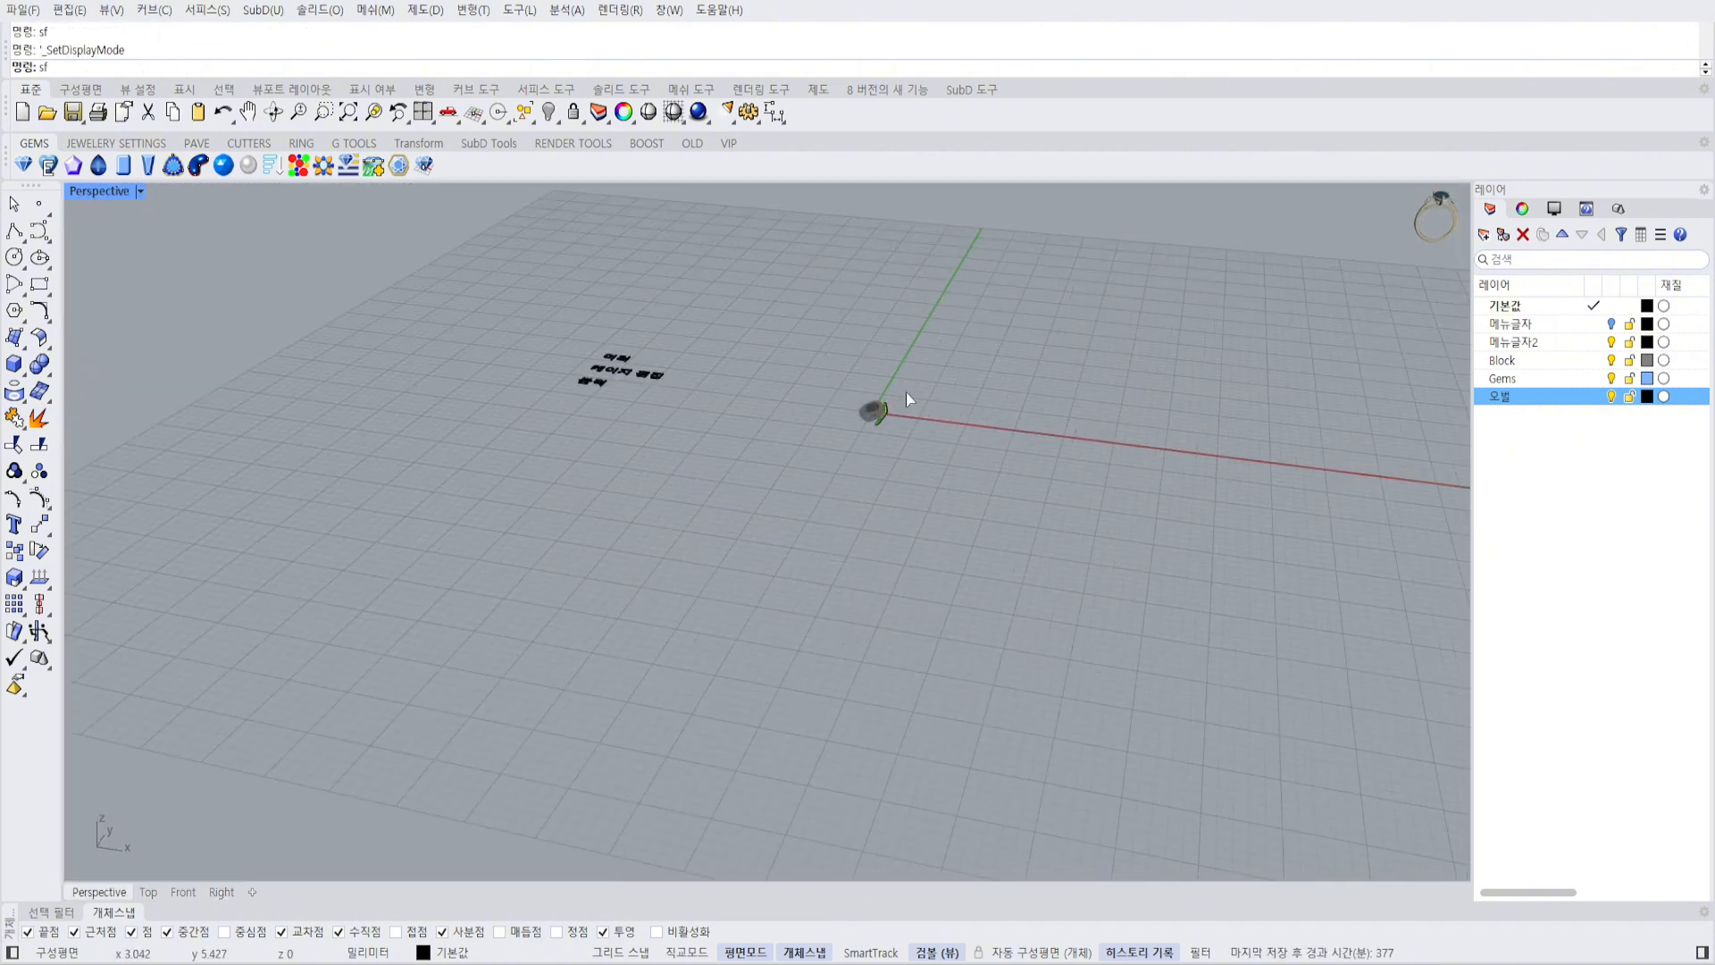
scroll(906, 393, "up", 8)
right_click_drag(841, 506, 1051, 416)
left_click(887, 463)
type("zs")
key("Return")
key("Escape")
scroll(887, 465, "down", 4)
Show the prong's control points and examine its fit against the gem's girdle from the side.
left_click(929, 383)
left_click(994, 446)
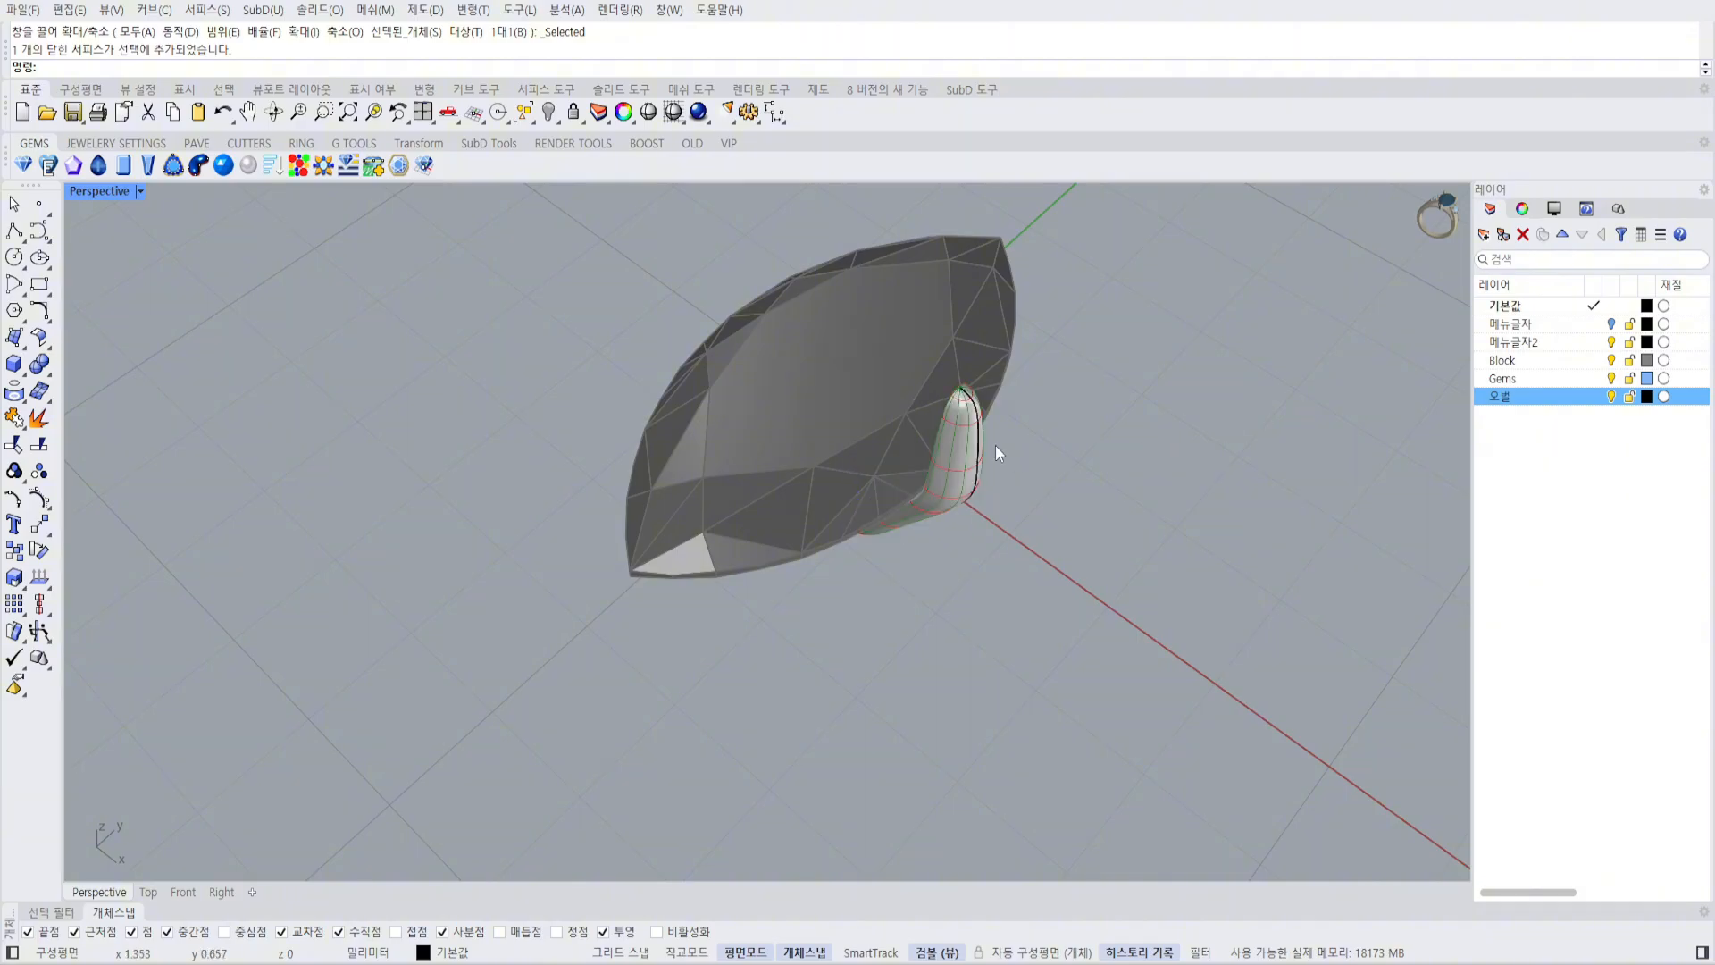
right_click_drag(1004, 425, 990, 484)
left_click(989, 484)
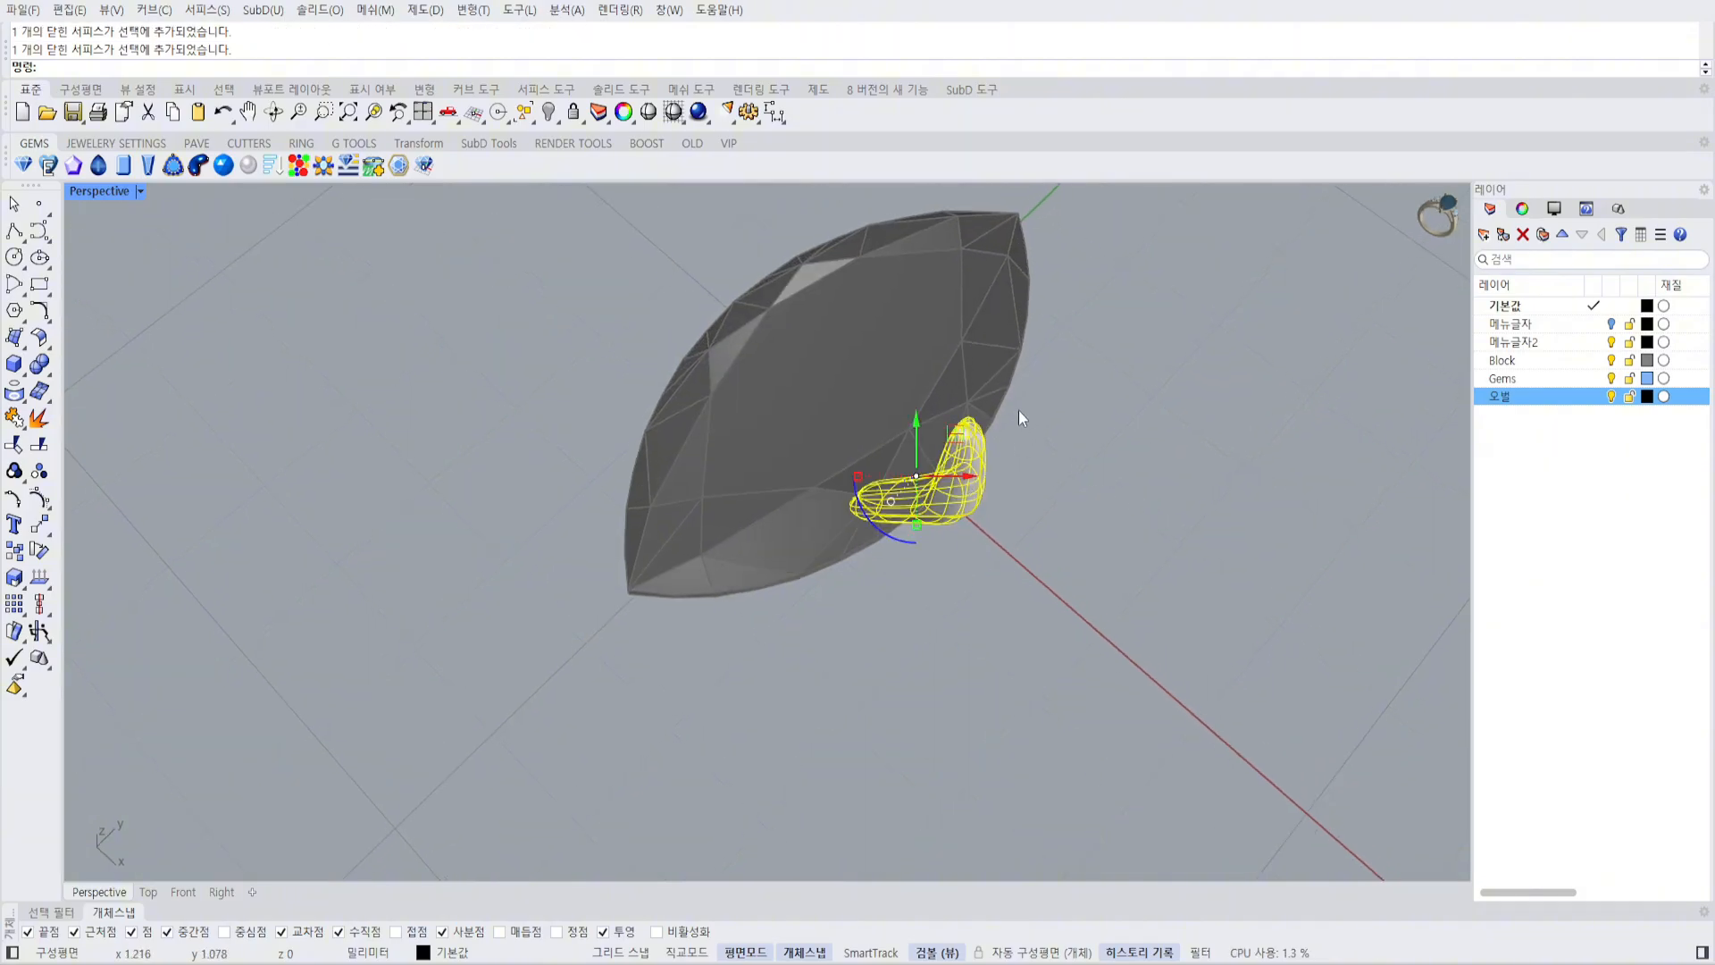
key("F10")
right_click_drag(1018, 410, 949, 378)
scroll(886, 499, "up", 2)
key("Escape")
scroll(742, 469, "up", 2)
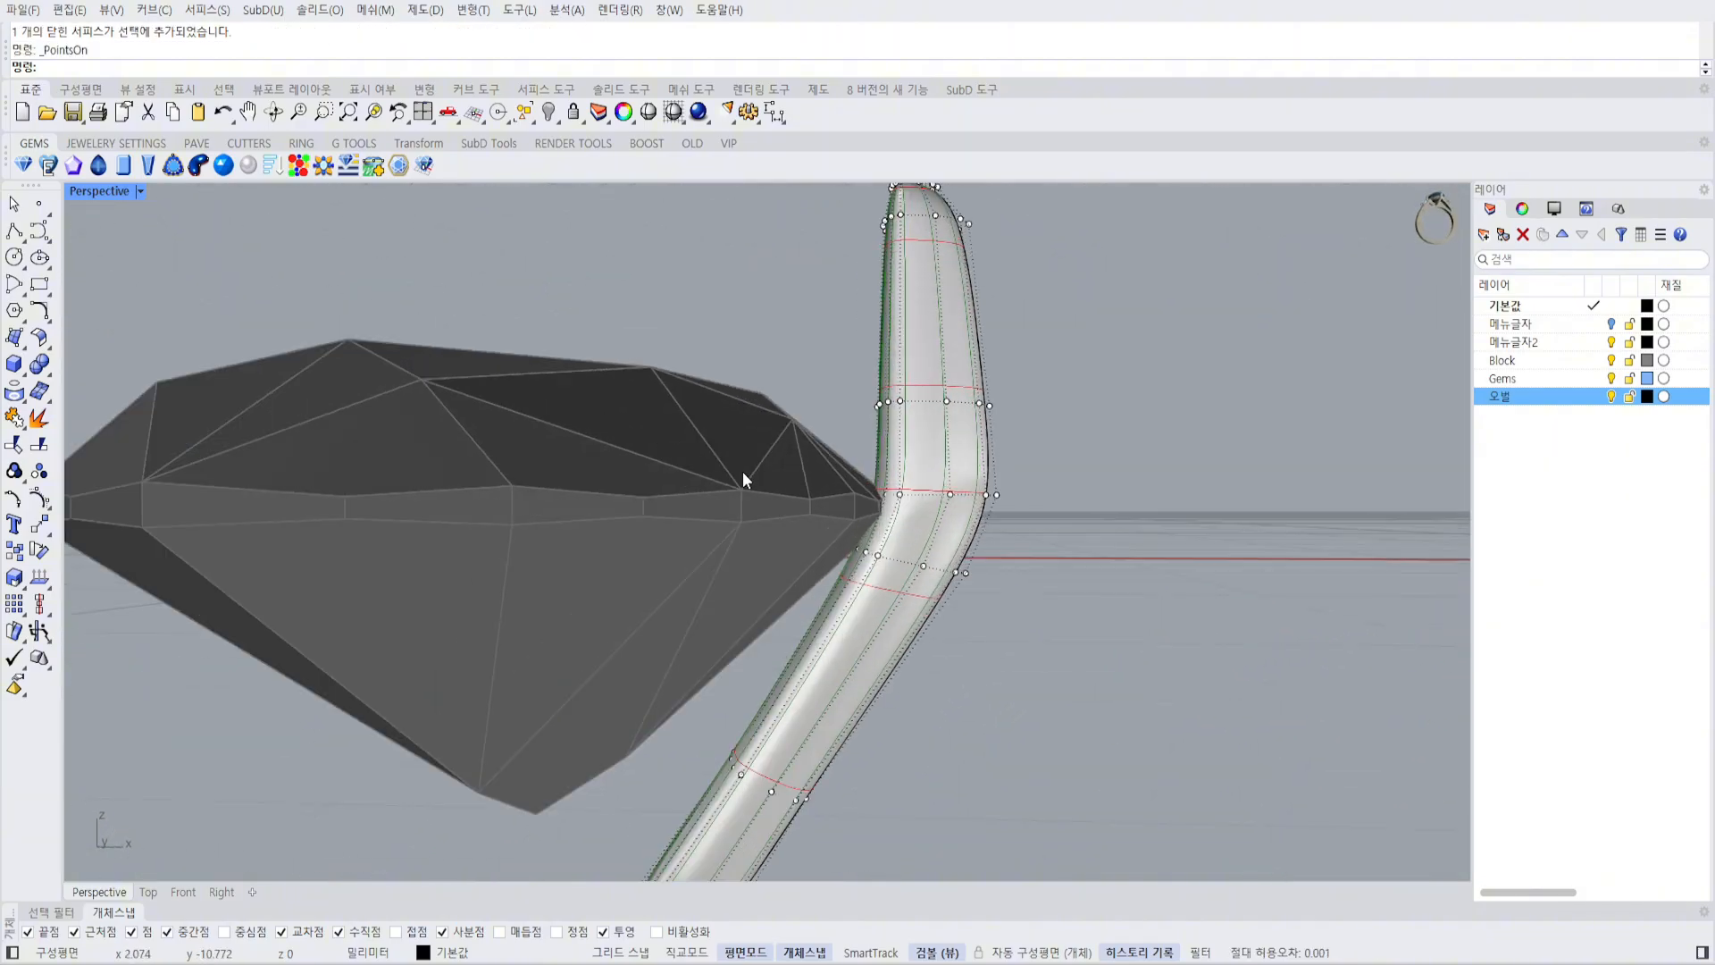
Unlock the marquise gem, raise it slightly against the prong, turn the prong's control points back on and lock the gem again.
left_click(647, 382)
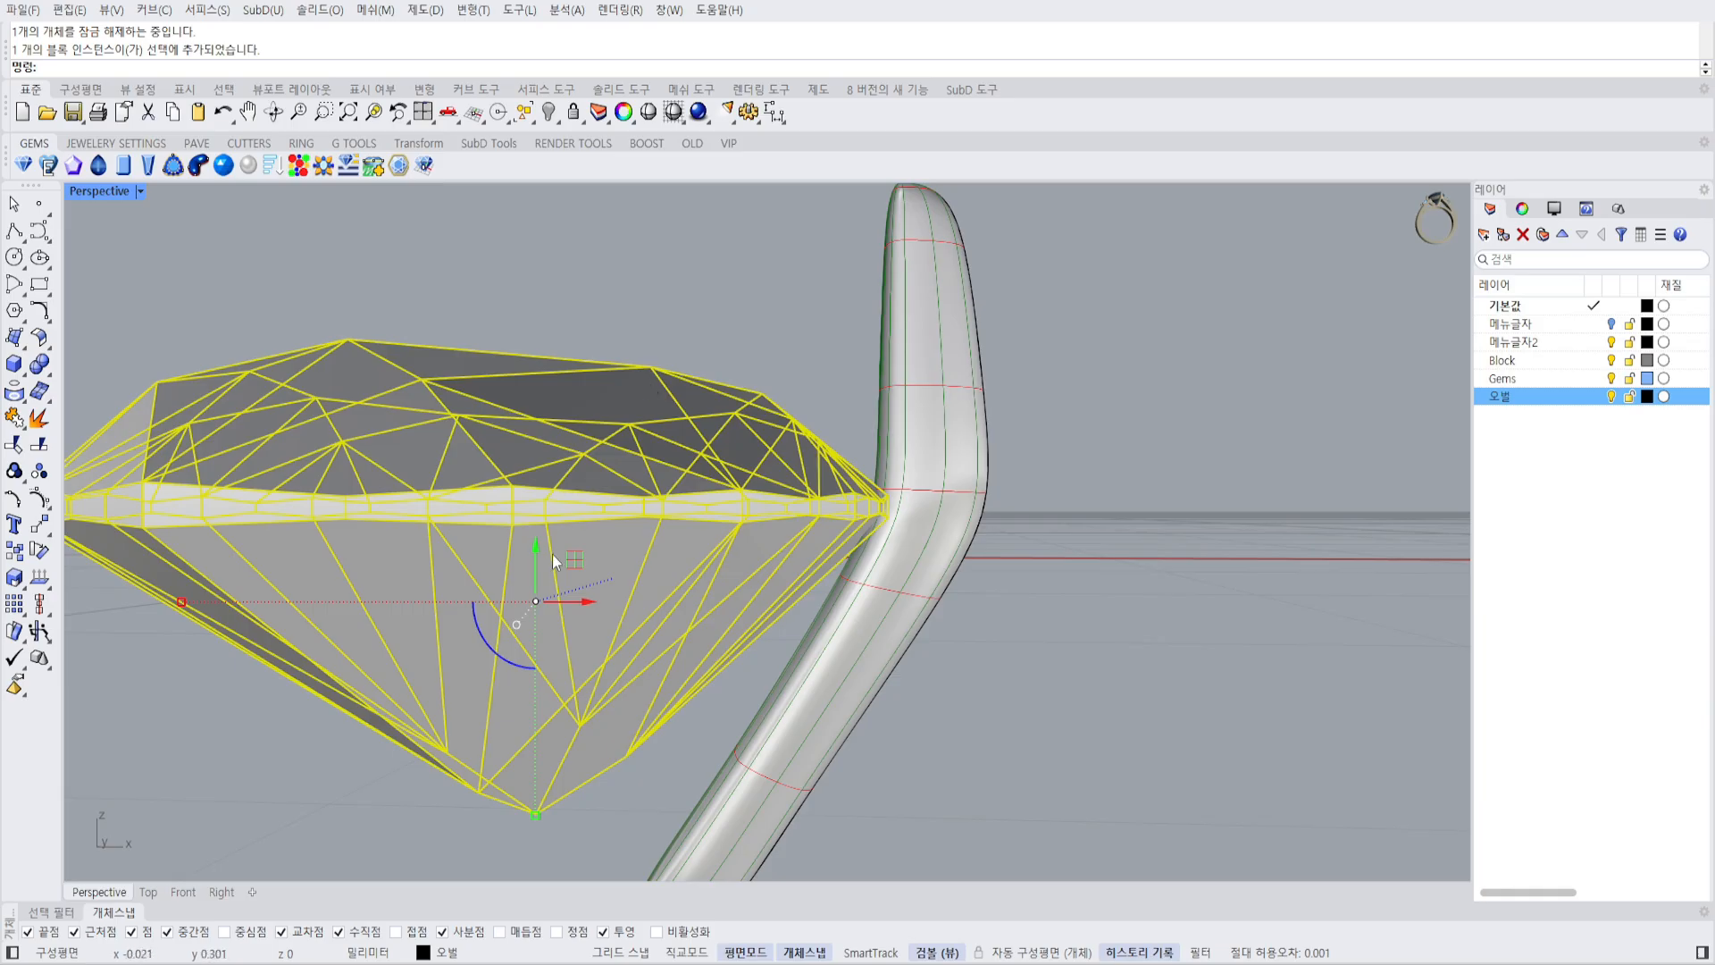
key("Escape")
left_click(868, 540)
key("F9")
key("F10")
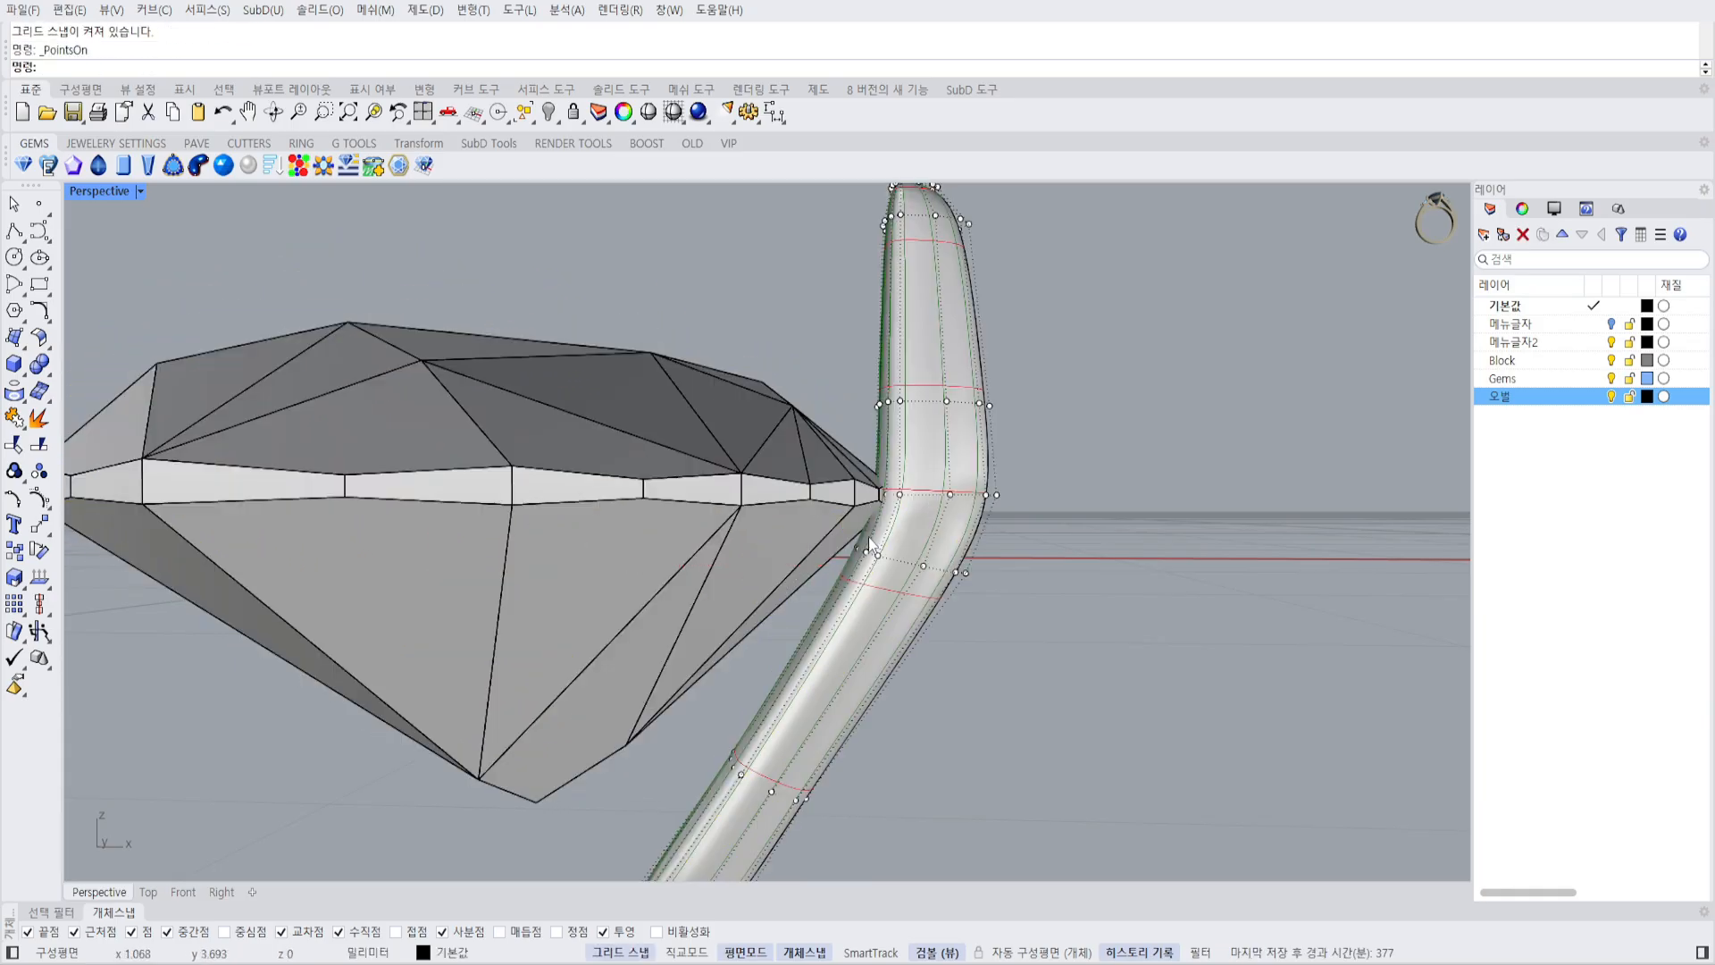
left_click(655, 533)
key("ctrl+l")
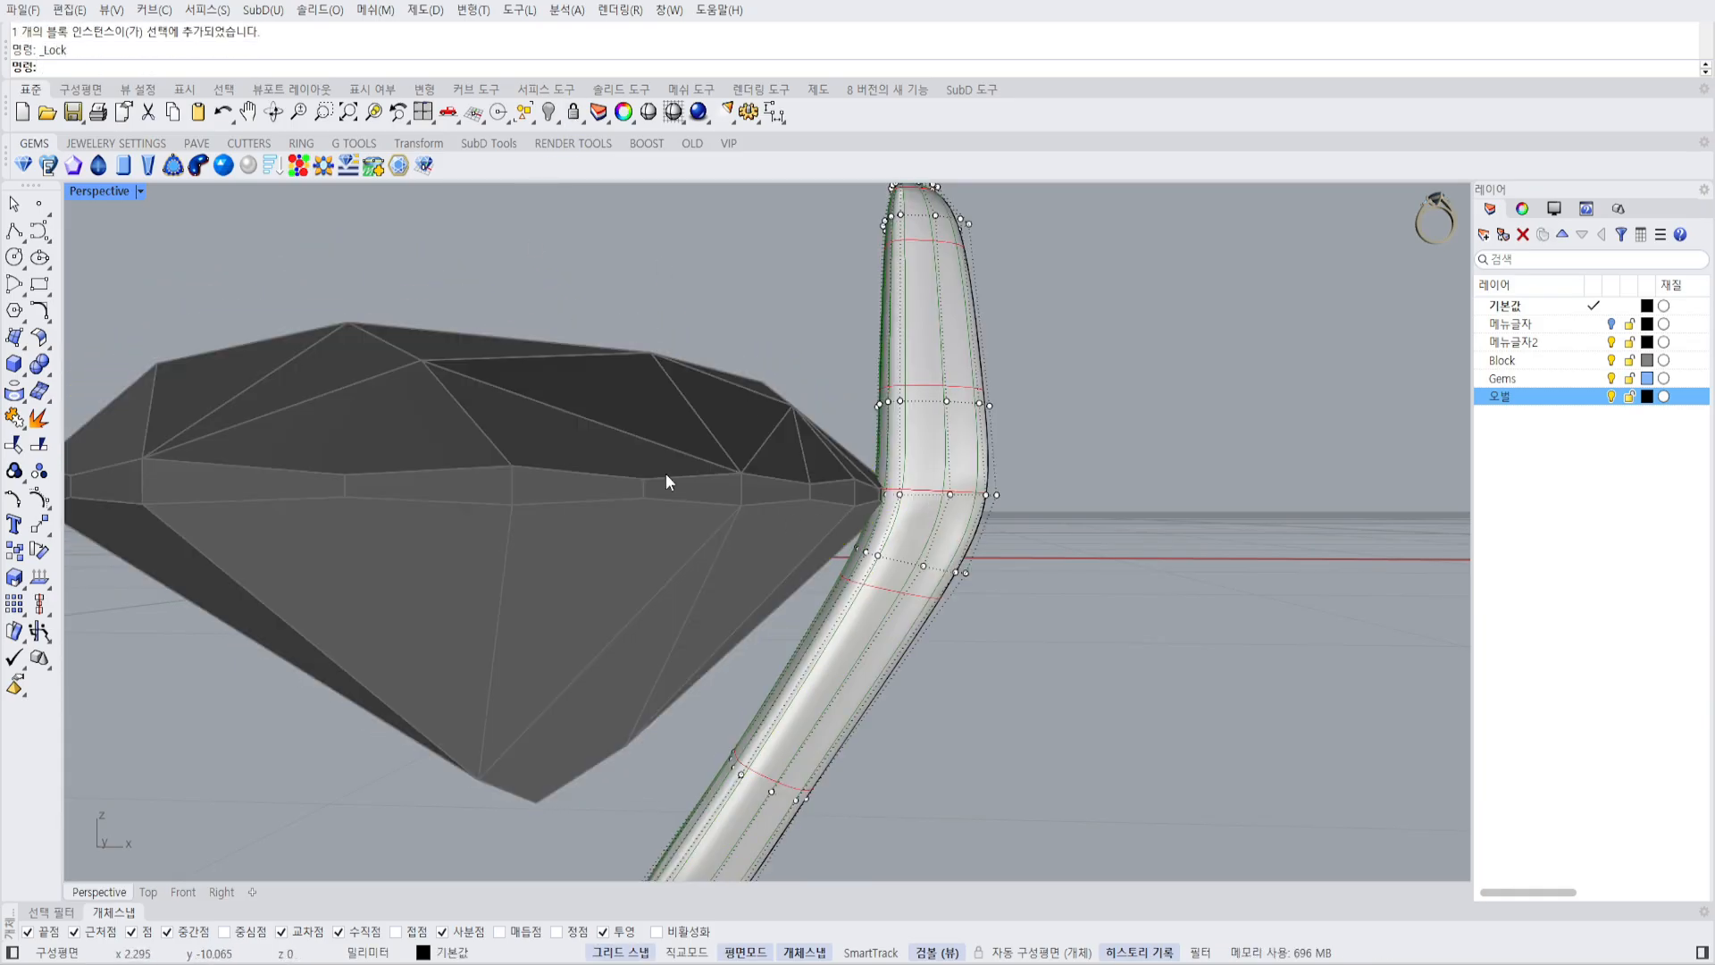
Select the prong's inner control points around the gem's girdle and show all four viewports.
scroll(871, 513, "up", 3)
left_click_drag(732, 404, 960, 521)
right_click_drag(1063, 482, 1102, 426)
key("Escape")
right_click_drag(839, 482, 751, 438)
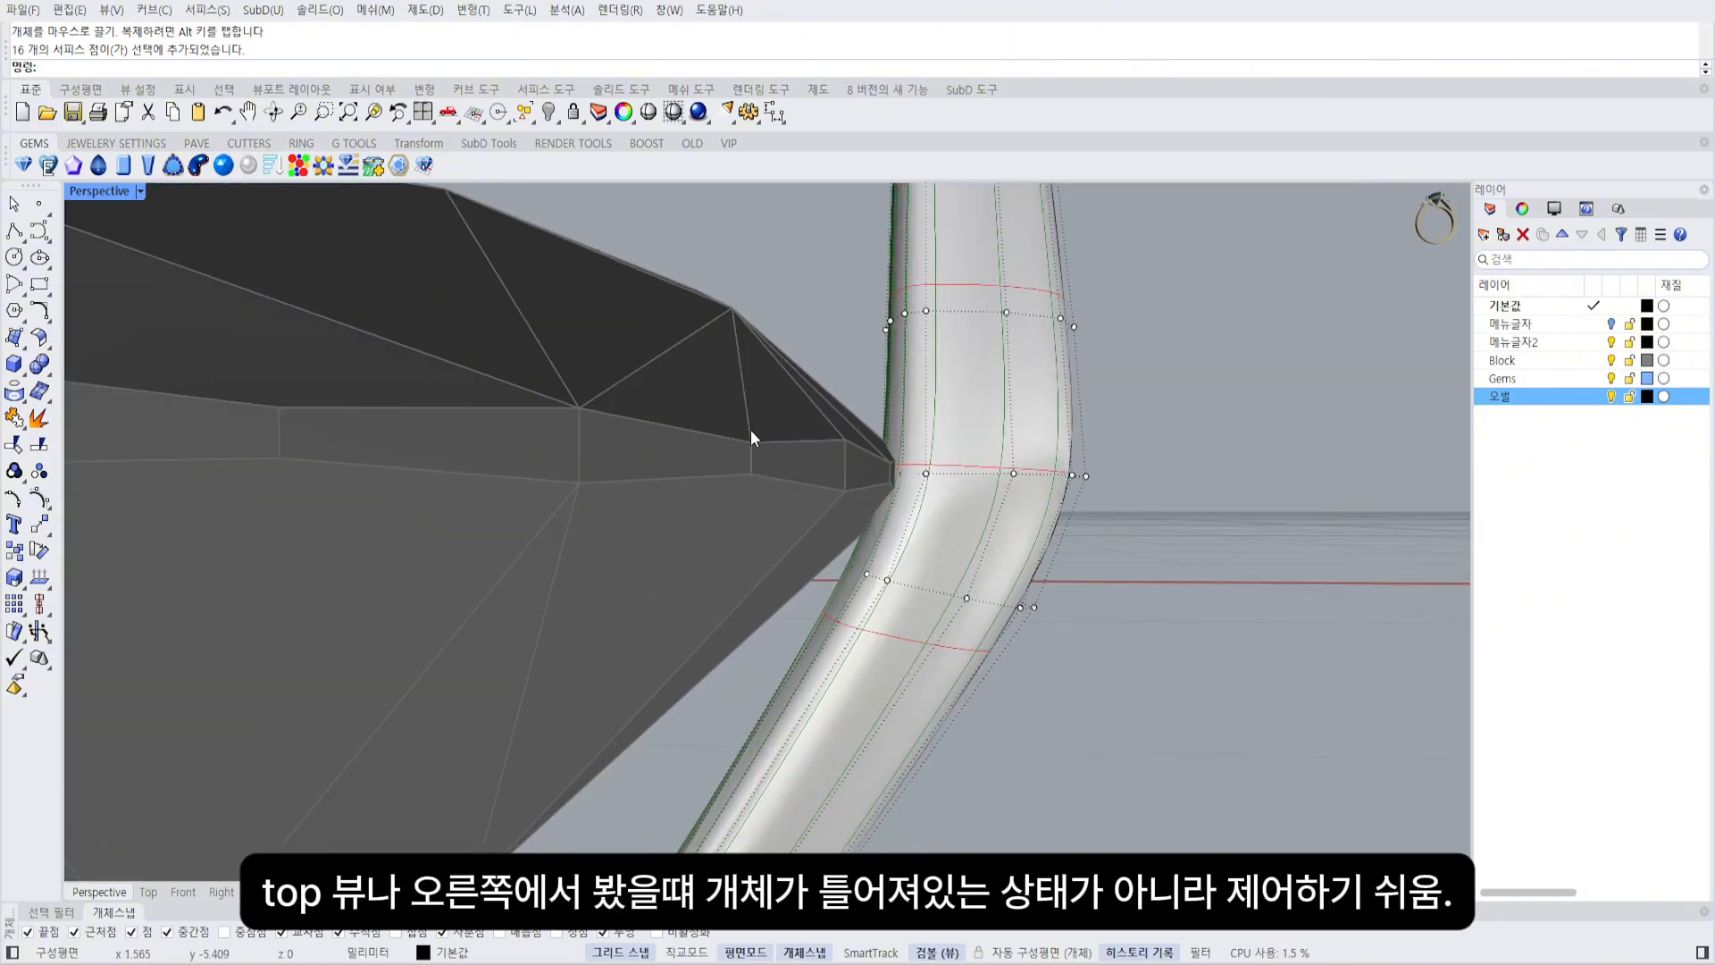
left_click_drag(751, 437, 925, 600)
scroll(925, 600, "down", 3)
key("ctrl+m")
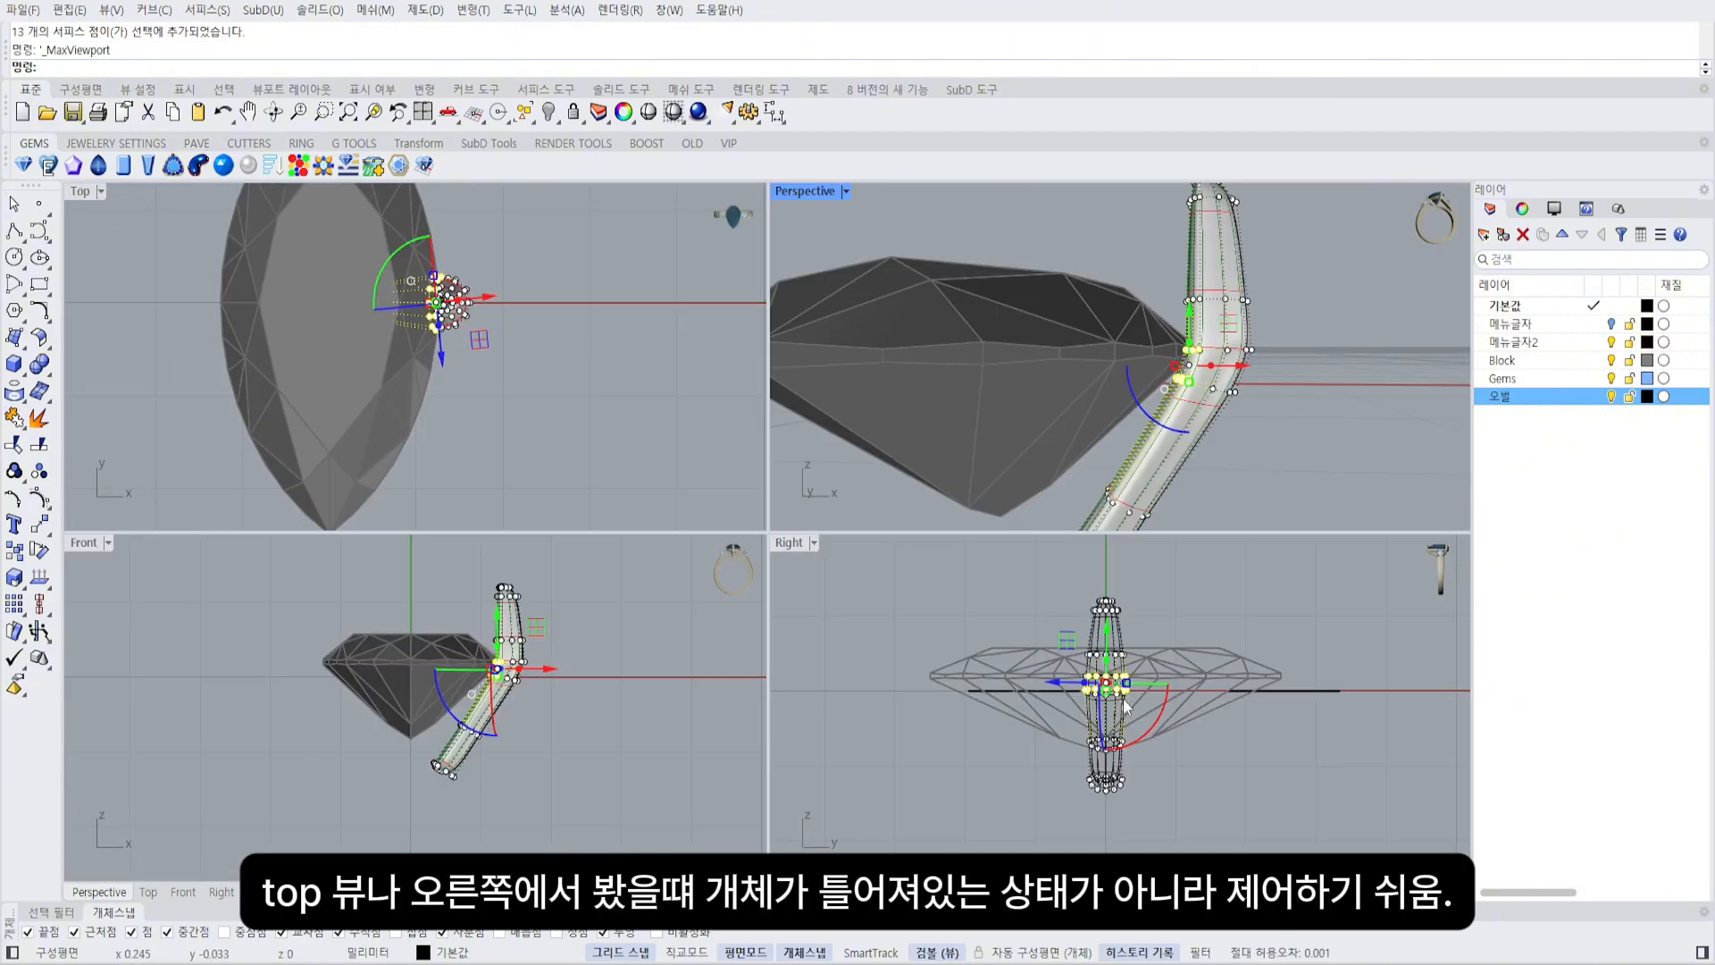
Reselect the prong's inner control points at and just below the girdle in the Front view and shift them slightly horizontally.
scroll(1125, 706, "up", 3)
scroll(447, 664, "up", 5)
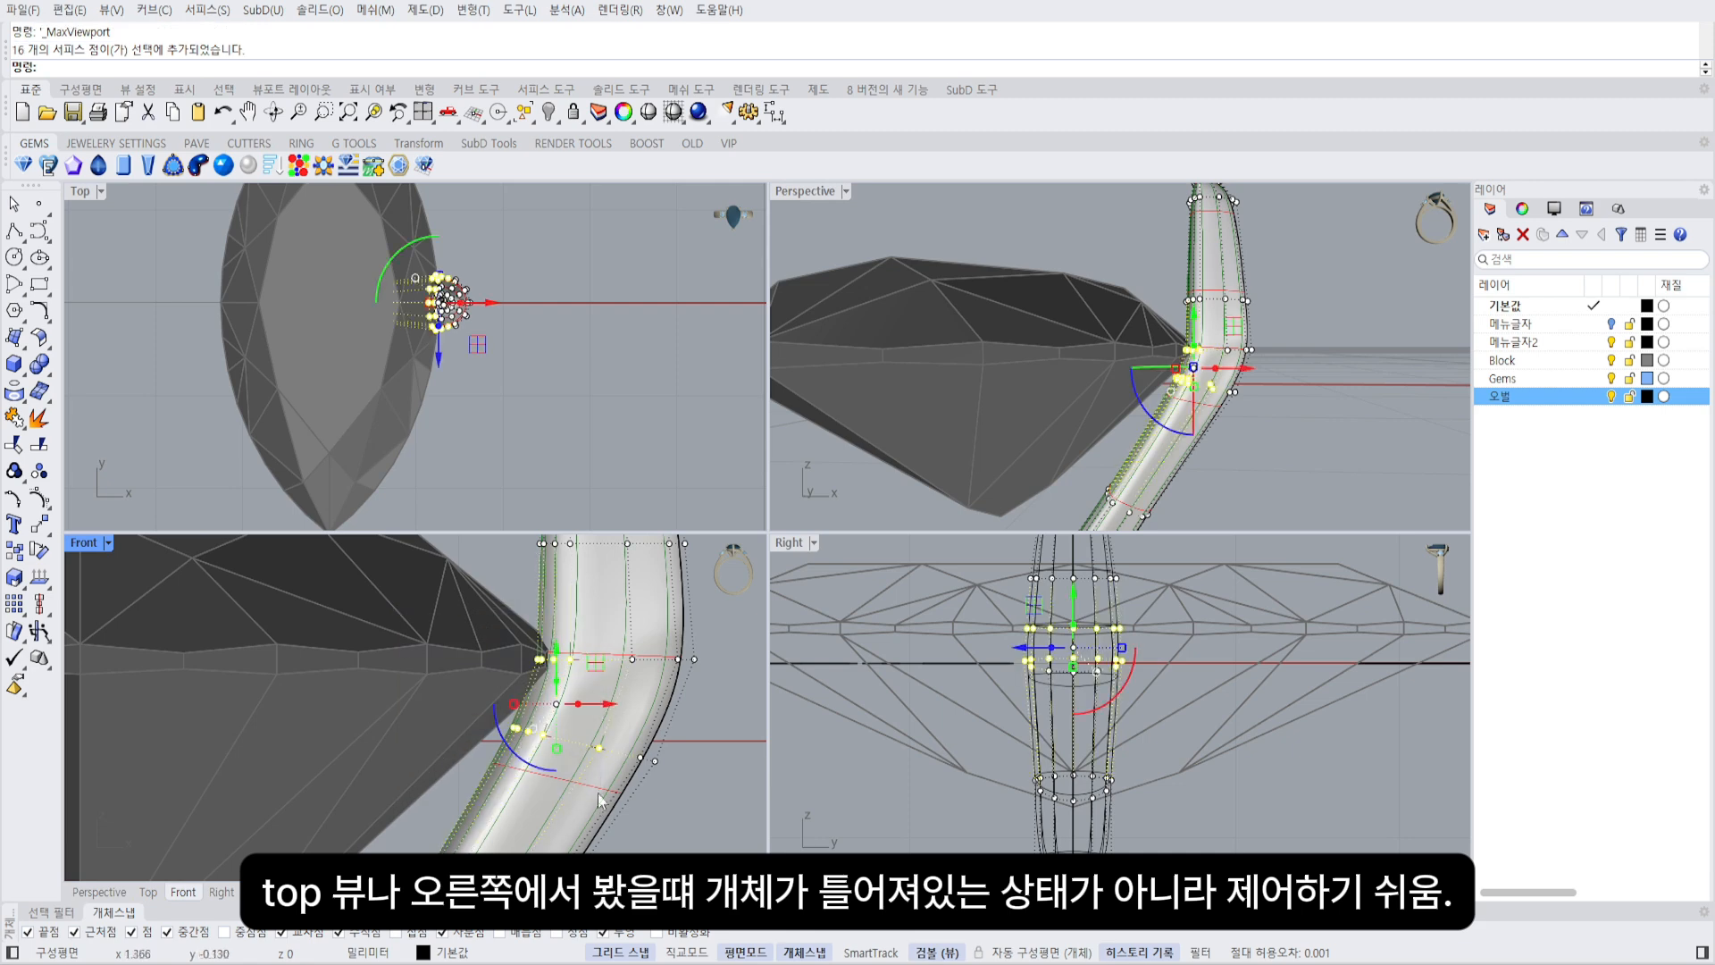
left_click(598, 800)
left_click_drag(497, 632, 572, 788)
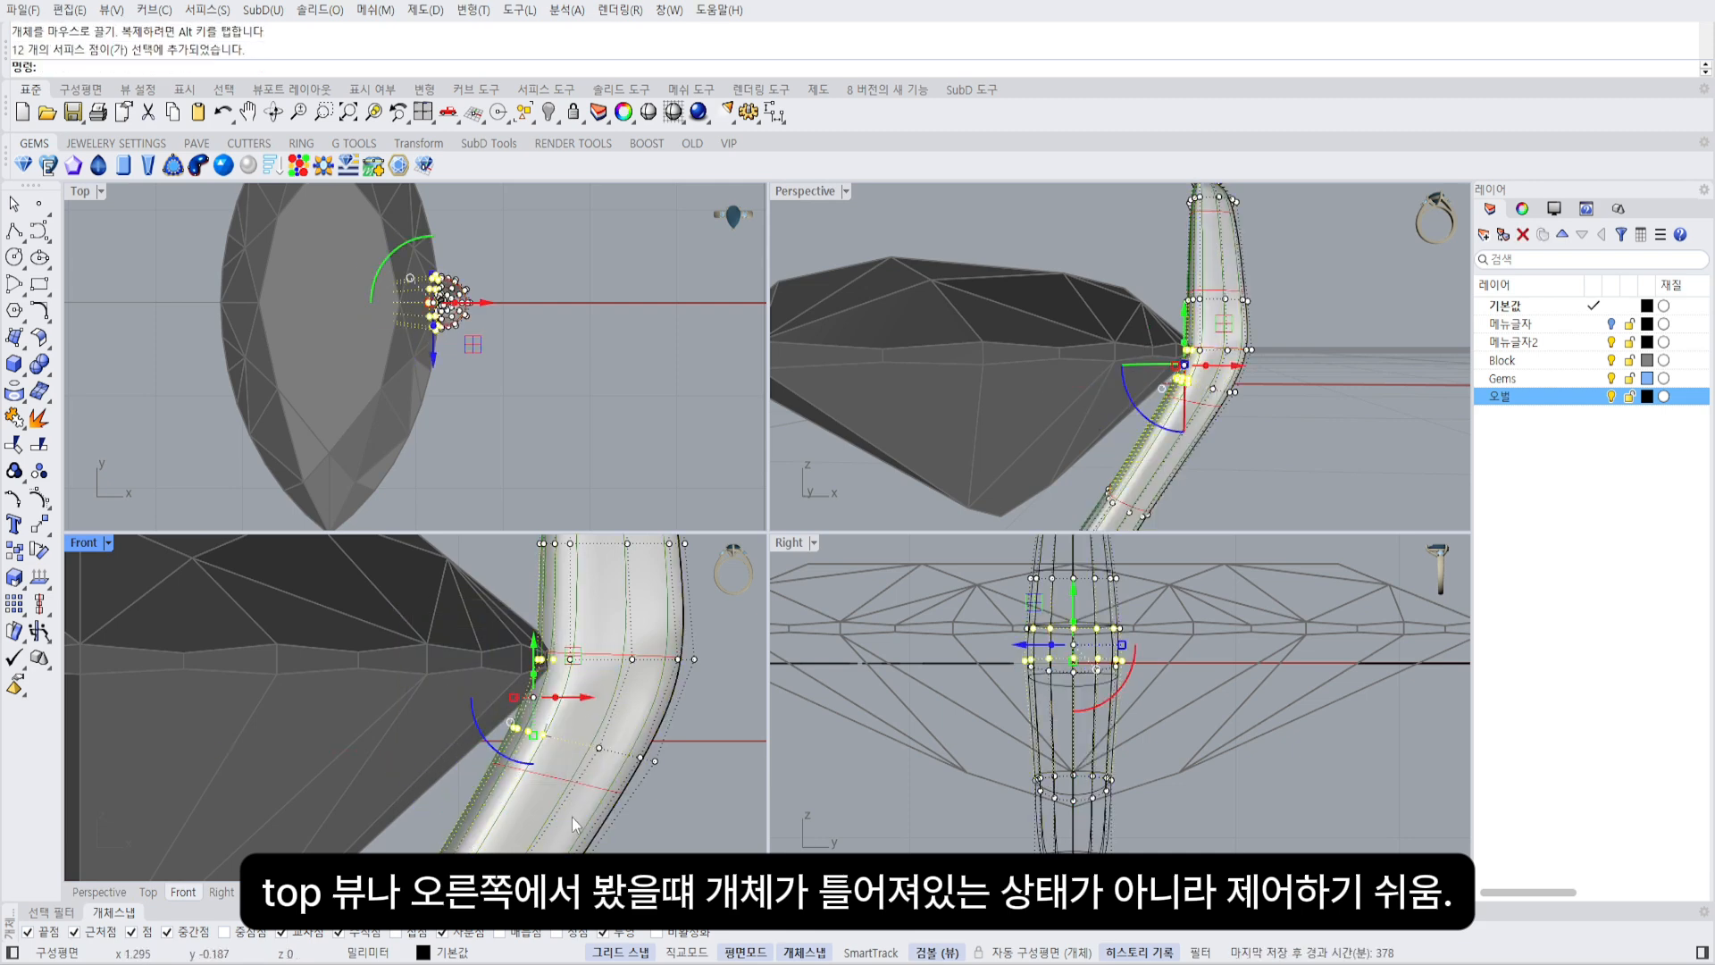
scroll(648, 817, "down", 4)
left_click_drag(473, 696, 604, 811)
scroll(622, 748, "up", 4)
right_click_drag(621, 747, 628, 663)
left_click(509, 649)
left_click_drag(640, 766, 614, 767)
scroll(607, 714, "up", 2)
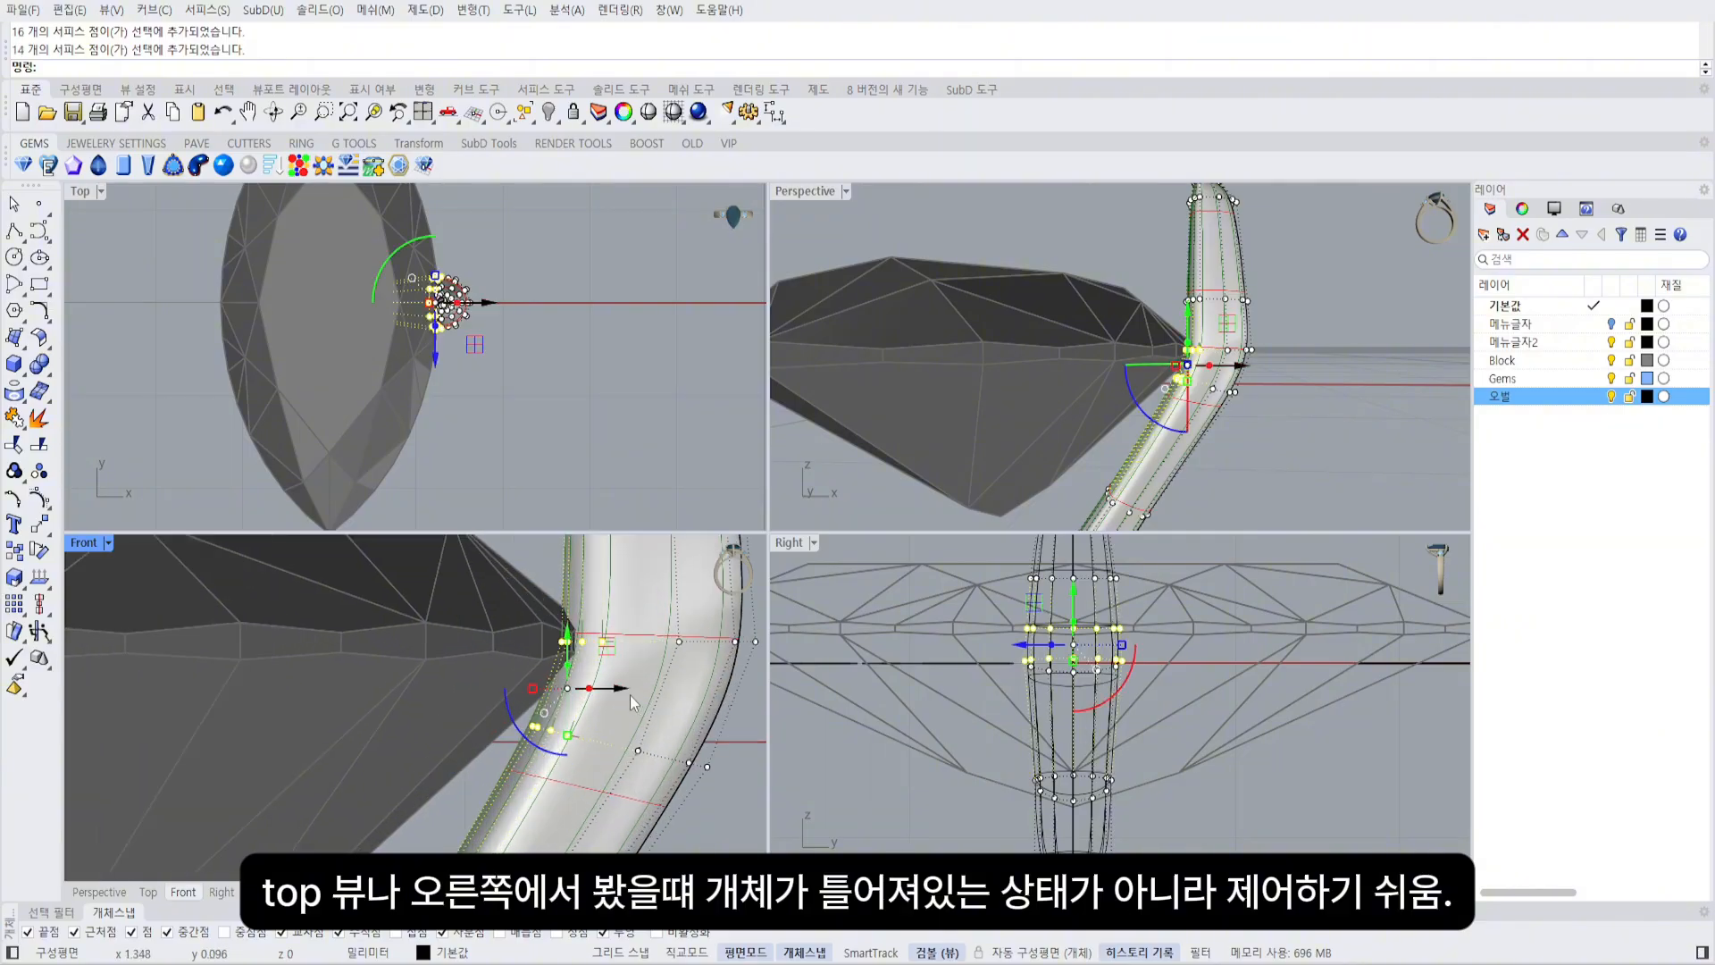
left_click_drag(630, 695, 620, 695)
Display the Front view in wireframe and clear the prong selection.
left_click(613, 624)
scroll(609, 618, "down", 4)
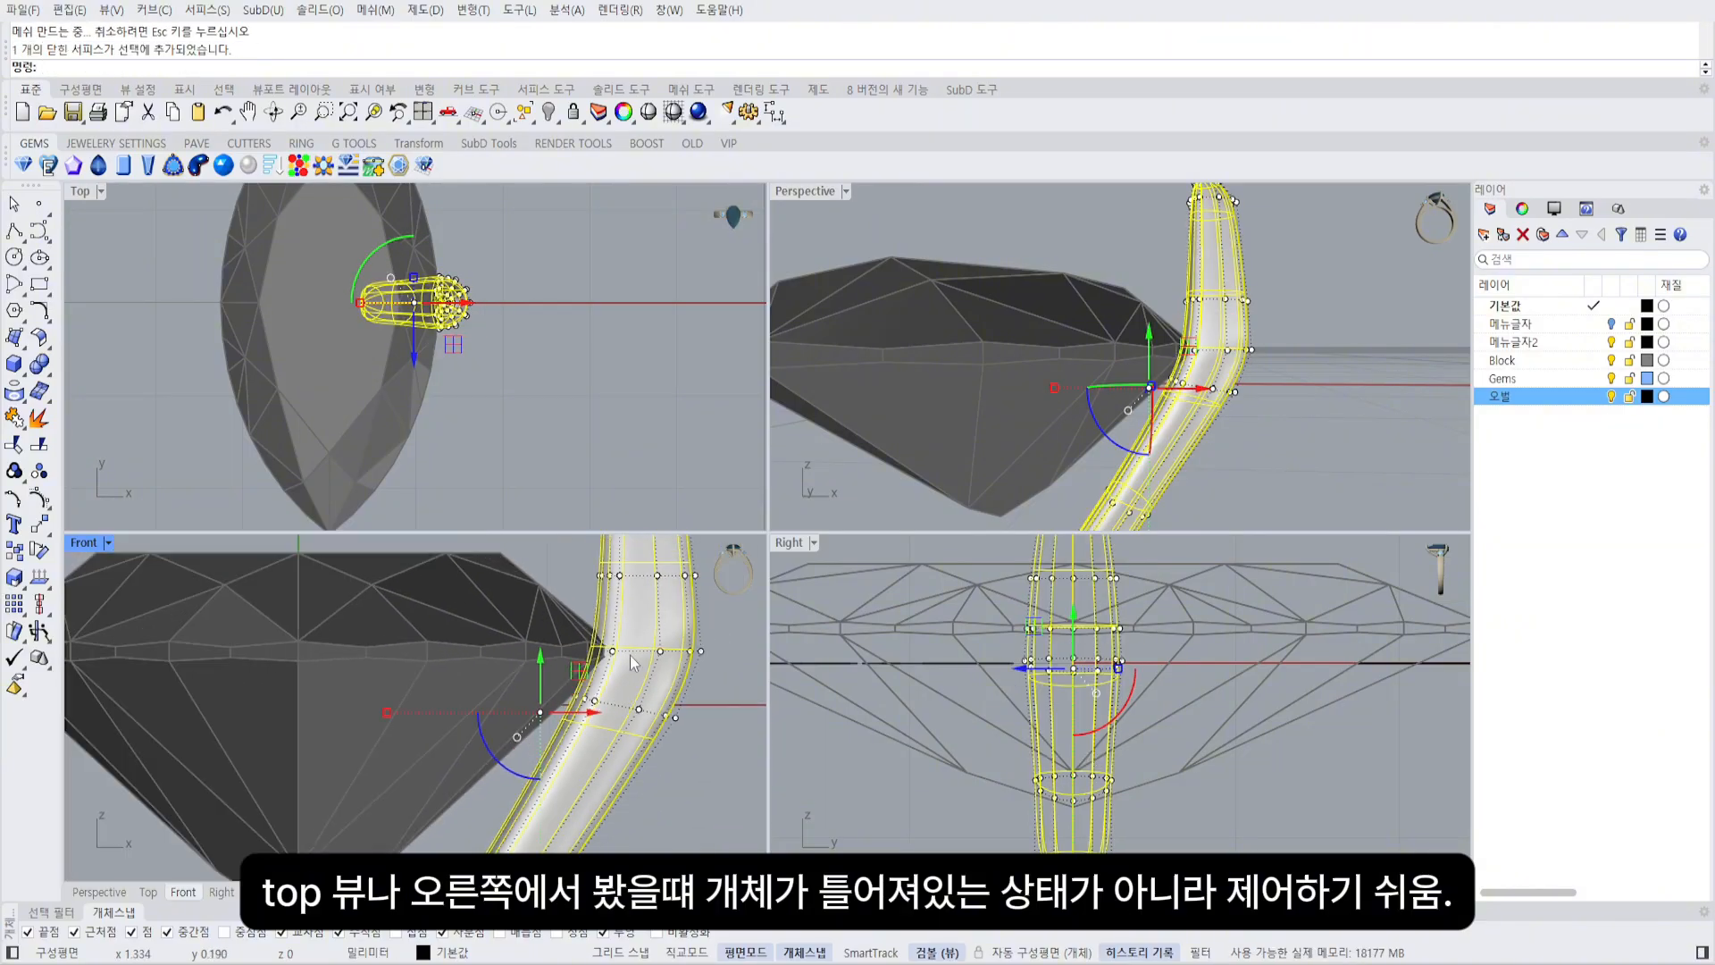
key("ctrl+alt+w")
key("Escape")
Try moving the prong's outer control points near the girdle and the row above outward in the Front view, and undo both moves.
left_click_drag(730, 631, 629, 723)
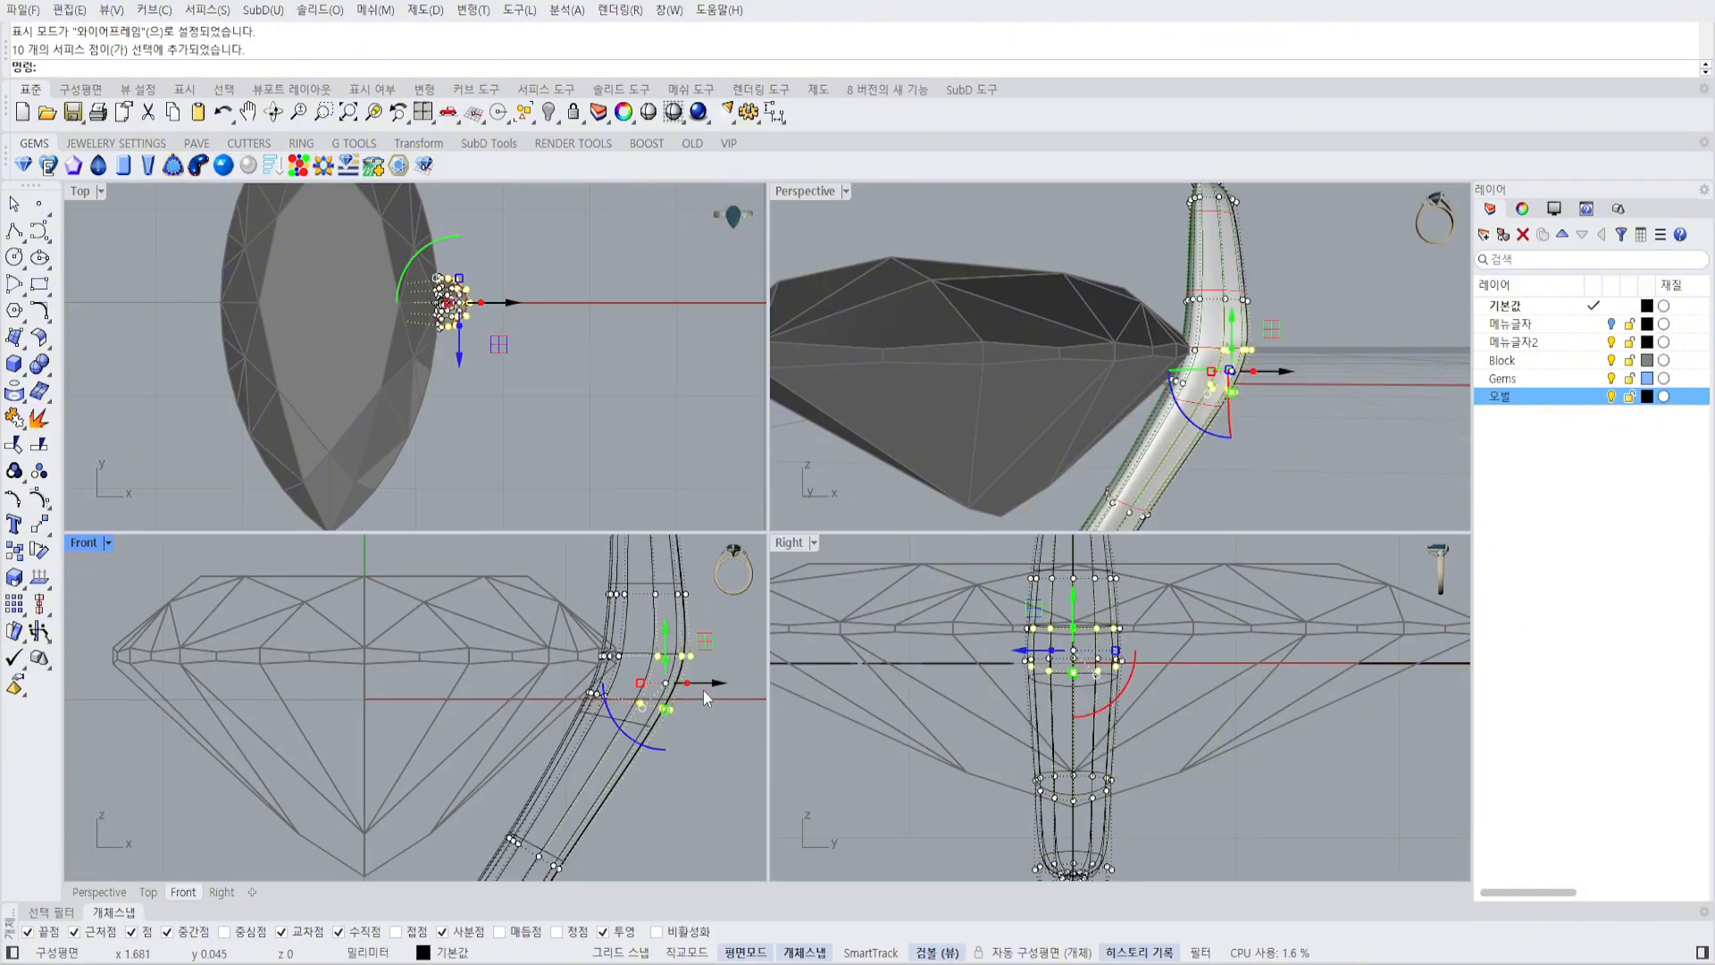
left_click_drag(706, 683, 719, 684)
right_click_drag(624, 567, 630, 639)
key("Escape")
left_click_drag(735, 622, 596, 695)
left_click_drag(711, 668, 721, 668)
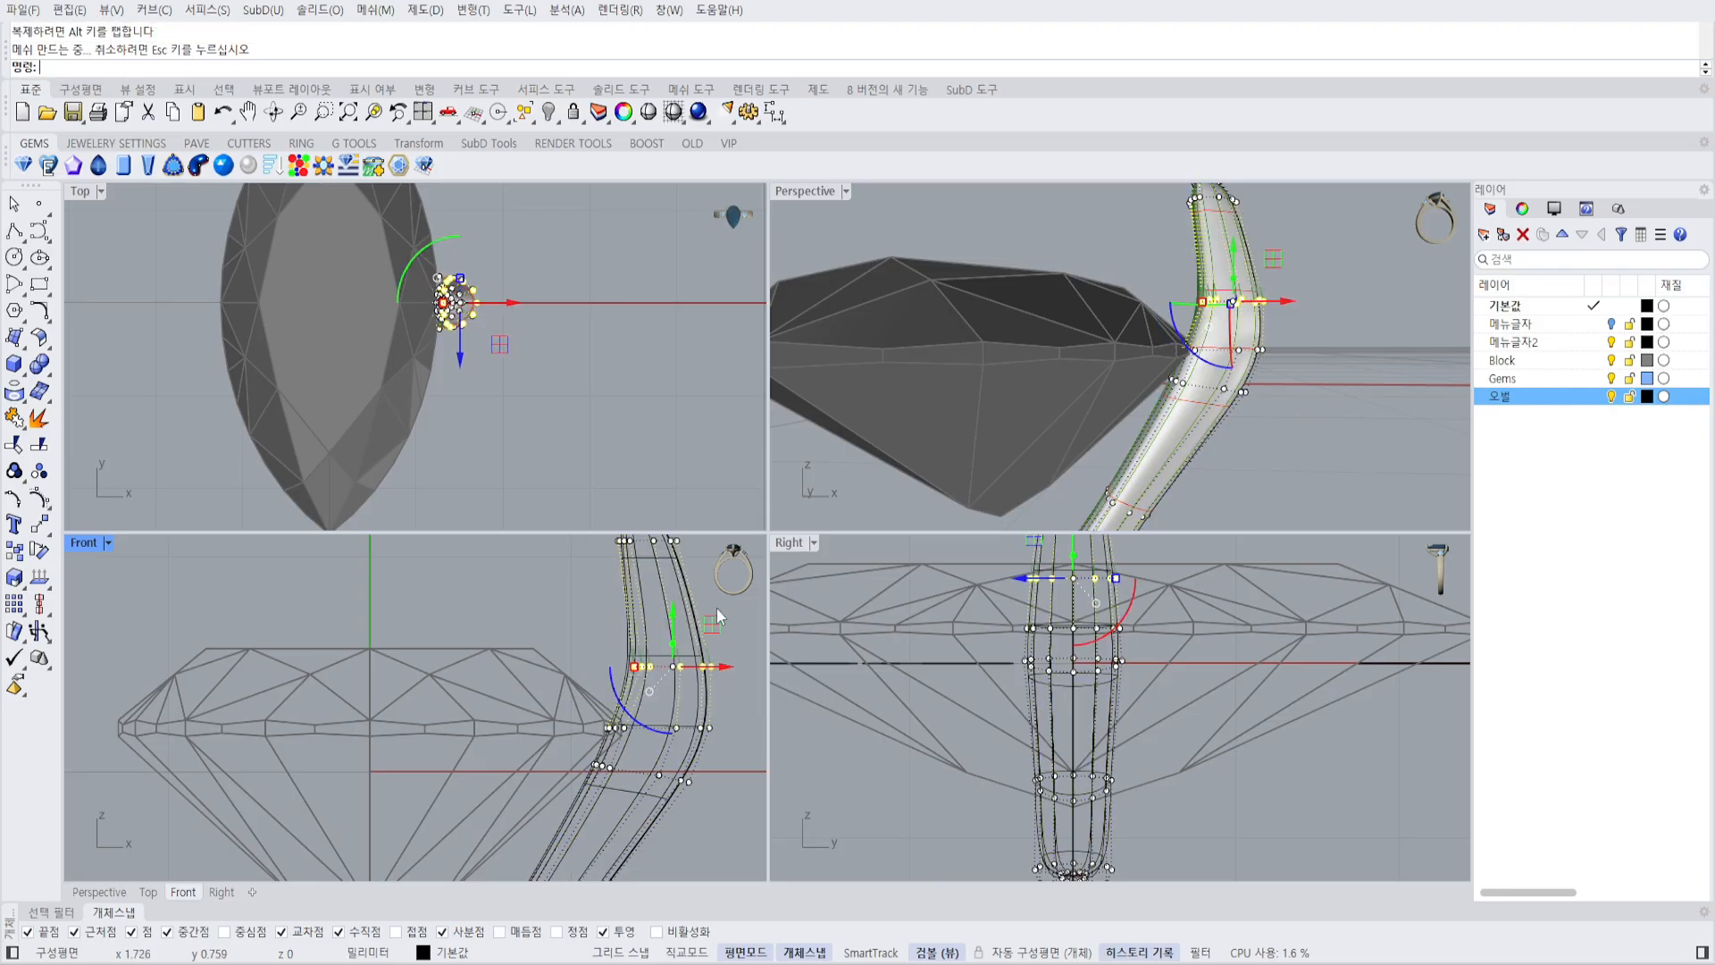
scroll(661, 669, "down", 2)
key("ctrl+z")
key("ctrl+z")
Widen the three control point rows around the prong's bend slightly outward with Scale1D, using the girdle contact point as base in the Front view.
right_click_drag(743, 691, 719, 653)
key("Escape")
left_click_drag(562, 588, 695, 743)
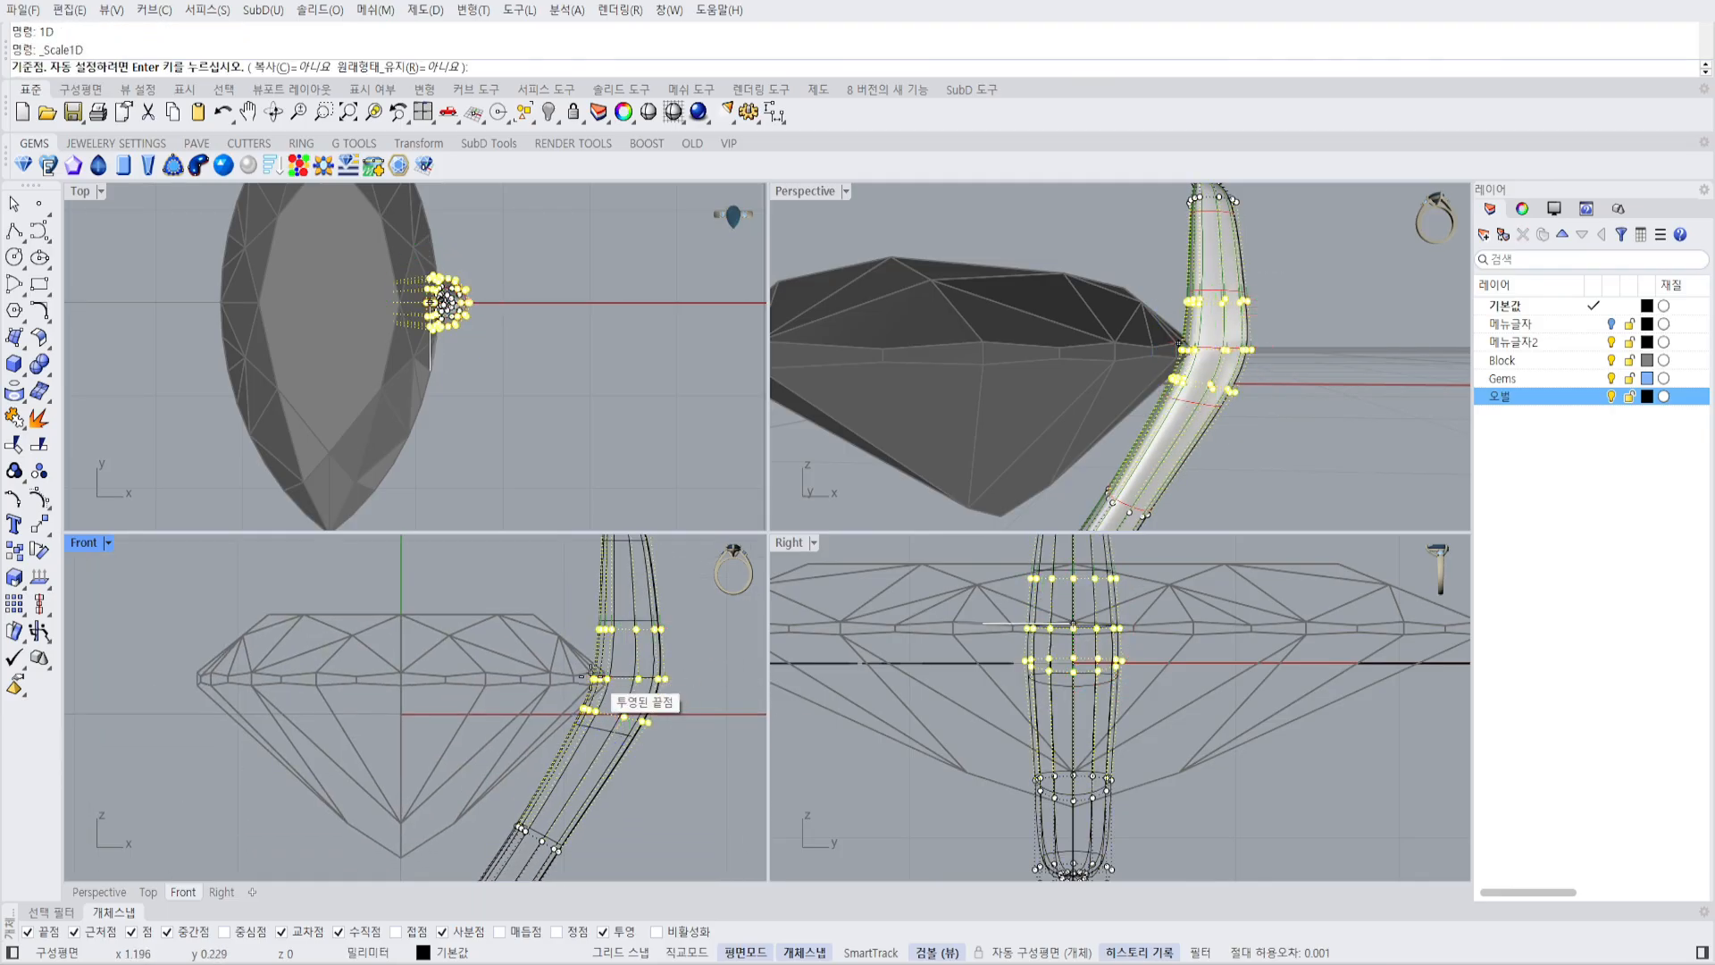
left_click(595, 679)
left_click(727, 681)
left_click(743, 682)
key("Escape")
key("Escape")
Copy the prong outward along the X axis, clear of the gem, in the Top view.
key("ctrl+F1")
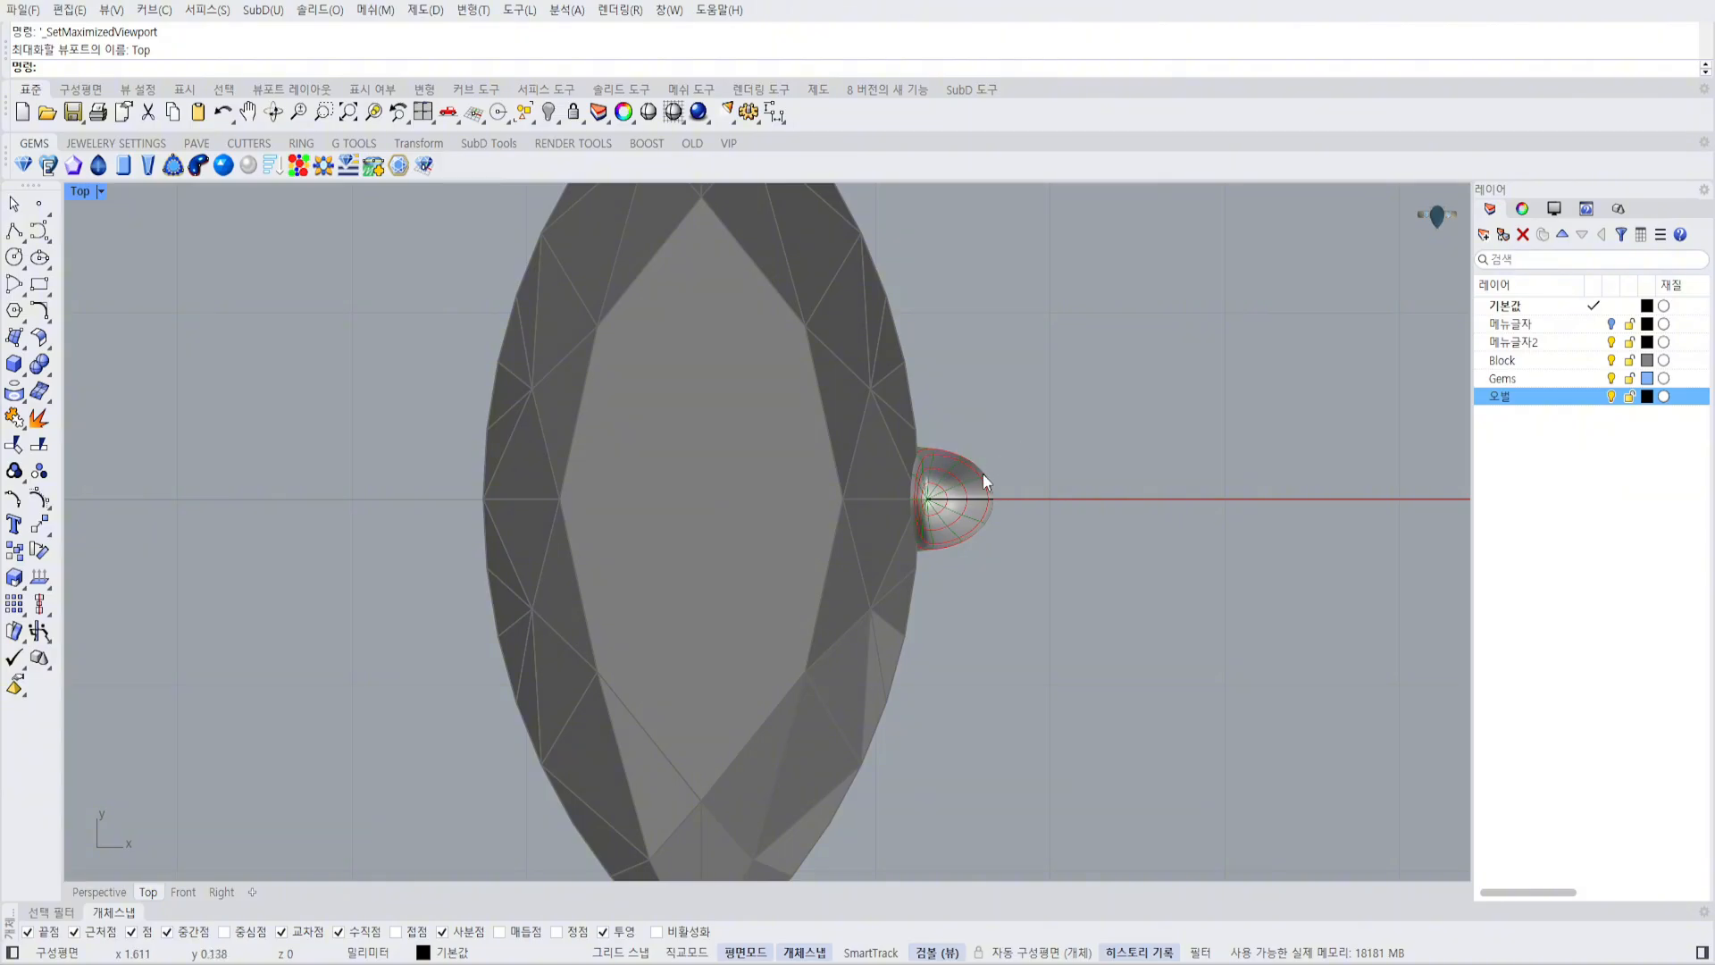
left_click(983, 459)
scroll(973, 483, "down", 6)
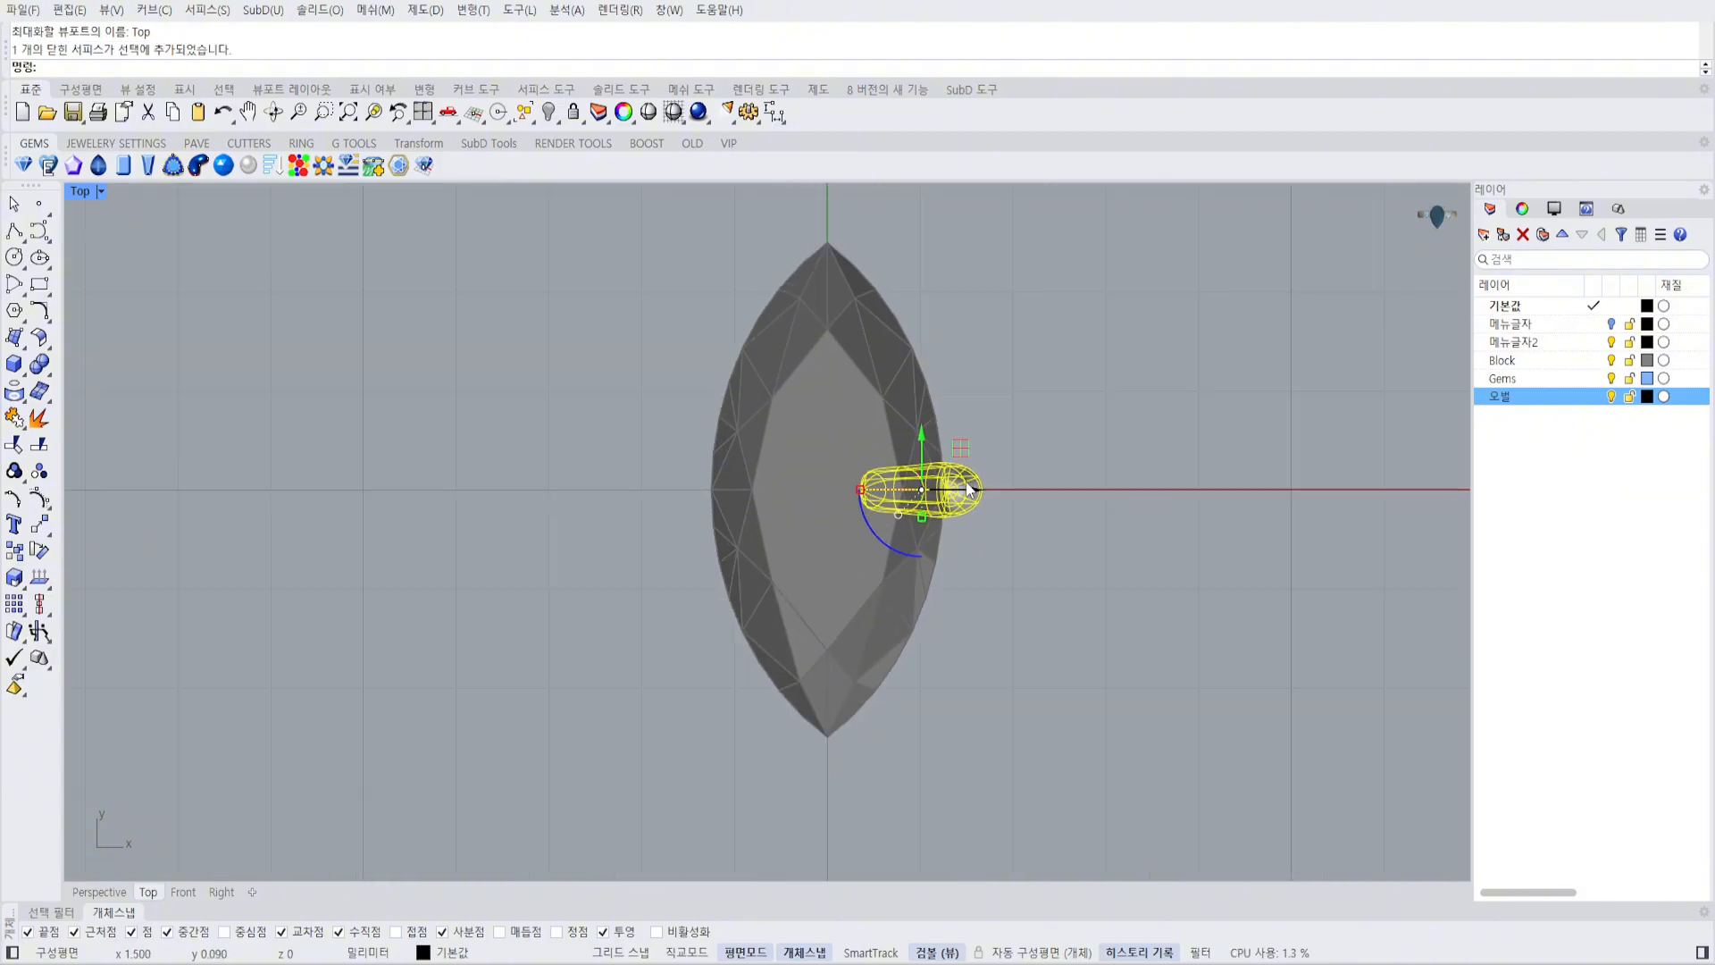
scroll(970, 483, "up", 8)
left_click_drag(924, 502, 1344, 512, "alt")
right_click_drag(1237, 505, 929, 505)
left_click(1056, 488)
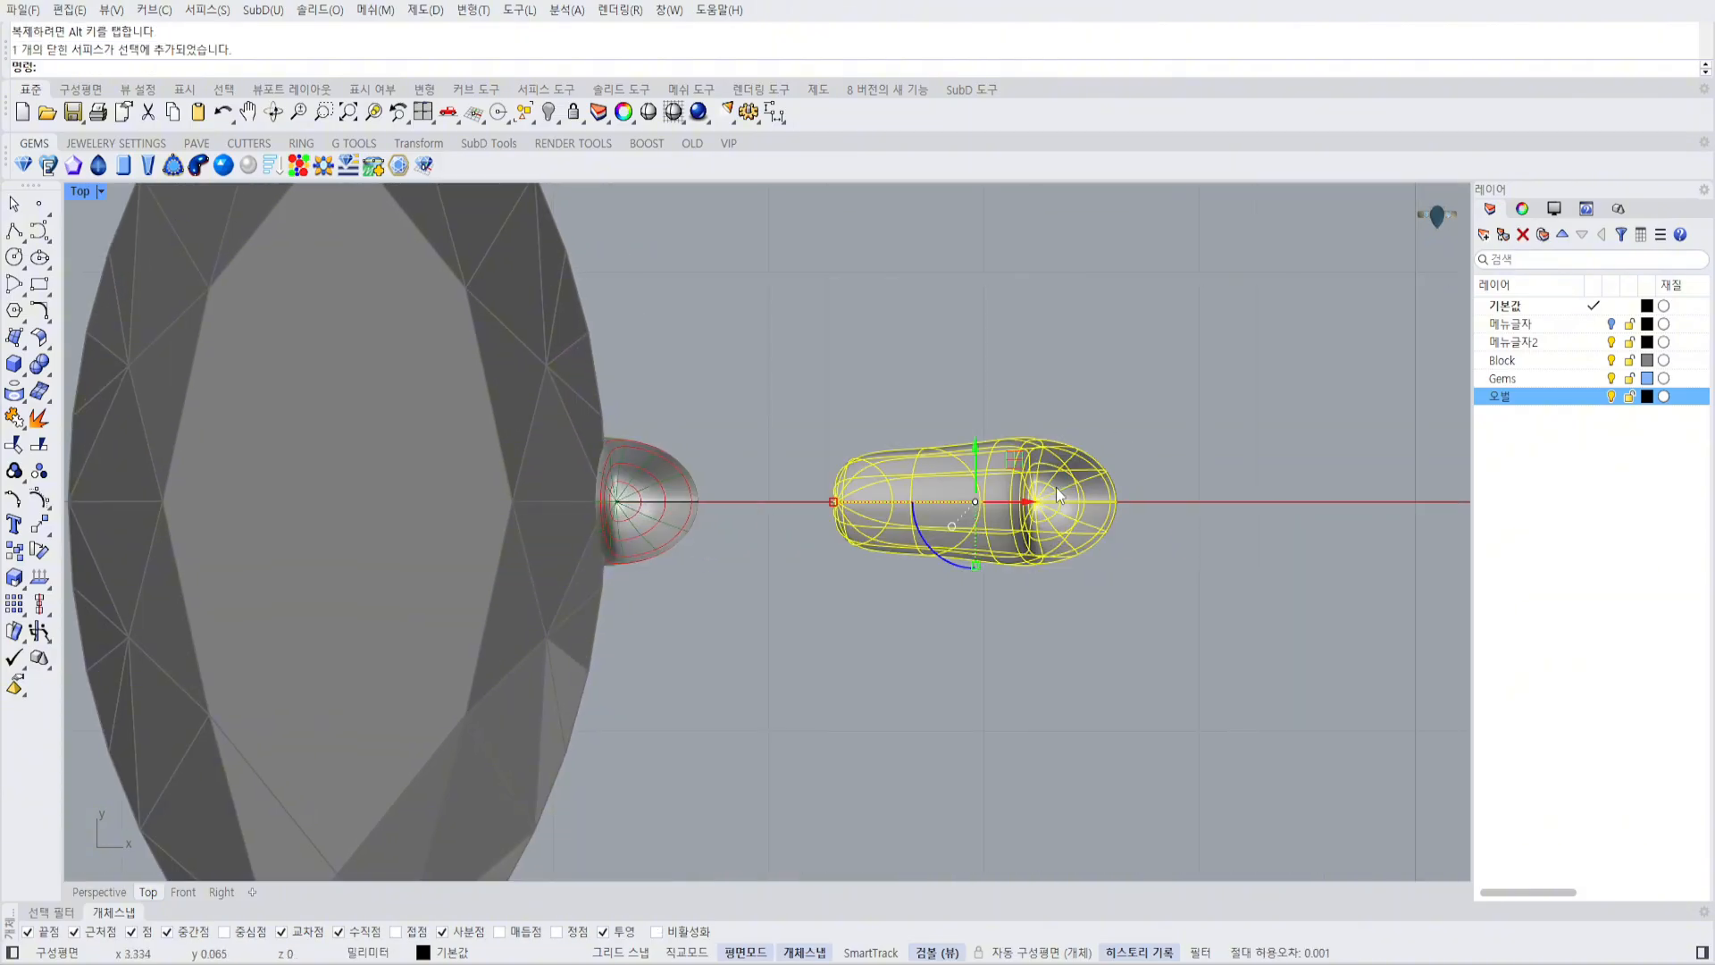
left_click(1068, 414)
left_click(977, 484)
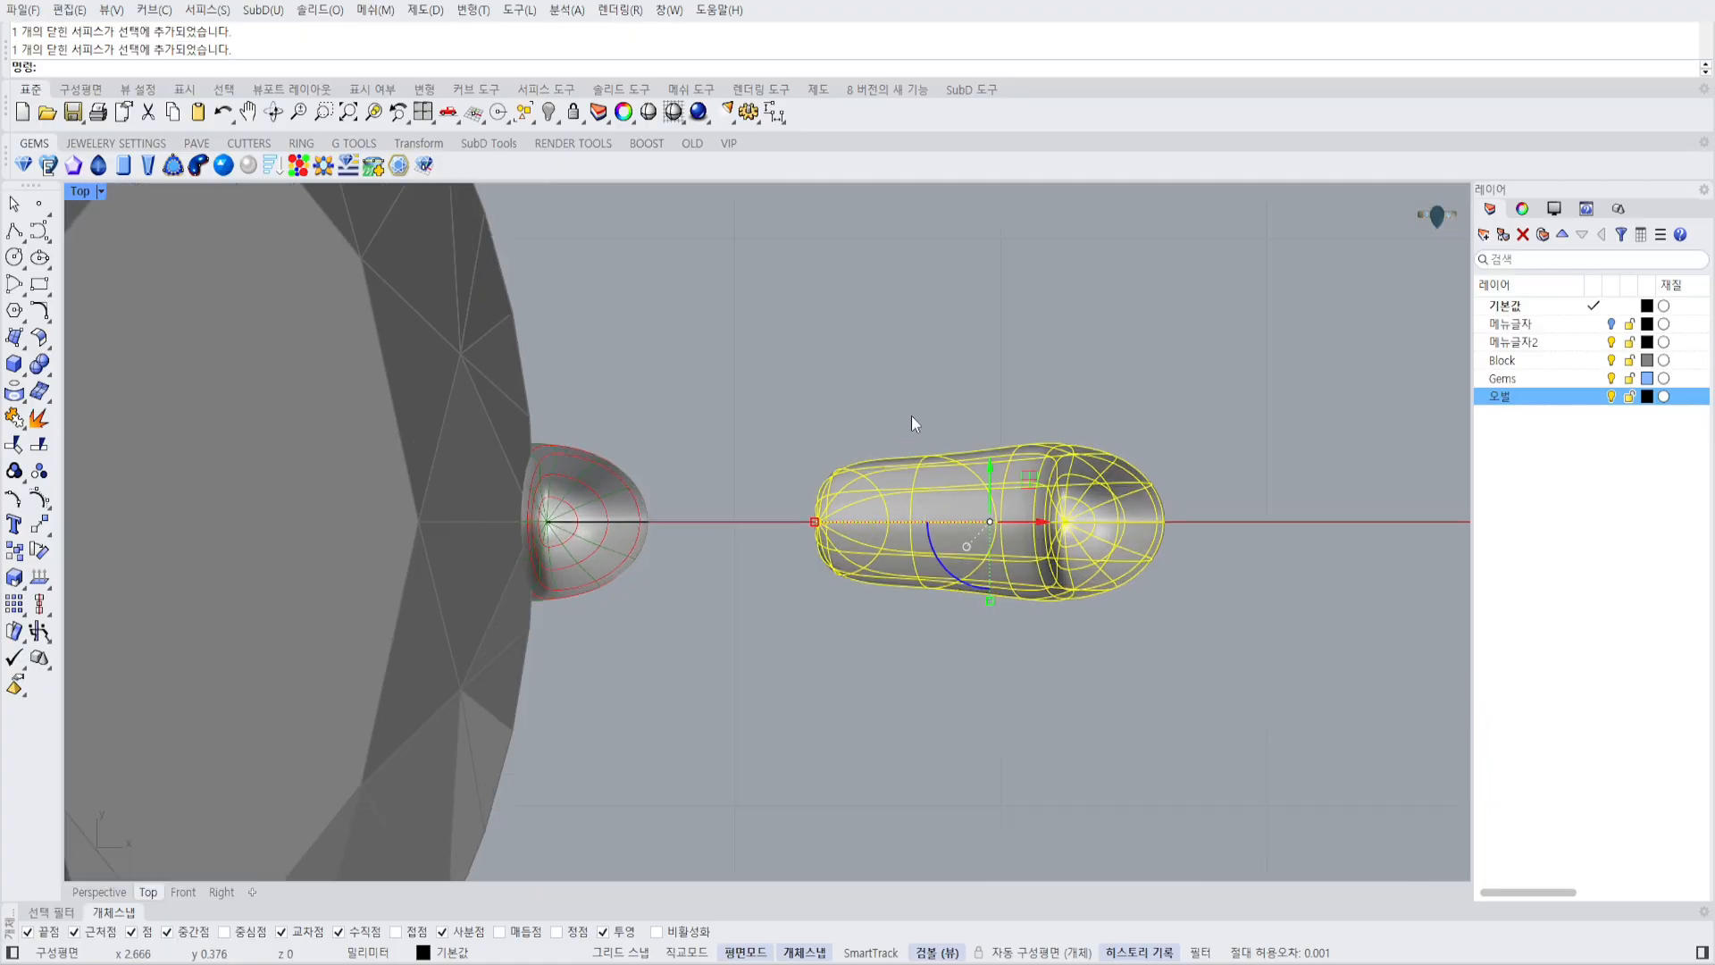
Check both prongs in perspective and delete the original prong touching the gem.
key("F10")
key("ctrl+F3")
key("ctrl+F4")
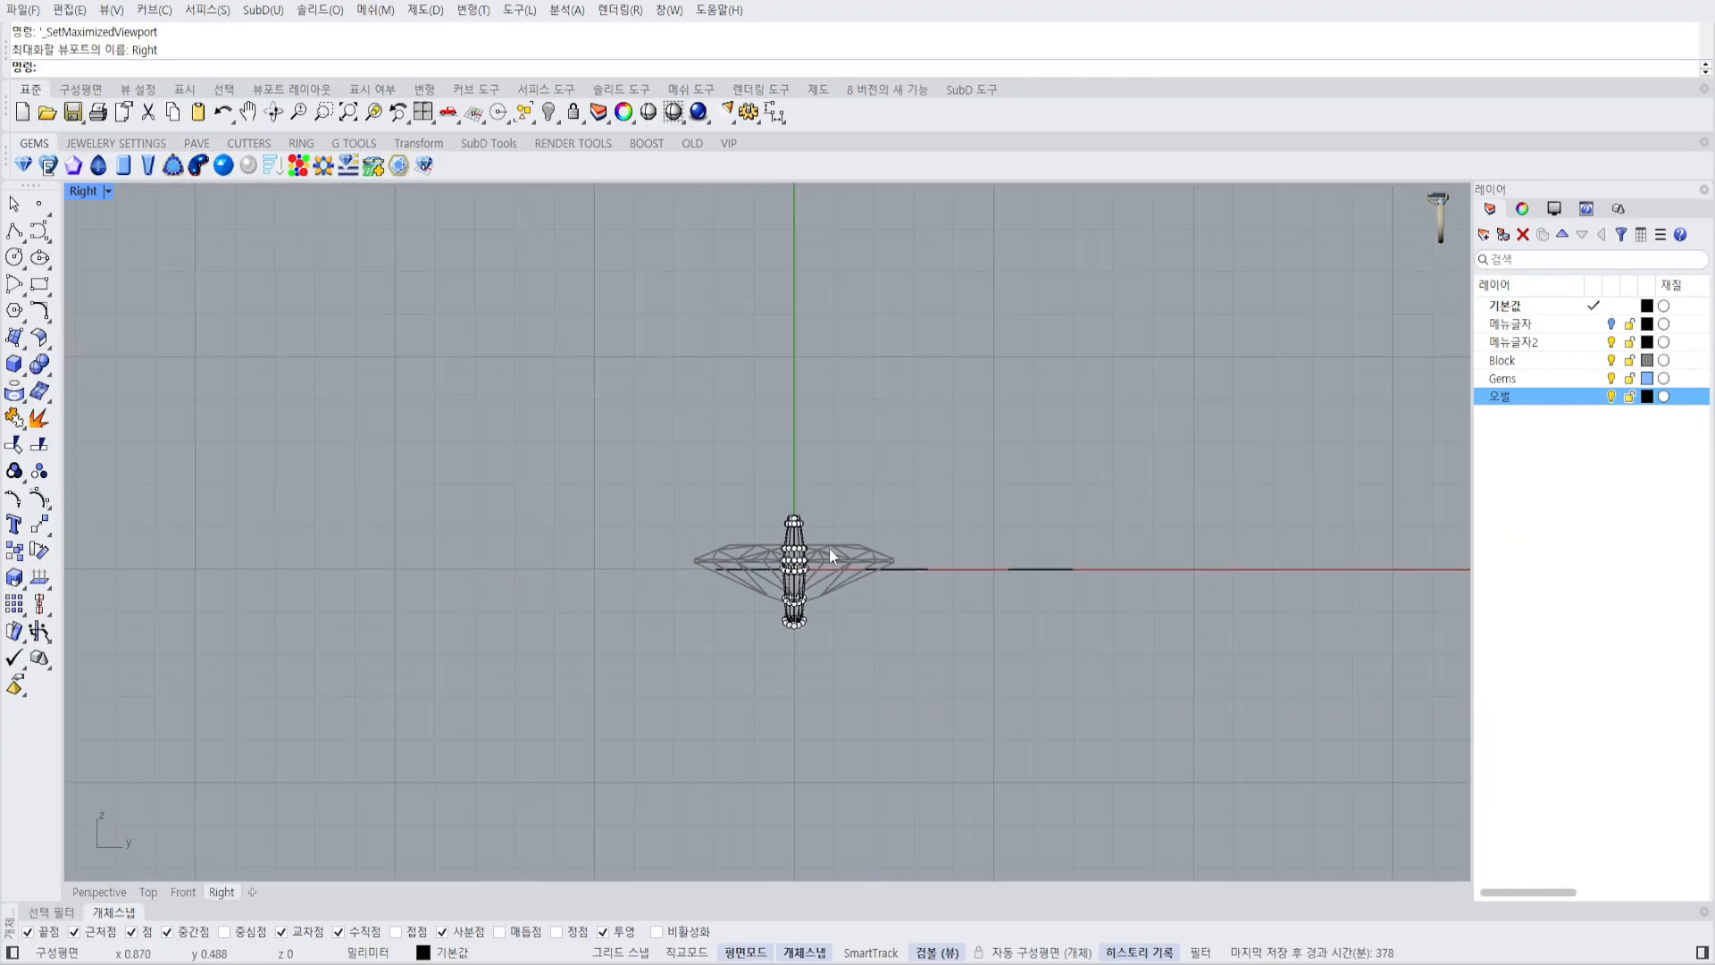
left_click(1230, 574)
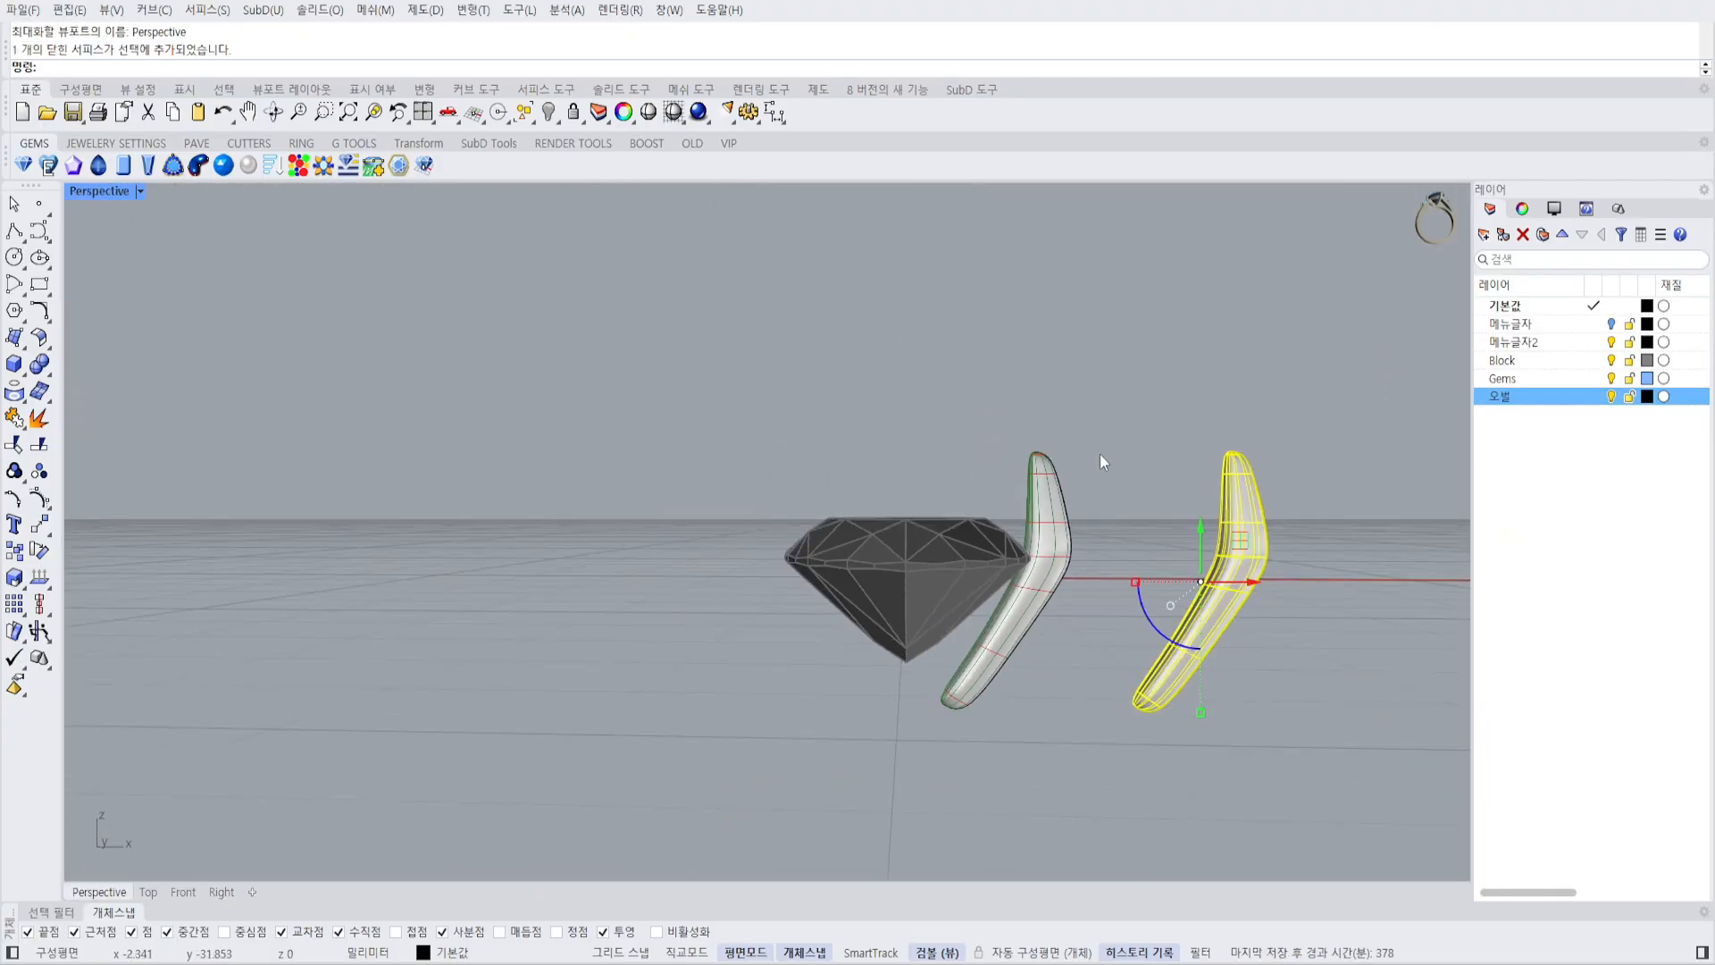
left_click(1056, 505)
key("ctrl+F1")
scroll(848, 500, "down", 9)
key("Delete")
Define the remaining prong as a block named 난발, with its base point at the prong's inner end on the X axis.
left_click(910, 523)
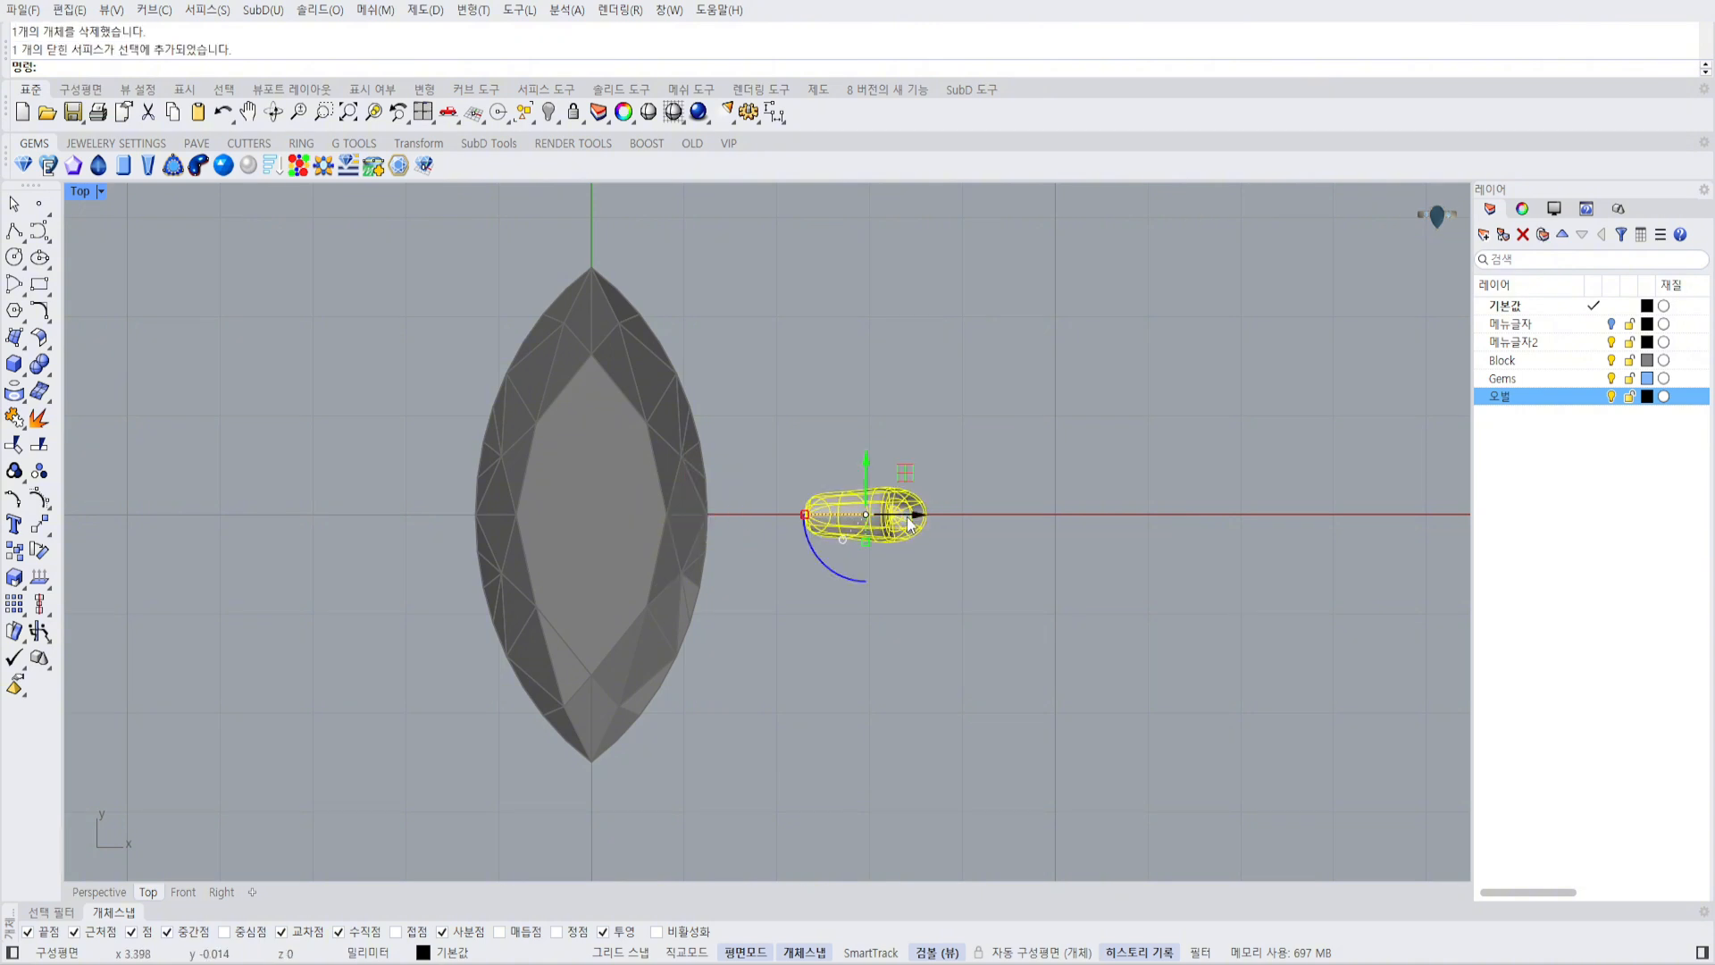
left_click(47, 667)
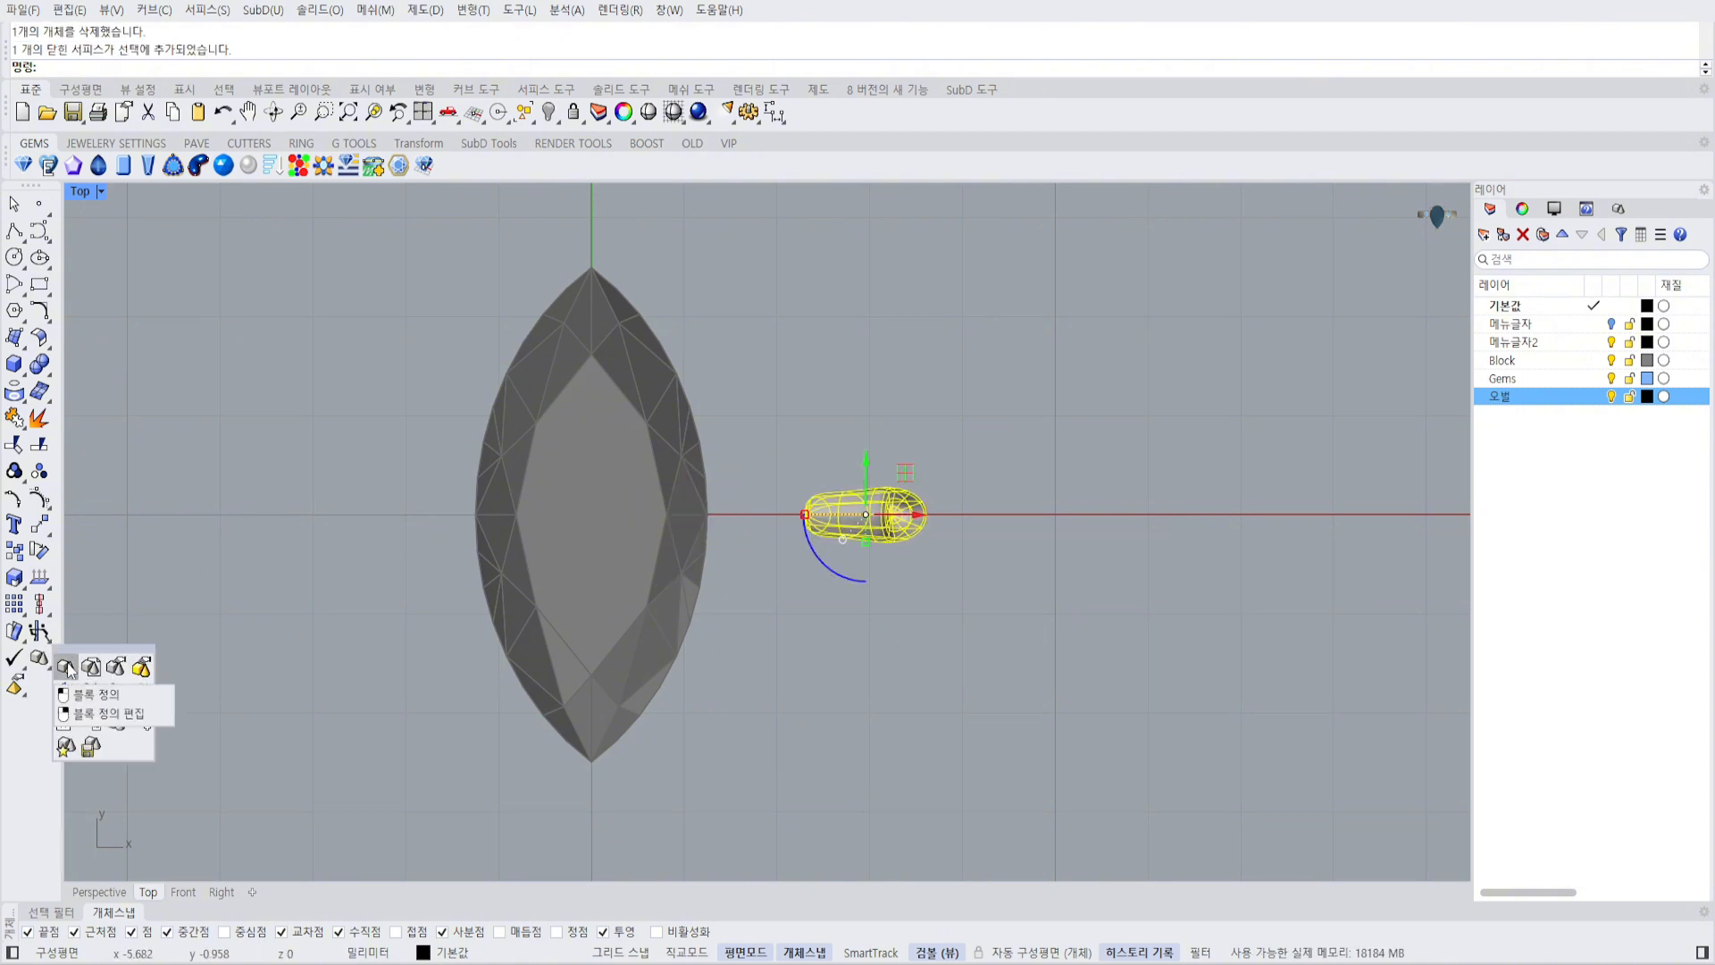
left_click(66, 667)
scroll(815, 467, "up", 10)
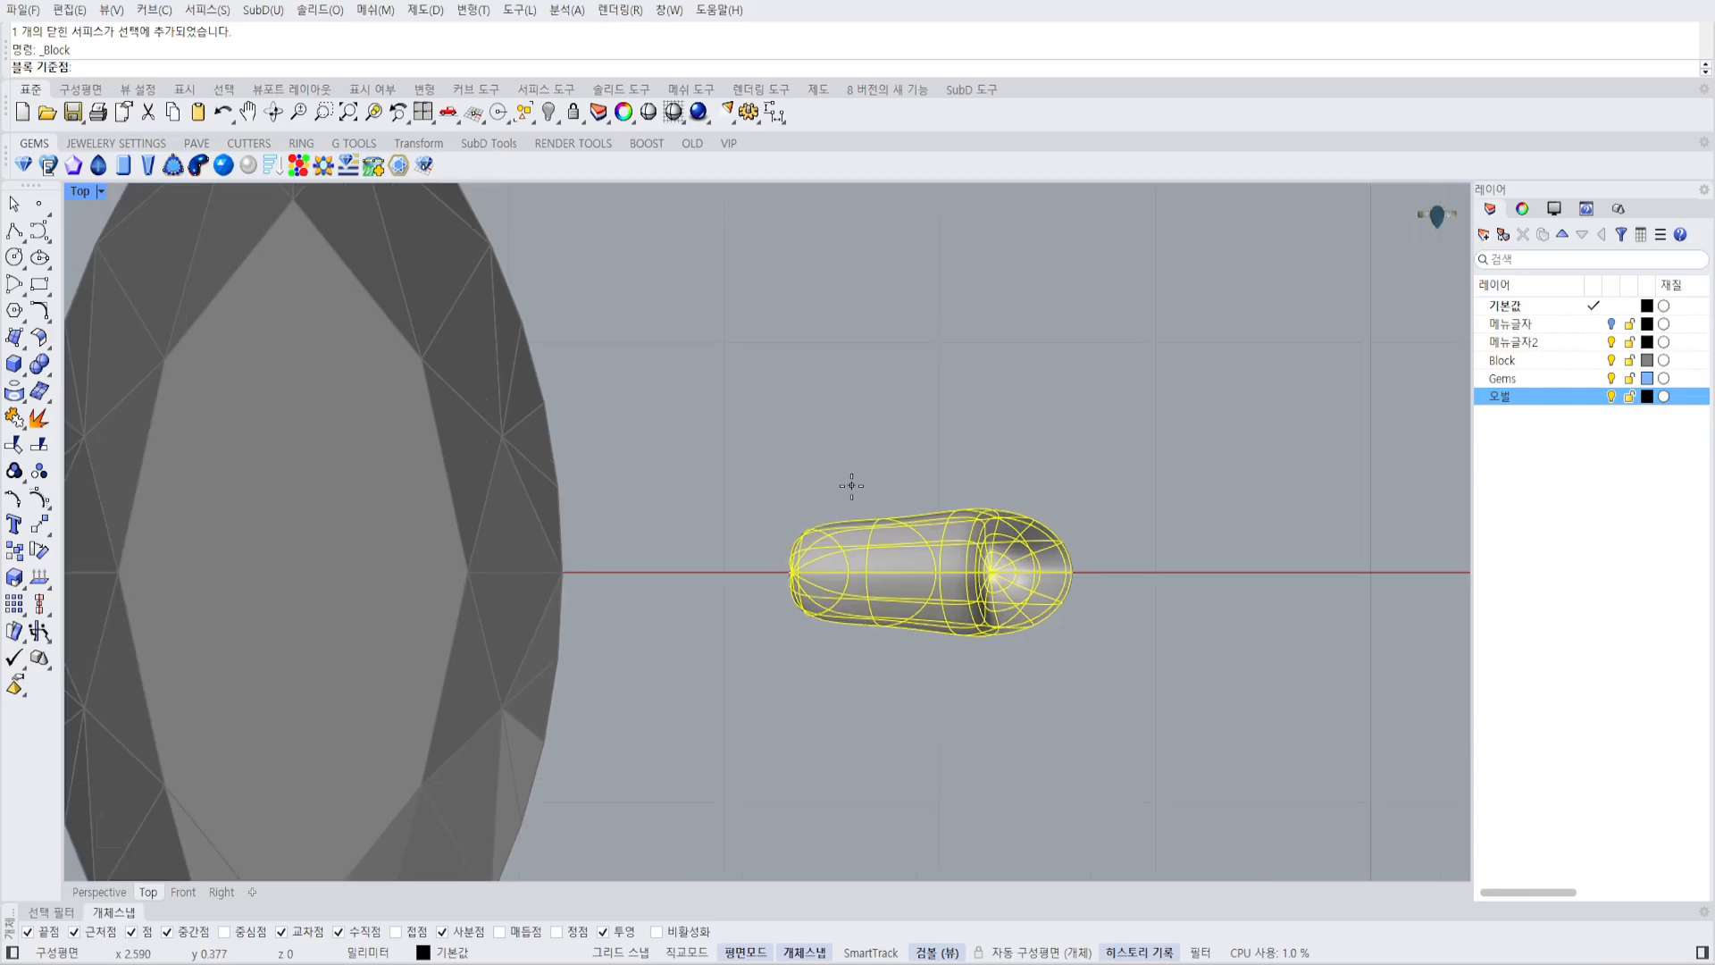
left_click(784, 586)
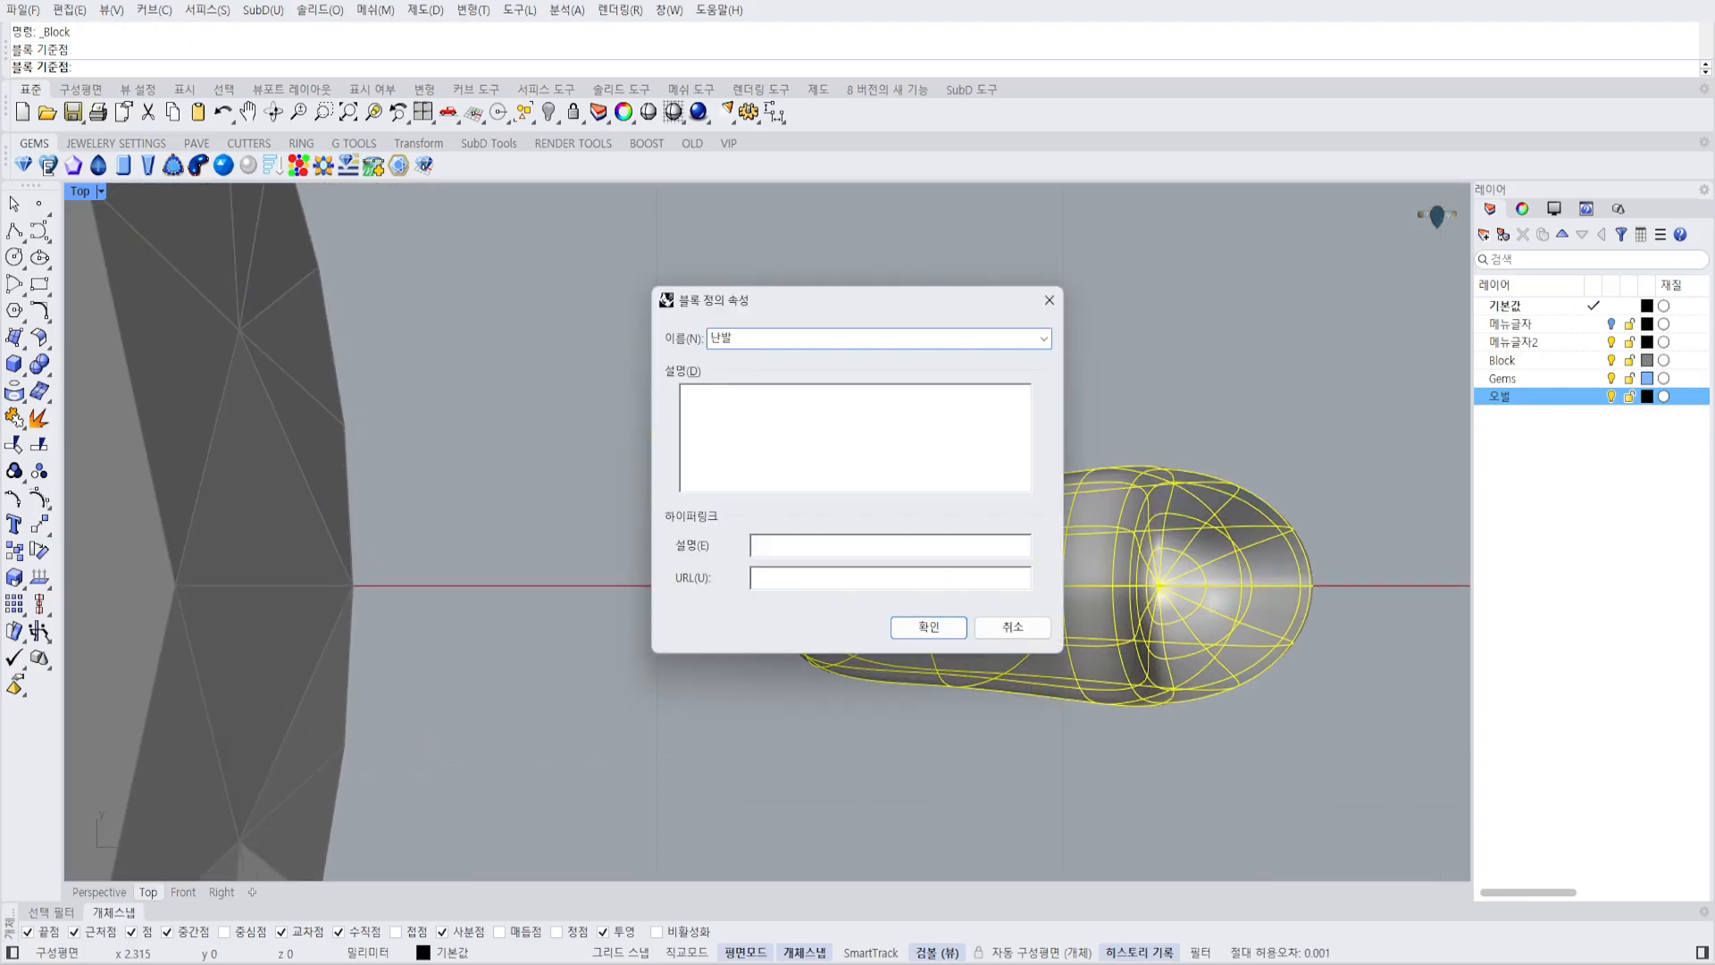
type("난별")
left_click(928, 627)
scroll(1053, 435, "down", 3)
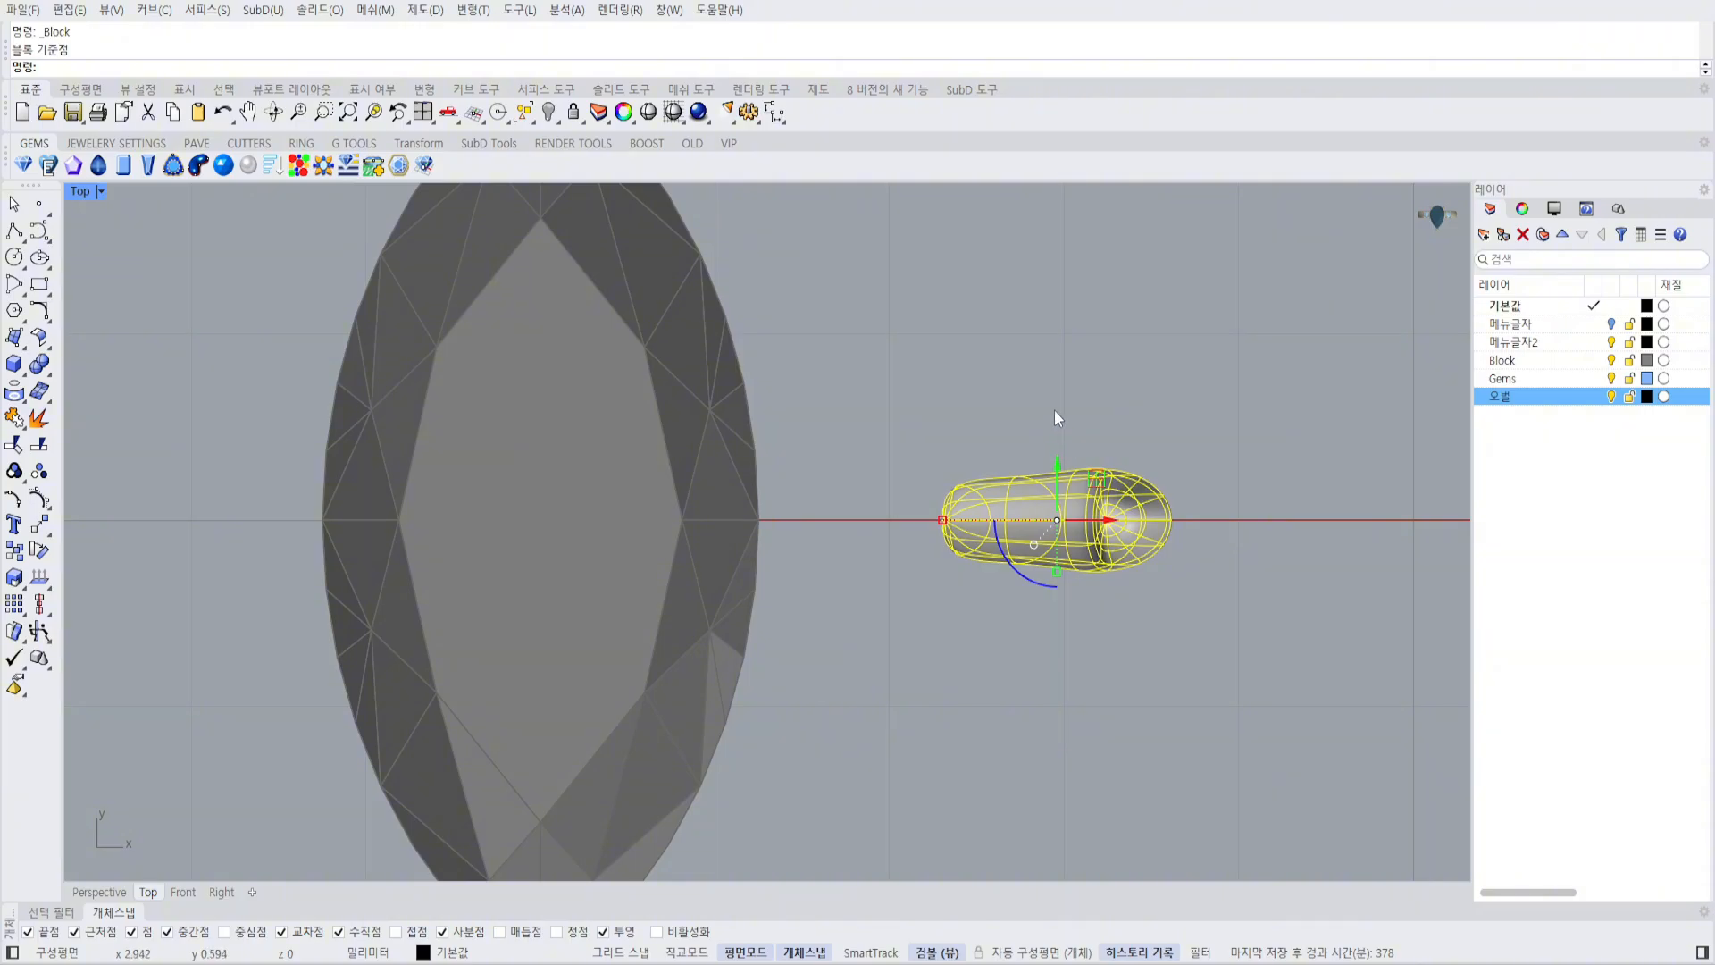
Try placing a copy of the prong block diagonally above the first in the Top view, and undo it.
left_click(1079, 402)
left_click(1026, 501)
scroll(1048, 484, "down", 4)
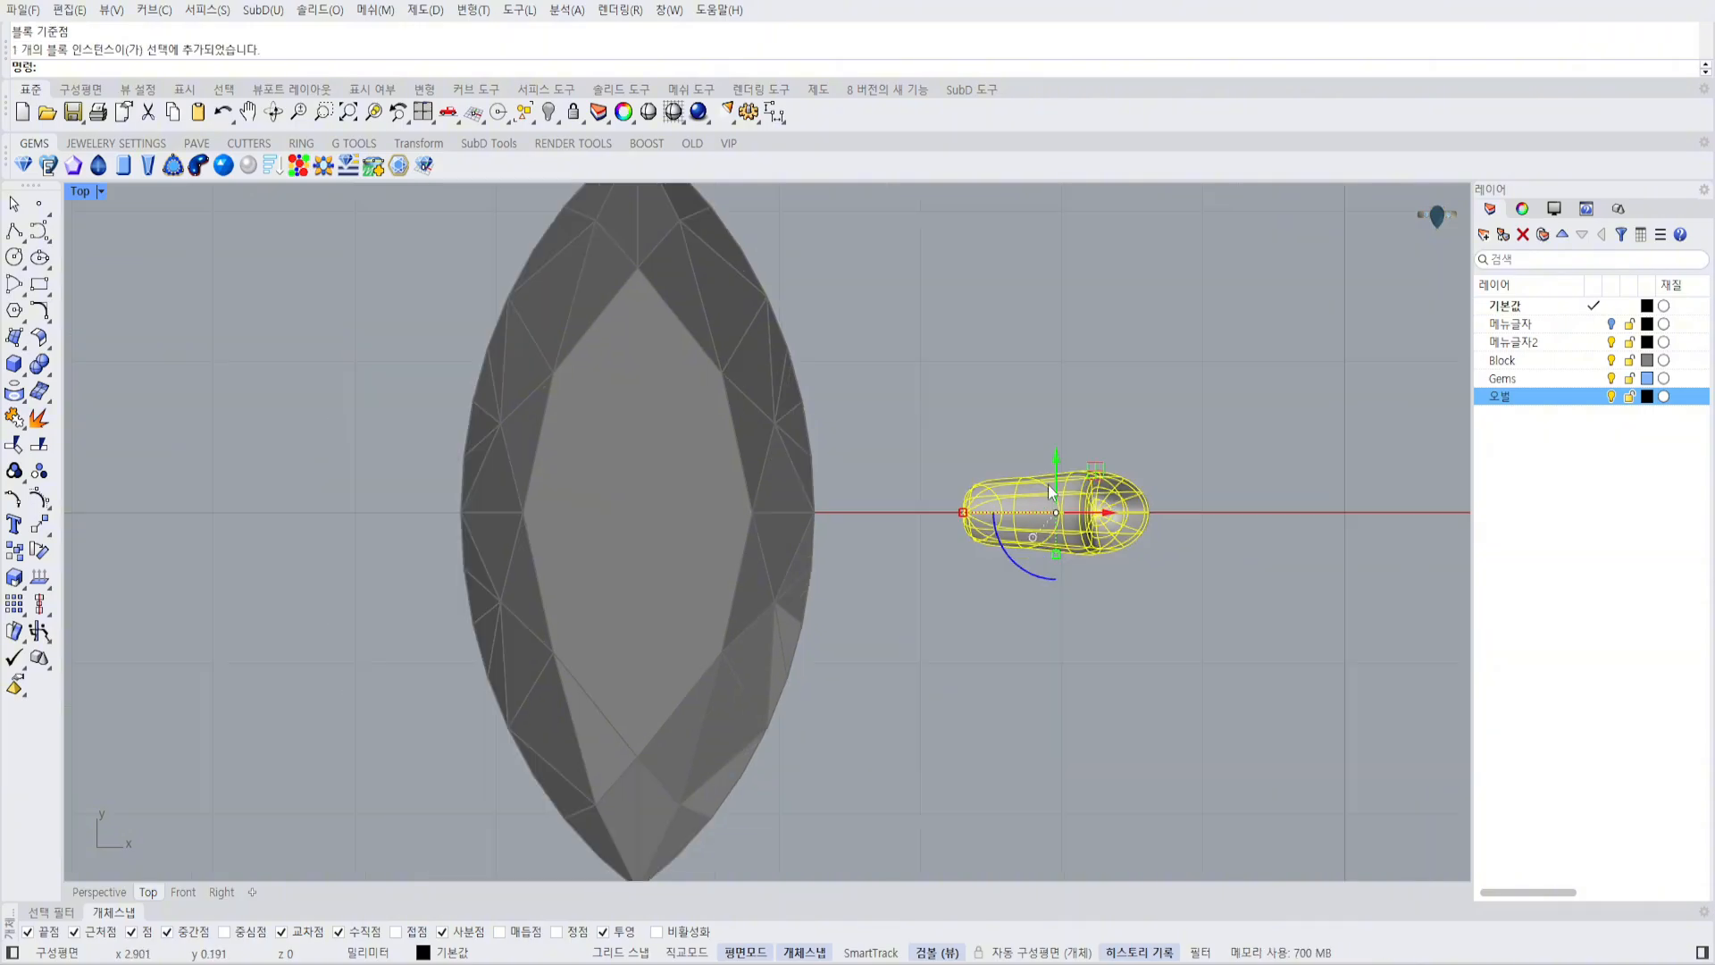
scroll(1080, 482, "up", 2)
scroll(1061, 454, "down", 1)
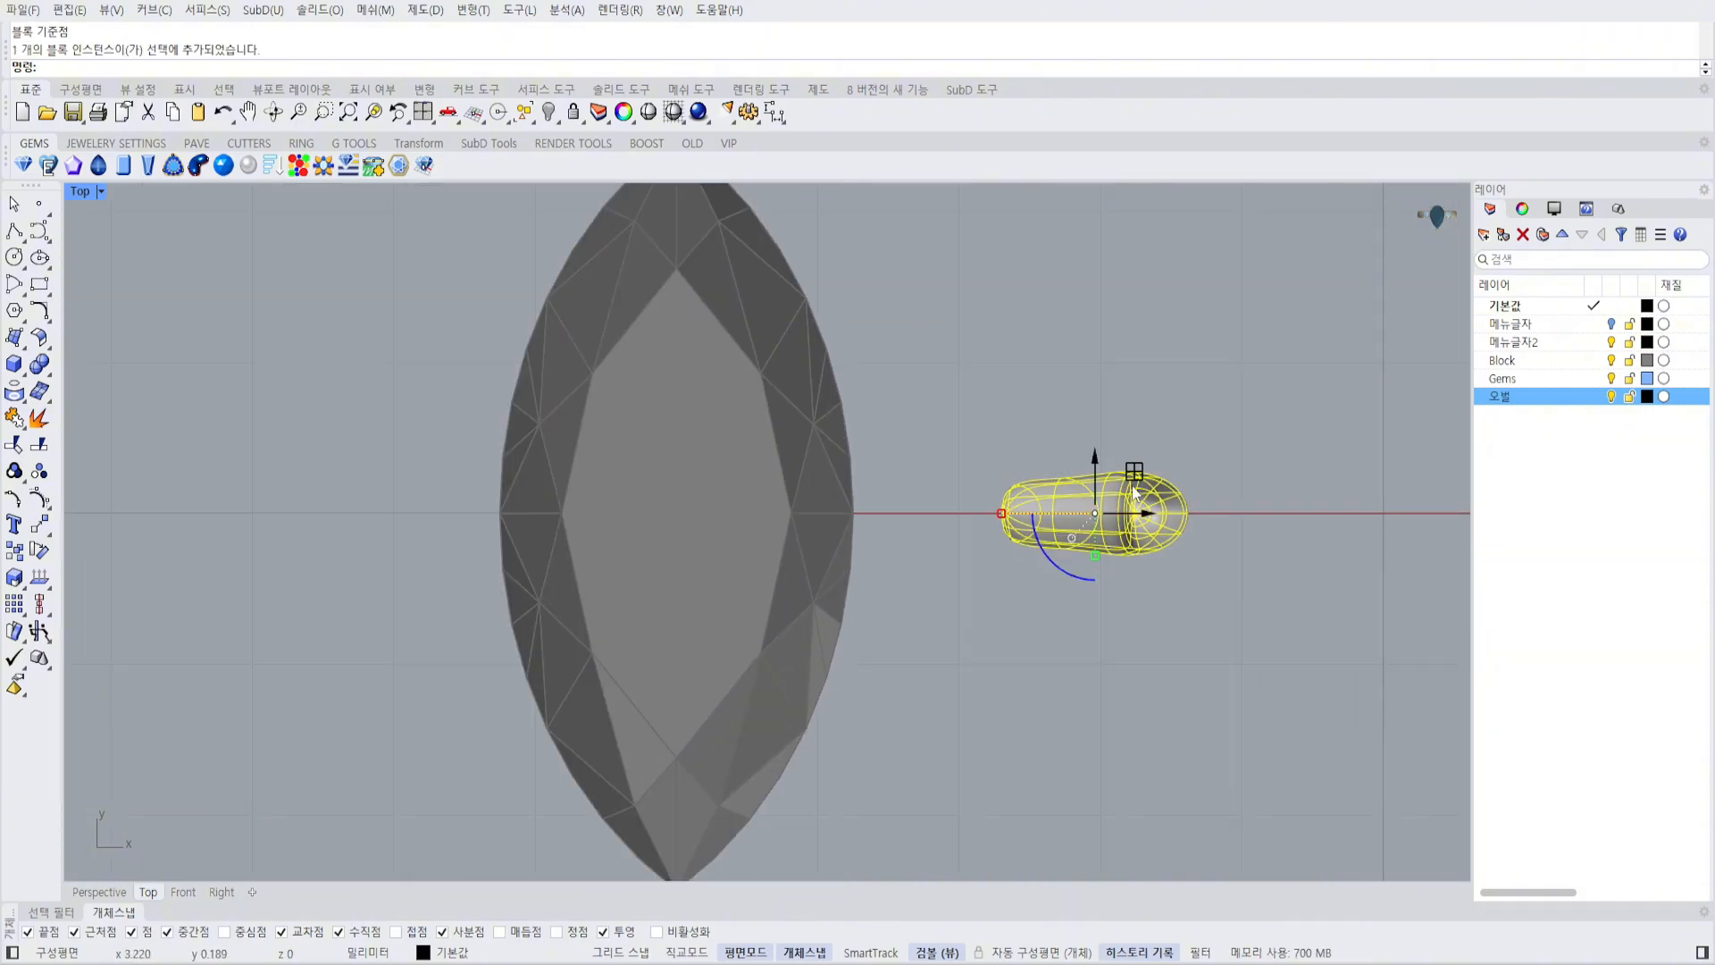
right_click_drag(1052, 451, 983, 504)
scroll(983, 504, "down", 2)
left_click_drag(1055, 513, 1002, 375, "alt")
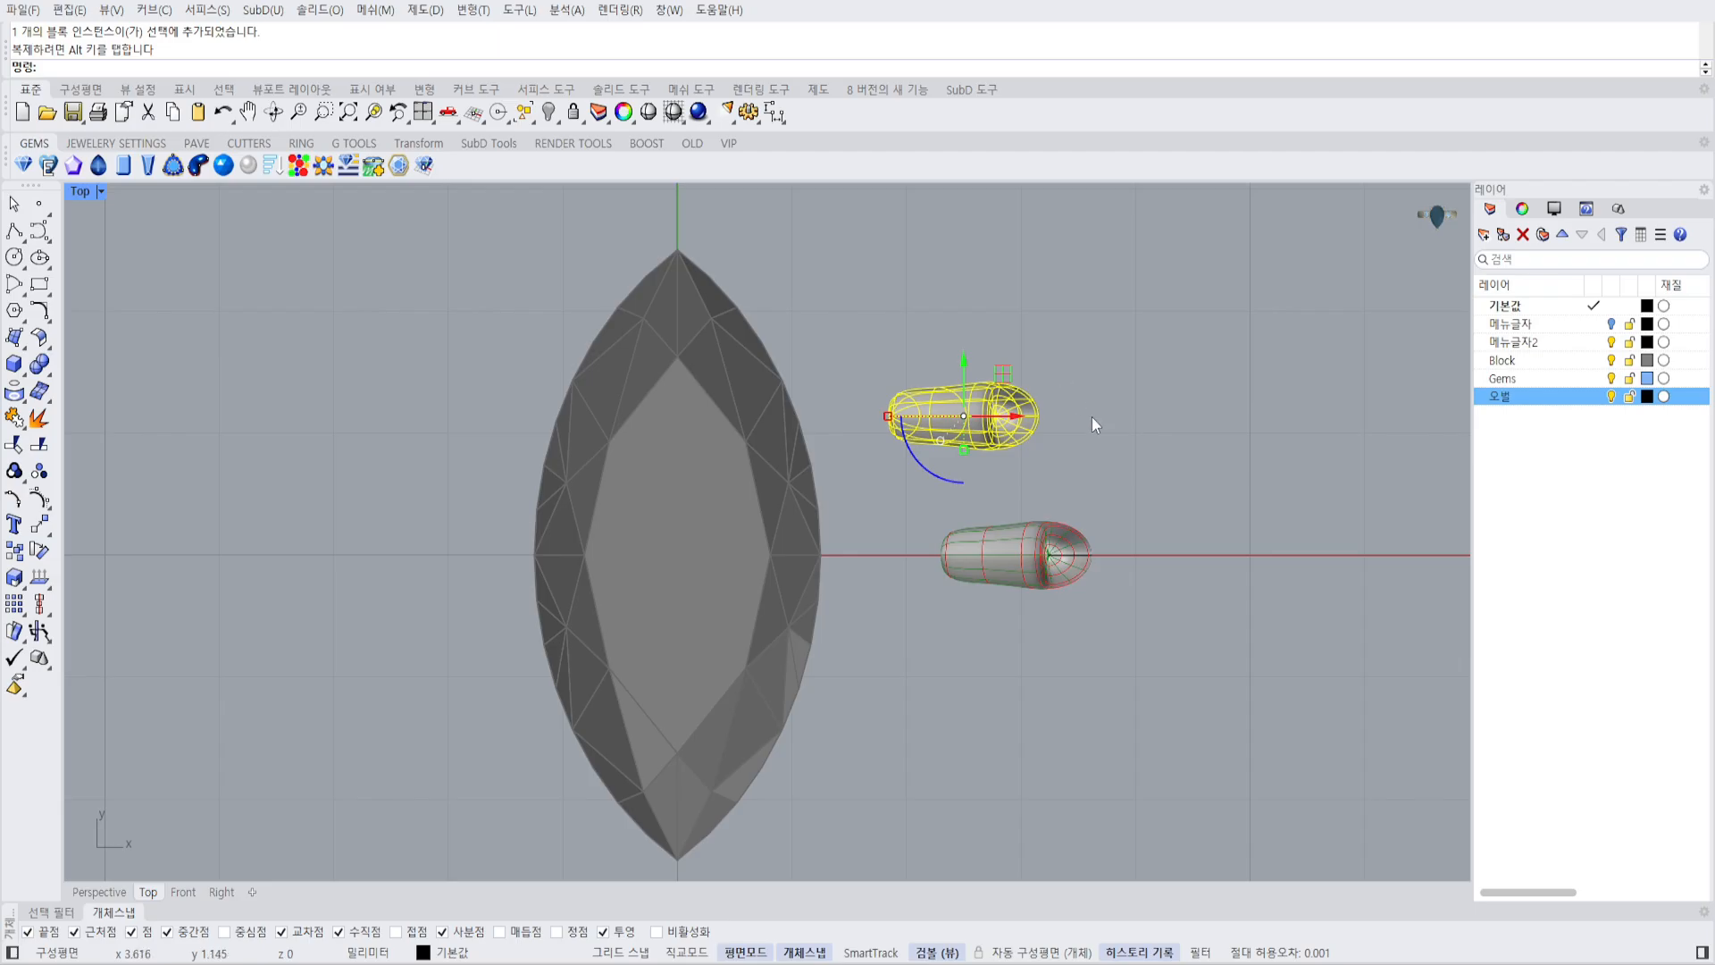
key("ctrl+z")
Copy the prong block diagonally above the first, close to the gem's upper curved edge, in the Top view.
left_click(1040, 531)
scroll(1036, 526, "up", 2)
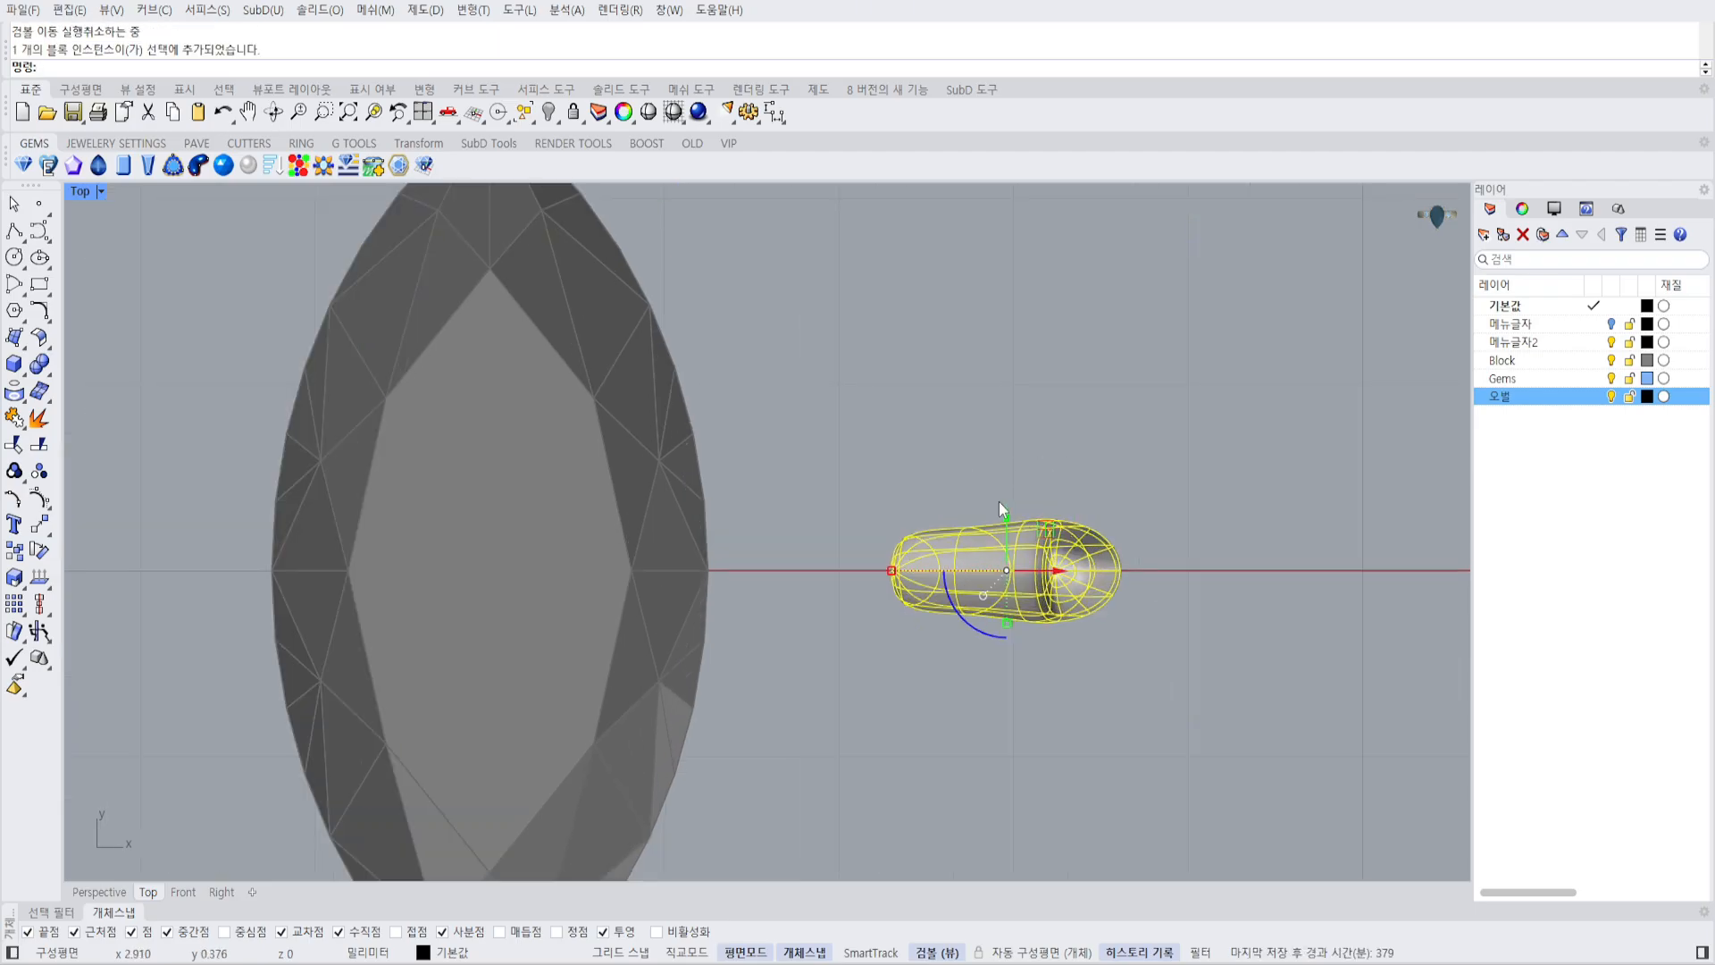
left_click_drag(1047, 548, 872, 340, "alt")
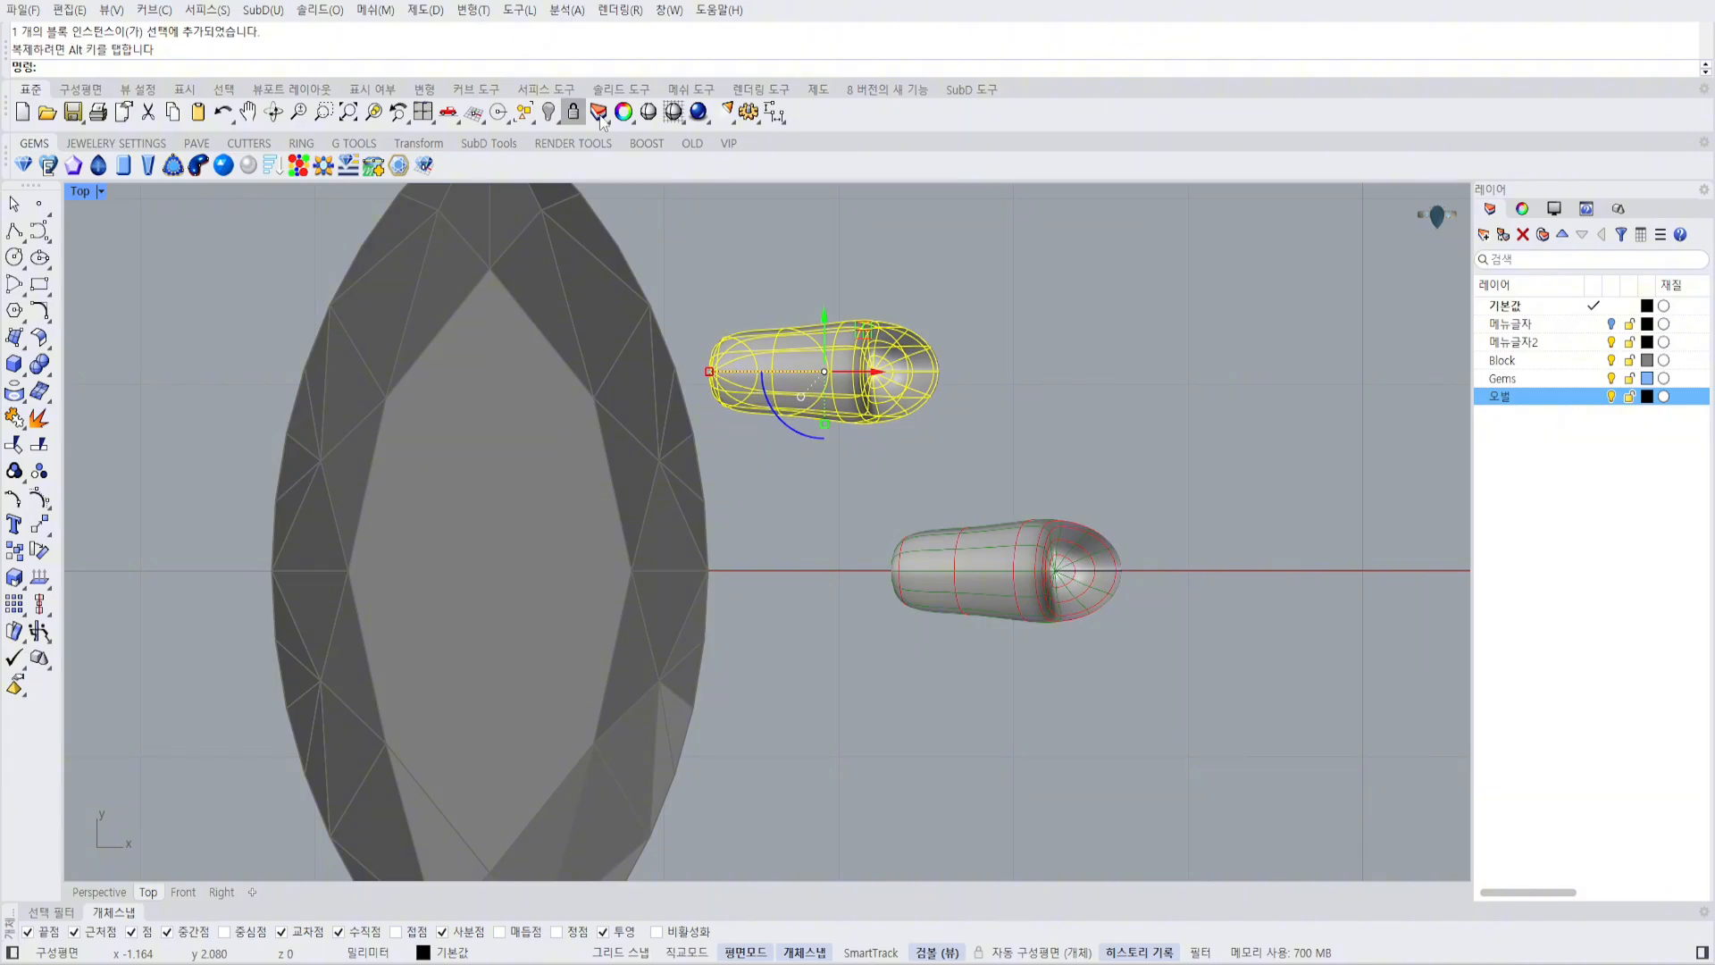
scroll(811, 367, "up", 4)
scroll(826, 375, "down", 4)
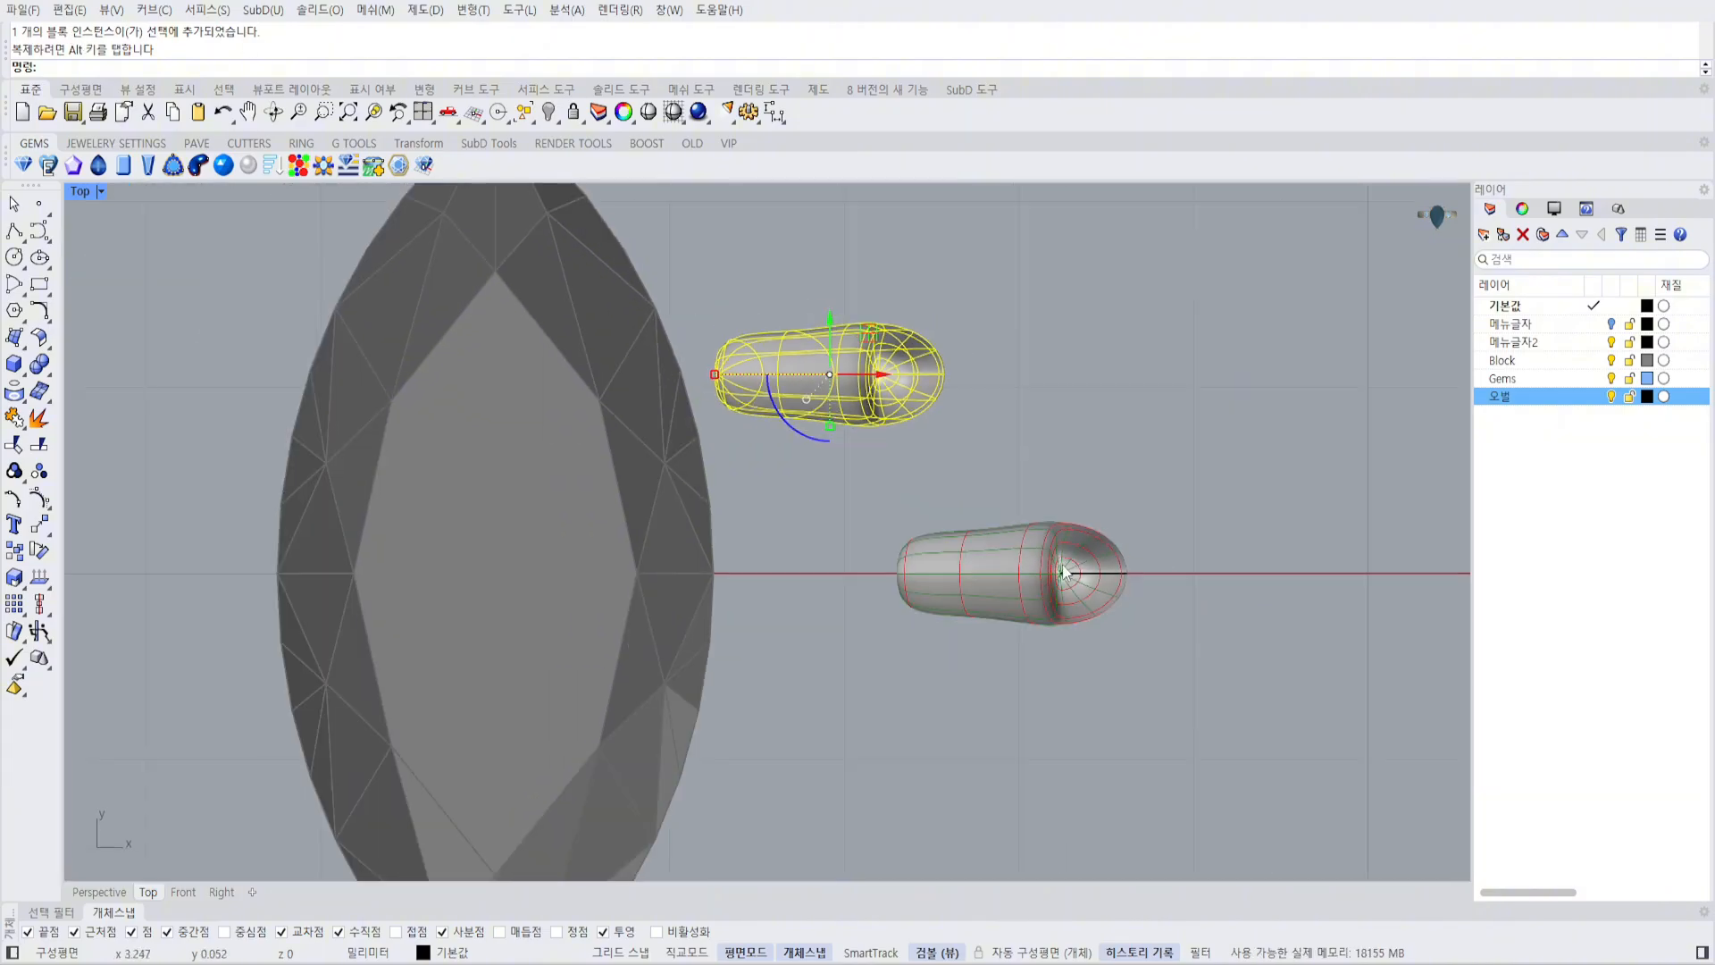
left_click(1051, 569)
left_click(871, 399)
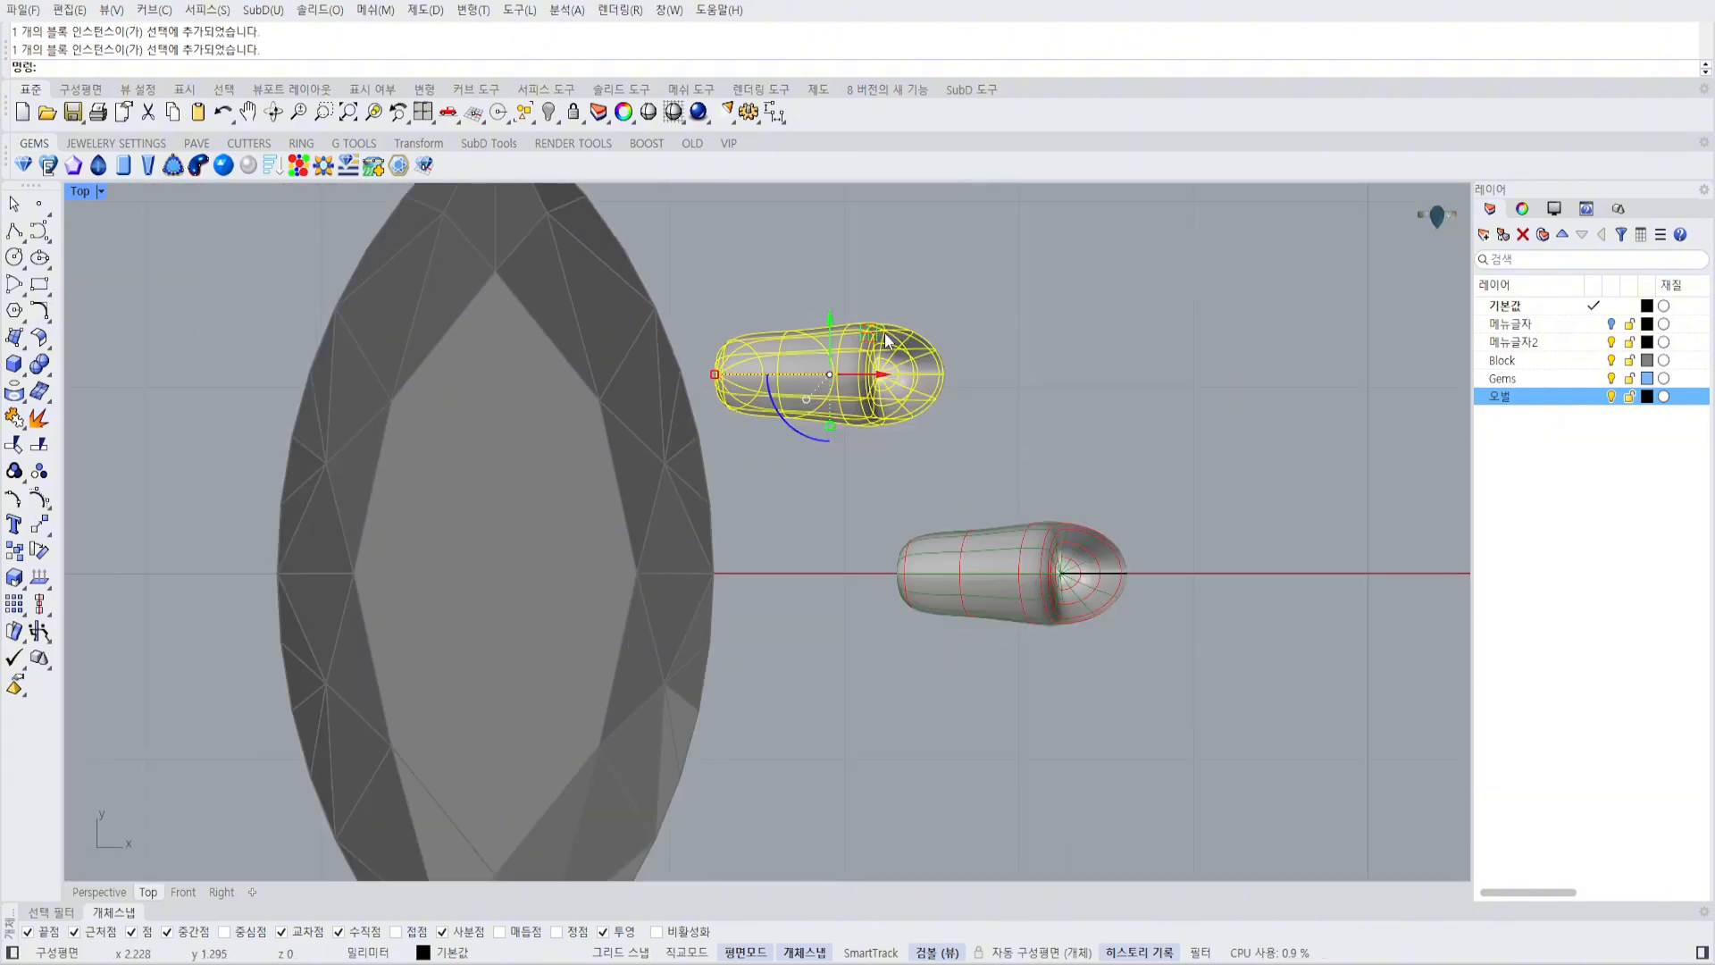
Rotate the copied prong block diagonally and move it over the gem's upper curved edge in the Top view.
scroll(870, 355, "up", 4)
left_click_drag(794, 436, 822, 488)
right_click_drag(822, 488, 953, 556)
left_click_drag(906, 504, 921, 529)
left_click_drag(986, 420, 686, 384)
left_click_drag(640, 482, 629, 486)
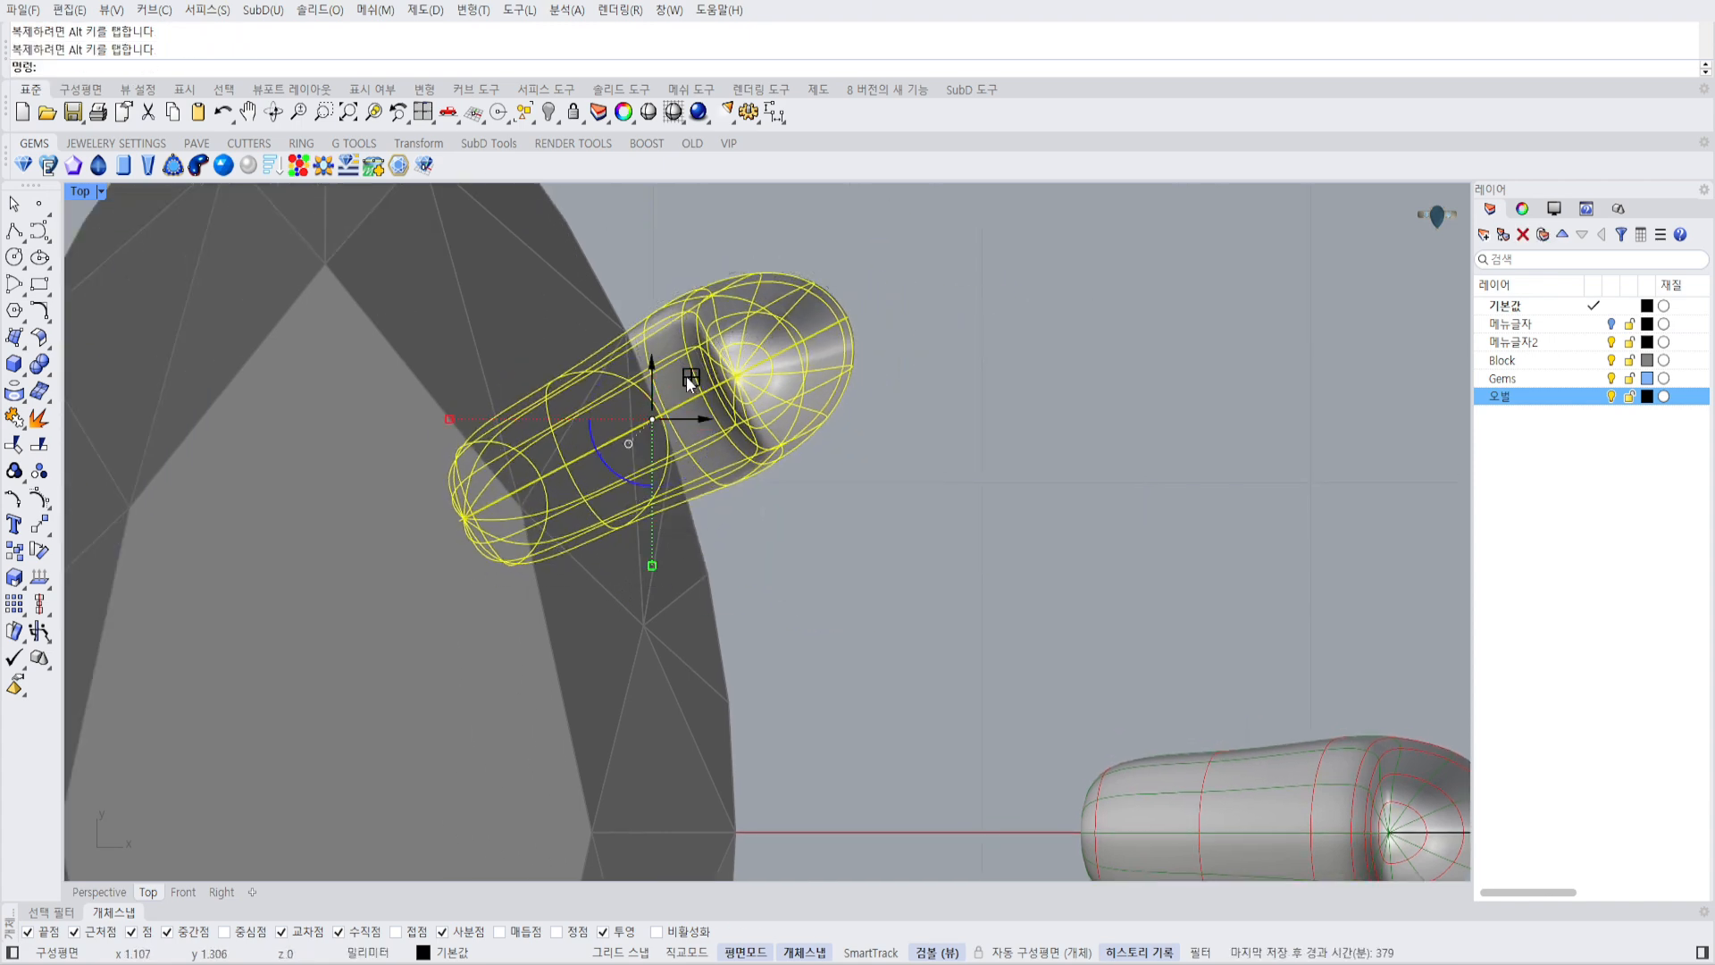
left_click_drag(686, 375, 625, 400)
Scale the angled prong copy down slightly and shift it farther up along the gem's curved edge.
scroll(638, 411, "down", 6)
key("Escape")
left_click(698, 395)
right_click_drag(698, 395, 850, 370)
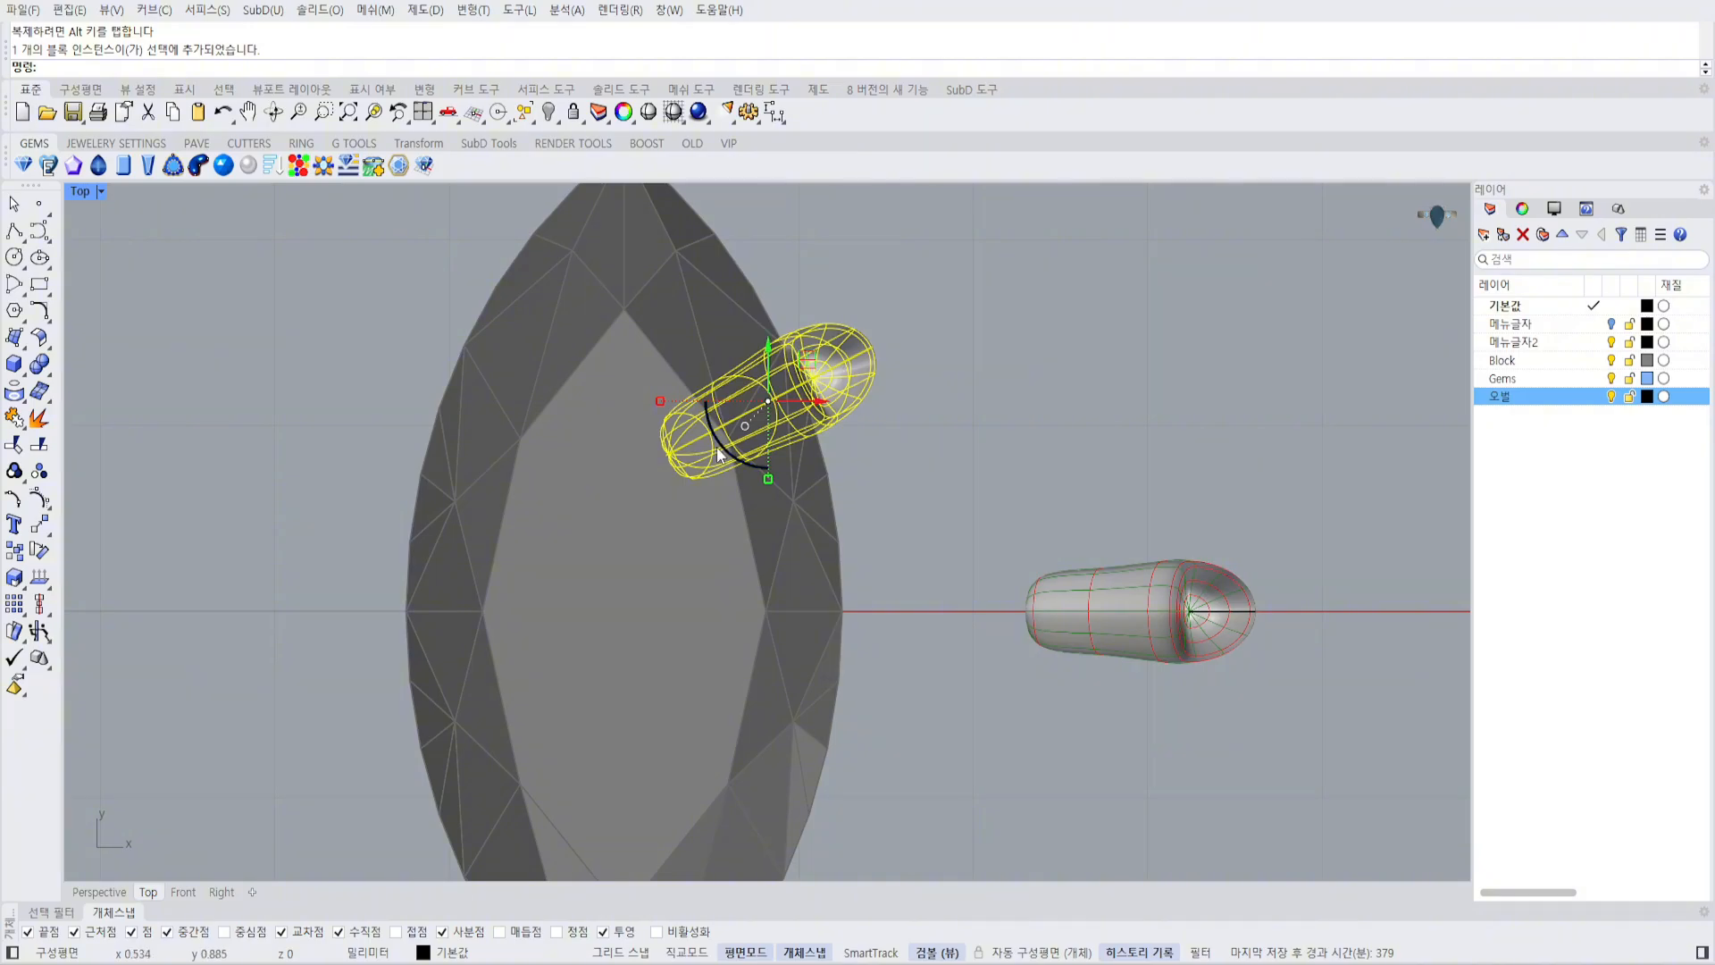
left_click_drag(661, 402, 667, 401, "shift")
left_click_drag(832, 368, 816, 339)
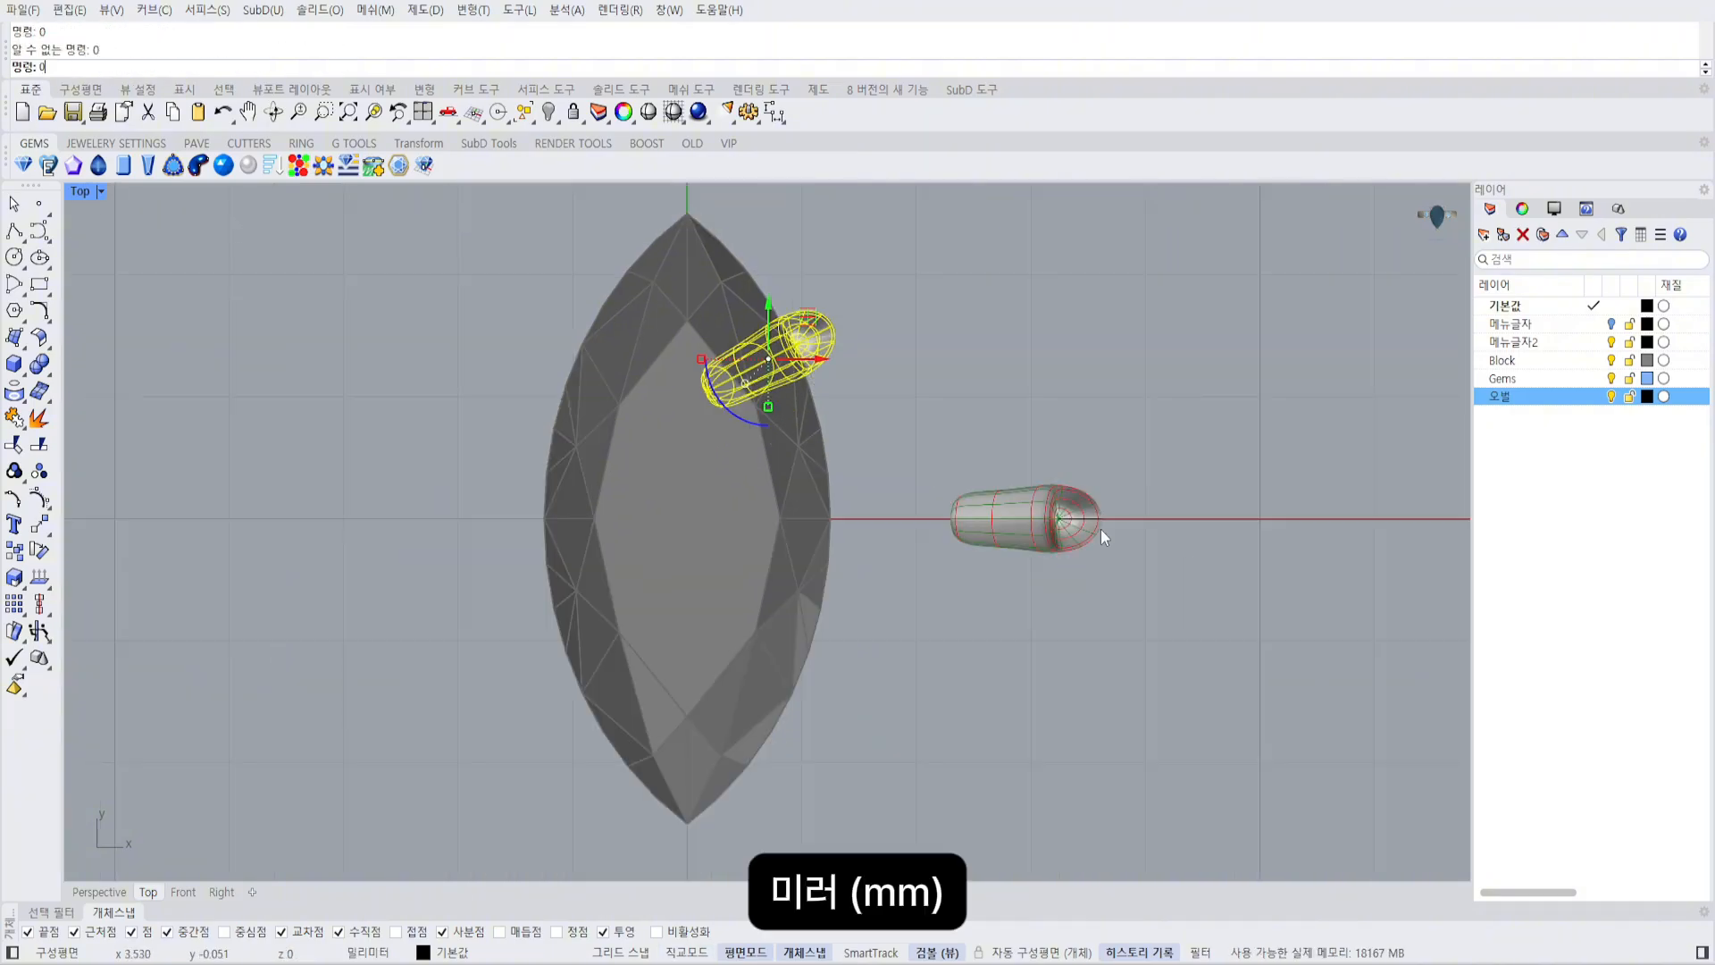
Mirror copies of the angled prong across the X and Y axes through origin 0, placing four prongs around the gem.
key("Return")
type("0")
key("Return")
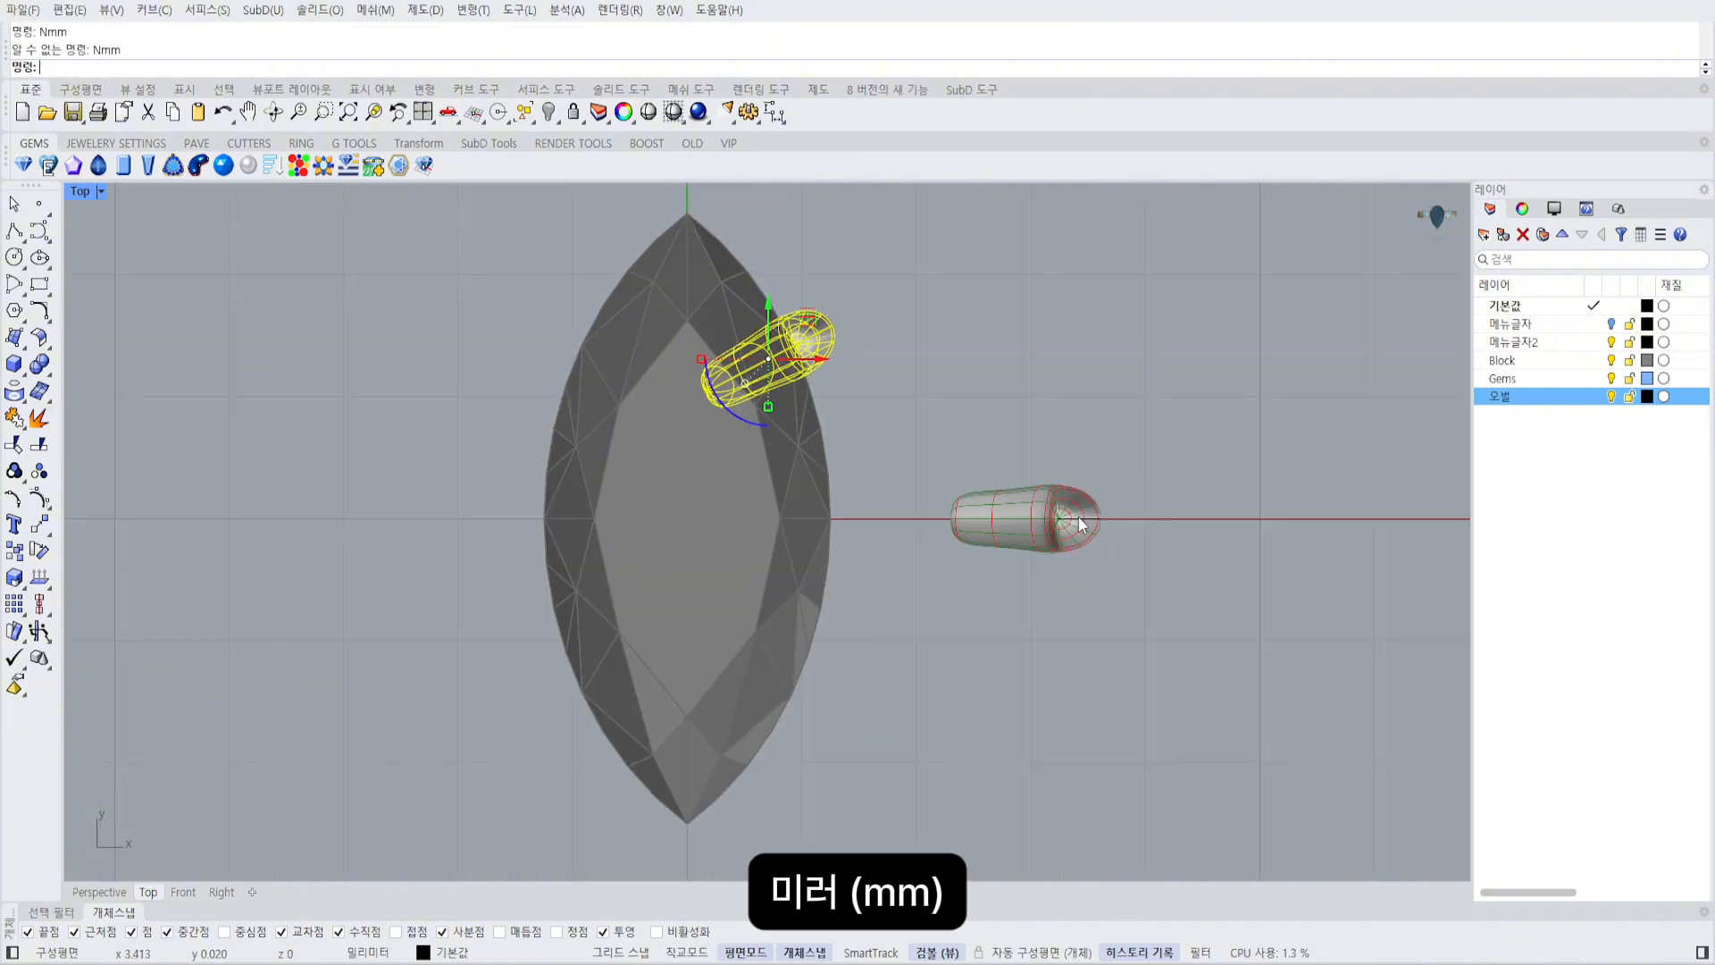
left_click(1192, 518)
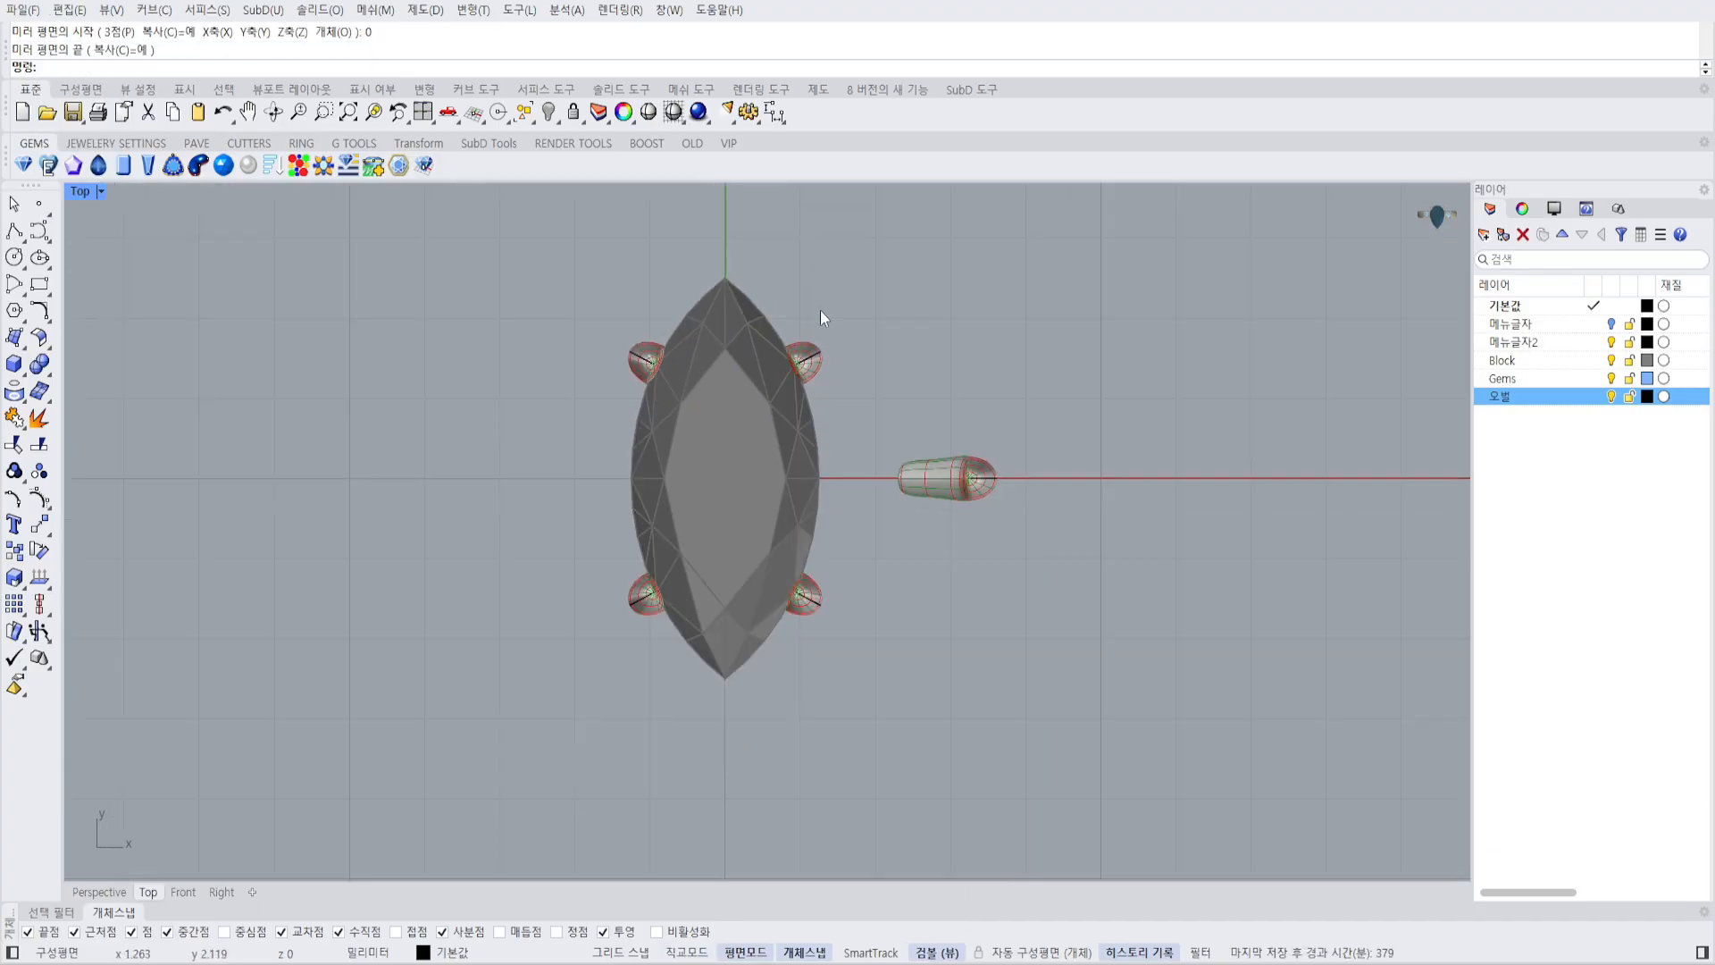
Examine how the four mirrored prongs sit around the gem in the Top and Perspective views.
scroll(815, 333, "up", 4)
left_click(807, 363)
left_click(978, 389)
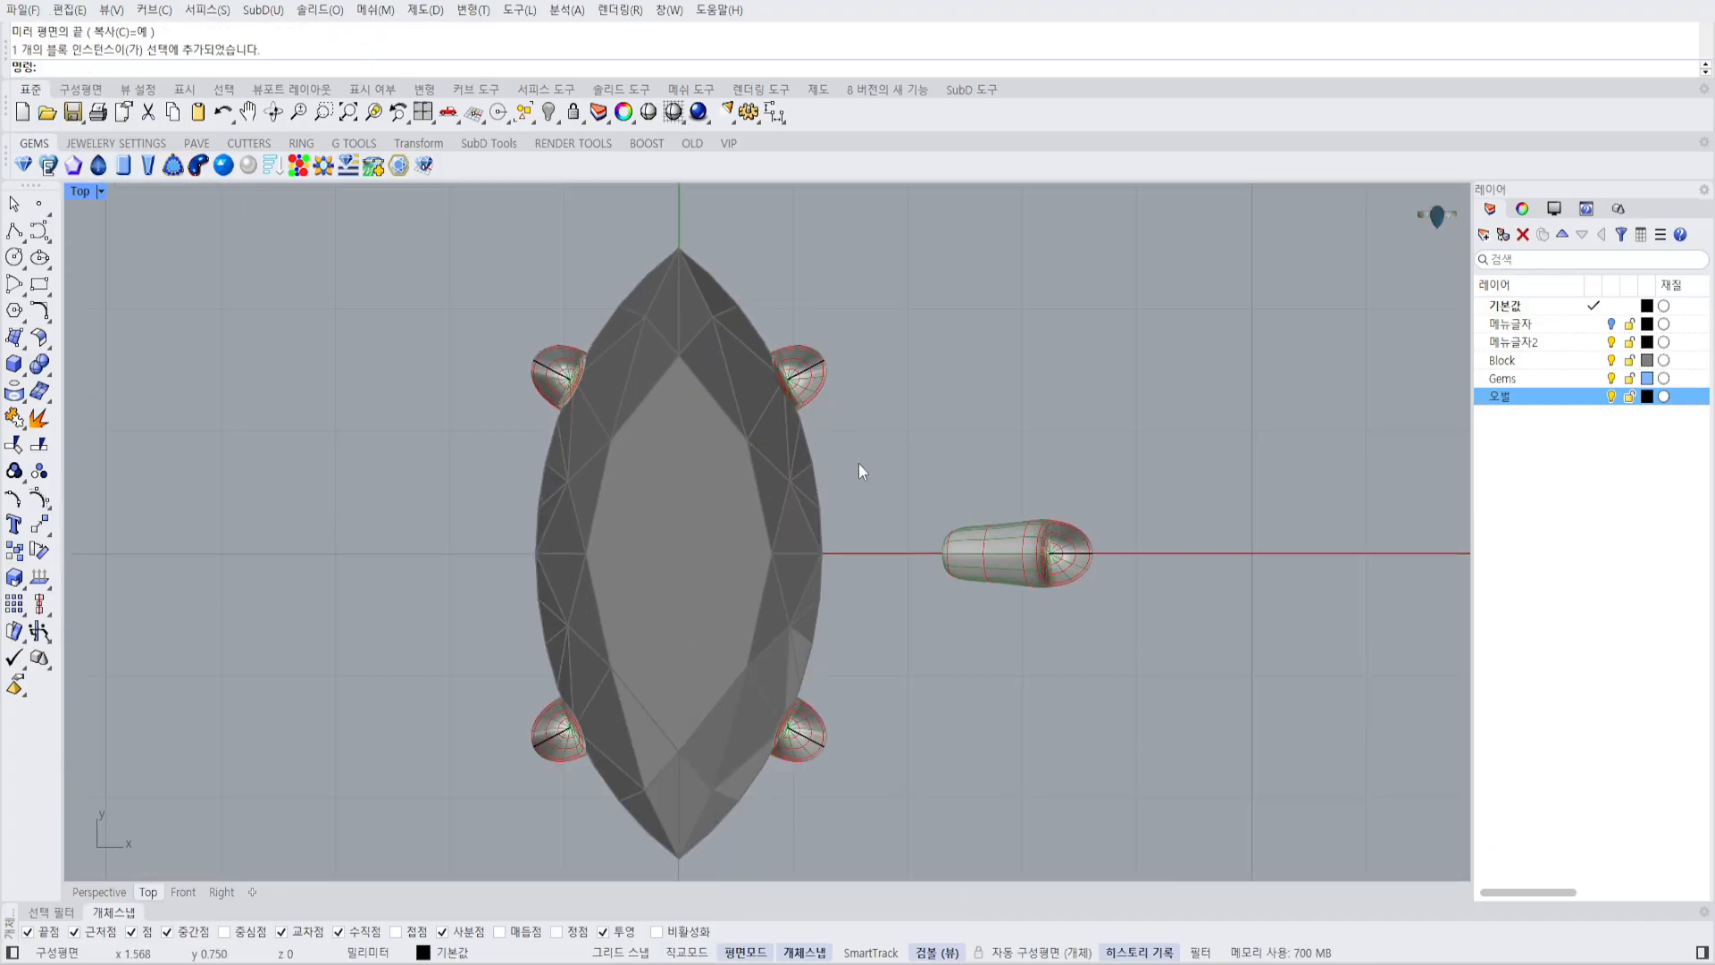
scroll(859, 472, "down", 4)
key("ctrl+F4")
right_click_drag(859, 479, 957, 495)
scroll(1018, 414, "up", 4)
key("ctrl+F1")
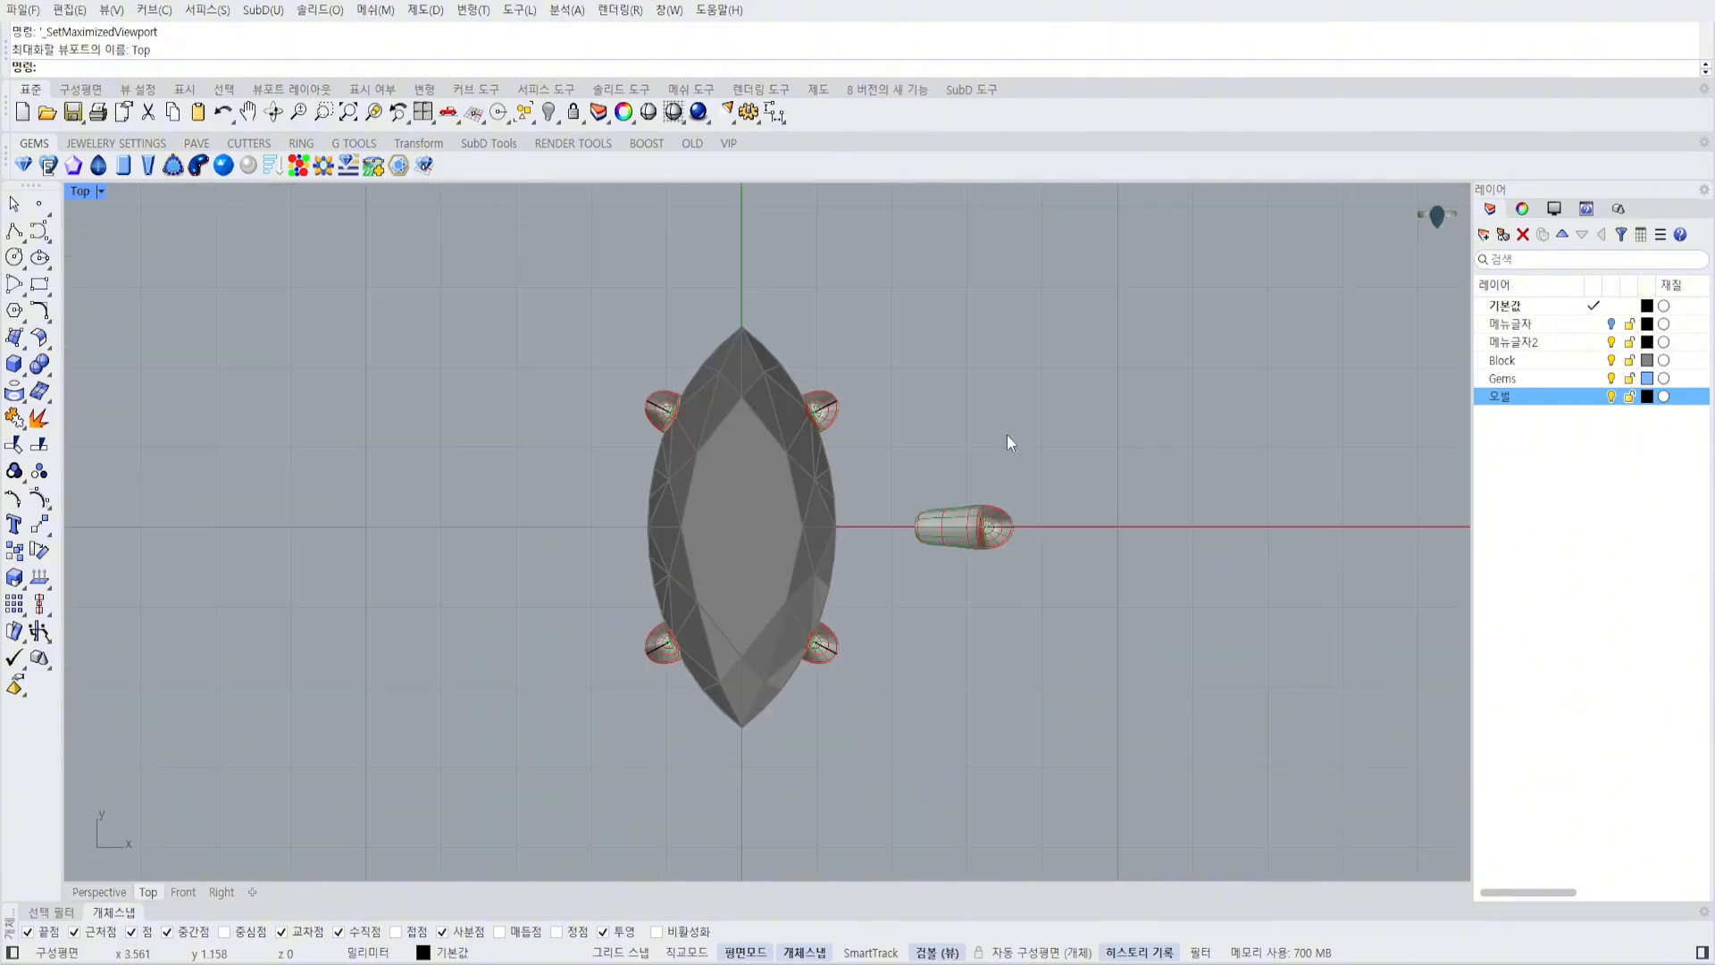
scroll(1005, 434, "down", 3)
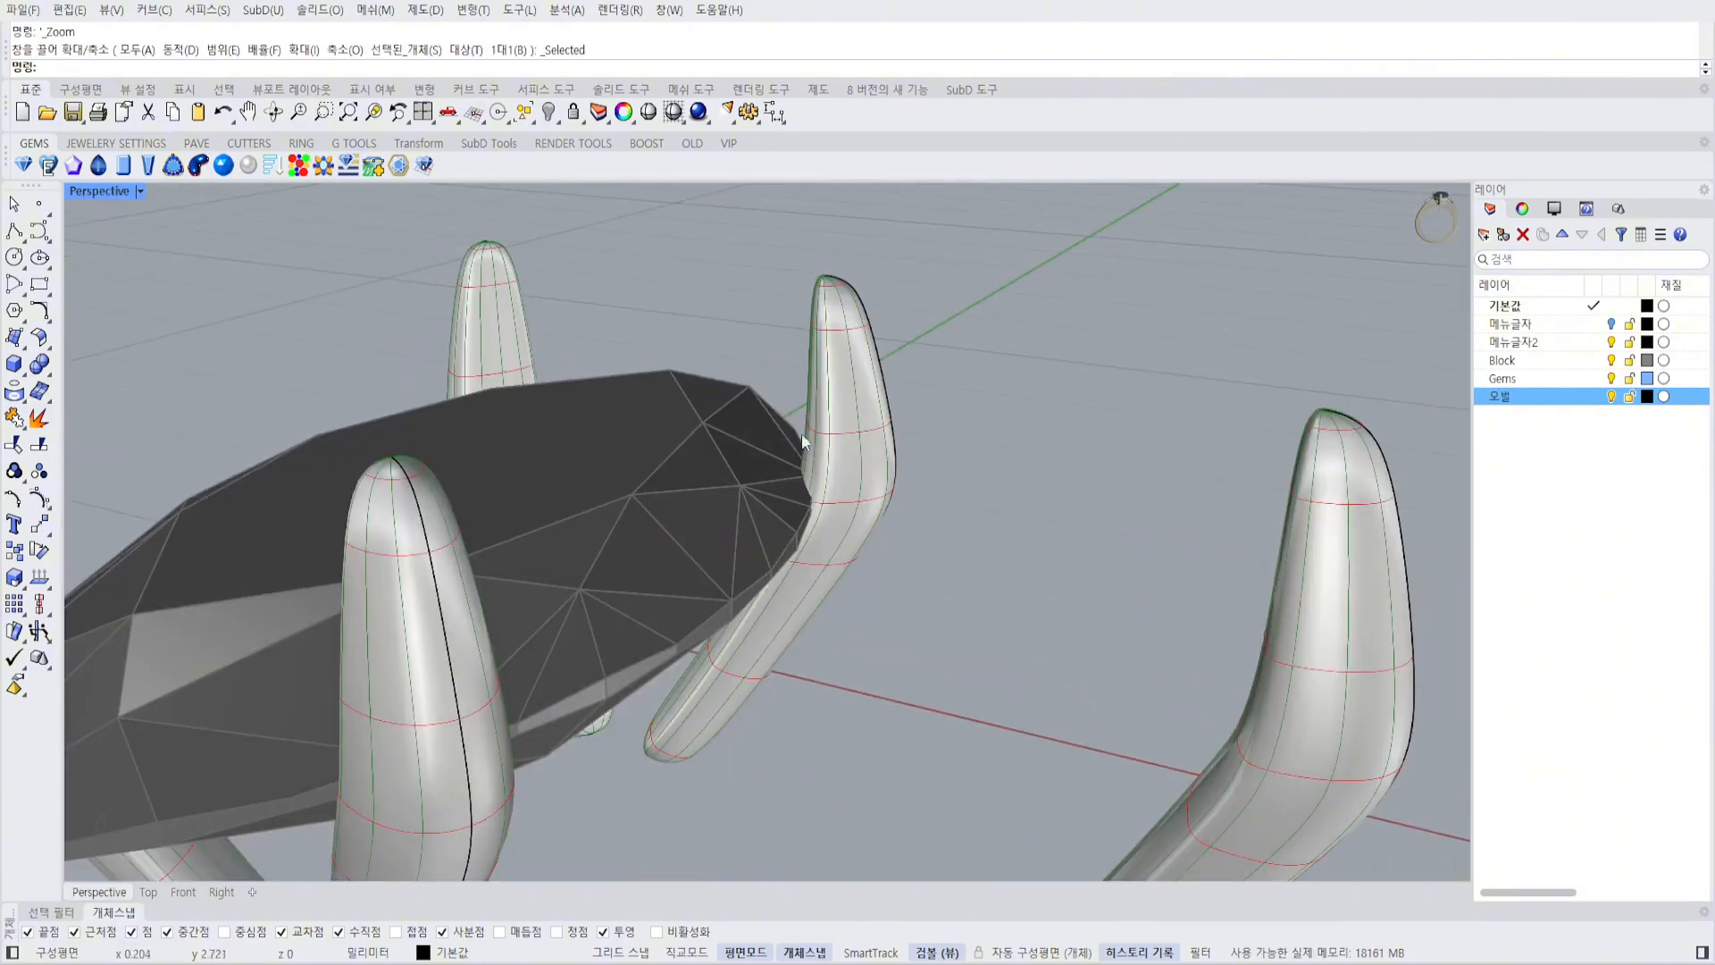
Try to turn on the control points of the angled prong block beside the gem.
scroll(853, 472, "up", 3)
left_click(860, 508)
right_click_drag(941, 470, 985, 479)
key("F10")
scroll(889, 477, "down", 5)
left_click(876, 484)
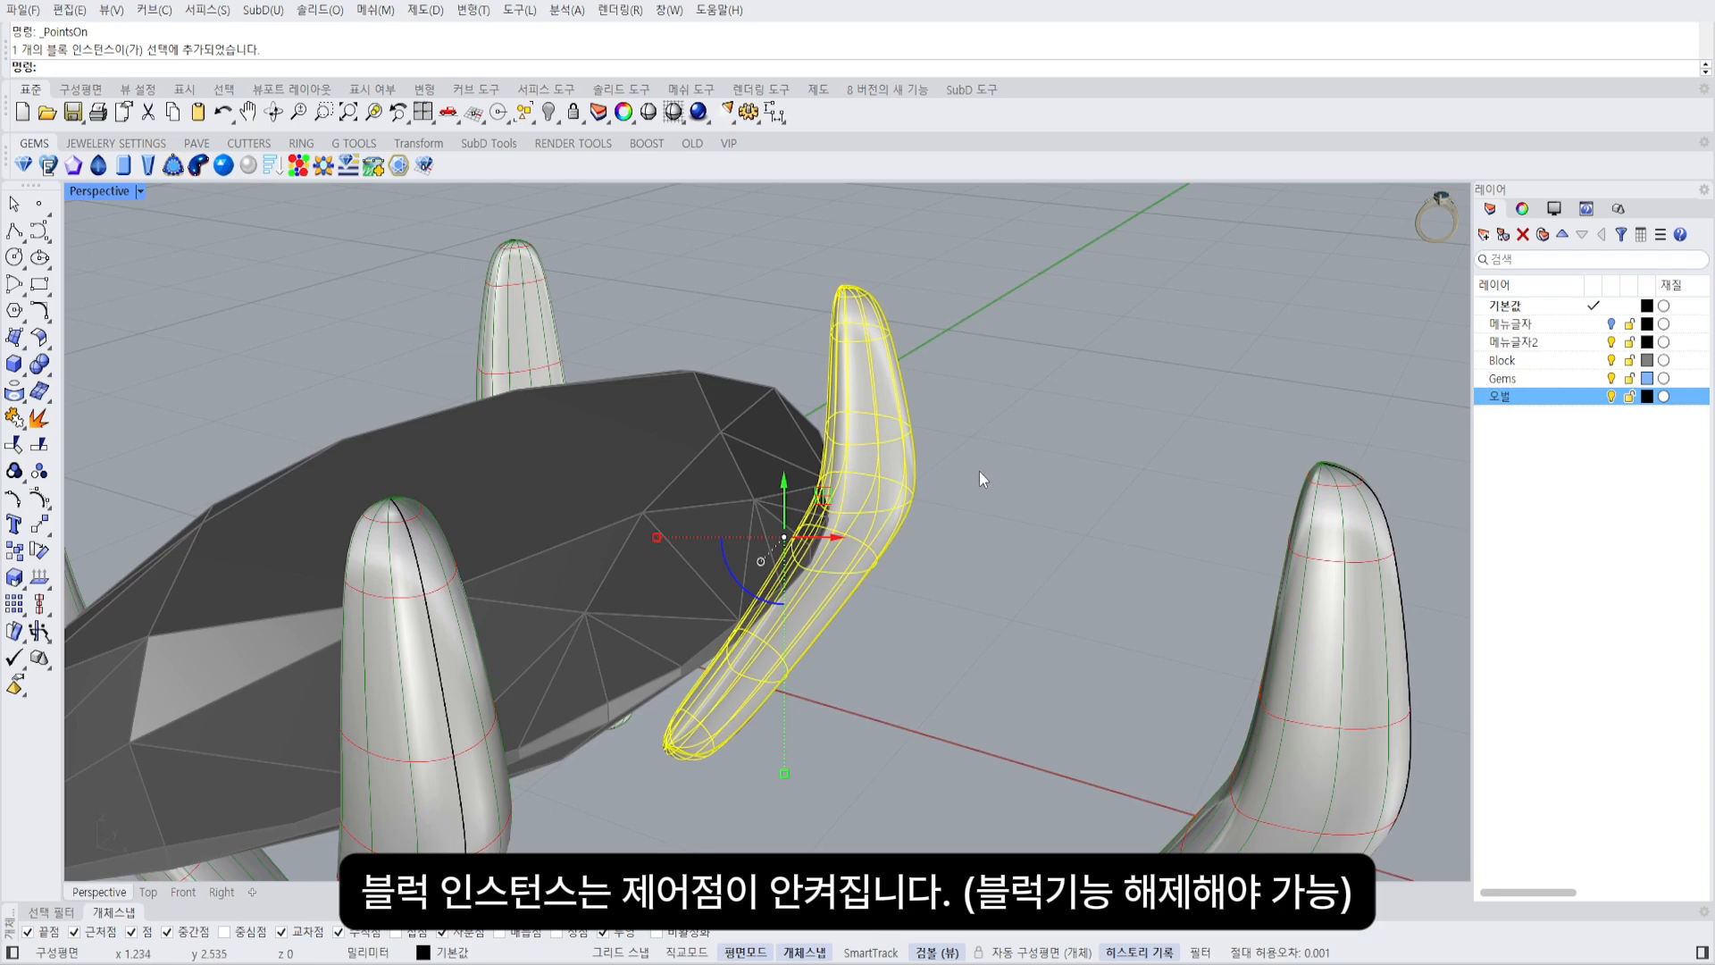
scroll(978, 468, "down", 3)
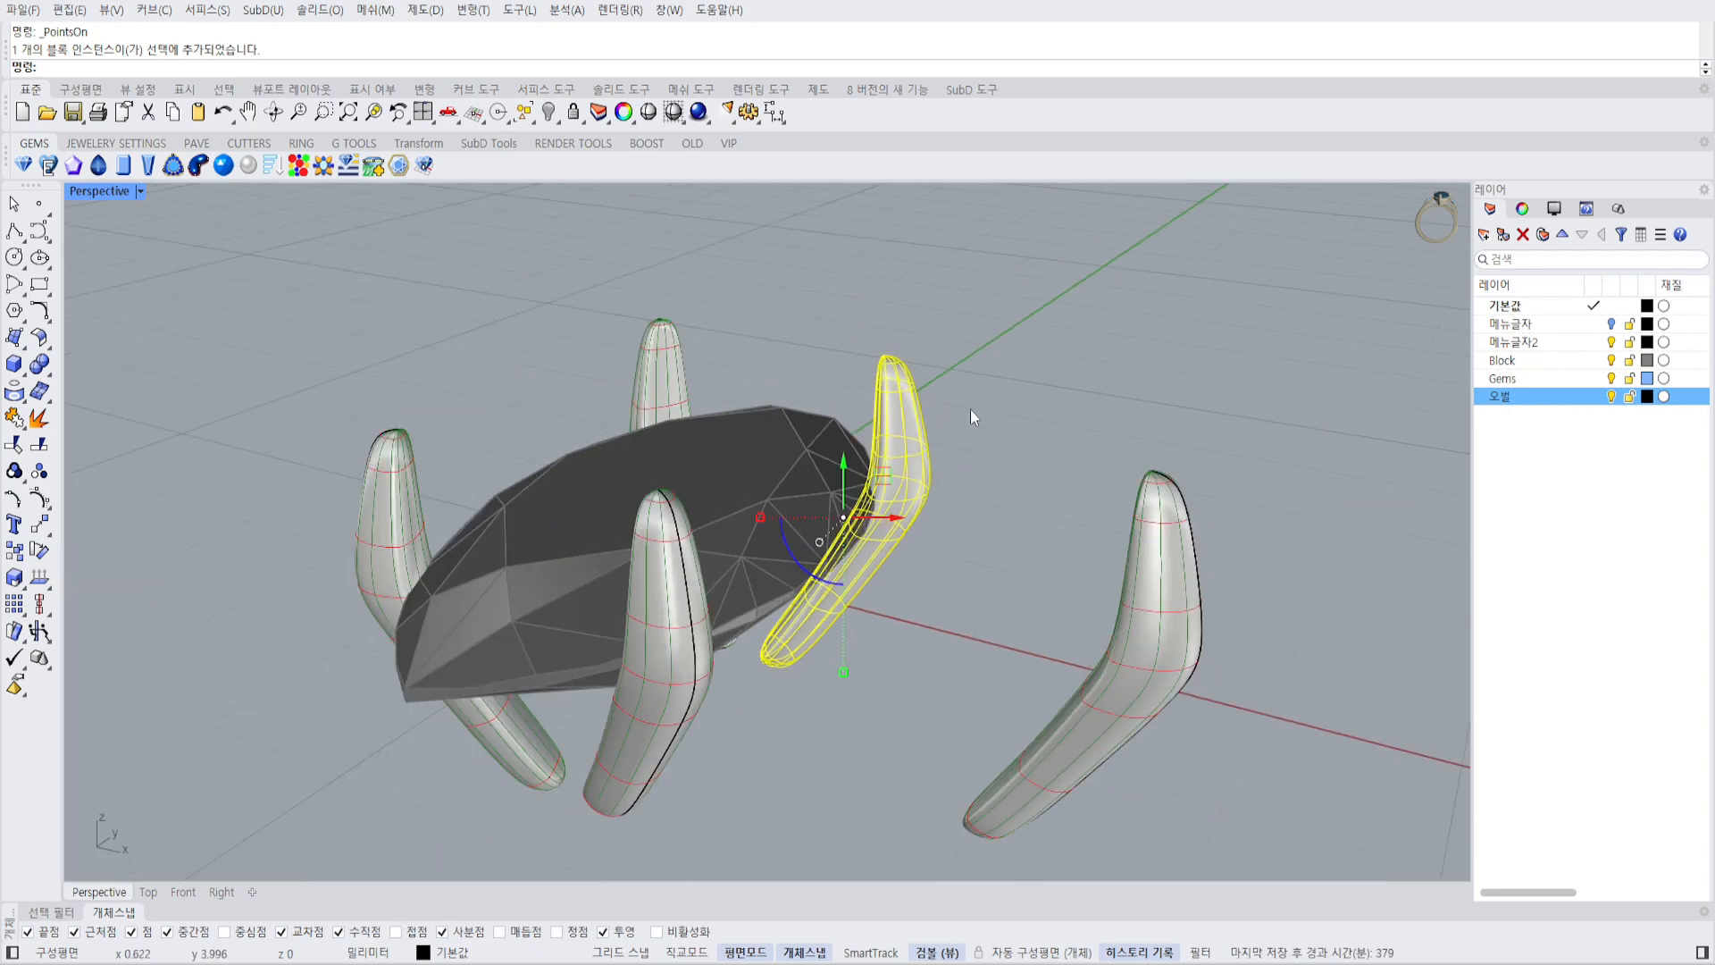
Examine the angled prong's orientation relative to the axes in the Perspective and Top views, and deselect it.
scroll(886, 470, "up", 3)
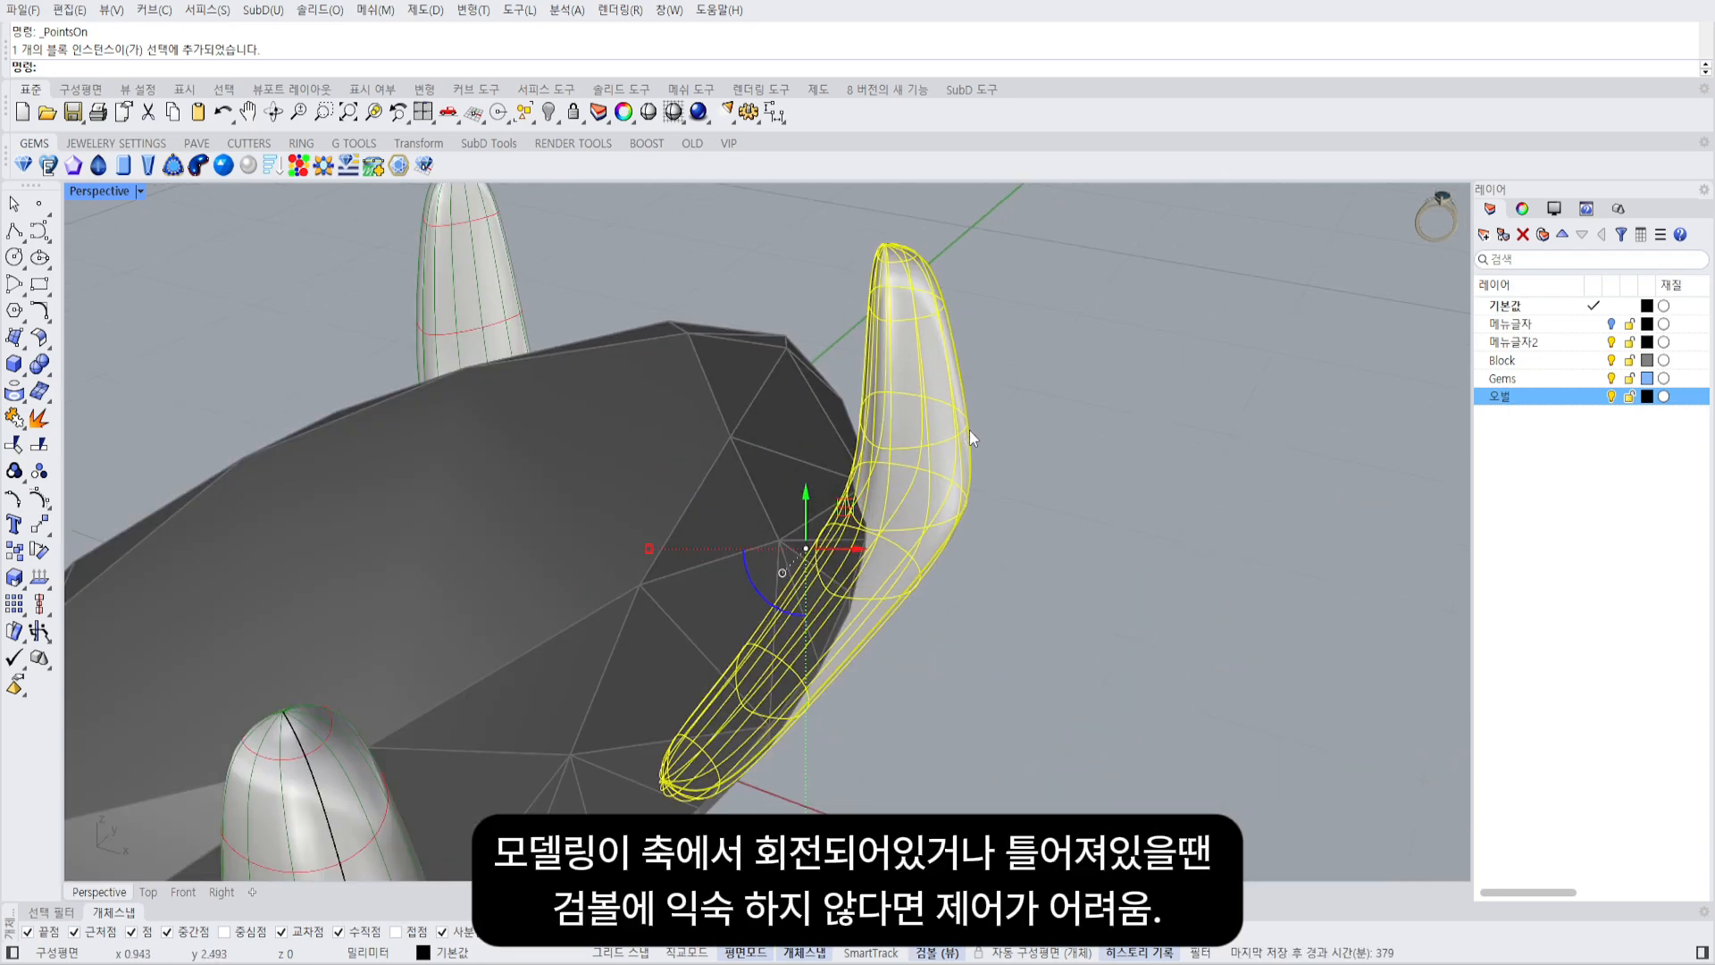
right_click_drag(968, 431, 1052, 554)
key("ctrl+F1")
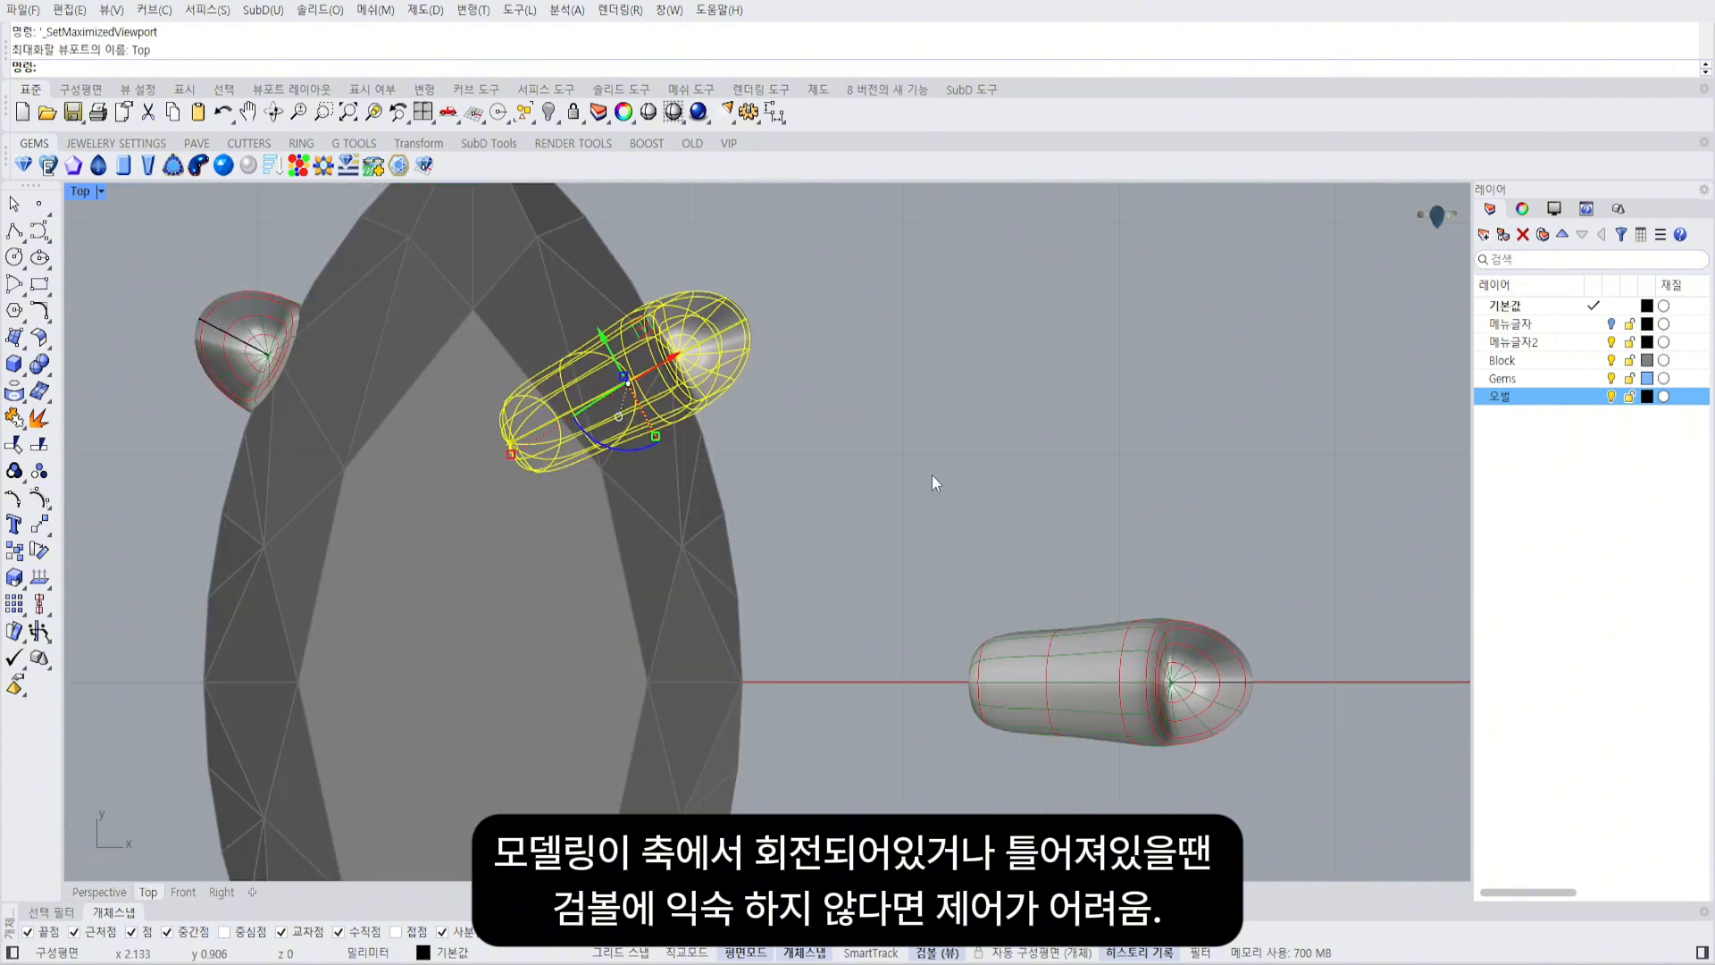
scroll(750, 364, "up", 4)
right_click_drag(751, 364, 920, 329)
scroll(797, 387, "down", 7)
key("ctrl+F4")
scroll(918, 442, "down", 4)
left_click(1129, 539)
scroll(1128, 539, "down", 4)
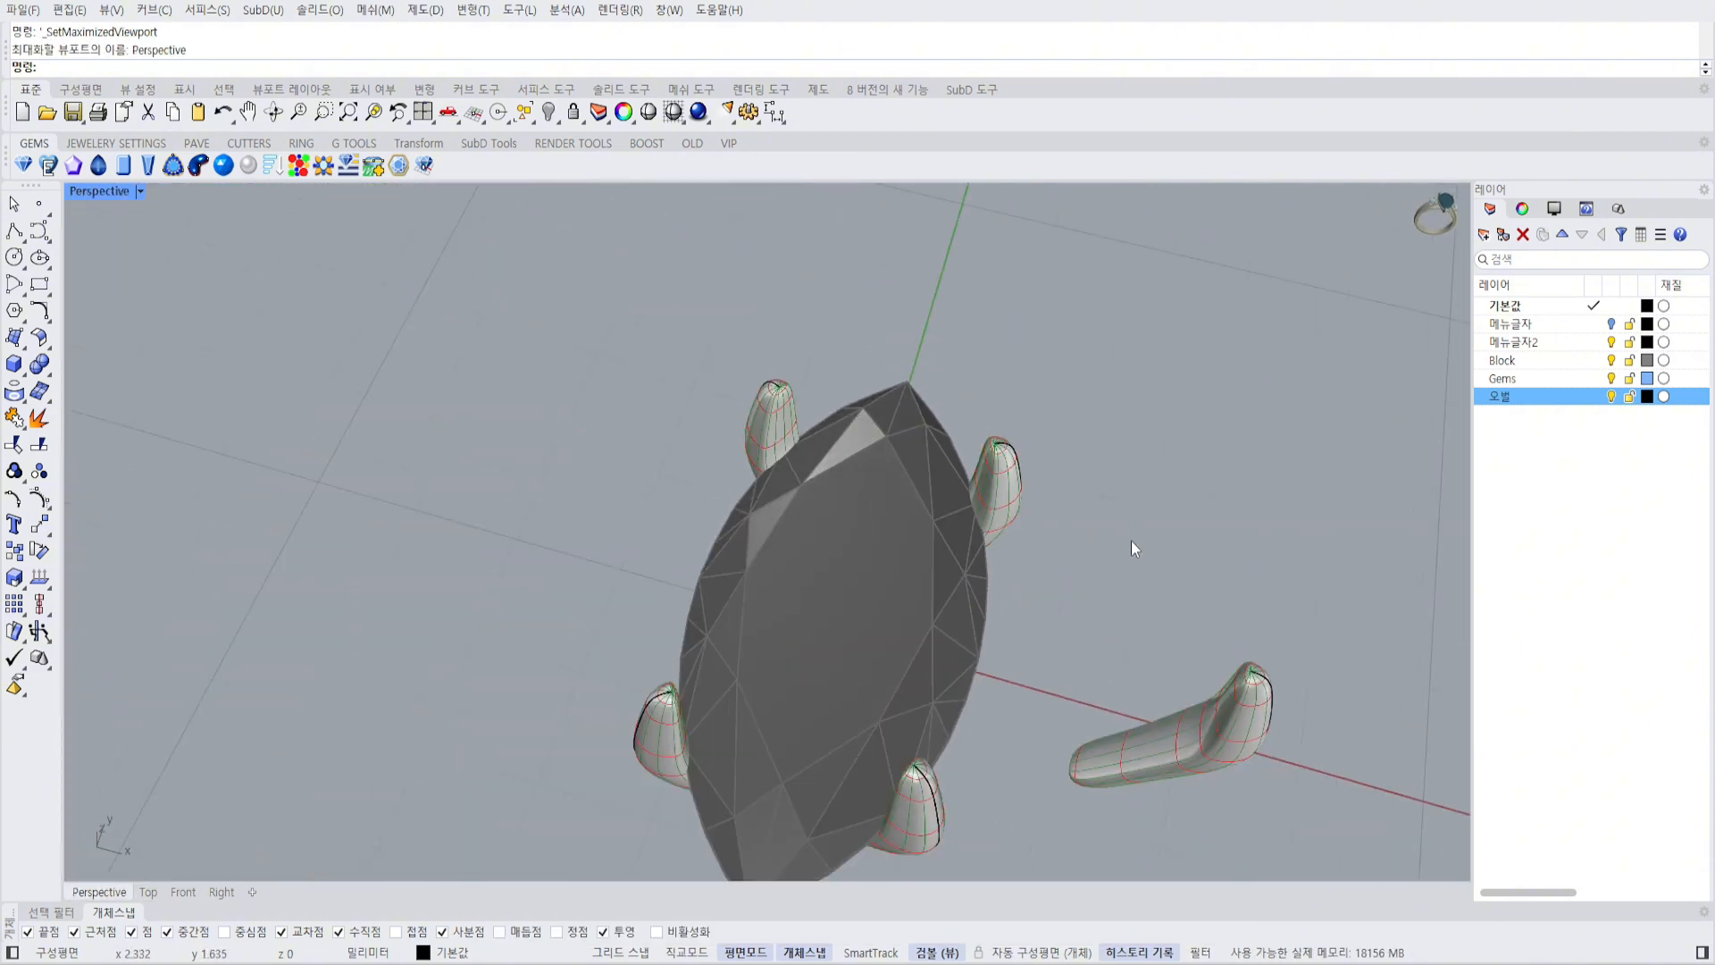
Select the unrotated prong block on the X axis and open its 난발 block definition for editing.
key("ctrl+F1")
left_click(1105, 639)
scroll(1076, 507, "down", 3)
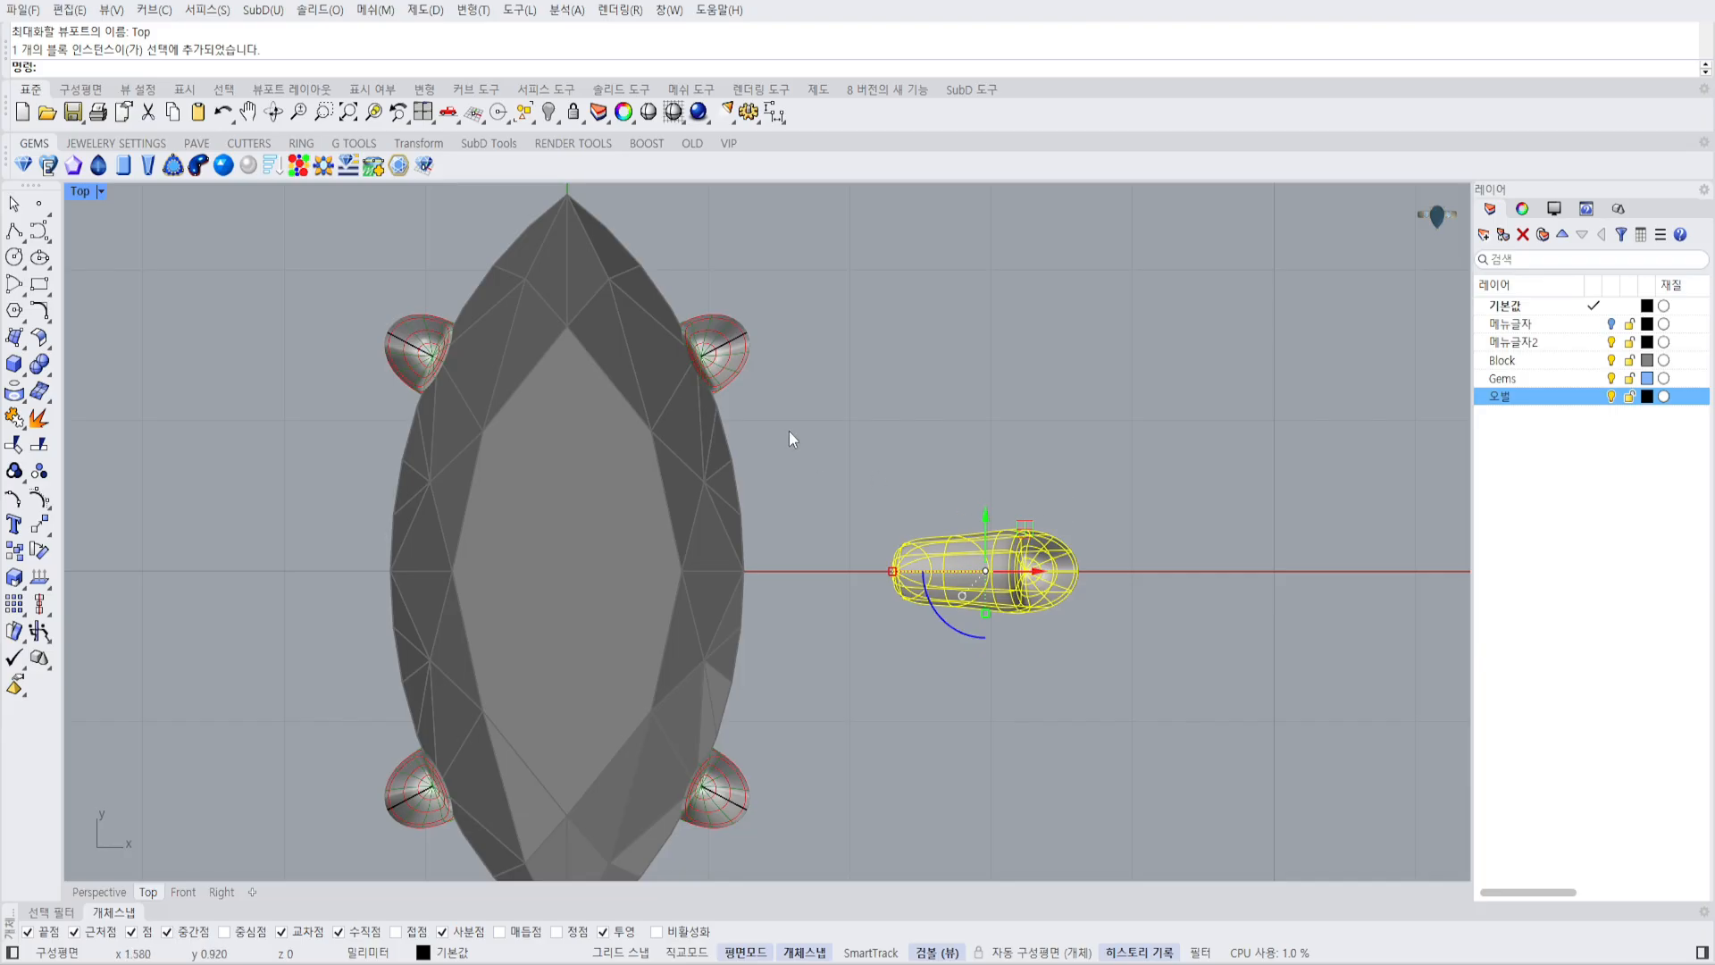
key("ctrl+F4")
scroll(1069, 527, "up", 3)
scroll(1067, 527, "up", 5)
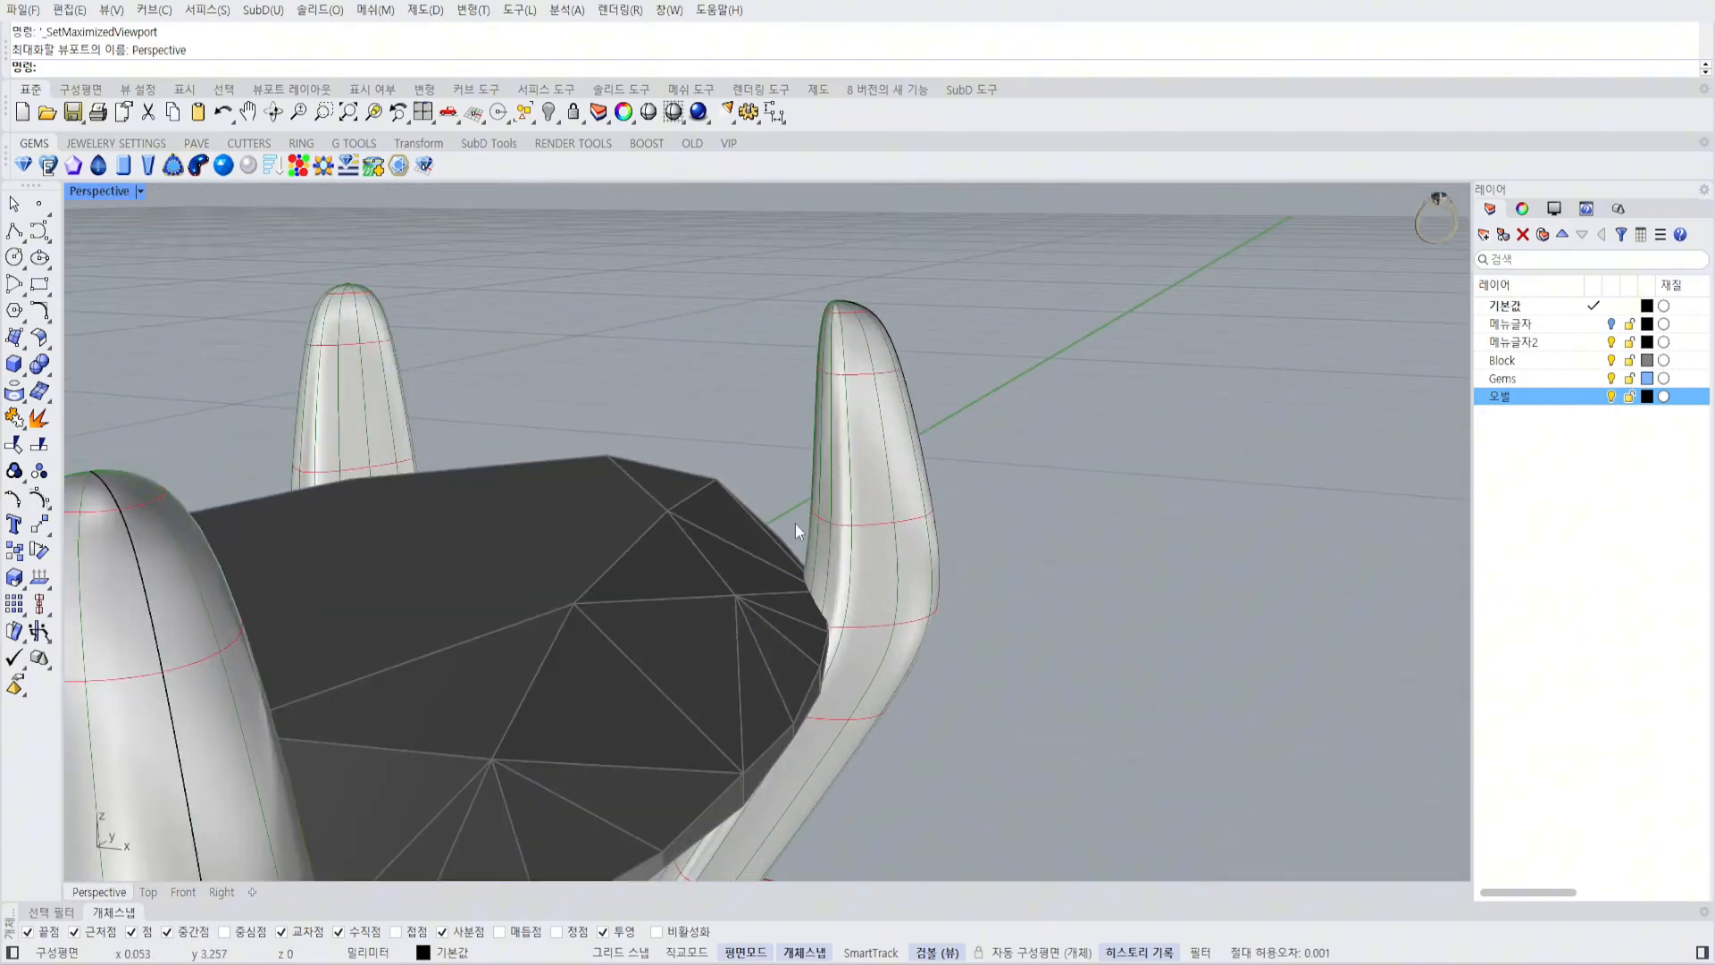
scroll(634, 526, "down", 3)
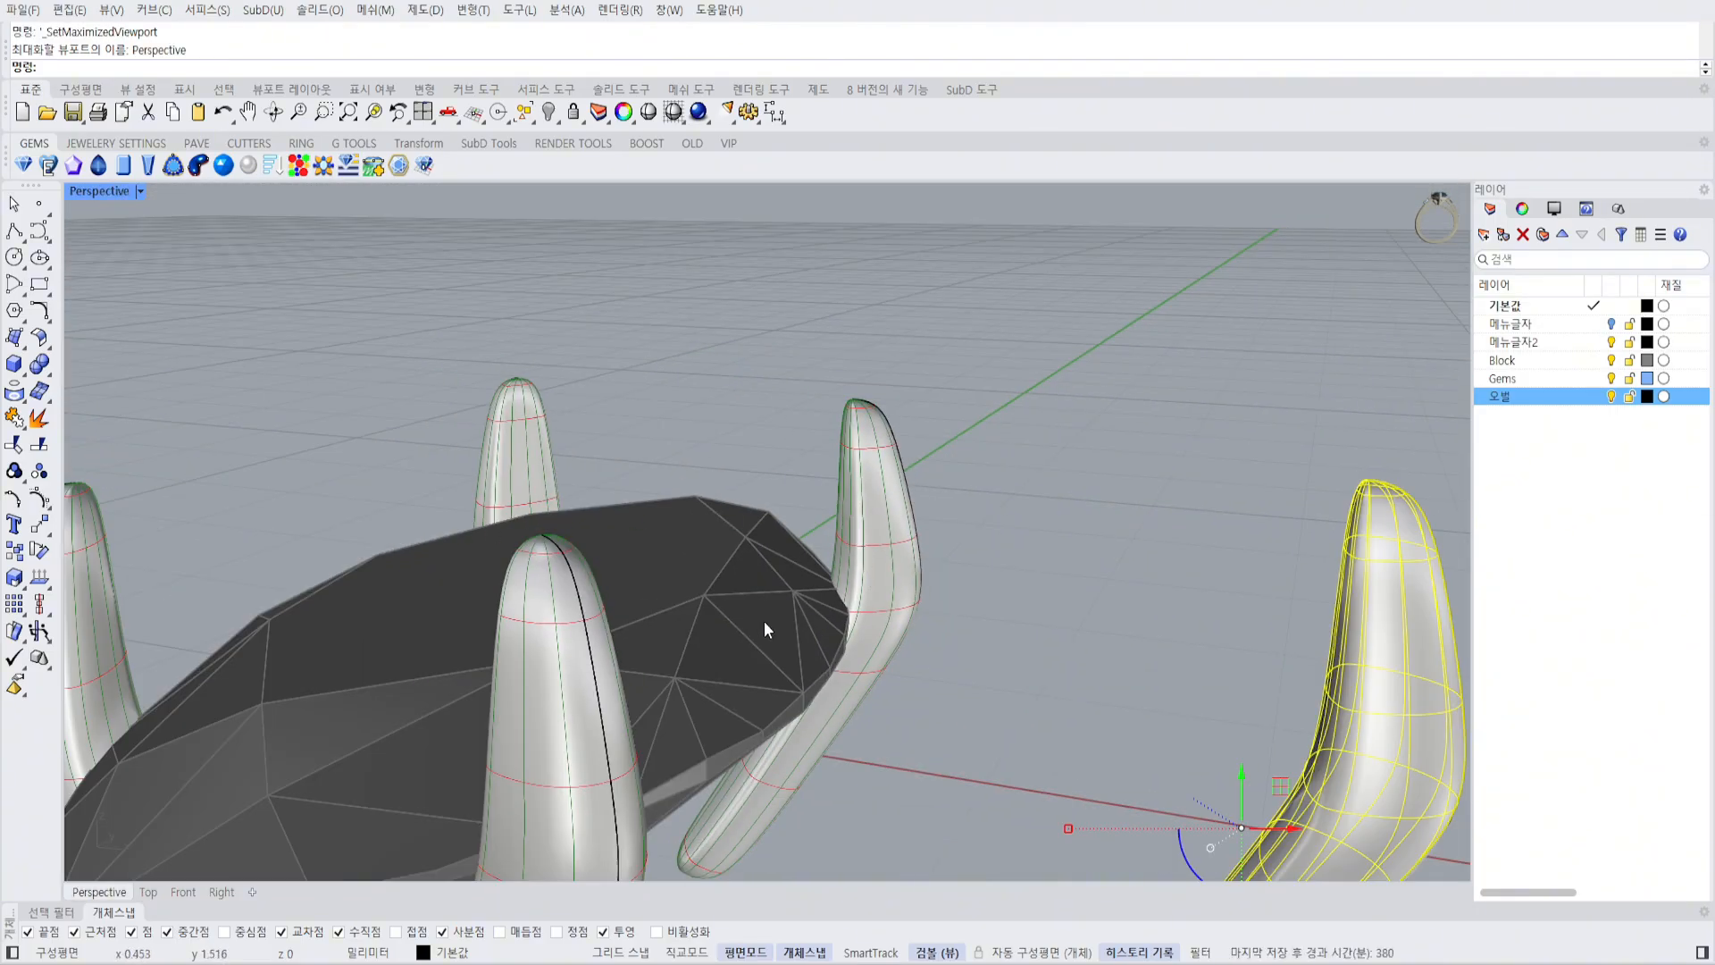
scroll(983, 534, "down", 3)
right_click_drag(982, 535, 882, 426)
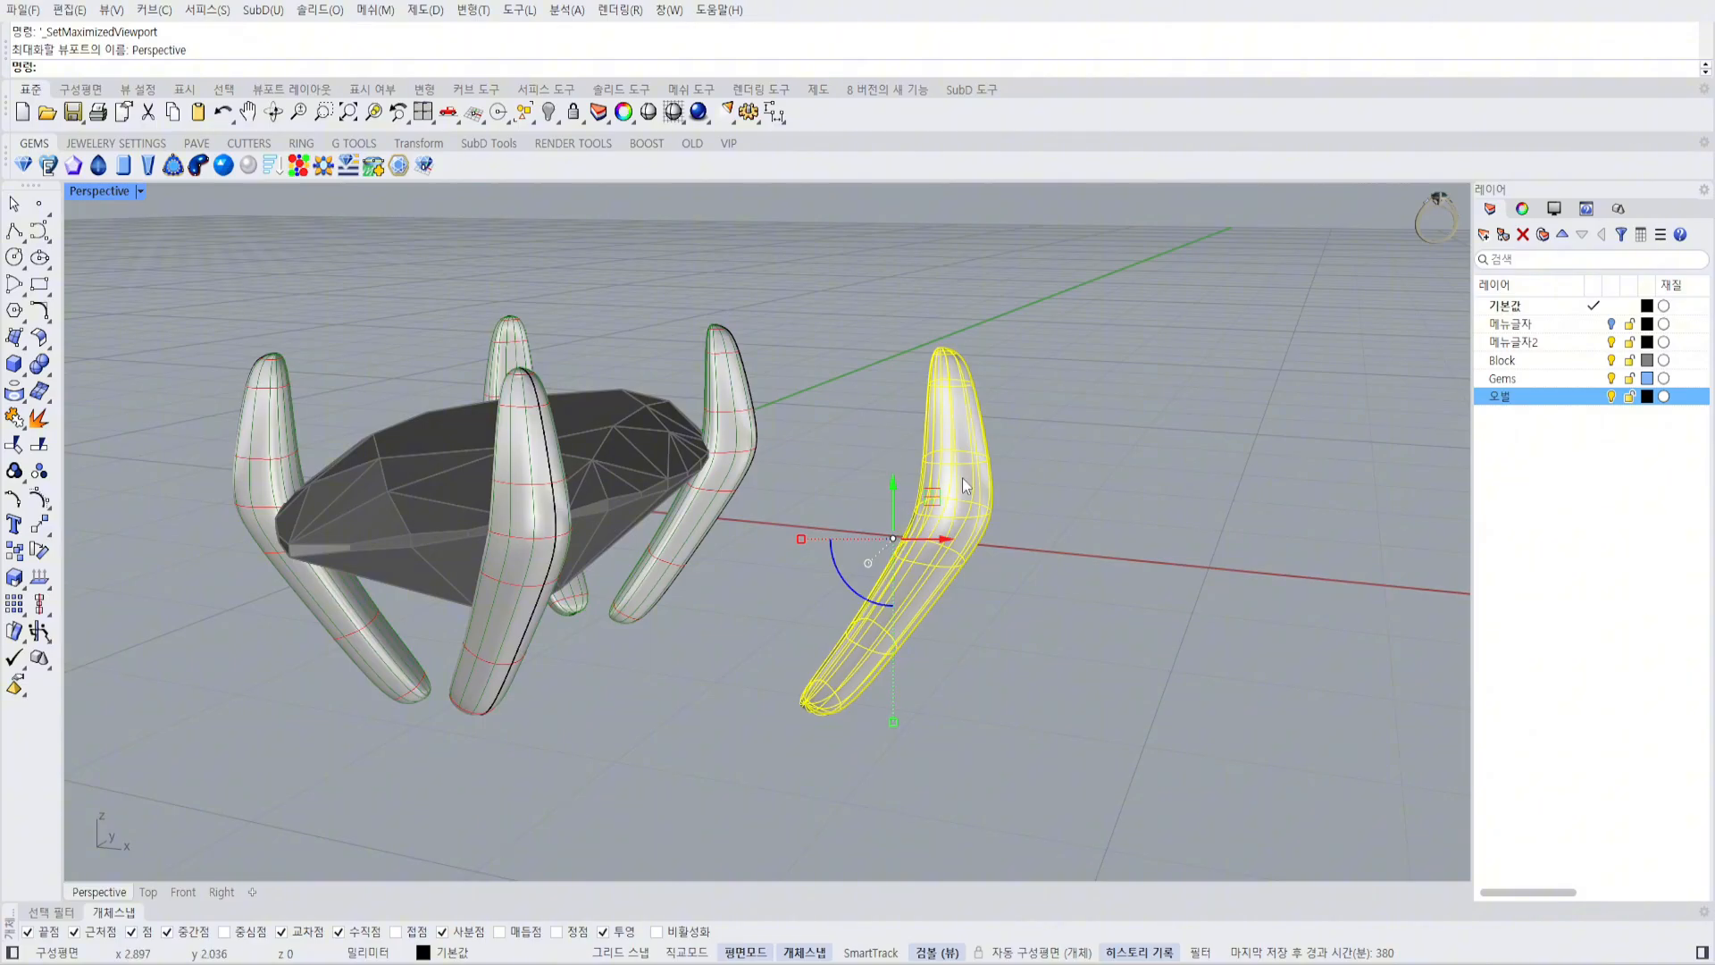
left_click(47, 667)
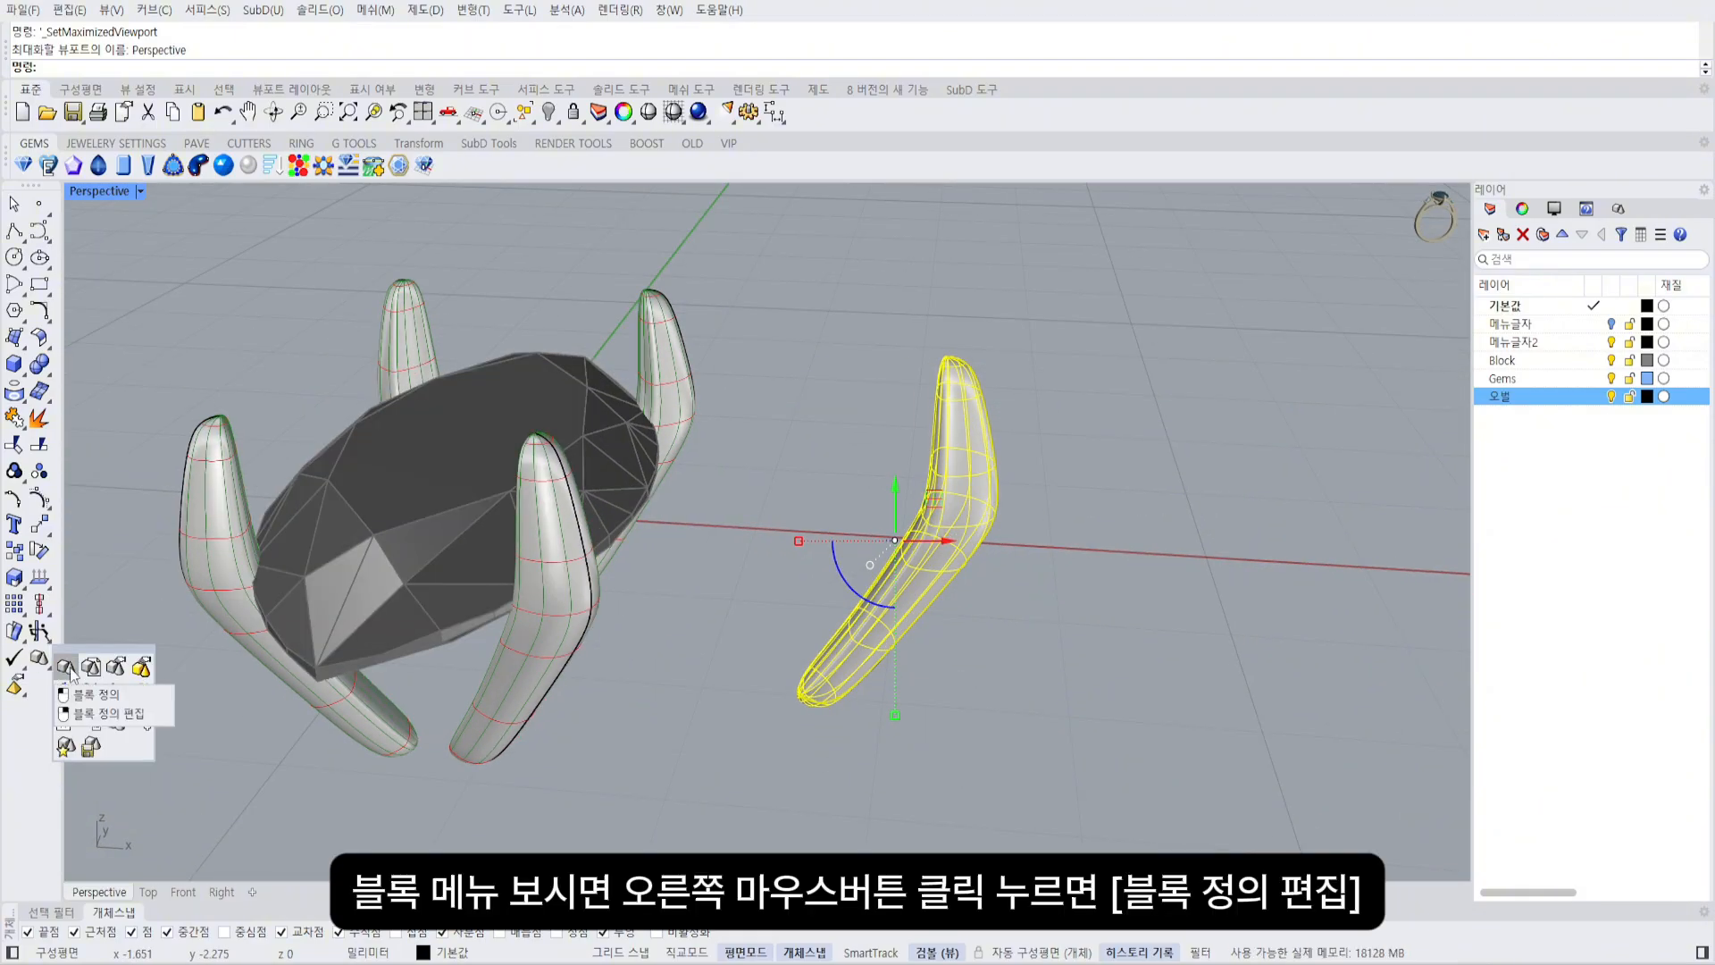
right_click(68, 668)
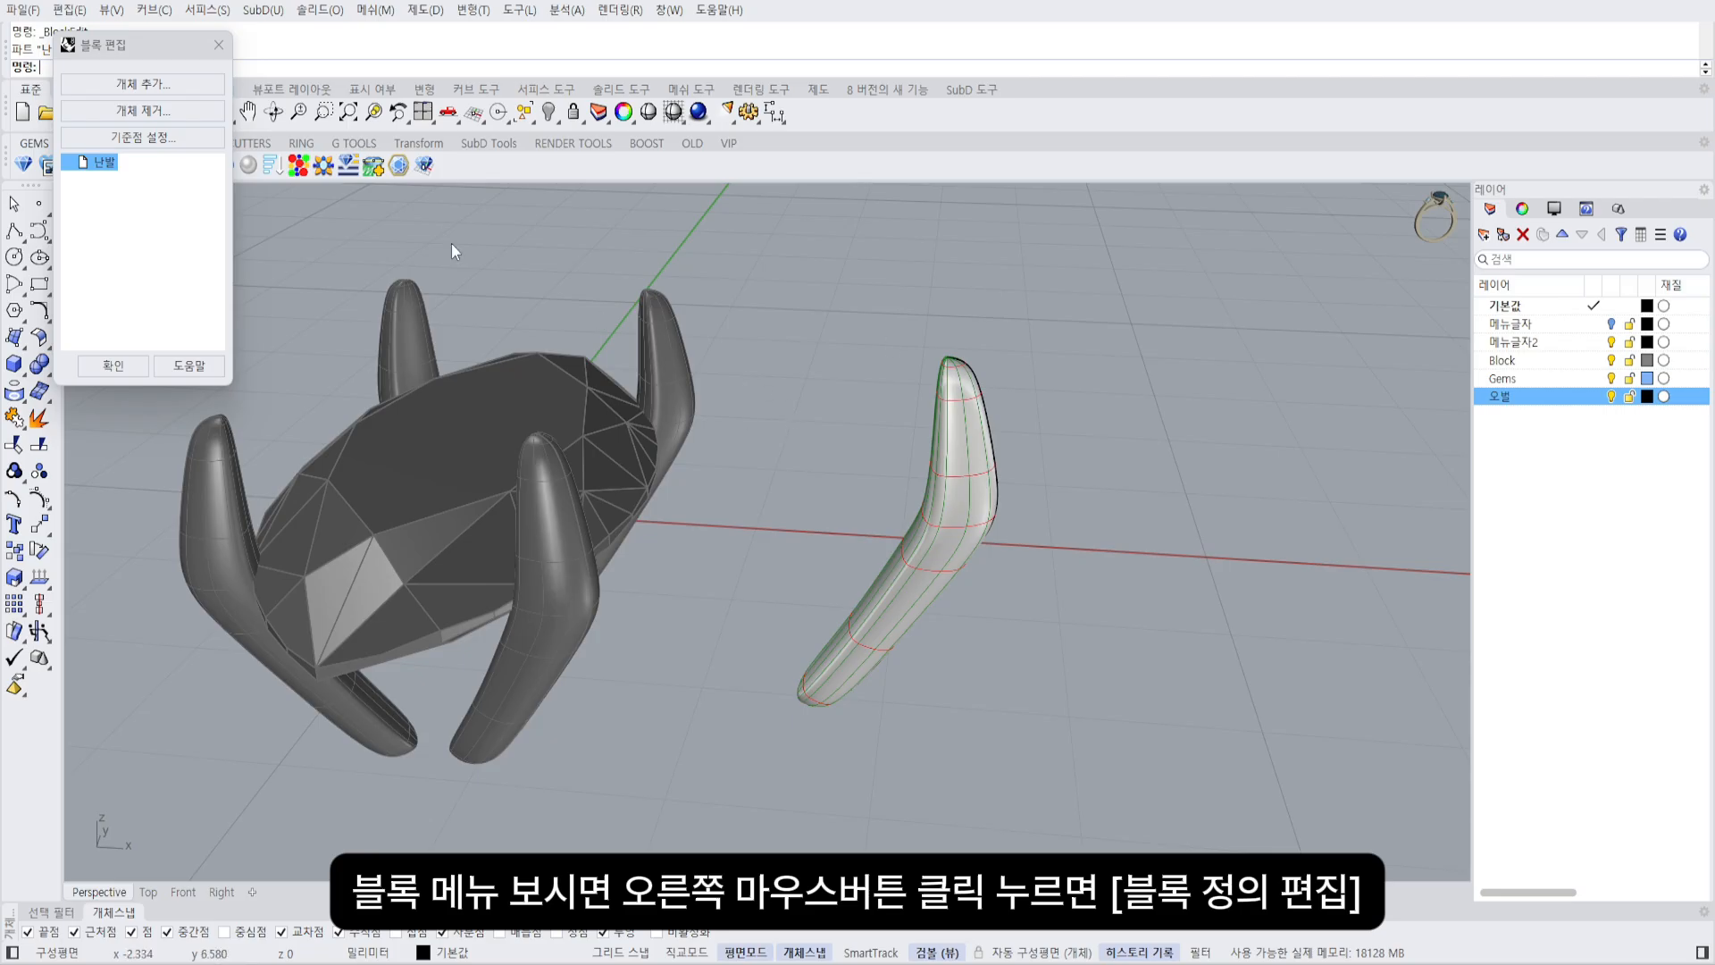
left_click_drag(154, 45, 593, 372)
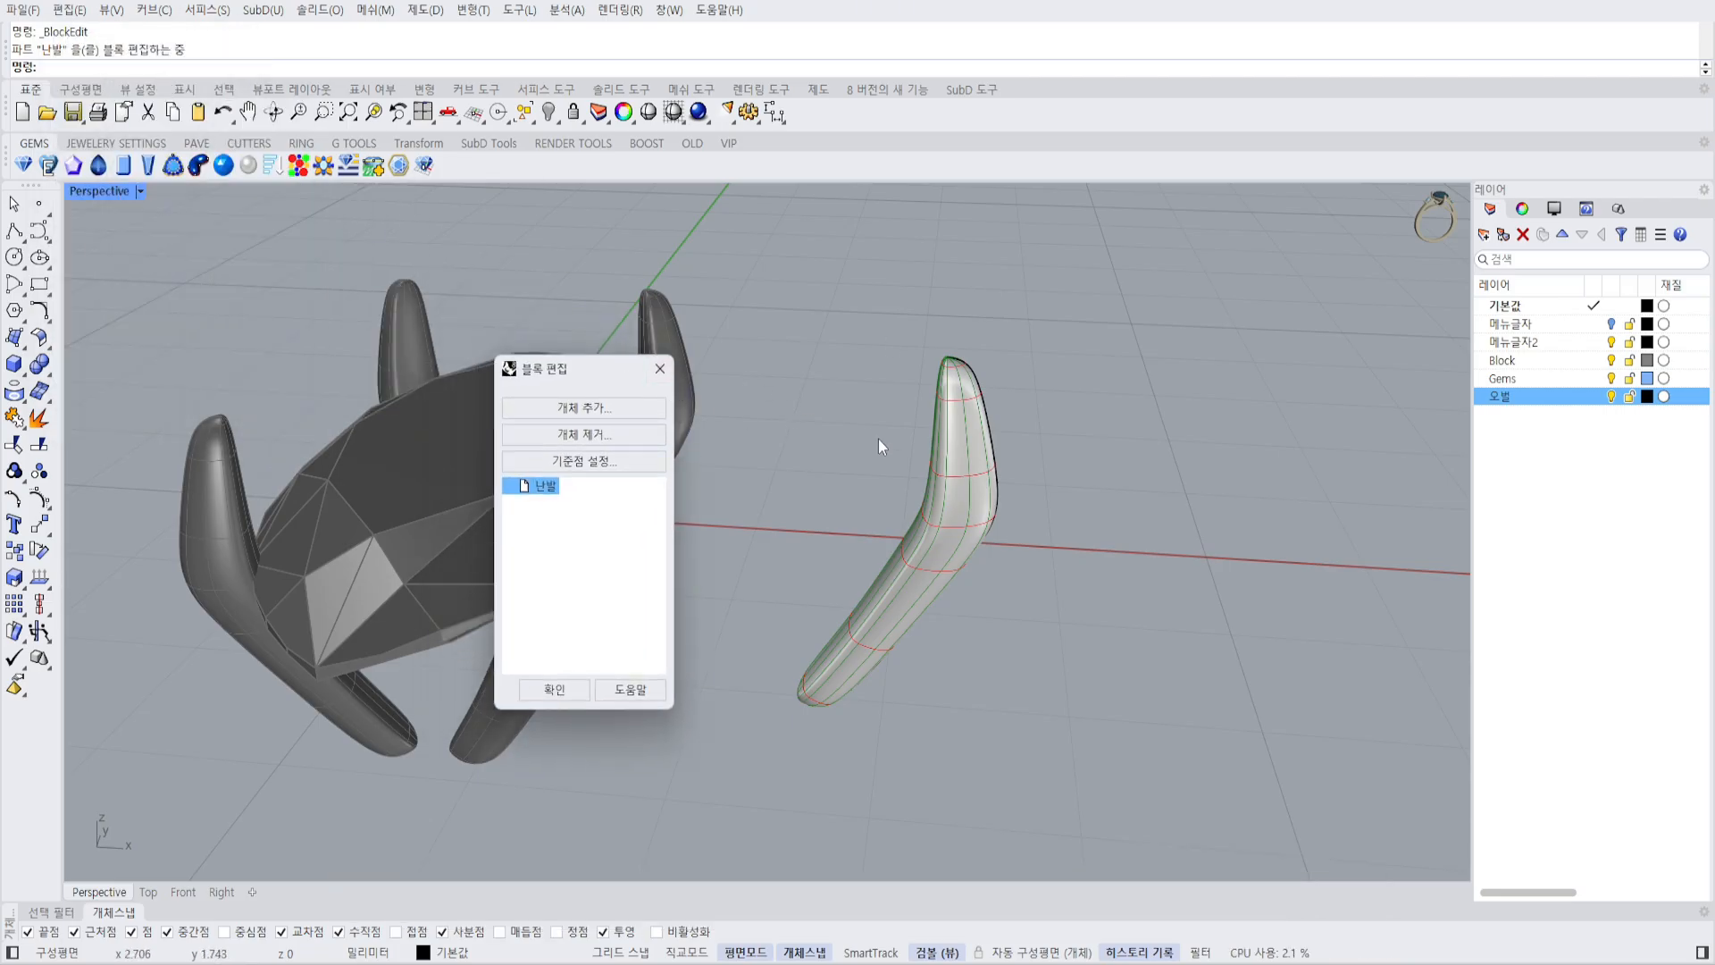
Turn on the control points of the prong inside the block and select the rows around its bend.
right_click_drag(877, 438, 743, 436)
left_click(964, 506)
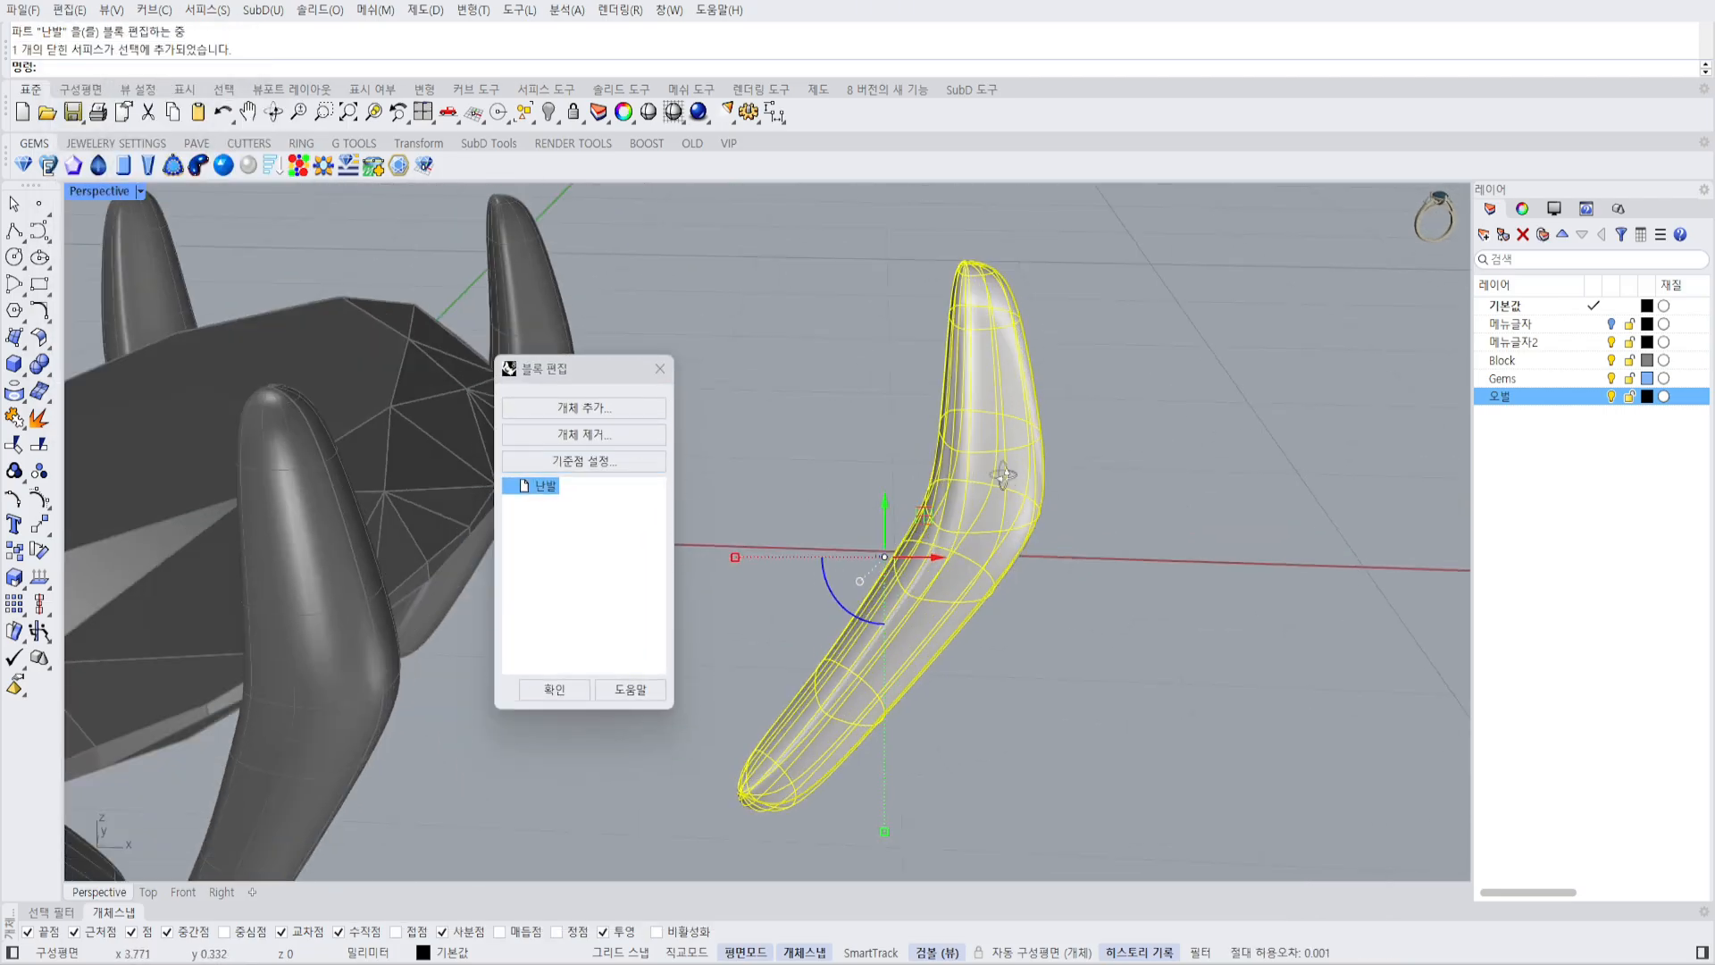
key("F10")
left_click_drag(857, 466, 1140, 614)
left_click(1139, 615)
right_click_drag(1140, 614, 1118, 474)
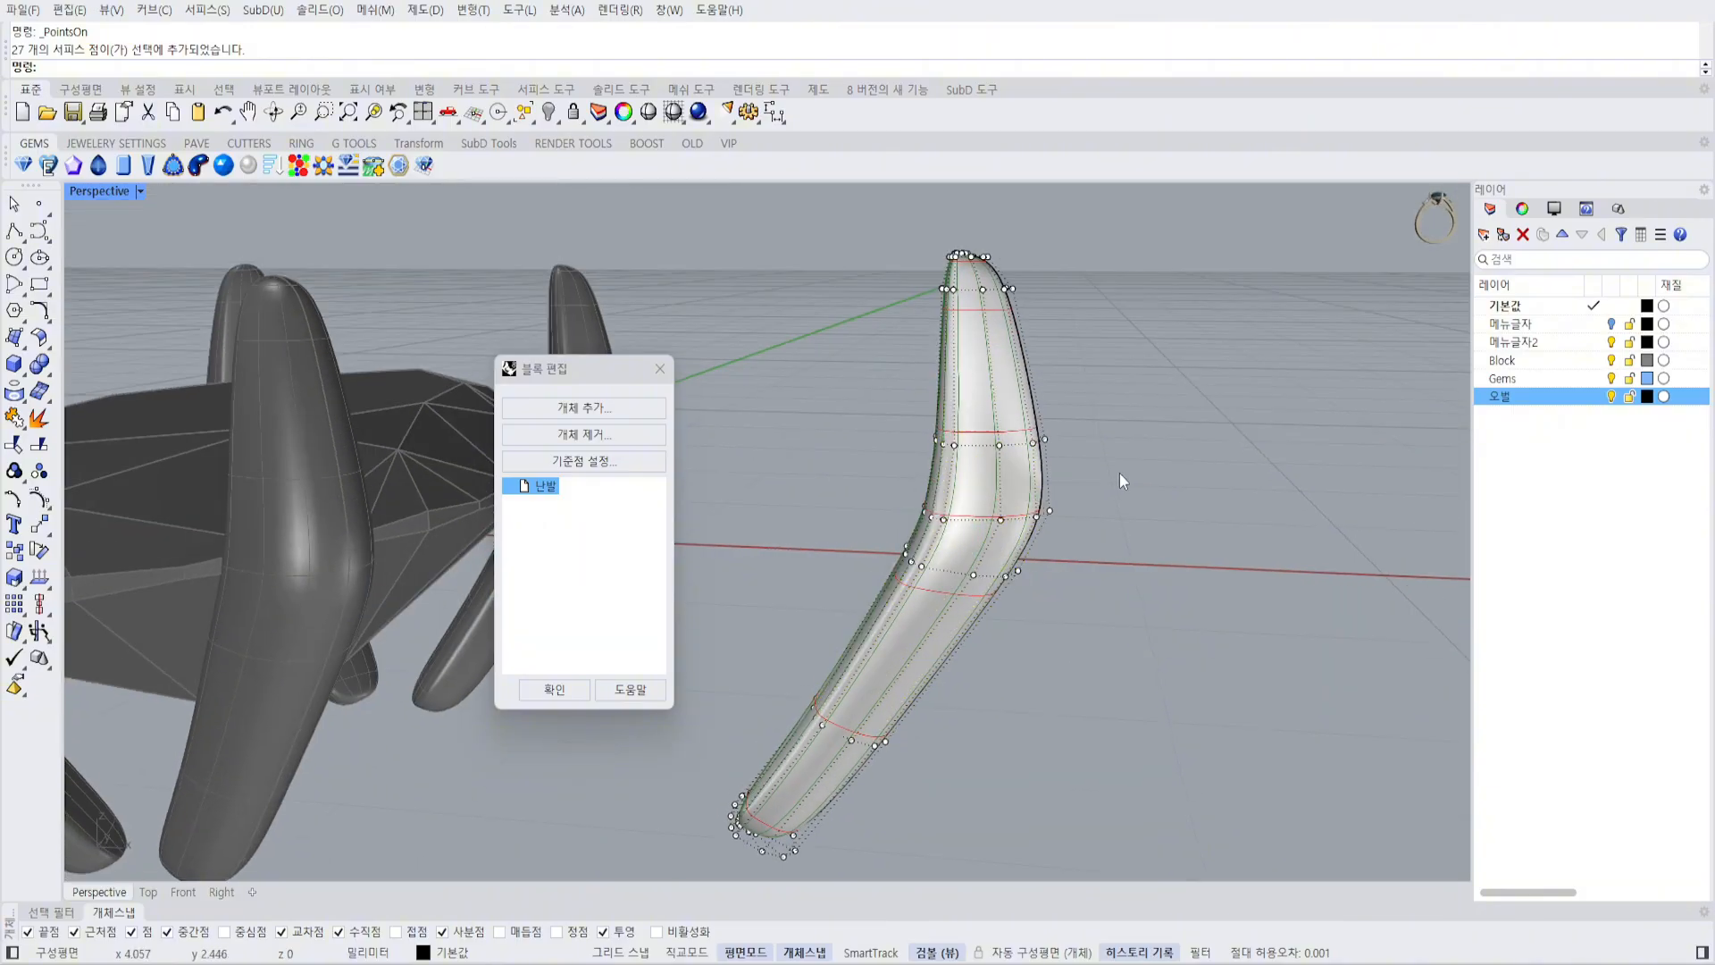
scroll(902, 478, "up", 2)
left_click_drag(803, 462, 1201, 607)
right_click_drag(1201, 608, 1083, 520)
Switch to the four-viewport layout, clear the block editing dialog from the prong, and frame the selected points.
key("ctrl+m")
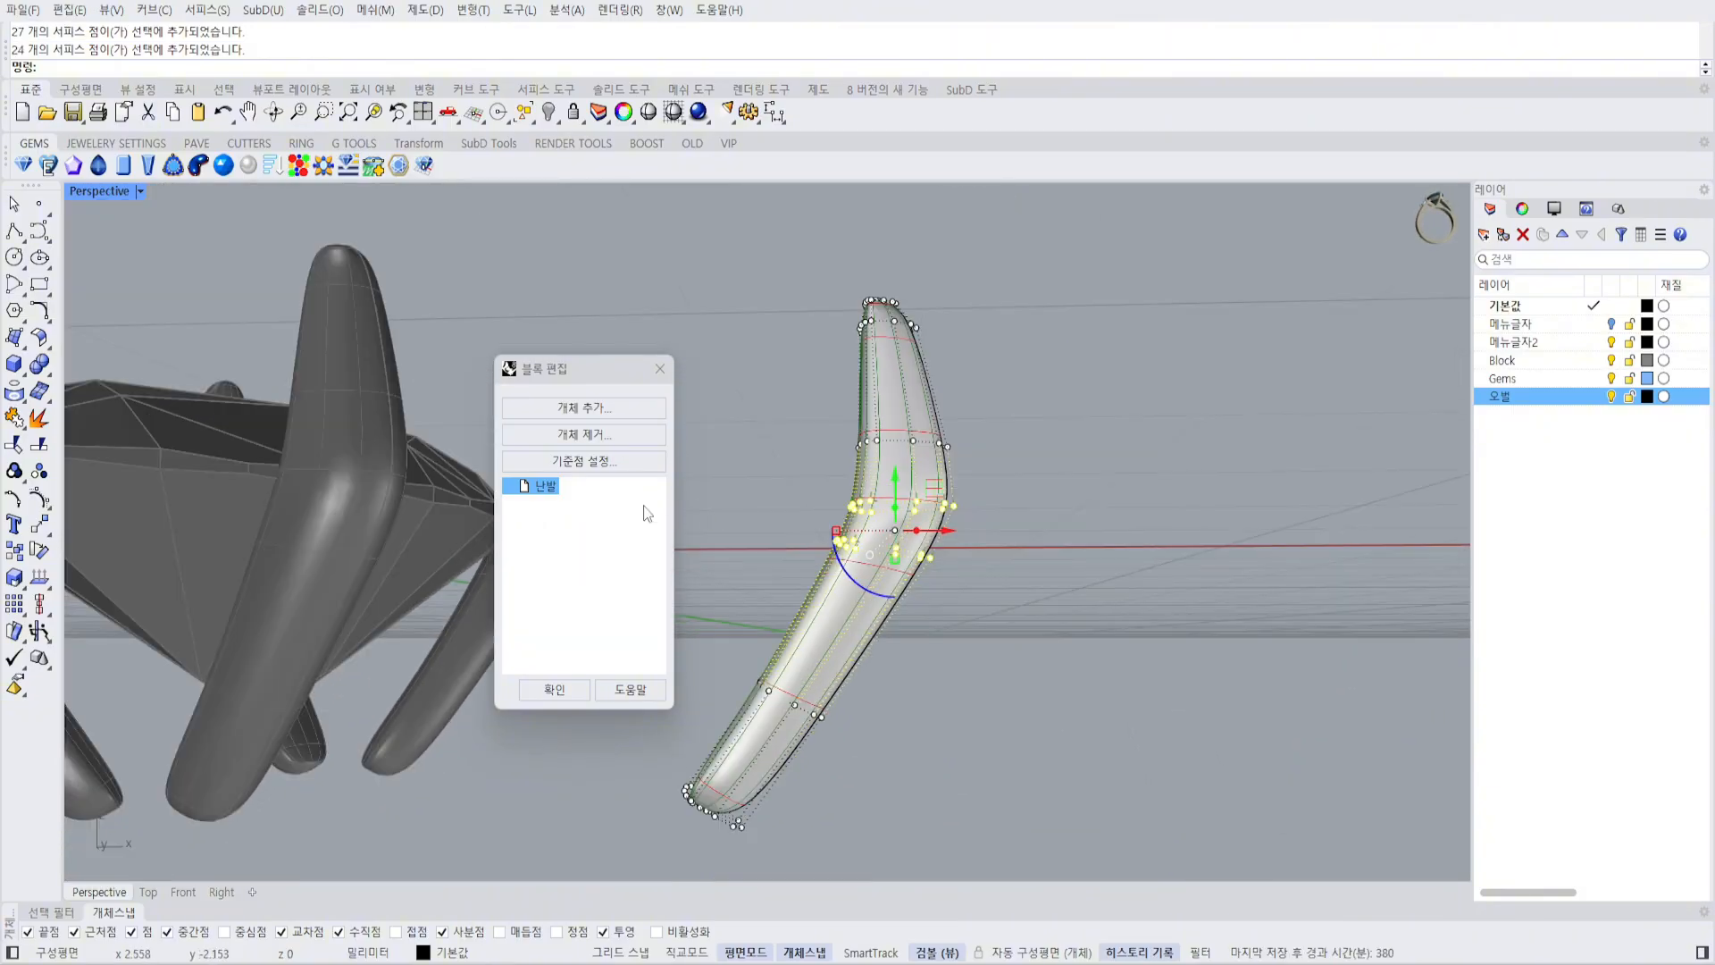
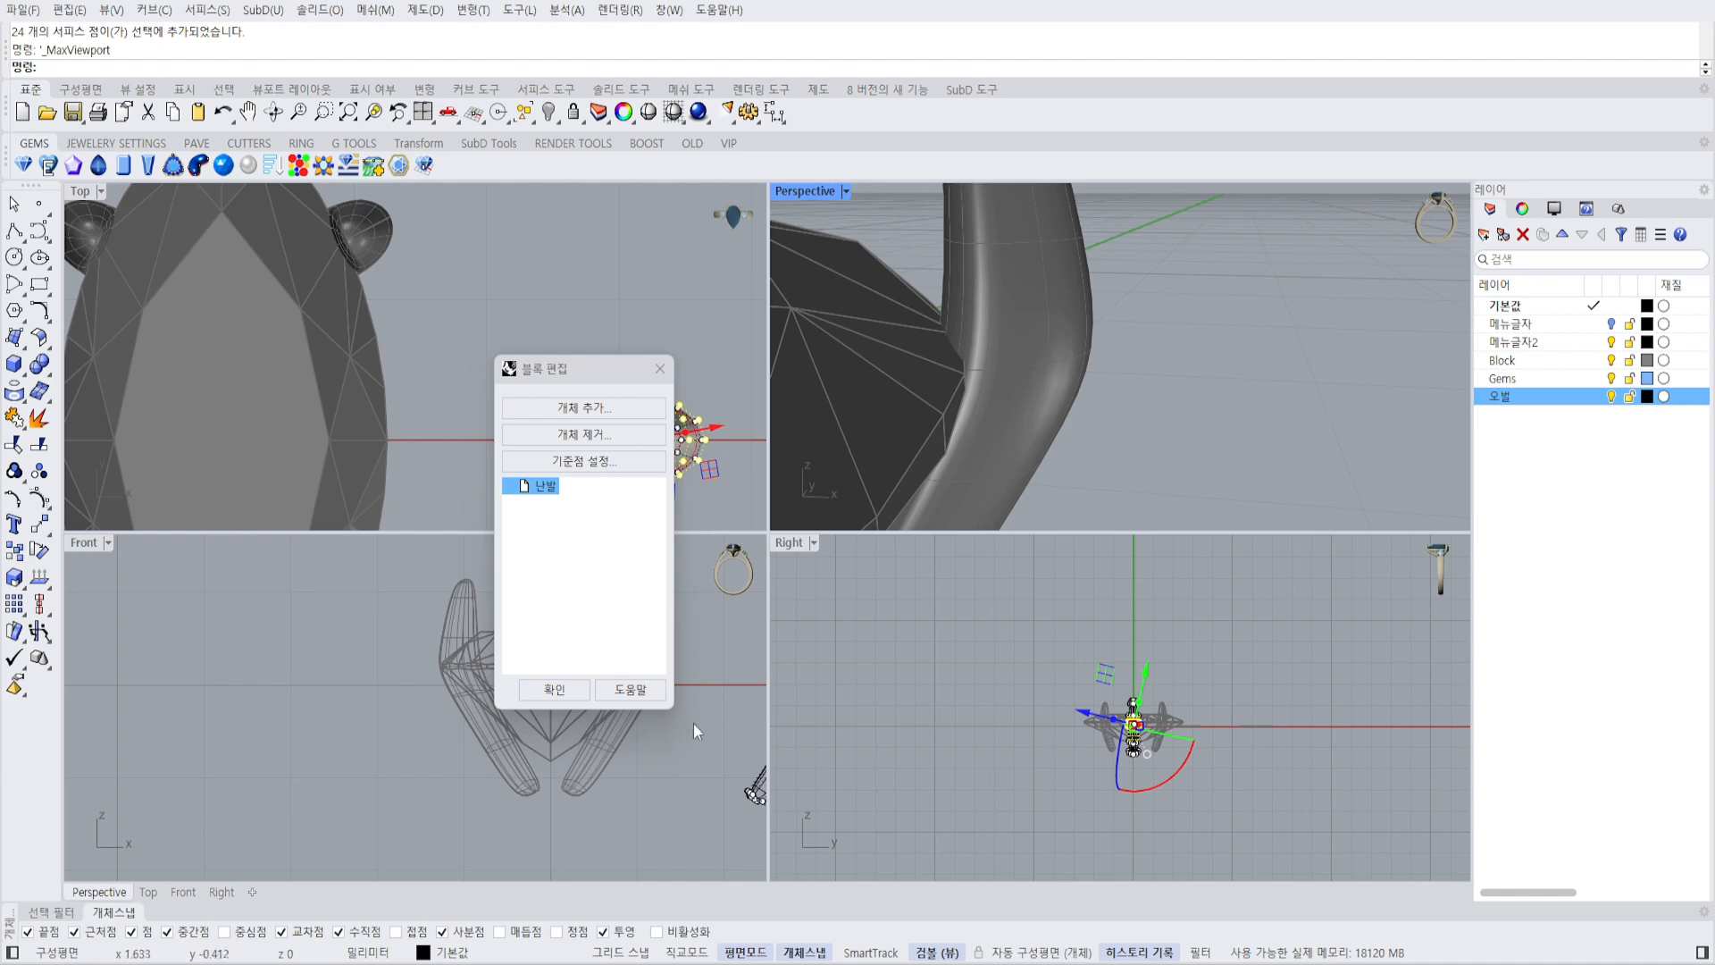
right_click_drag(694, 731, 757, 768)
left_click_drag(554, 368, 243, 479)
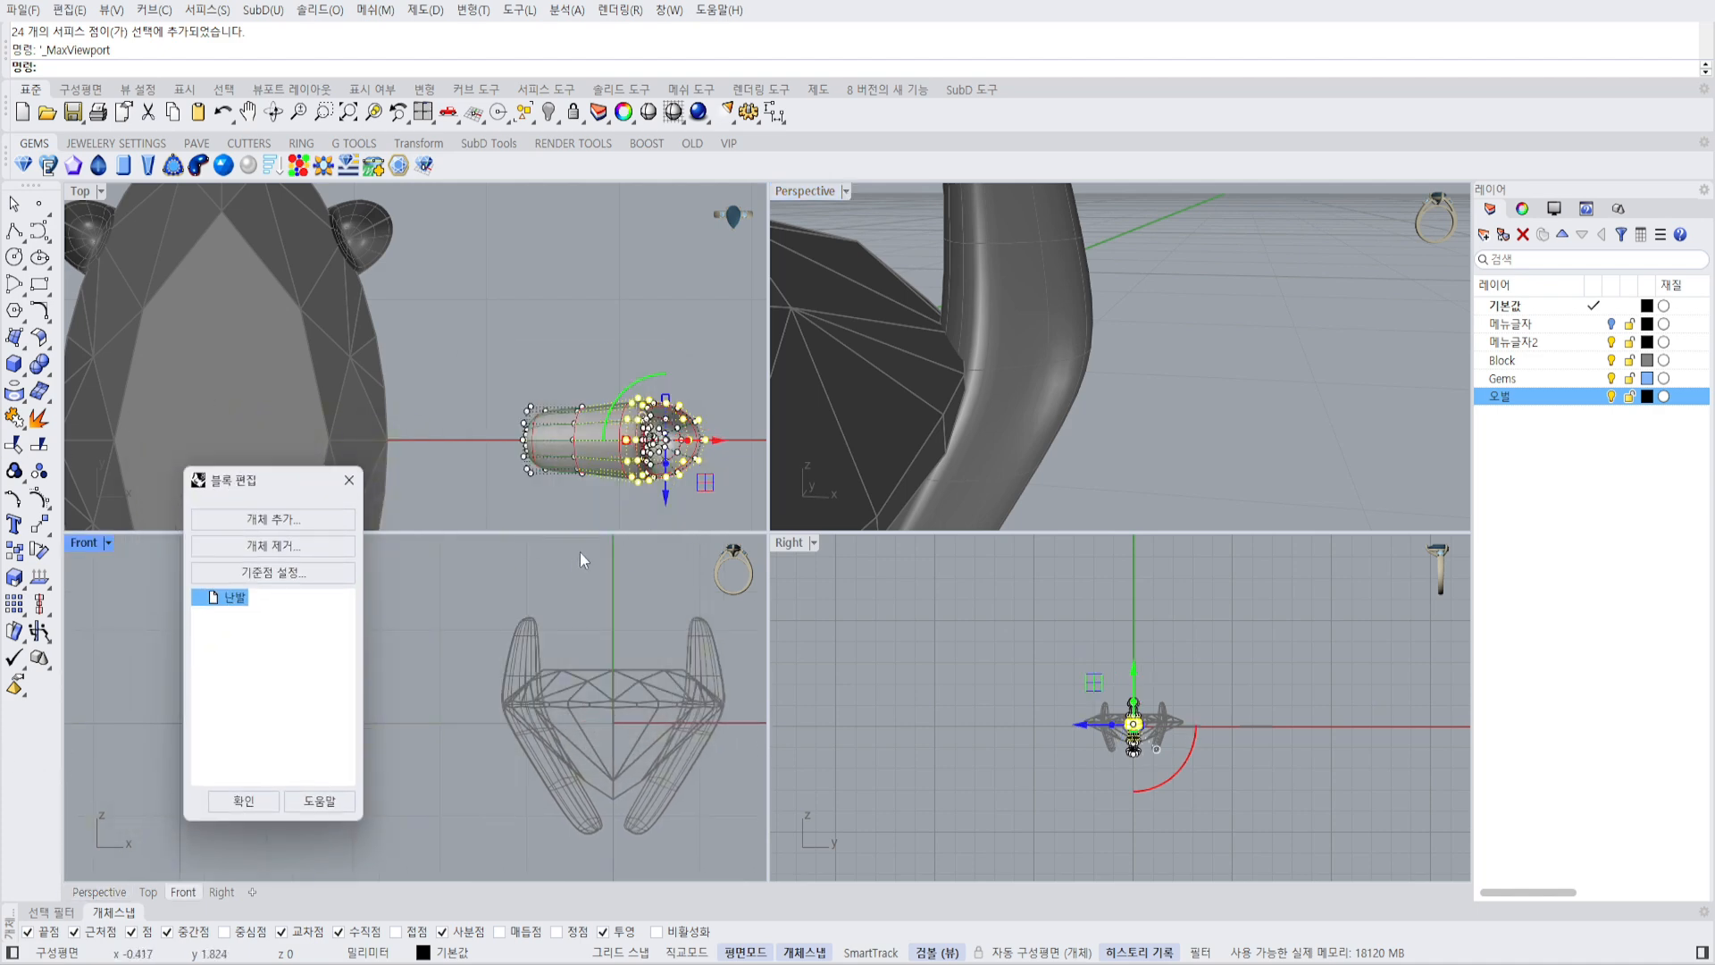
right_click_drag(636, 409, 543, 297)
scroll(1197, 732, "up", 16)
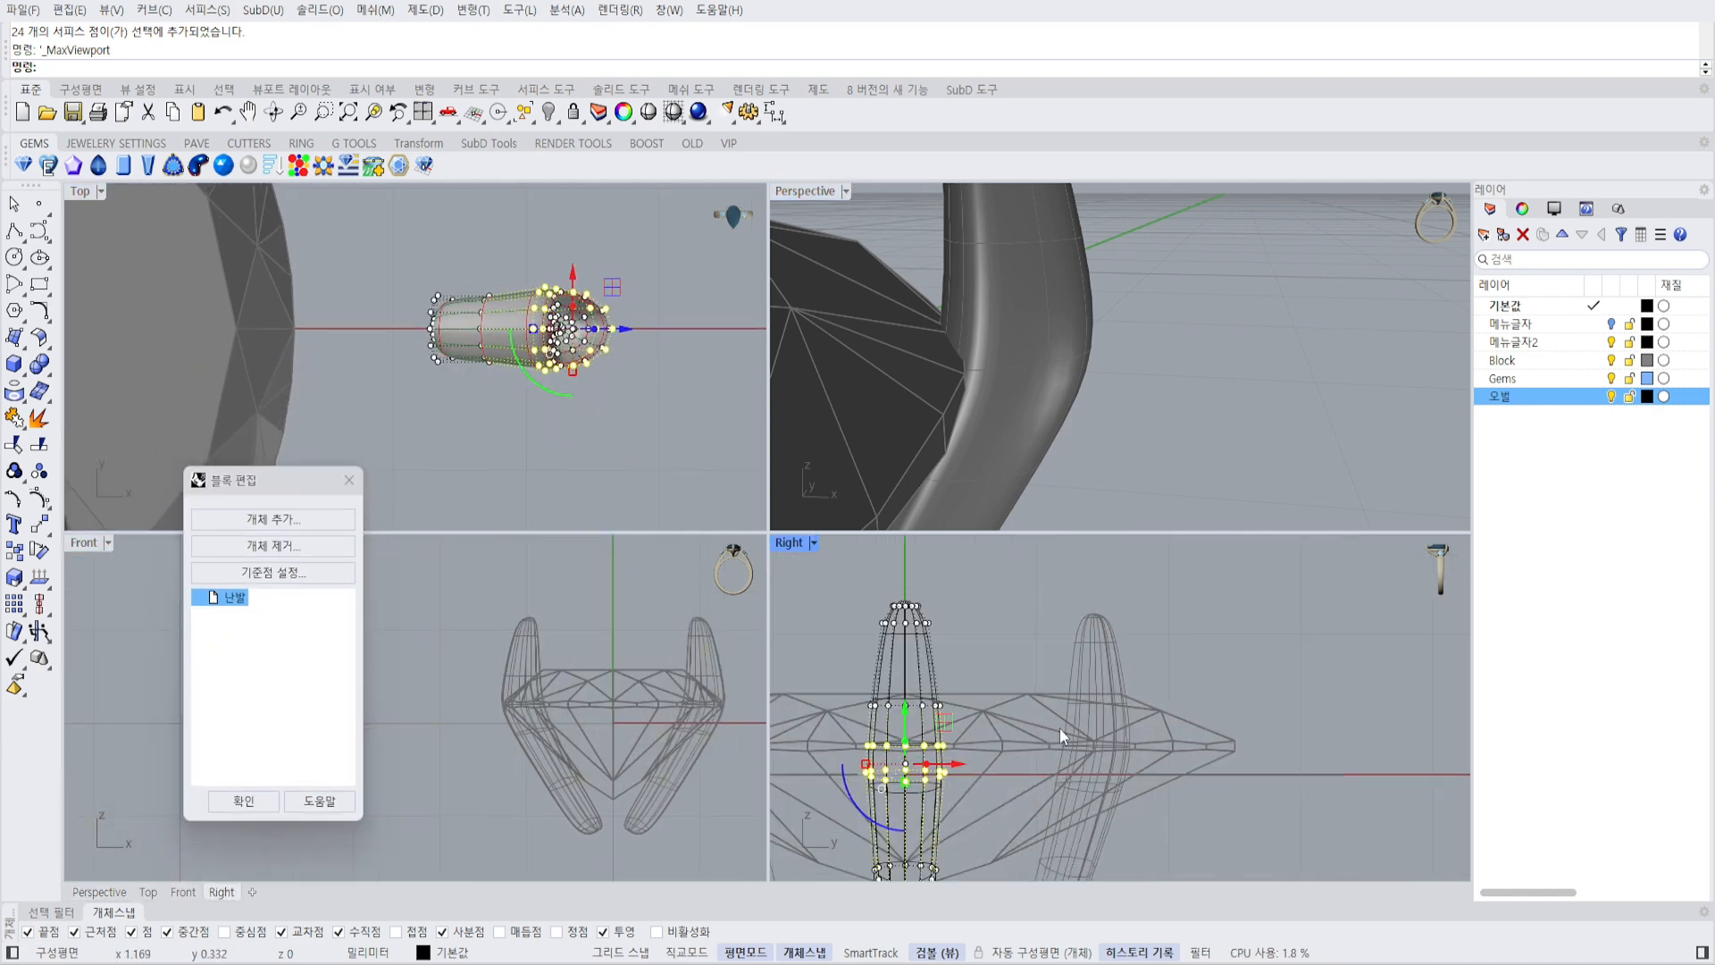
right_click_drag(981, 756, 1036, 577)
scroll(968, 641, "up", 6)
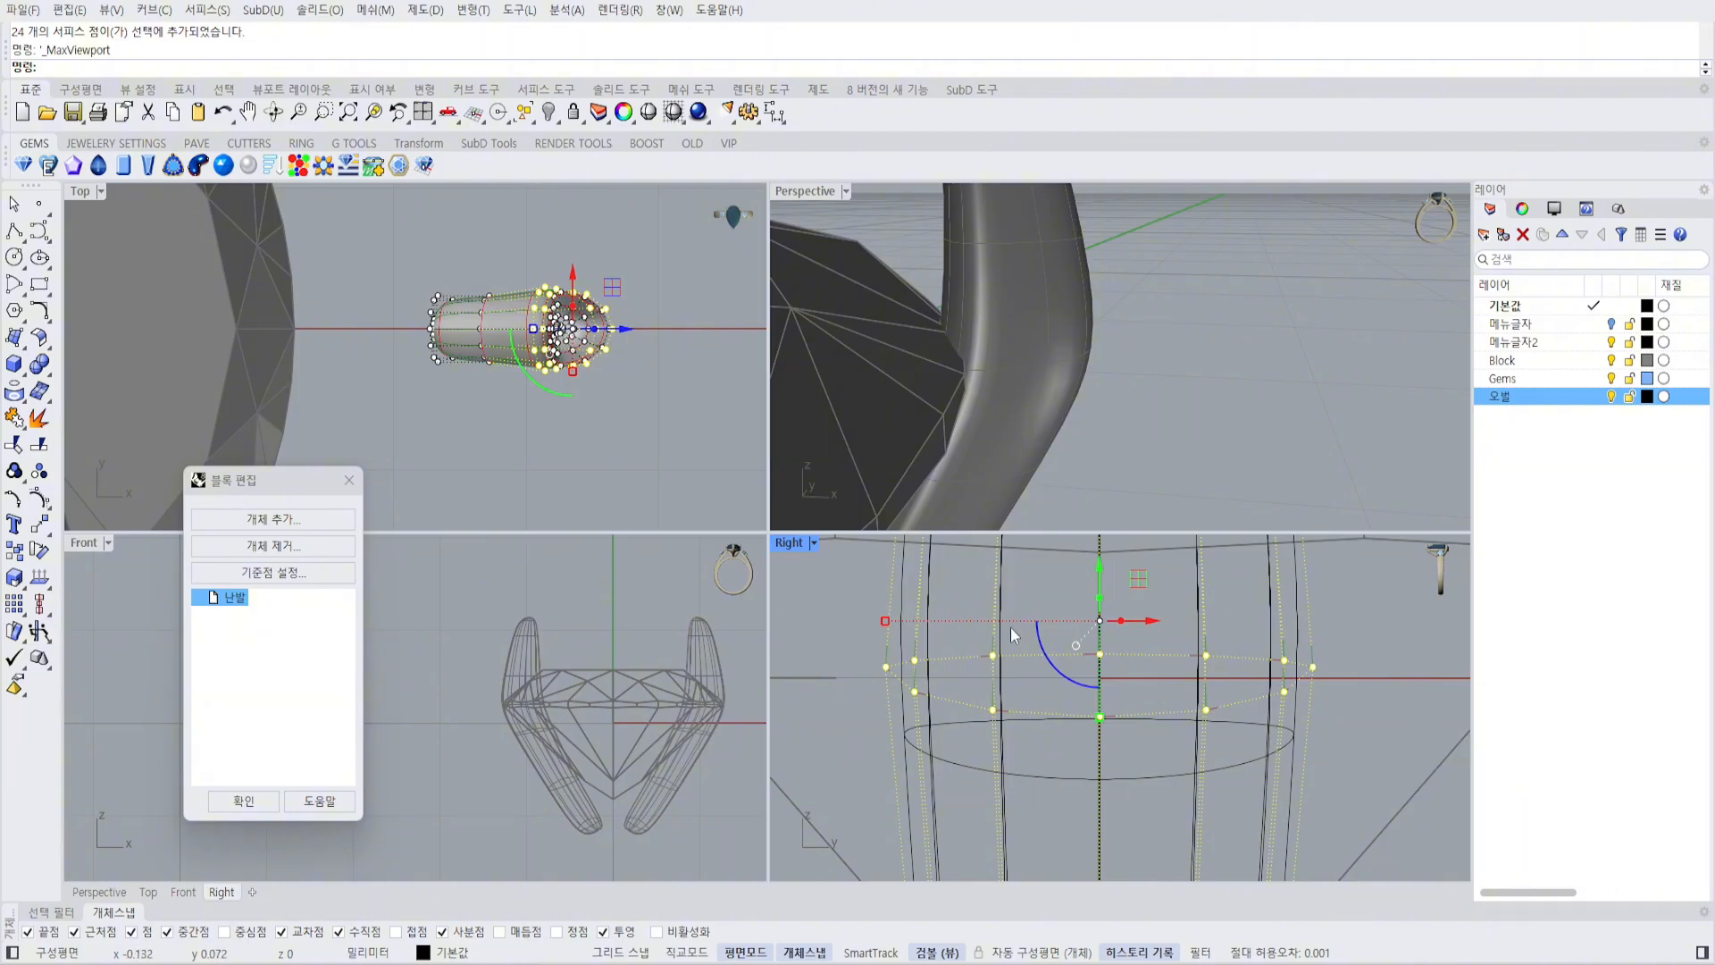
Scale the bend's selected control points inward along the X axis to thin the prong there.
scroll(537, 313, "up", 14)
left_click_drag(535, 399, 554, 400)
scroll(755, 399, "down", 2)
scroll(866, 398, "down", 1)
scroll(1140, 378, "down", 10)
scroll(1268, 384, "up", 13)
right_click_drag(1268, 384, 1036, 407, "shift")
scroll(1031, 425, "up", 5)
left_click_drag(958, 434, 995, 436)
scroll(1000, 435, "down", 7)
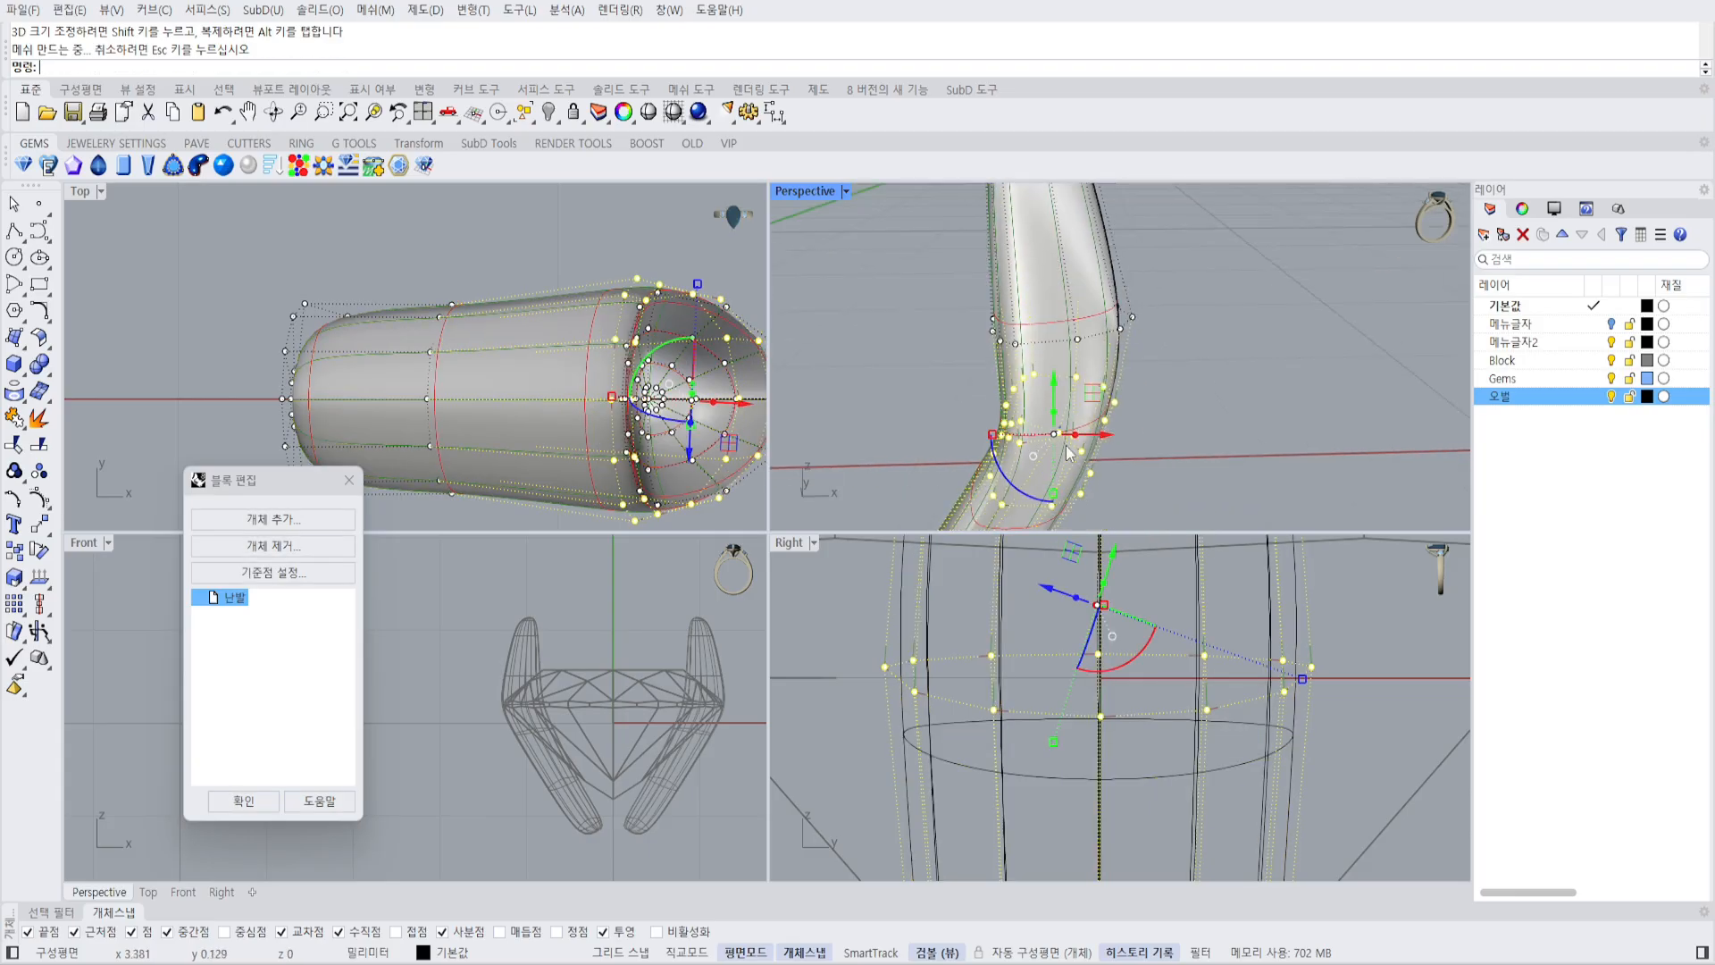
Scale the bend's control points narrower across the prong's width in the Right view and deselect them.
scroll(1108, 607, "down", 8)
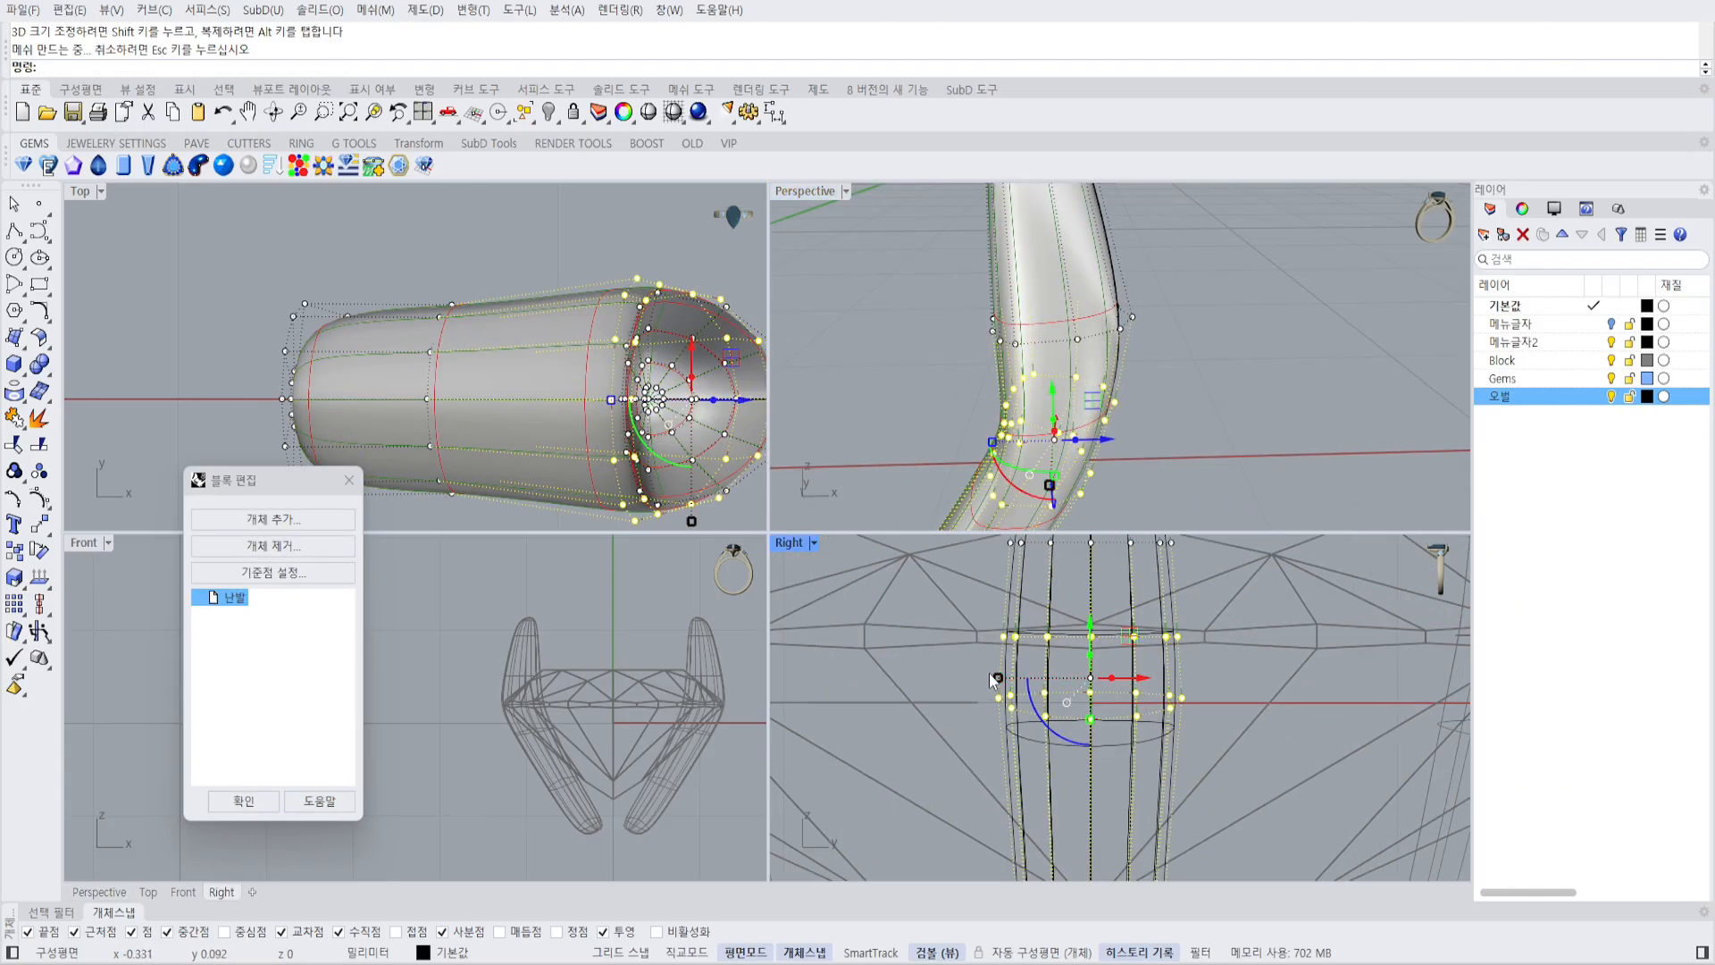
left_click(1026, 684)
left_click(1154, 395)
right_click_drag(1154, 395, 1027, 368)
scroll(1171, 367, "down", 5)
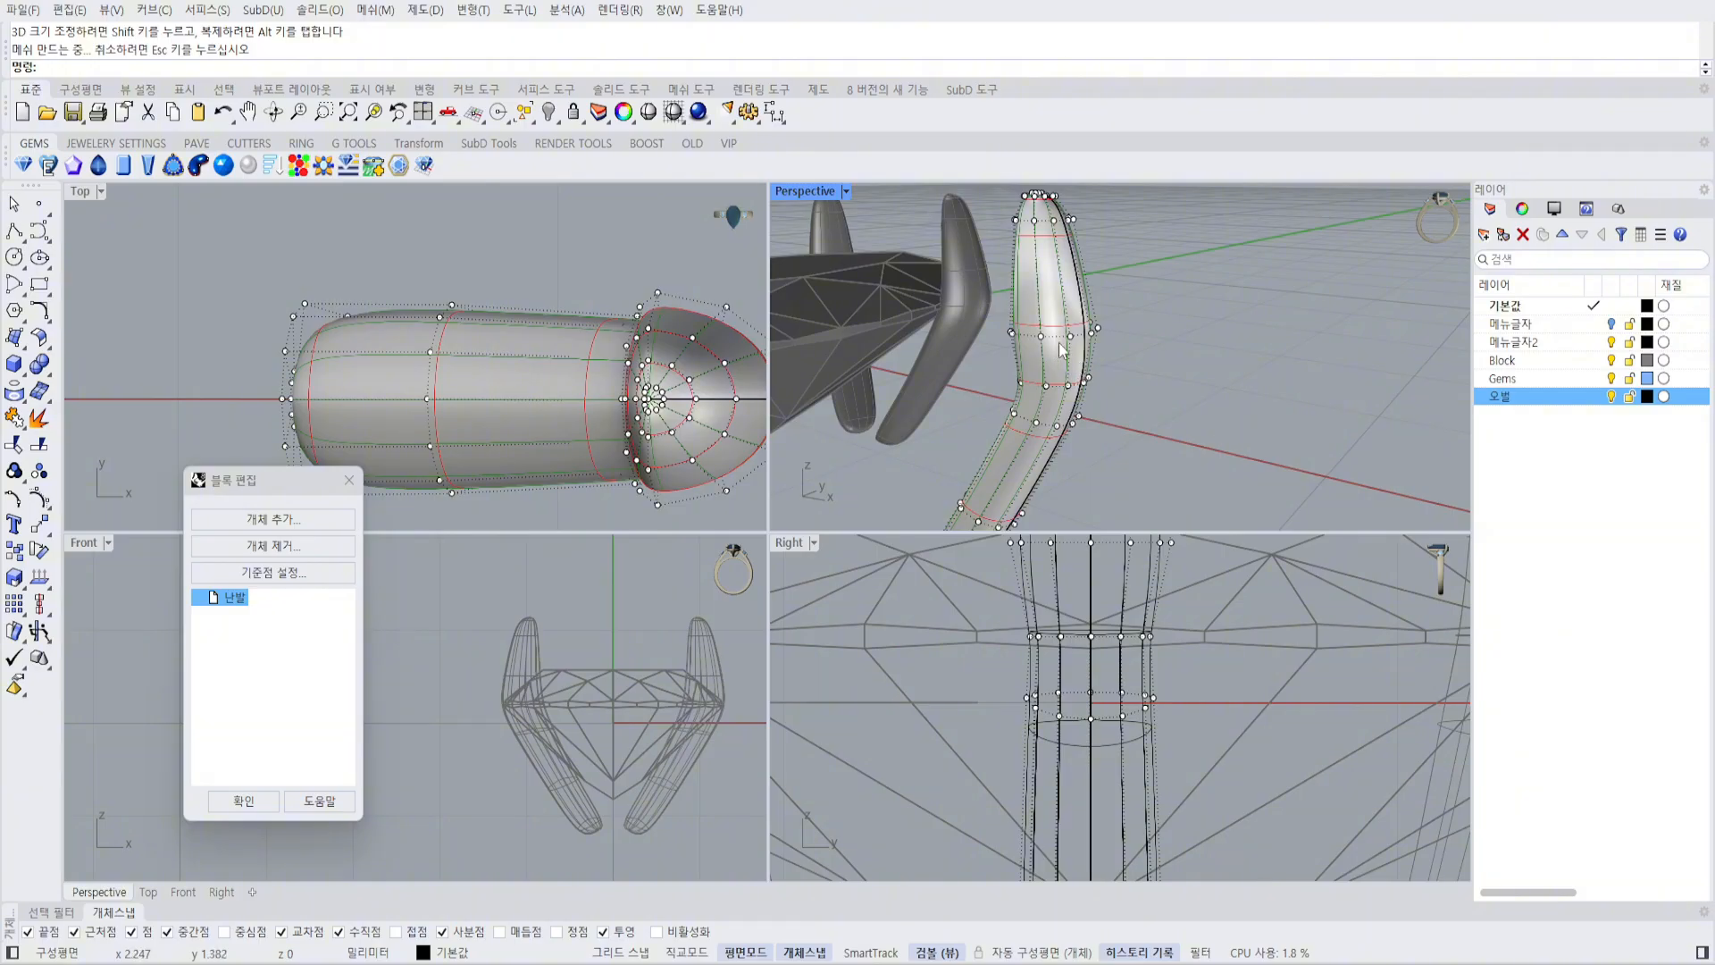
Accept the 난발 block edit and inspect the prongs around the gem in perspective.
left_click(260, 801)
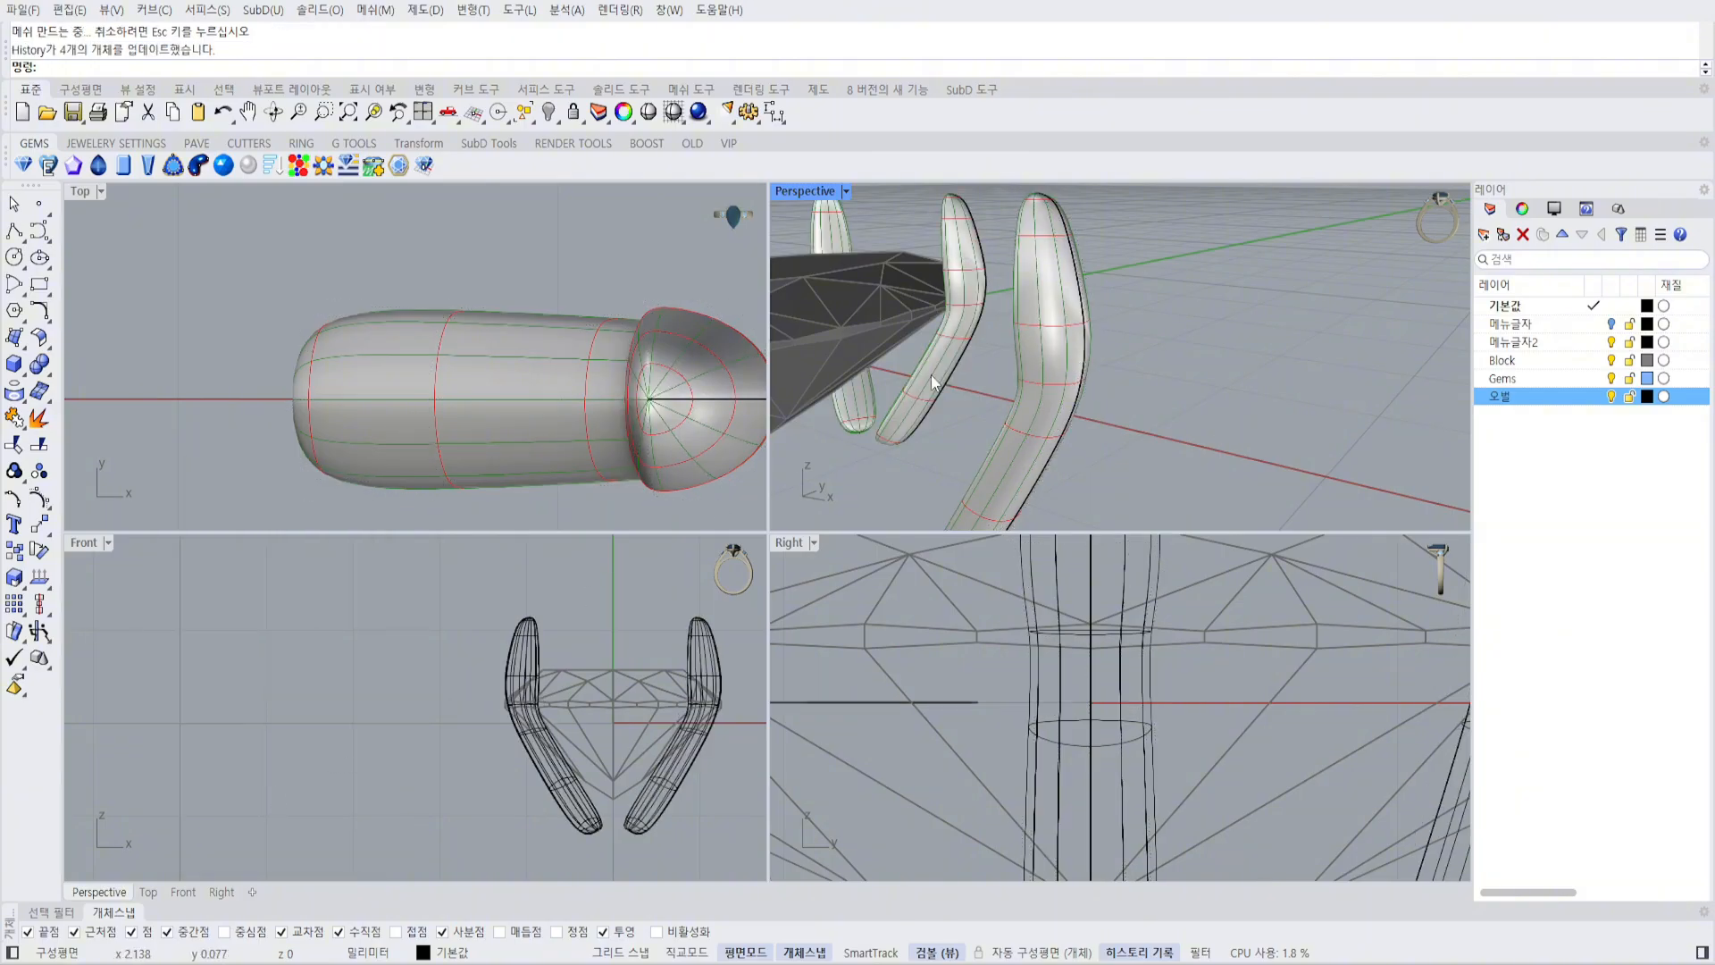
right_click_drag(931, 373, 1000, 302)
scroll(881, 323, "down", 5)
scroll(1064, 317, "up", 5)
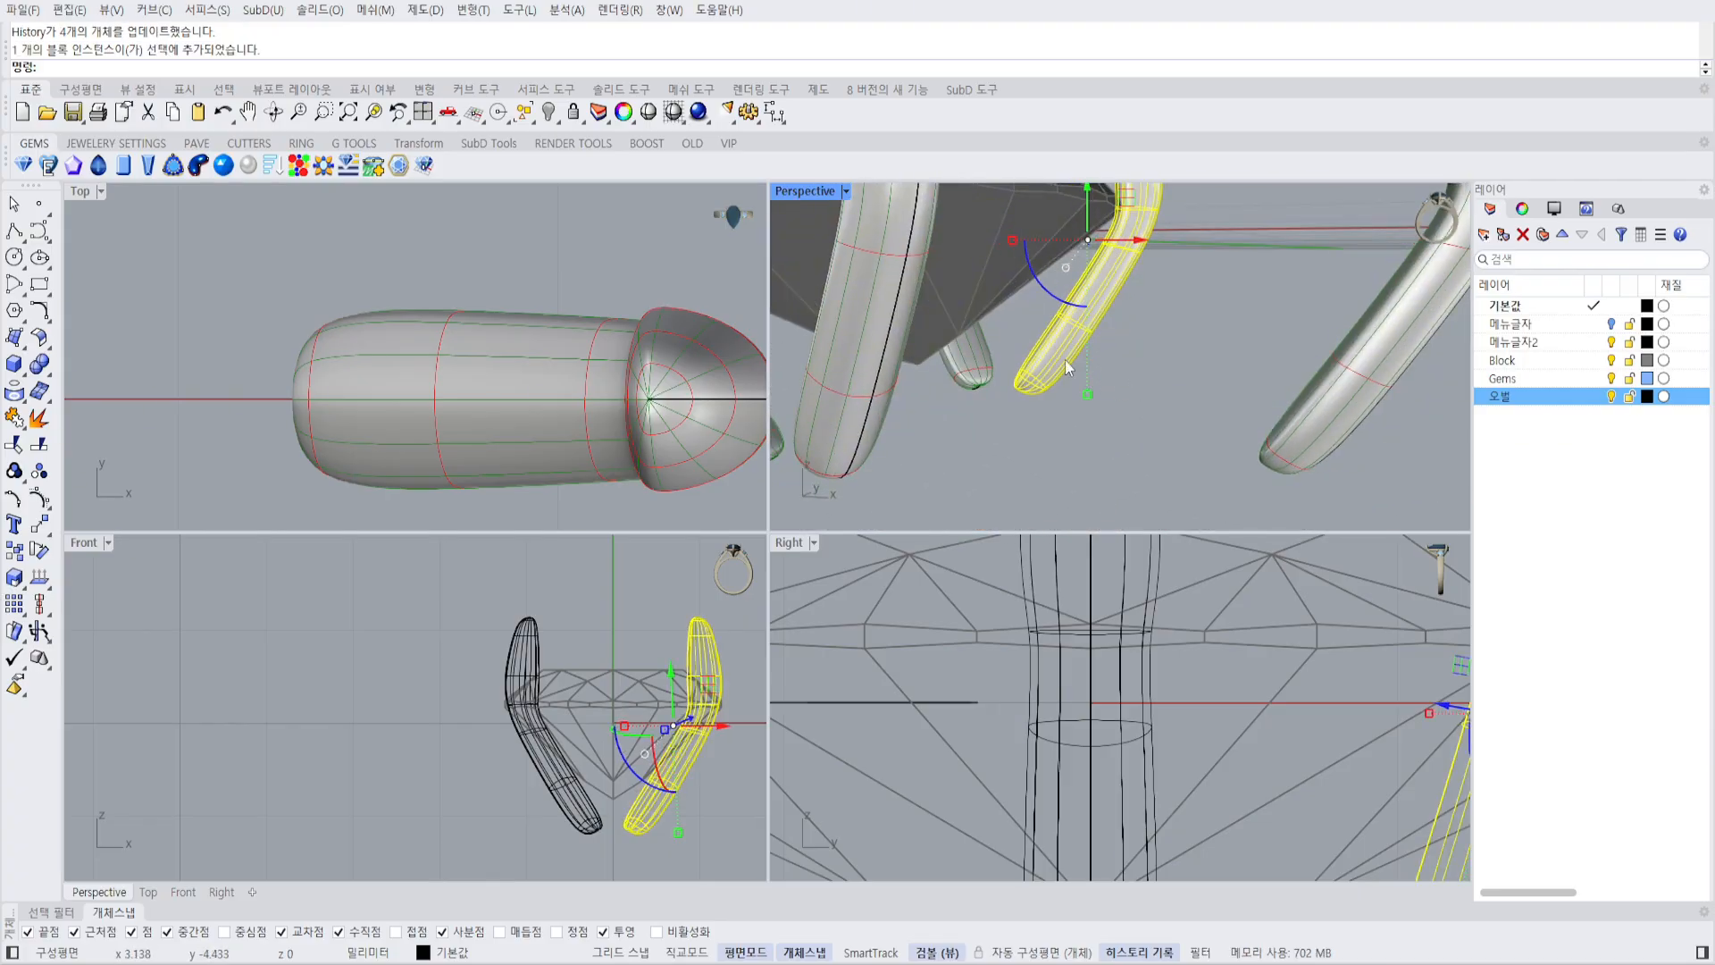
Reopen the block definition of the unrotated prong on the X axis for editing.
left_click(1295, 404)
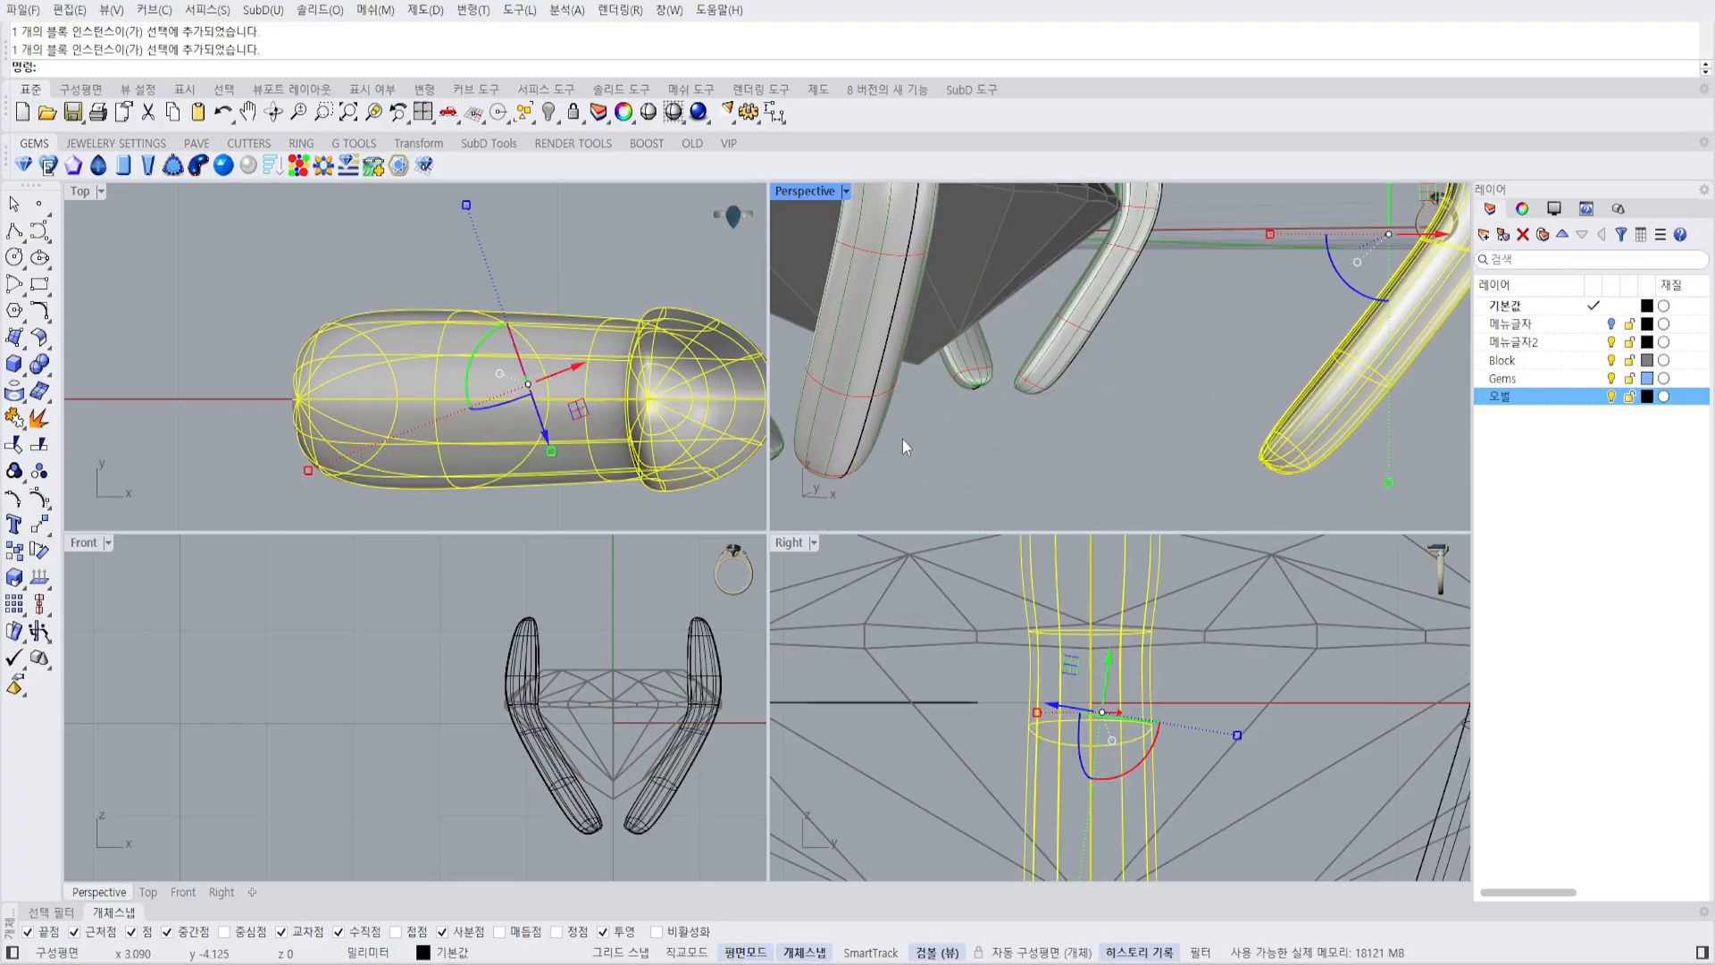
left_click(48, 669)
left_click(96, 670)
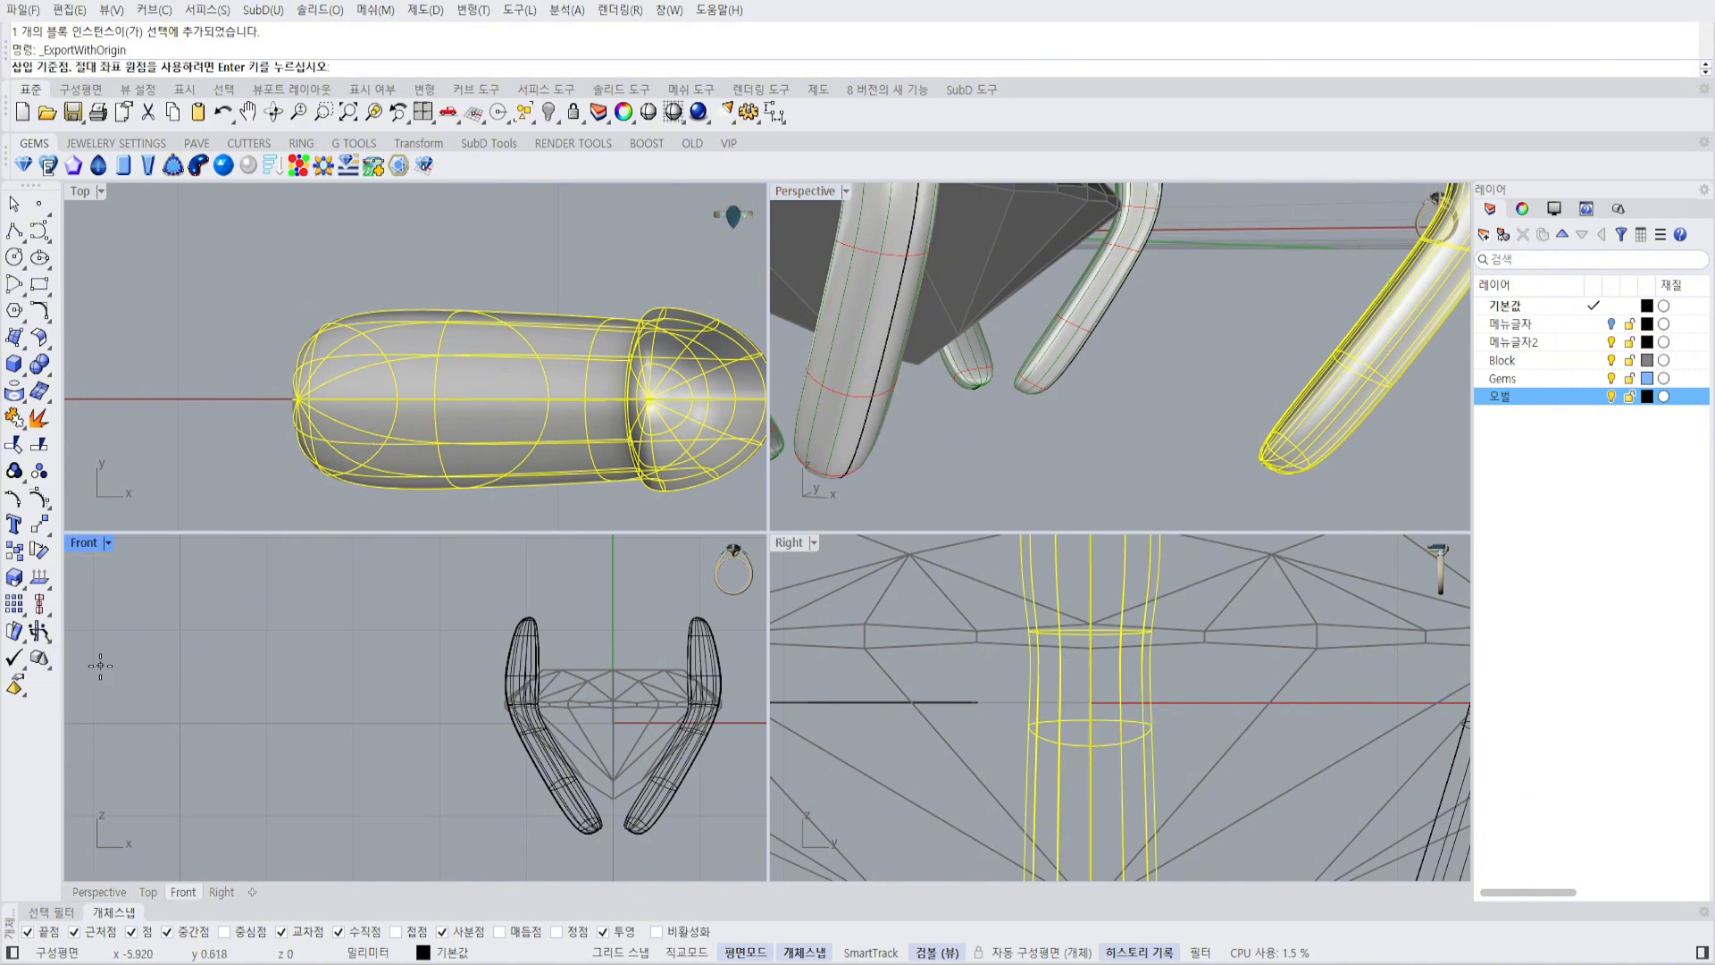
key("Escape")
left_click(47, 666)
left_click(66, 666)
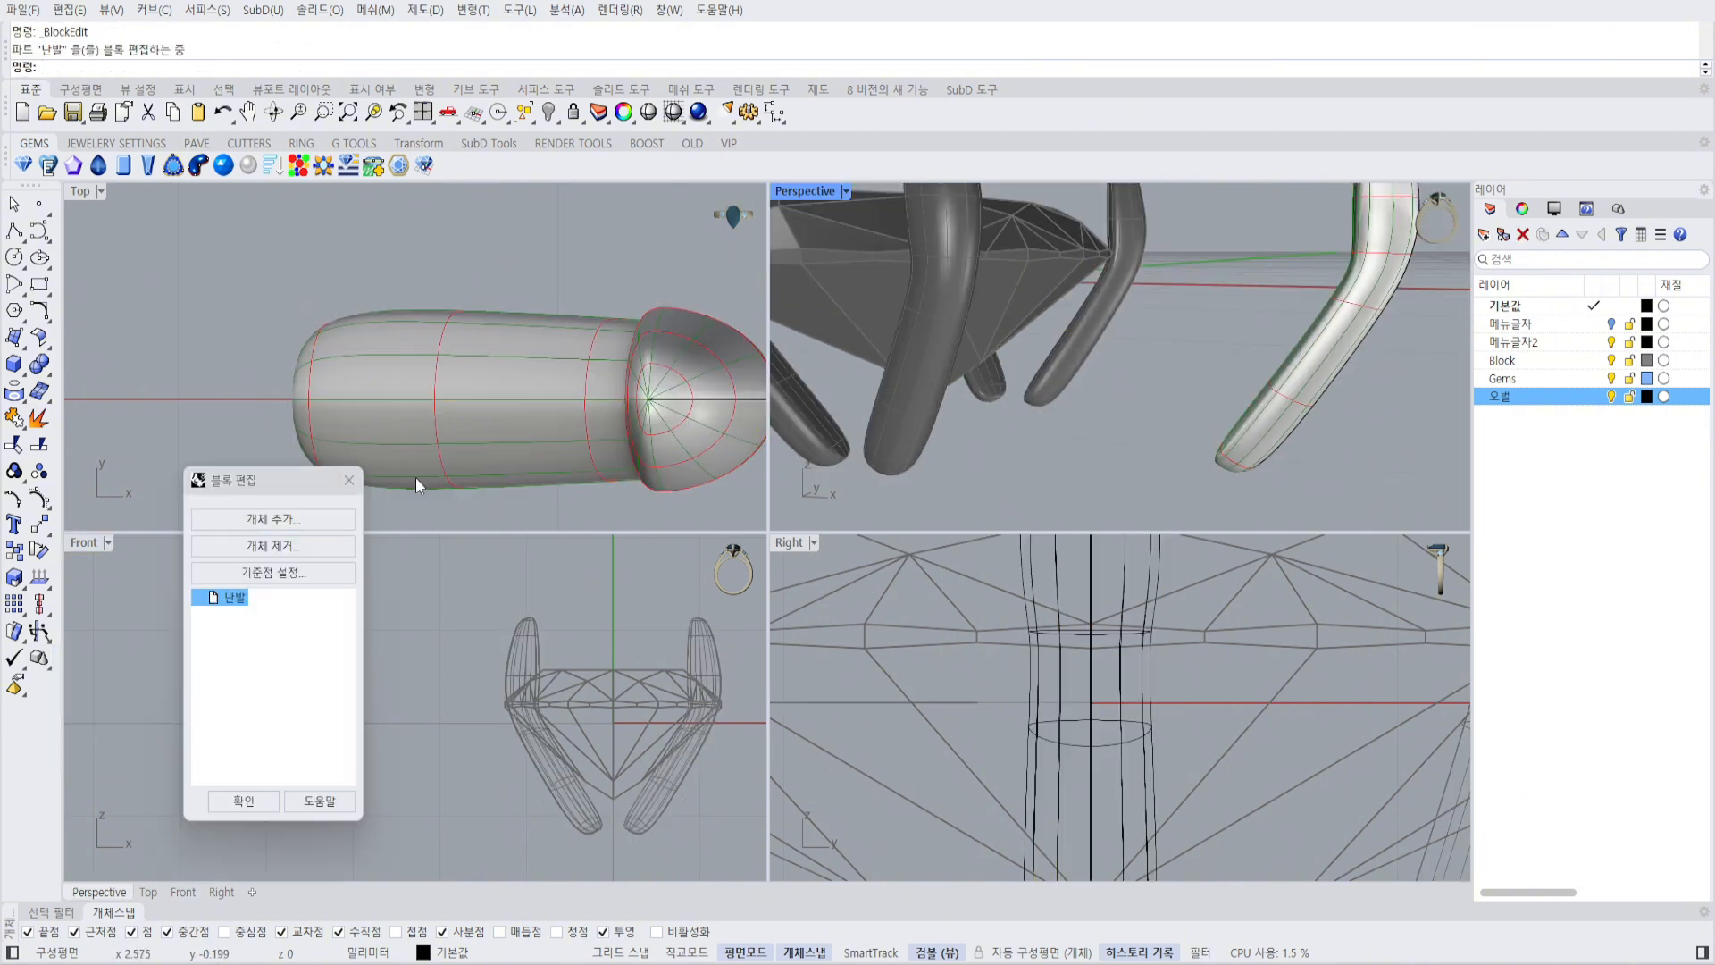
Turn on the prong's control points and select the ones at its lower end.
scroll(1299, 384, "down", 6)
right_click_drag(1298, 384, 1107, 388)
scroll(1091, 365, "up", 6)
left_click(1112, 371)
key("F10")
left_click_drag(951, 411, 1163, 524)
Try moving the lower-end control points up along the prong in perspective, and undo the move.
right_click_drag(1159, 500, 1130, 429)
left_click_drag(1097, 407, 1128, 364)
scroll(1143, 370, "down", 3)
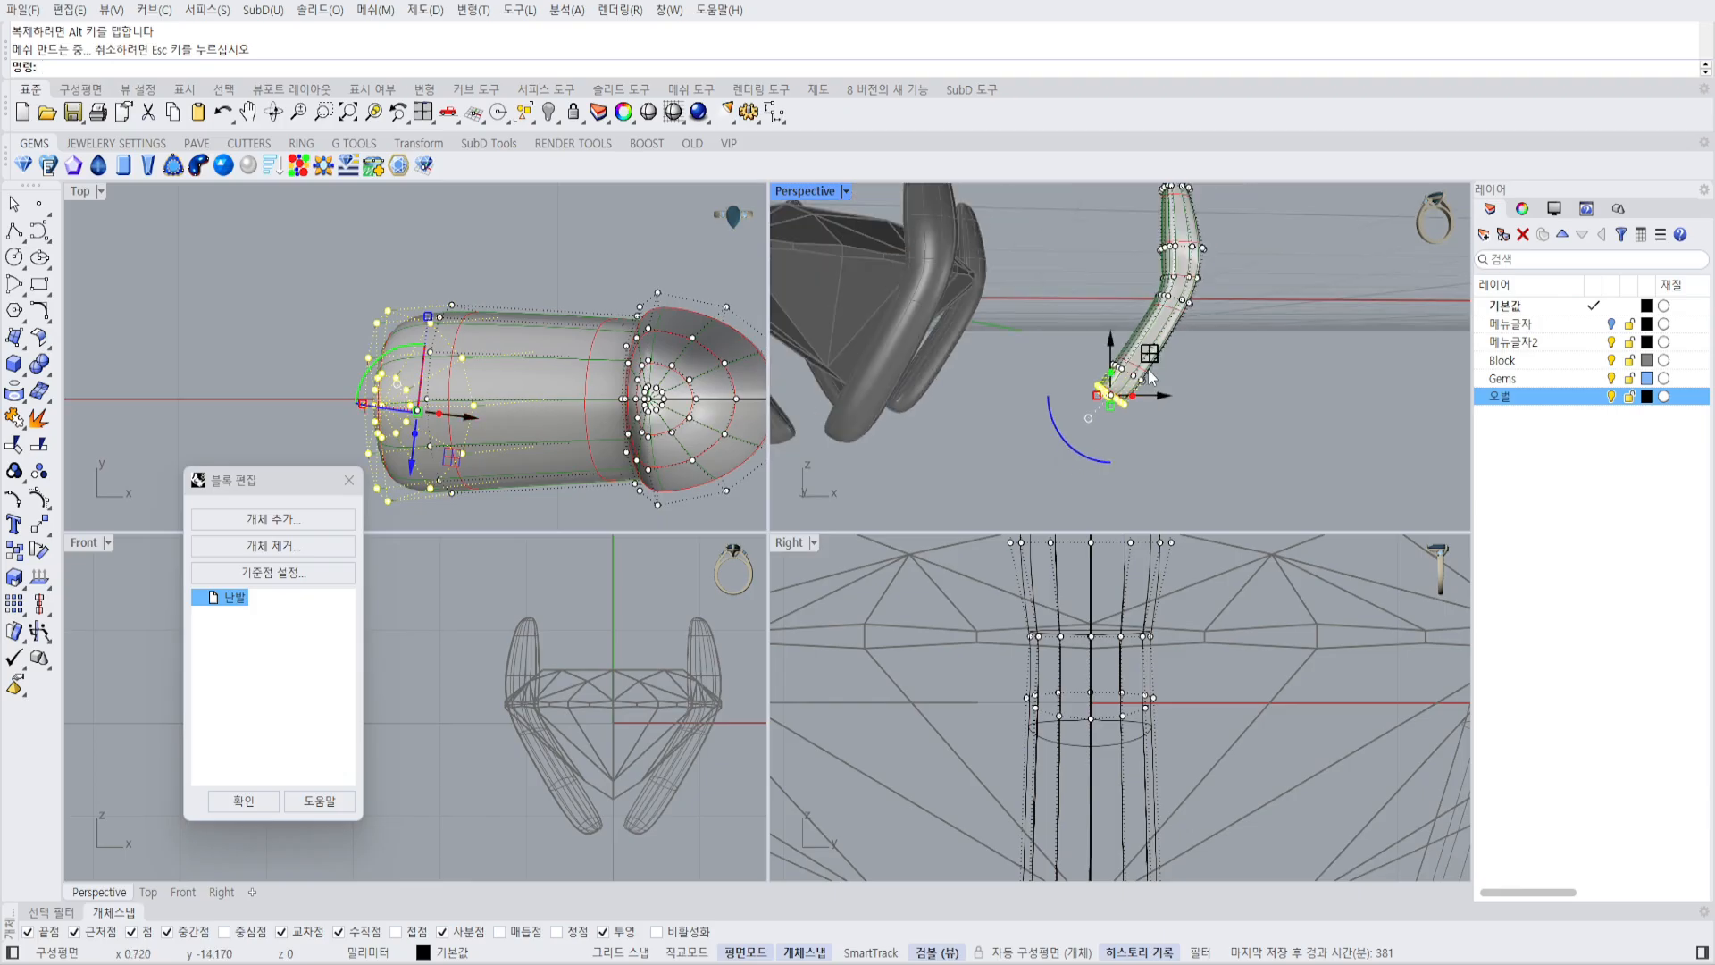
key("ctrl+z")
Move the lower-end control points toward the bend in the Front view to shorten the prong, and accept the block edit.
scroll(677, 733, "down", 2)
scroll(607, 743, "up", 5)
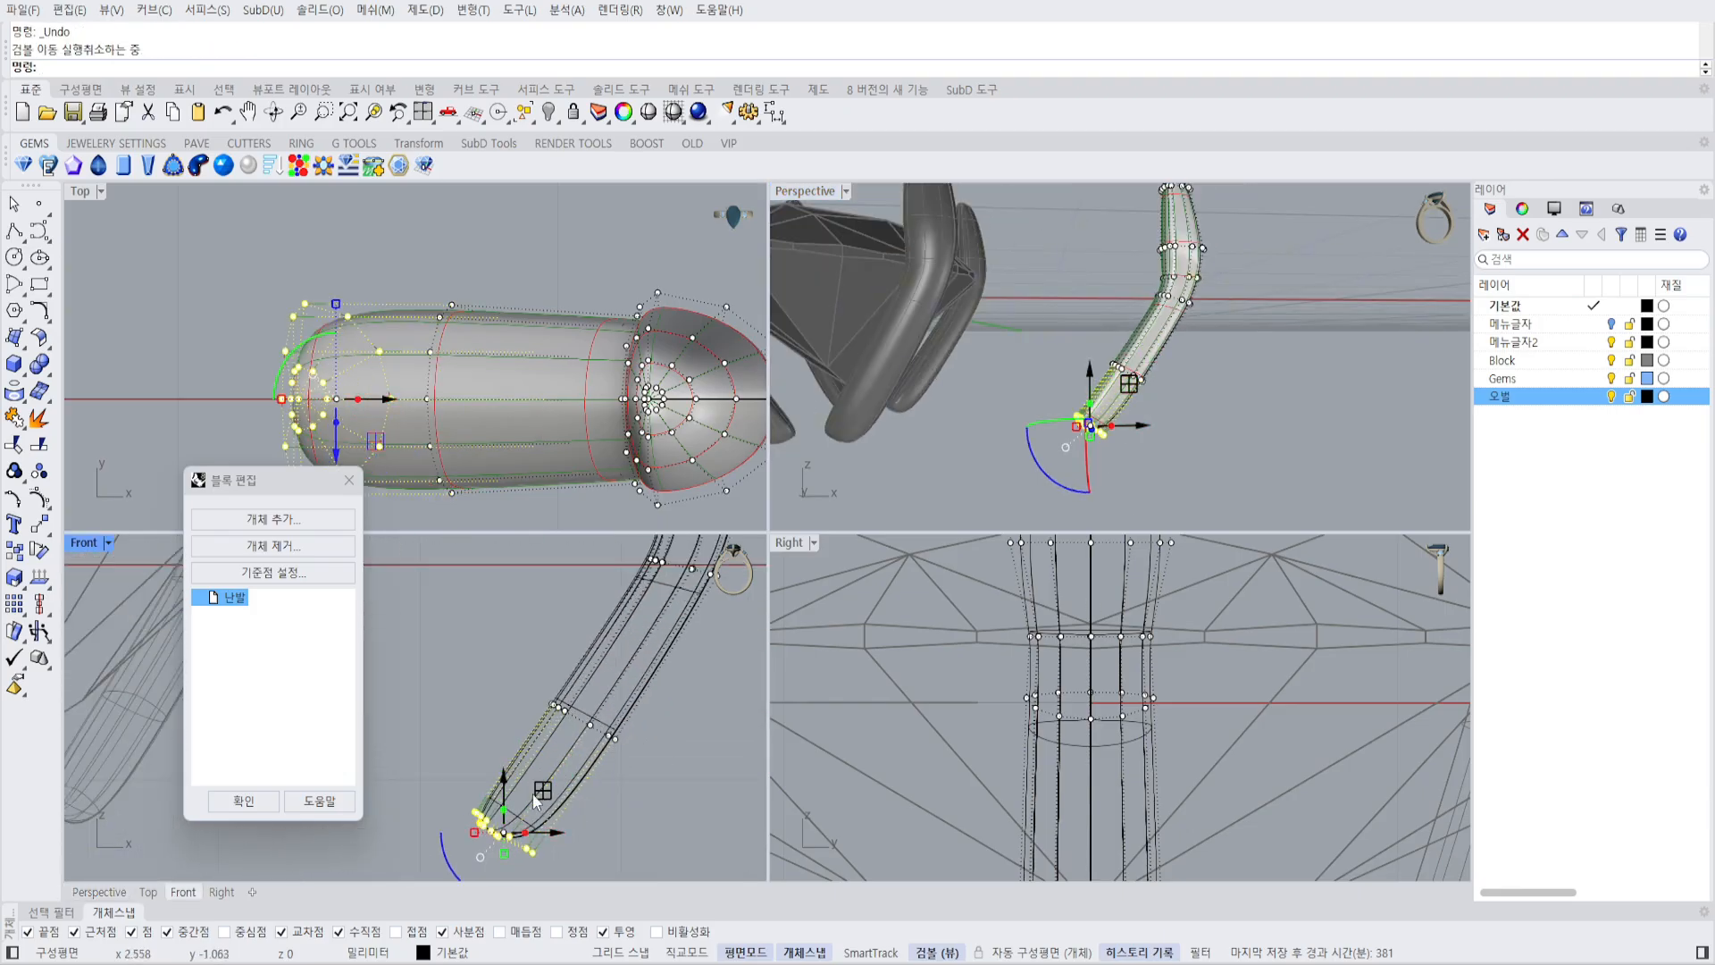
left_click_drag(536, 801, 722, 588)
left_click(244, 801)
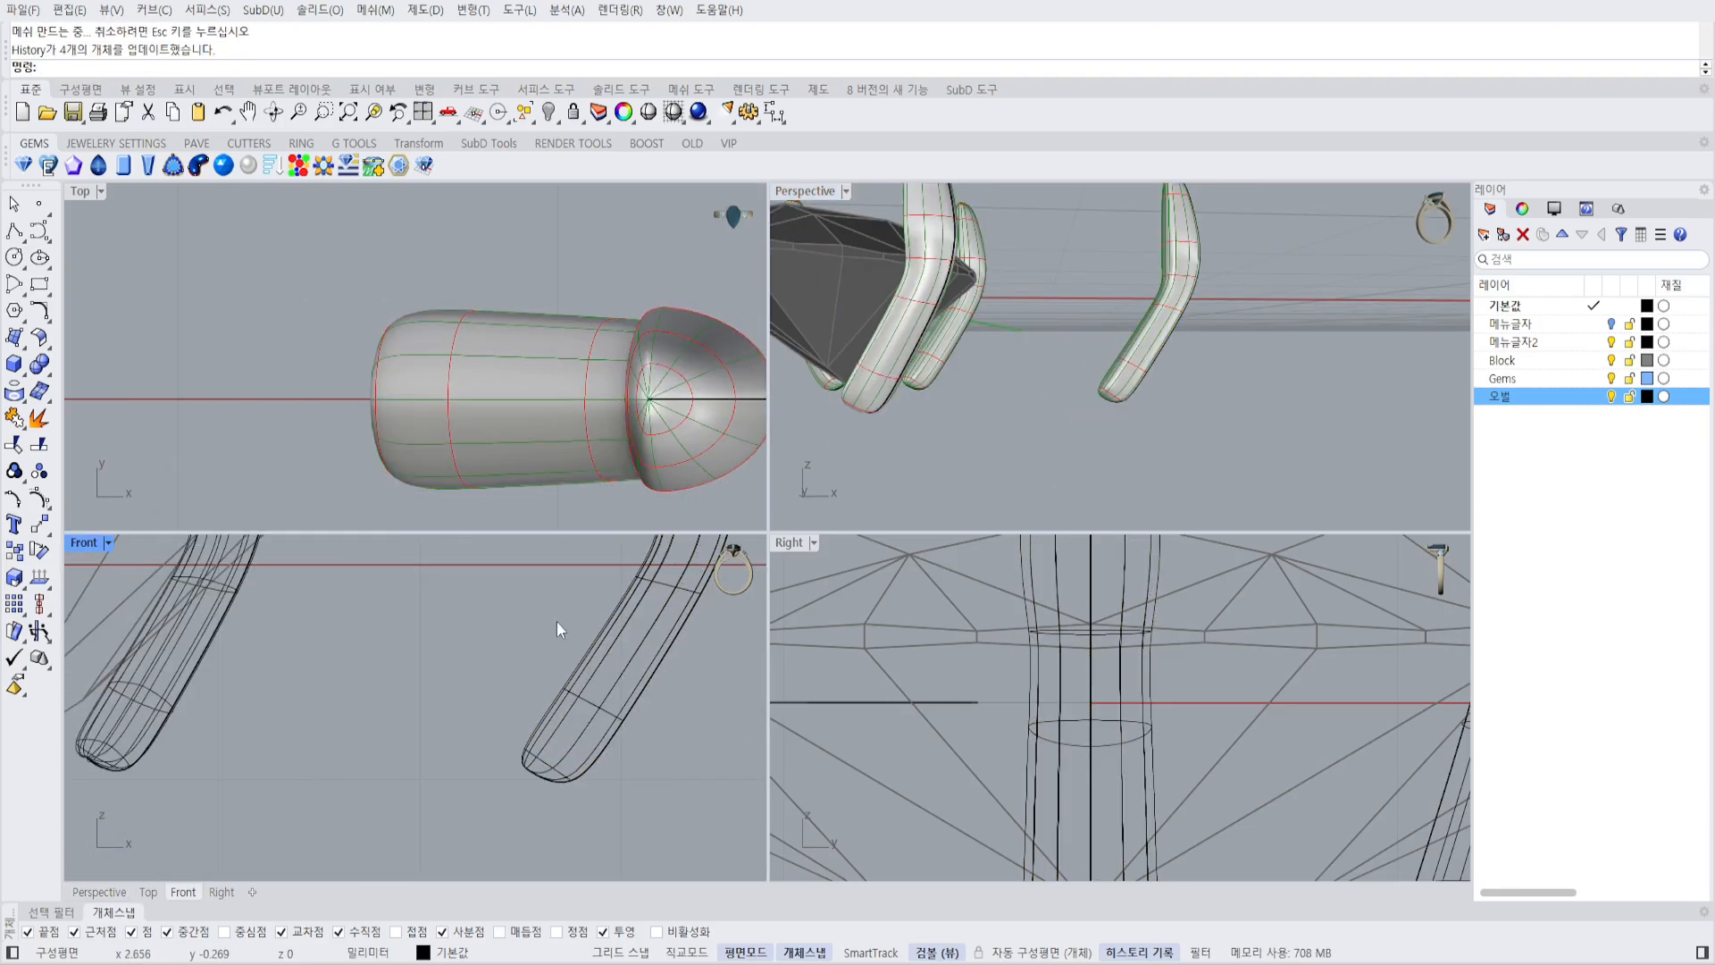
Examine the shortened prongs and their tips around the gem in perspective.
scroll(940, 382, "down", 4)
right_click_drag(941, 382, 1074, 341)
scroll(1074, 340, "up", 4)
scroll(1075, 340, "down", 3)
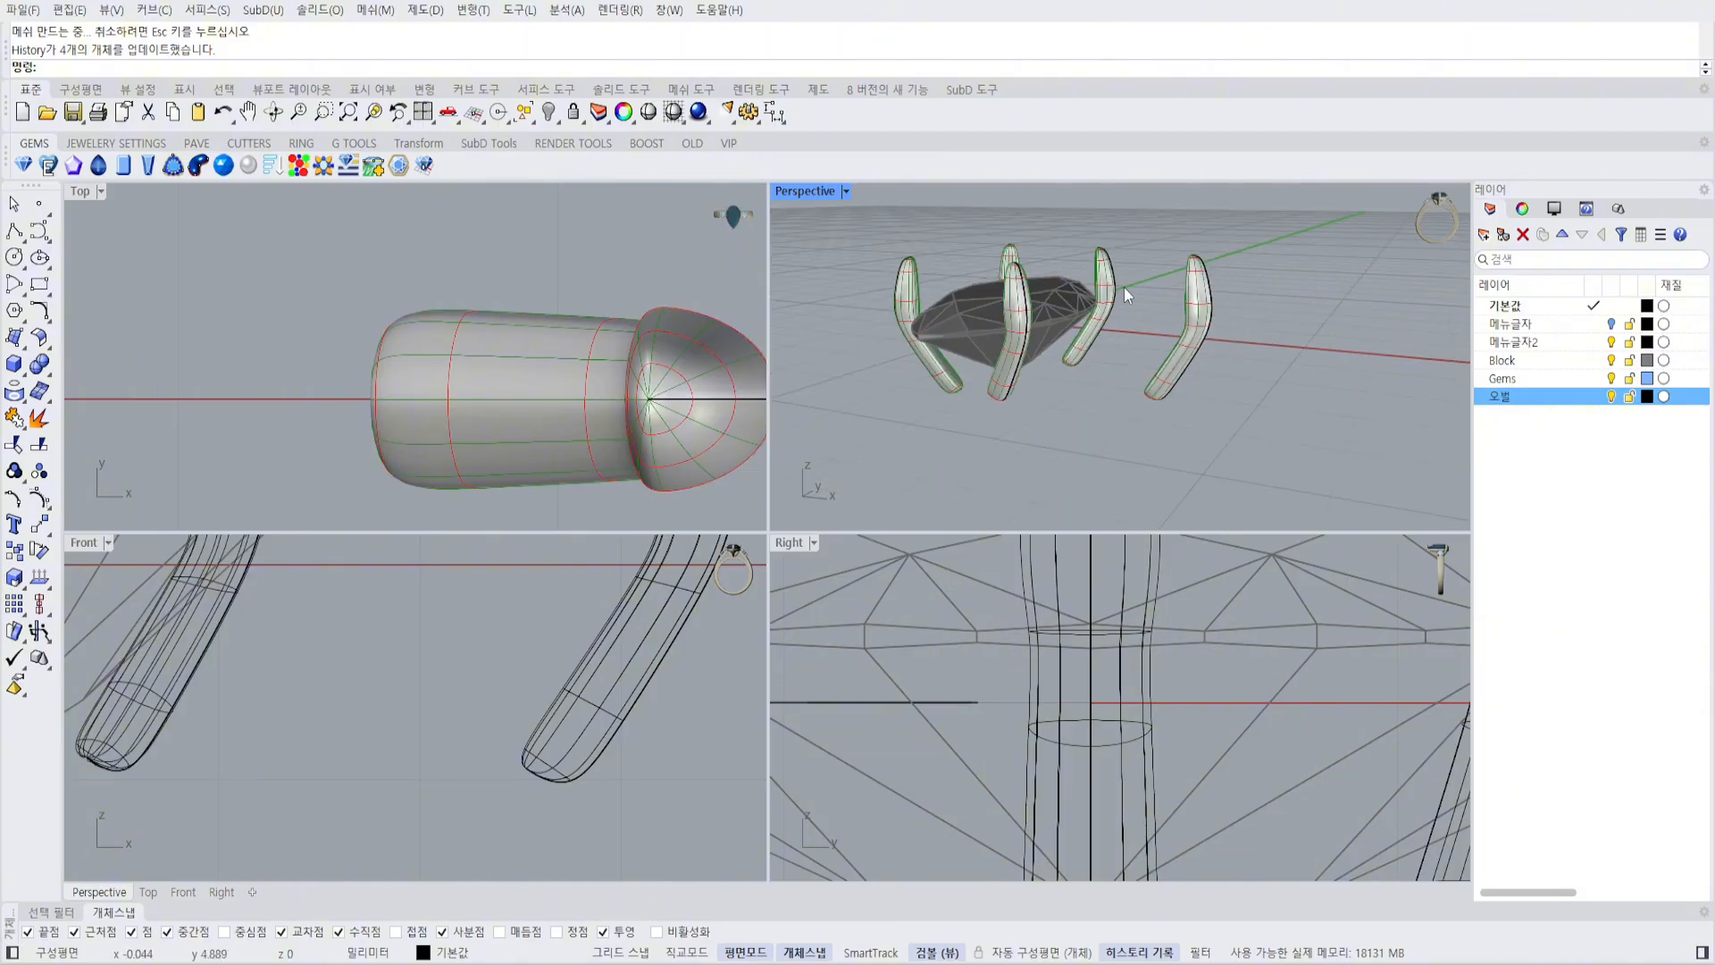
right_click_drag(1123, 286, 1112, 246)
scroll(1107, 241, "up", 5)
scroll(1107, 241, "up", 5)
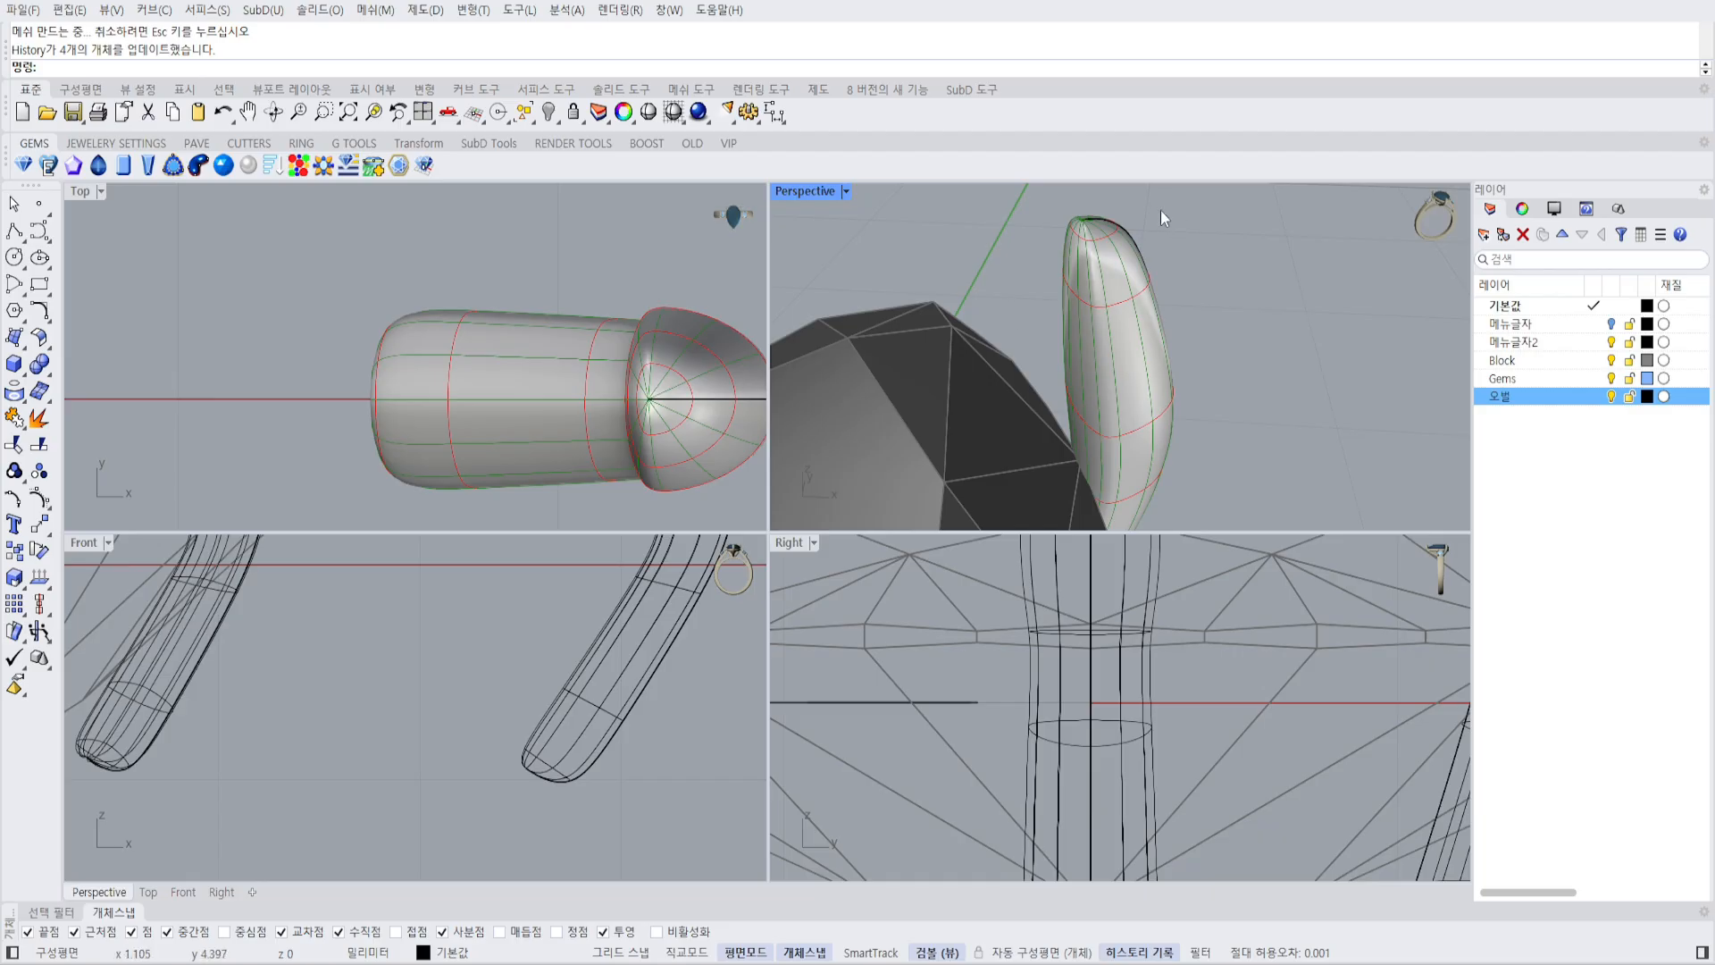
Open the 난발 block for editing again from the unrotated prong on the X axis.
scroll(505, 421, "down", 3)
scroll(574, 692, "down", 3)
left_click(574, 692)
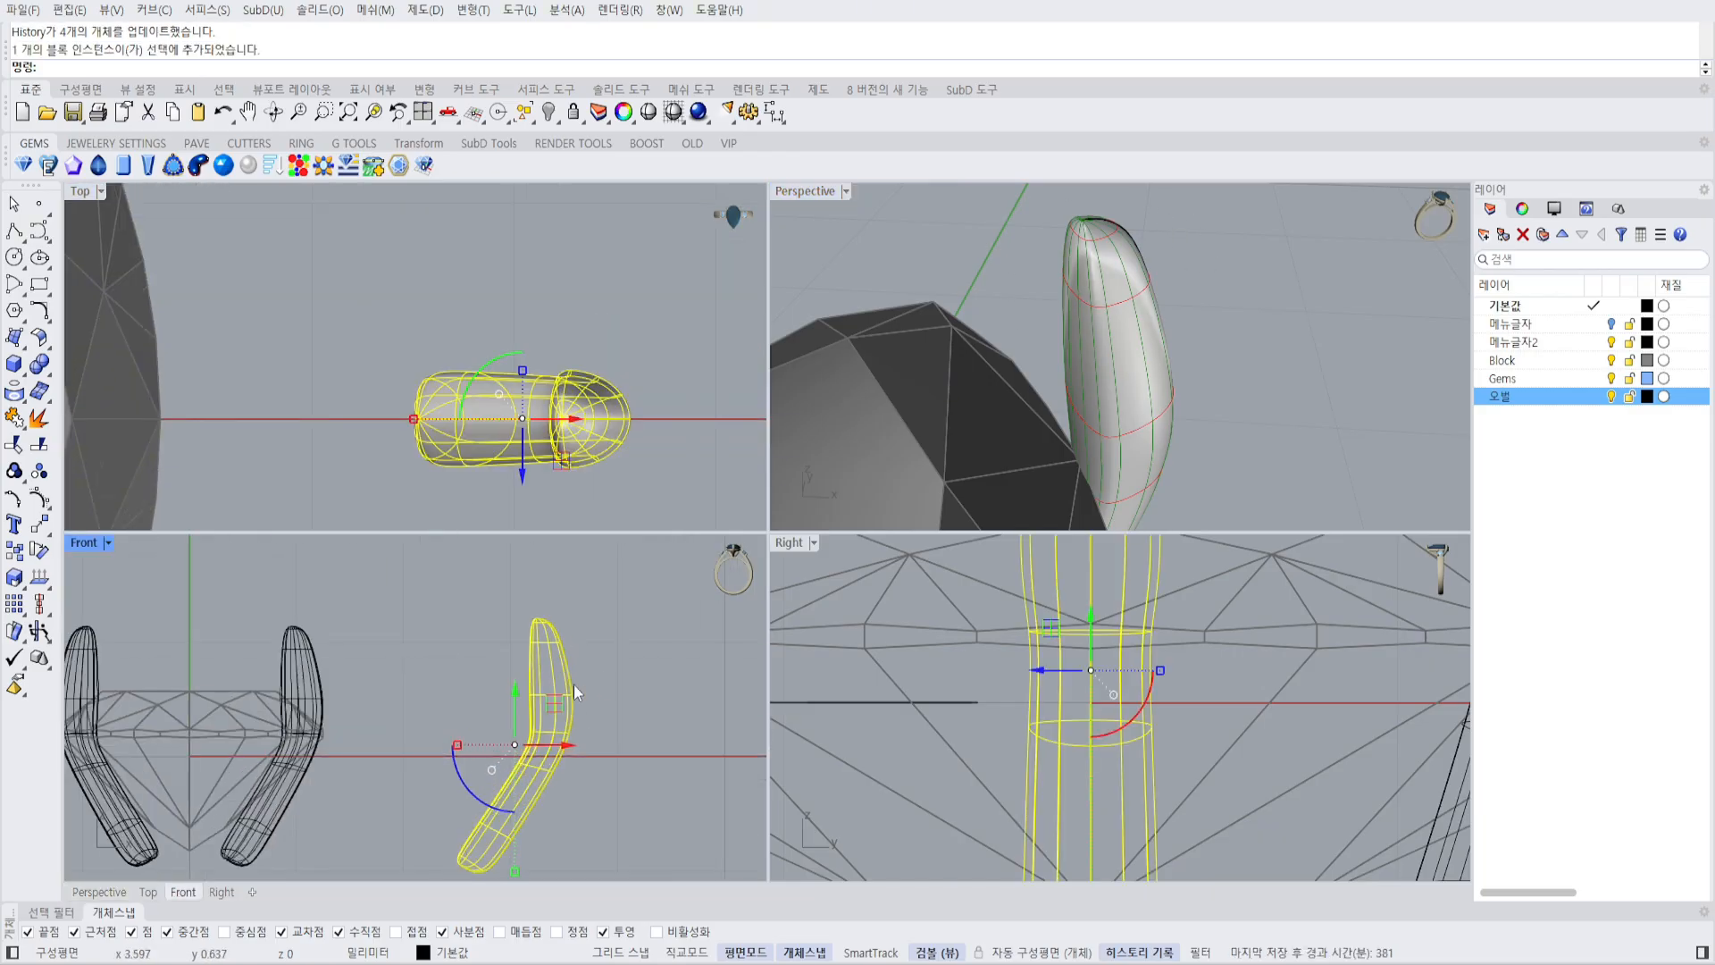
left_click(20, 693)
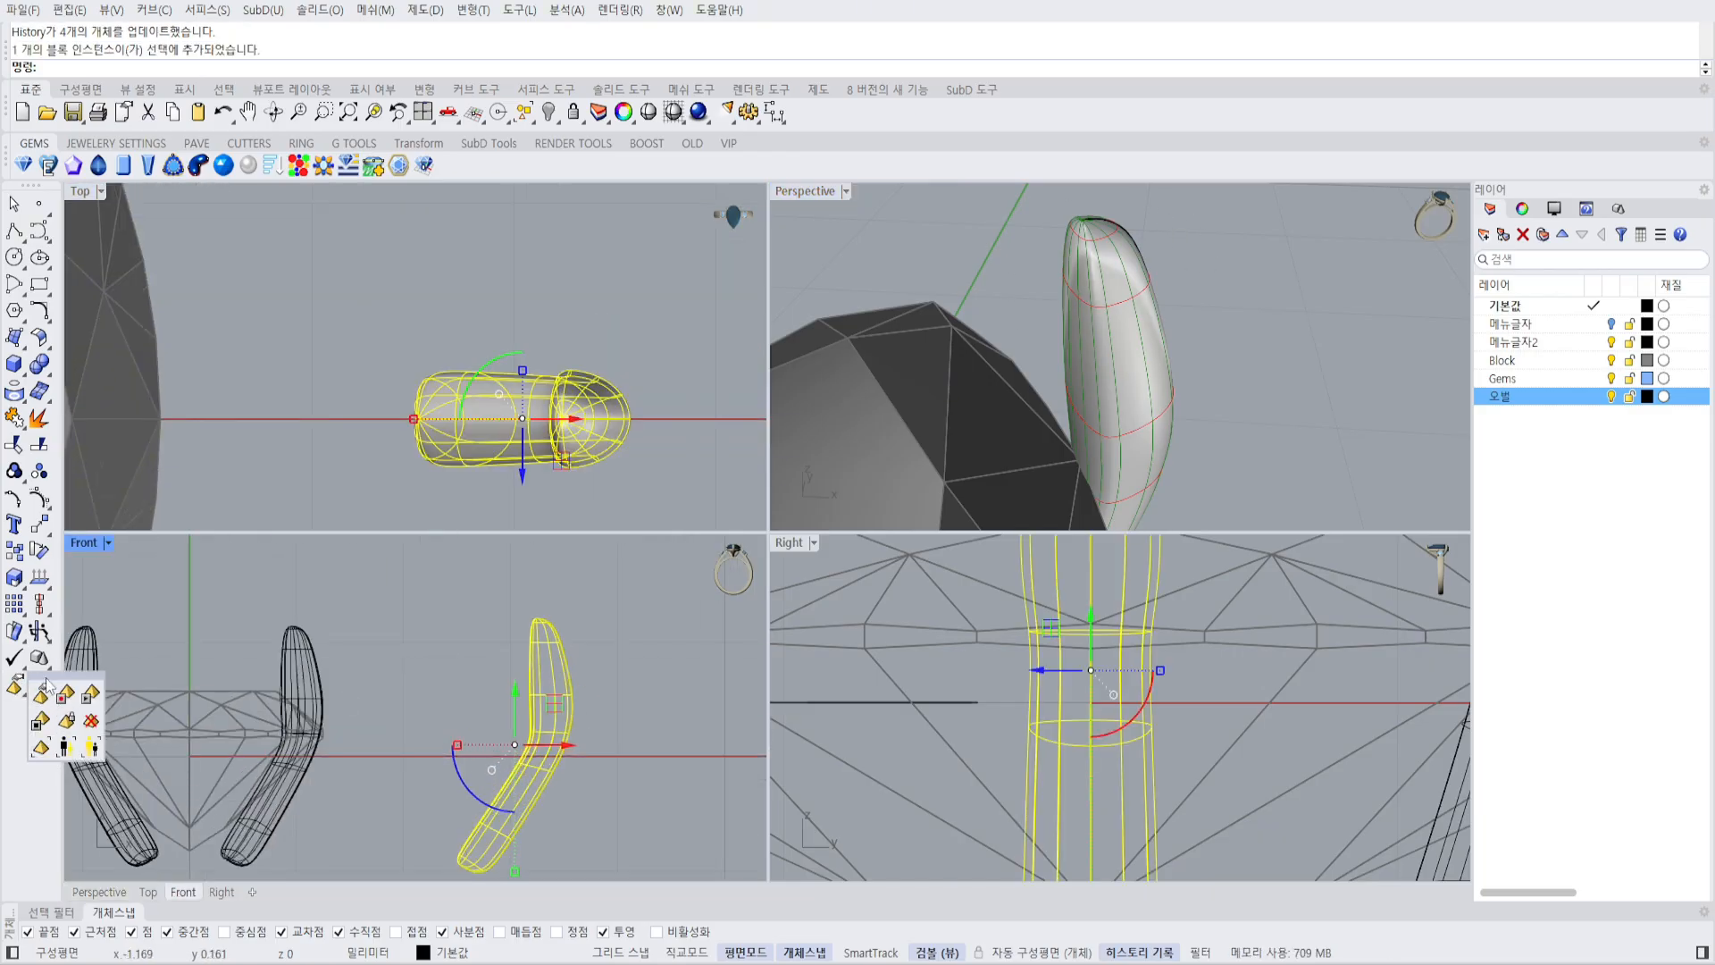
left_click(45, 661)
left_click(67, 668)
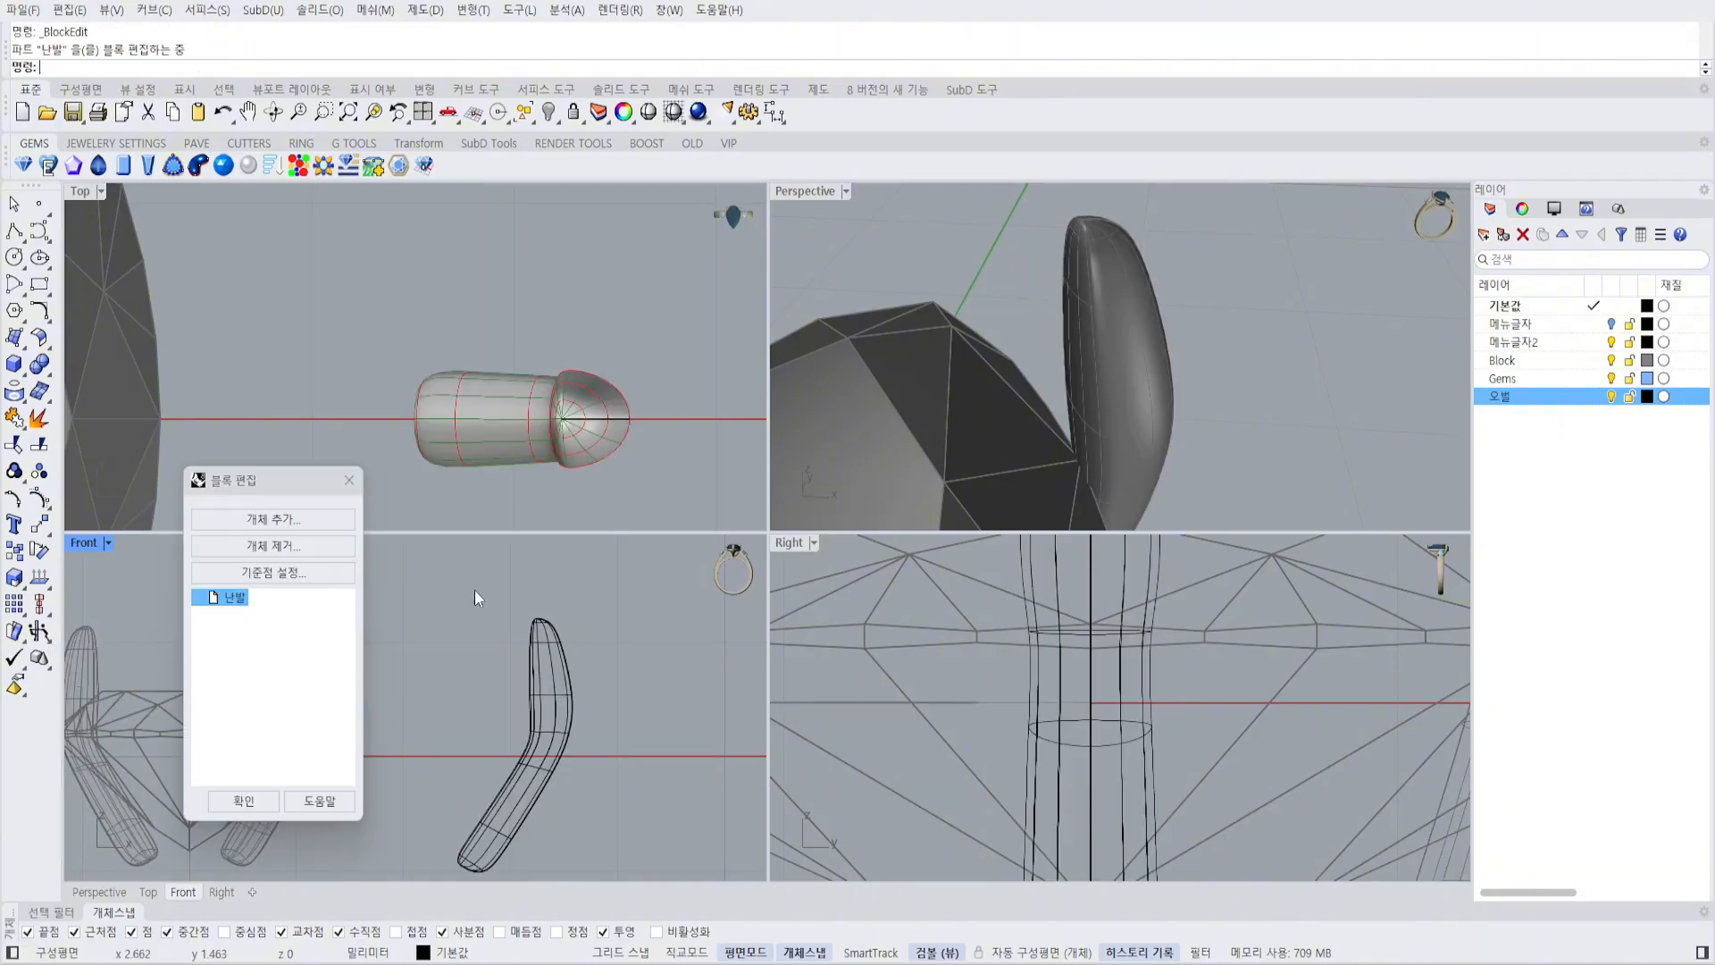
Turn on the prong's control points and select those around its upper tip in the Front view.
scroll(559, 684, "up", 3)
left_click(596, 652)
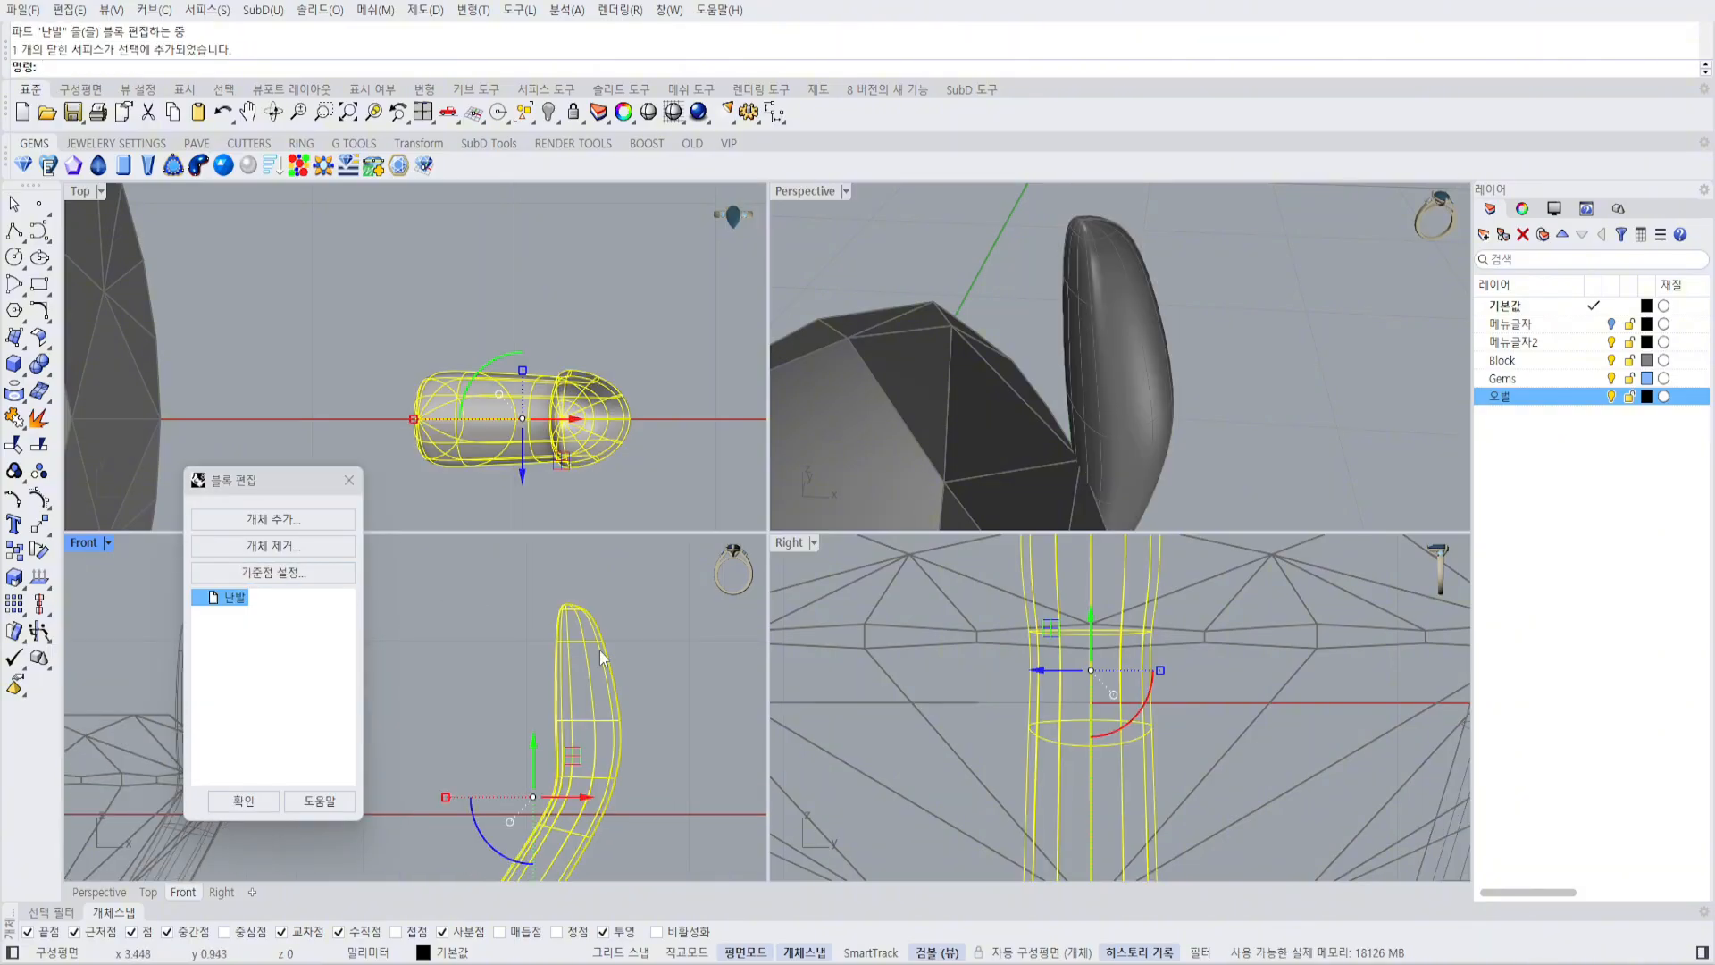
scroll(596, 645, "up", 7)
key("F10")
right_click_drag(536, 636, 537, 655)
left_click_drag(493, 592, 666, 695)
left_click_drag(534, 674, 588, 758)
Select the ring of control points just below the tip and move it down along the Z axis.
scroll(616, 663, "up", 4)
scroll(466, 685, "down", 2)
left_click(636, 630)
scroll(544, 631, "up", 4)
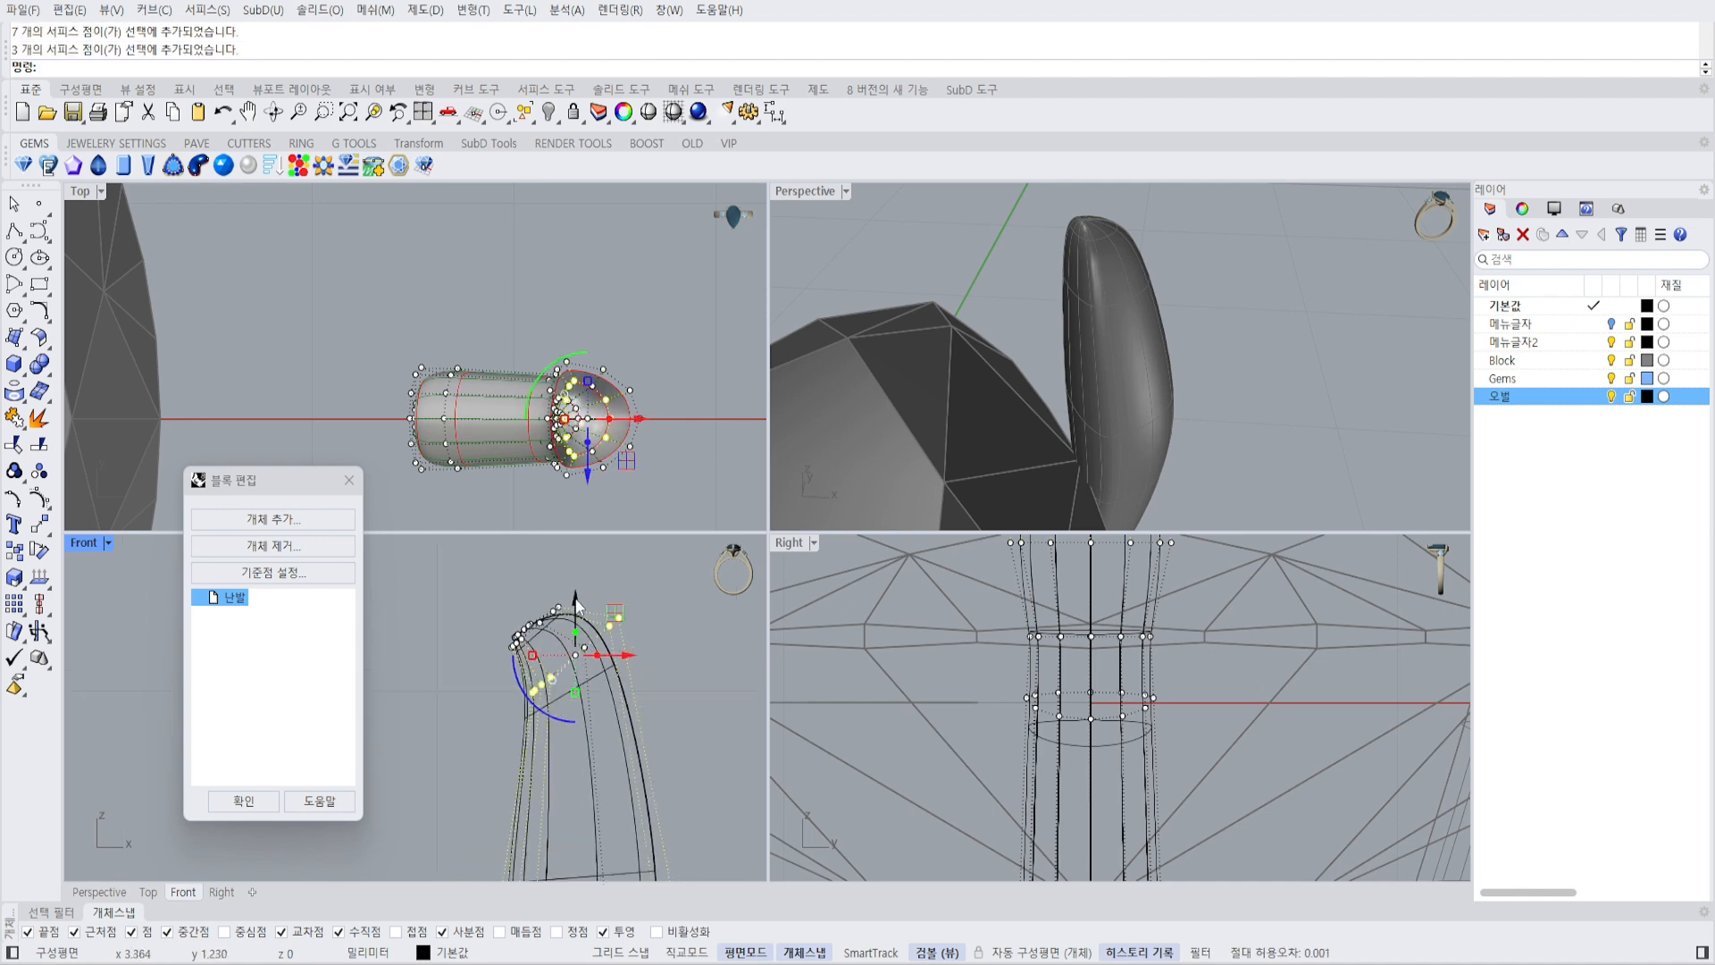
scroll(581, 599, "up", 2)
left_click_drag(576, 662, 578, 723)
Select the tip's control points with the ring below them, and rotate and move them inward toward the gem.
left_click_drag(421, 598, 606, 640)
scroll(605, 633, "down", 2)
left_click_drag(463, 617, 636, 797)
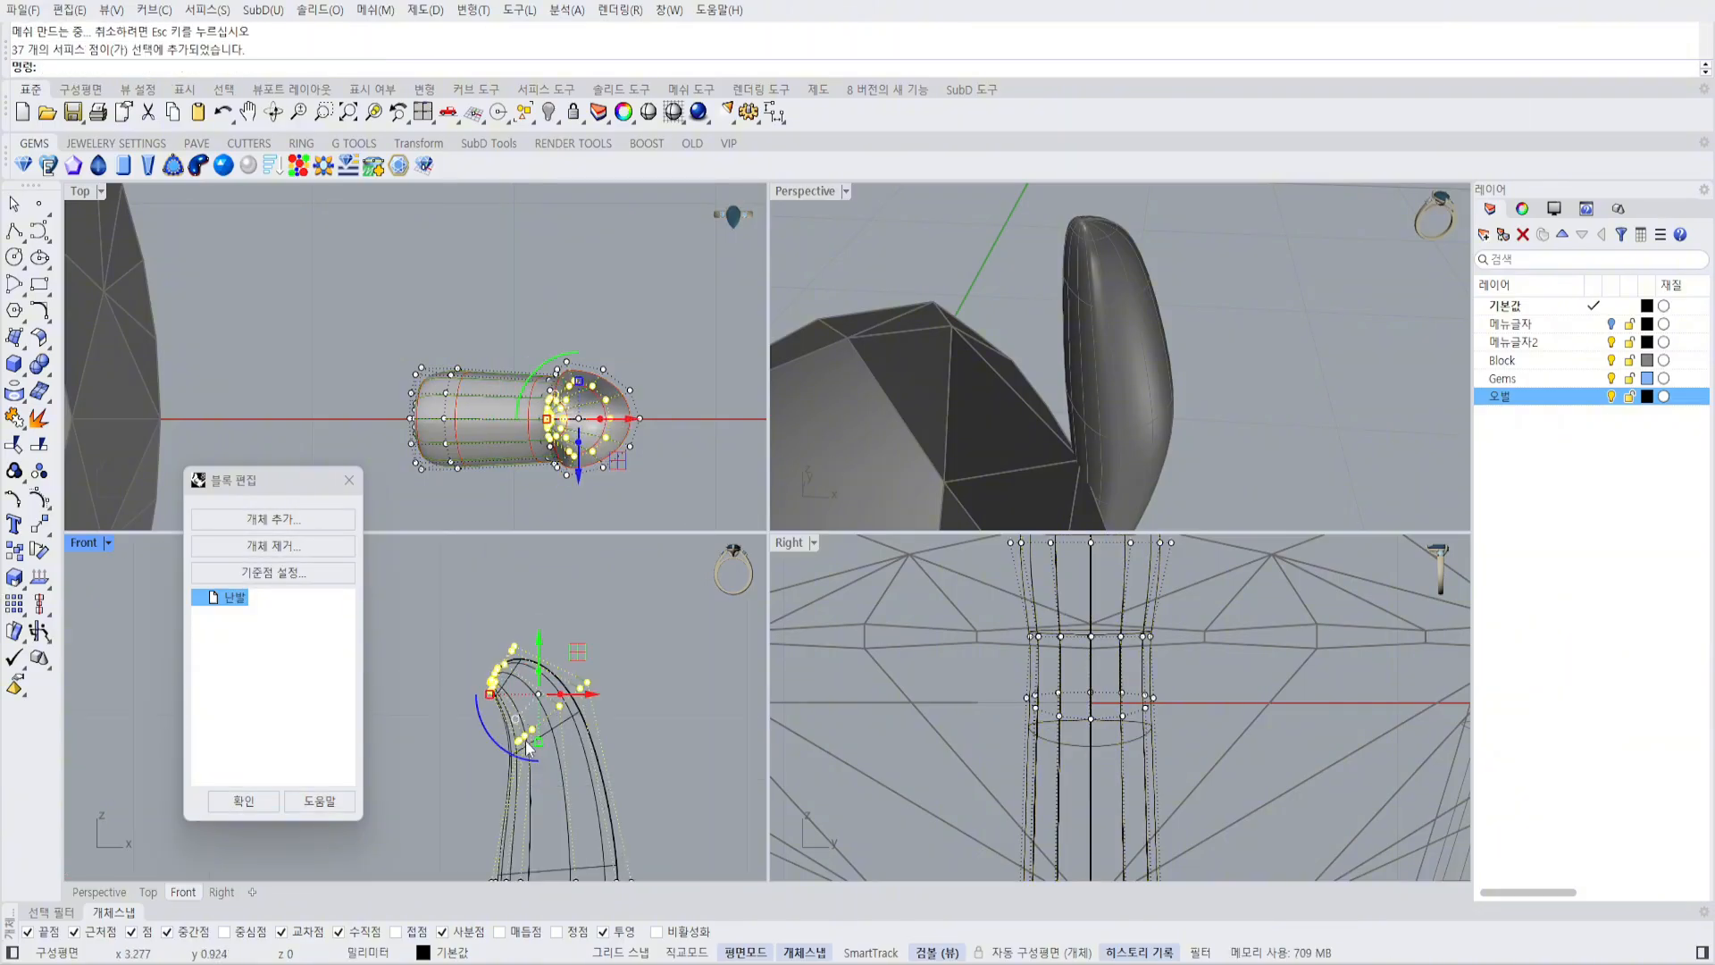
left_click_drag(493, 744, 510, 758)
left_click_drag(572, 651, 529, 670)
left_click(596, 664)
scroll(598, 664, "down", 3)
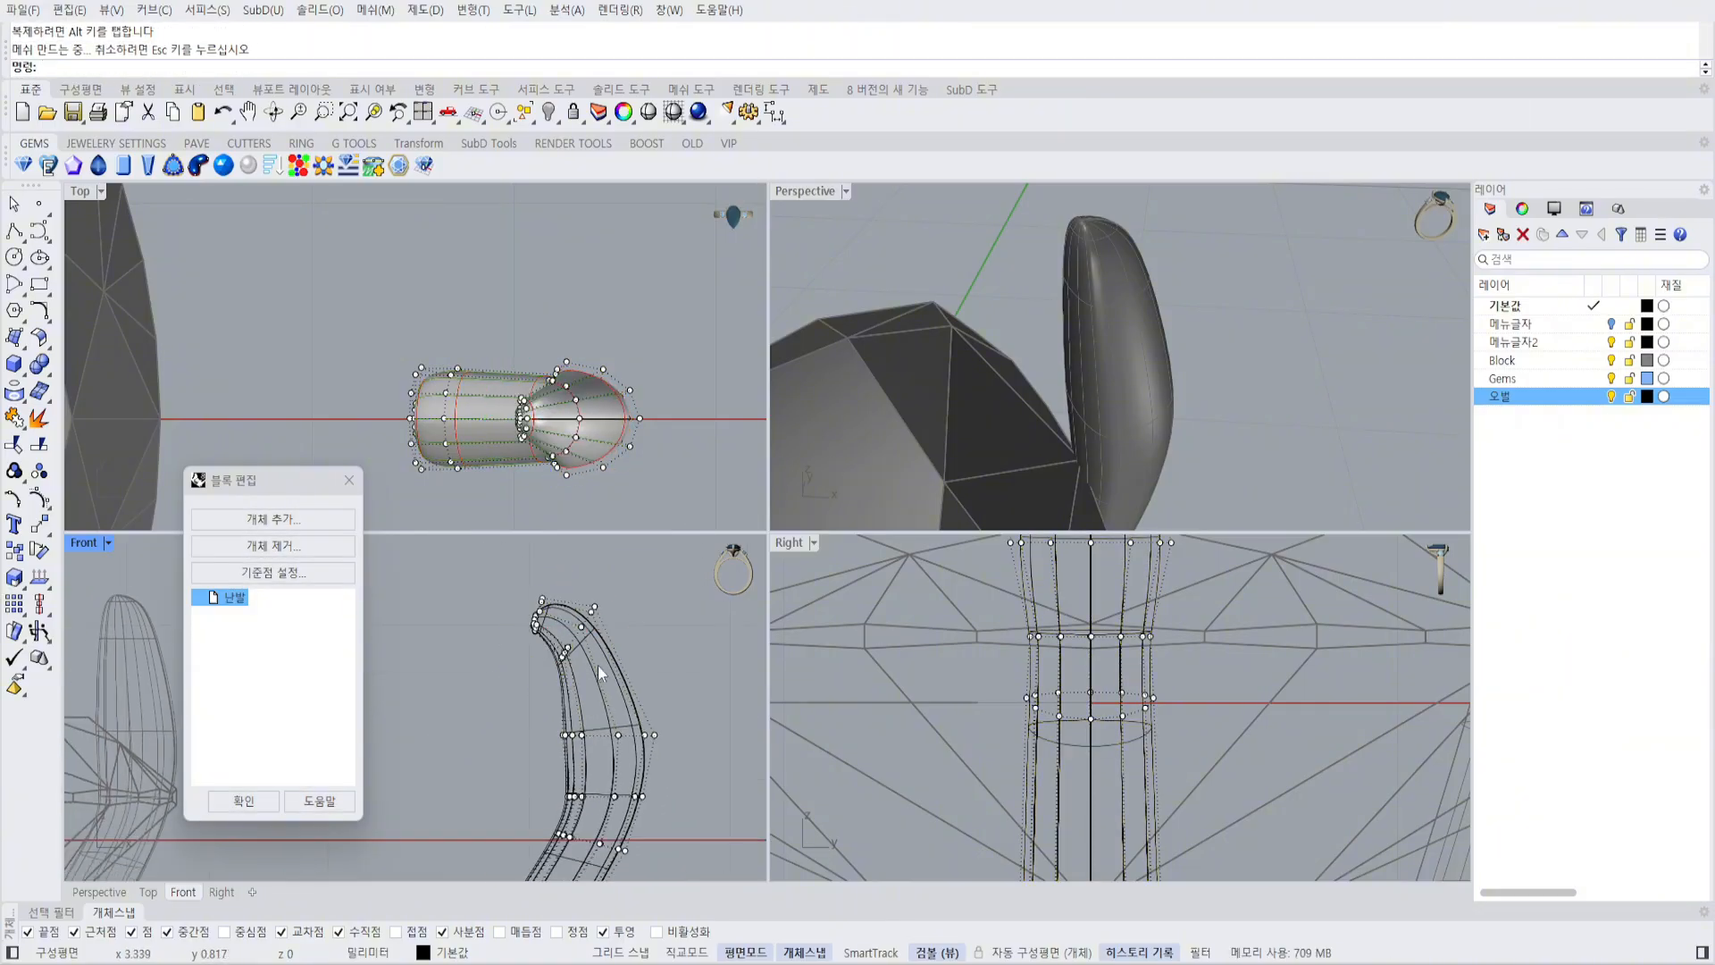
Select the control point ring below the tip and shift it slightly outward and down to smooth the curve.
scroll(533, 572, "up", 3)
left_click_drag(544, 587, 551, 716)
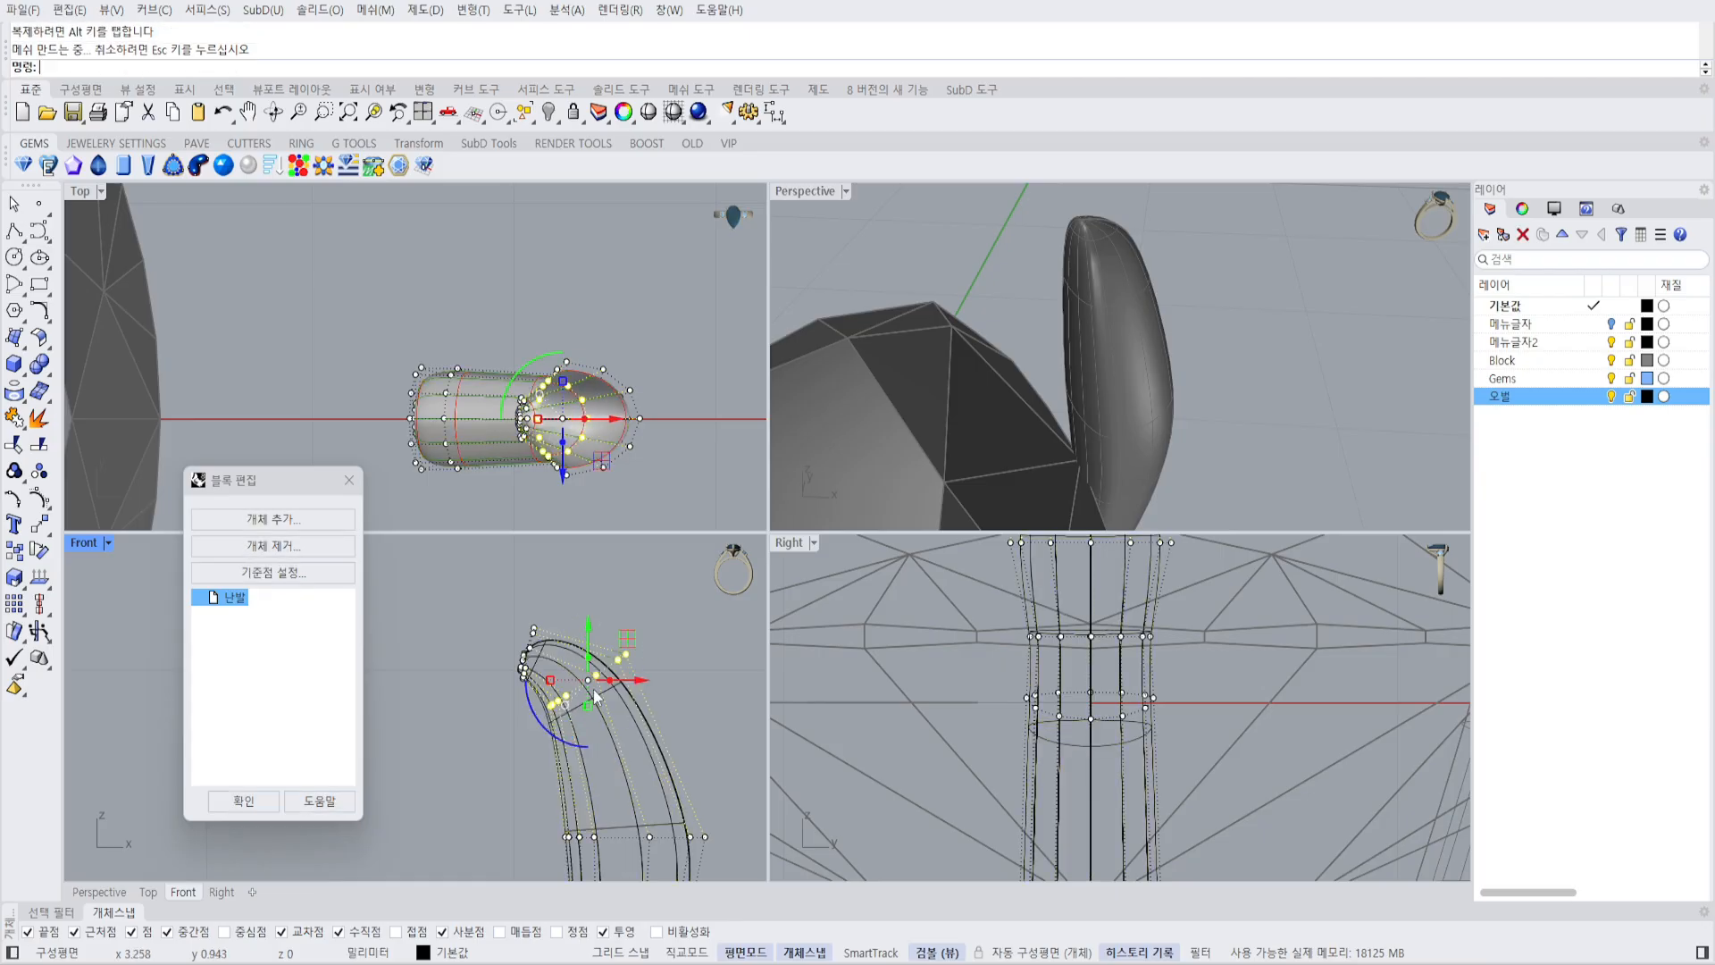
left_click_drag(617, 650, 629, 662)
left_click(663, 618)
right_click_drag(662, 618, 712, 600)
Move the outermost tip control points slightly outward and up, and turn off the prong's control points.
left_click_drag(544, 566, 602, 676)
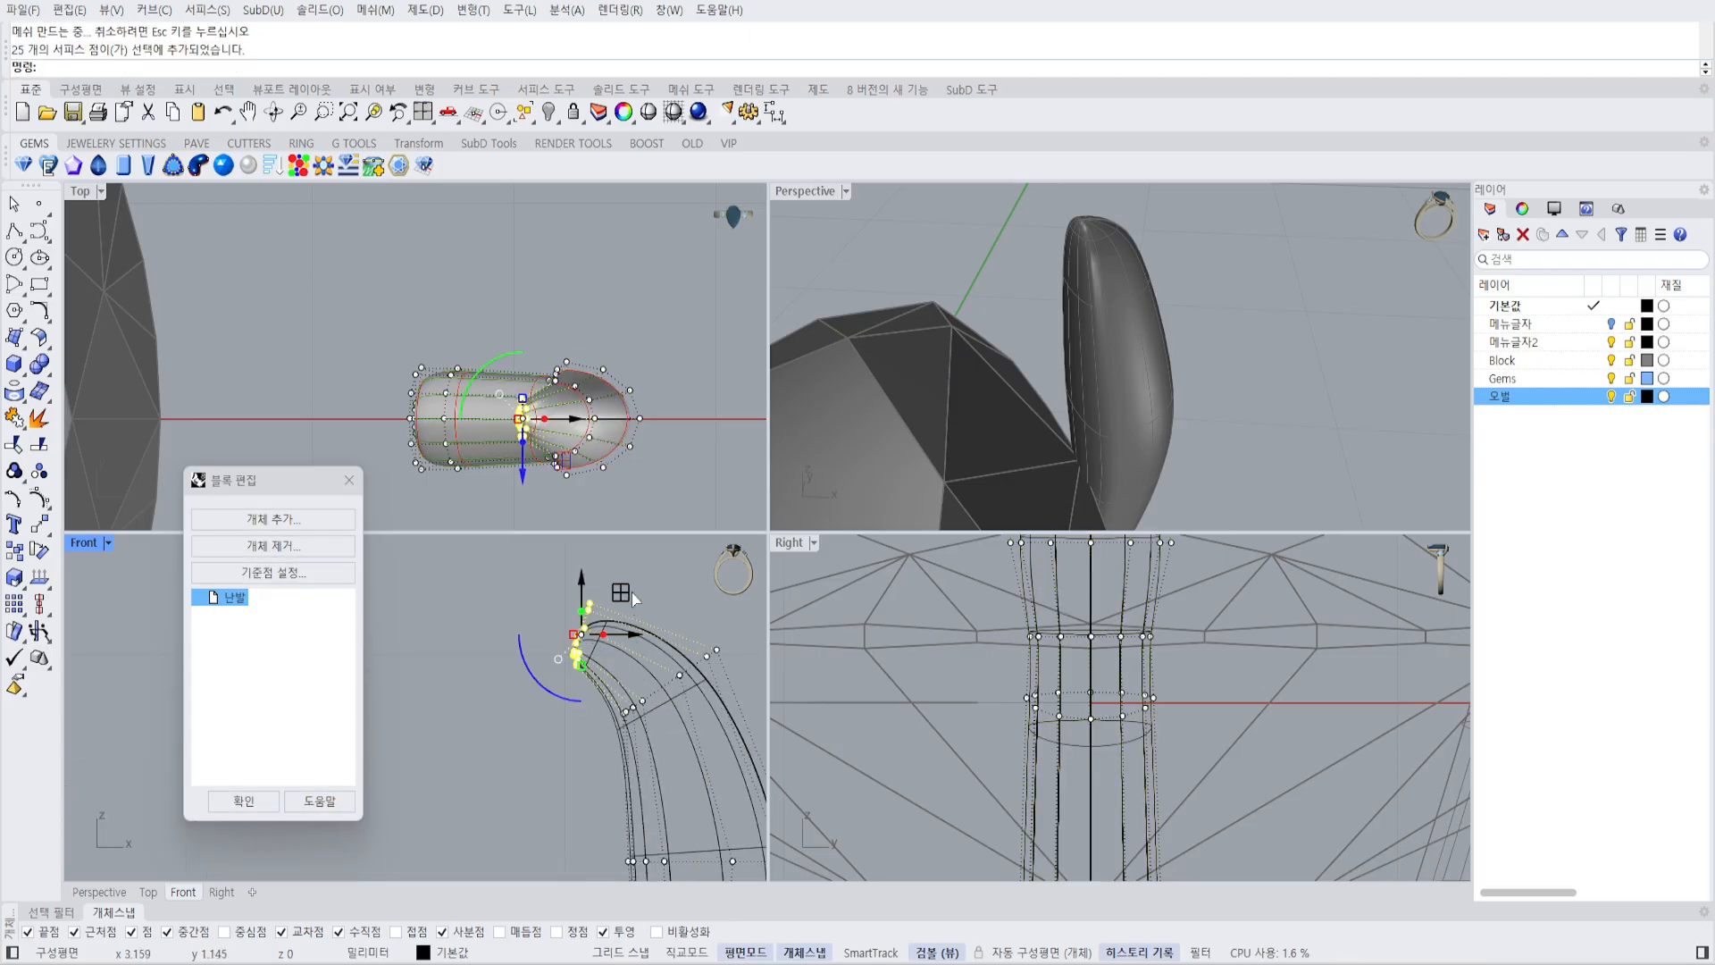
left_click_drag(624, 594, 640, 589)
left_click(655, 566)
scroll(691, 568, "down", 5)
key("Escape")
Accept the block edit that curves the prong tips inward over the gem.
right_click_drag(784, 455, 999, 353)
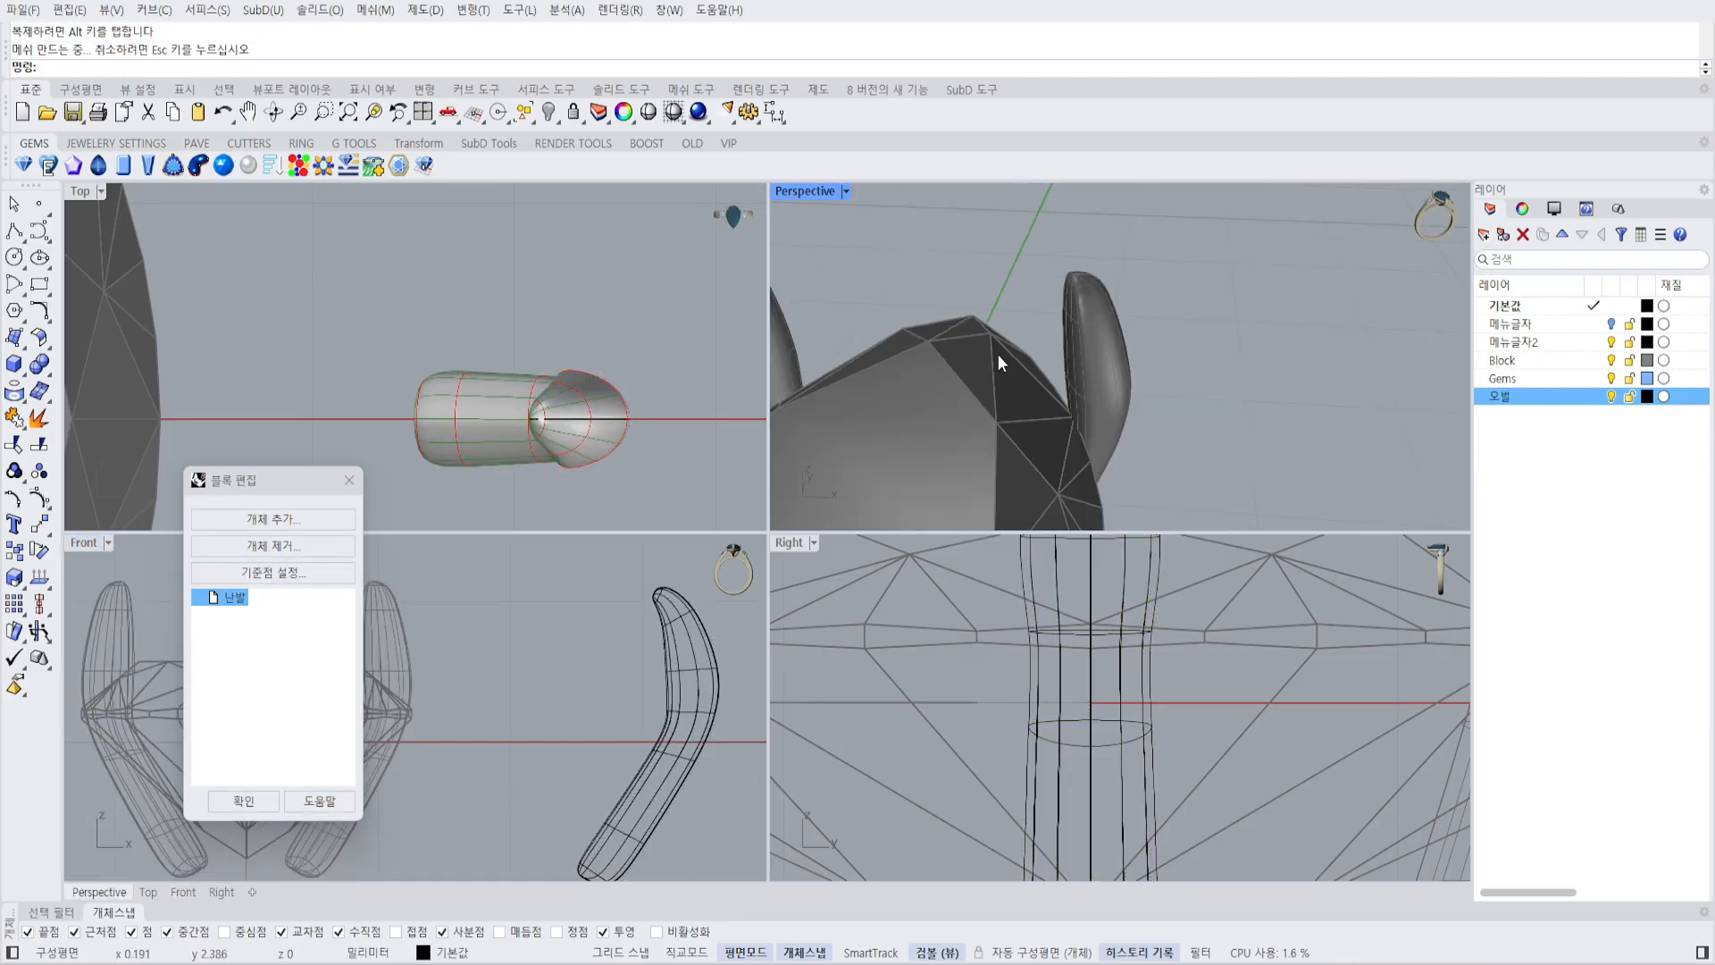
scroll(611, 393, "down", 5)
scroll(679, 420, "up", 2)
scroll(716, 298, "down", 4)
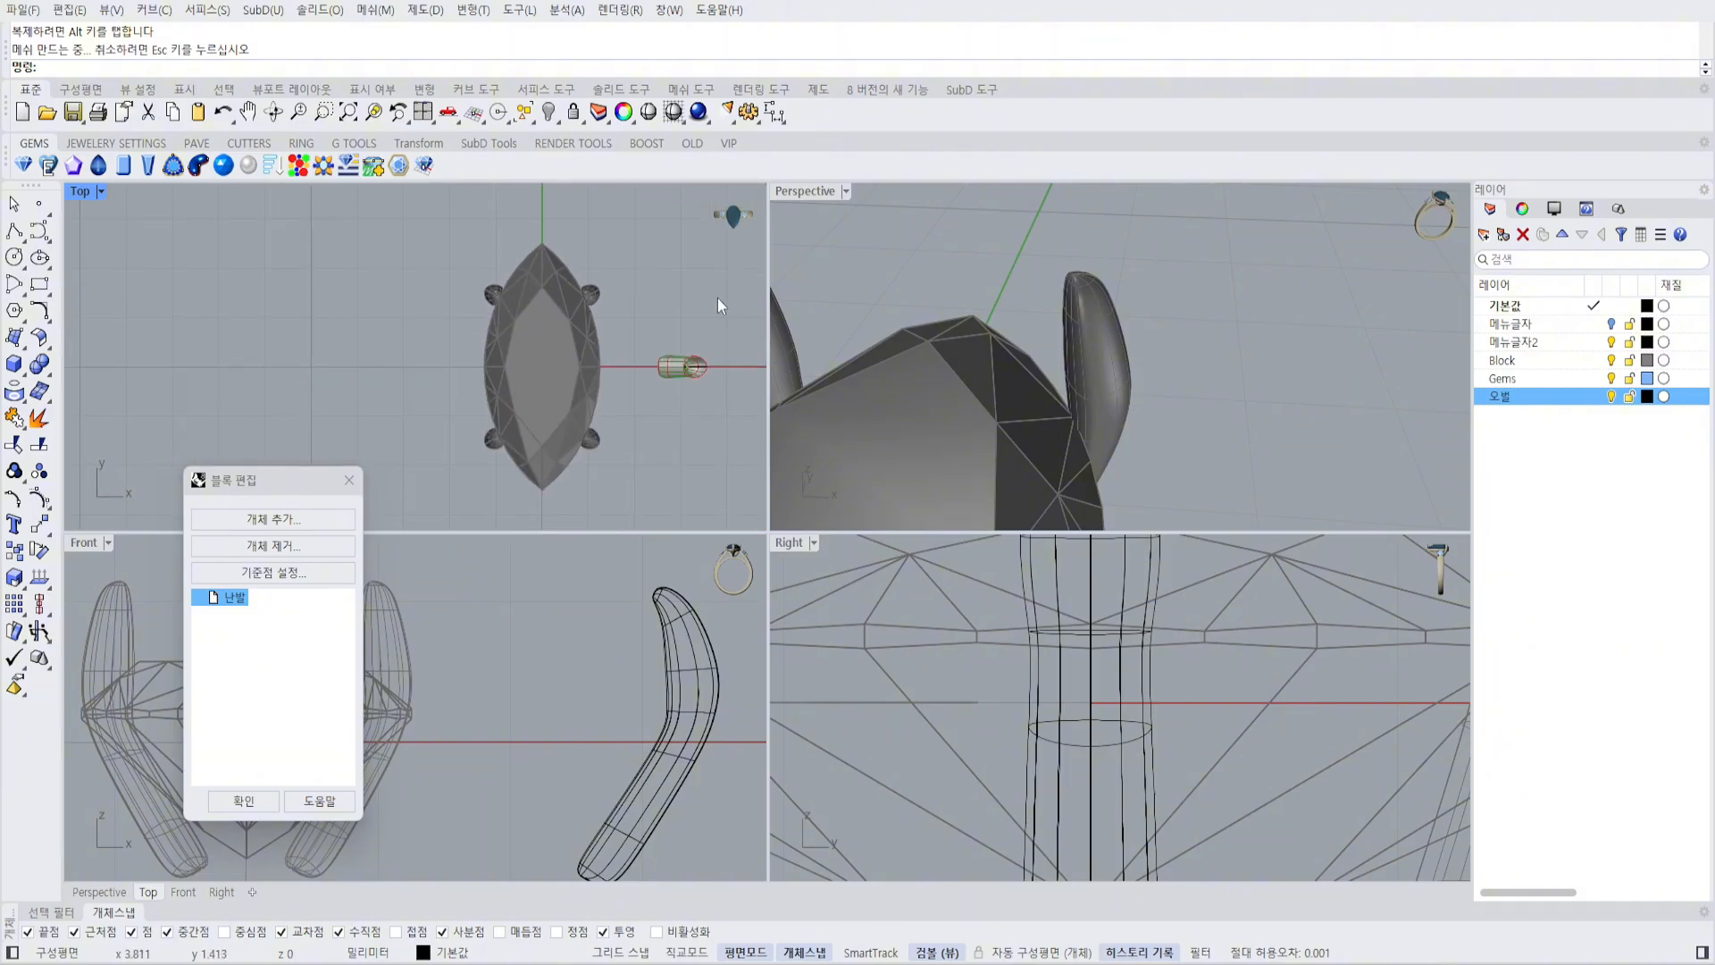
scroll(705, 313, "up", 5)
left_click(261, 802)
Try to turn on control points directly on one of the block prongs at the gem.
right_click_drag(1096, 379, 1101, 244)
scroll(1154, 290, "up", 5)
left_click(1123, 238)
scroll(1101, 245, "up", 2)
key("F10")
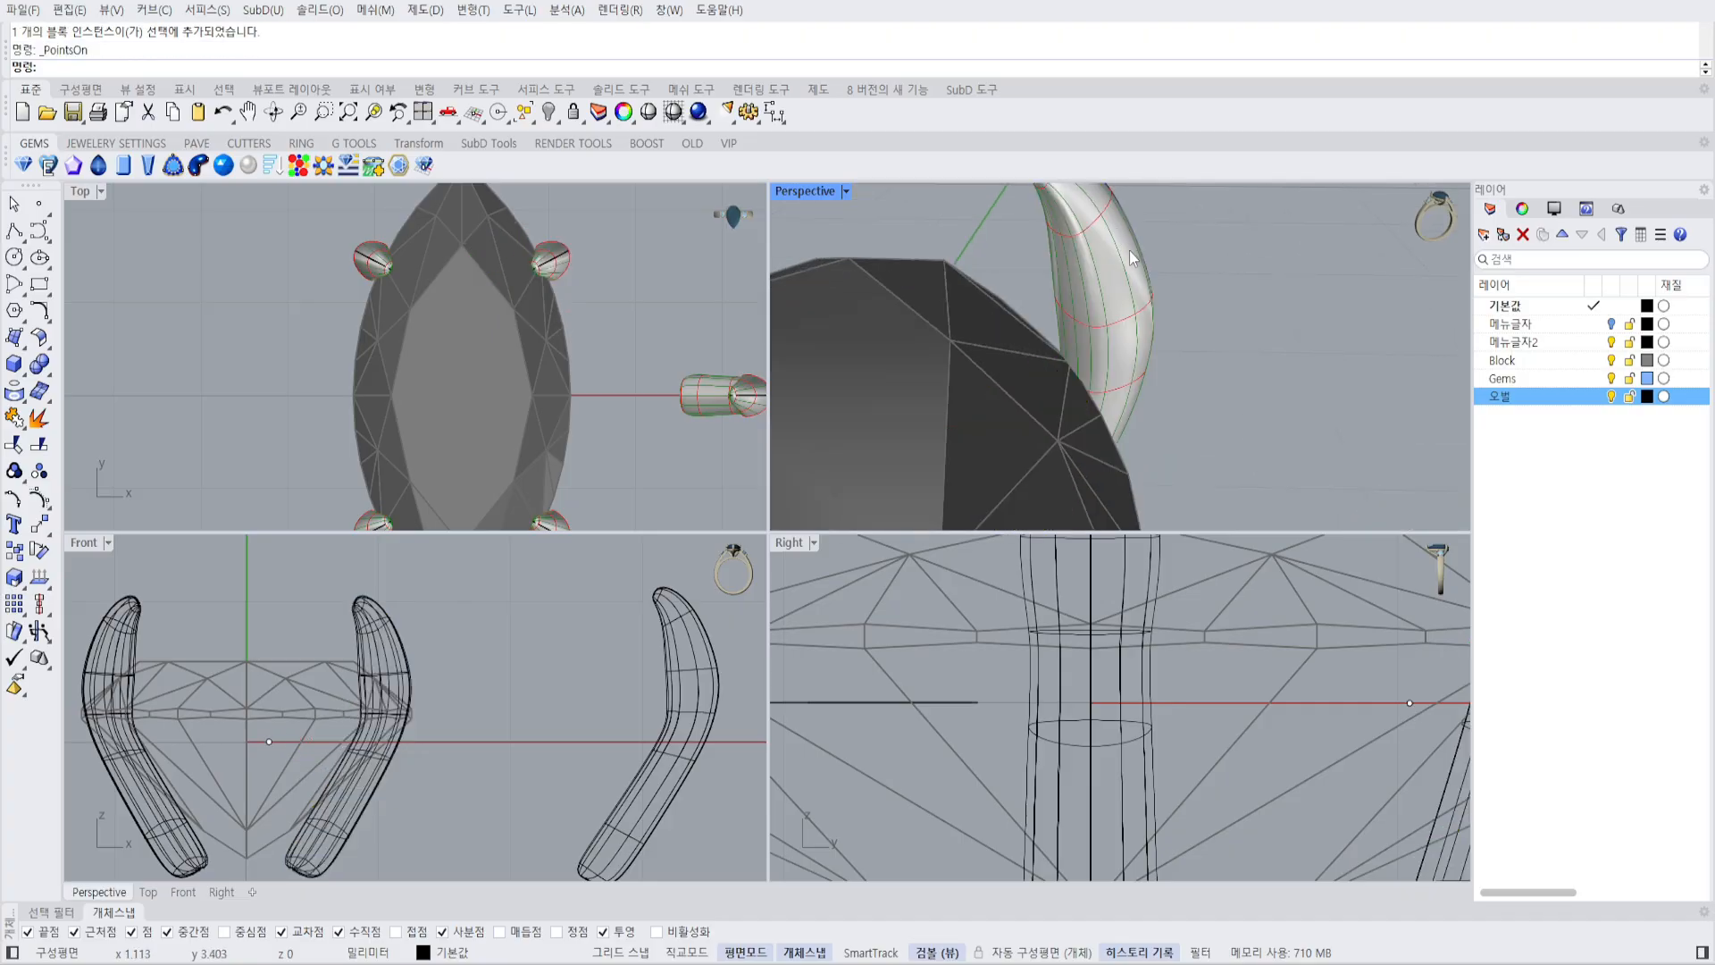
left_click(1150, 352)
Examine the curved prong shape from several angles in perspective.
right_click_drag(1128, 393, 1020, 206)
left_click(1019, 205)
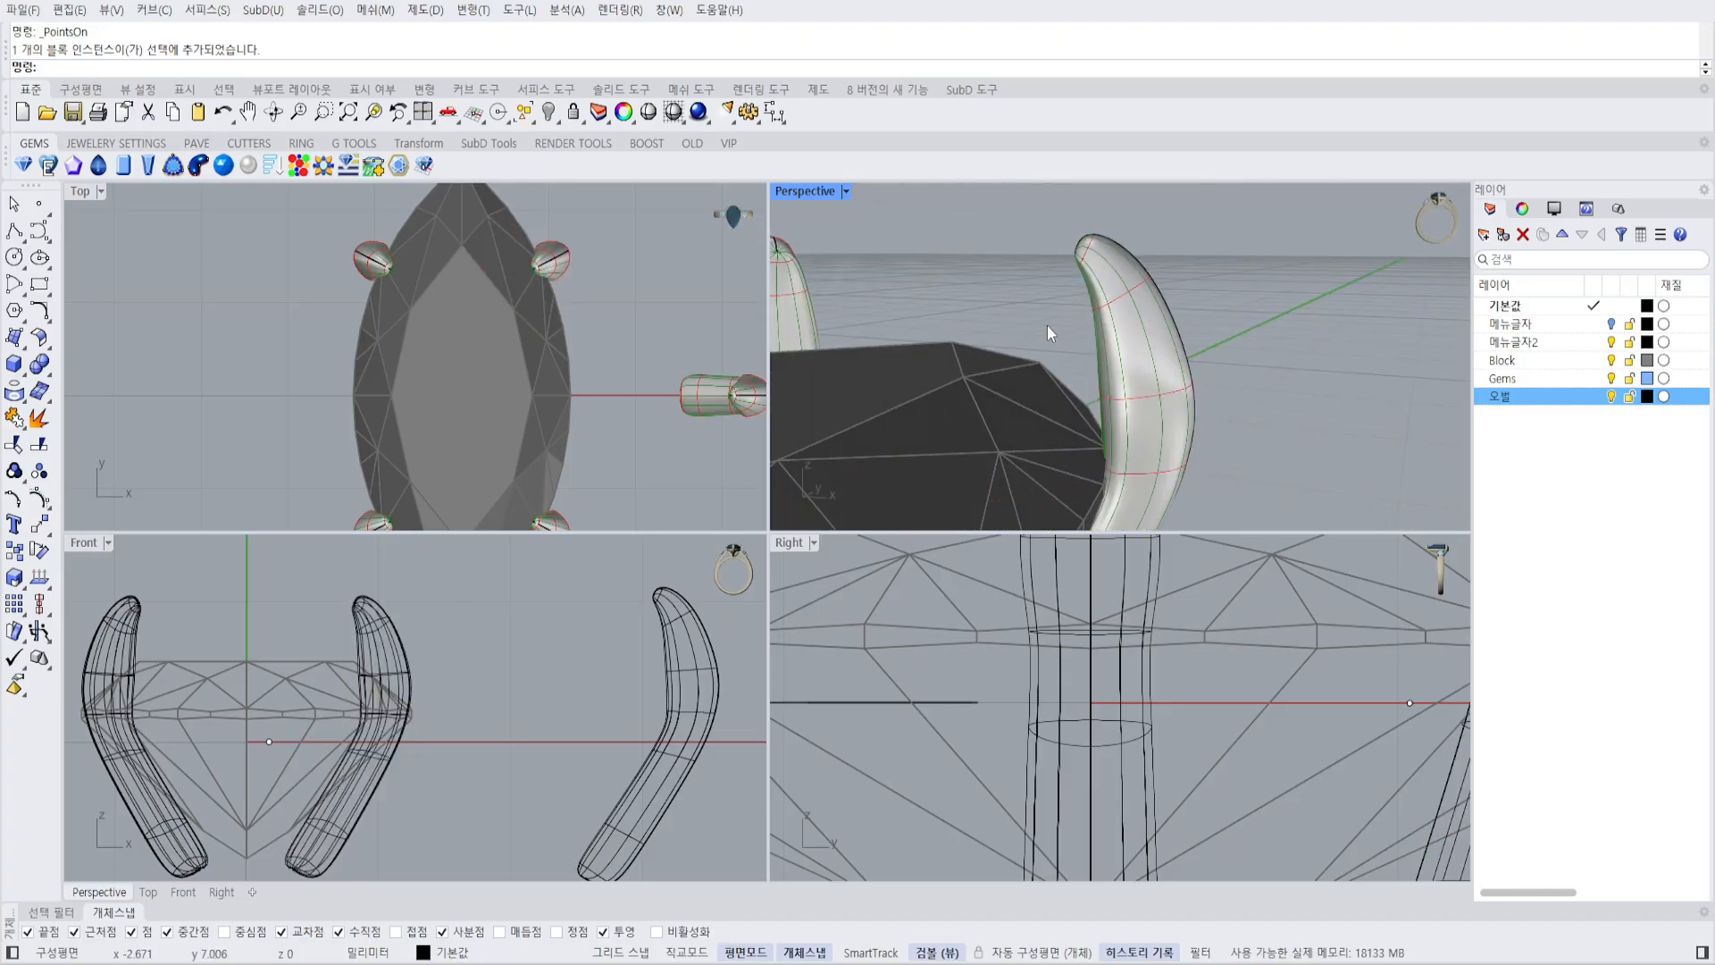
right_click_drag(1073, 270, 1065, 270)
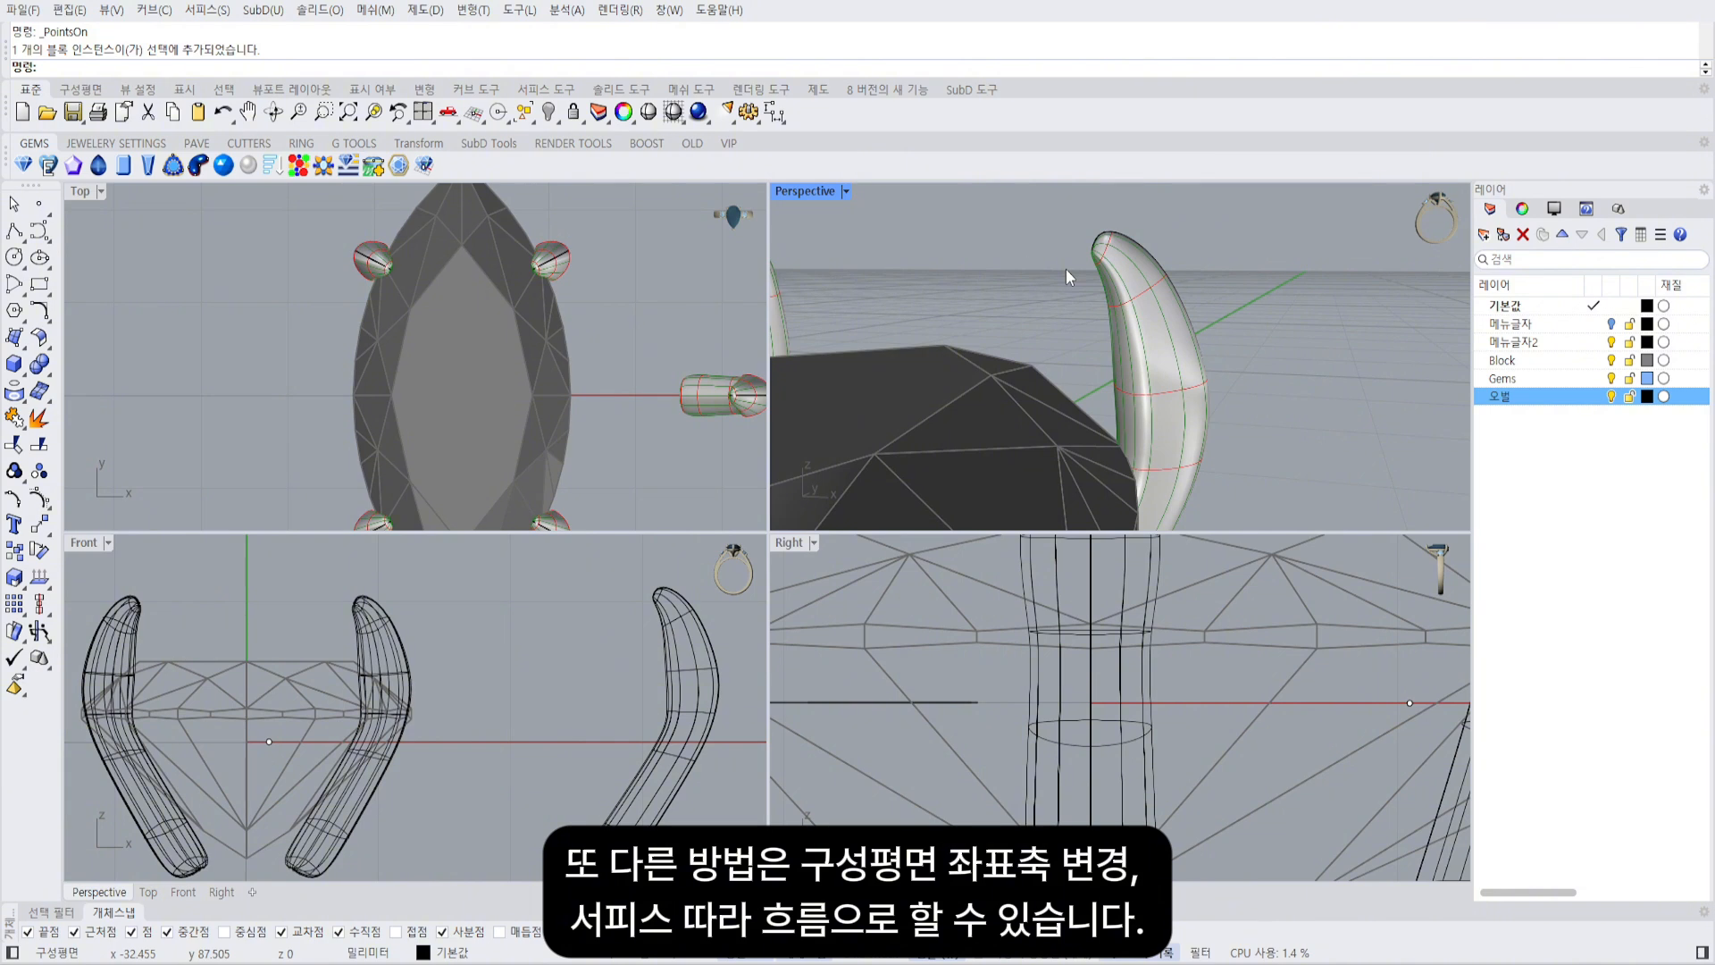
right_click_drag(1064, 270, 1161, 266)
left_click(1097, 275)
left_click(1138, 249)
scroll(1138, 255, "down", 4)
scroll(1152, 278, "up", 4)
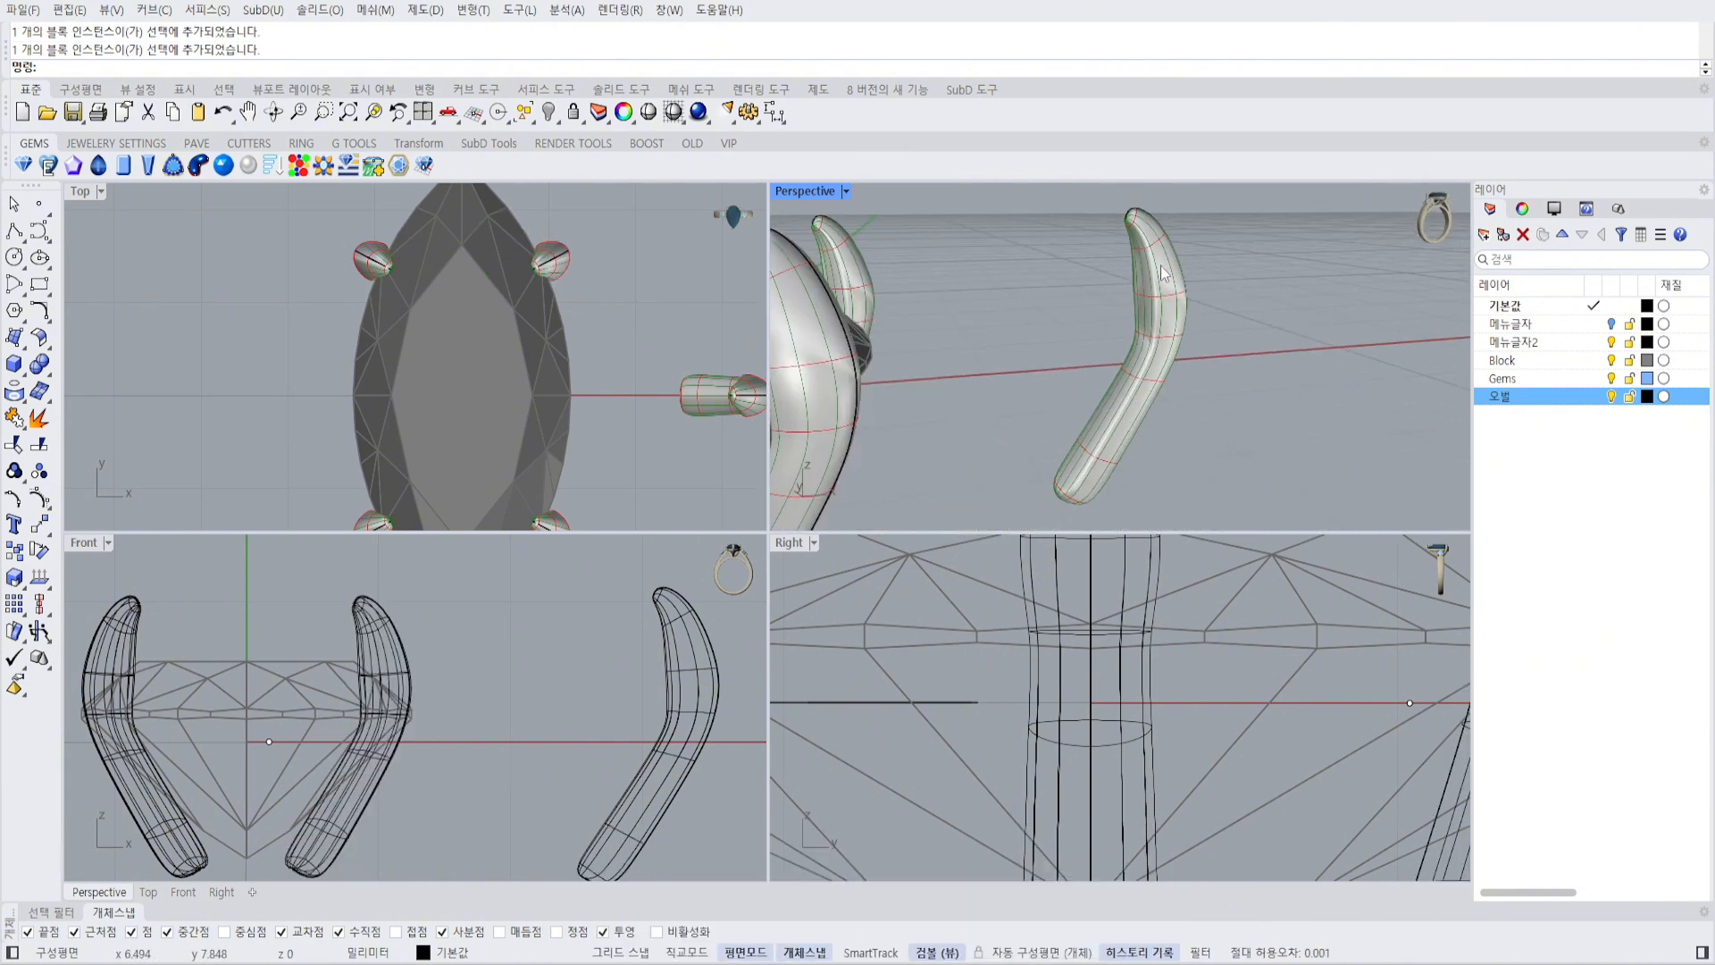
Select the unrotated prong and compare it with the prongs around the gem in the Front and Right views.
left_click(1215, 244)
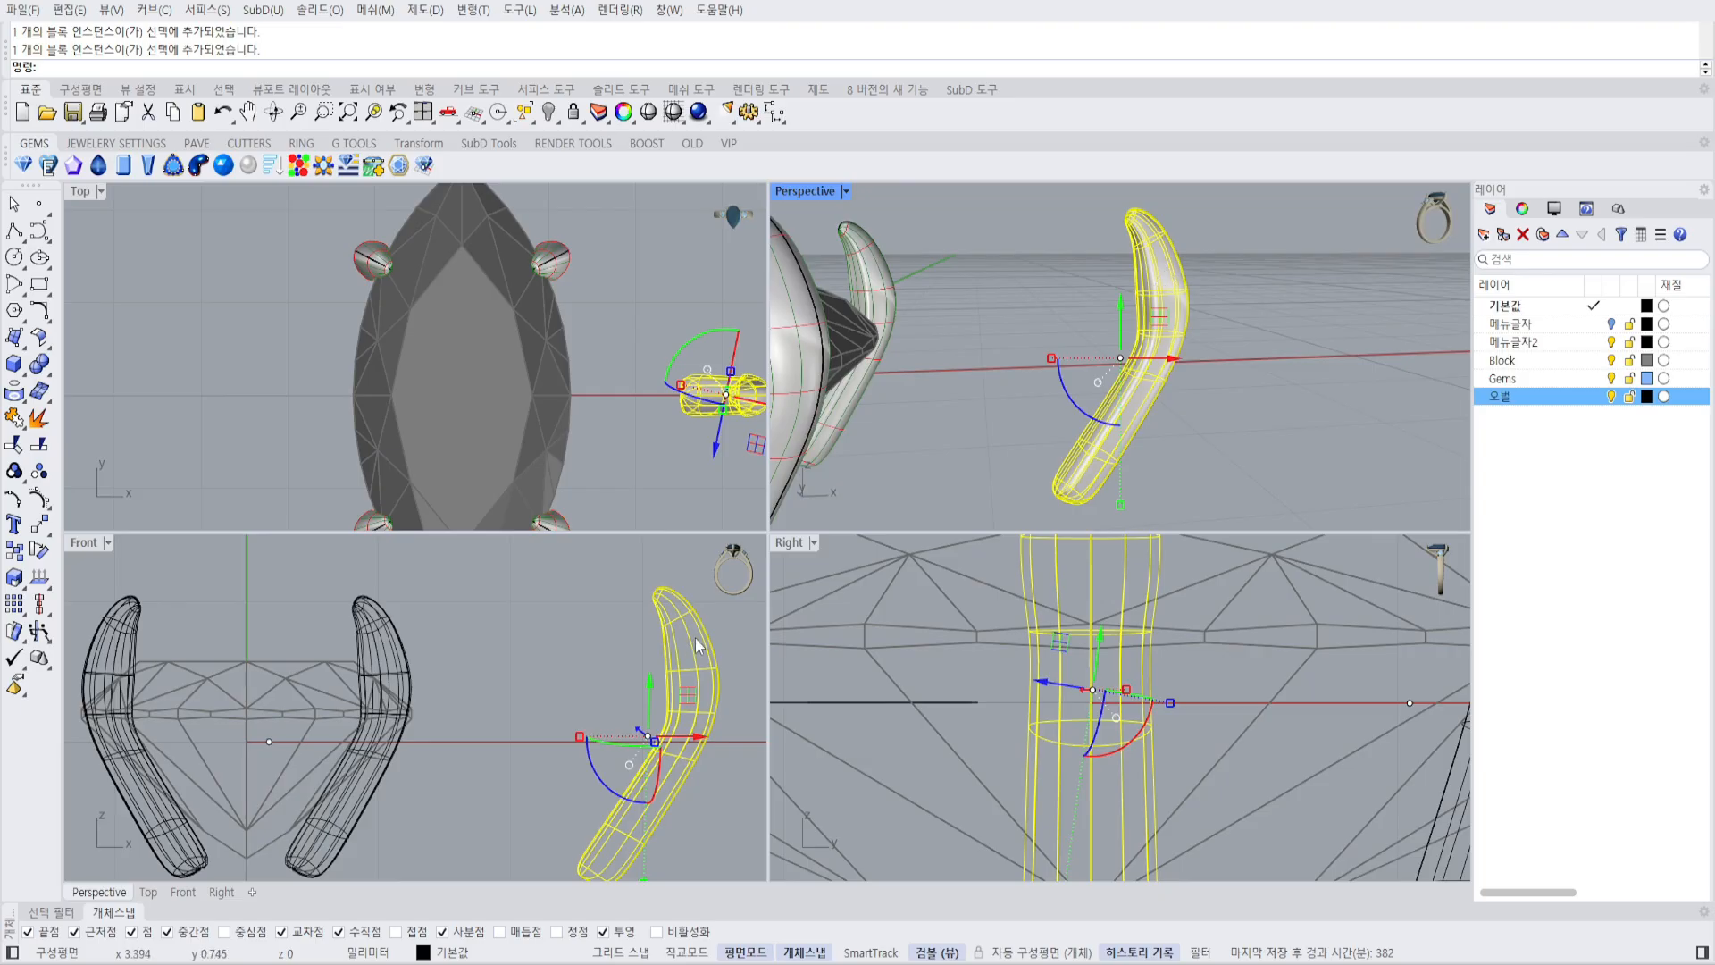
scroll(573, 663, "down", 6)
right_click_drag(696, 645, 503, 684)
scroll(529, 671, "up", 6)
scroll(570, 652, "down", 2)
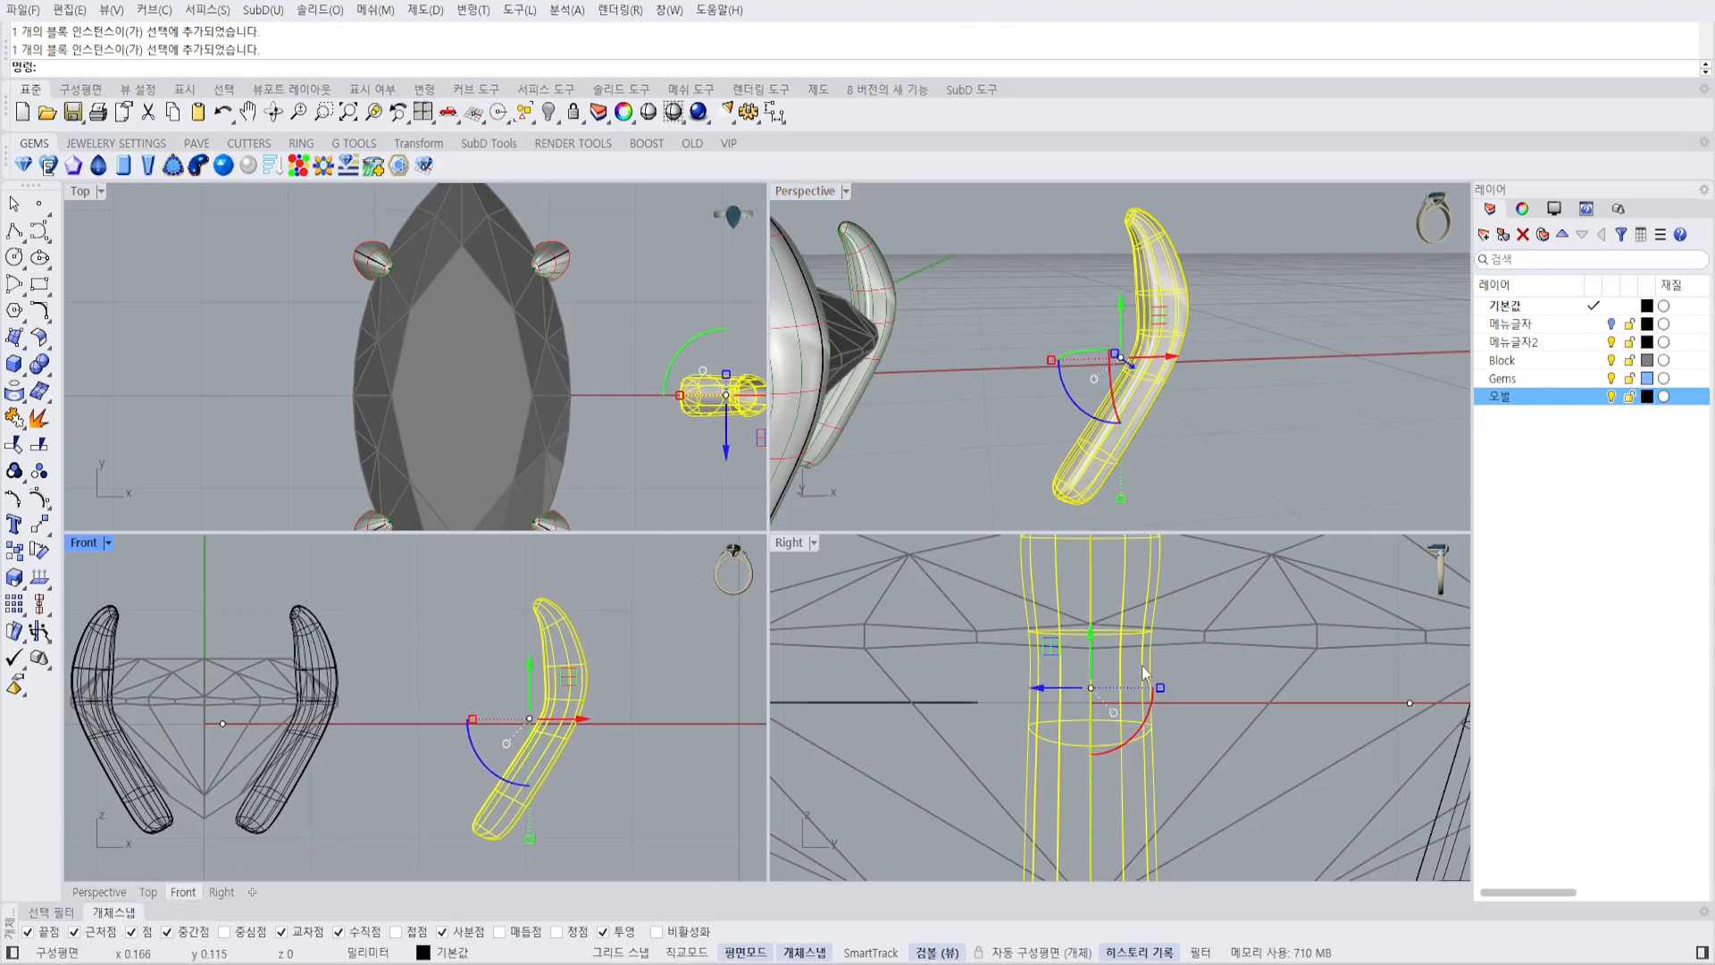
scroll(1143, 671, "down", 5)
scroll(1161, 652, "up", 2)
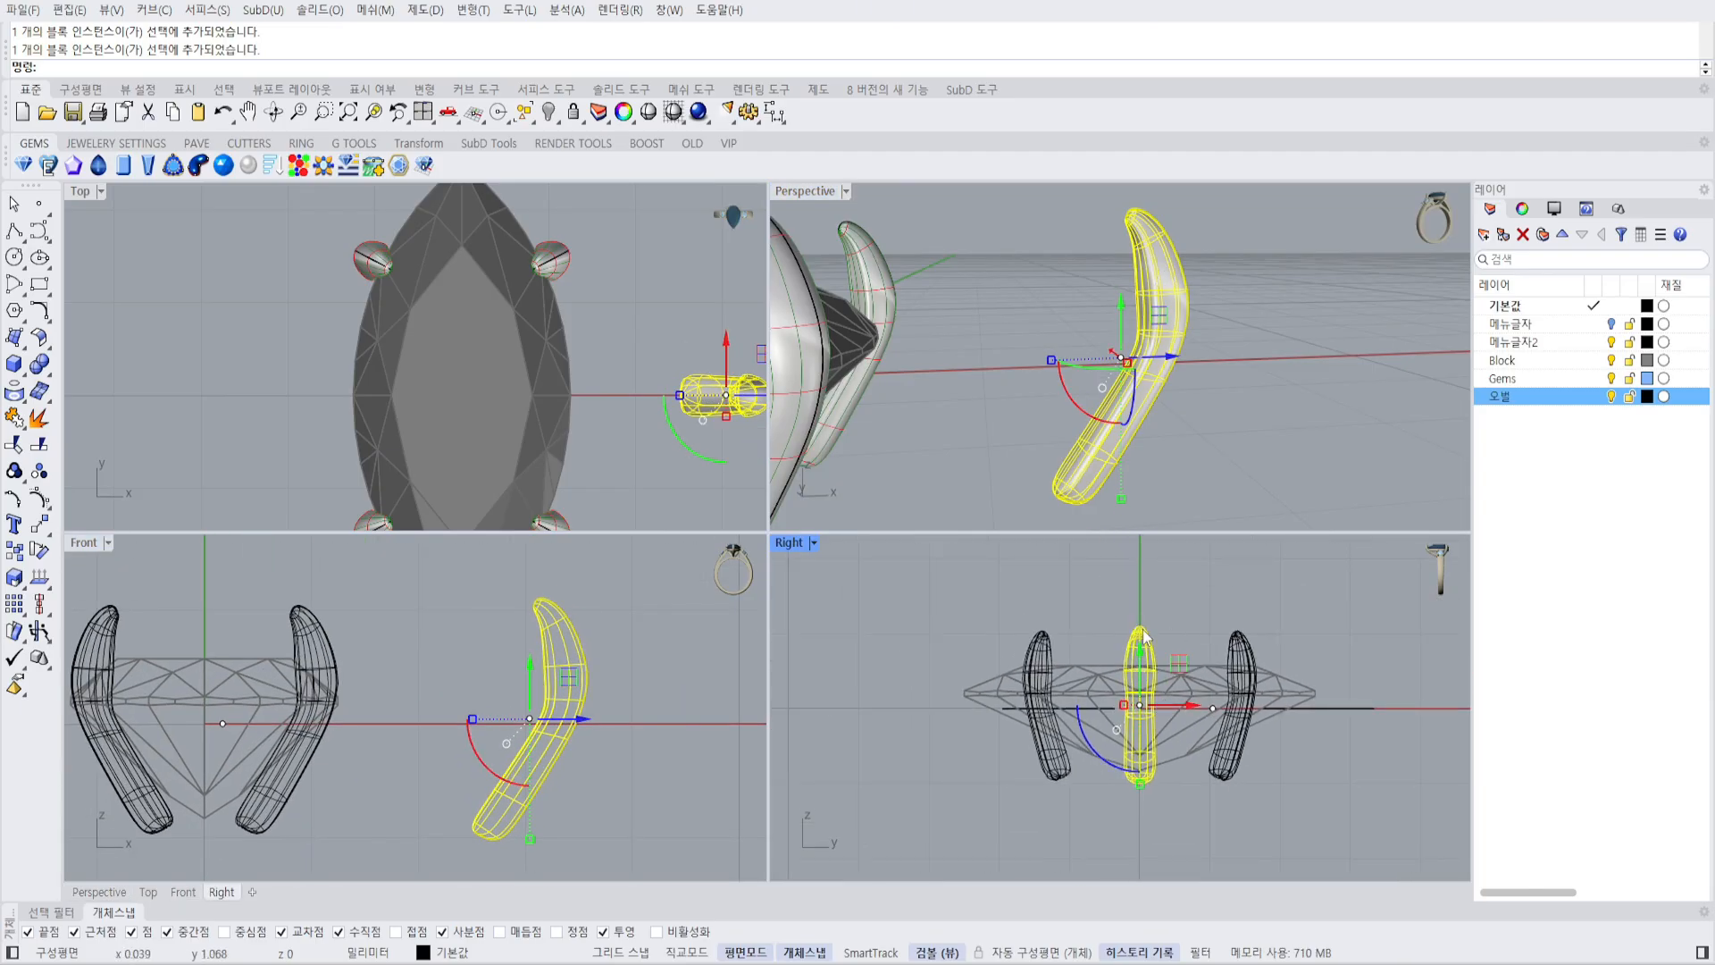
key("Escape")
scroll(1145, 666, "up", 5)
left_click(1155, 609)
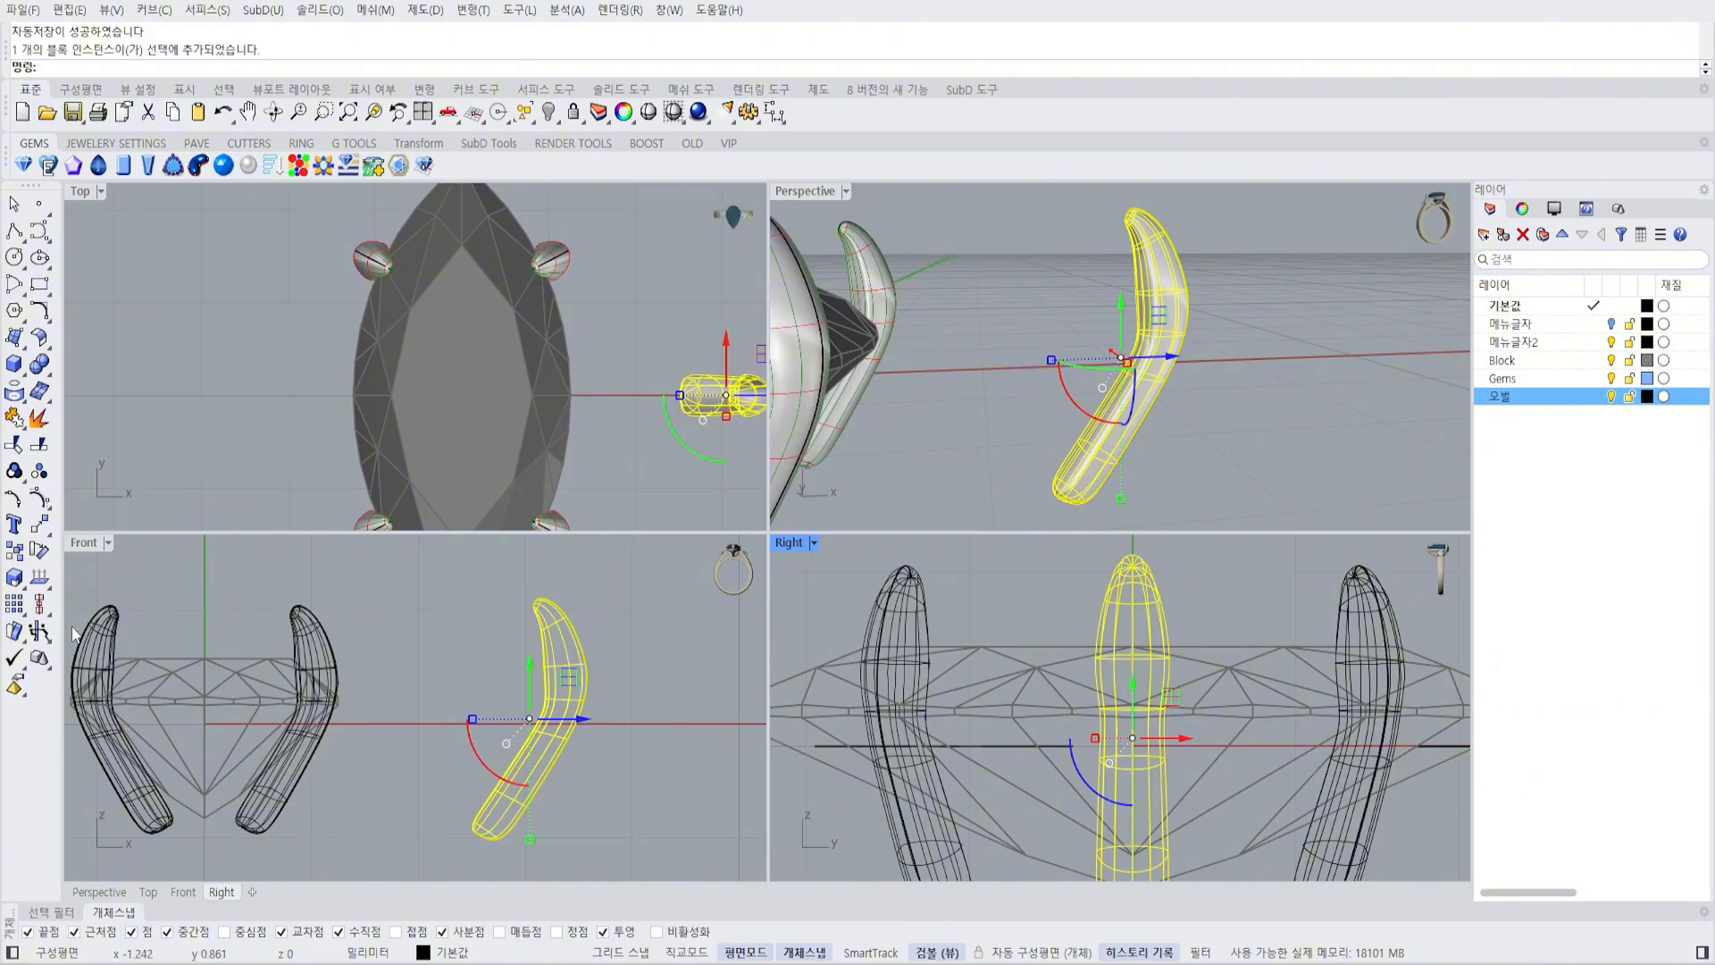
Maximize the Top view, set it to shaded display and clear the selection.
left_click(48, 668)
scroll(1029, 500, "down", 6)
key("ctrl+F1")
scroll(1034, 429, "down", 14)
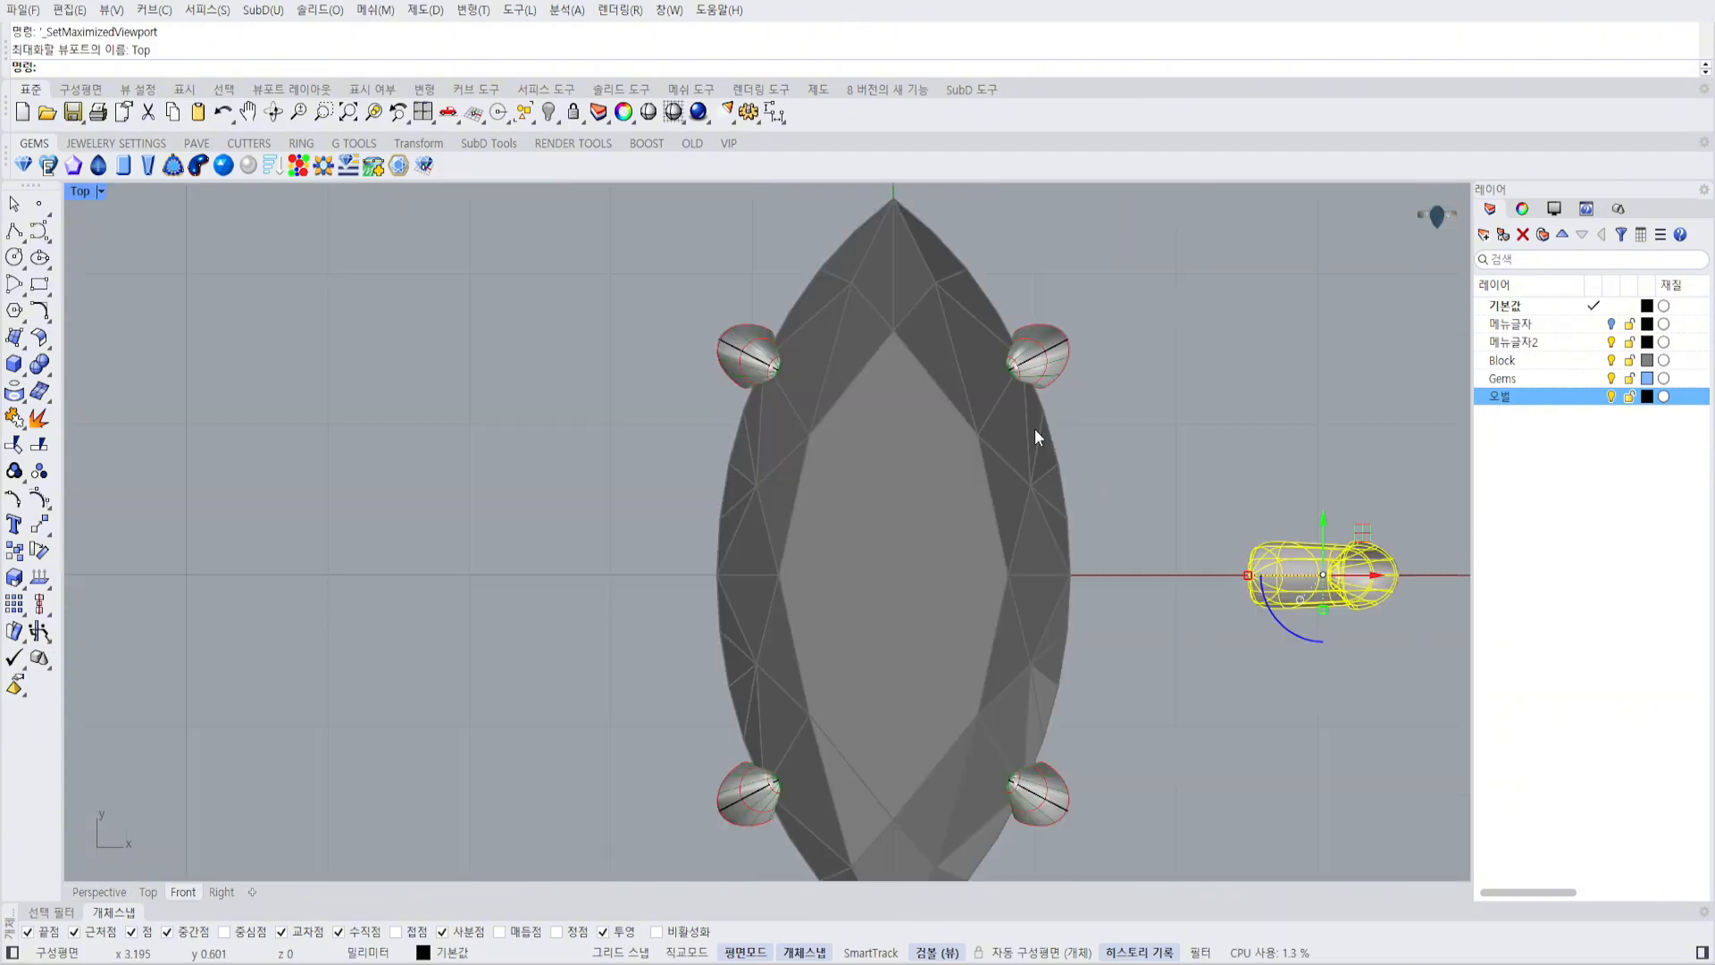
type("S")
key("Return")
scroll(1098, 408, "up", 8)
scroll(1161, 419, "down", 4)
key("Escape")
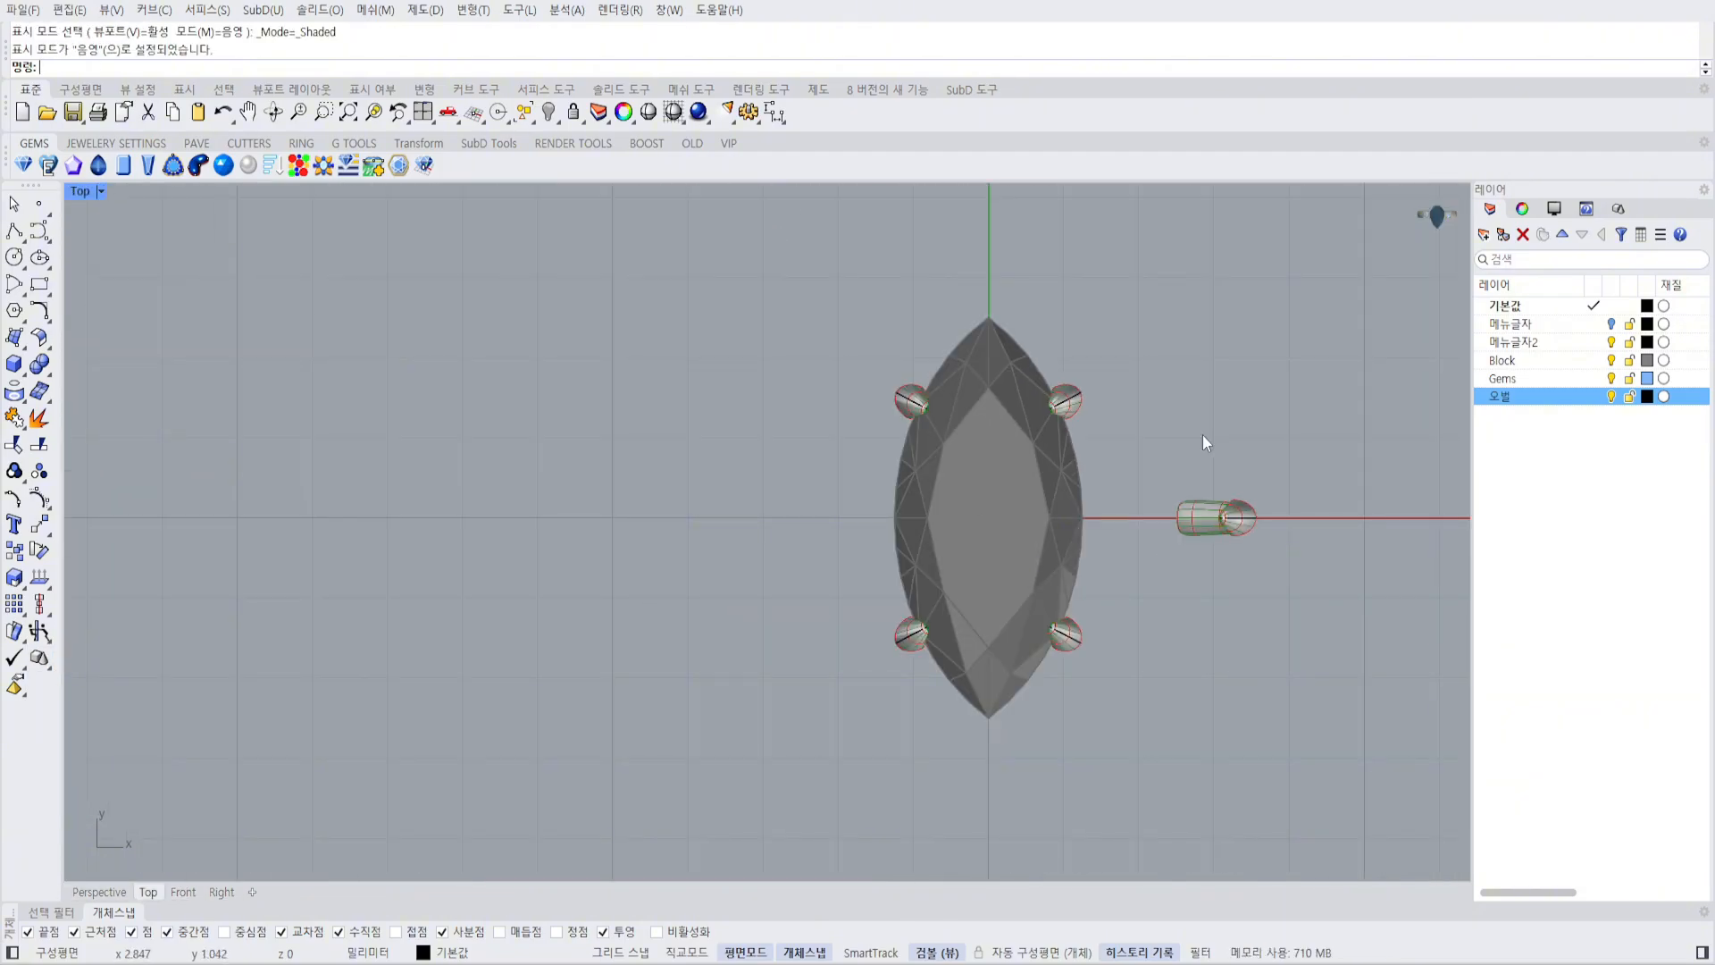
Delete the four prong copies around the gem, keeping the unrotated prong on the X axis.
right_click_drag(1171, 415, 1018, 401)
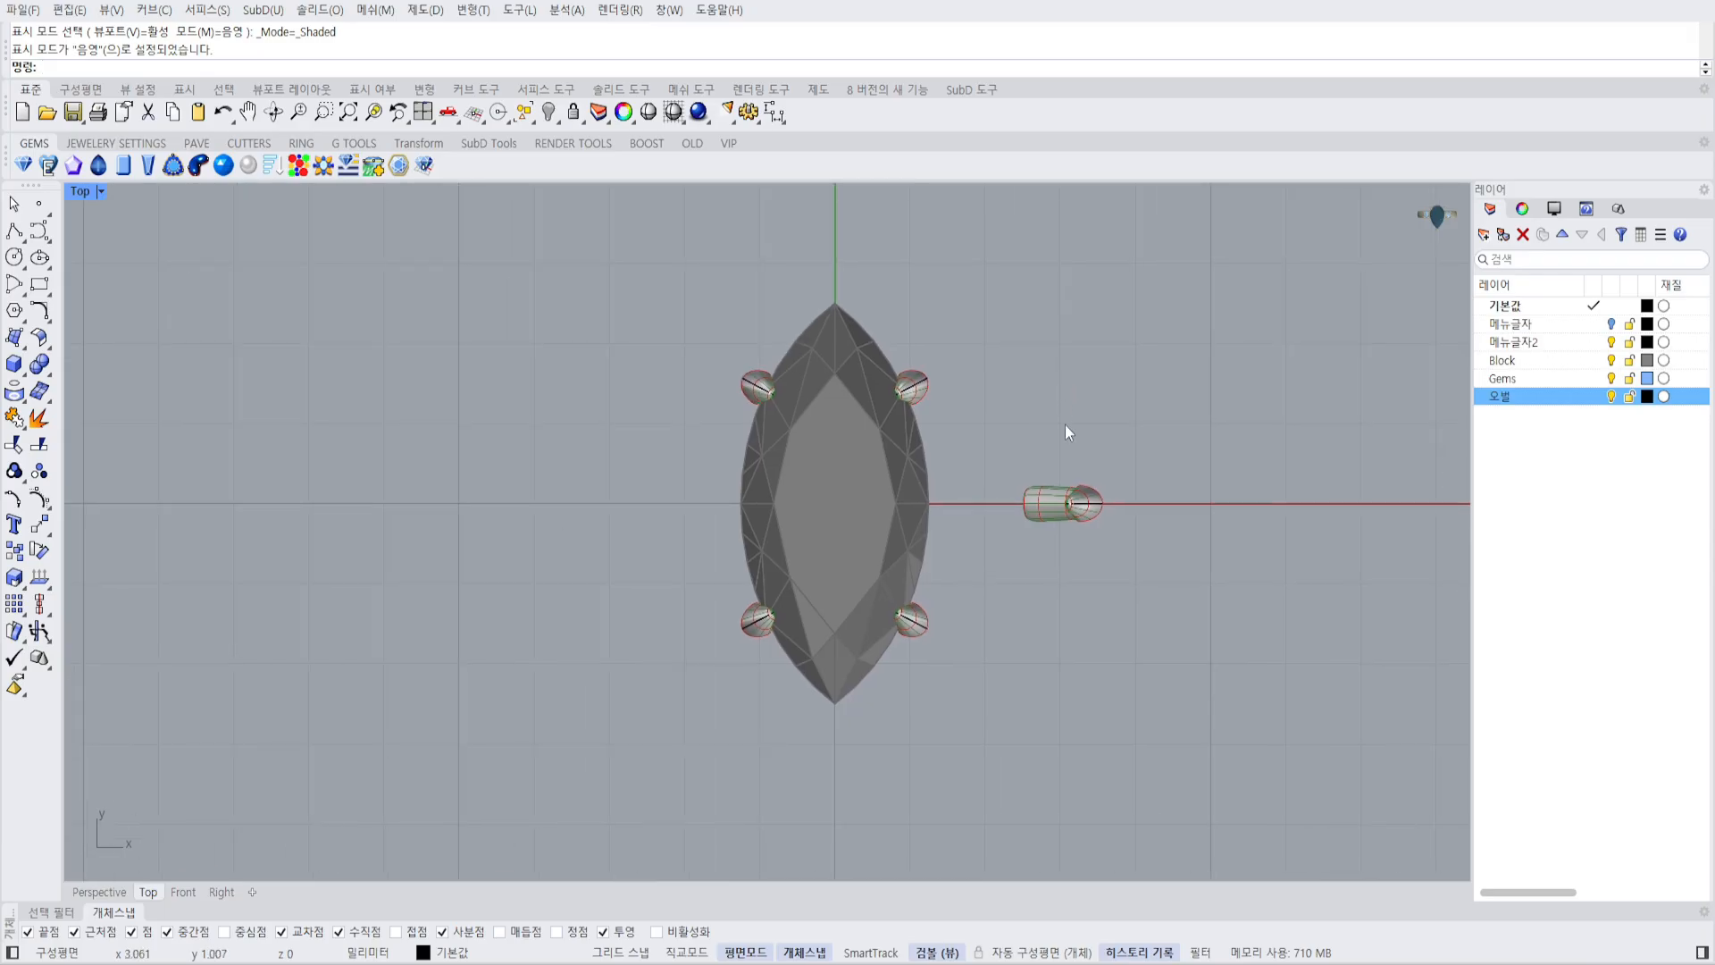
scroll(1085, 500, "up", 6)
left_click(1077, 495)
scroll(1083, 474, "up", 6)
scroll(1095, 453, "down", 8)
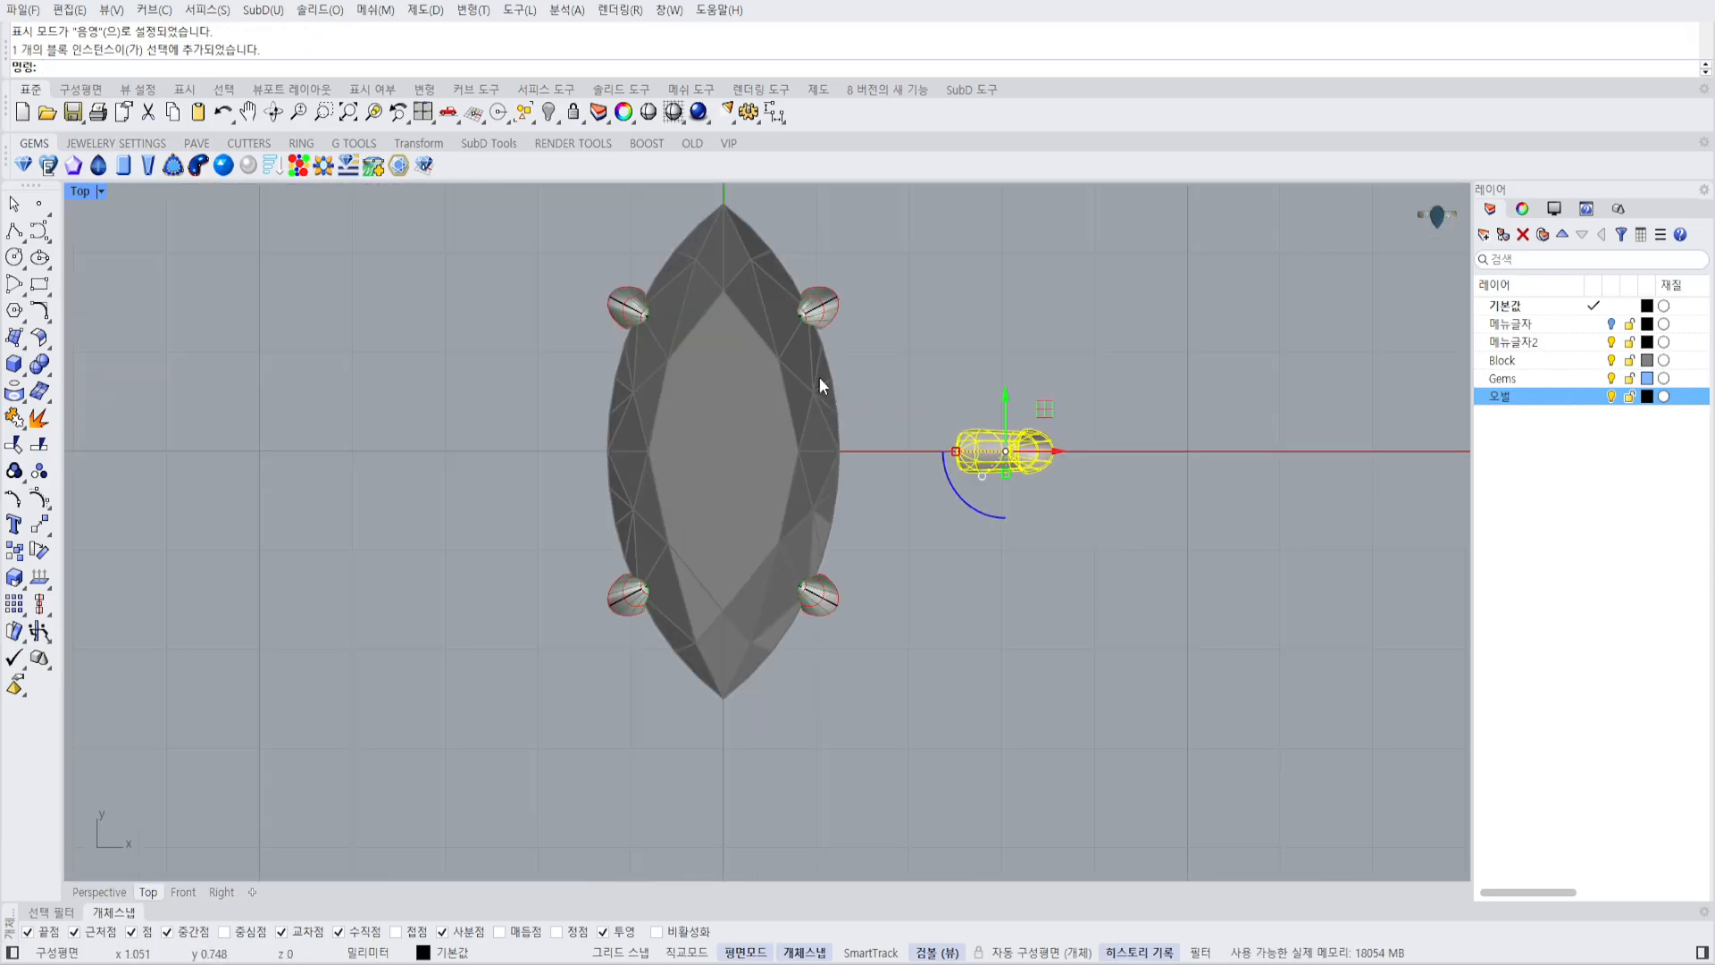
key("Delete")
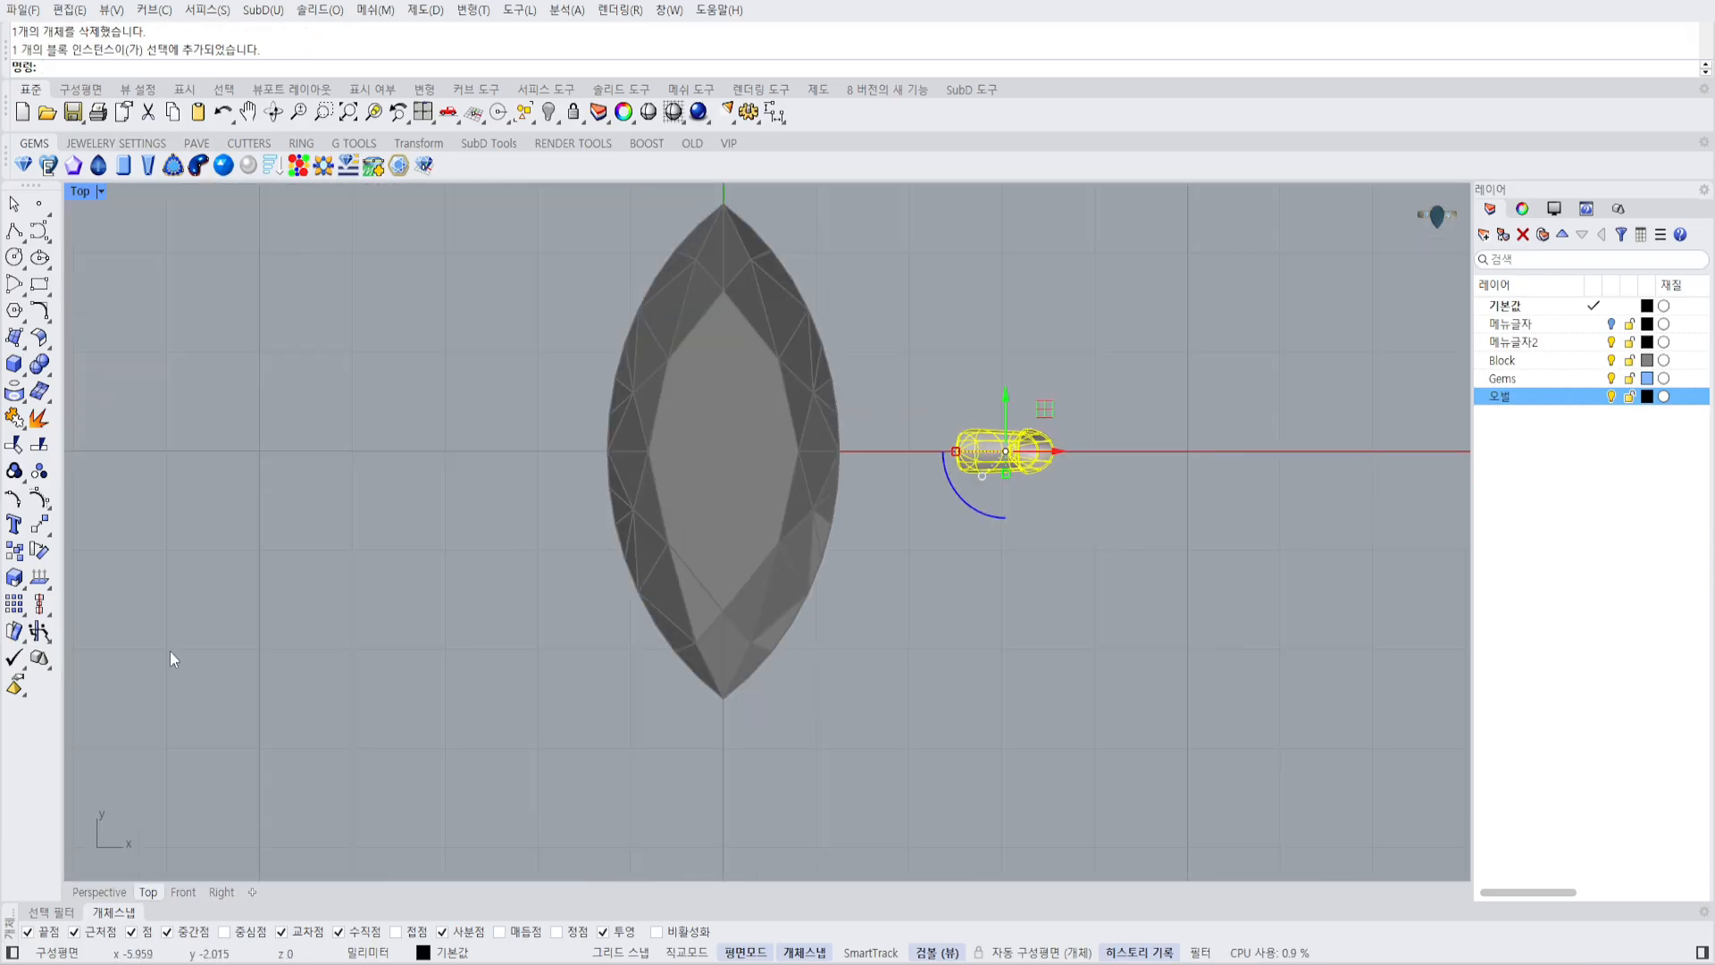
Explode the remaining prong block into its base geometry and clear the selection.
left_click(26, 693)
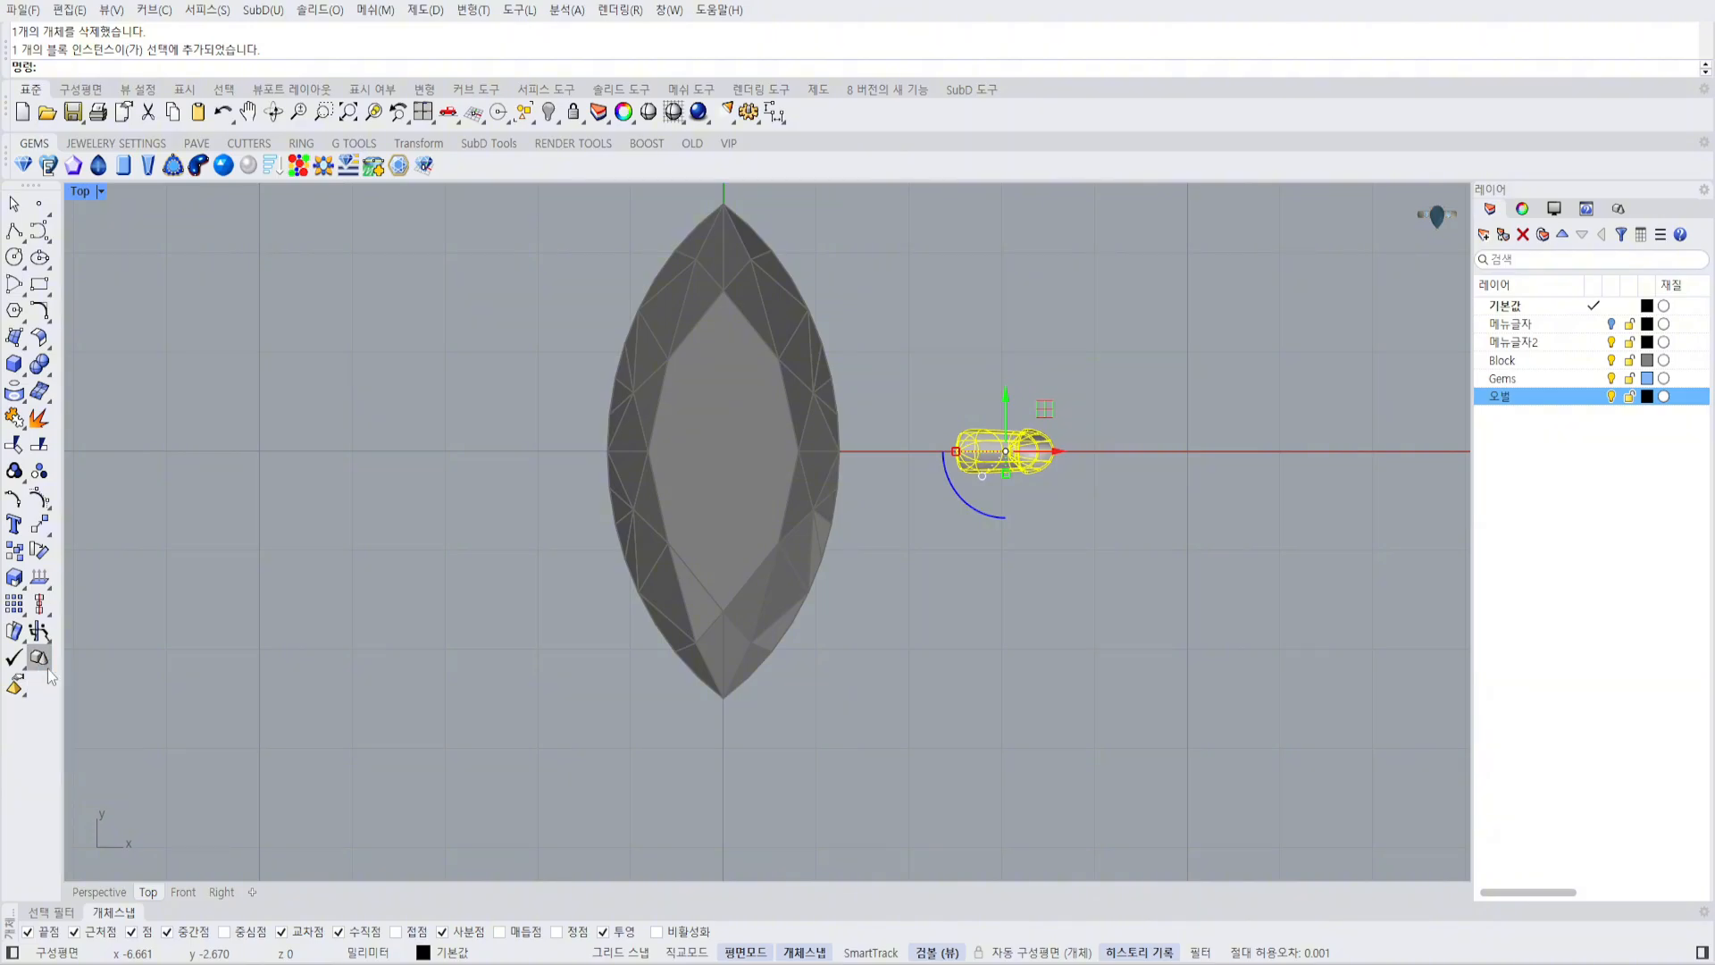
left_click(49, 666)
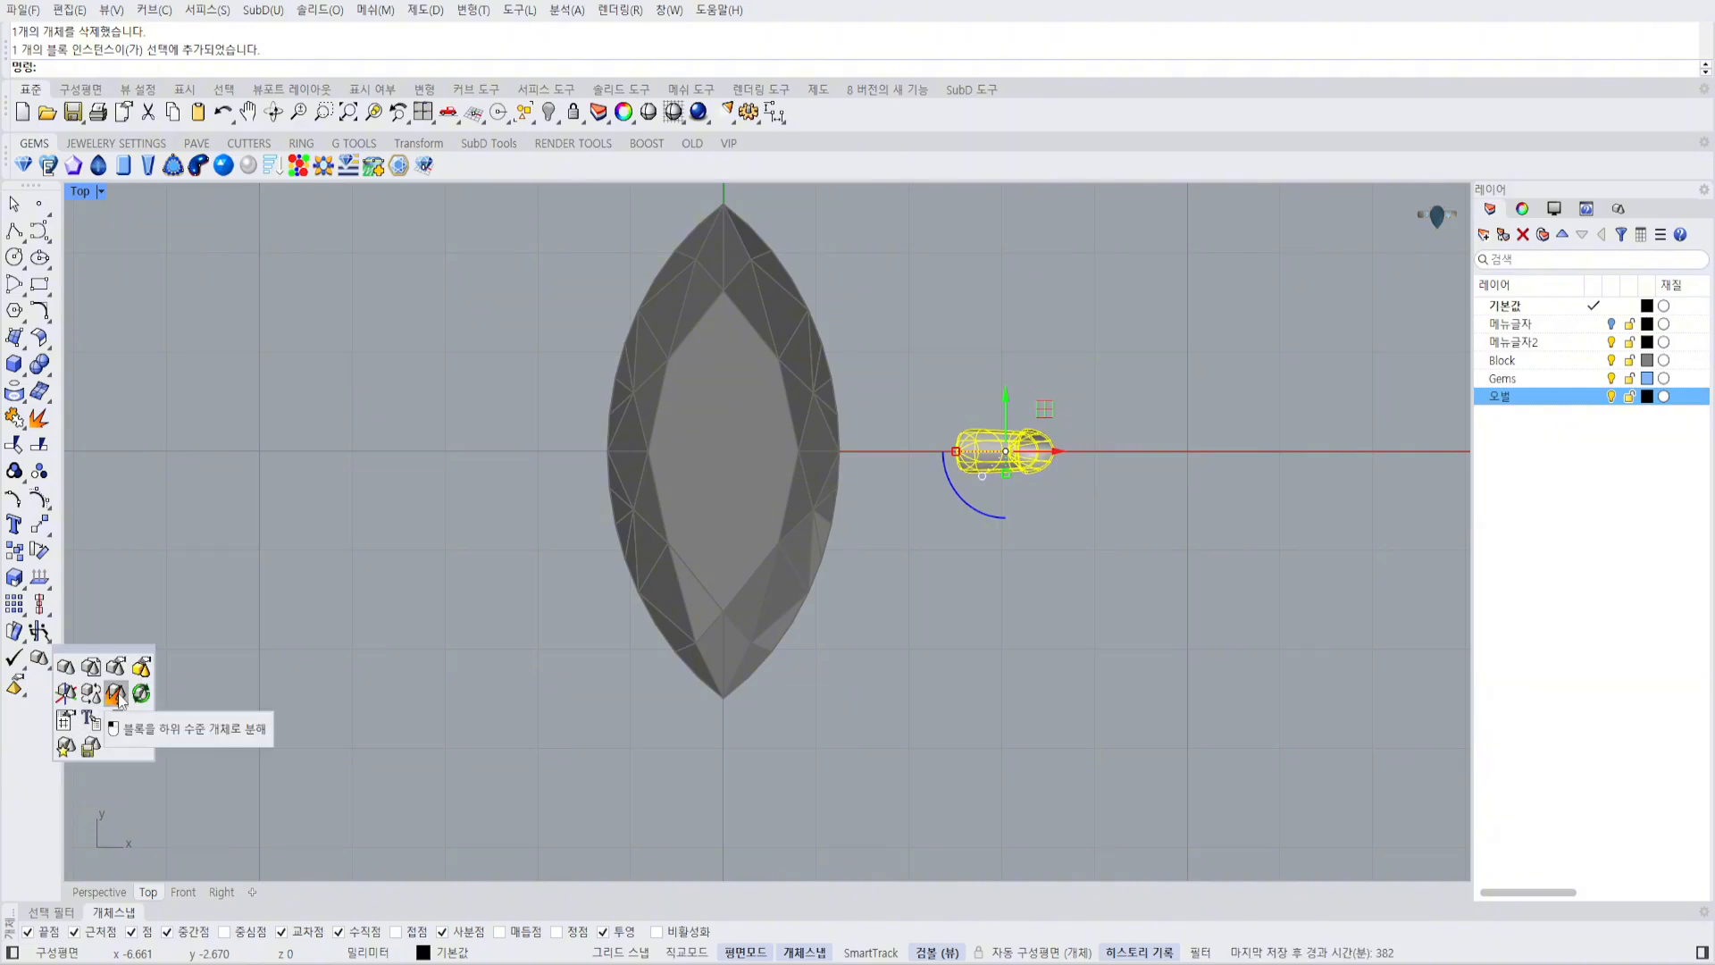
left_click(115, 693)
scroll(995, 470, "up", 4)
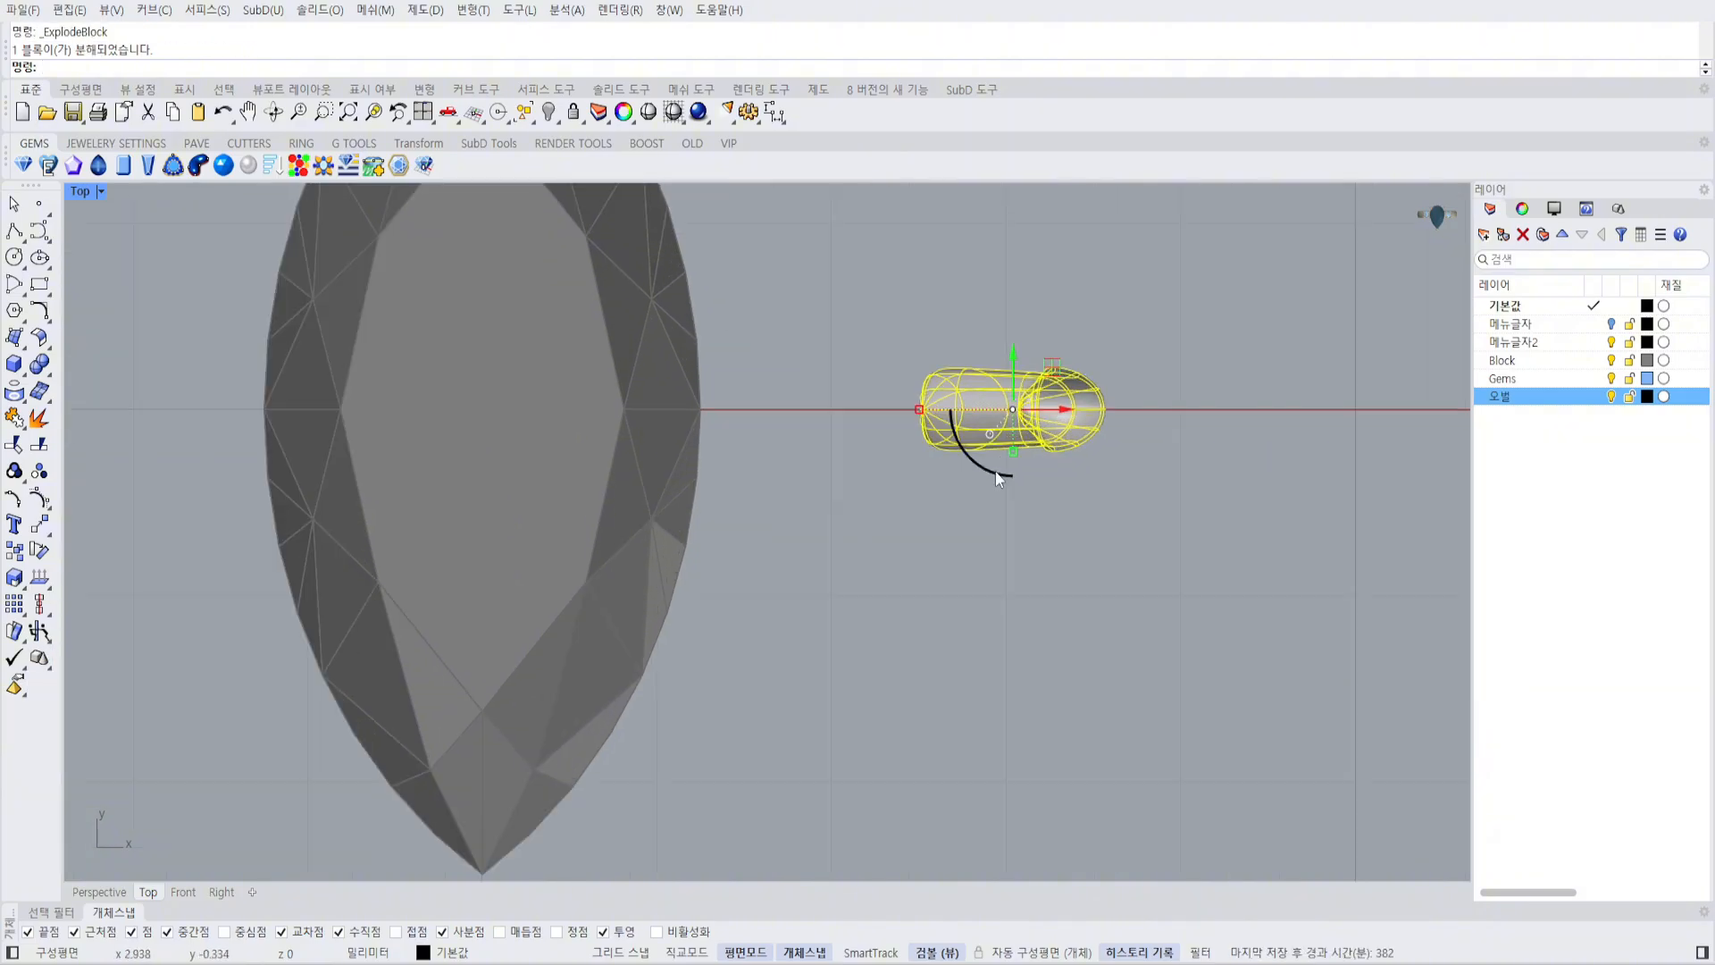
key("Escape")
Show the exploded prong's control points, check them in another view and hide them again.
right_click_drag(1116, 324, 1105, 348)
left_click(1024, 429)
key("F10")
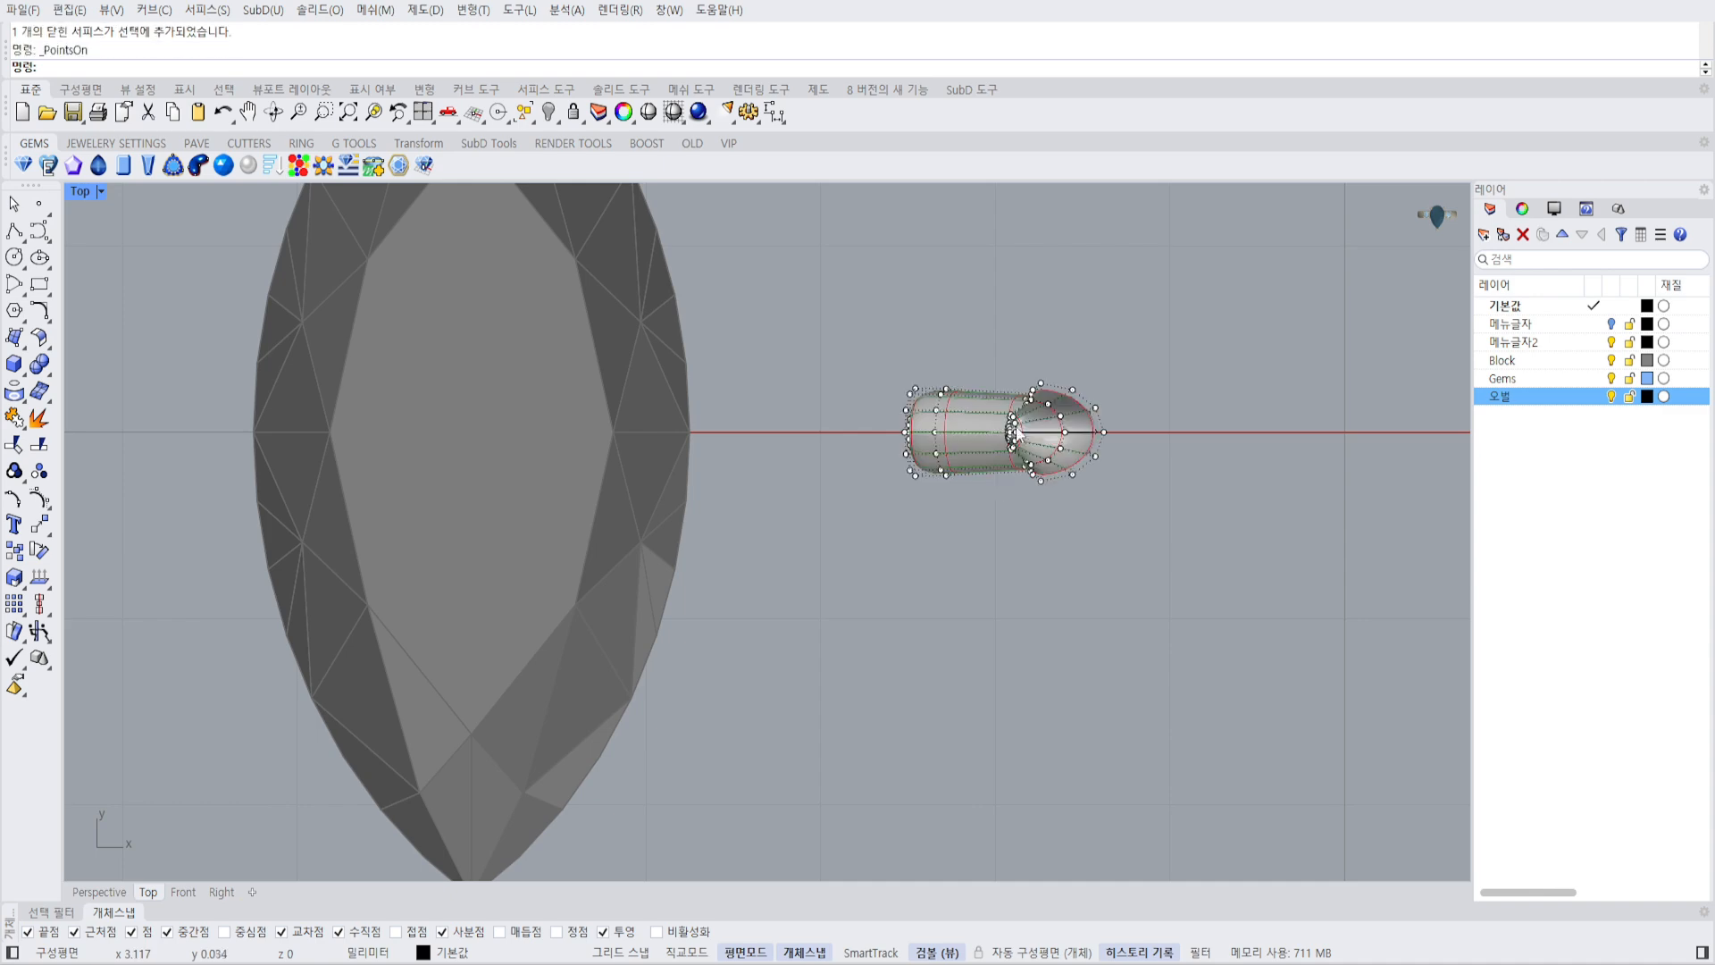
key("ctrl+F4")
scroll(1000, 443, "down", 2)
right_click_drag(1025, 425, 1008, 616)
key("Escape")
In the Top view, copy the prong to the gem's upper-right edge and rotate the copy to point toward the gem's centre.
key("ctrl+F1")
left_click(999, 441)
scroll(999, 441, "up", 4)
scroll(1009, 443, "down", 8)
left_click_drag(1039, 554, 788, 373, "alt")
scroll(743, 409, "up", 2)
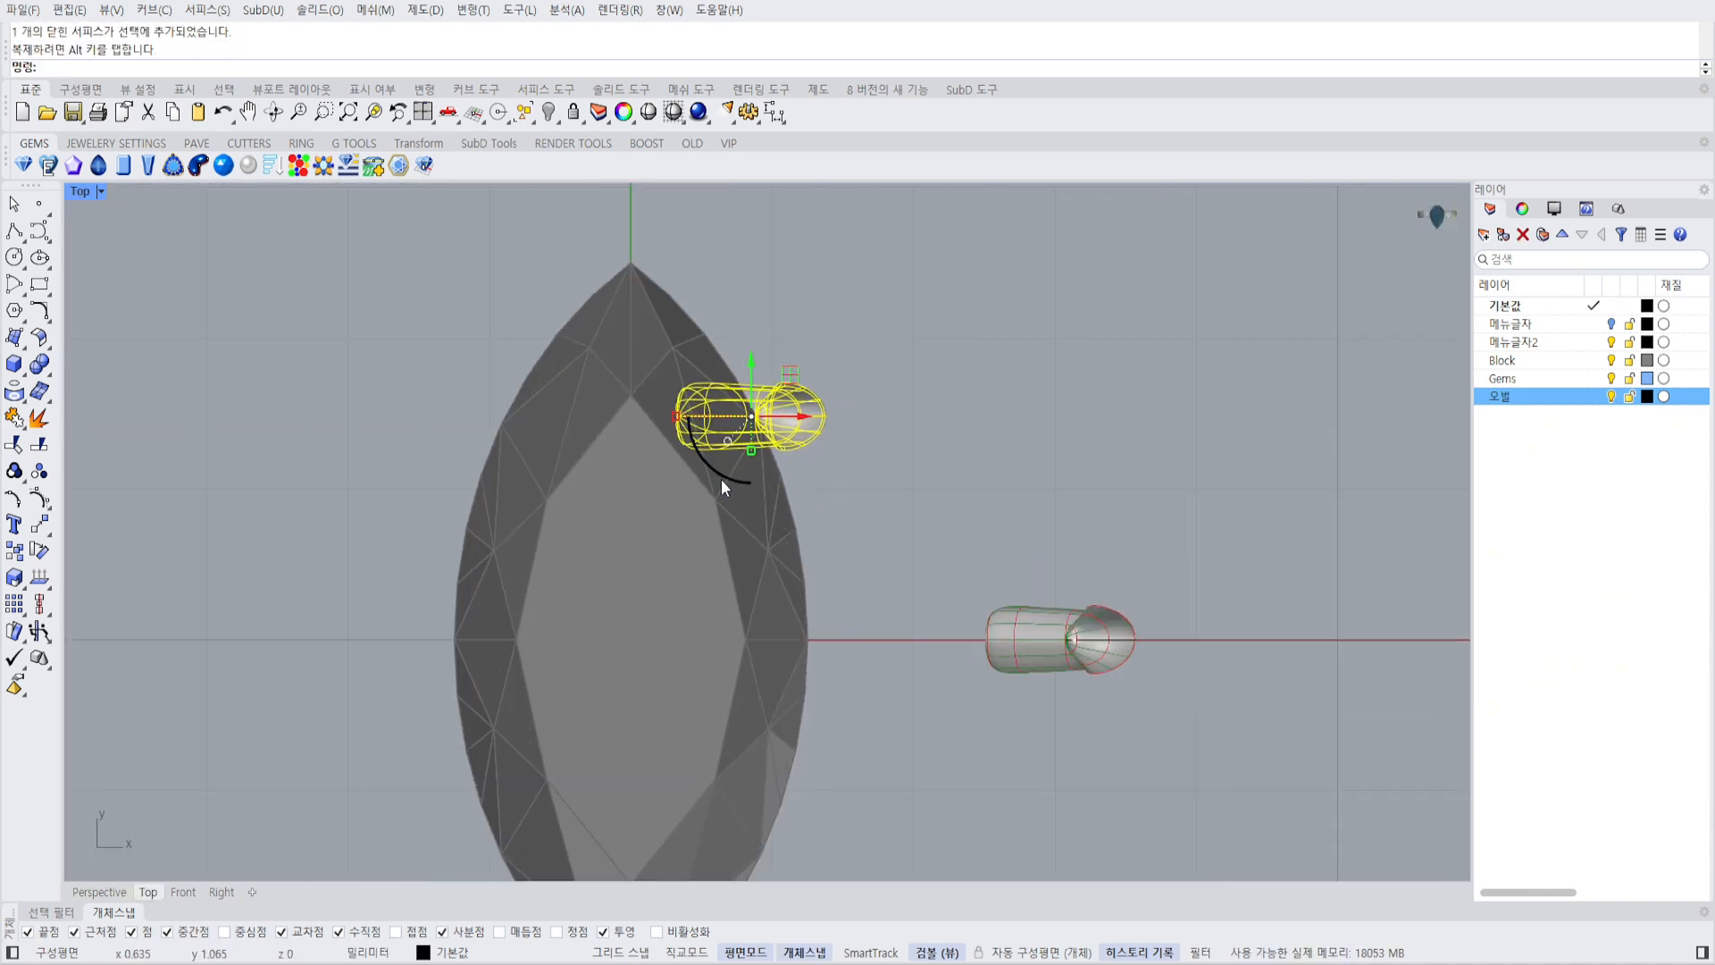
left_click_drag(717, 473, 753, 499)
Mirror the rotated prong across the X axis in the Top view, keeping the original.
right_click_drag(785, 495, 815, 455)
type("mi")
key("Return")
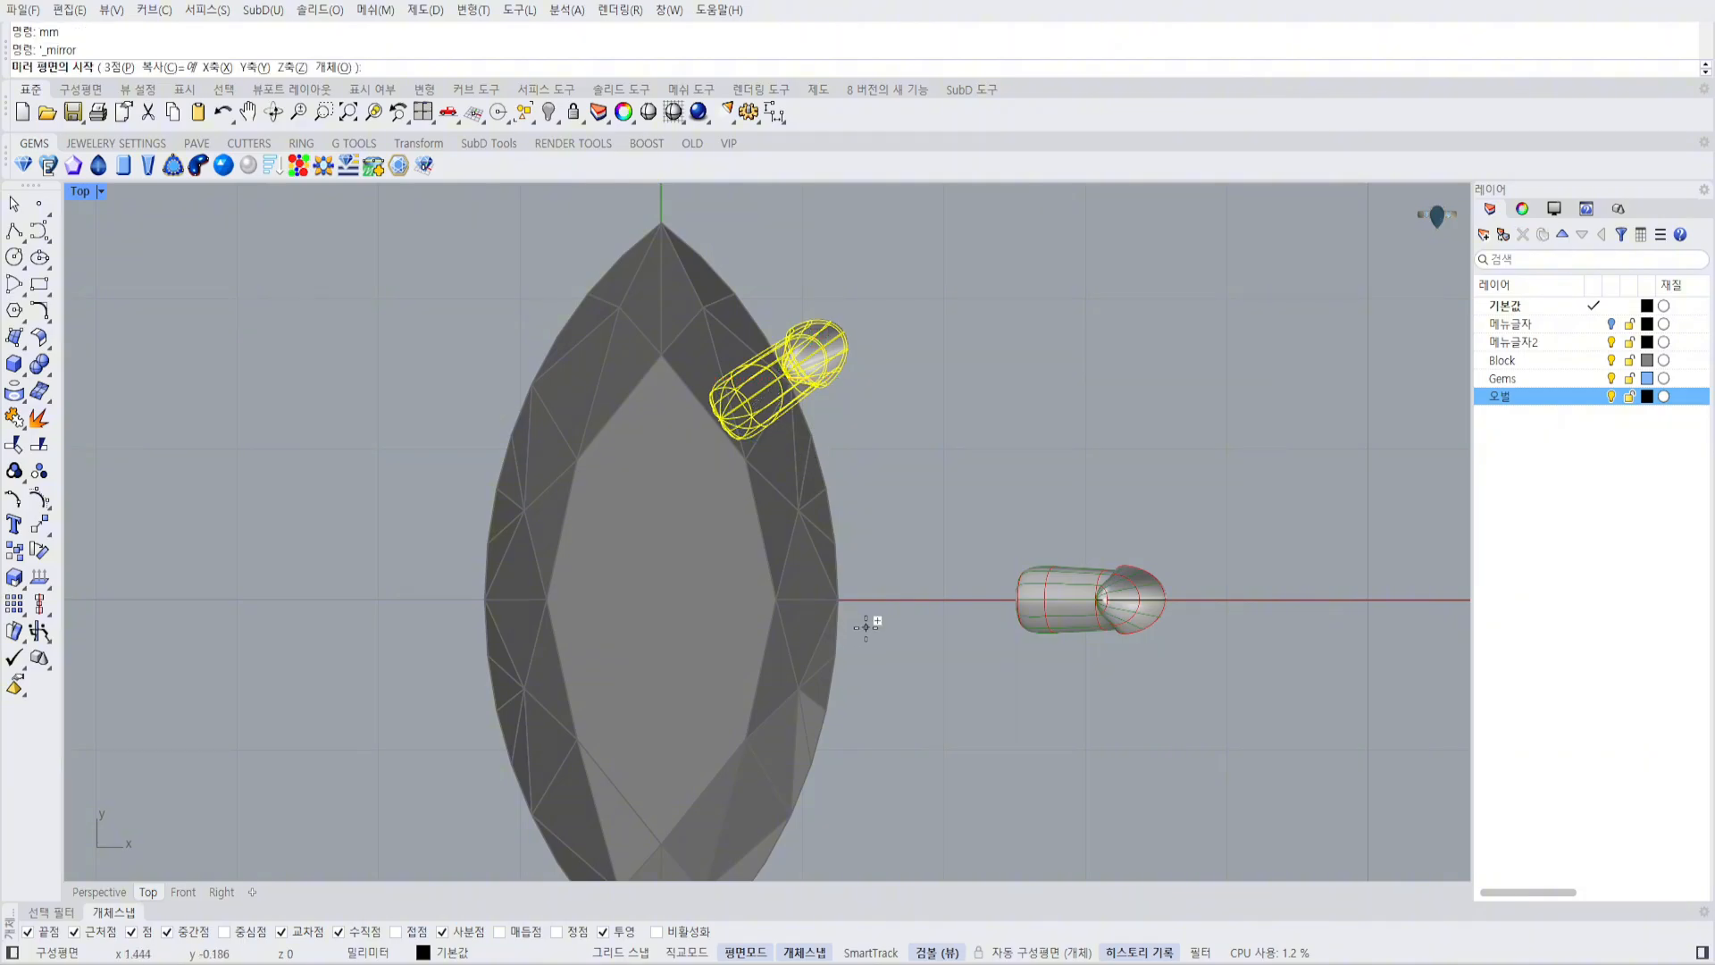
left_click(841, 599)
left_click(593, 555, "shift")
right_click_drag(851, 344, 798, 344)
Show the control points of the upper rotated prong and zoom to it in the Perspective view.
key("F10")
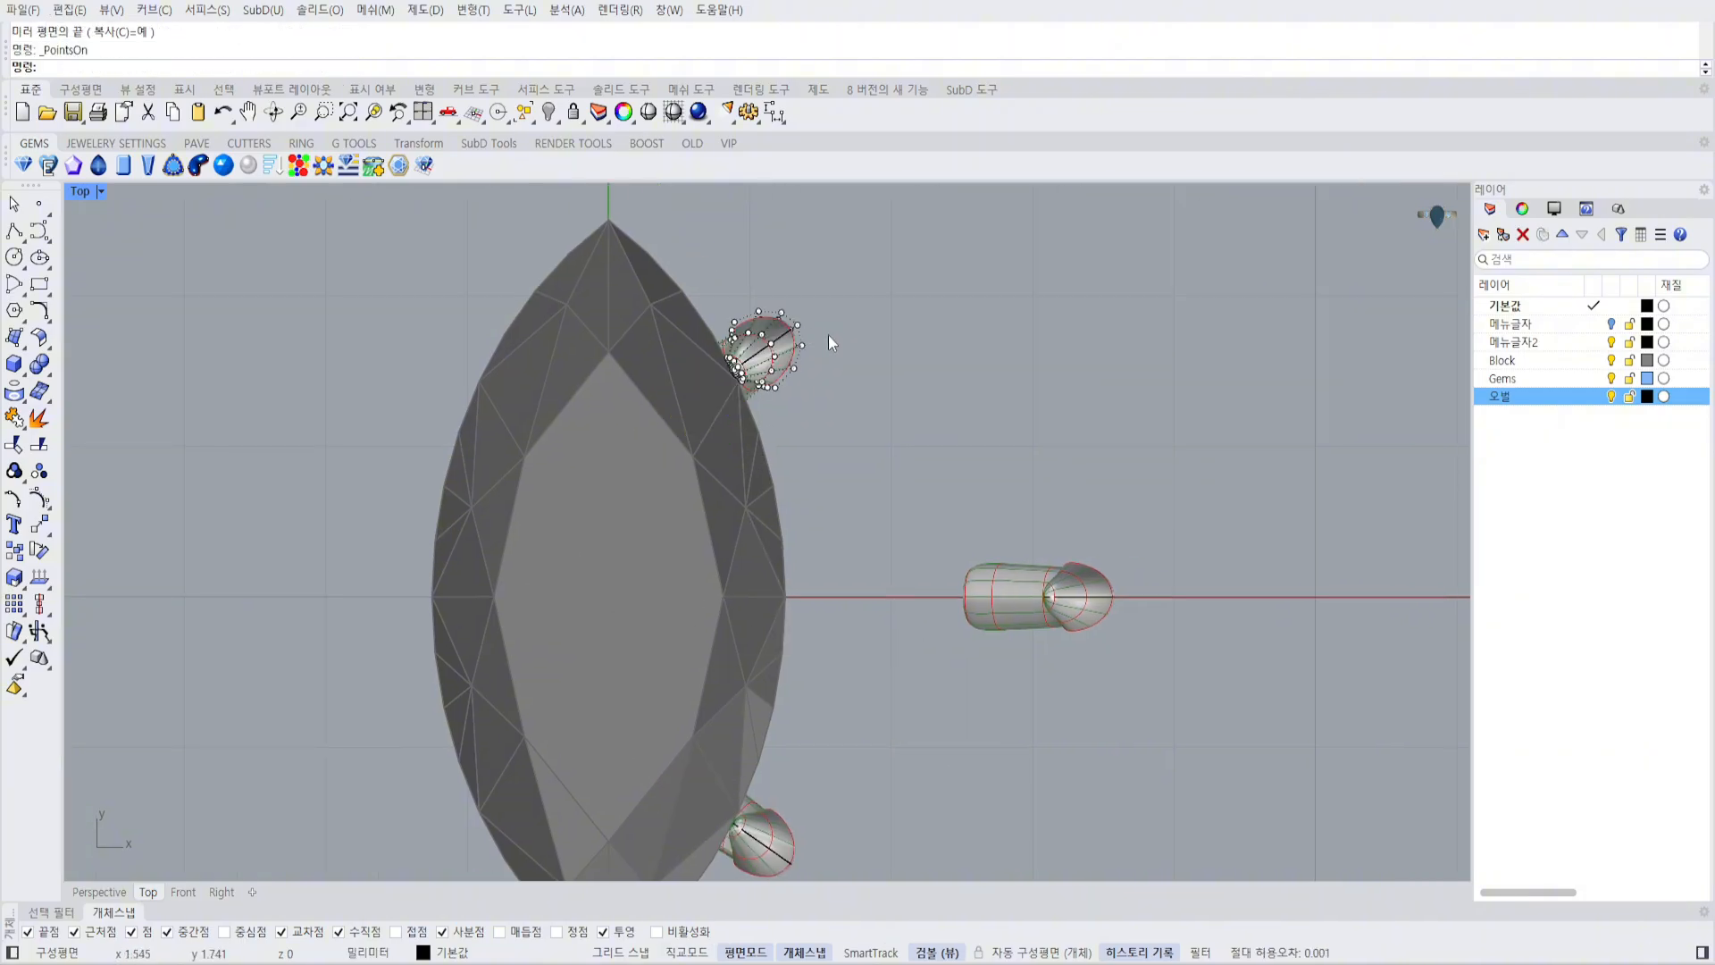
key("ctrl+F4")
scroll(786, 491, "up", 5)
right_click_drag(770, 500, 647, 542)
scroll(637, 540, "up", 4)
left_click(595, 463)
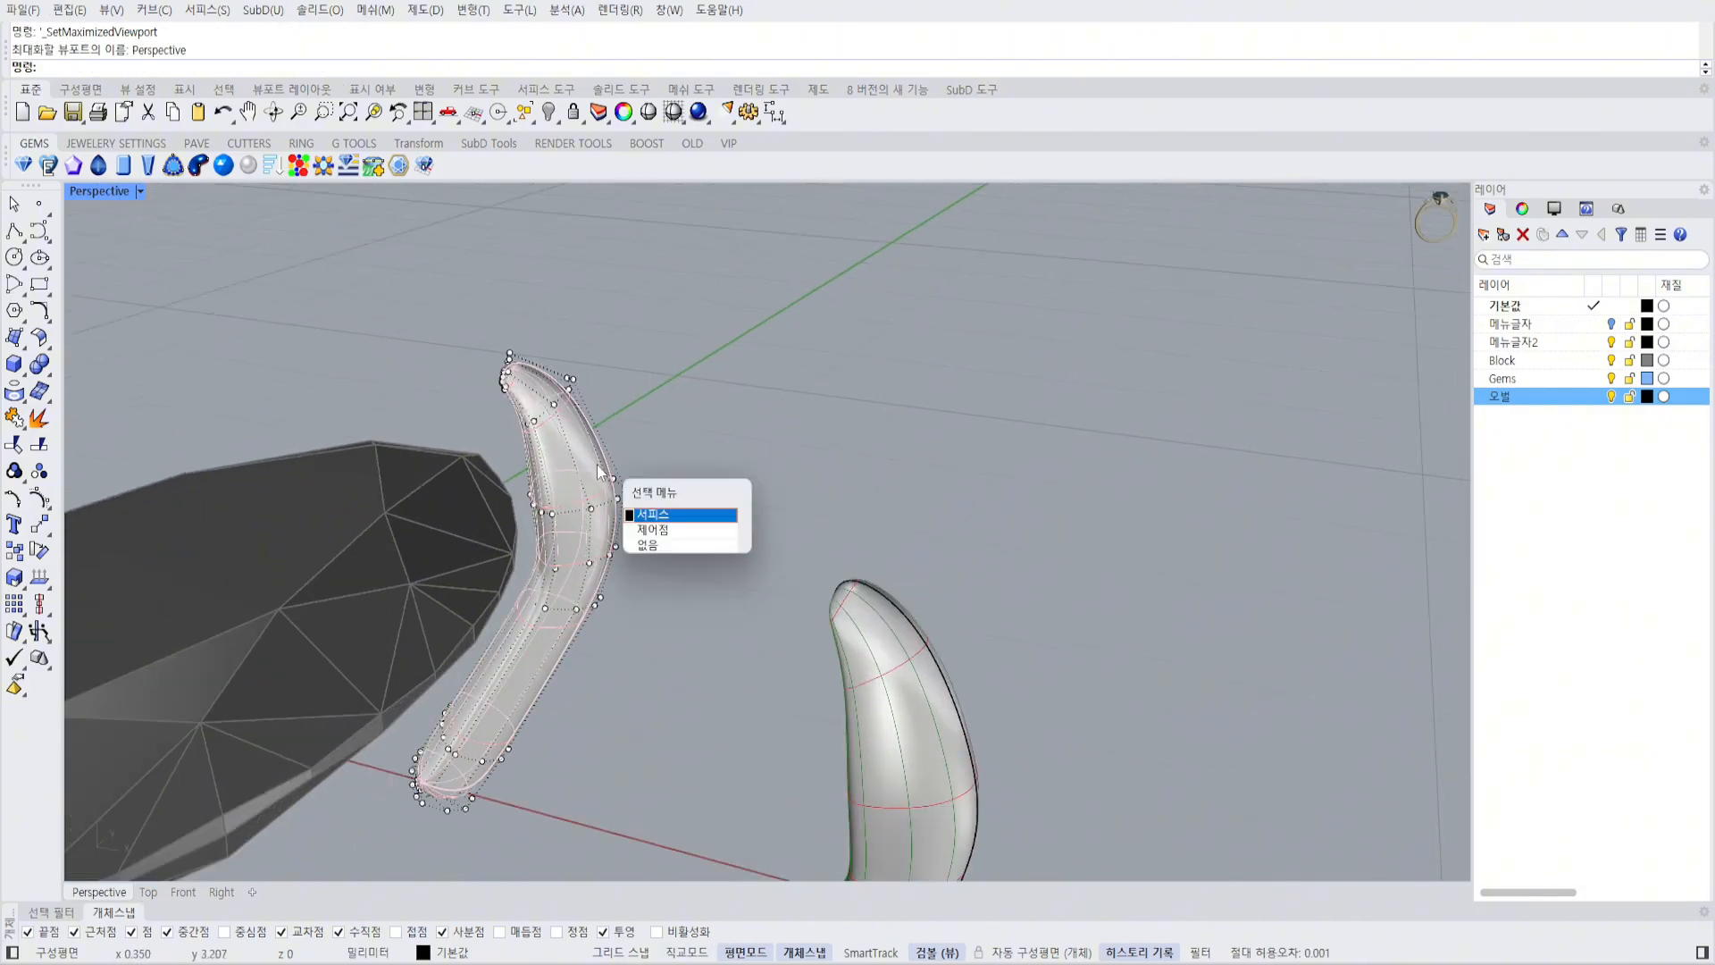
left_click(593, 460)
type("zs")
key("Return")
Select the rotated prong's mid-height ring of control points and try moving it along the X axis toward the gem.
left_click_drag(779, 376, 962, 483)
right_click_drag(963, 483, 862, 447)
scroll(857, 438, "up", 4)
left_click_drag(680, 325, 1002, 445)
right_click_drag(901, 390, 920, 447)
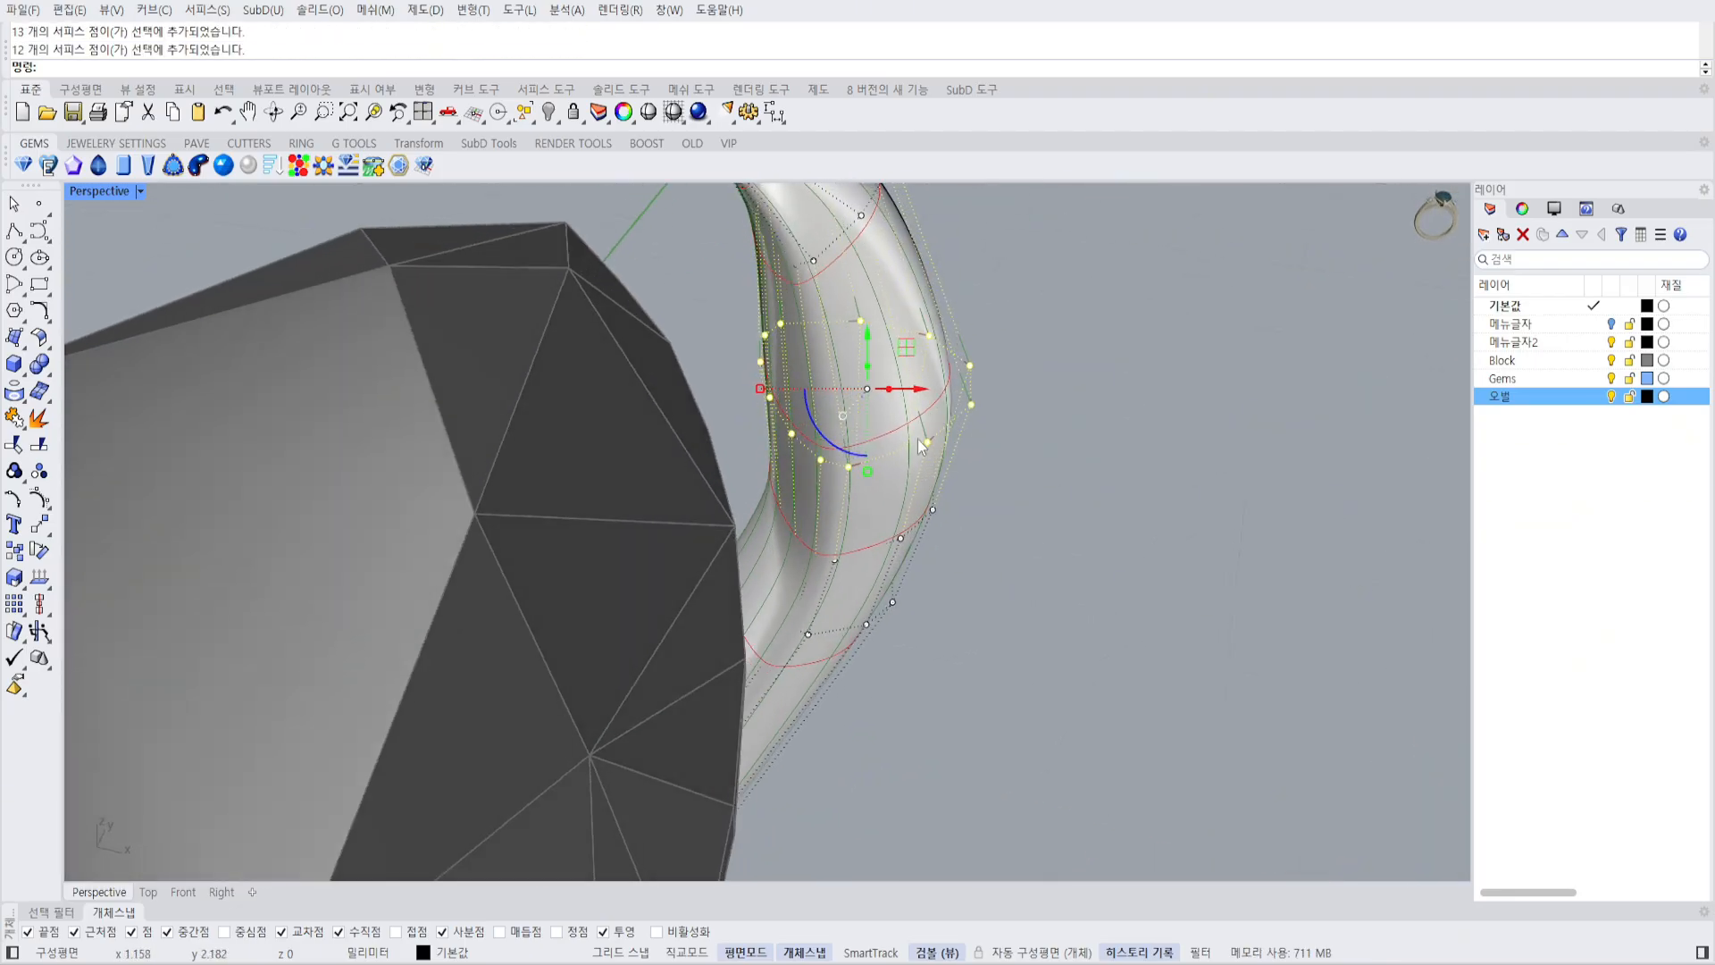
left_click_drag(919, 388, 850, 388)
Undo the control-point move and the mirrored prong.
key("ctrl+z")
right_click_drag(856, 375, 942, 357)
key("ctrl+z")
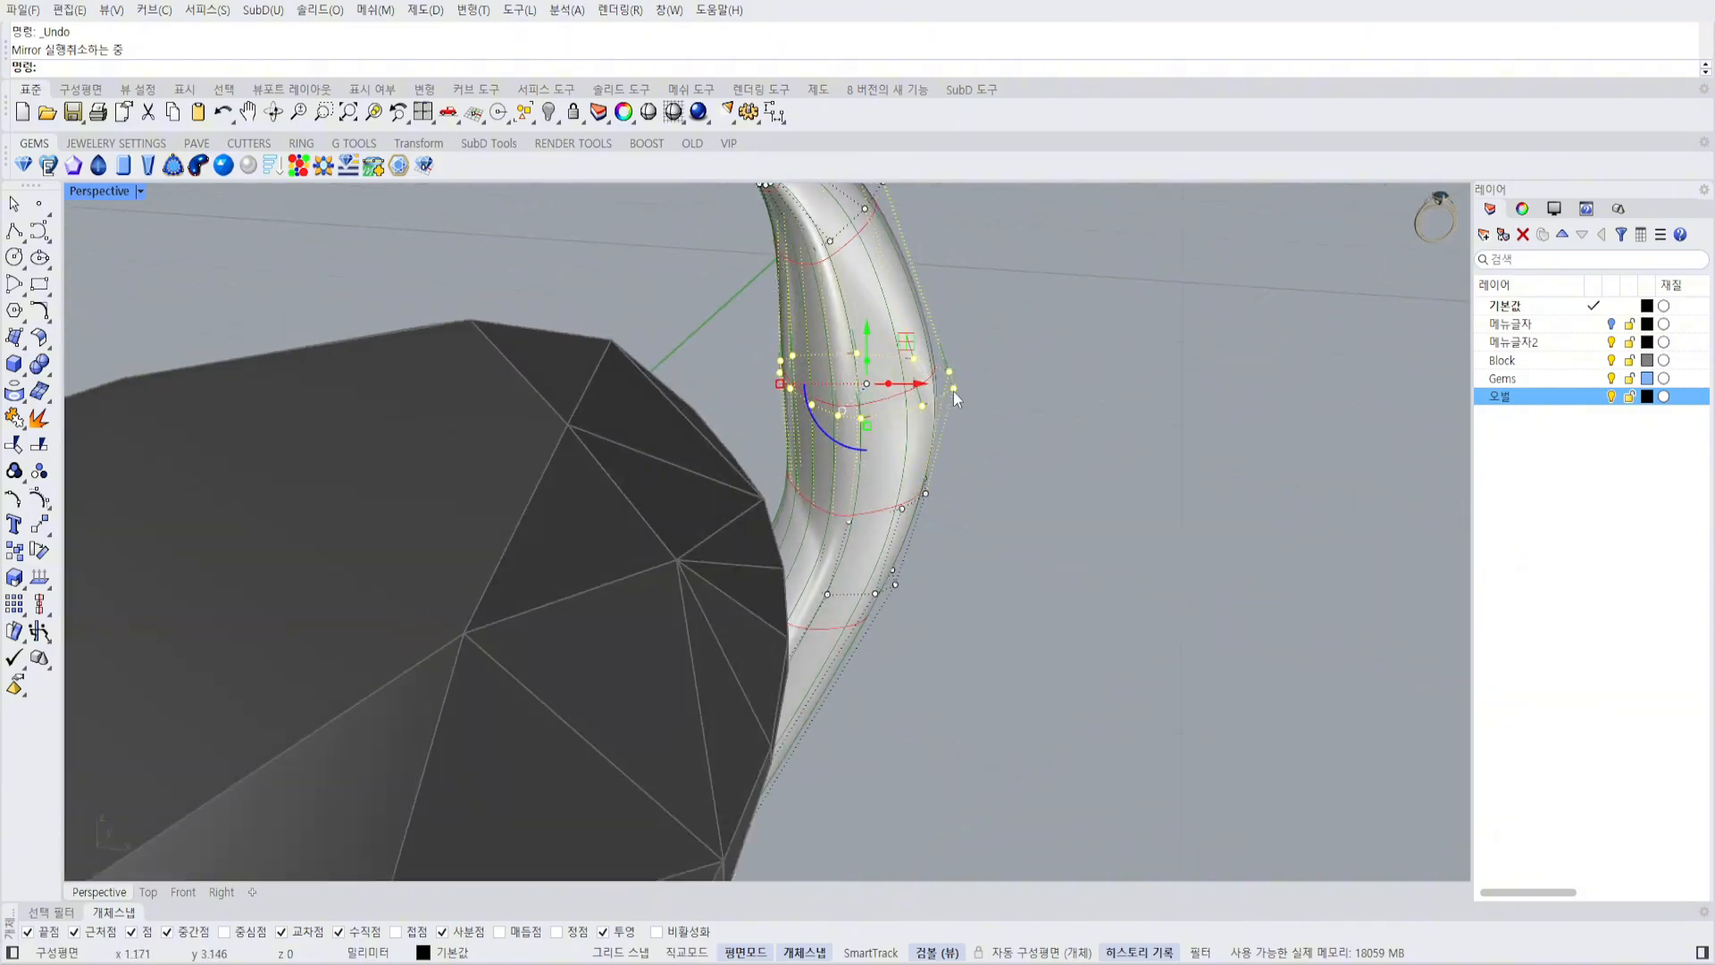
Move the prong's mid-height control points toward the gem once more and examine the resulting shape in the four-view layout.
left_click_drag(901, 386, 800, 411)
right_click_drag(950, 337, 800, 291)
scroll(866, 346, "down", 8)
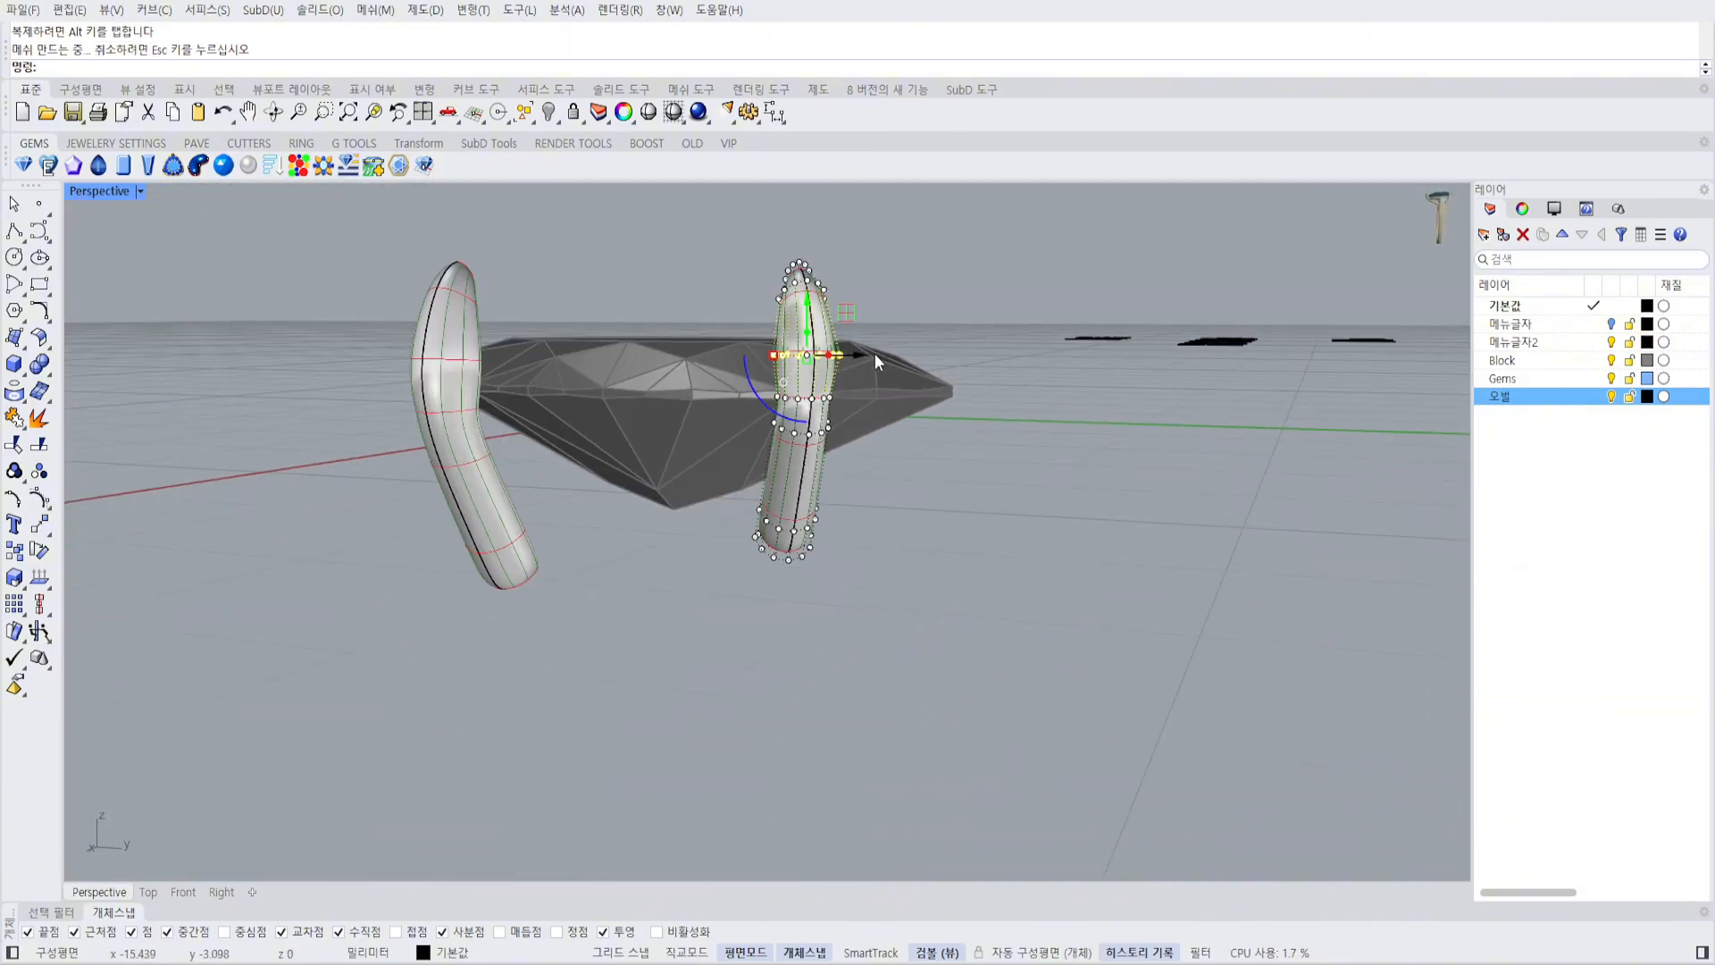
right_click_drag(876, 352, 837, 344)
scroll(837, 344, "up", 4)
key("ctrl+m")
right_click_drag(1376, 707, 1196, 709)
scroll(1262, 635, "up", 4)
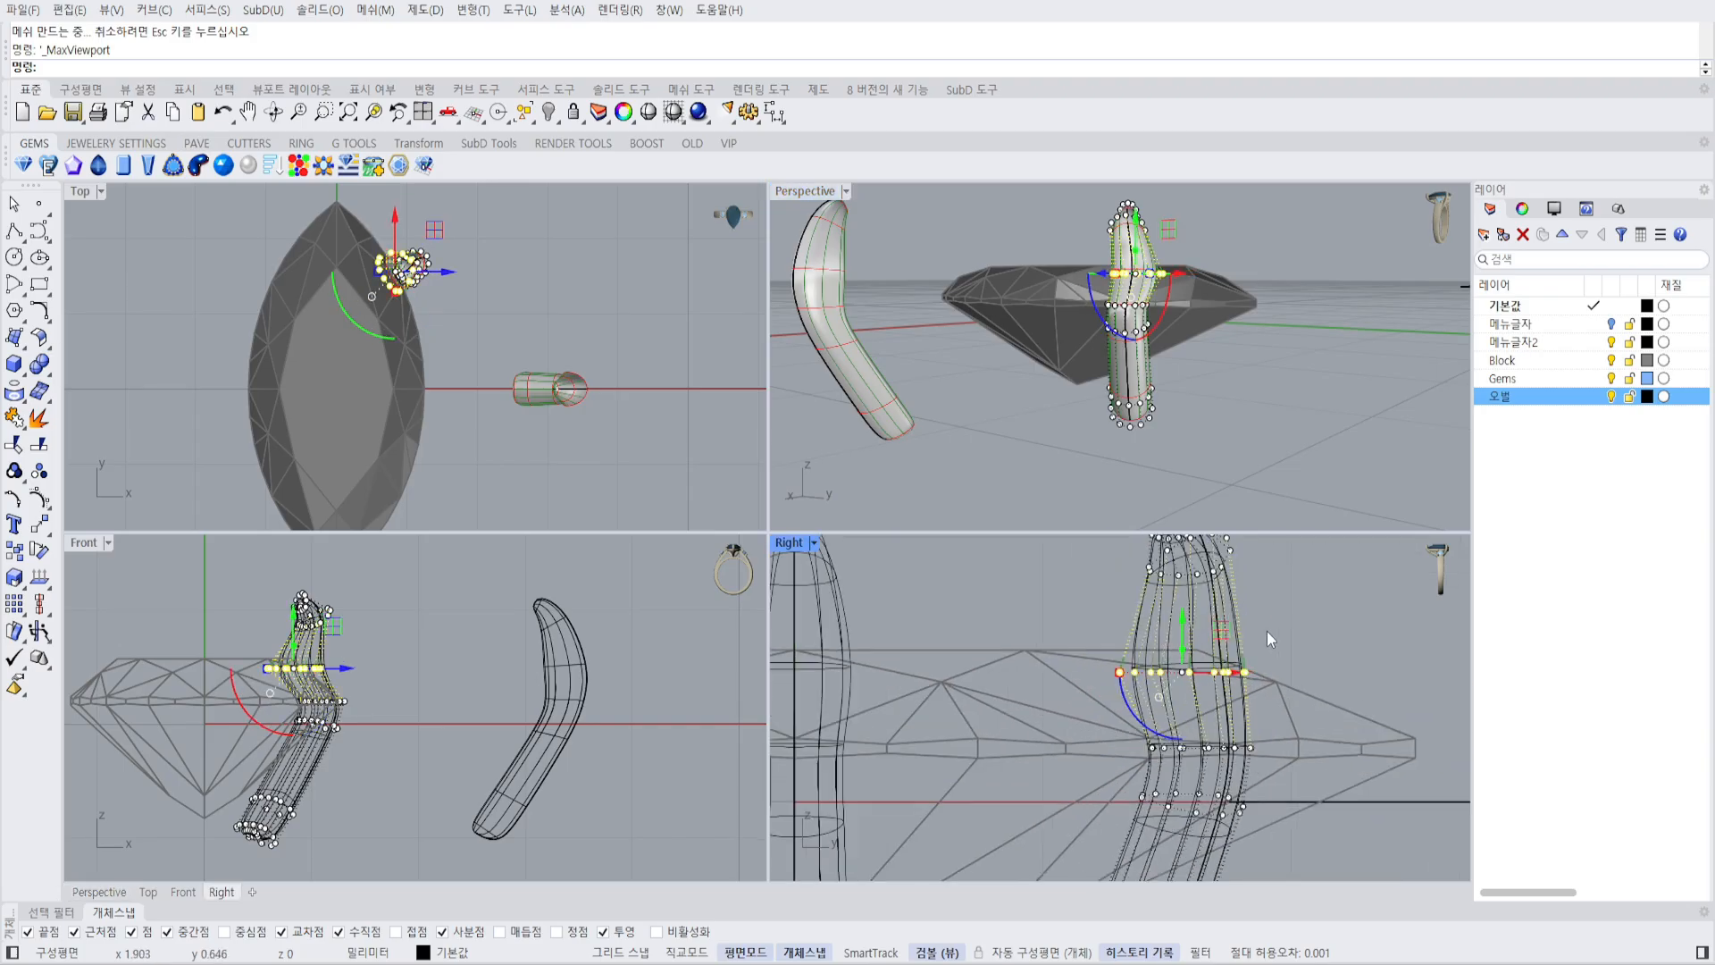
scroll(1133, 674, "up", 2)
right_click_drag(1198, 329, 1301, 356)
In the Top view, undo the control-point move and delete the rotated prong copy at the gem's edge.
key("ctrl+F1")
right_click_drag(846, 327, 881, 272)
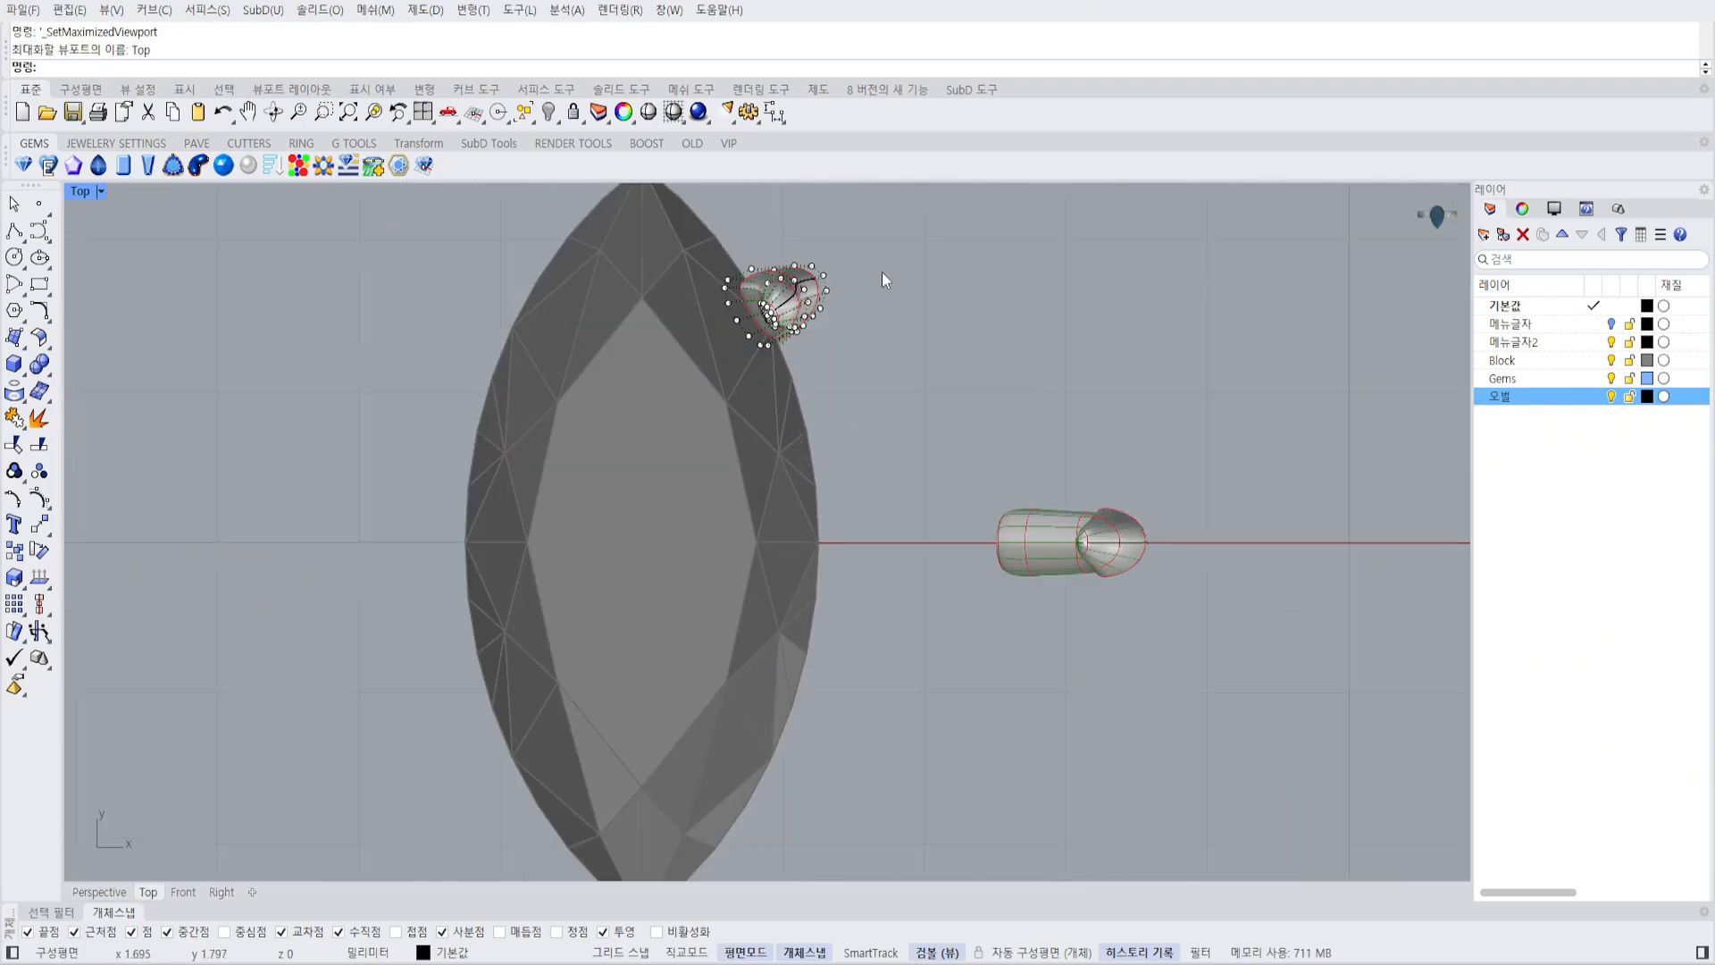
scroll(882, 323, "up", 2)
key("ctrl+z")
key("Escape")
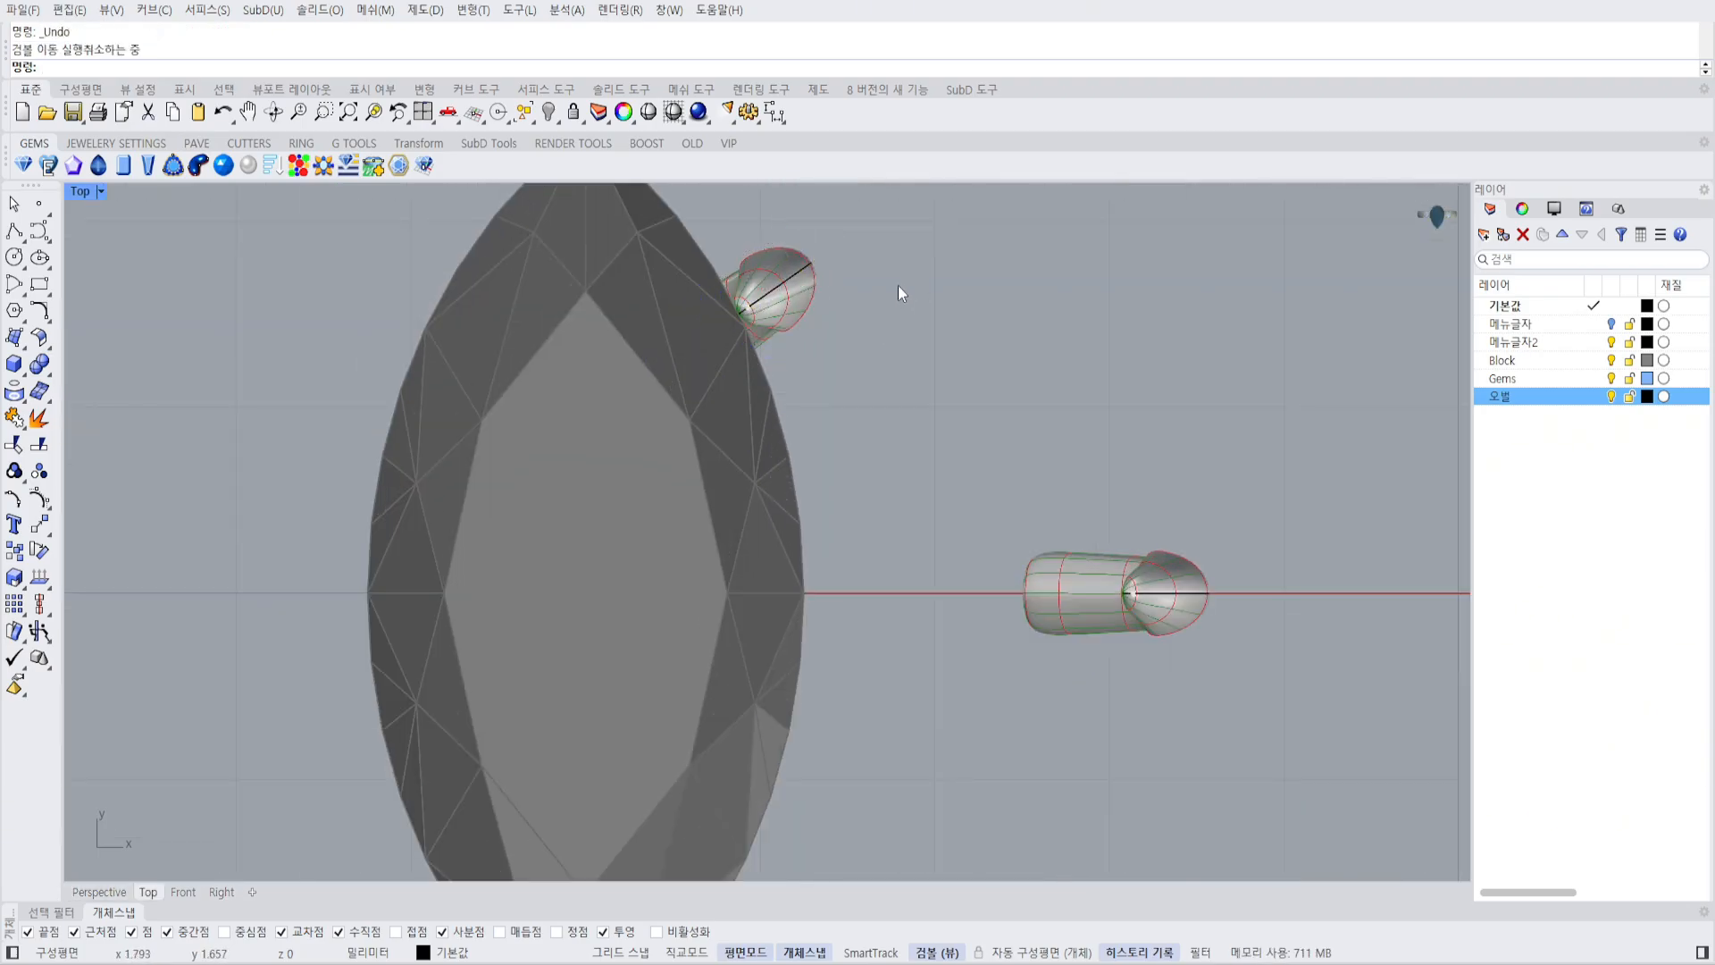
left_click(805, 294)
key("Delete")
Move the remaining prong off the X axis, upward and farther from the gem, in the Top view.
left_click(1105, 565)
right_click_drag(1188, 549, 914, 565)
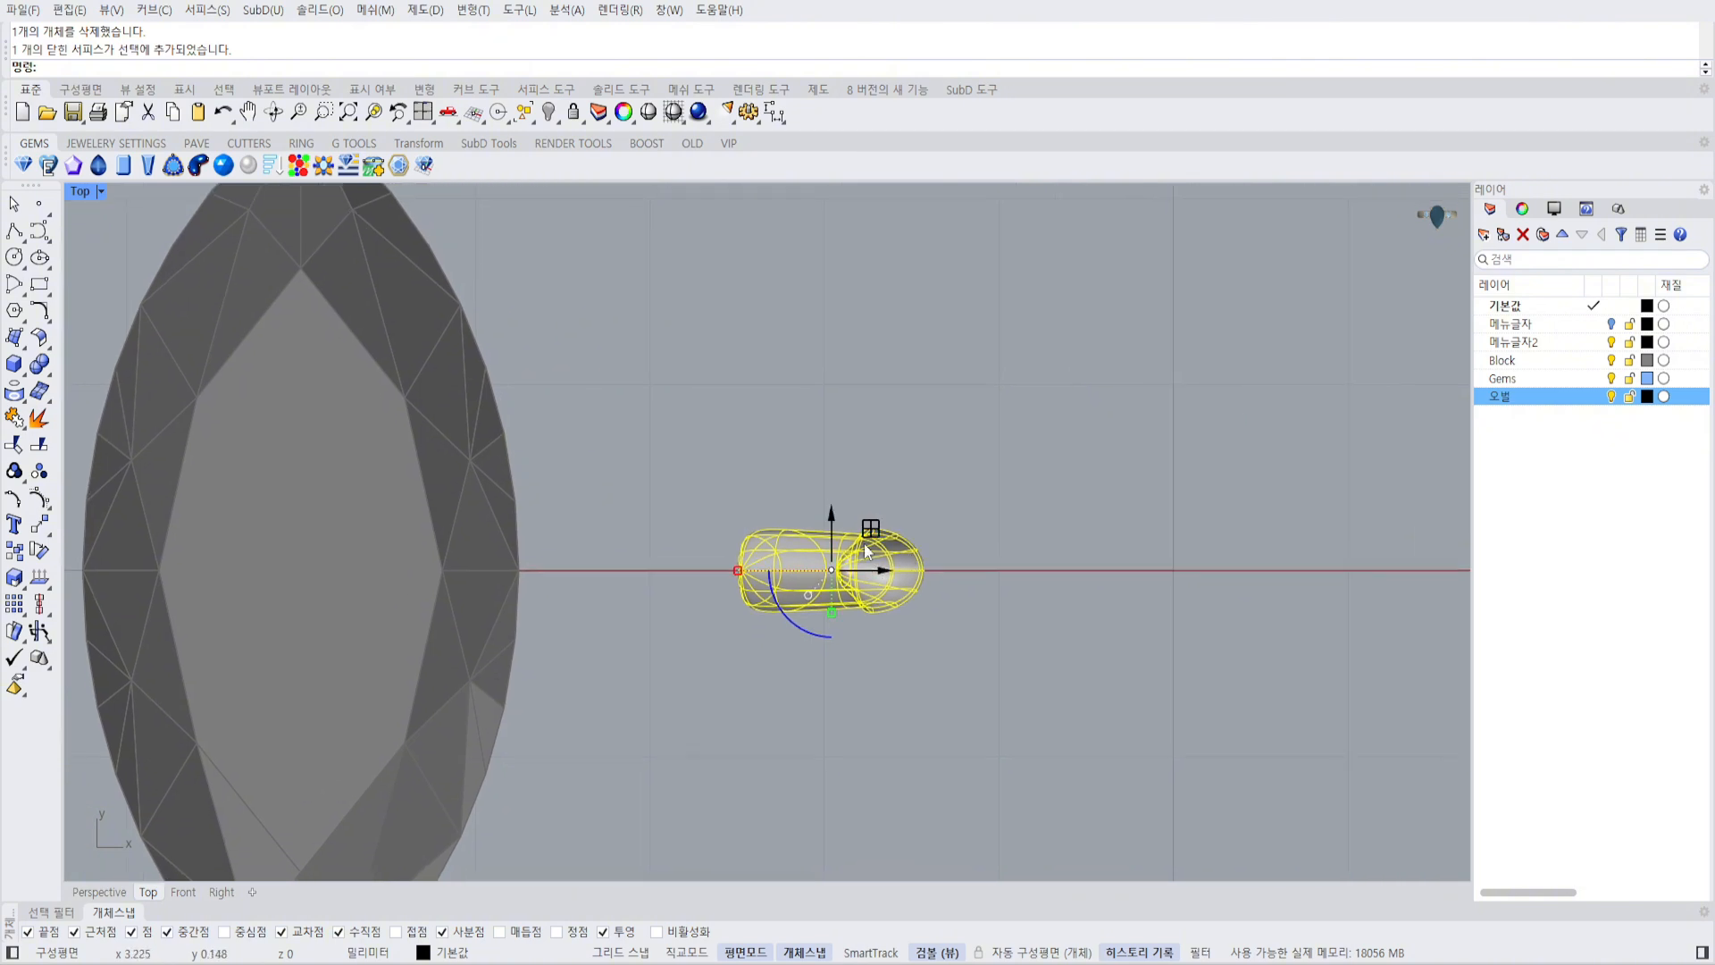
scroll(873, 539, "down", 4)
left_click_drag(888, 514, 1036, 420)
left_click(1063, 404)
left_click(1004, 457)
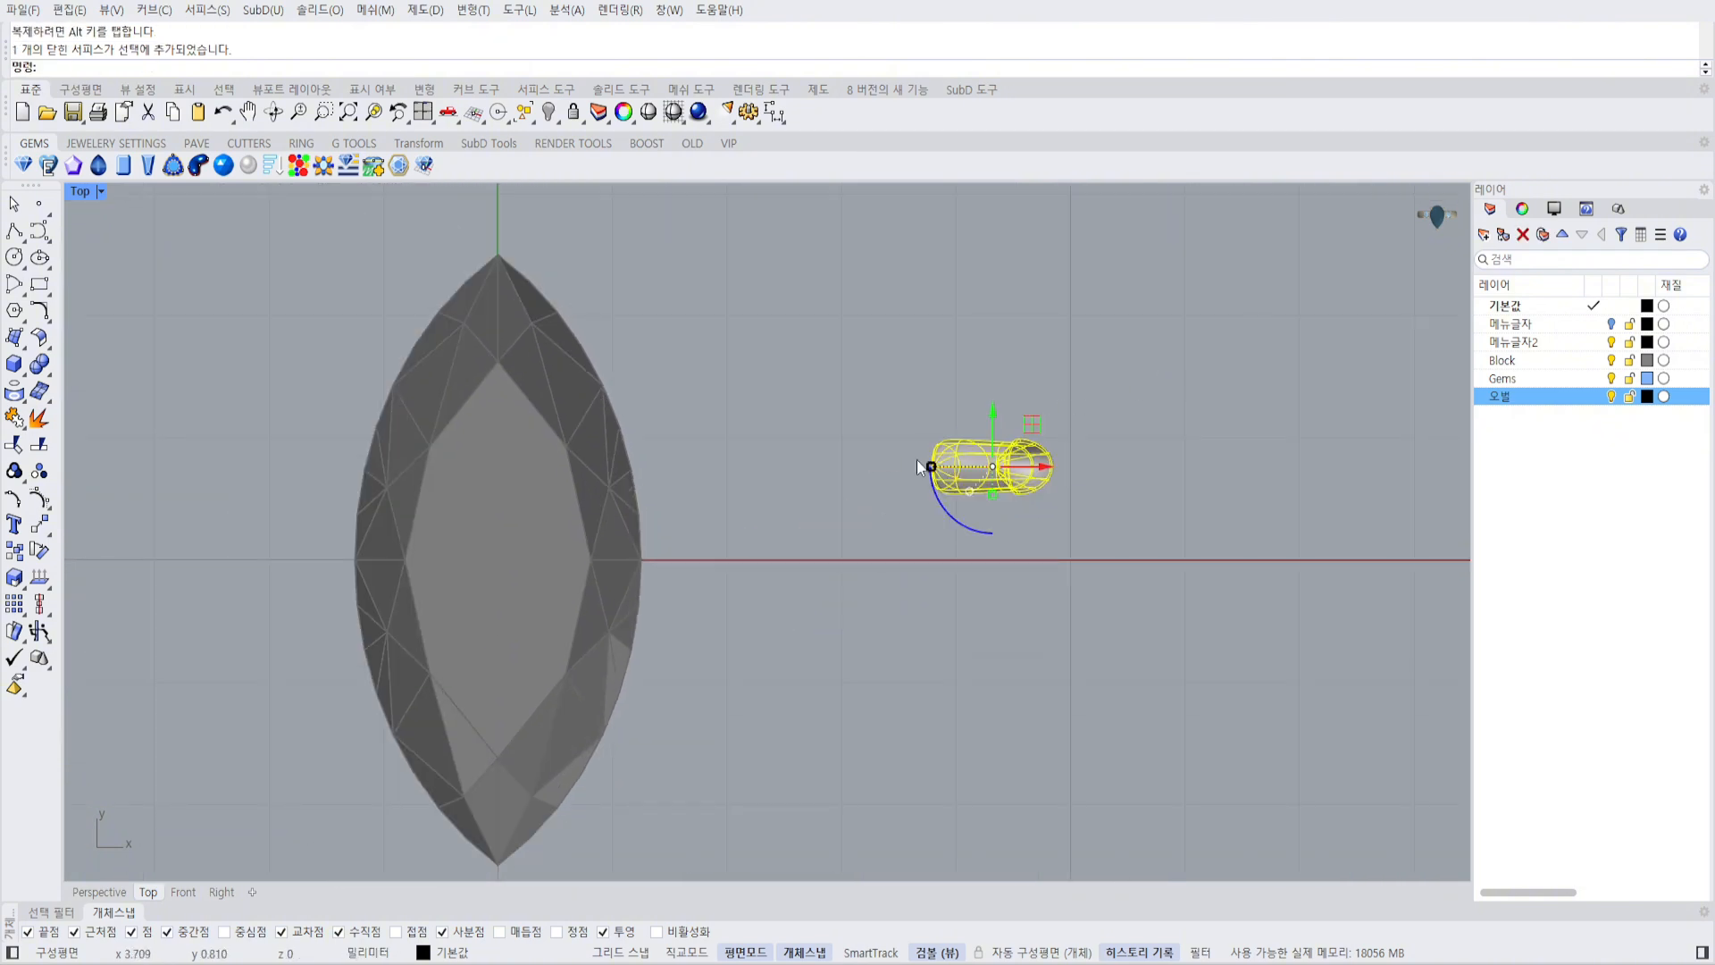
Draw a rectangle around the prong in the Top view, with its lower edge near the X axis.
left_click(40, 284)
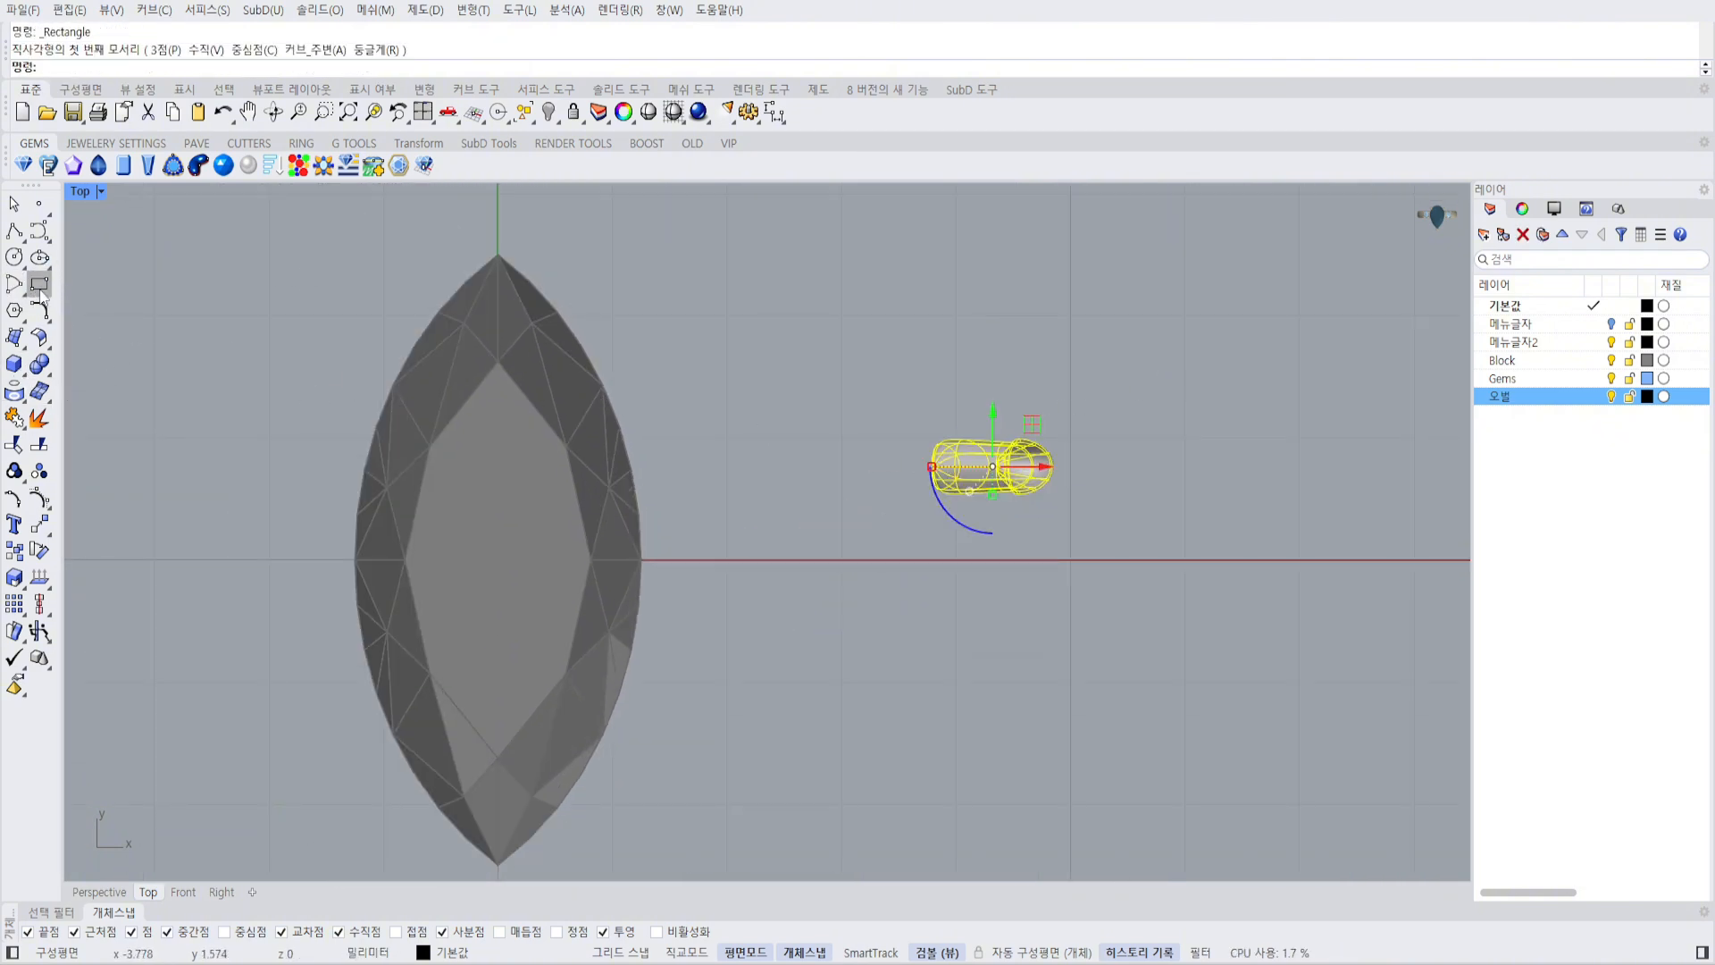
left_click(25, 347)
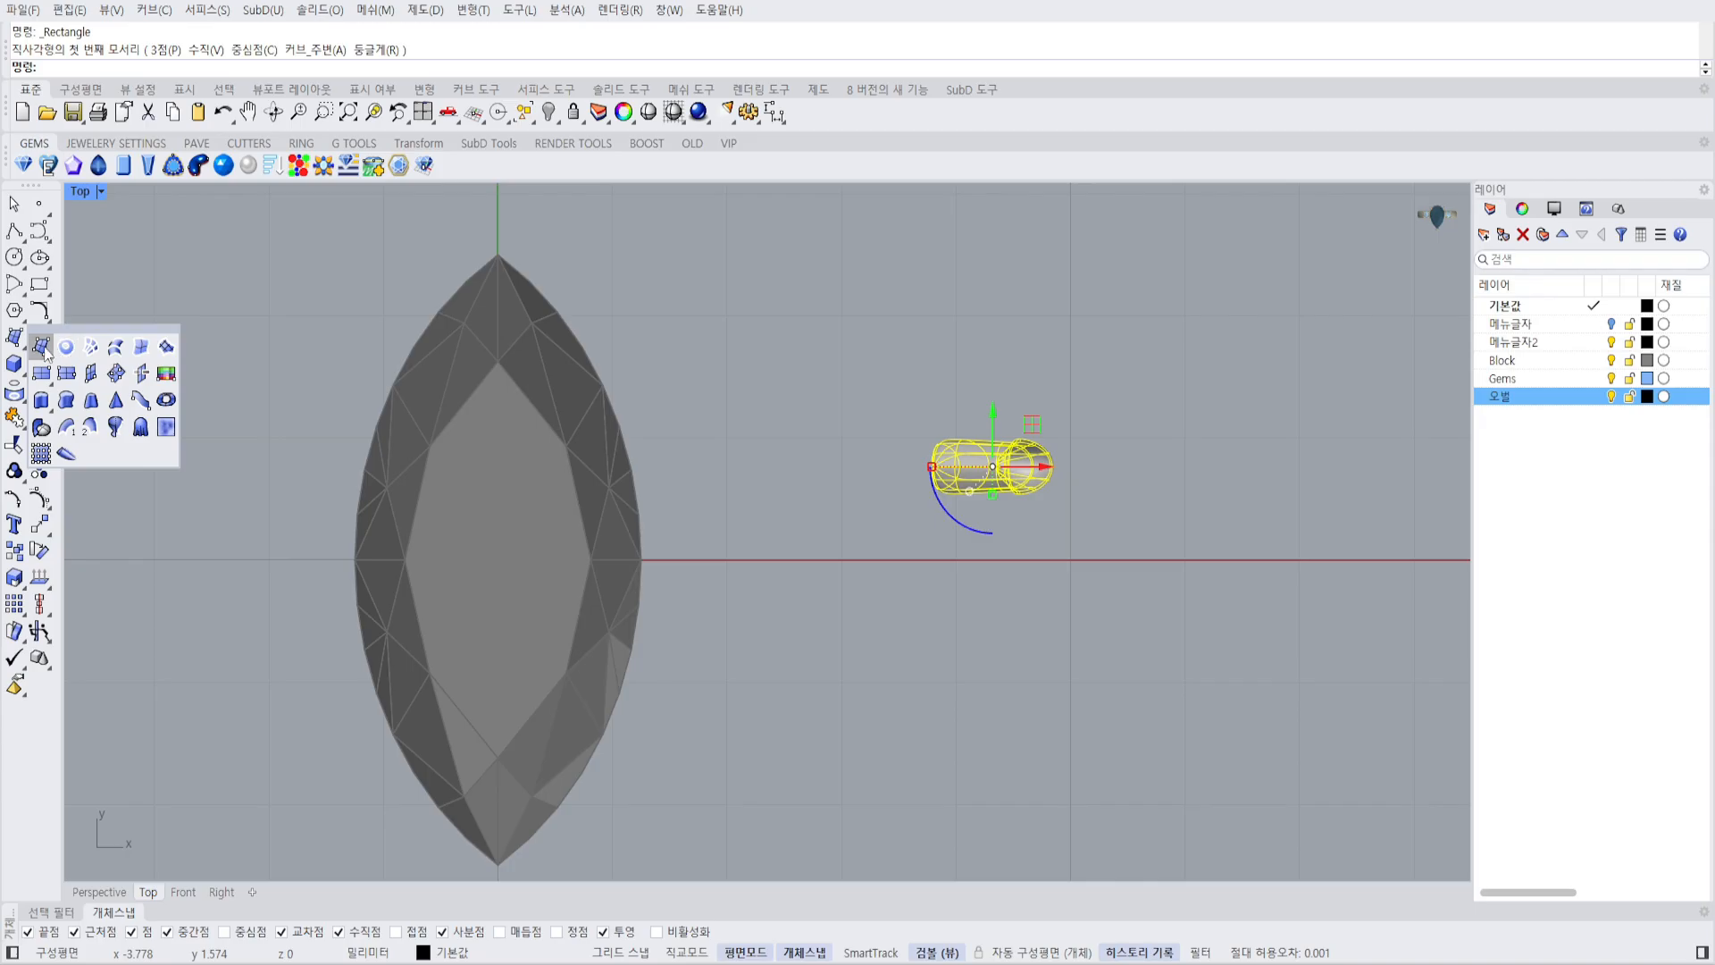
left_click(854, 356)
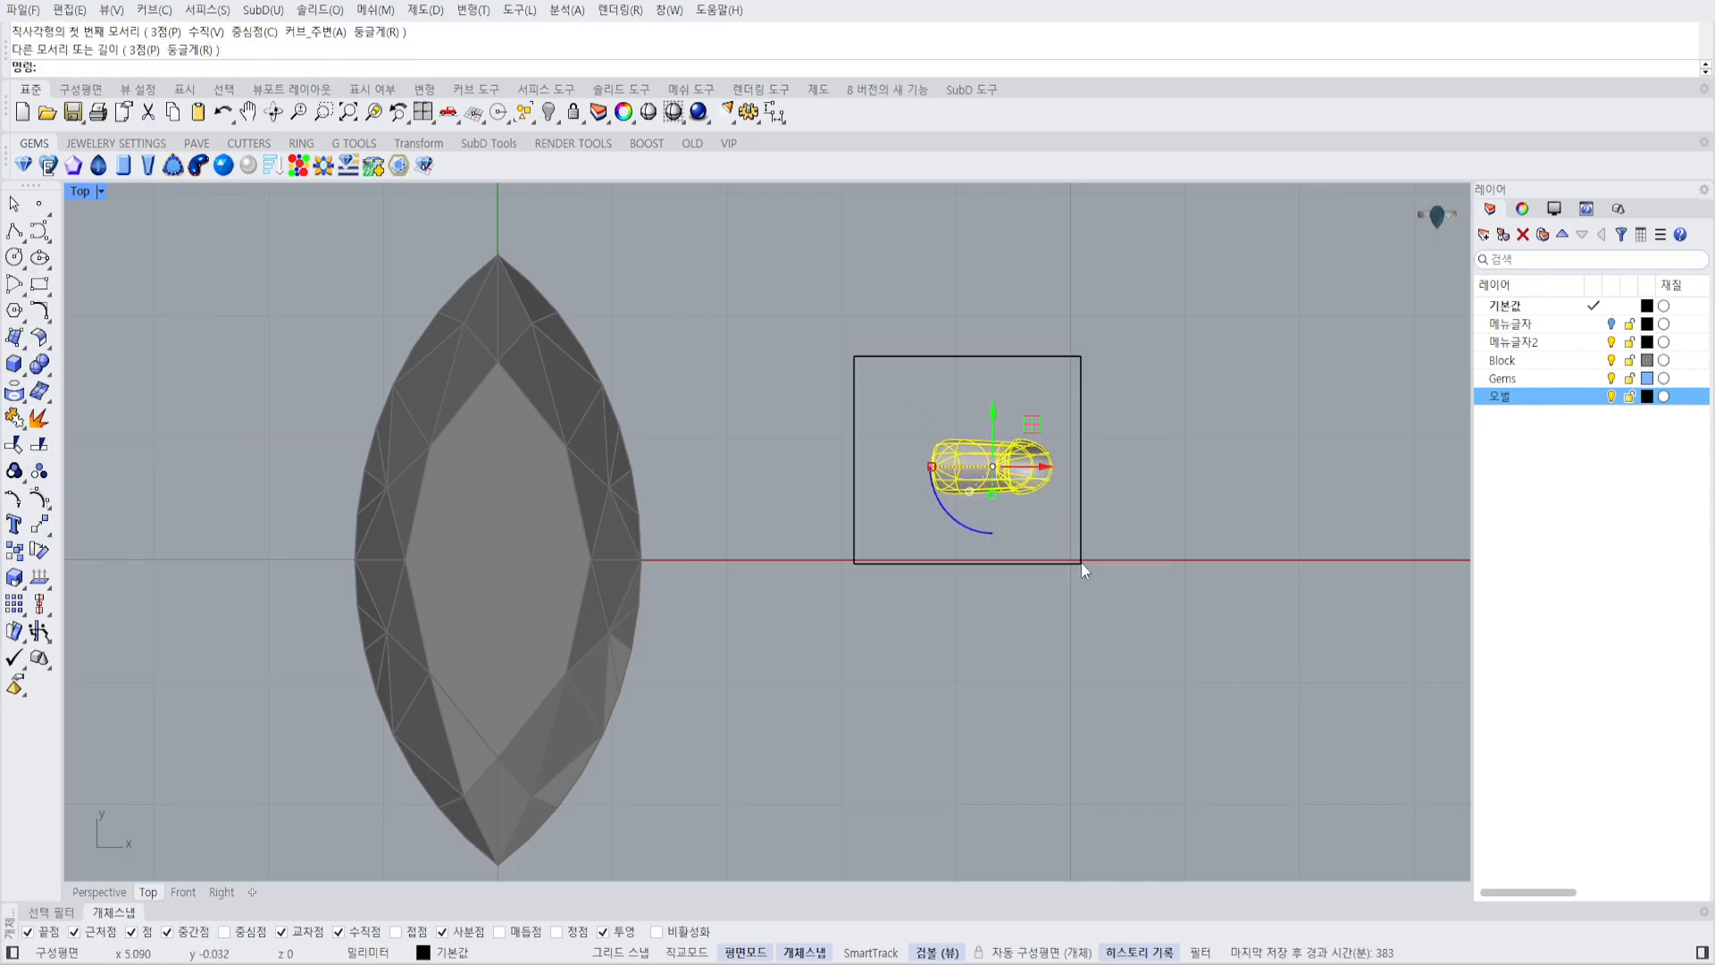
left_click(1081, 562)
key("BackSpace")
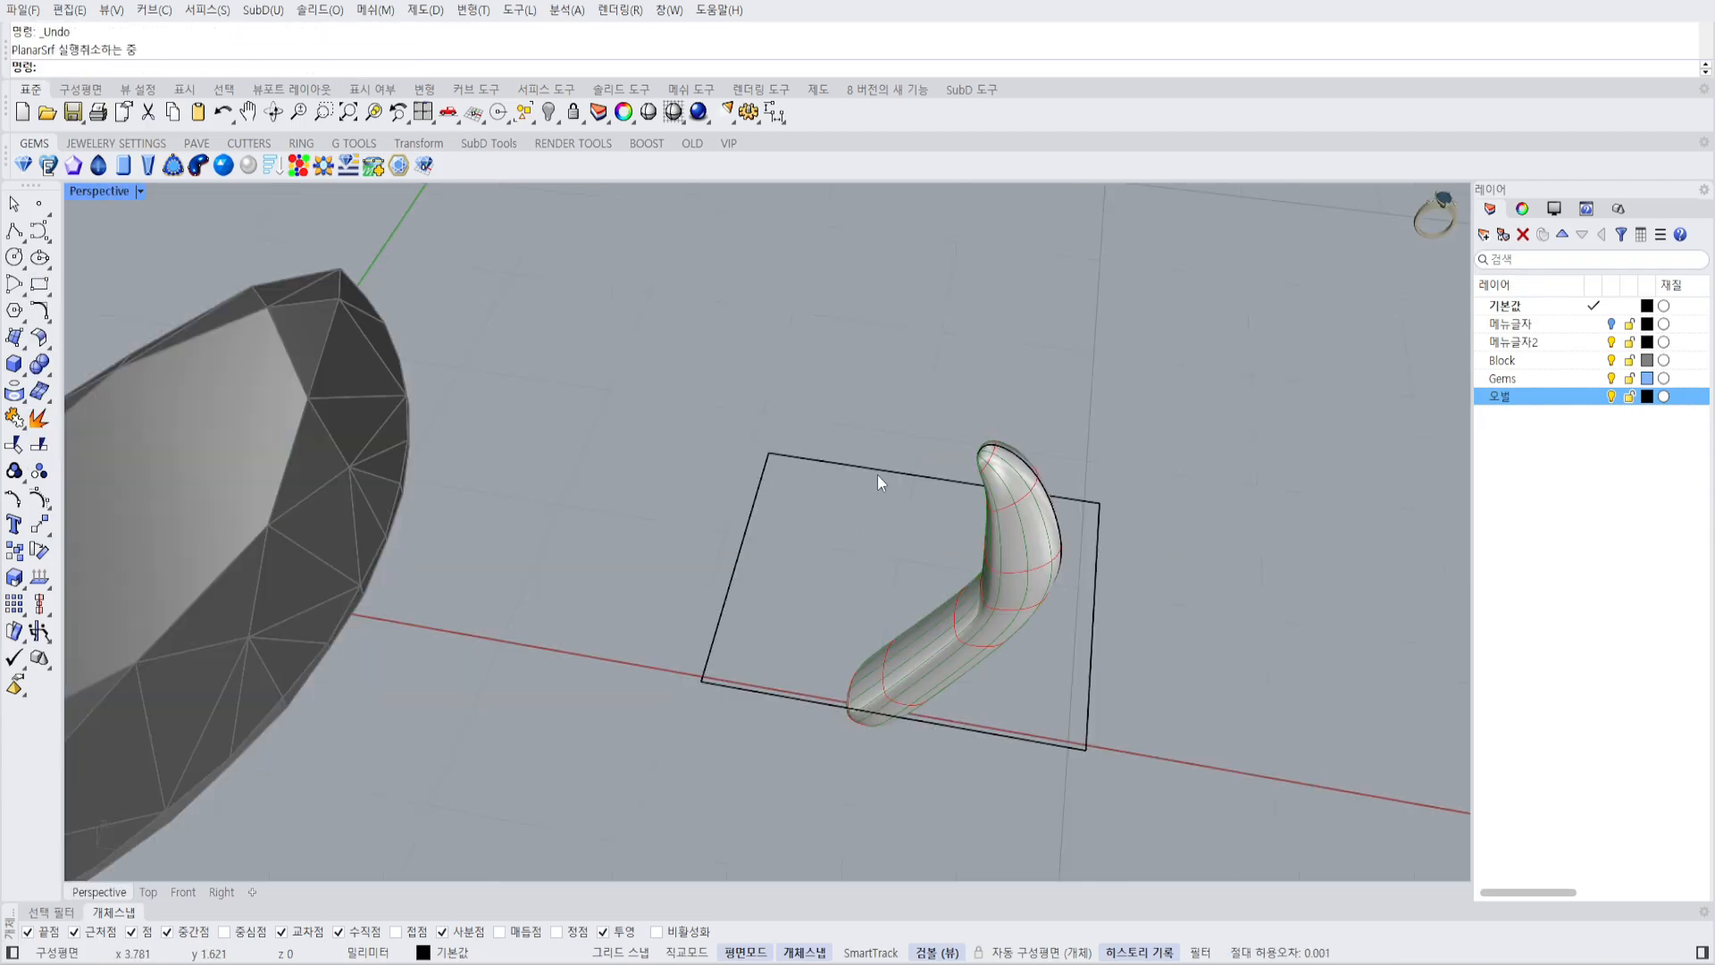
Create a planar surface from the rectangle around the prong.
left_click(877, 472)
right_click_drag(901, 670, 913, 545)
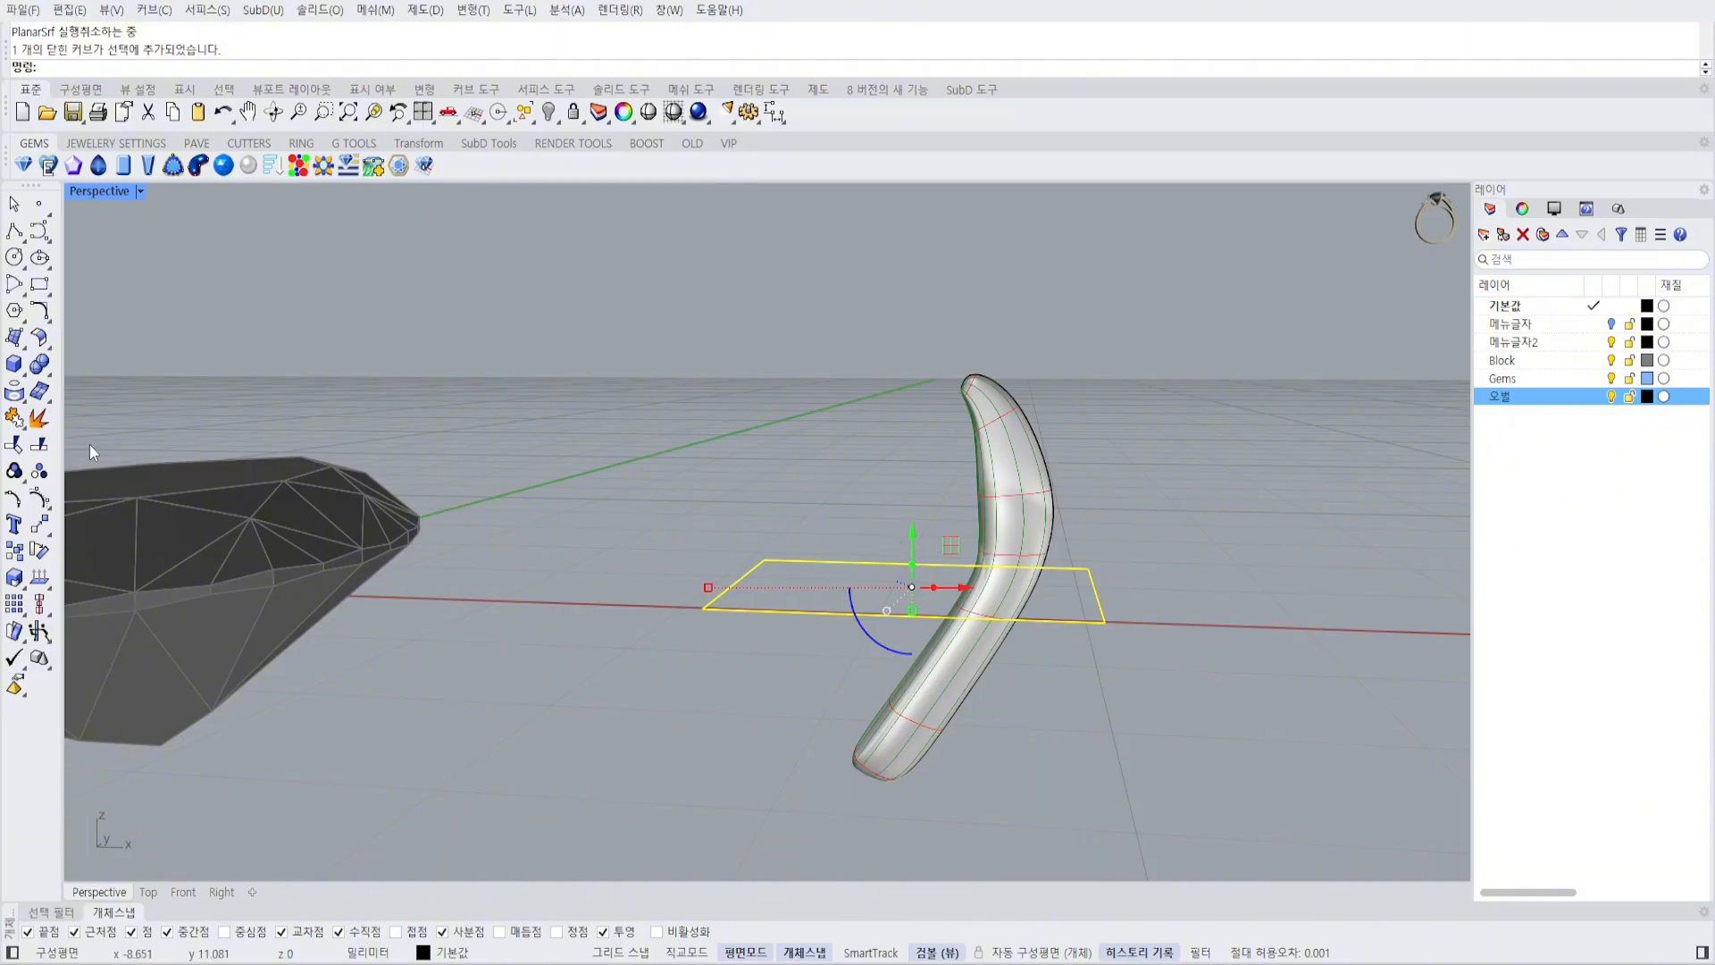
right_click_drag(779, 478, 747, 571)
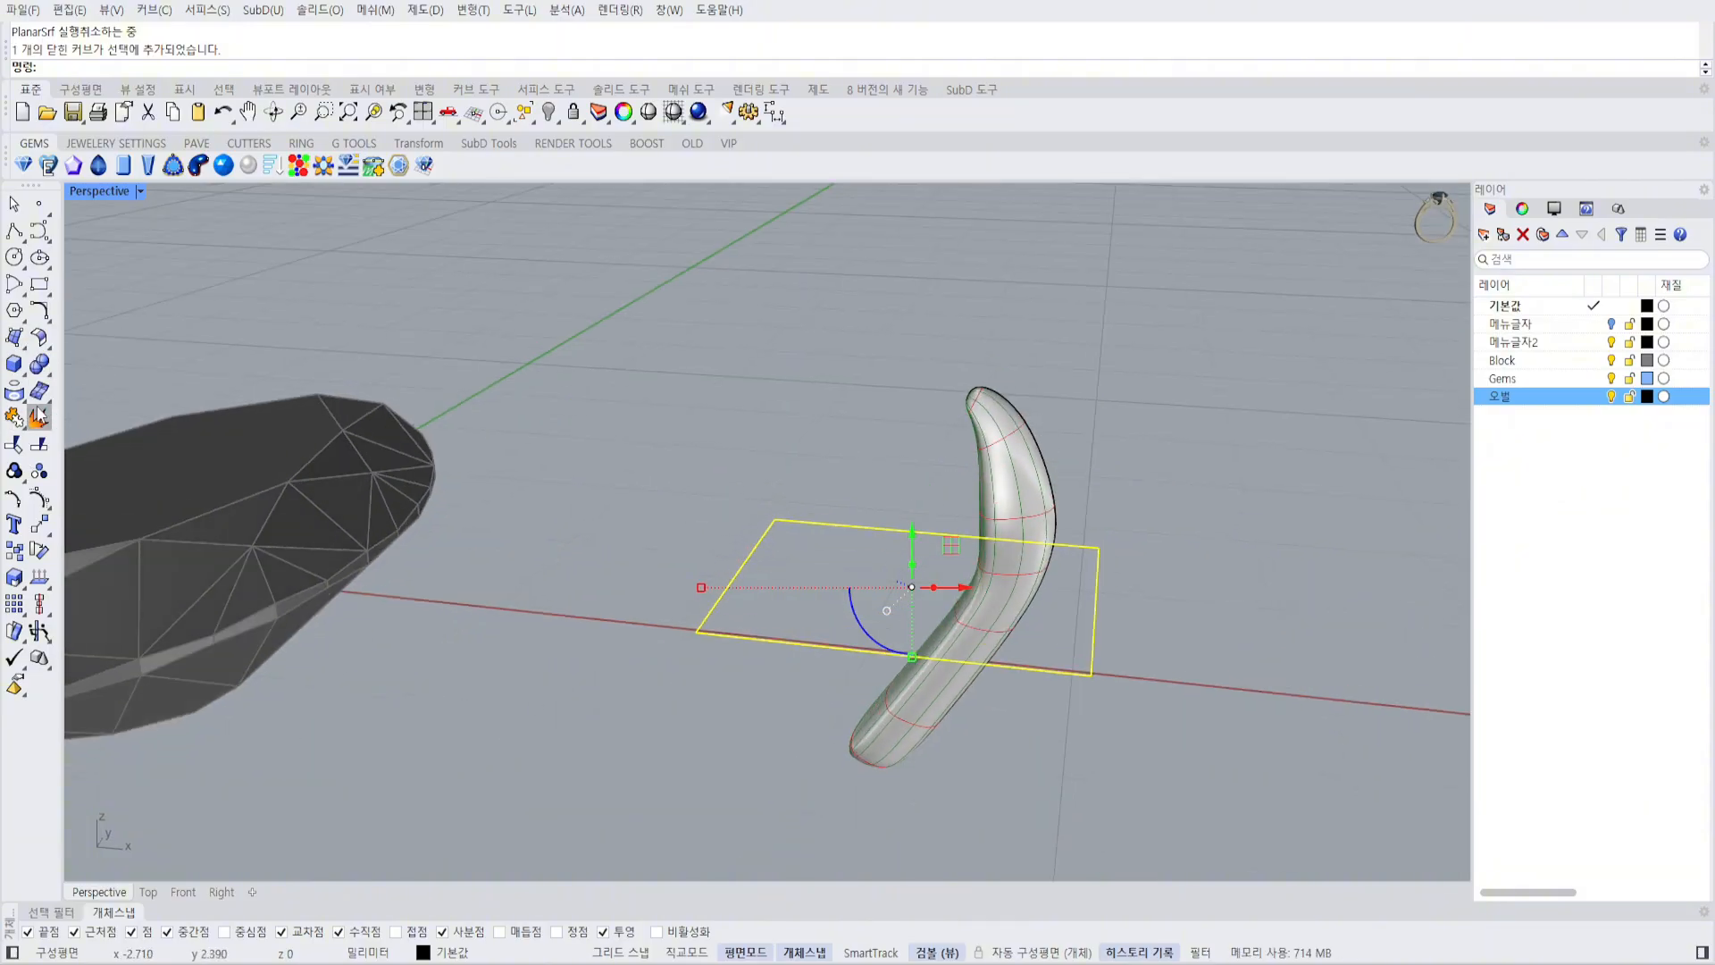
left_click(16, 347)
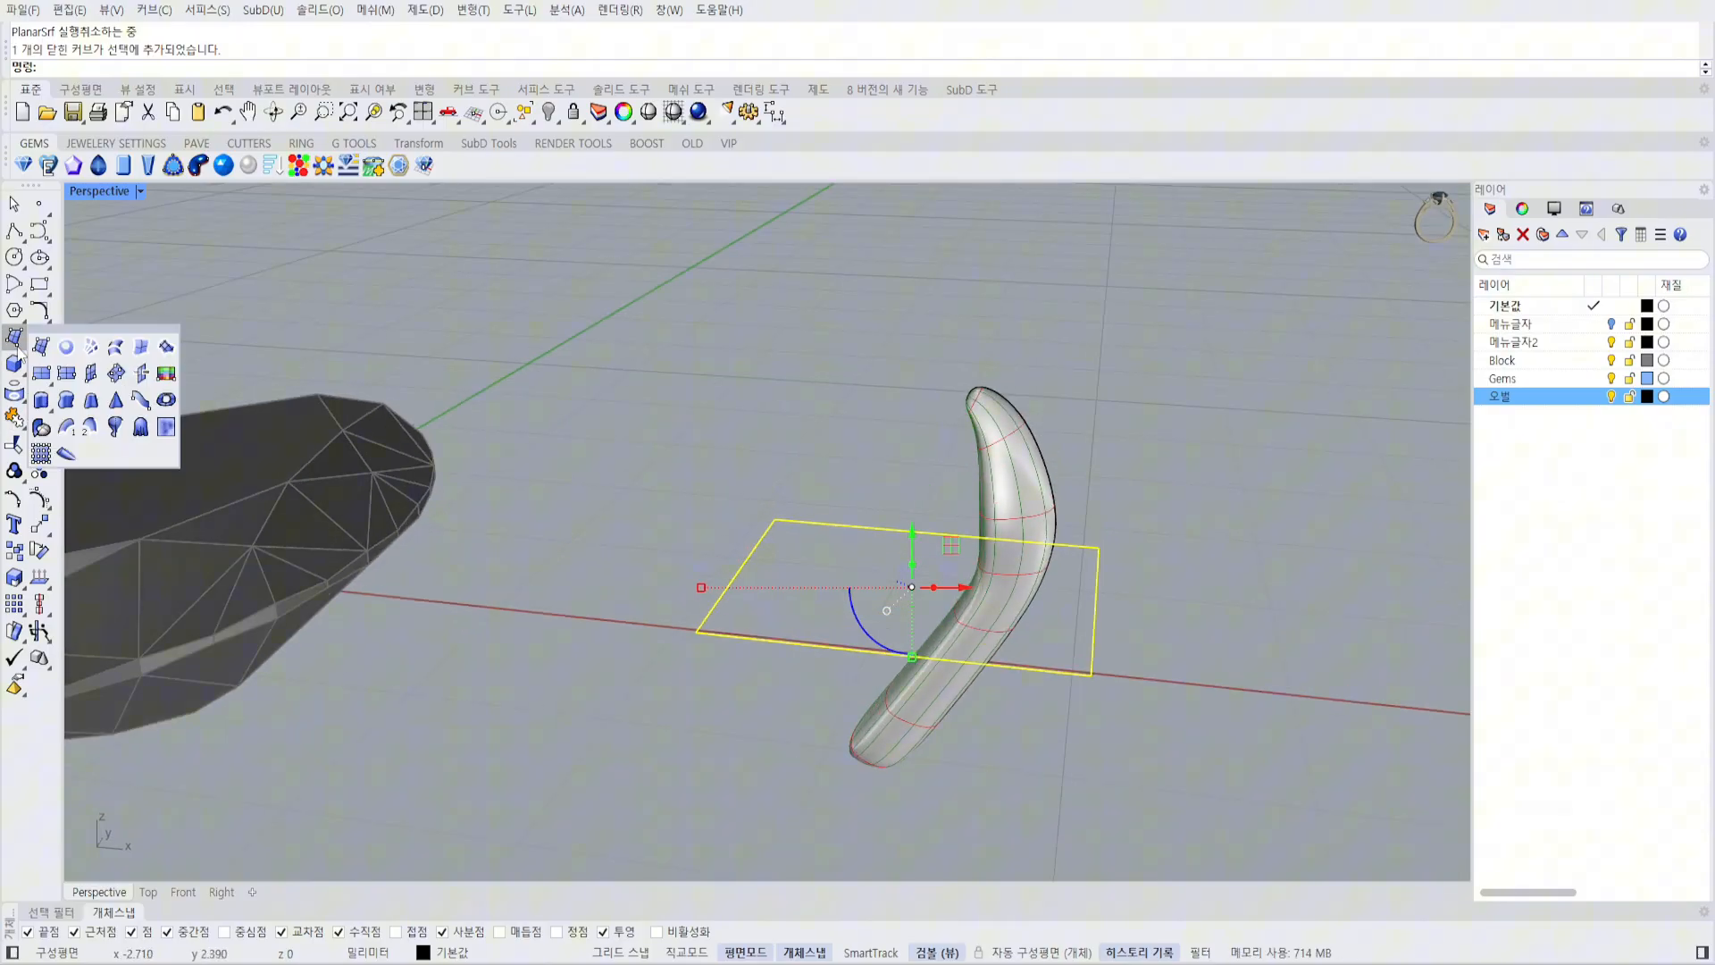
left_click(68, 349)
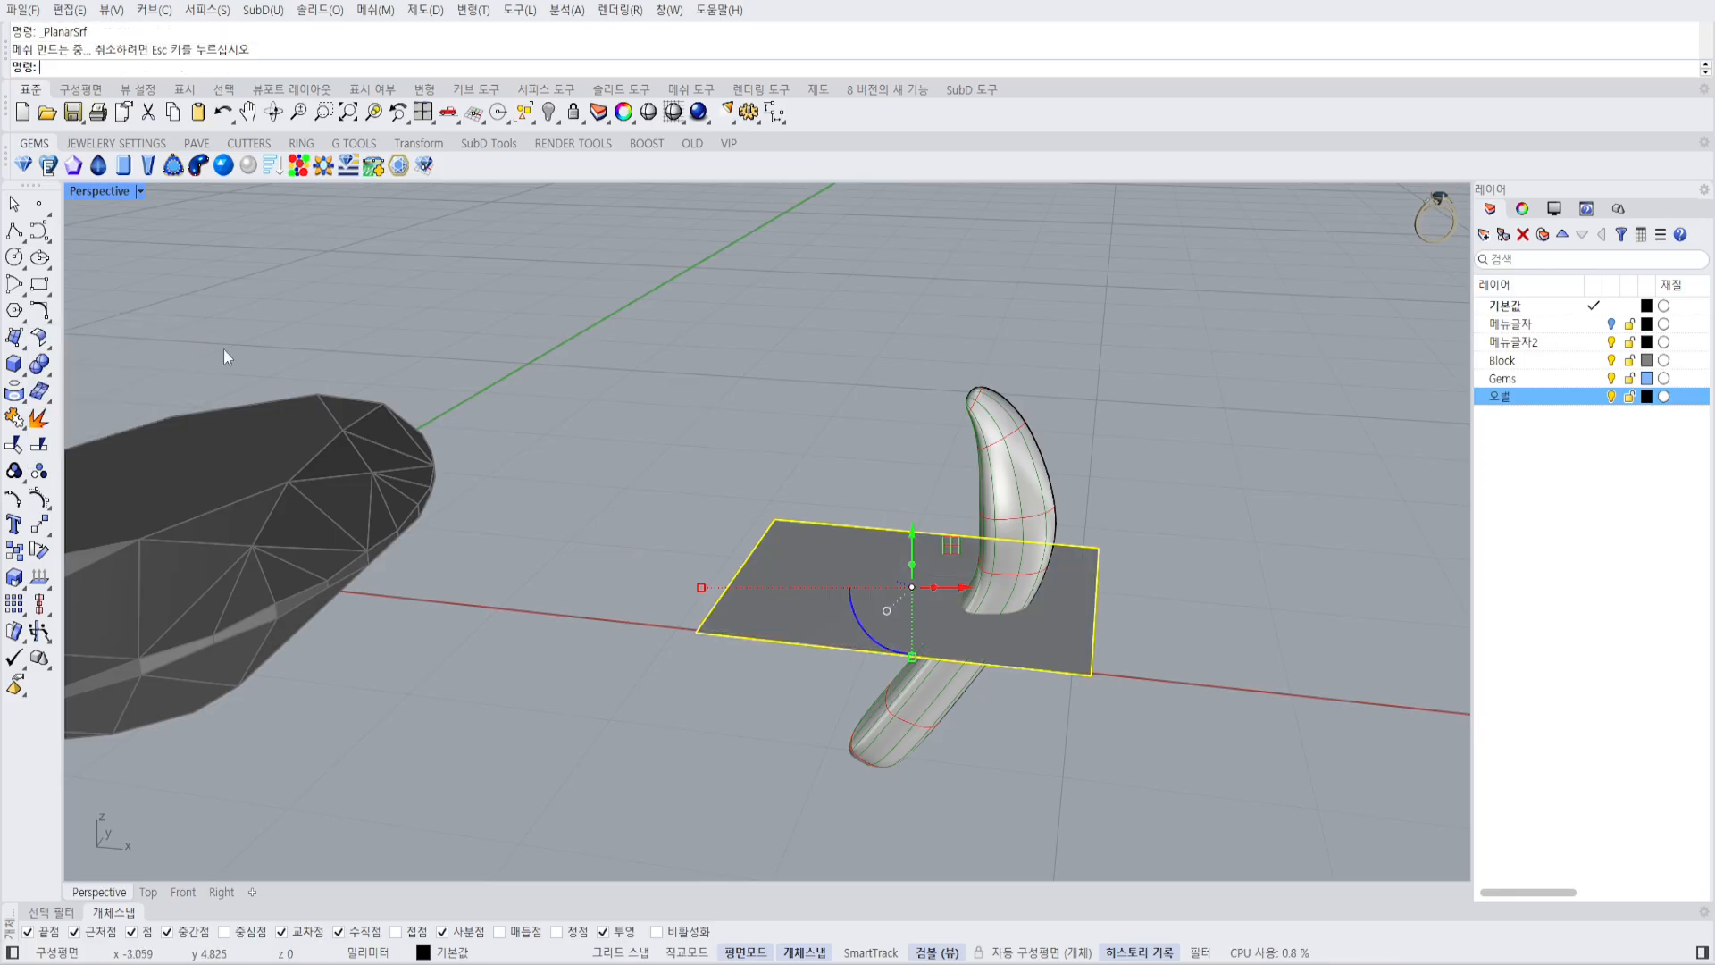
right_click_drag(224, 350, 896, 558)
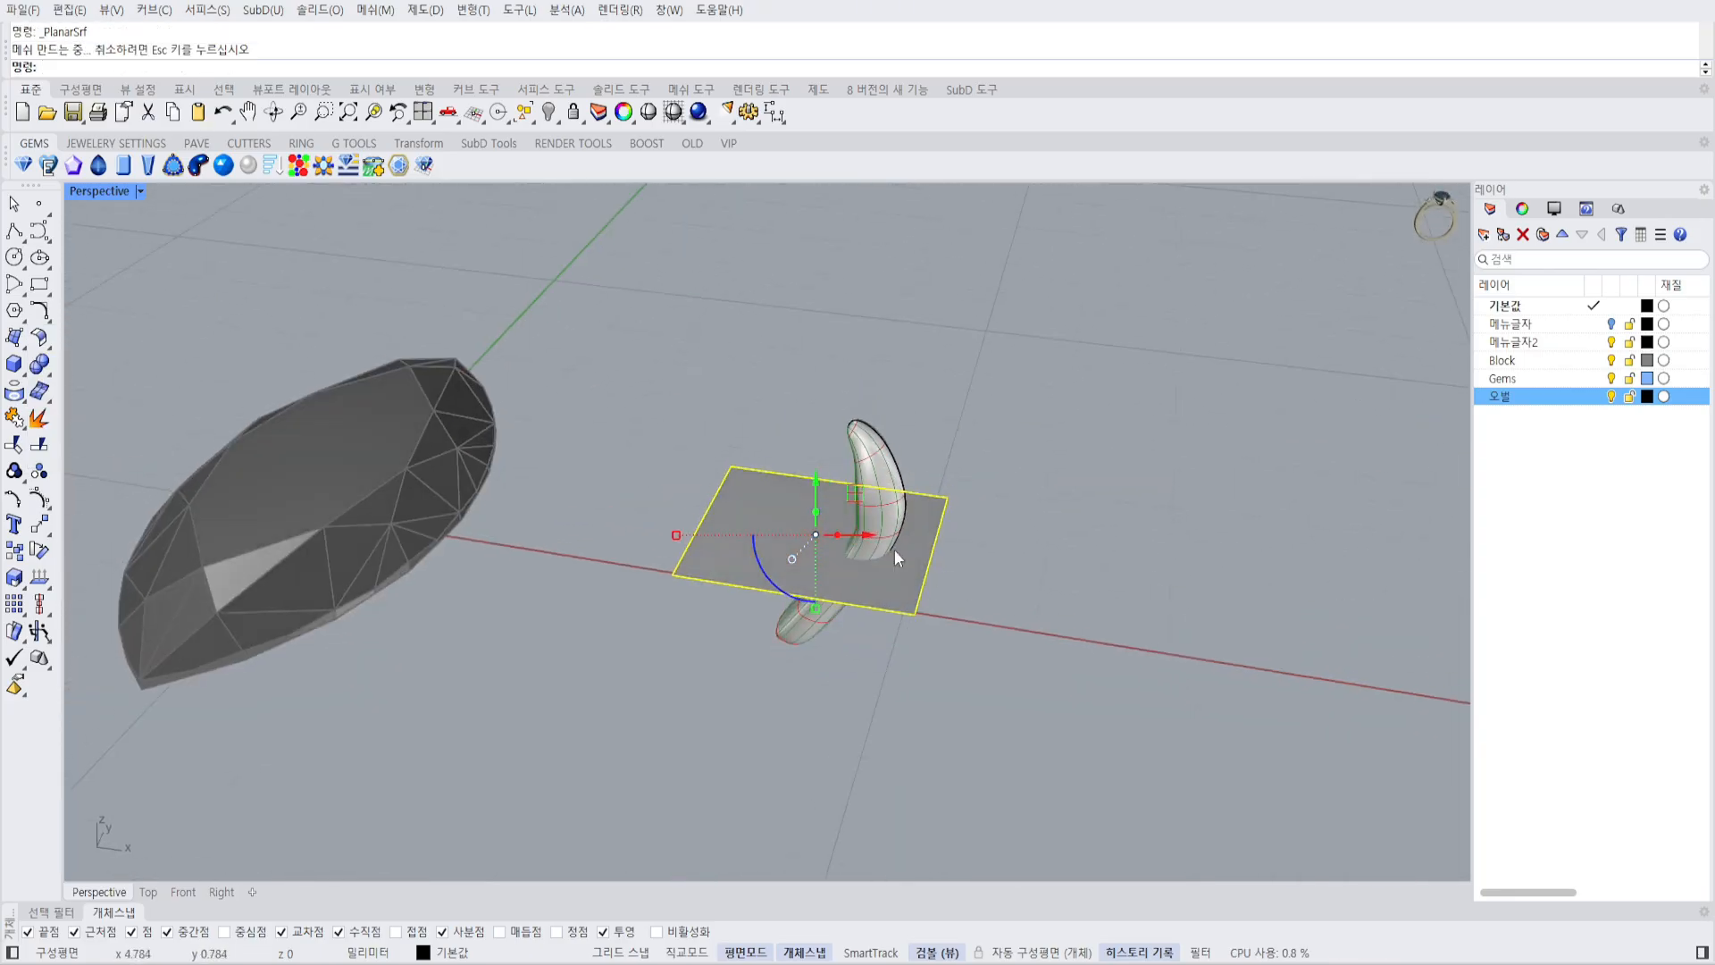
Lower the rectangle with its planar surface to just beneath the foot of the prong.
left_click_drag(816, 476, 818, 579)
right_click_drag(911, 598, 1011, 469)
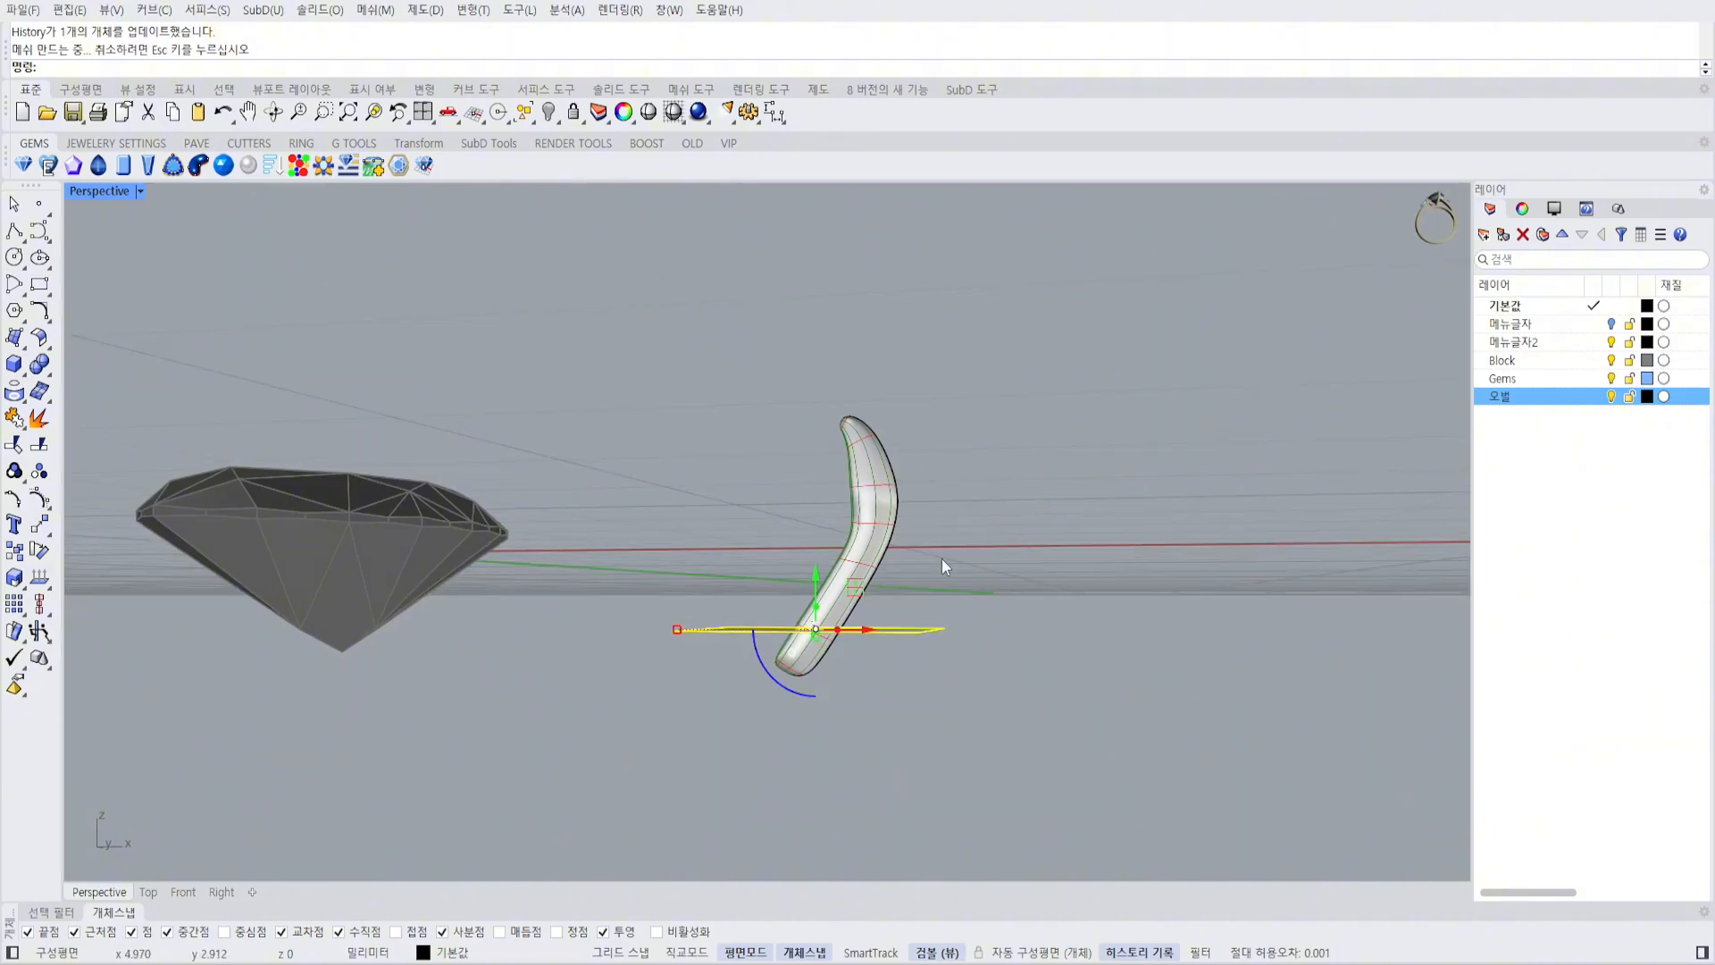
key("ctrl+m")
right_click_drag(570, 737, 508, 741)
left_click_drag(596, 748, 600, 787)
Align the prong with the rectangular surface in the Top view using horizontal-centre alignment.
right_click_drag(1250, 314, 1255, 502)
left_click(1270, 379)
left_click(1186, 485)
right_click_drag(1192, 402, 1163, 366)
right_click_drag(1177, 489, 1251, 463)
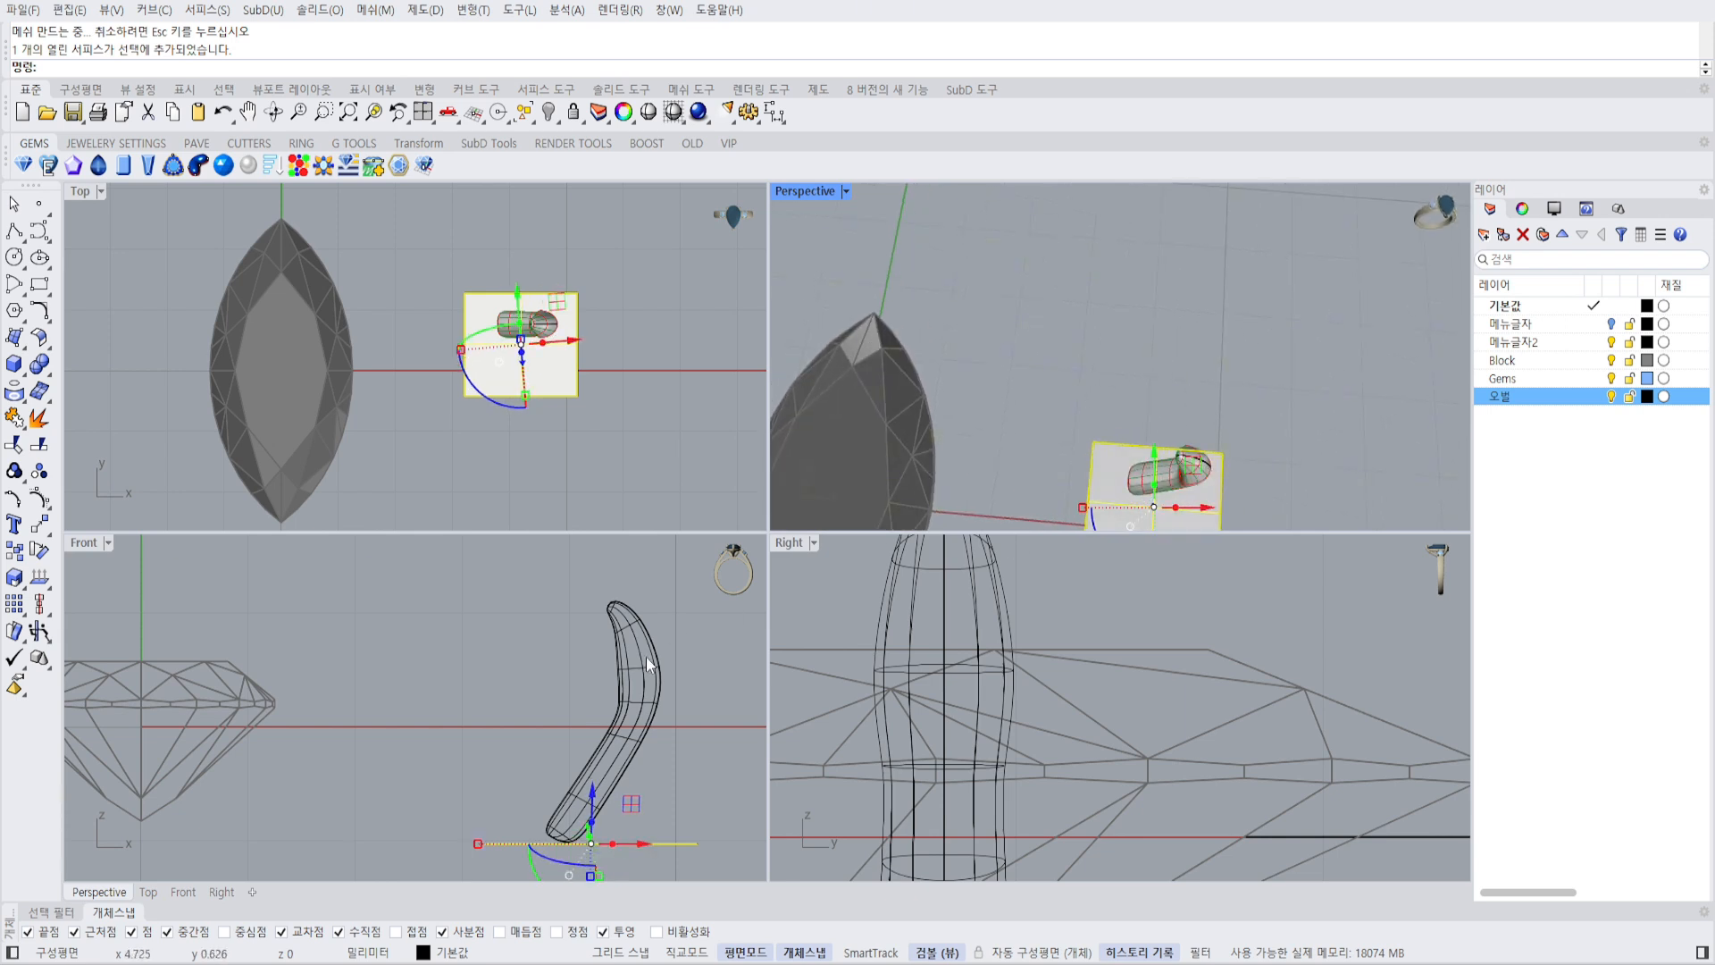
scroll(563, 321, "up", 3)
left_click(551, 345)
scroll(557, 344, "up", 1)
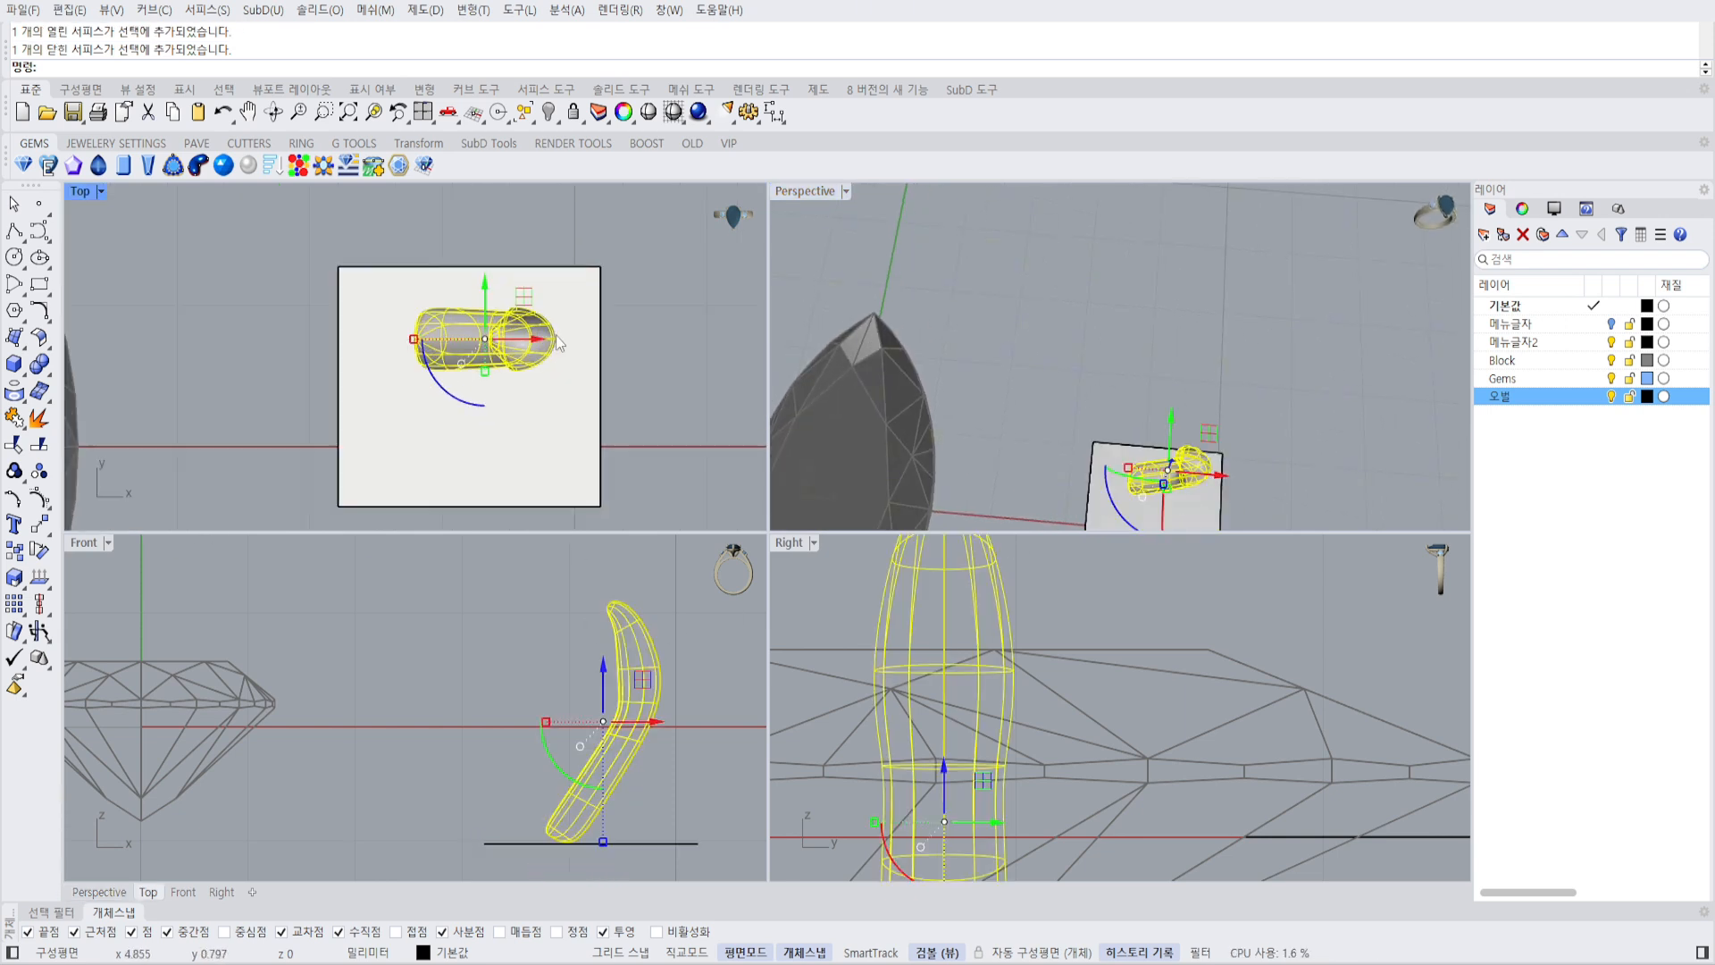
left_click(48, 615)
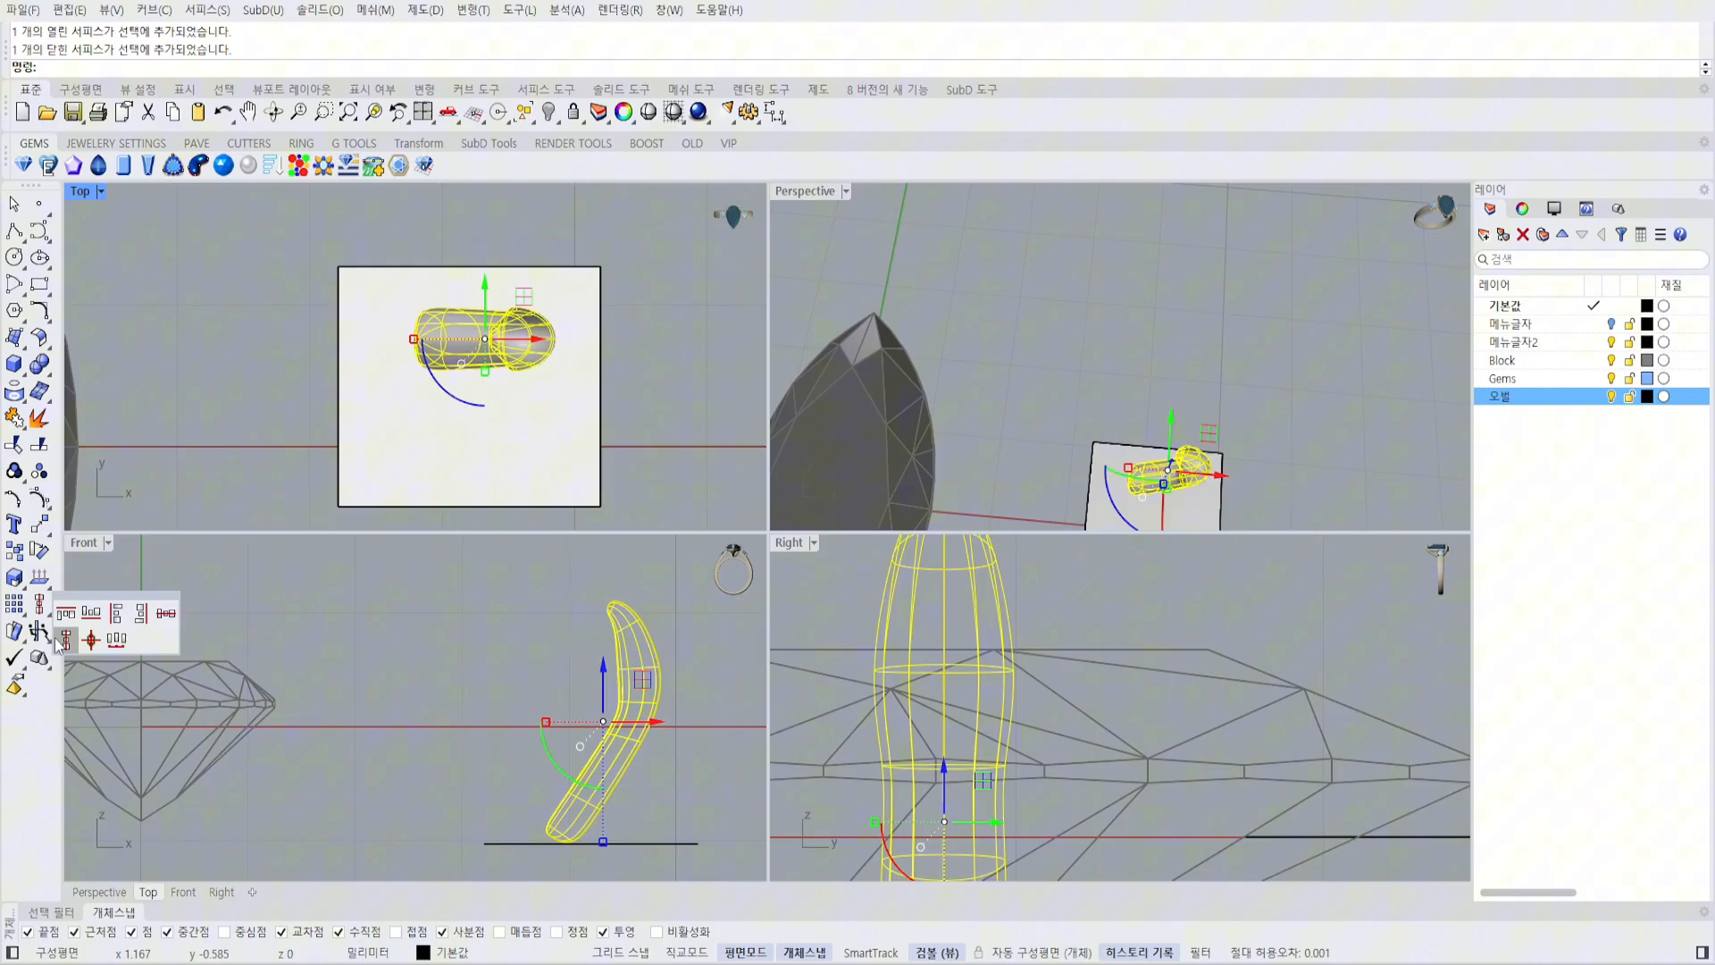
left_click(166, 614)
key("Return")
scroll(651, 372, "down", 3)
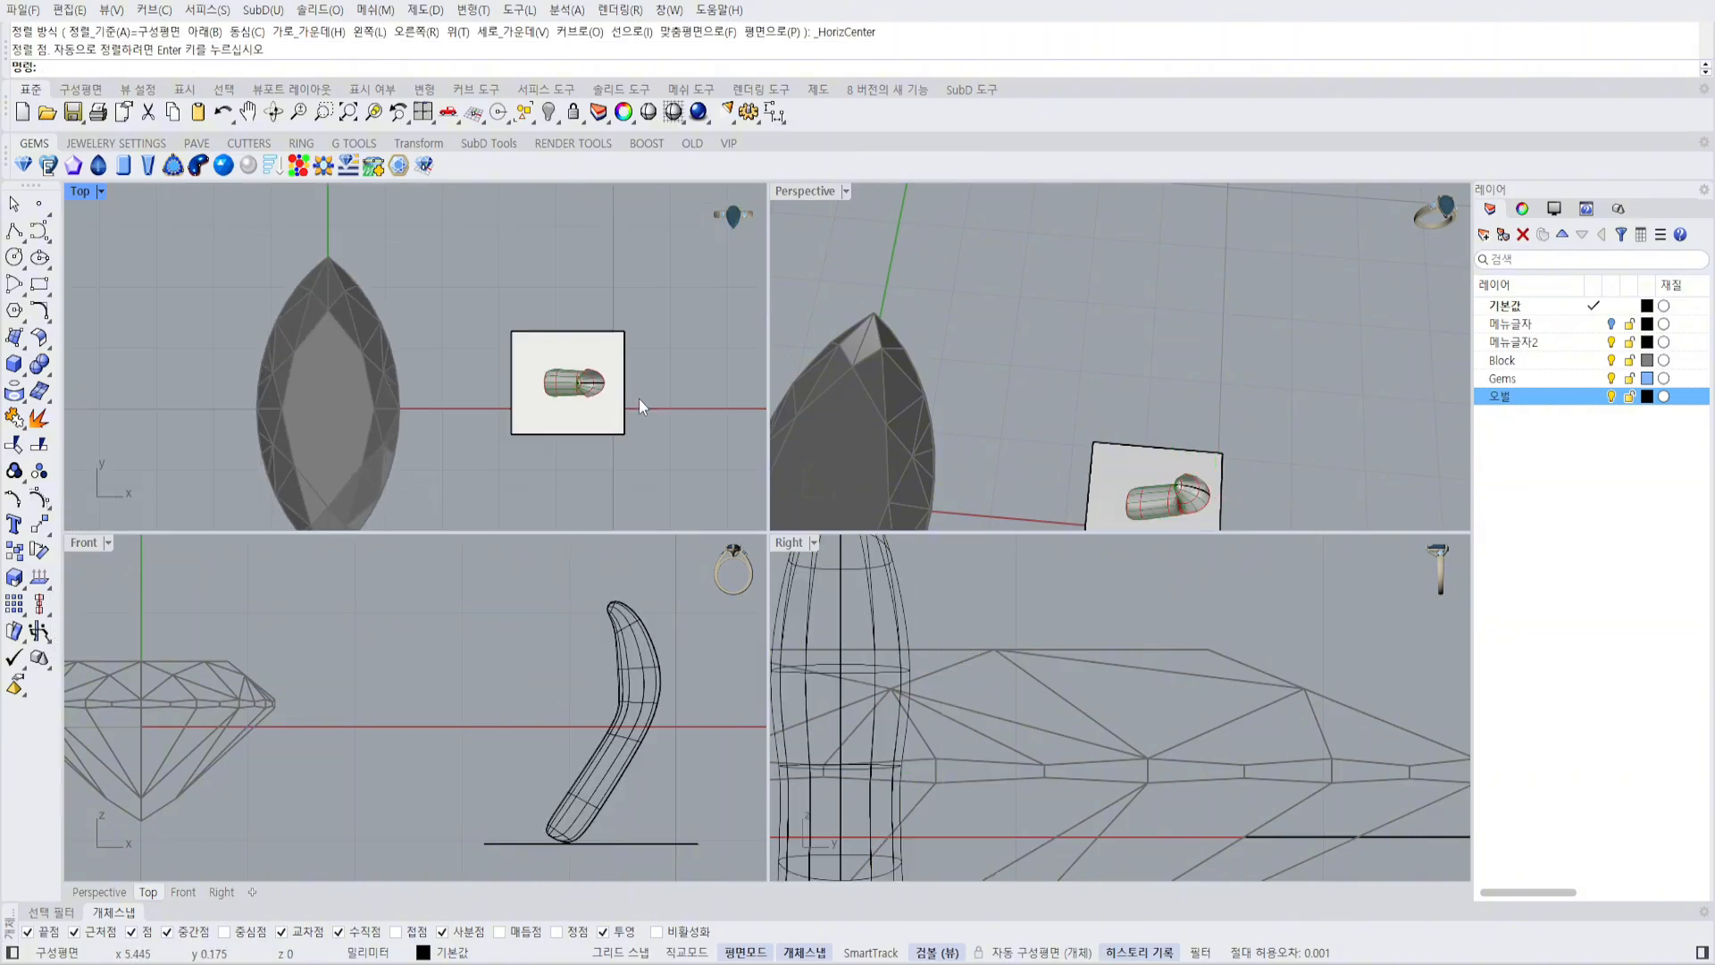
Copy only the rectangular surface, without its curve, to the gem's upper-right edge.
left_click(657, 684)
left_click(1112, 476)
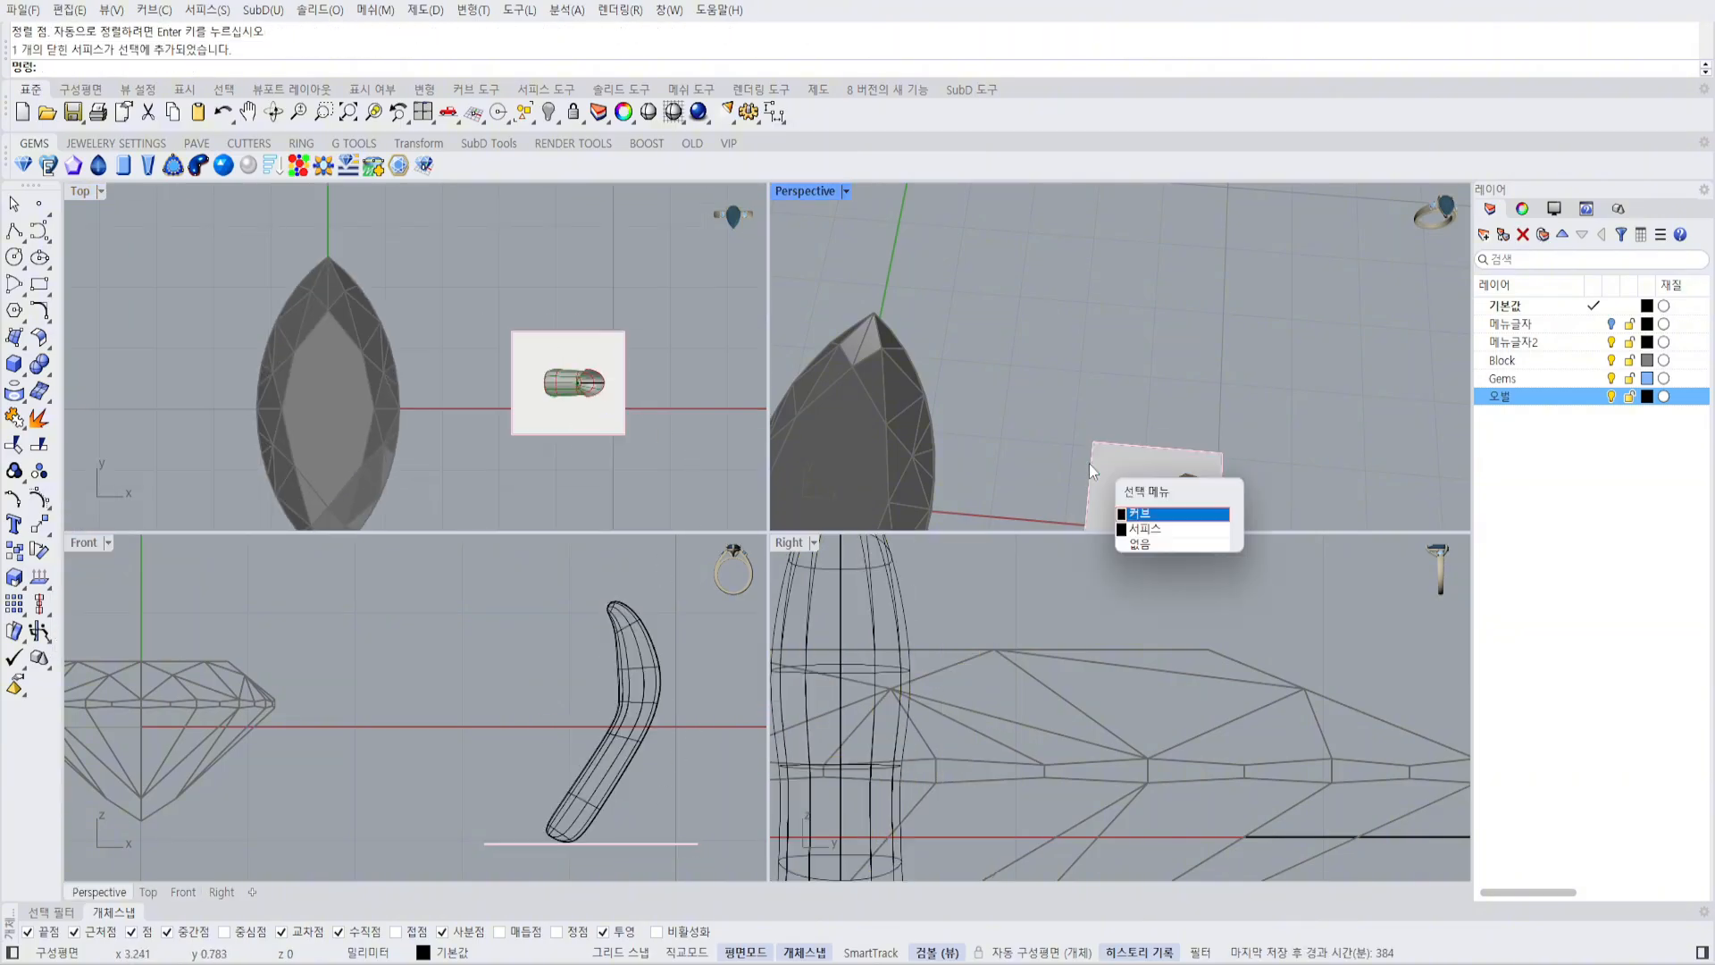
left_click(1161, 528)
left_click_drag(1164, 461, 1064, 381, "alt")
scroll(529, 319, "up", 2)
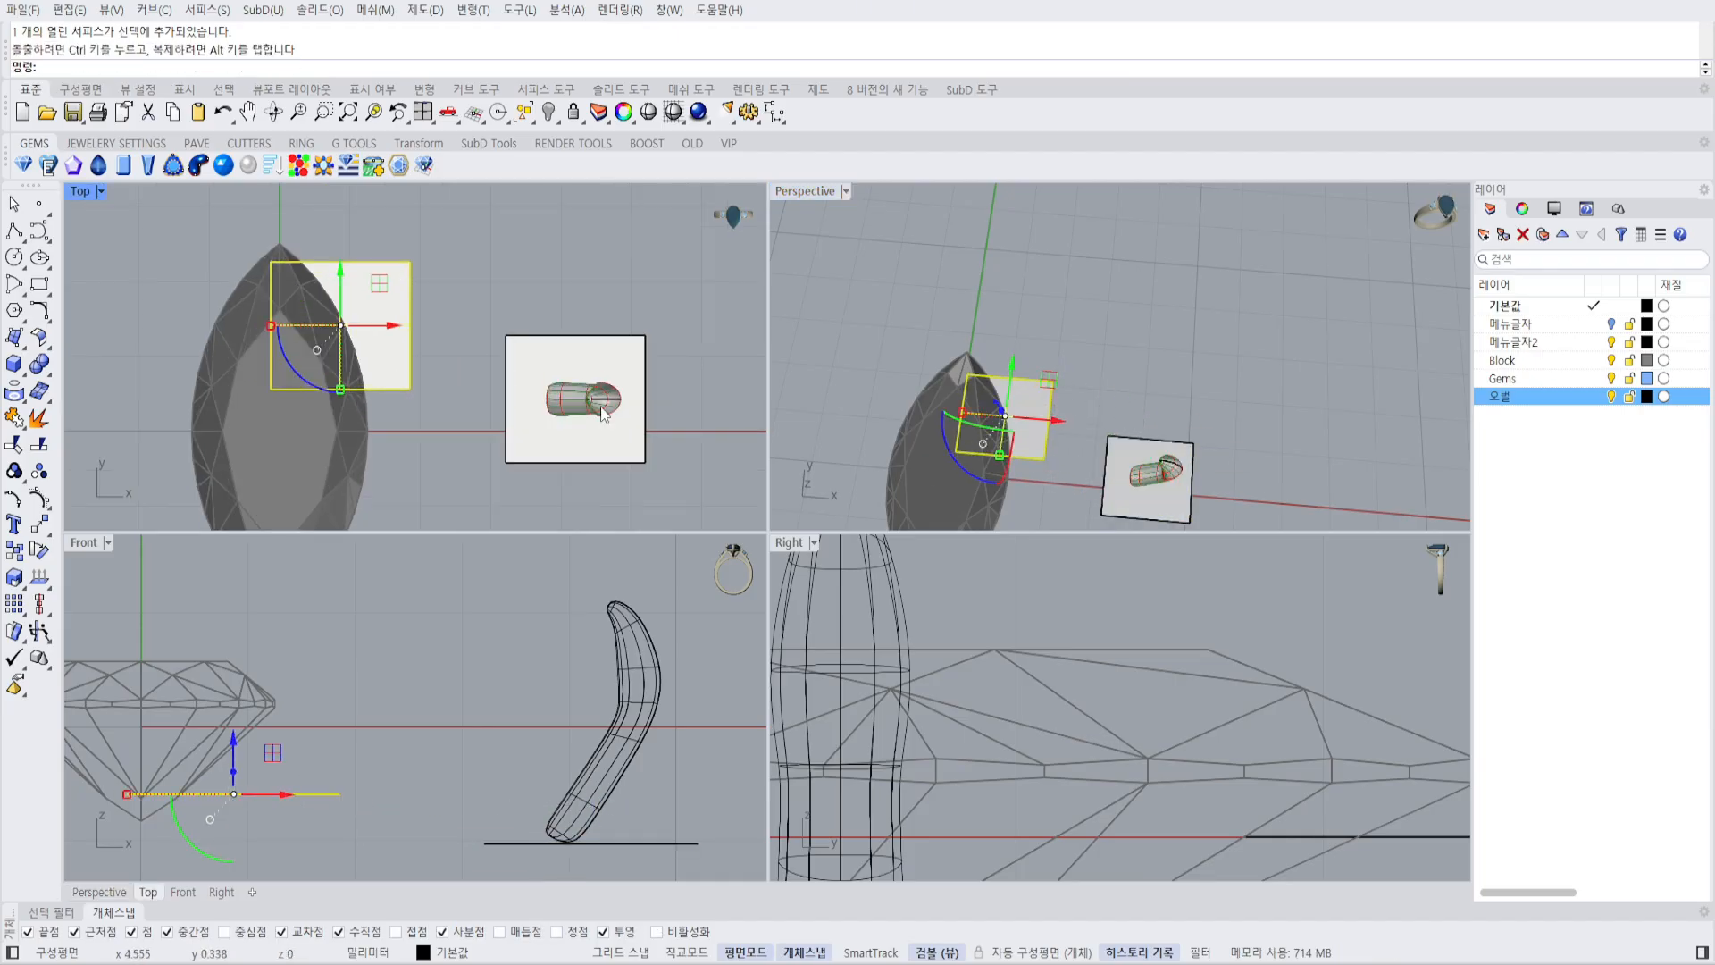
Flow the prong from its base surface onto the copied surface with Flow Along Surface, setting Rigid to Yes.
left_click(597, 402)
right_click_drag(561, 403, 632, 397)
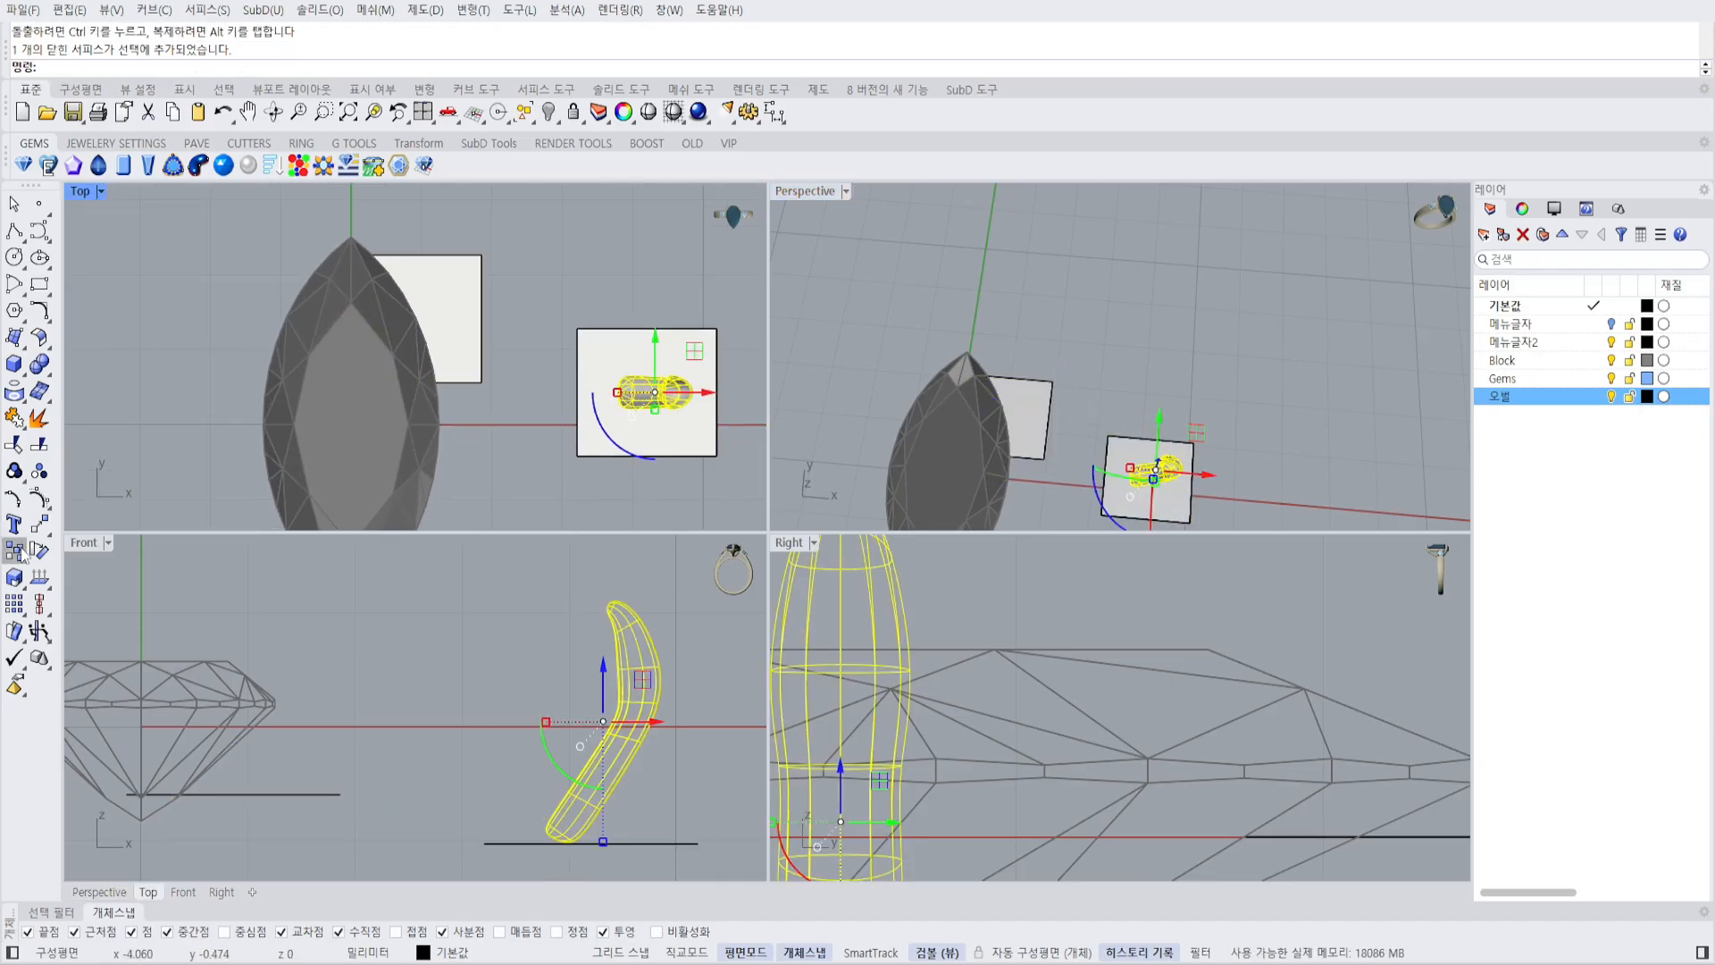
left_click(16, 633)
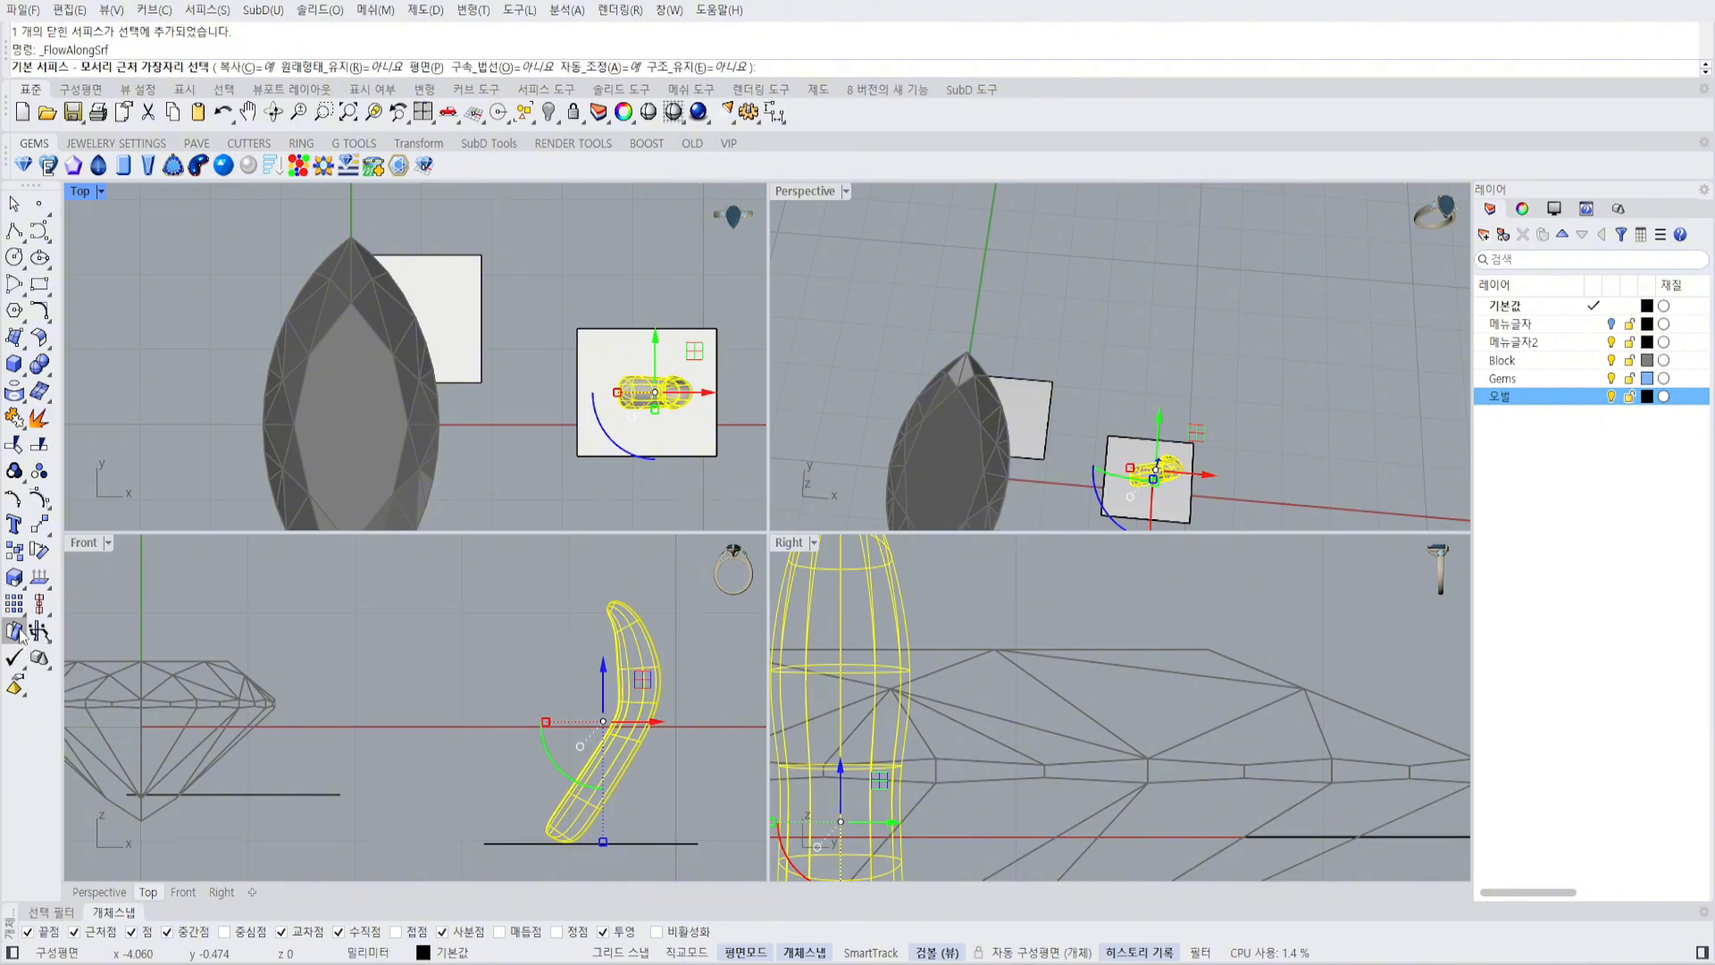
left_click(325, 67)
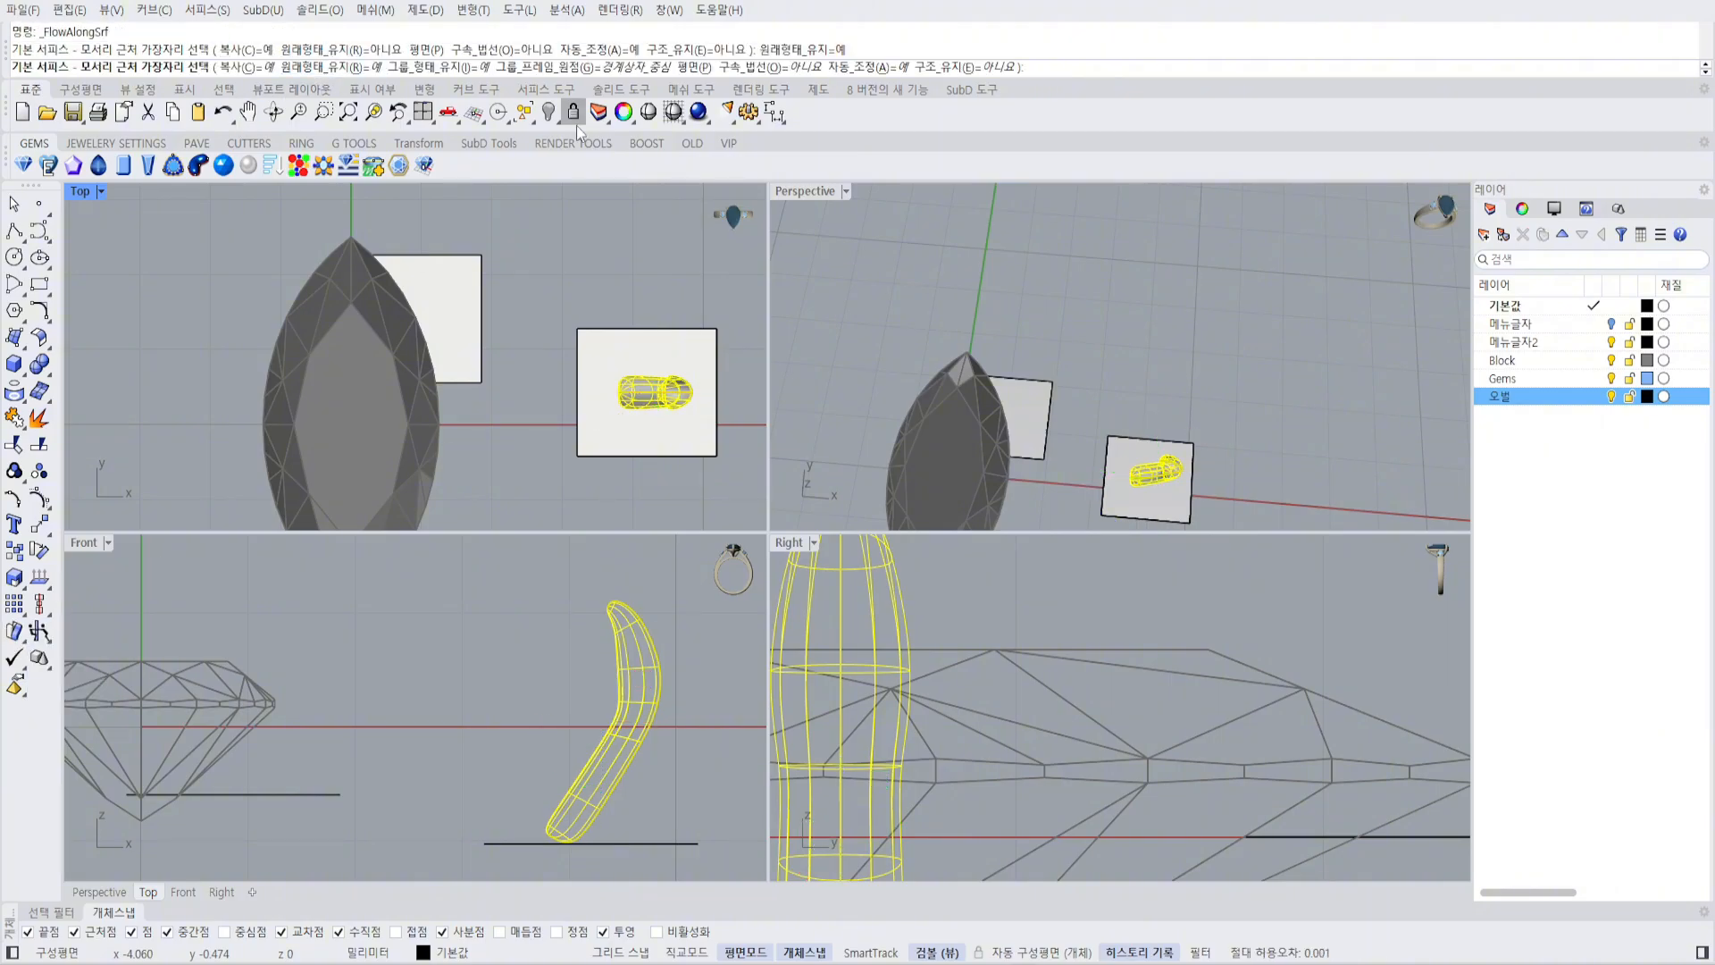
left_click(598, 444)
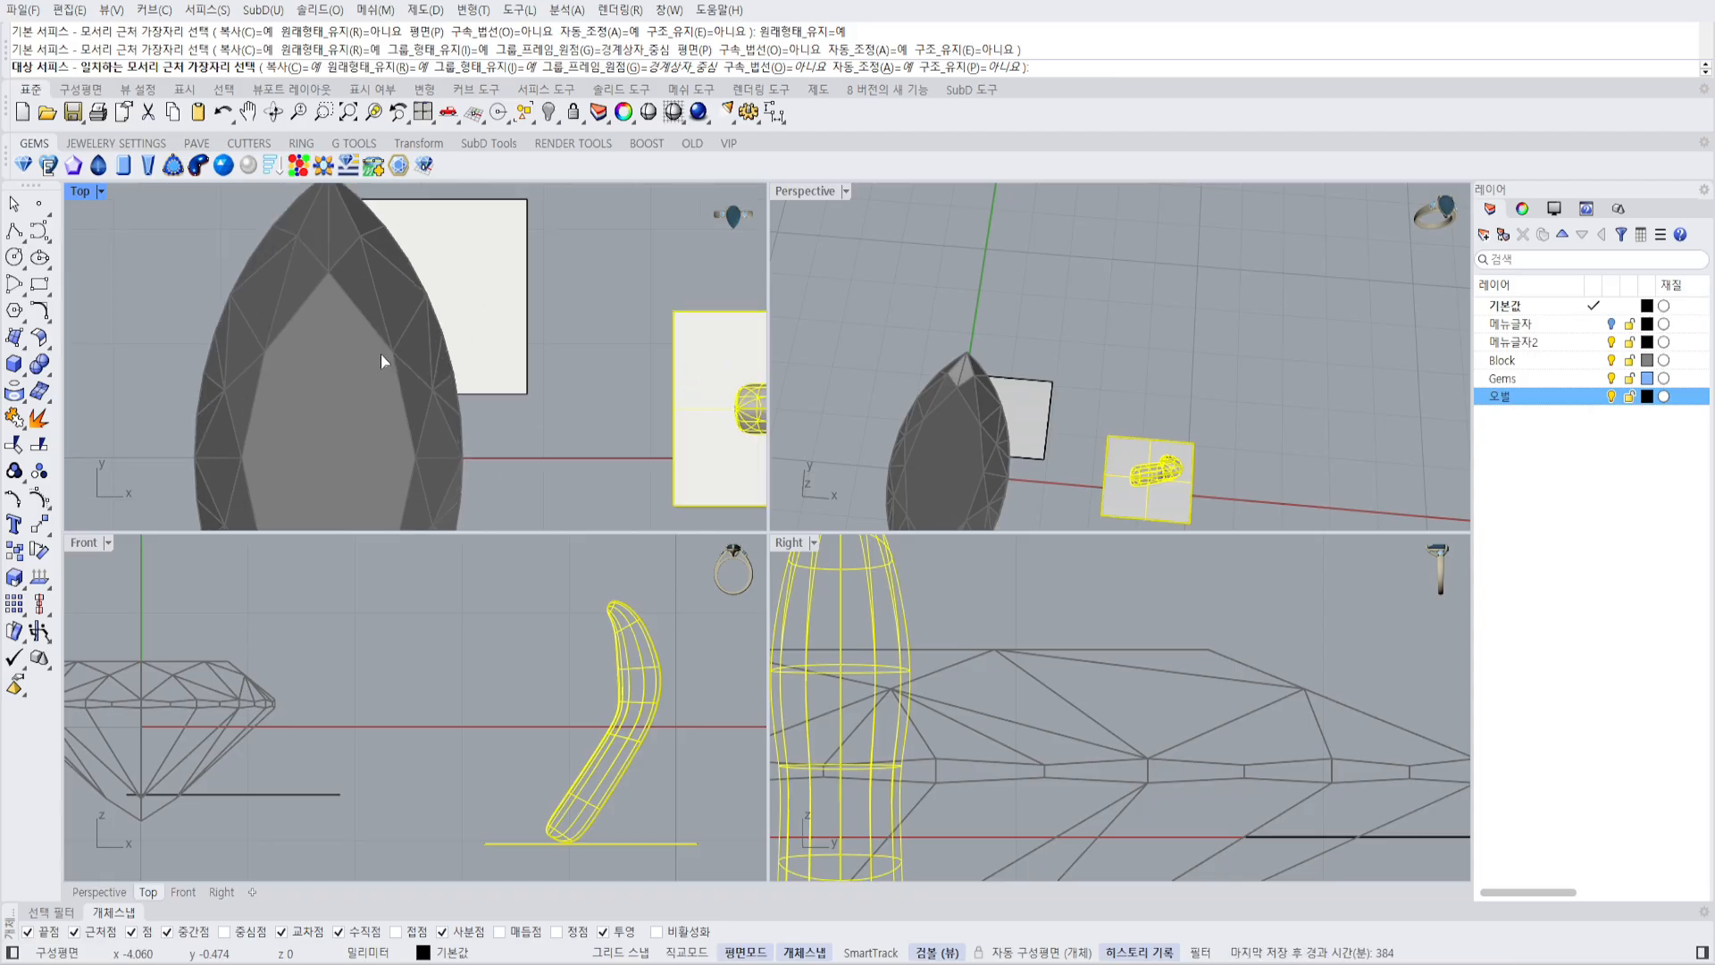
left_click(381, 352)
scroll(391, 352, "down", 1)
right_click_drag(913, 425, 1041, 234)
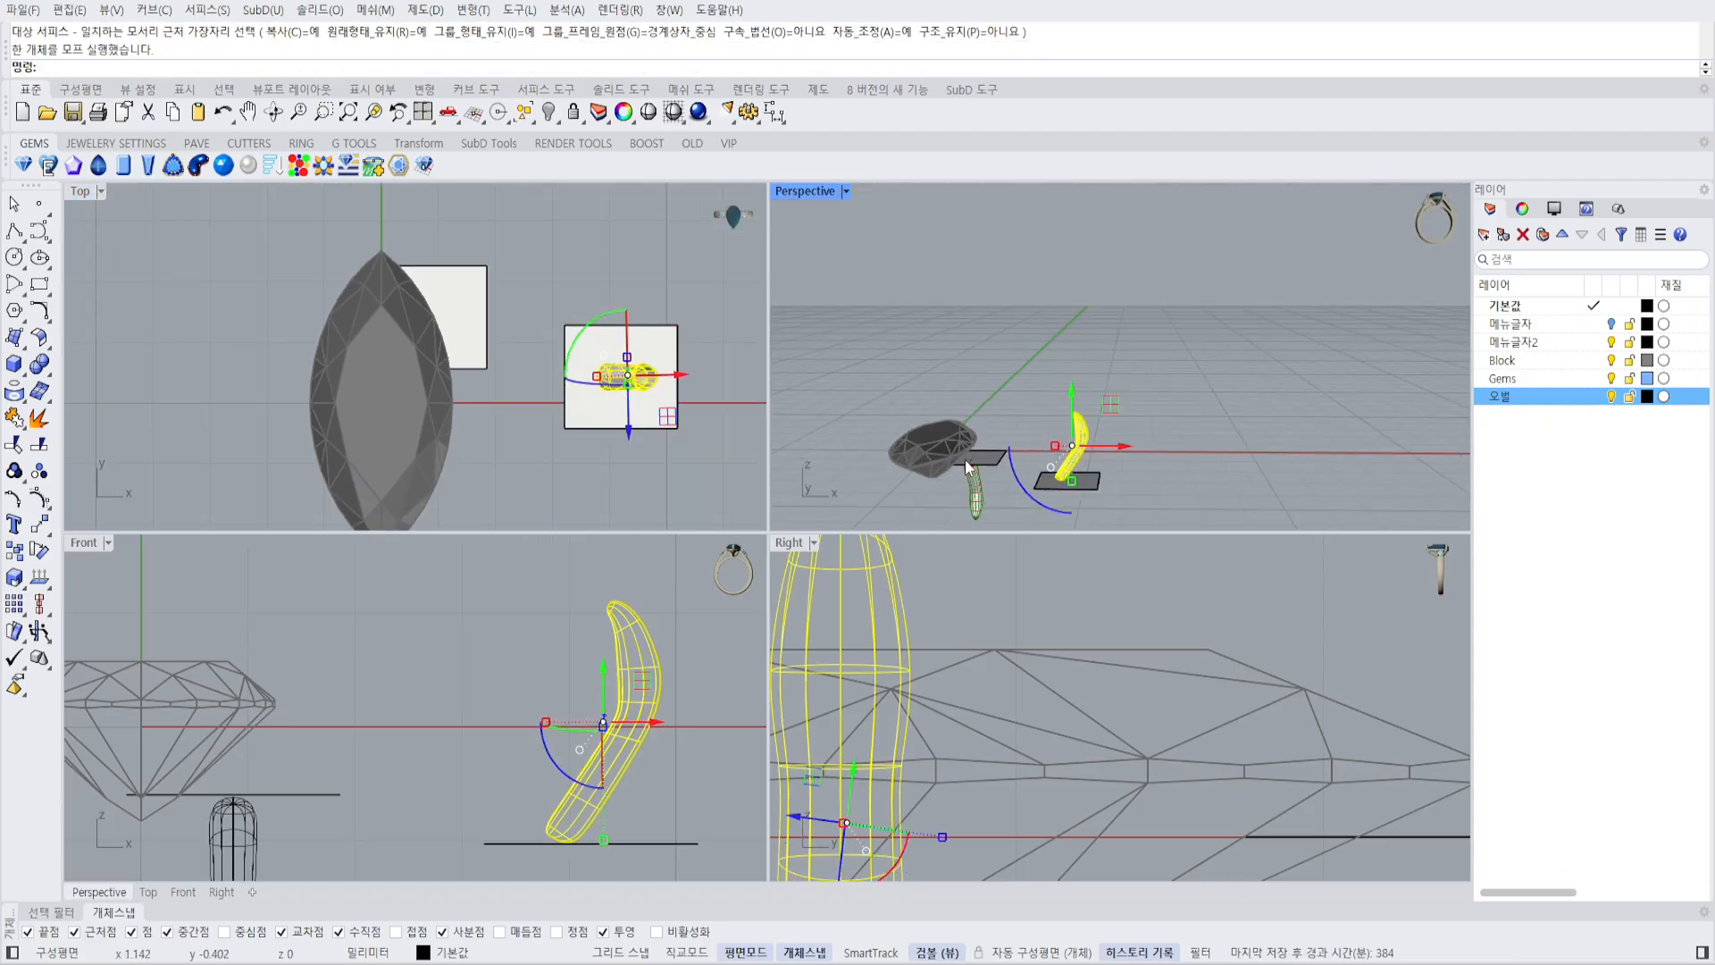
Delete the flowed prong hanging below the copied surface.
scroll(967, 469, "up", 4)
left_click(984, 488)
key("Delete")
Repeat Flow Along Surface on the prong, picking the base surface's lower-left corner and the copied surface near its lower edge.
right_click_drag(1075, 452, 1115, 354)
left_click(1184, 364)
key("space")
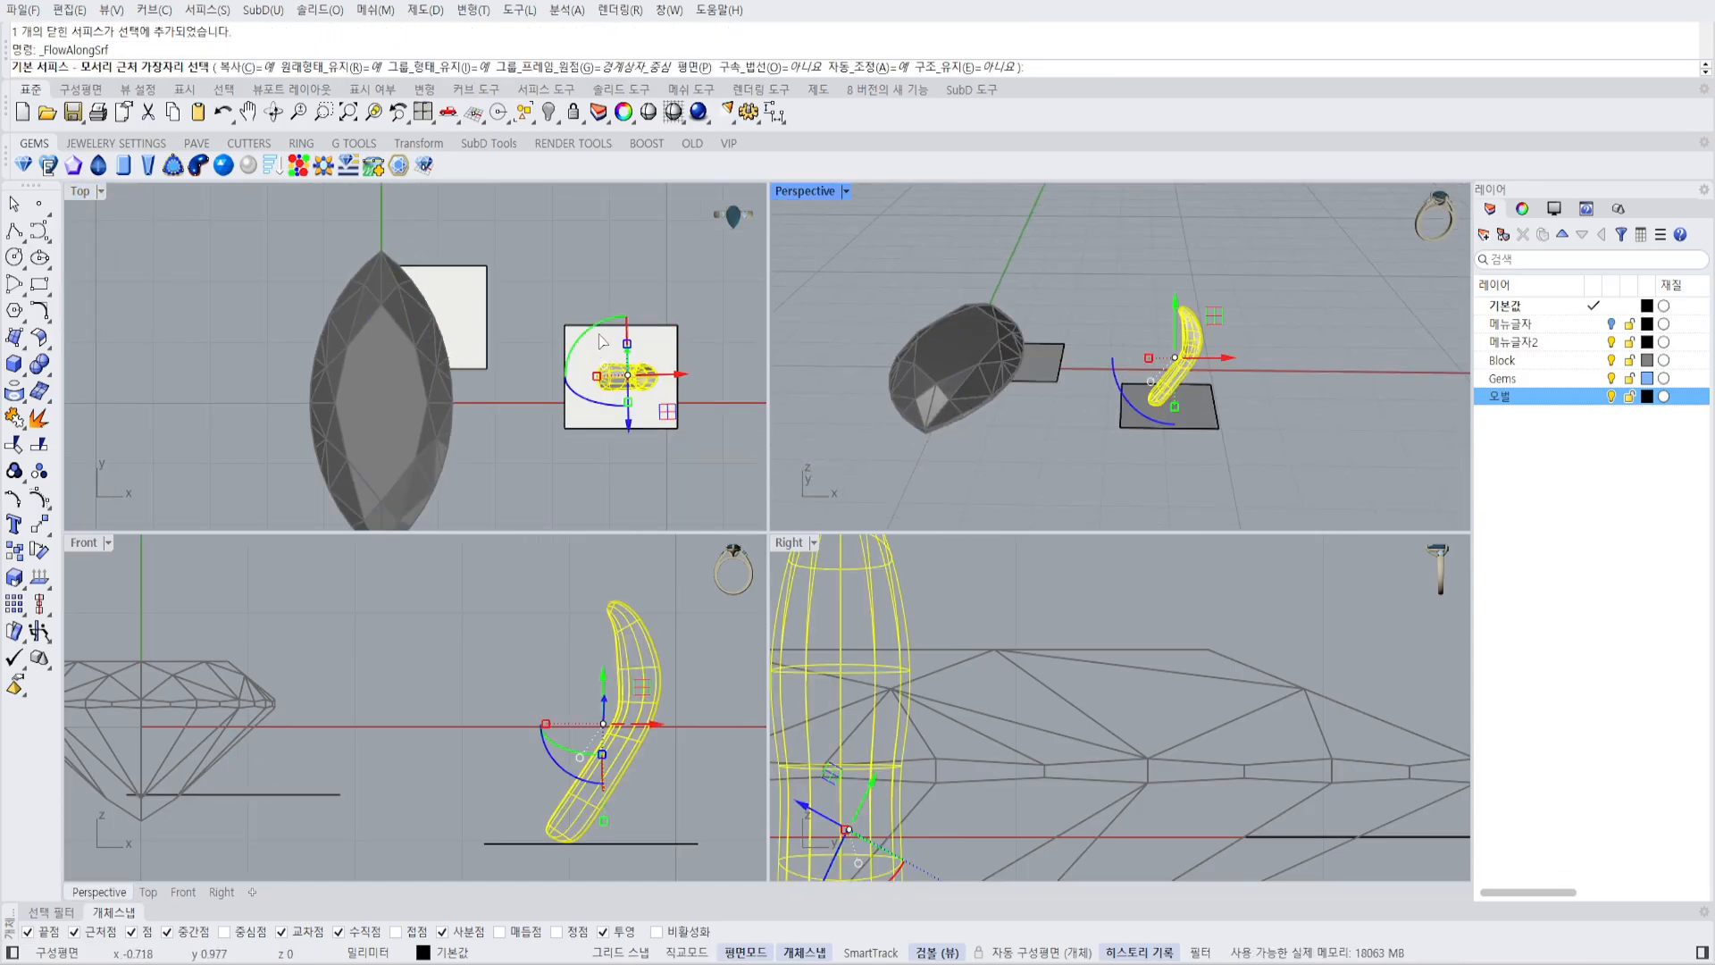
left_click(564, 417)
left_click(420, 351)
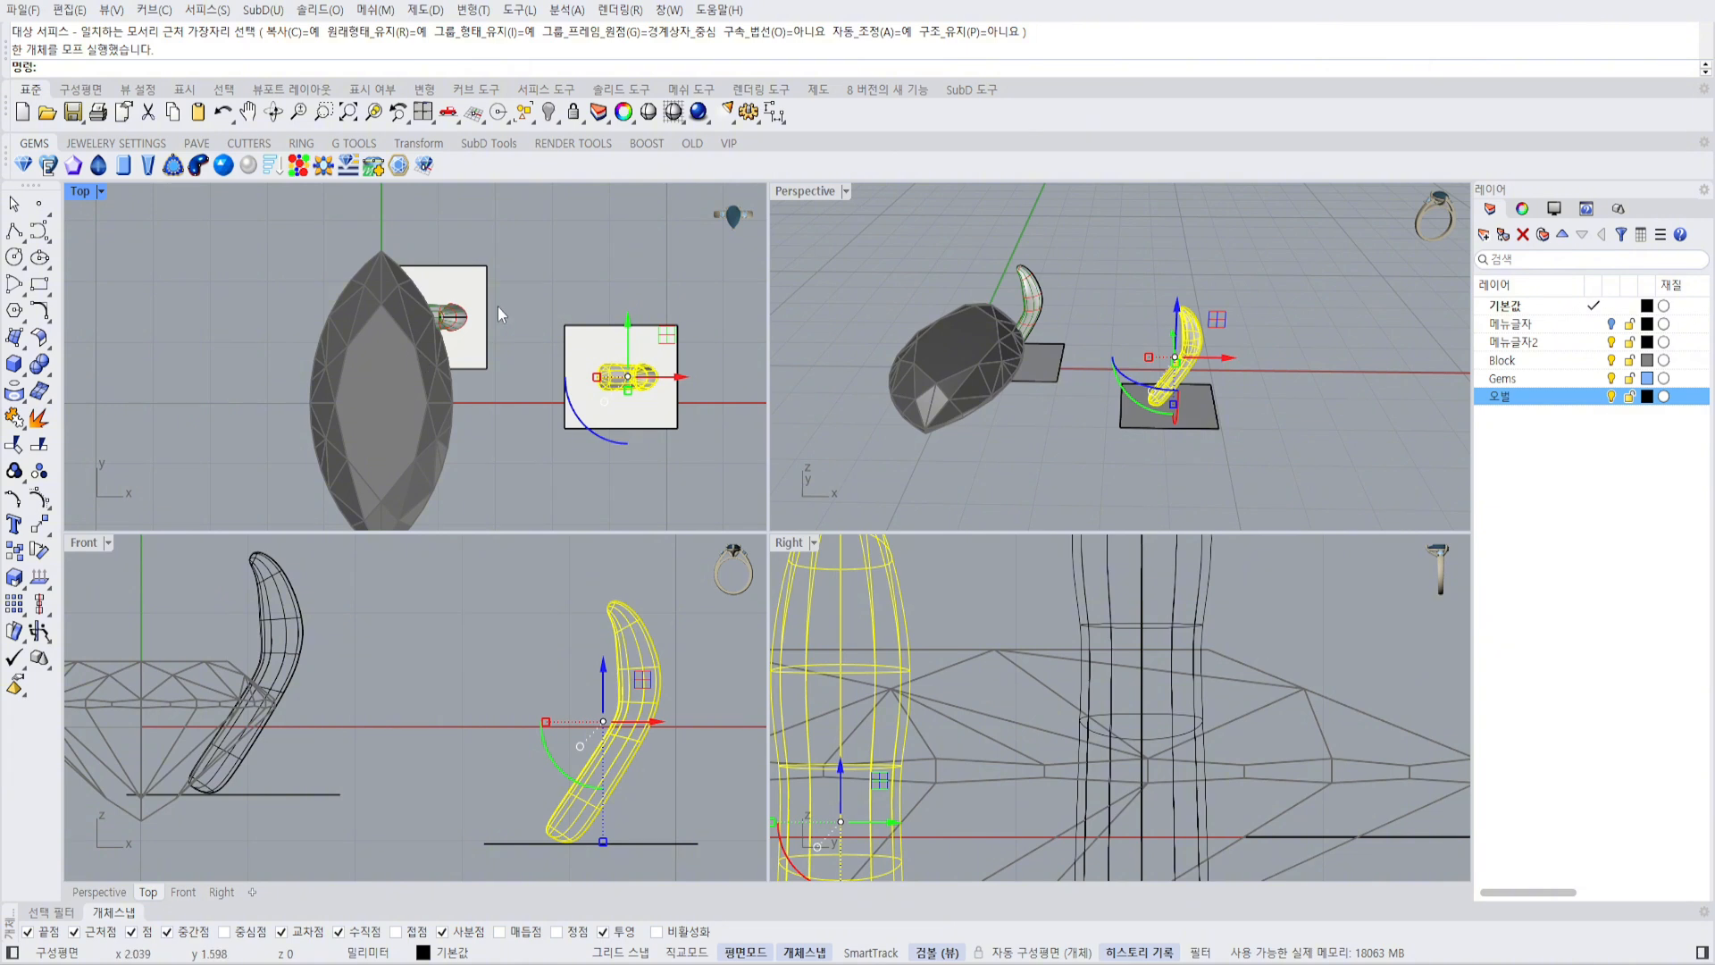
Rotate the copied surface to follow the gem's upper-right edge and move it so the flowed prong sits closer to the gem.
scroll(456, 308, "up", 4)
left_click_drag(586, 286, 469, 352)
left_click(516, 277)
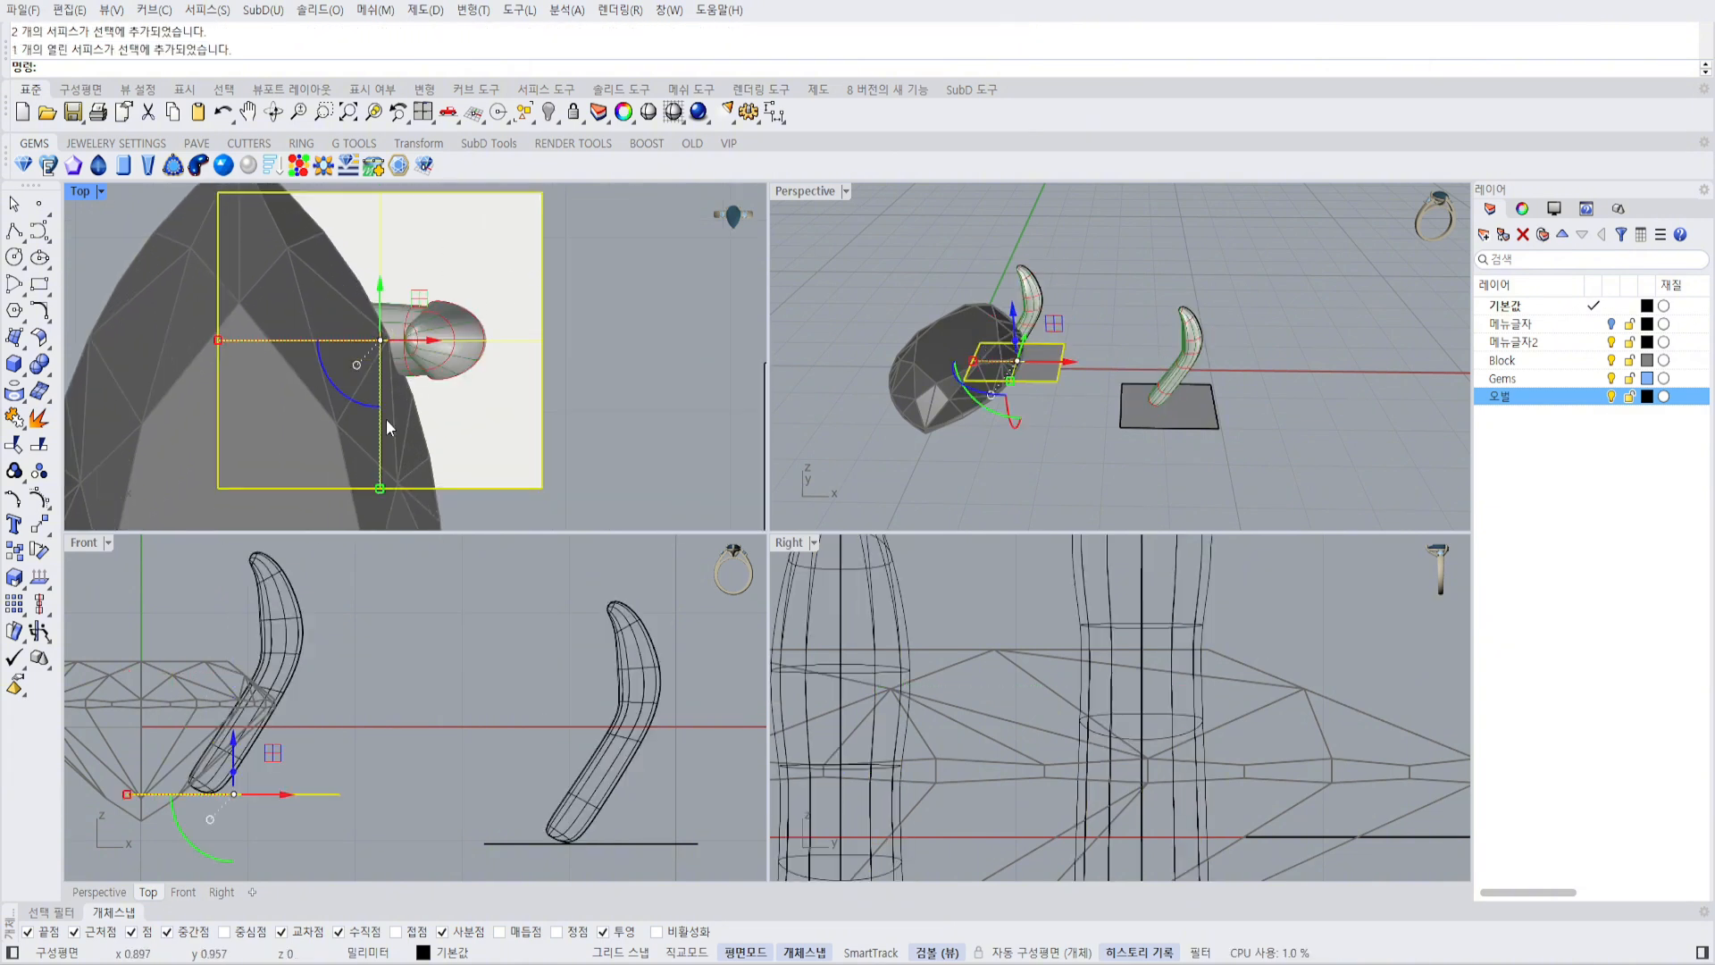
scroll(345, 440, "down", 2)
left_click_drag(357, 427, 389, 421)
left_click_drag(416, 316, 372, 291)
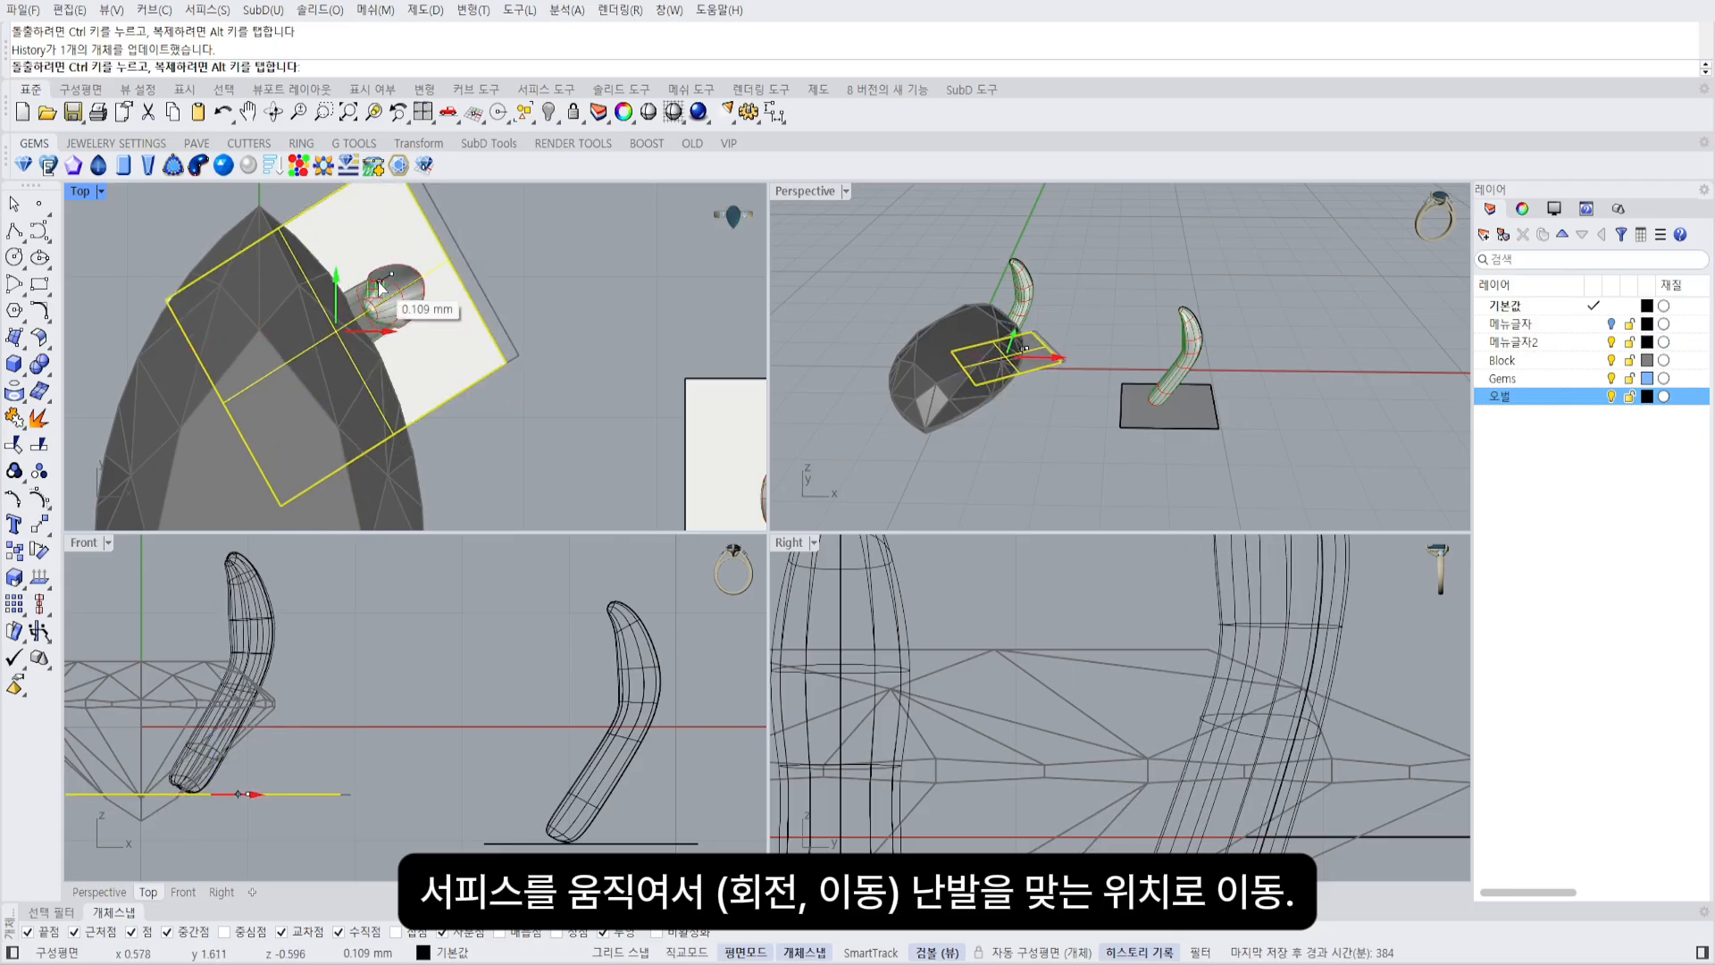
Lower the copied surface further beneath the gem, try one more shift of it and undo that last move.
right_click_drag(1106, 378, 1045, 335)
scroll(1045, 335, "up", 8)
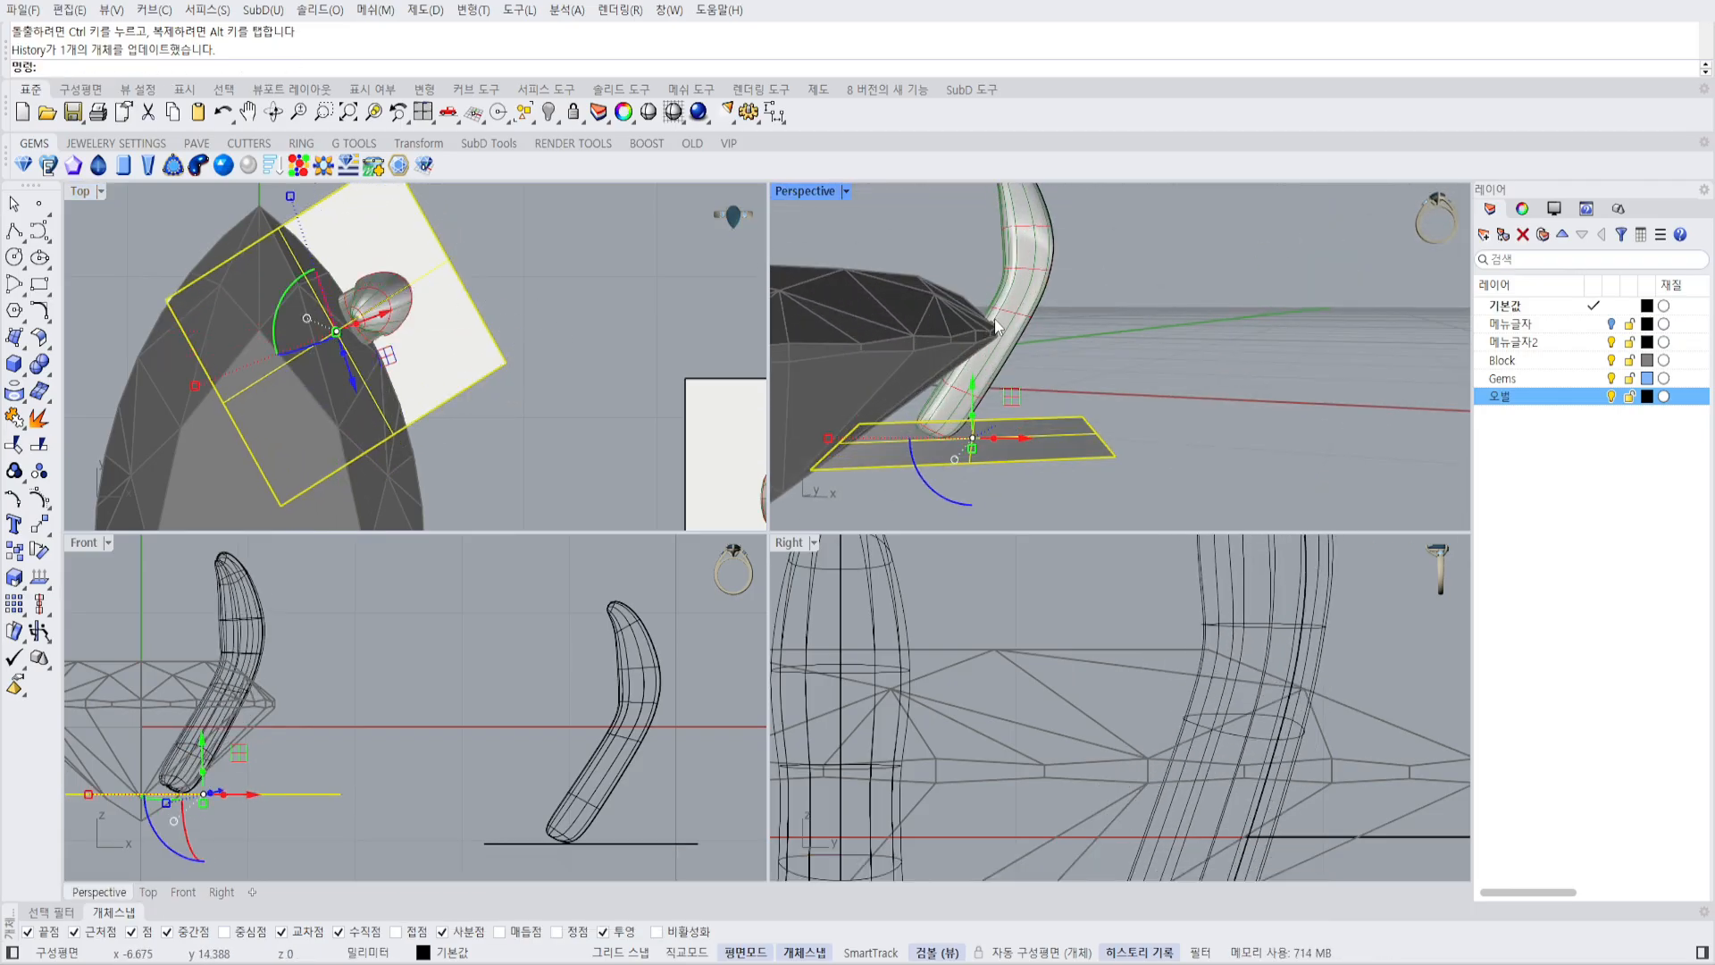
left_click_drag(974, 398, 973, 454)
right_click_drag(1010, 415, 1025, 301, "shift")
left_click_drag(988, 343, 988, 359)
right_click_drag(993, 365, 1028, 418)
left_click_drag(1039, 410, 1020, 408)
key("ctrl+z")
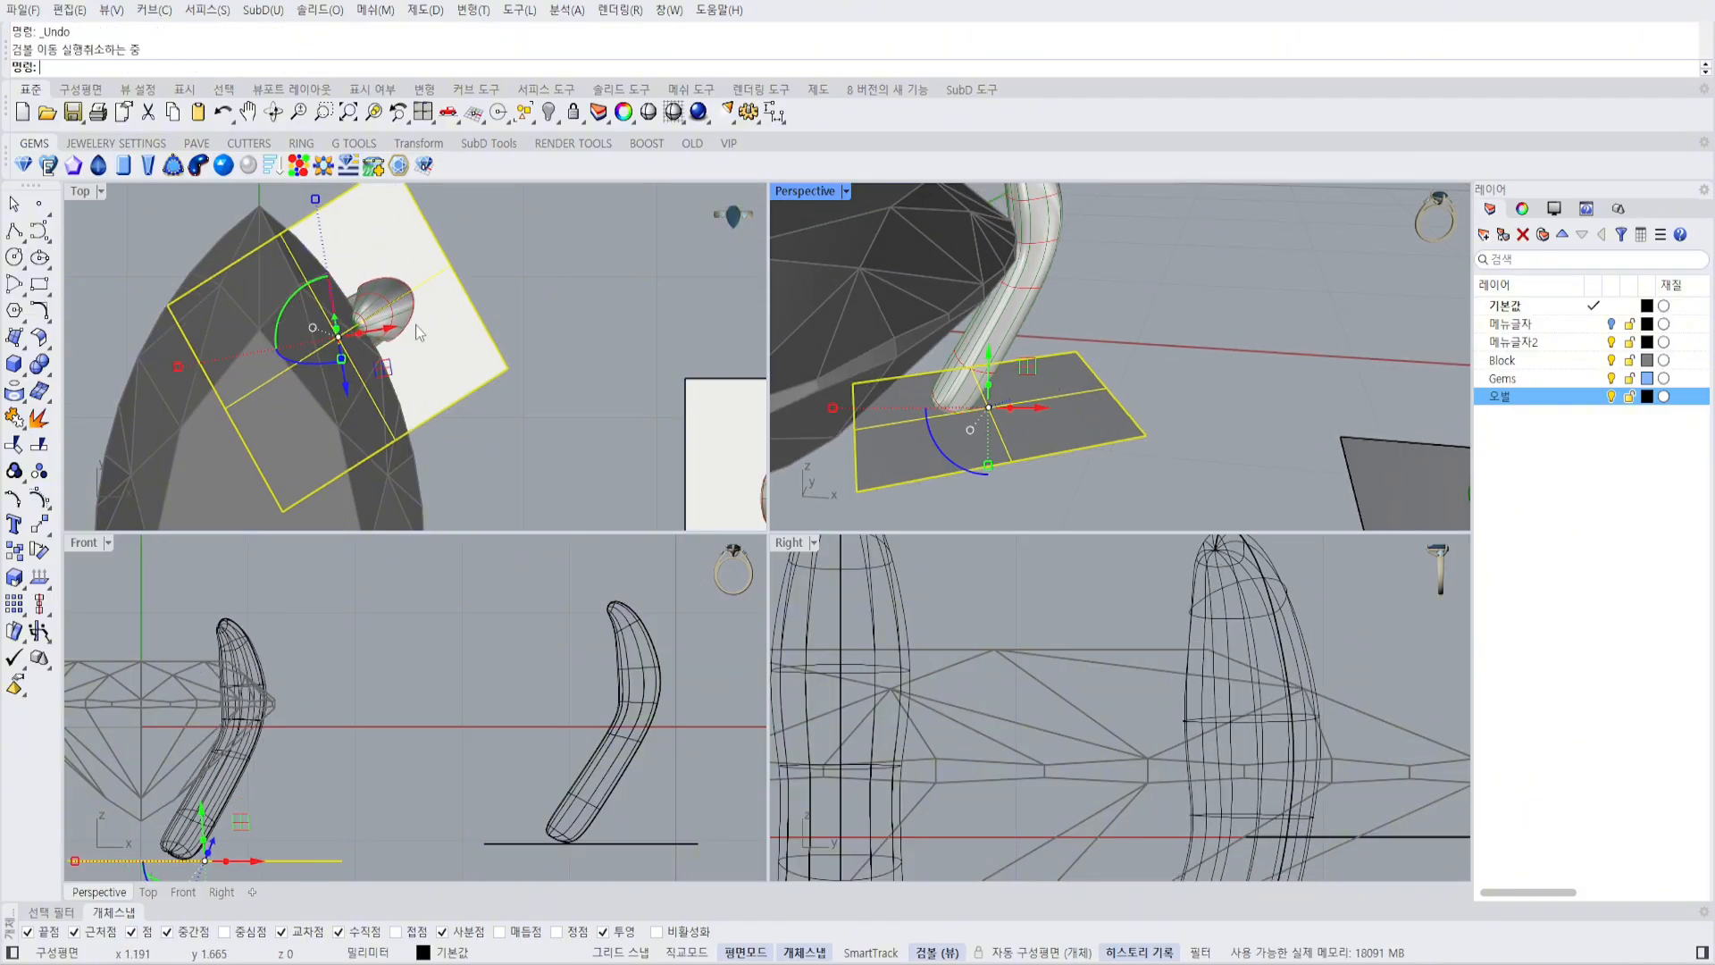
Rotate the copied surface a little further at the gem's edge, nudge its position and raise it slightly.
scroll(371, 310, "up", 4)
key("Escape")
left_click(468, 322)
left_click_drag(292, 406, 298, 417)
right_click_drag(362, 343, 434, 379)
left_click_drag(433, 346, 435, 357)
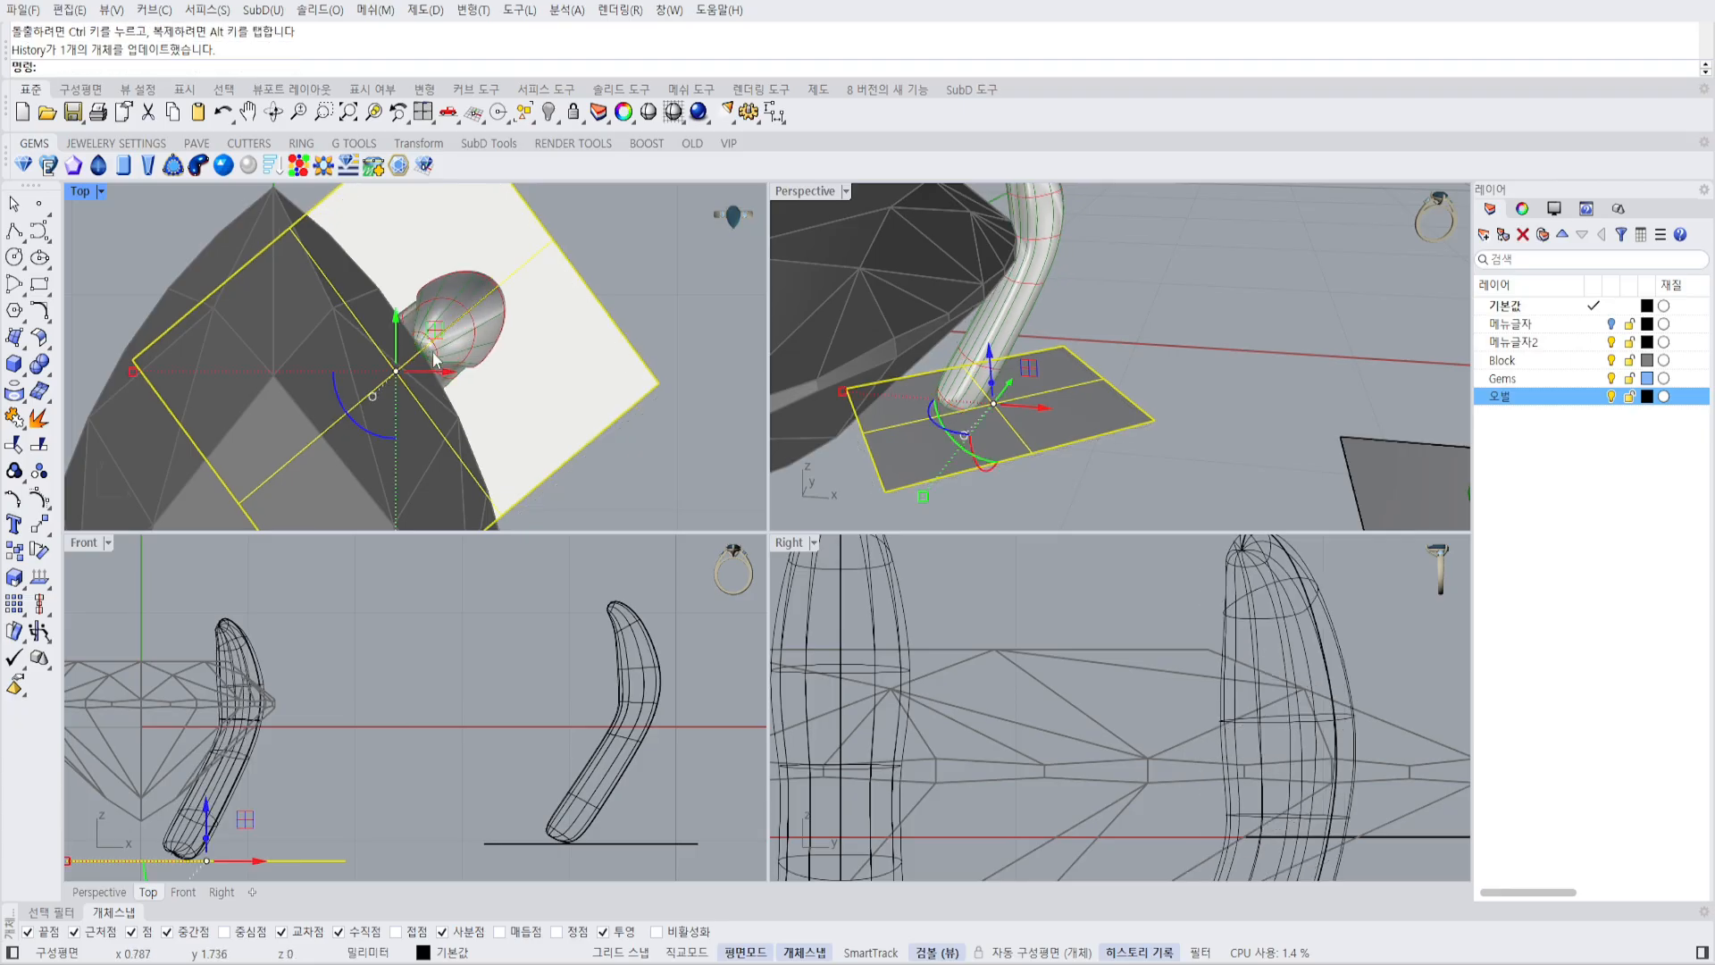
left_click_drag(364, 433, 334, 636)
left_click_drag(207, 812, 207, 808)
Turn on the control points of the base prong on the original rectangular surface.
left_click(625, 438)
right_click_drag(625, 437, 434, 317)
scroll(433, 317, "down", 8)
scroll(608, 379, "up", 2)
left_click(686, 411)
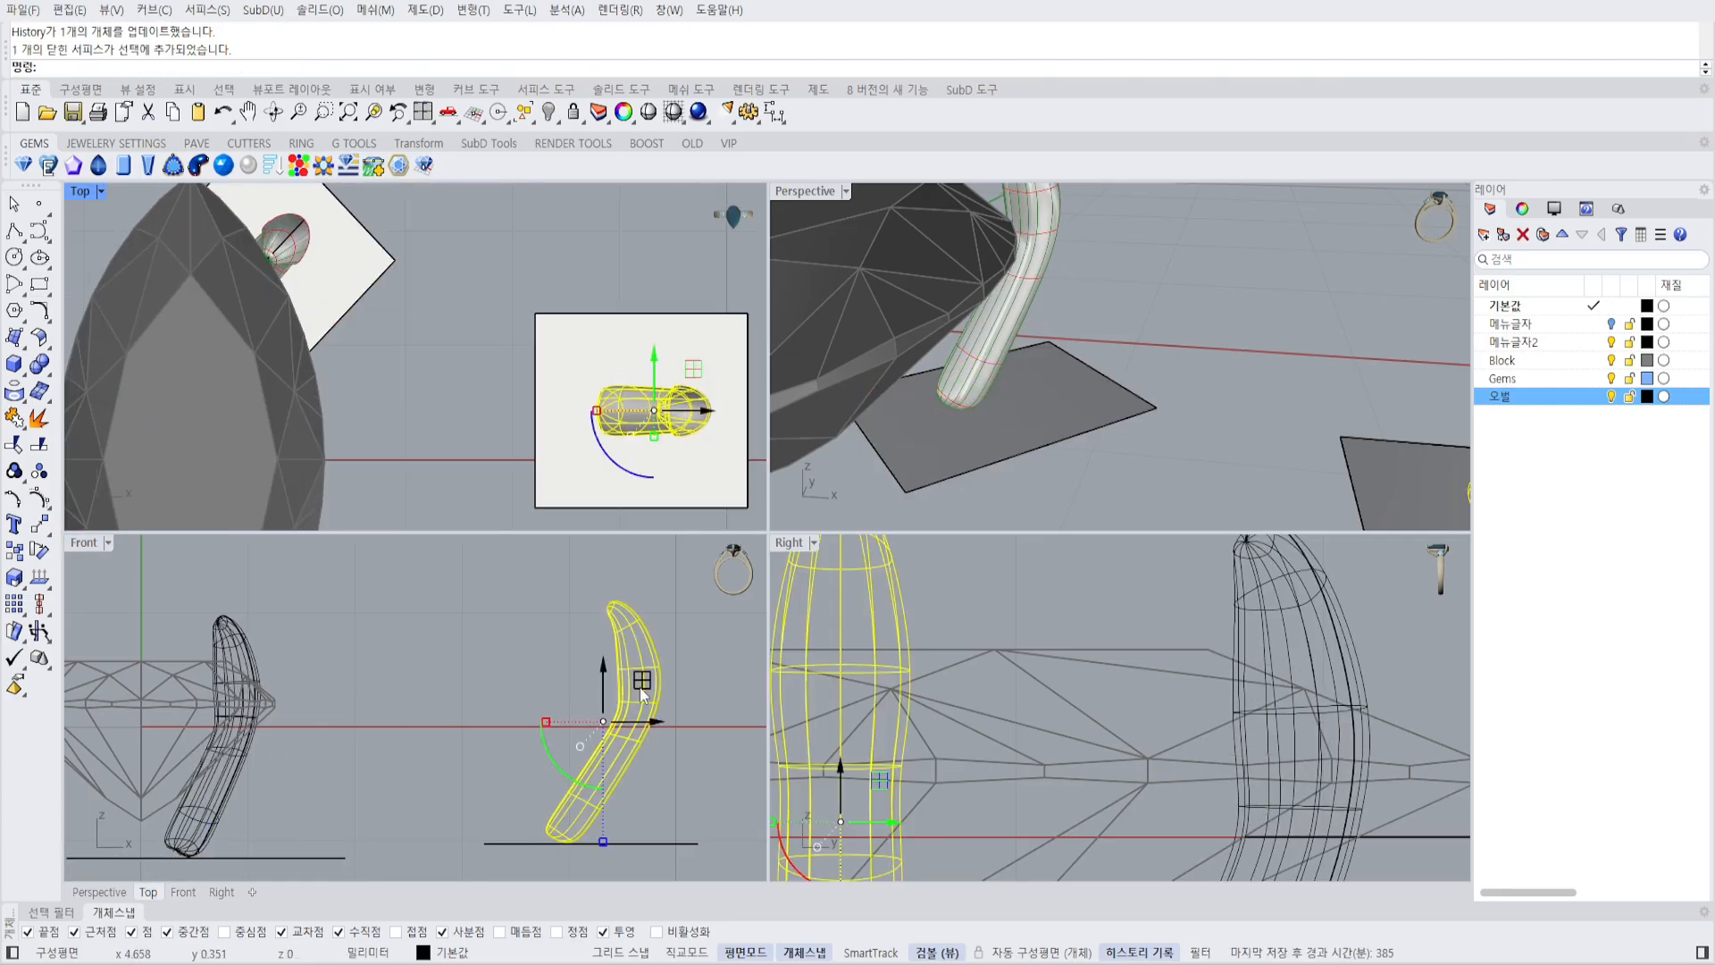
key("F10")
scroll(642, 687, "up", 5)
scroll(576, 704, "up", 2)
Try to reshape the base prong by moving the control-point row above its bend and scaling the points around the bend.
right_click_drag(583, 700, 574, 764)
scroll(575, 764, "down", 4)
scroll(524, 715, "up", 4)
left_click_drag(471, 669, 571, 705)
key("ctrl+z")
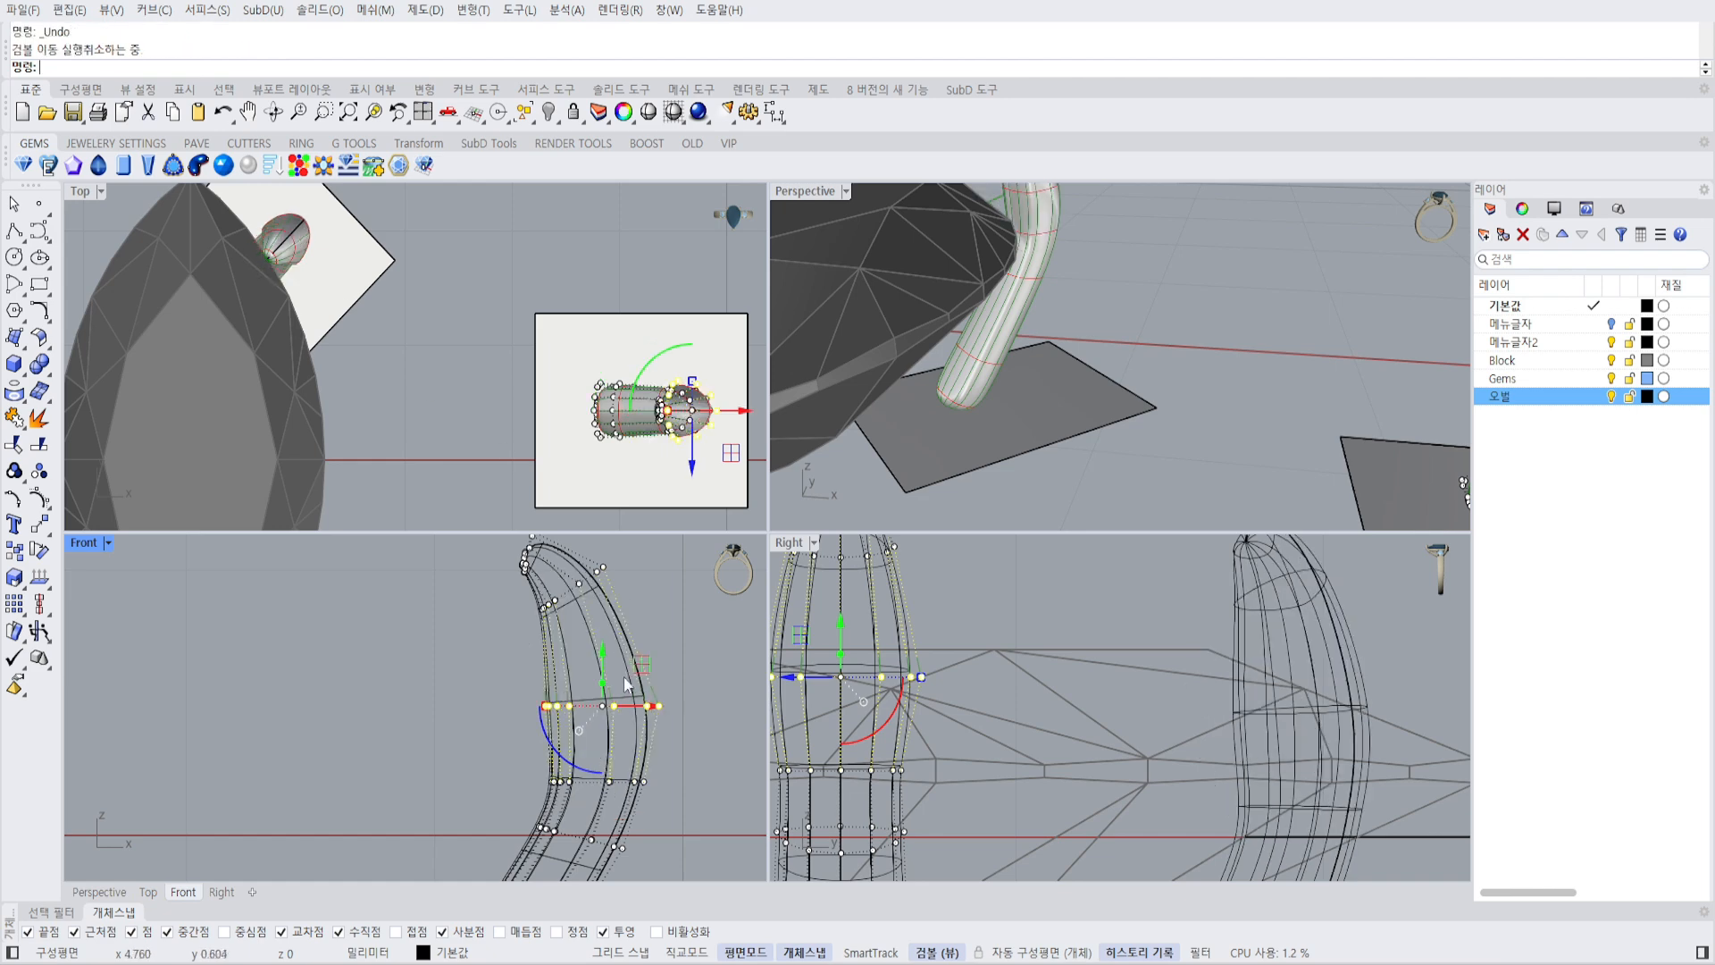
left_click_drag(680, 821, 704, 858)
right_click_drag(698, 819, 673, 742)
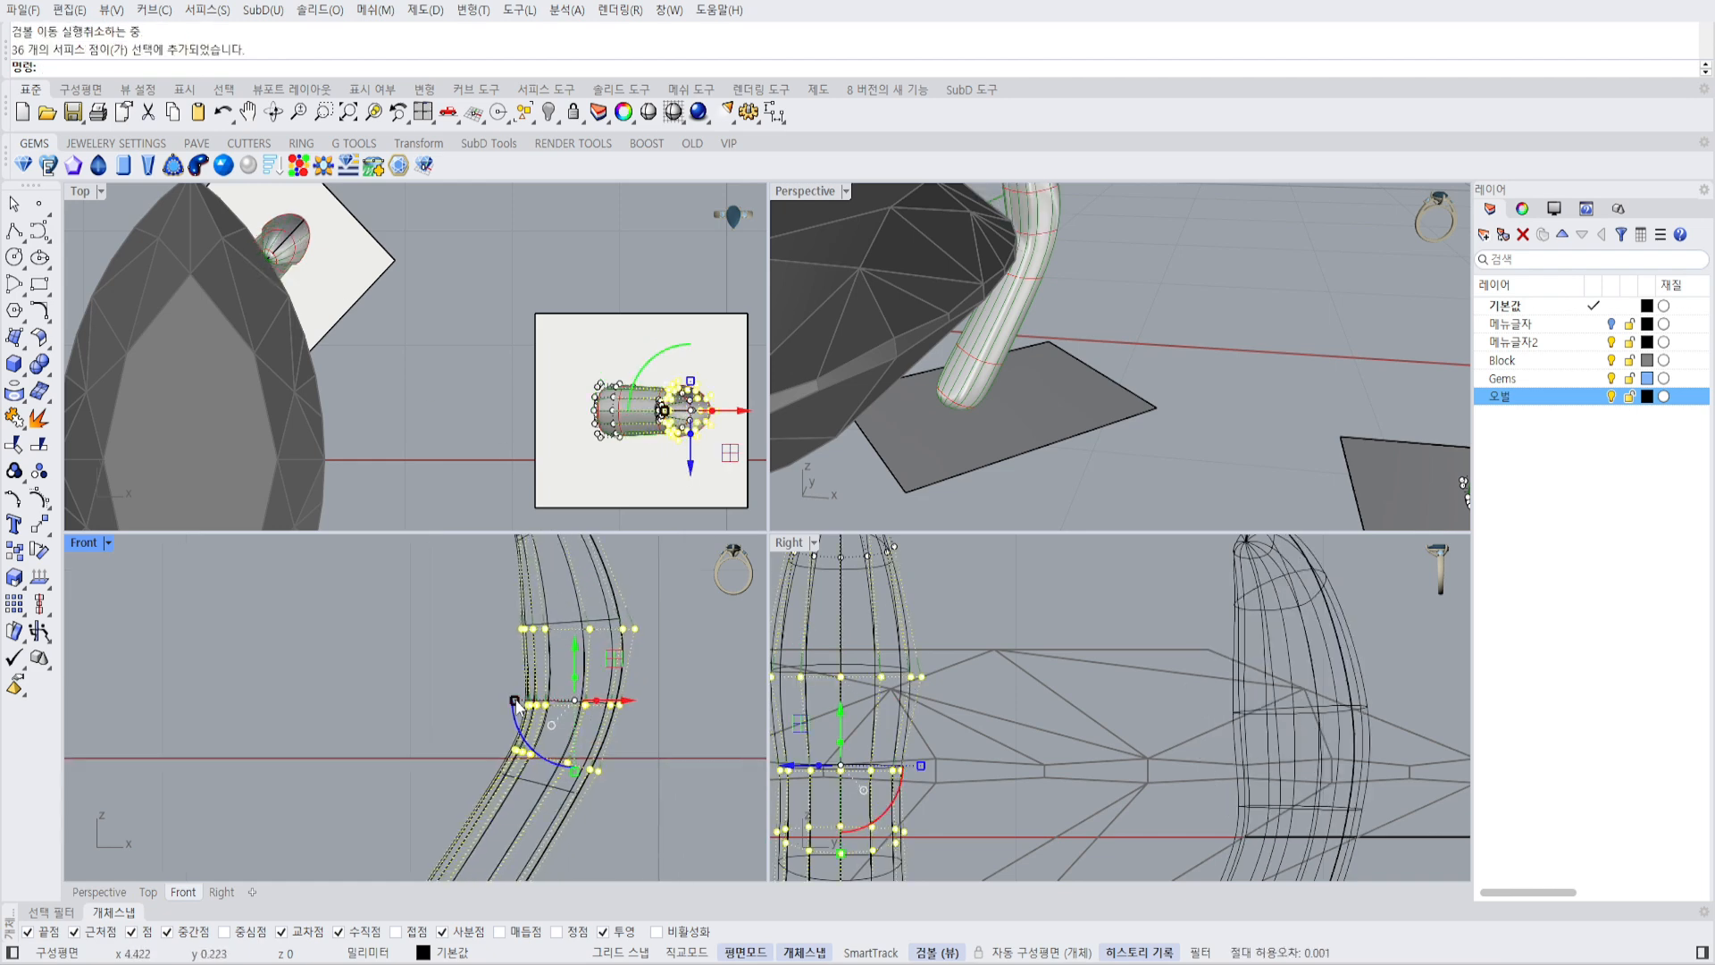
left_click_drag(515, 700, 541, 710)
key("ctrl+z")
Shift the base prong's control points around its upper bend outward and adjust the height of its tip points.
left_click_drag(435, 606, 630, 787)
left_click_drag(486, 596, 653, 633)
right_click_drag(632, 648, 640, 732)
scroll(639, 732, "down", 6)
left_click_drag(474, 579, 630, 700)
left_click_drag(598, 607, 596, 557)
scroll(1077, 332, "down", 4)
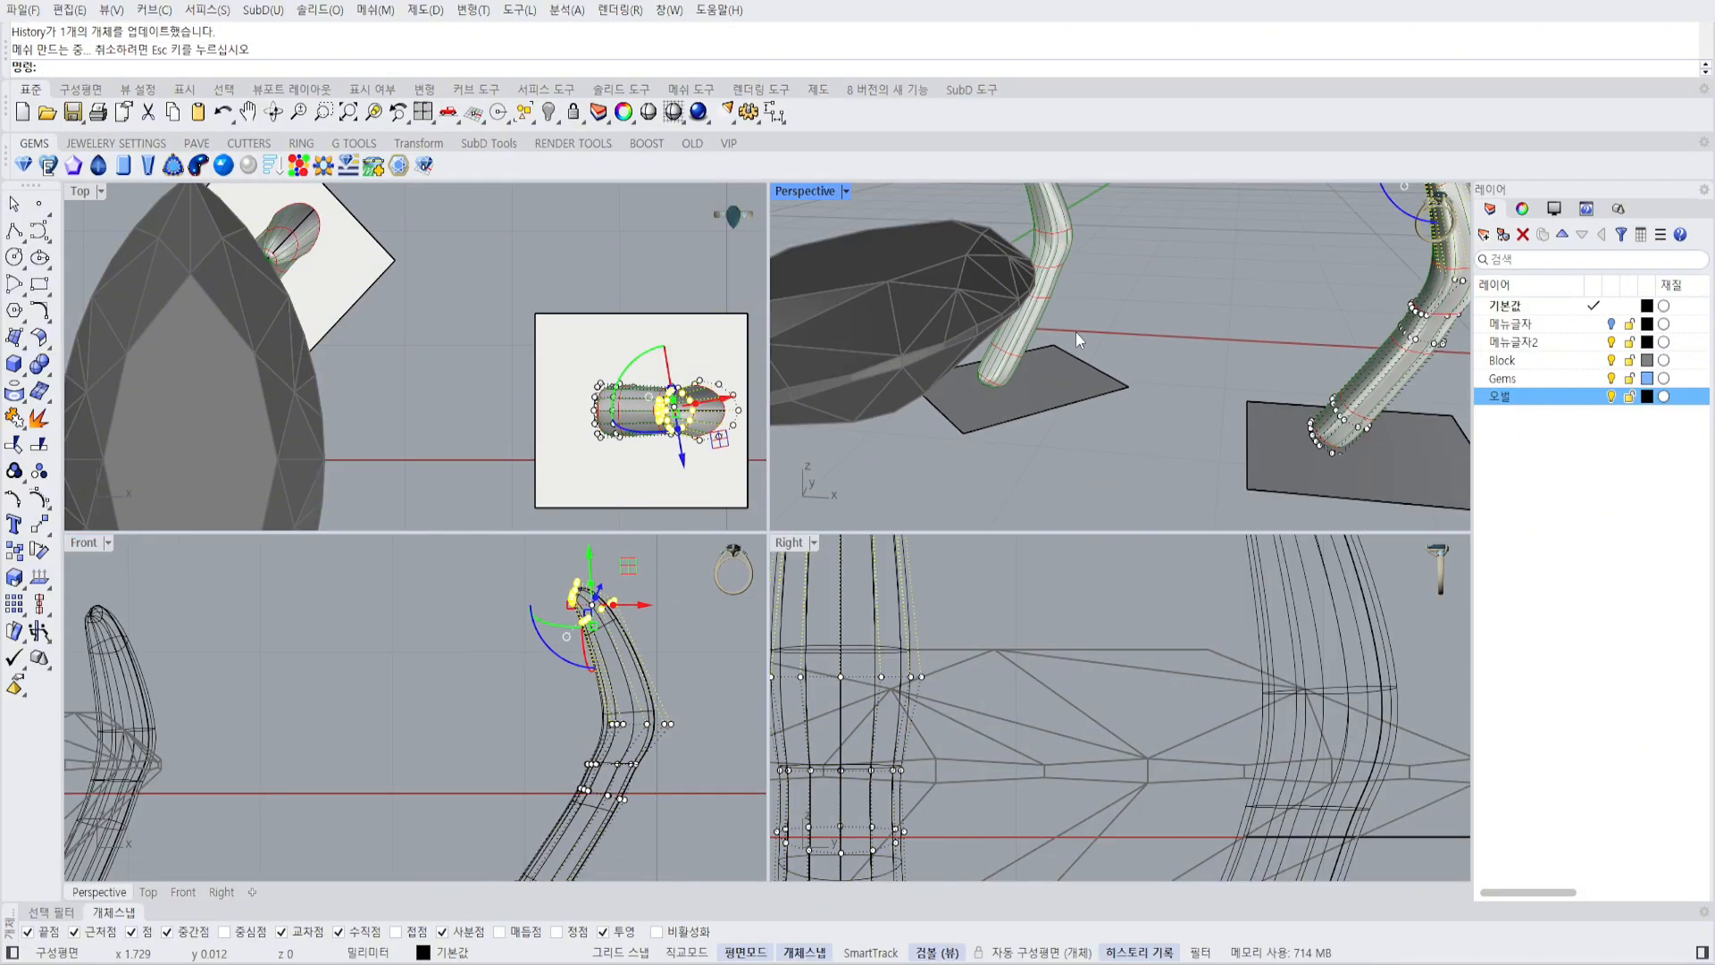
right_click_drag(1076, 336, 1035, 272)
left_click_drag(593, 568, 607, 601)
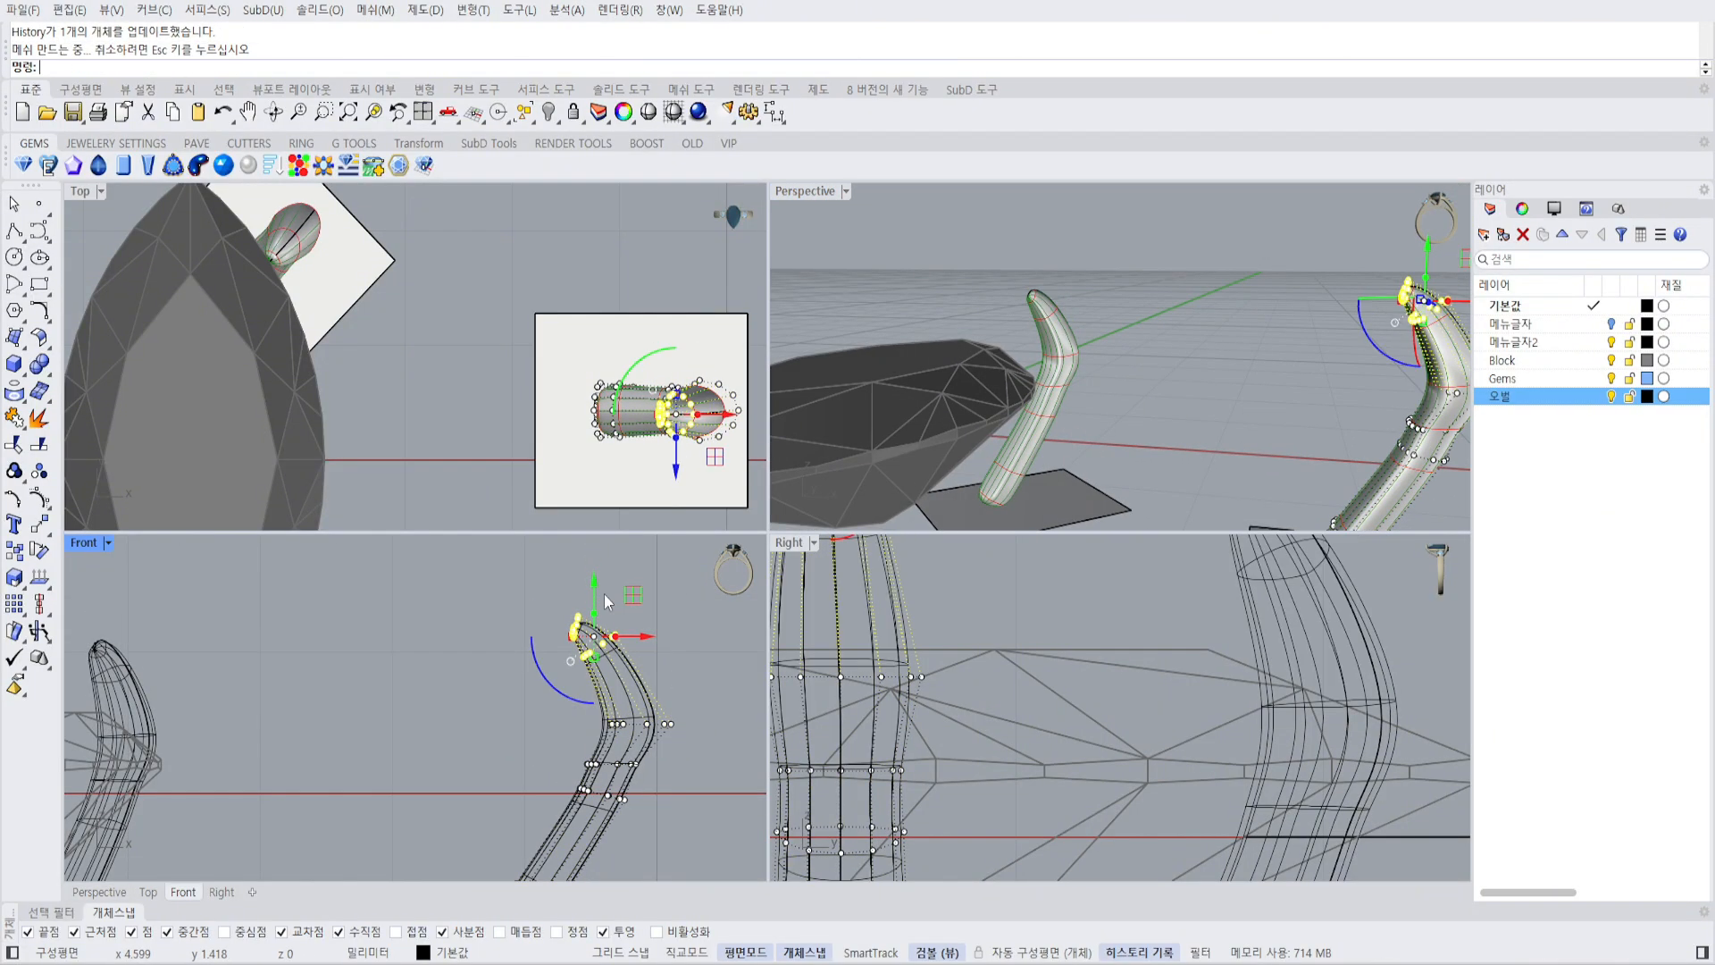
Examine the flowed prong's tip and curvature beside the gem and compare it with the base prong.
scroll(1050, 375, "up", 3)
right_click_drag(1018, 297, 1093, 309)
left_click(1093, 310)
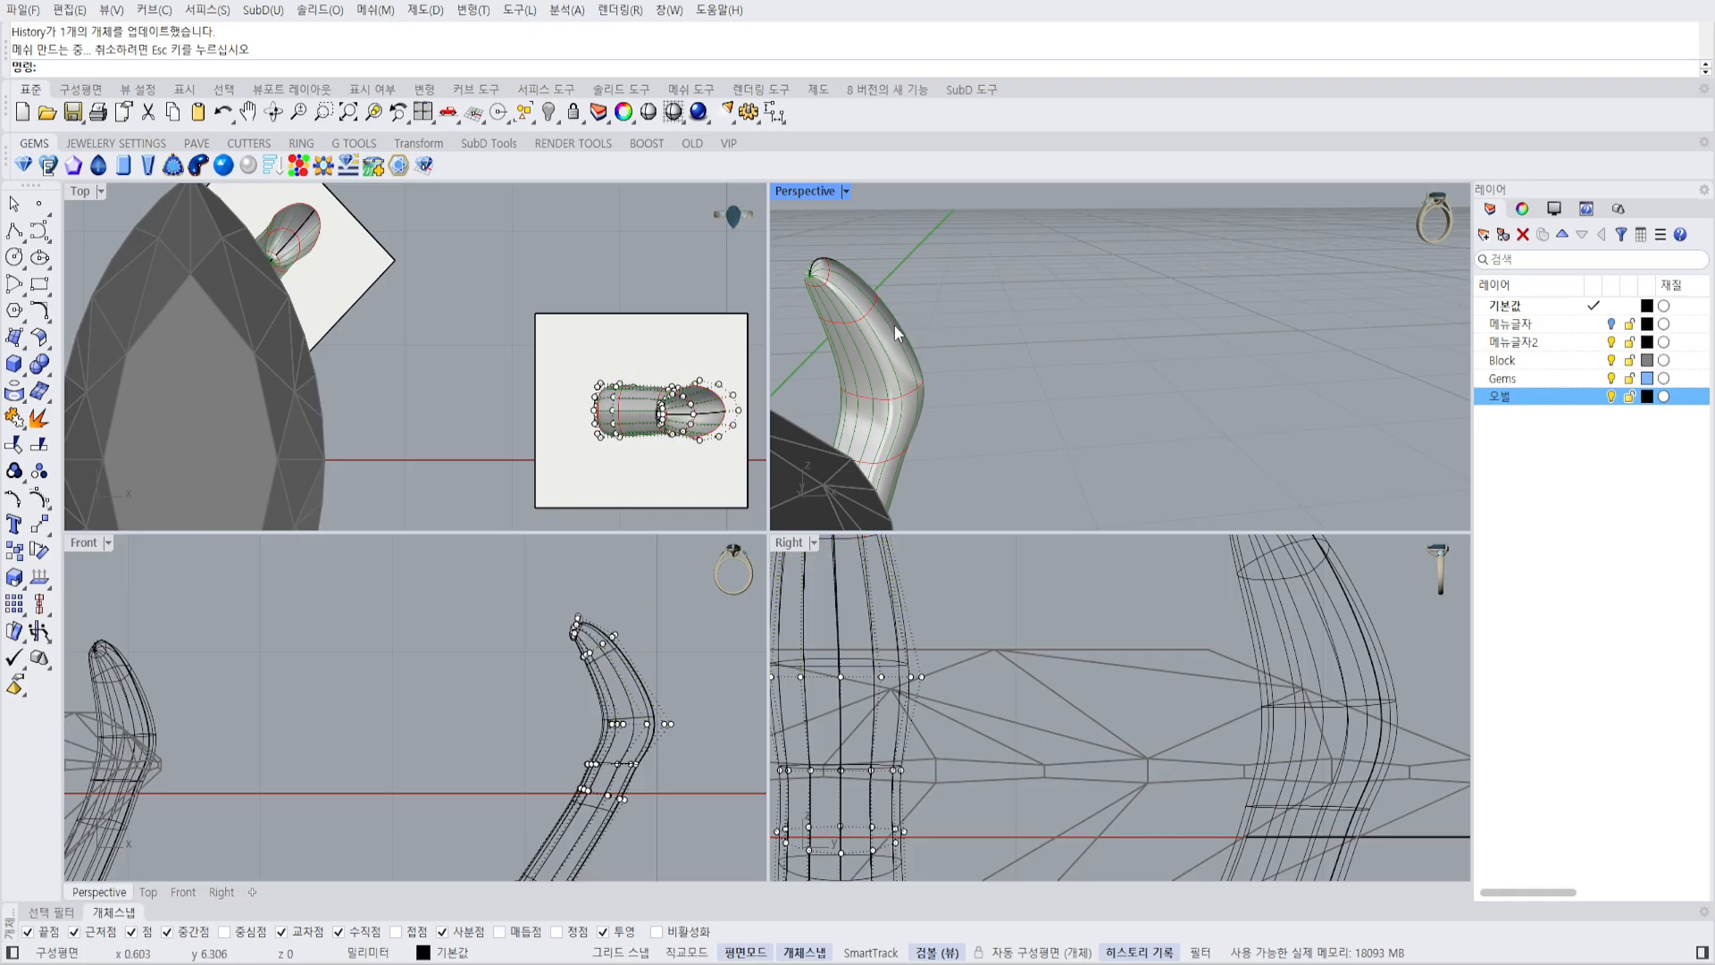
left_click(893, 325)
scroll(1000, 348, "down", 3)
right_click_drag(1130, 375, 1056, 316, "shift")
scroll(1161, 326, "down", 3)
left_click(1181, 314)
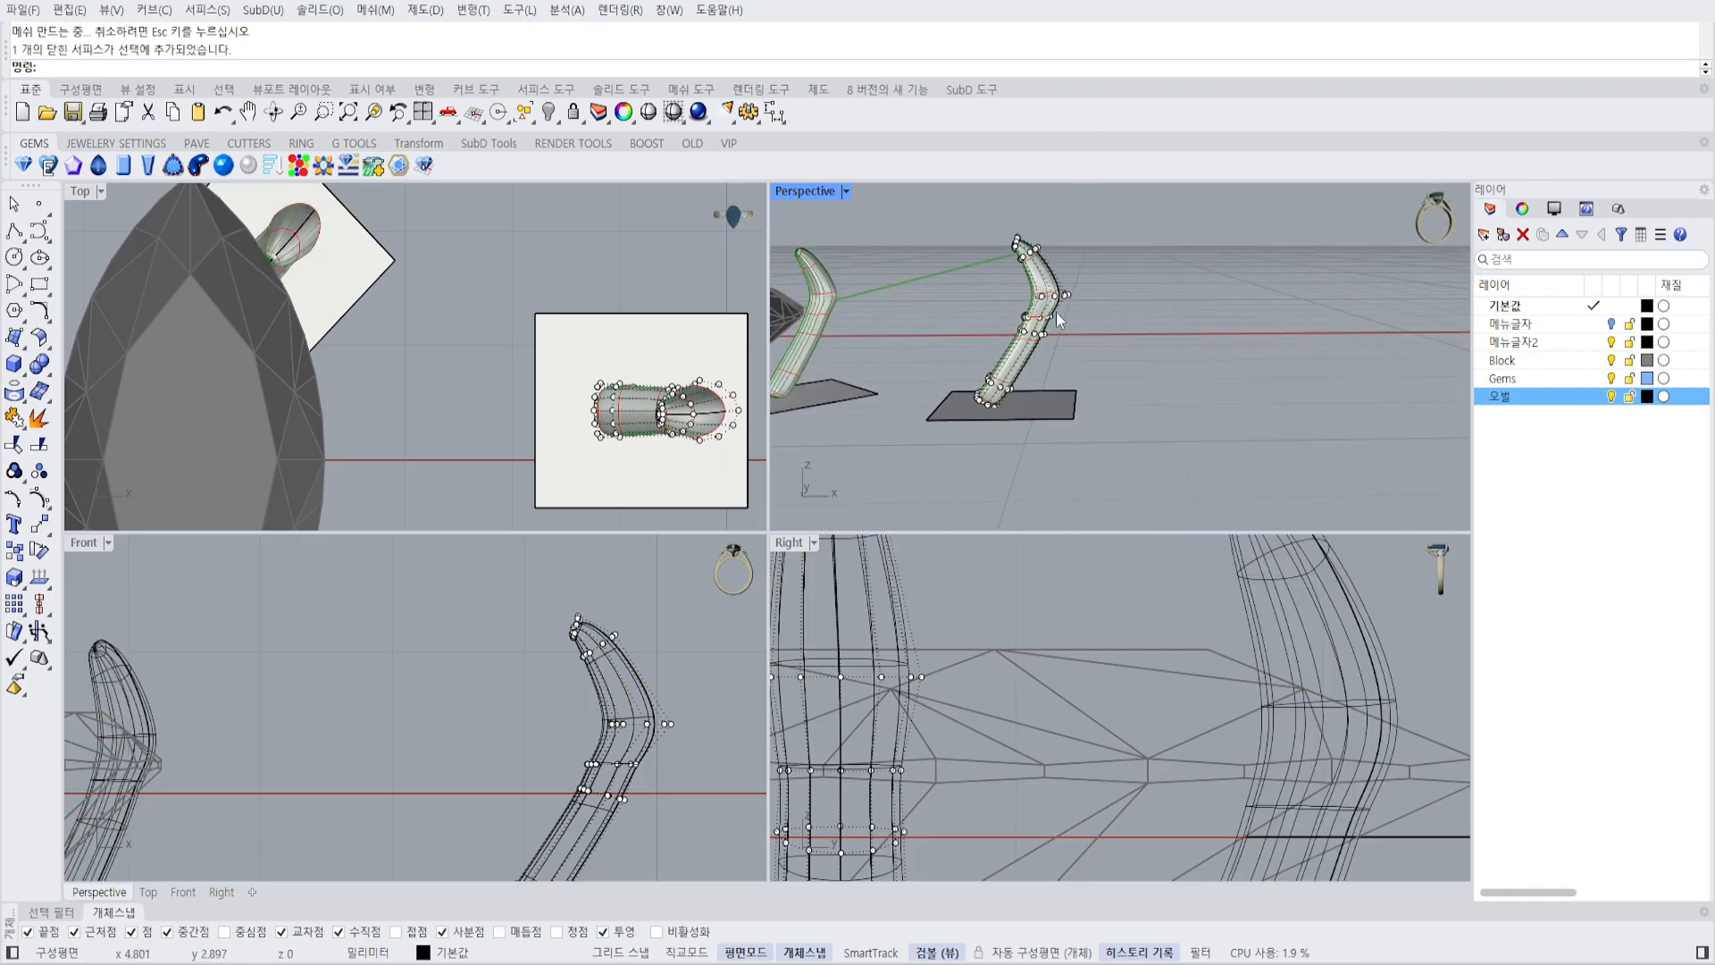
scroll(1044, 298, "up", 1)
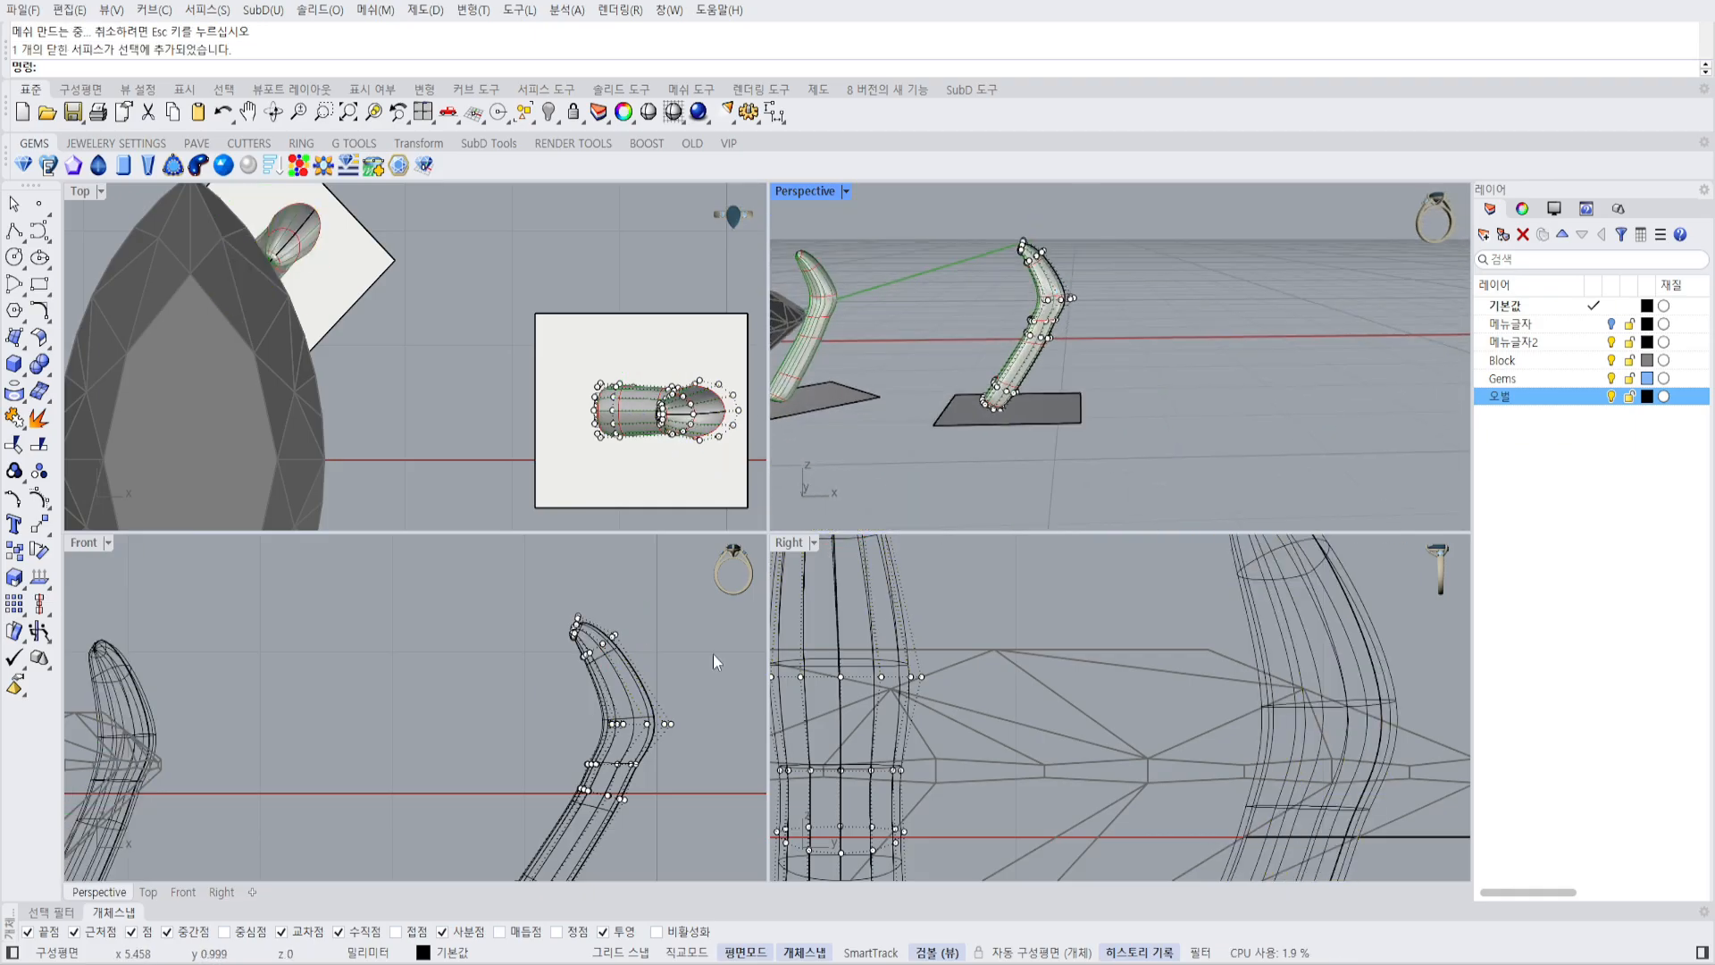
Move the control-point row above the base prong's bend inward and raise its lower-end points to shorten the prong.
left_click_drag(633, 725, 670, 724)
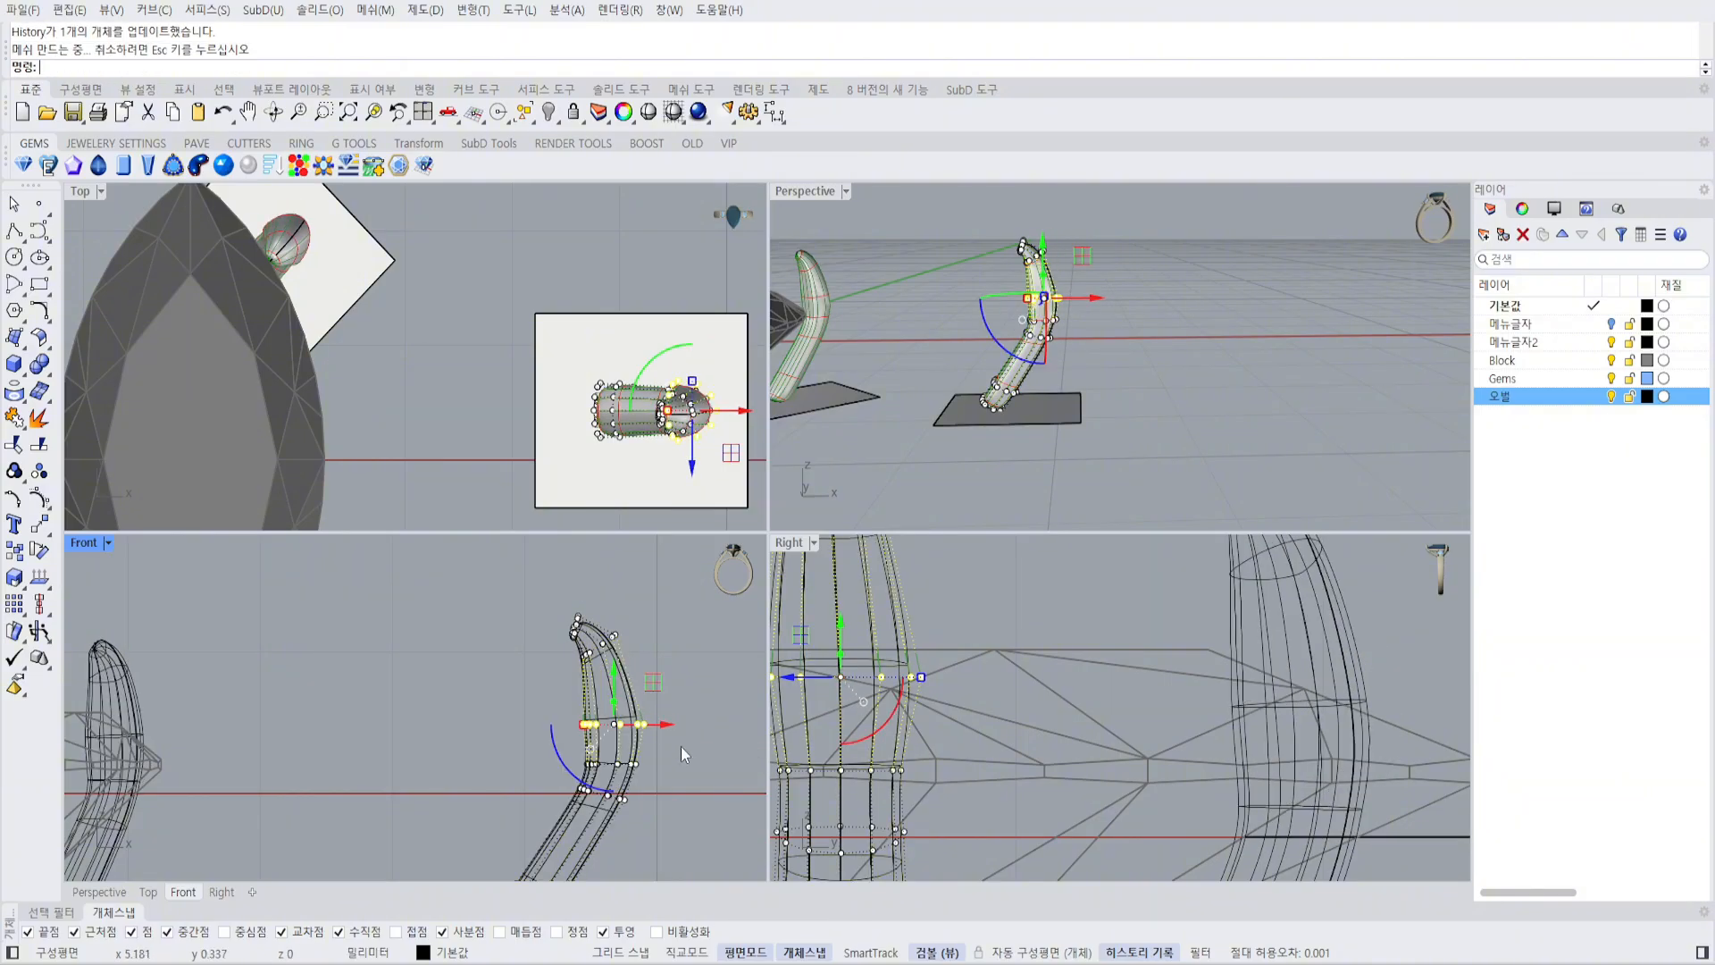
right_click_drag(681, 750, 714, 633)
scroll(714, 633, "down", 4)
left_click_drag(564, 702, 690, 653)
scroll(976, 340, "up", 6)
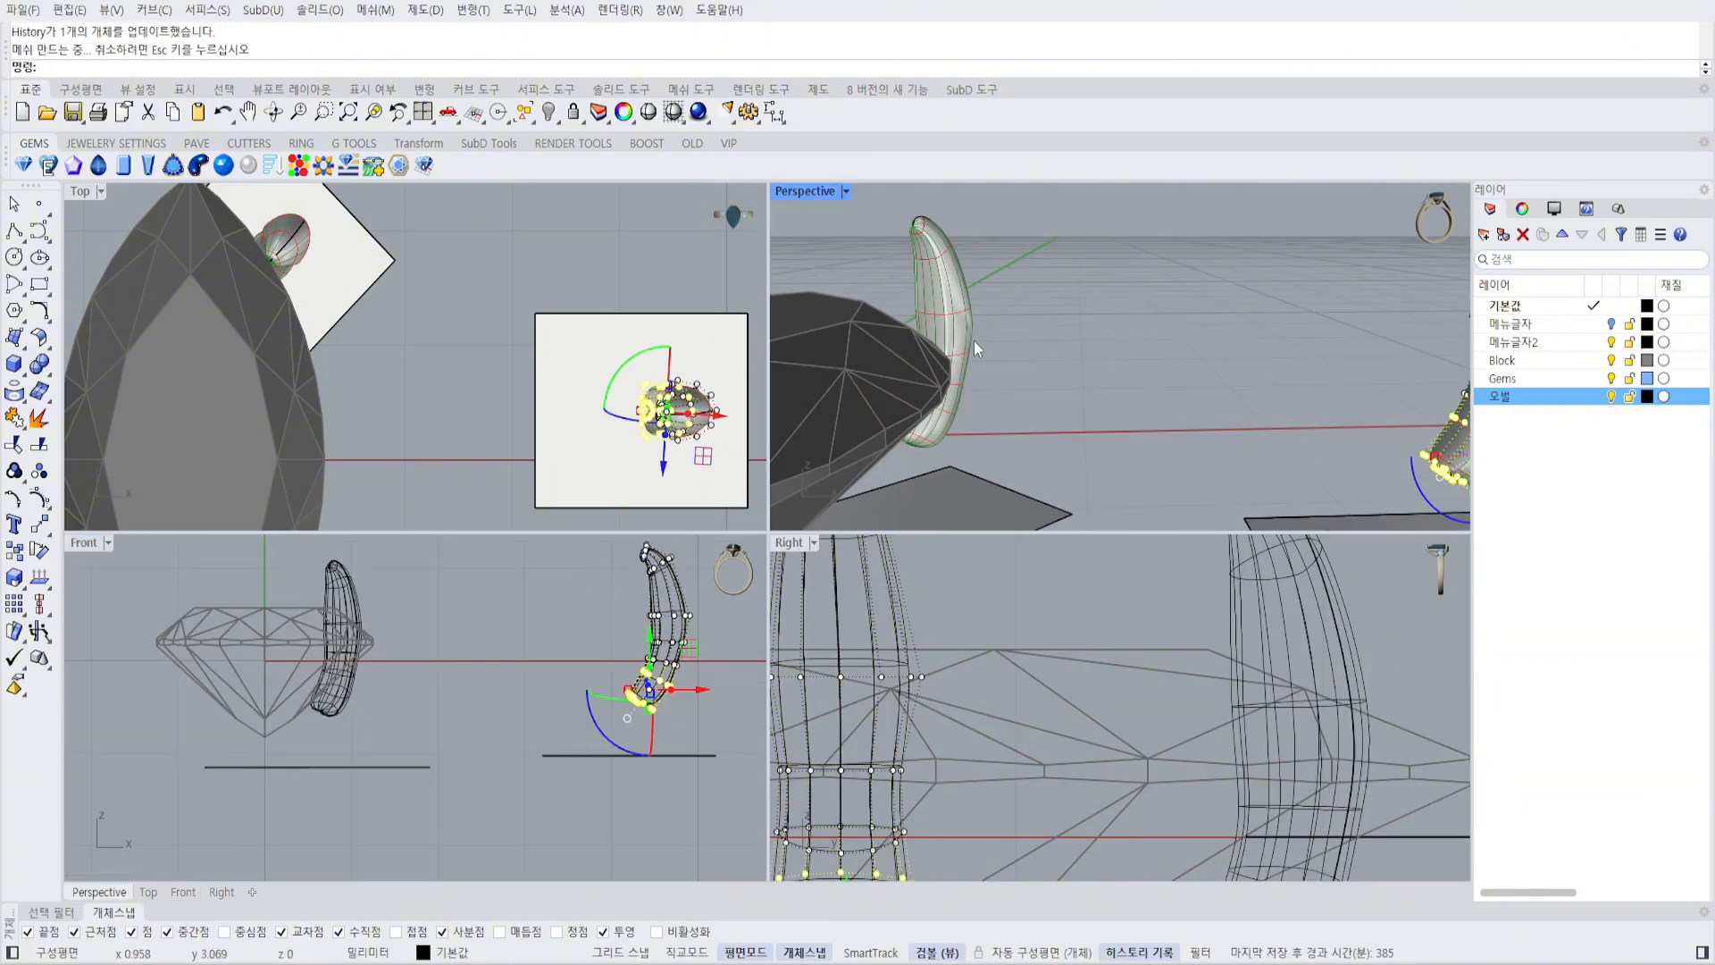
Examine the shortened flowed prong against the gem's girdle from several sides.
right_click_drag(975, 343, 1143, 331)
left_click(1247, 333)
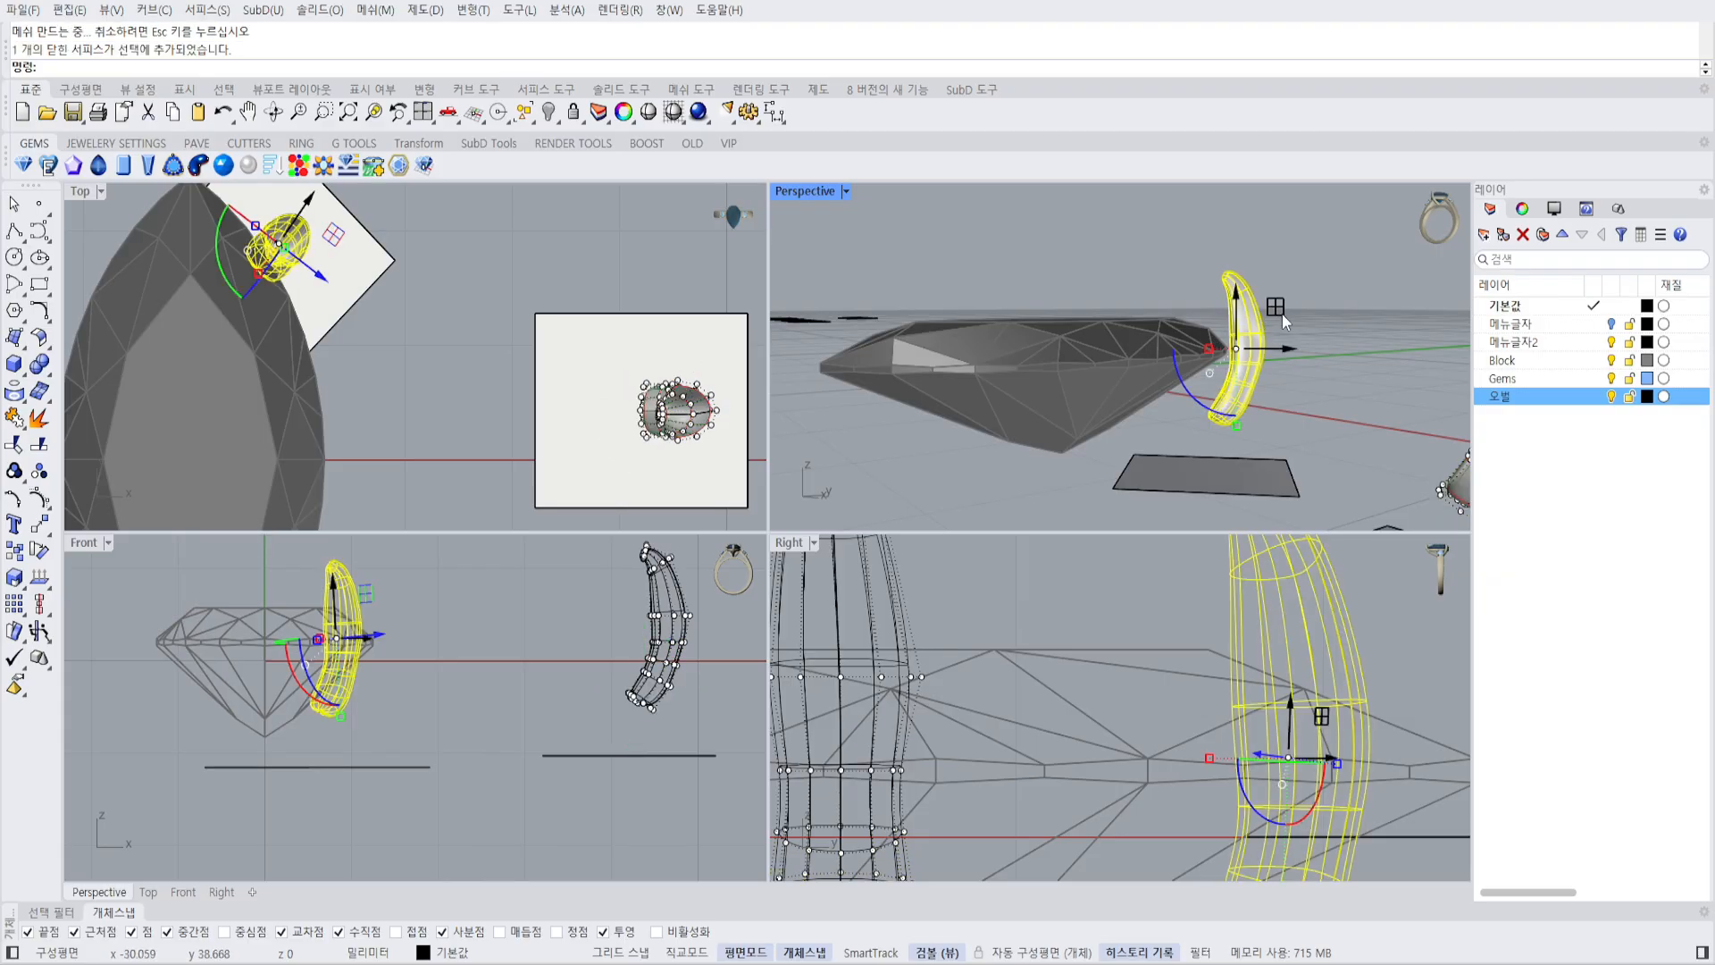
right_click_drag(1282, 313, 1134, 324)
left_click(1268, 284)
scroll(1268, 285, "up", 8)
right_click_drag(1268, 290, 1154, 361)
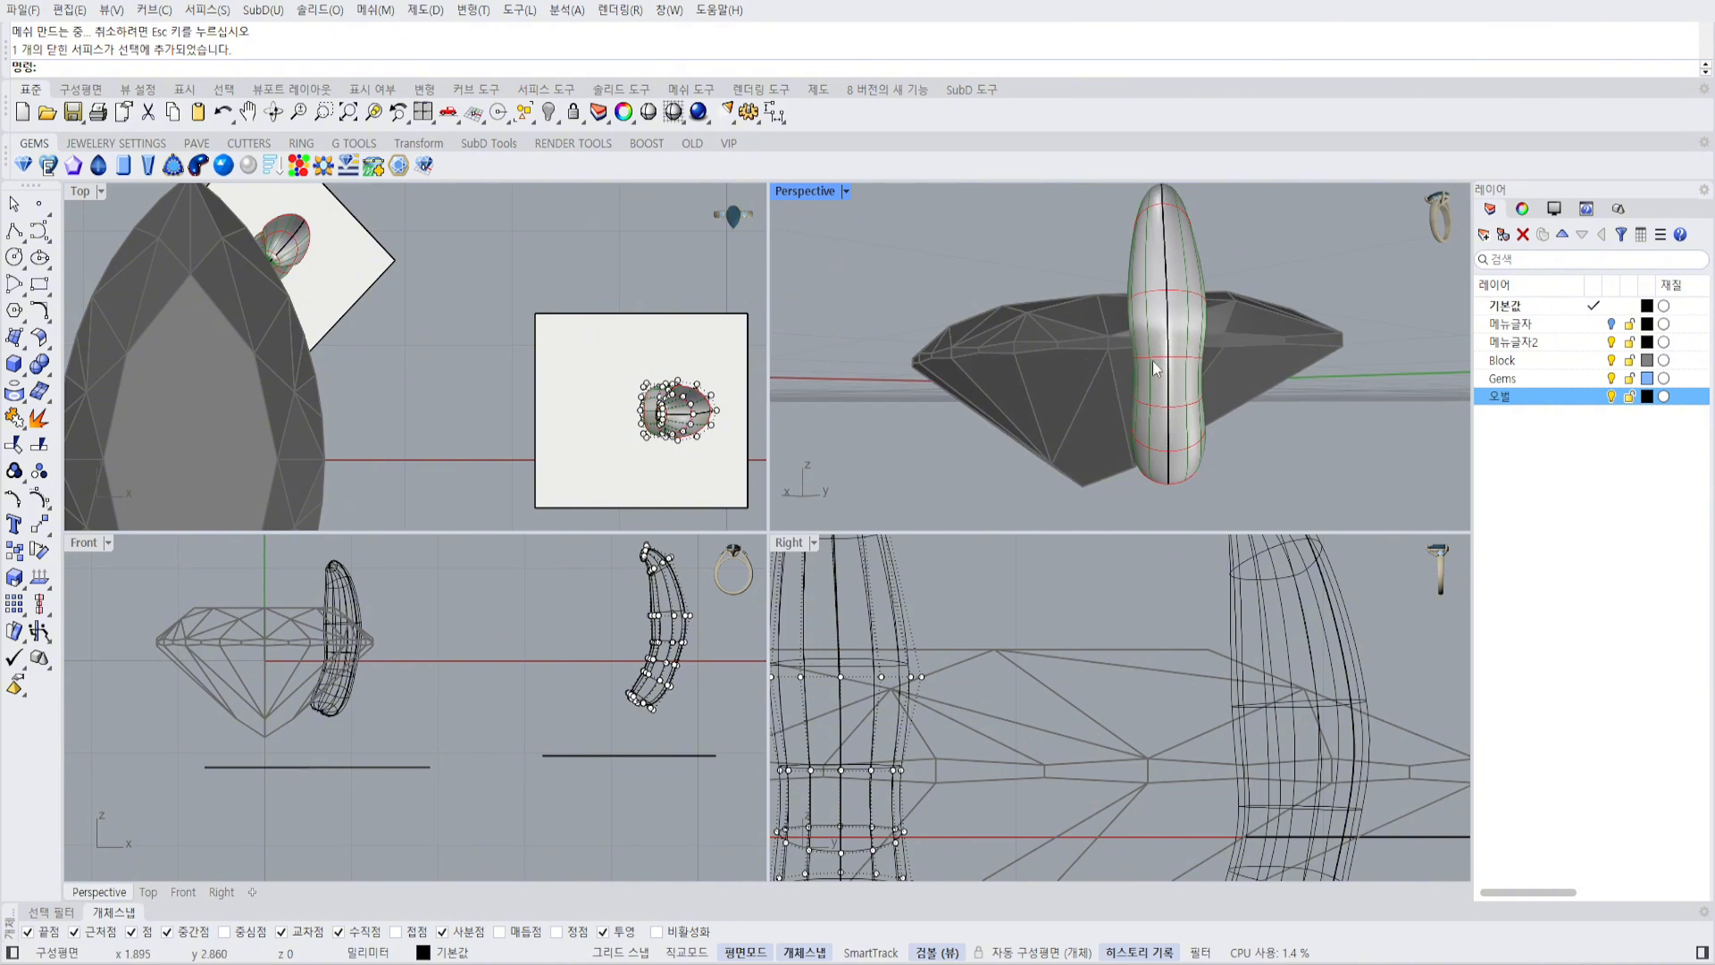
scroll(1181, 360, "up", 3)
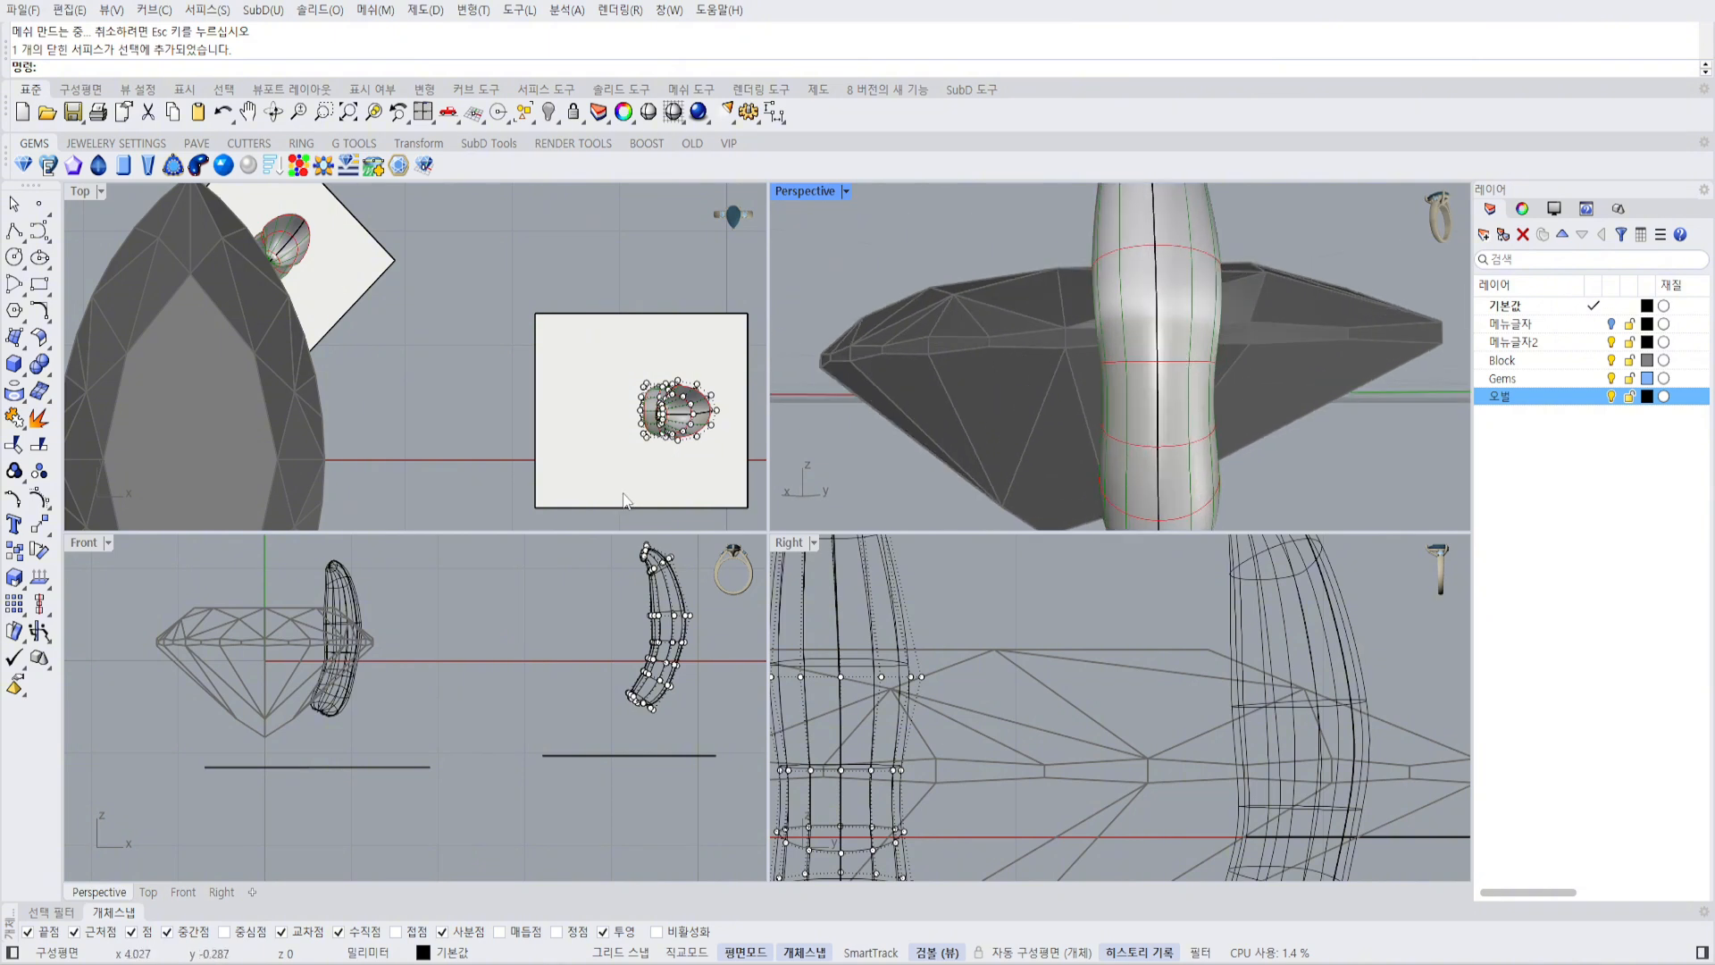
Widen the base prong's narrow waist by scaling its two middle control-point rows sideways in the Right view.
right_click_drag(679, 635, 576, 659)
scroll(566, 646, "up", 7)
left_click_drag(474, 668, 647, 752)
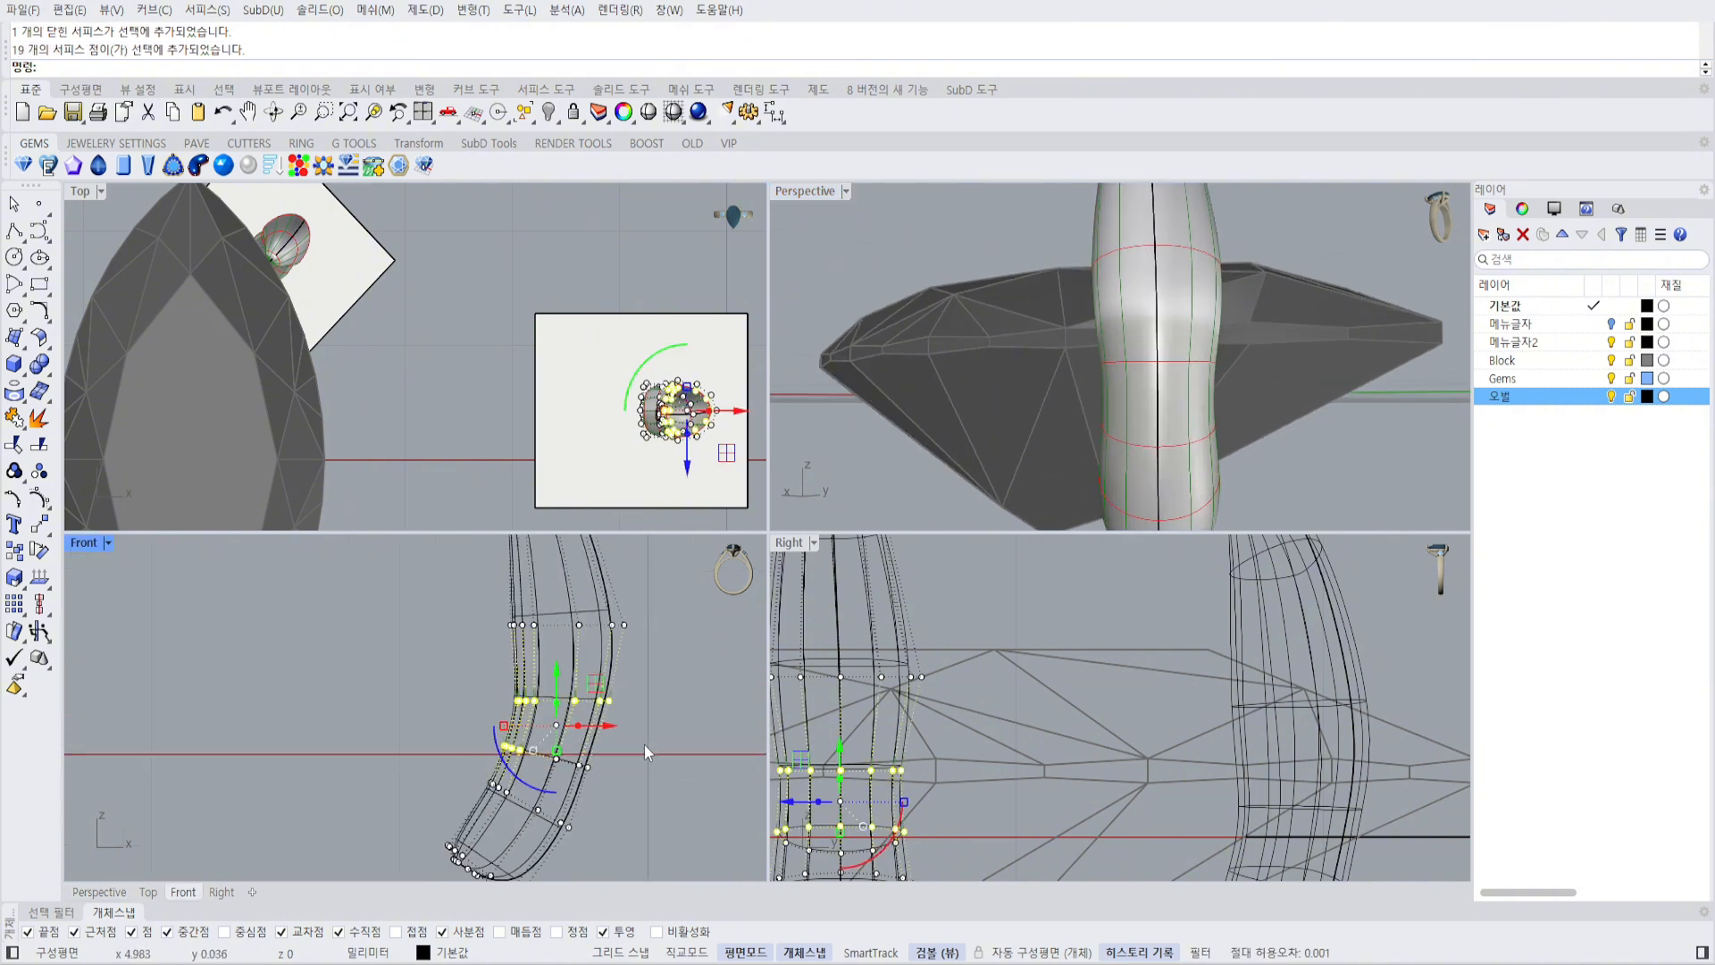
scroll(1184, 712, "down", 8)
scroll(1089, 725, "up", 8)
scroll(1090, 722, "up", 5)
right_click_drag(1116, 714, 1005, 706)
scroll(929, 679, "down", 5)
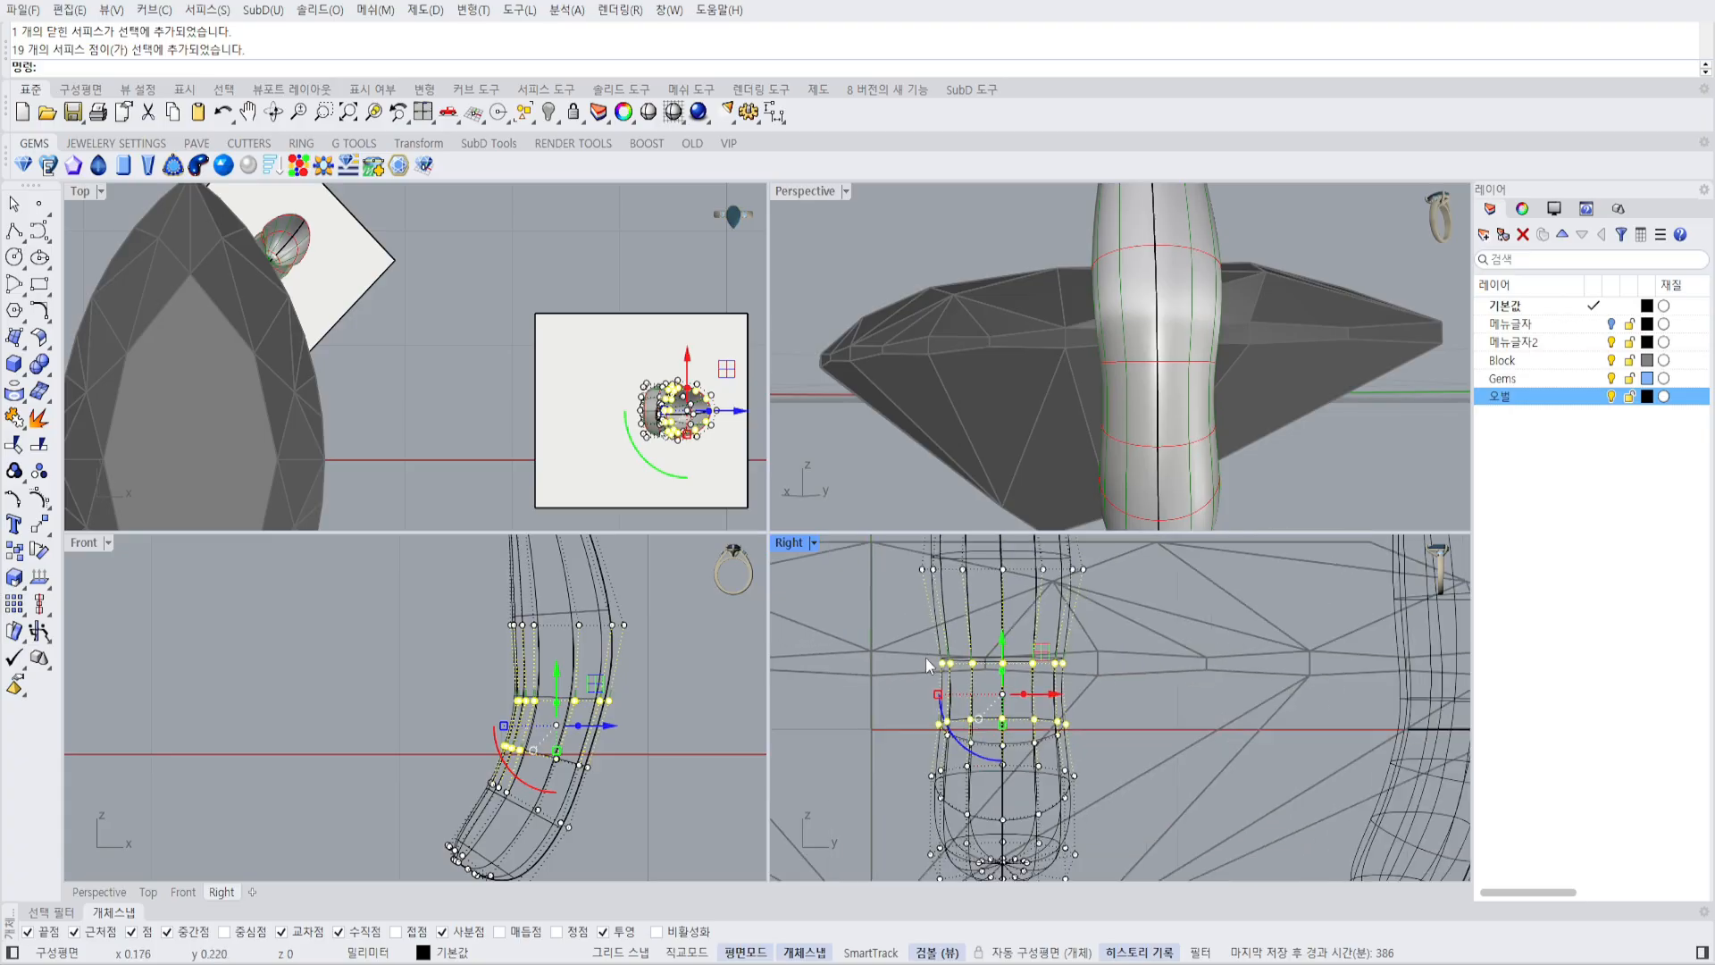
scroll(927, 692, "up", 4)
left_click_drag(931, 708, 910, 705)
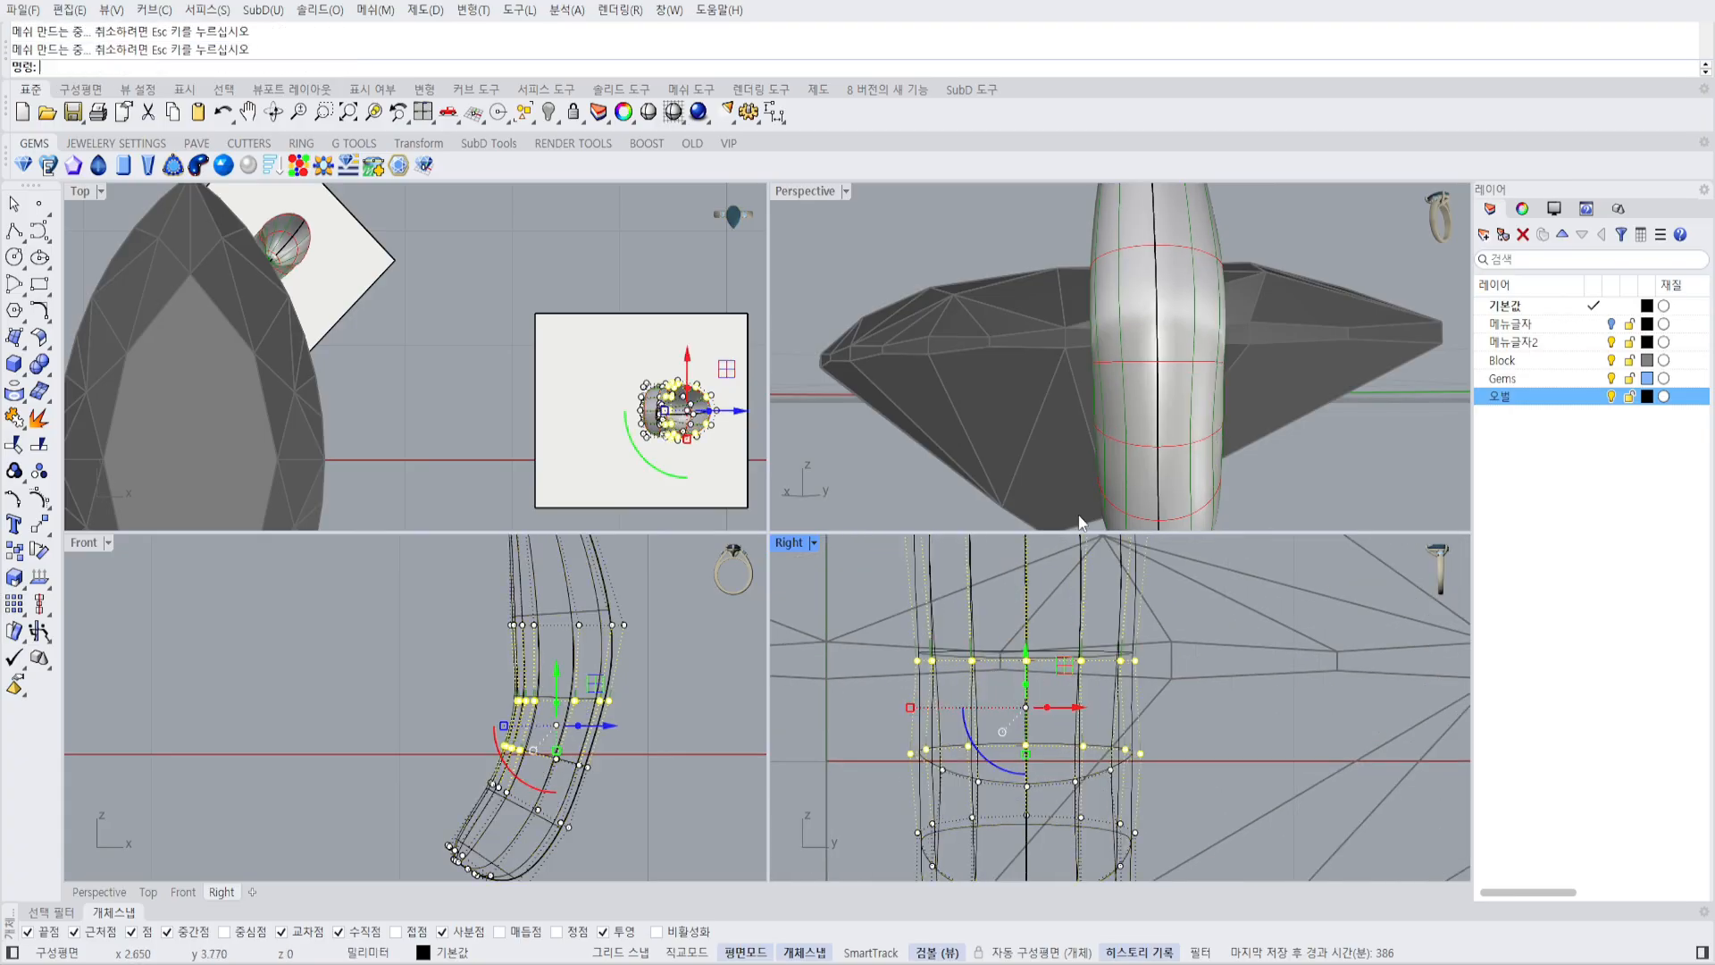
Inspect the widened flowed prong beside the gem from the side.
right_click_drag(1175, 386, 1190, 385)
scroll(1121, 385, "down", 3)
scroll(1119, 378, "down", 6)
right_click_drag(1041, 348, 1117, 329)
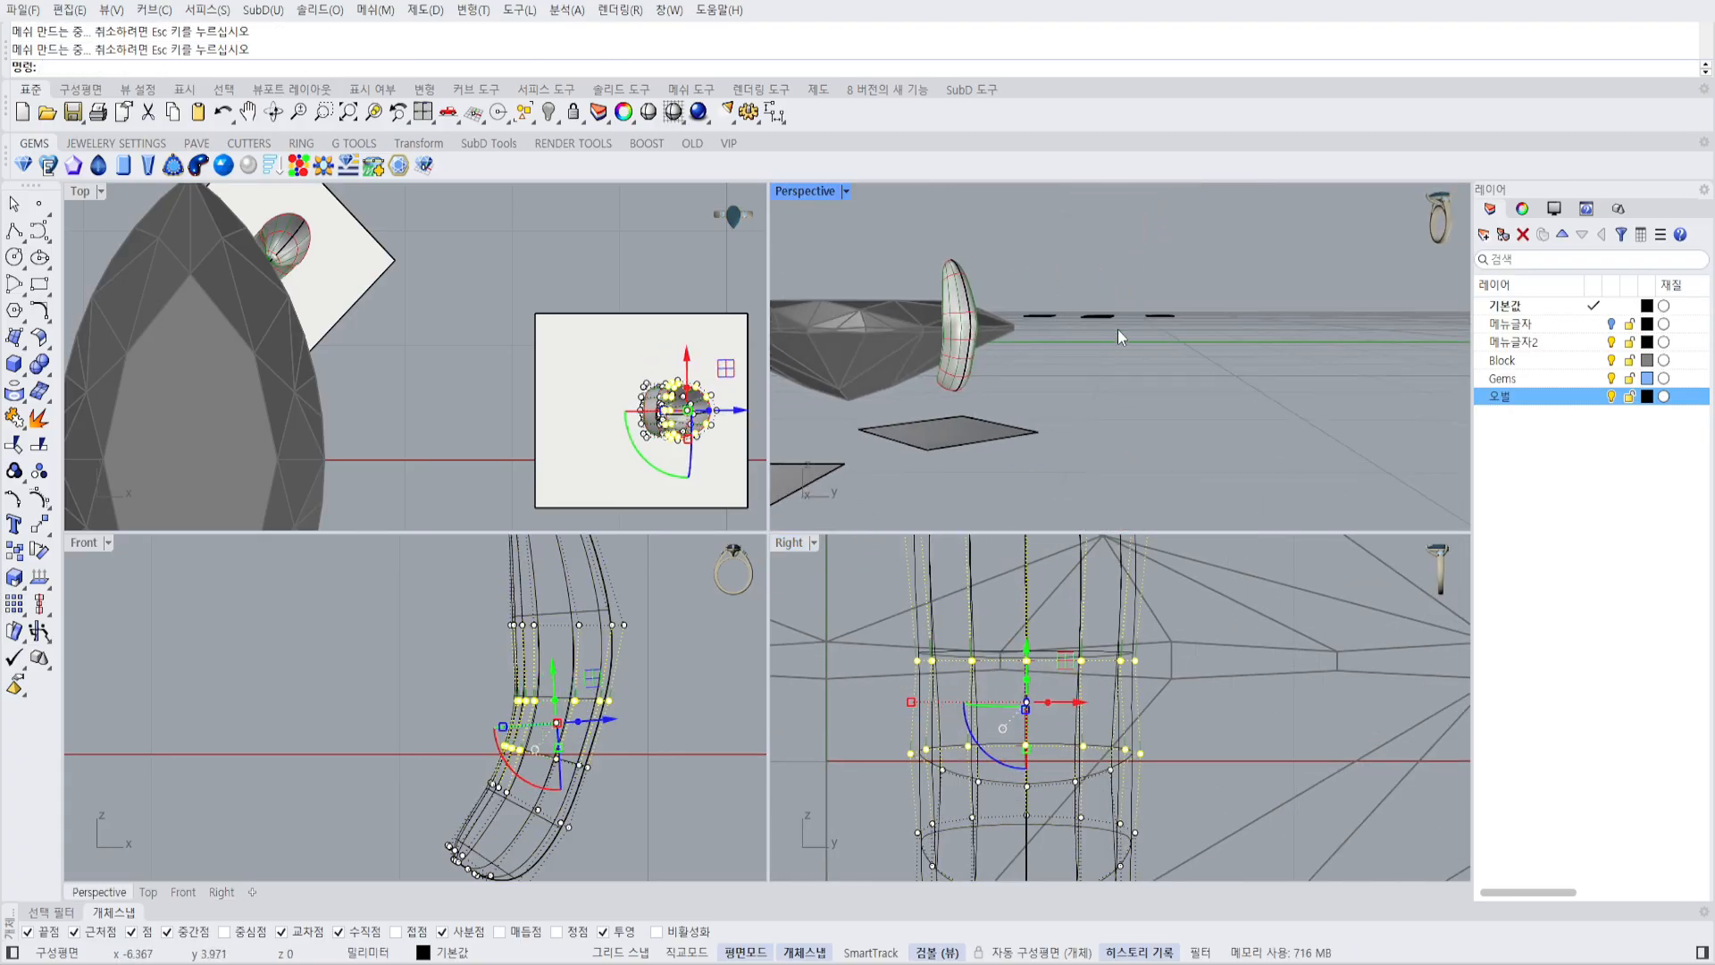
scroll(1113, 327, "down", 4)
left_click(1100, 316)
left_click(1040, 266)
Maximize the Top view and rotate the copied surface slightly to align the flowed prong with the gem's edge.
key("ctrl+F1")
scroll(1098, 331, "down", 4)
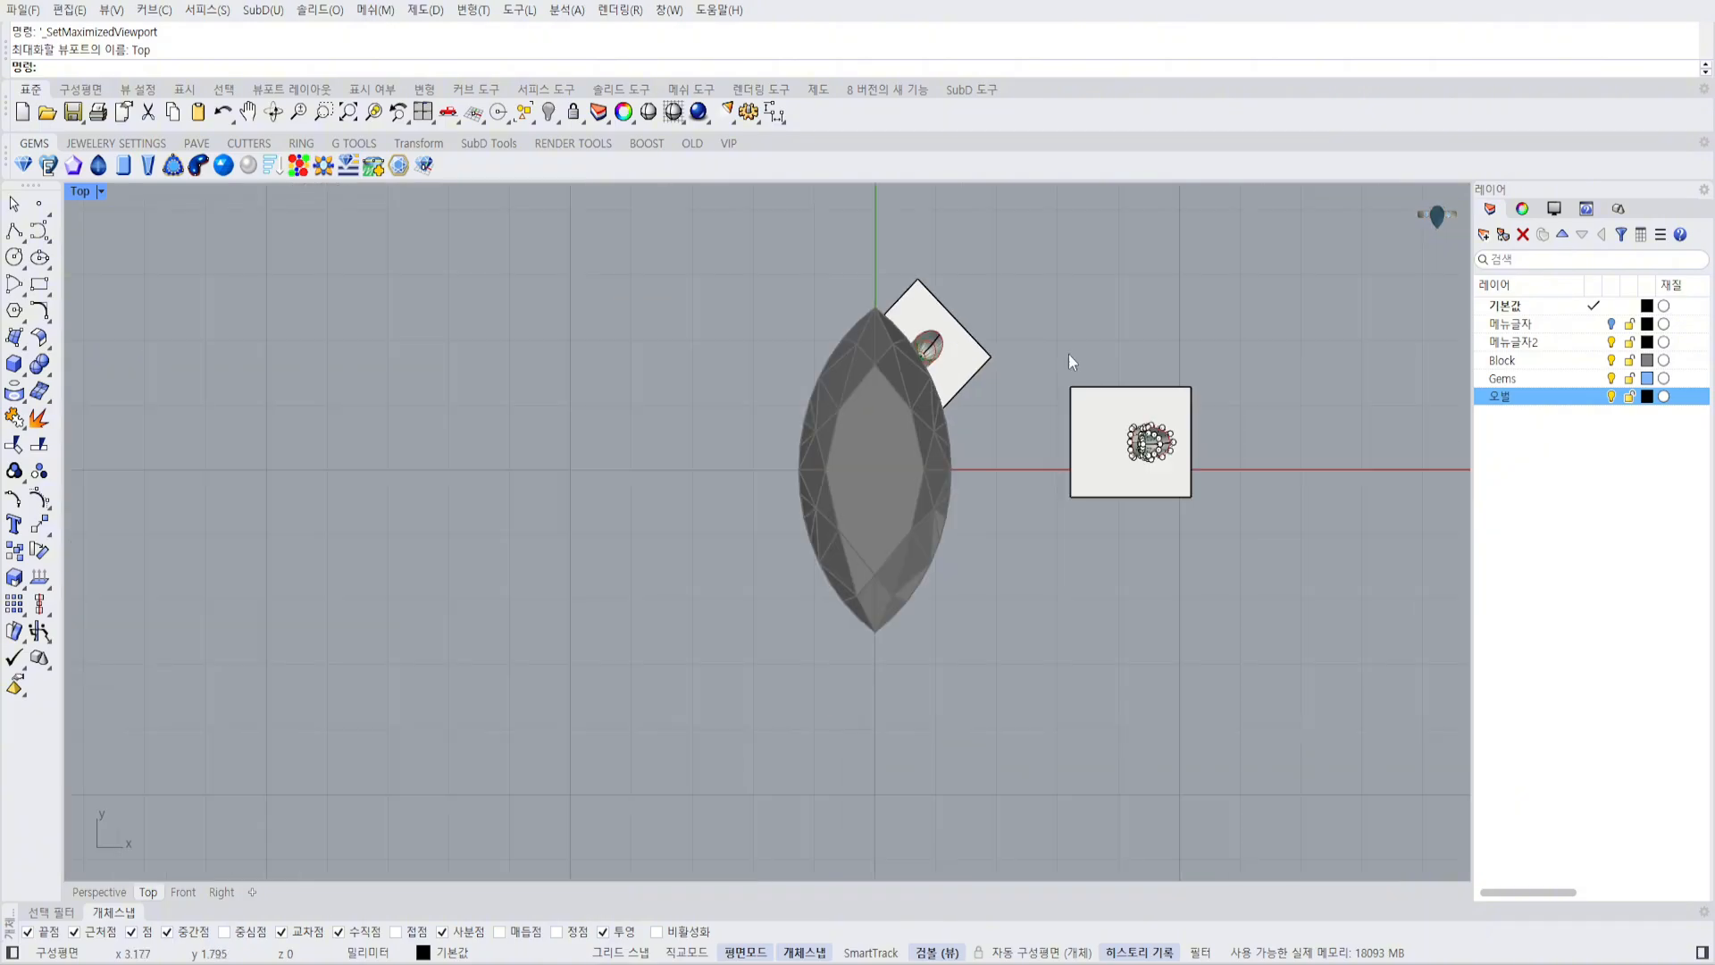
scroll(967, 349, "up", 6)
left_click(987, 411)
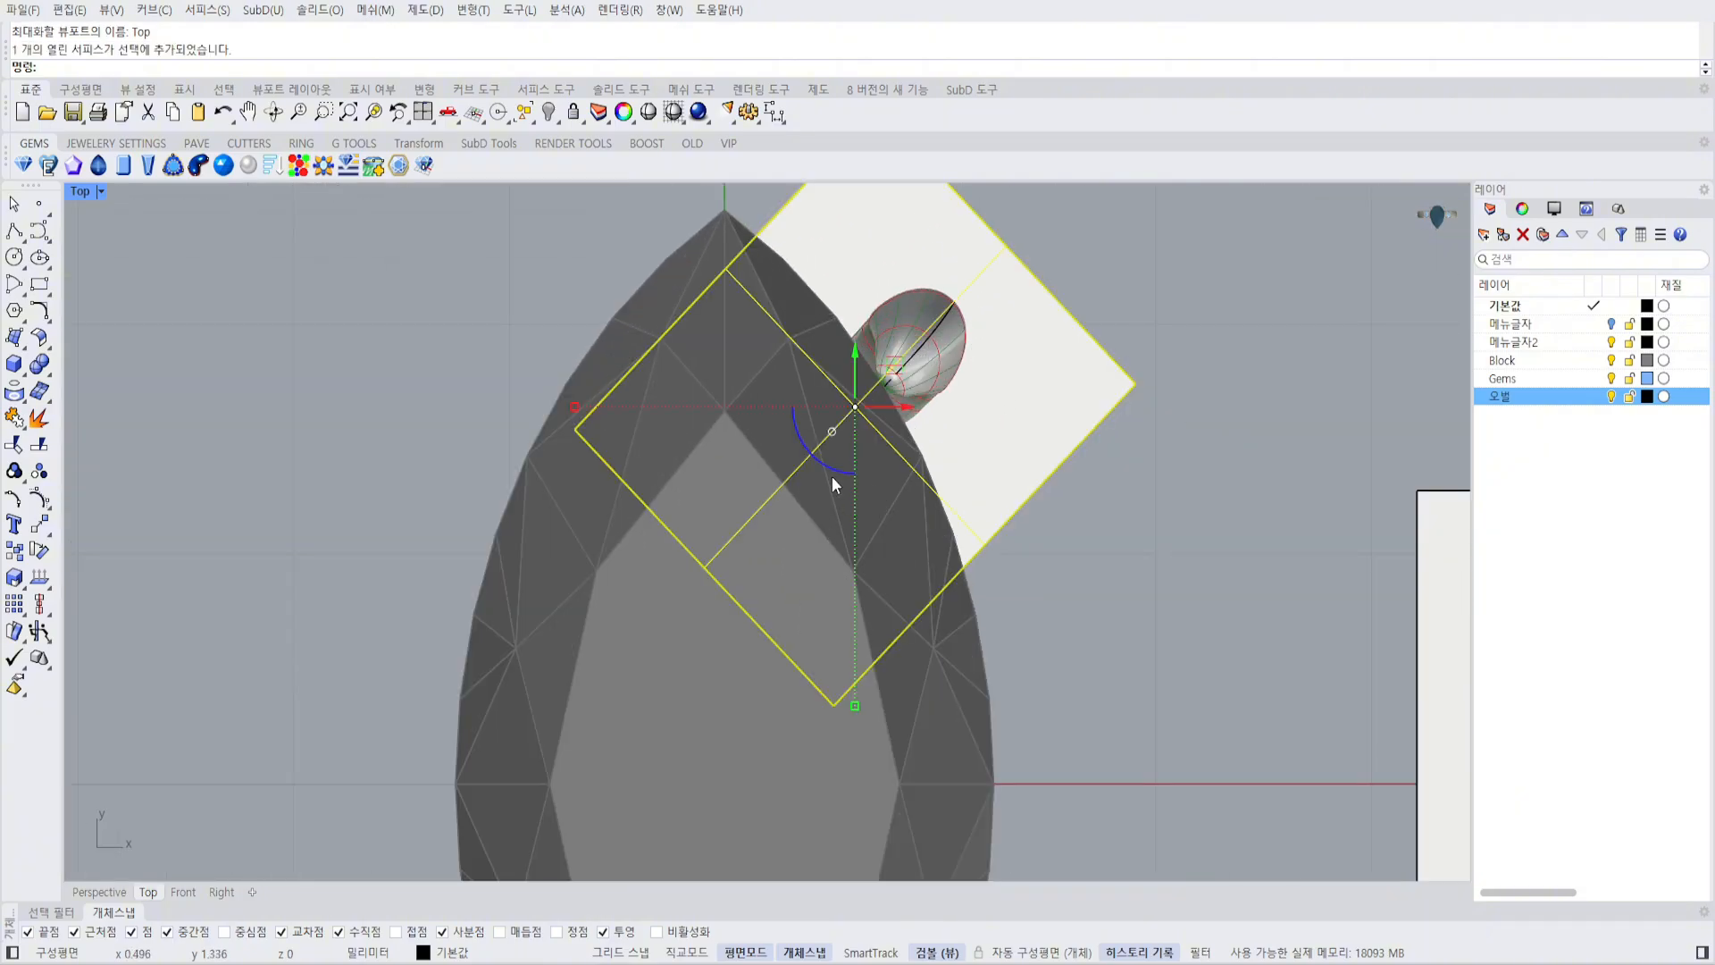
mouse_move(832, 475)
left_mouse_down()
mouse_move(848, 454)
mouse_move(837, 474)
left_mouse_up()
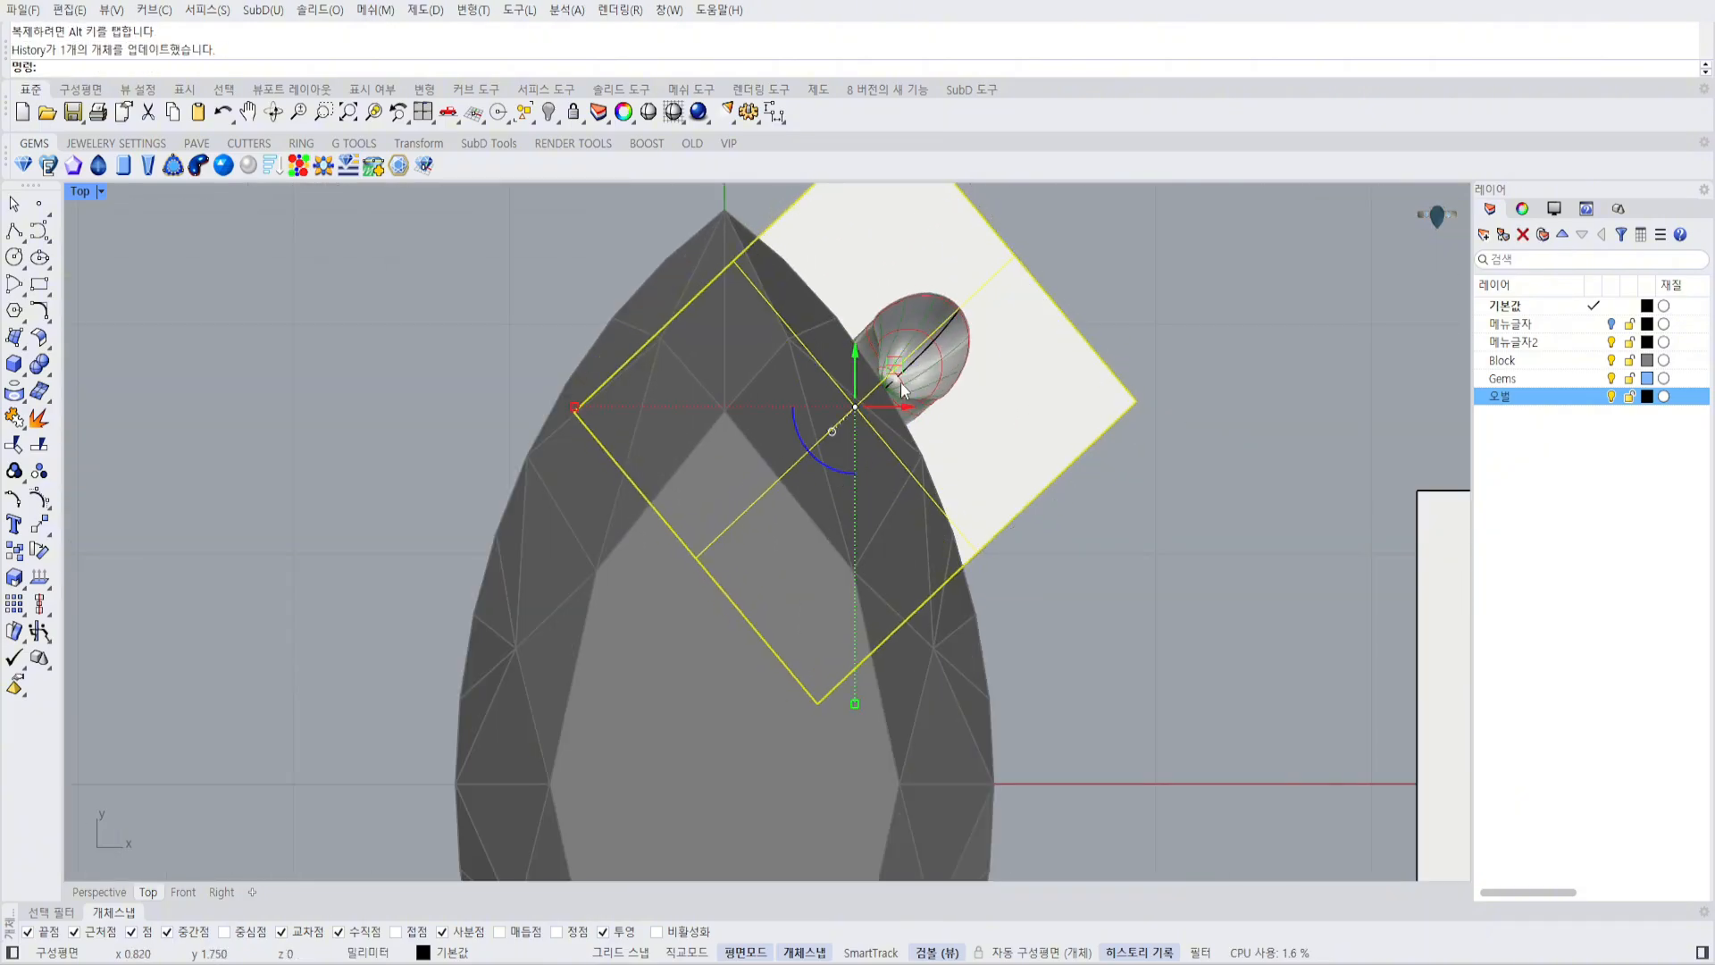
scroll(902, 391, "down", 5)
left_click(1026, 297)
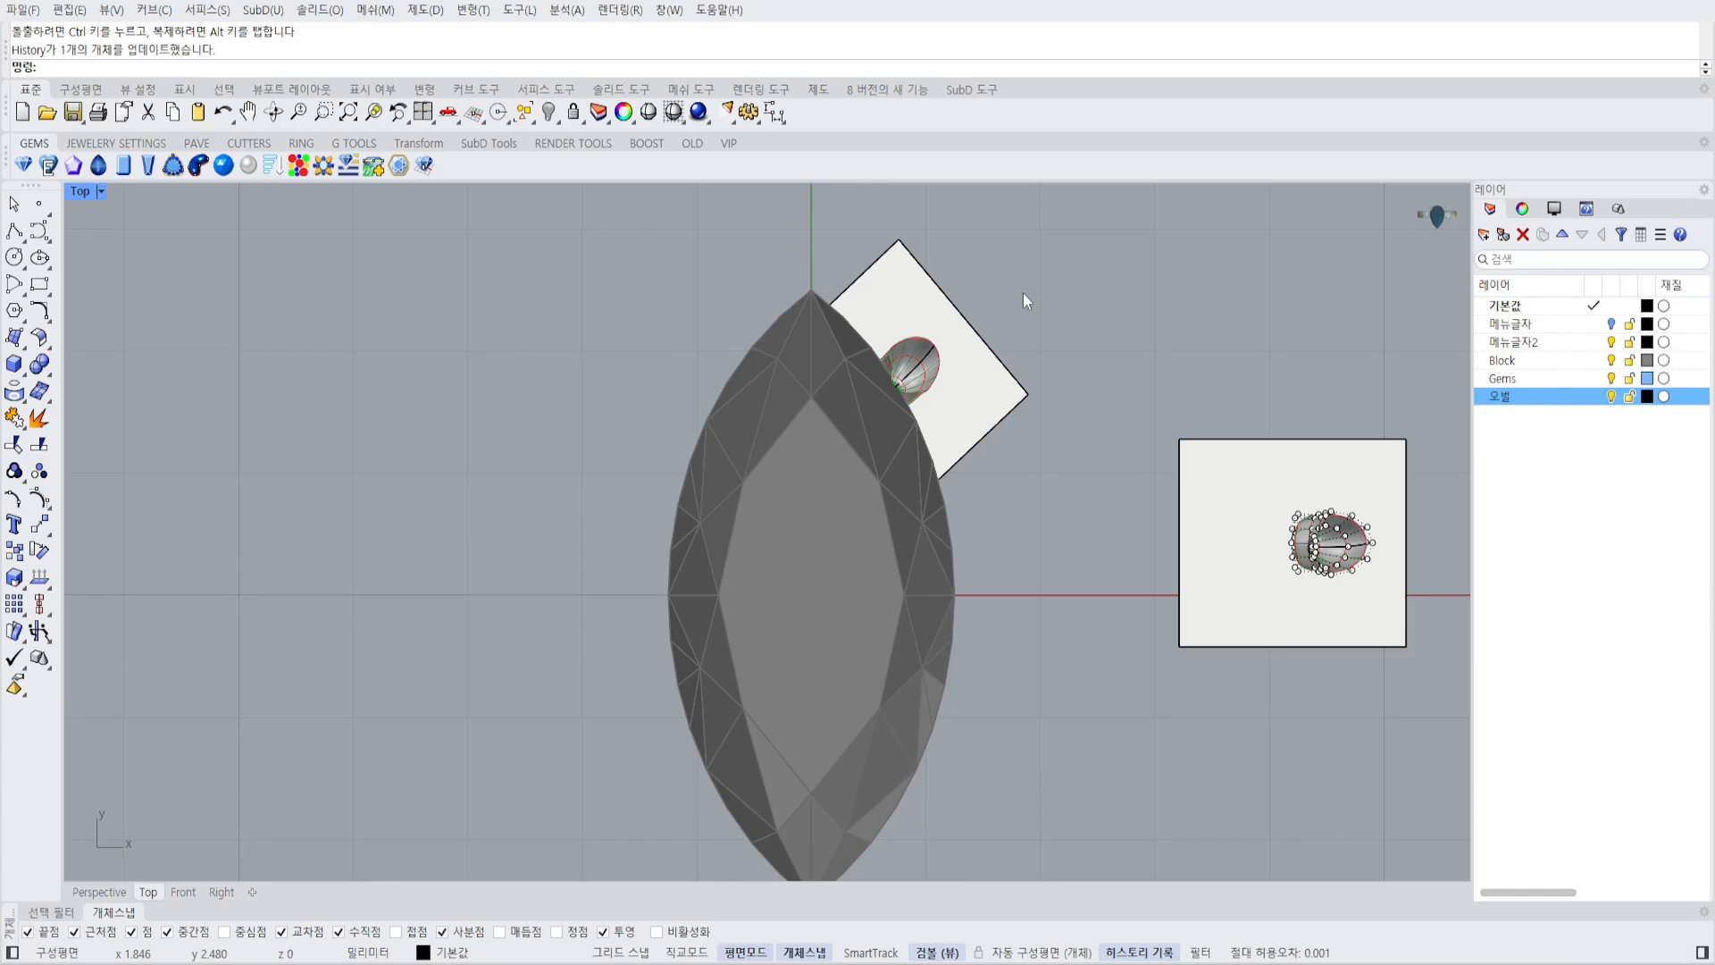
right_click_drag(1023, 299, 937, 325)
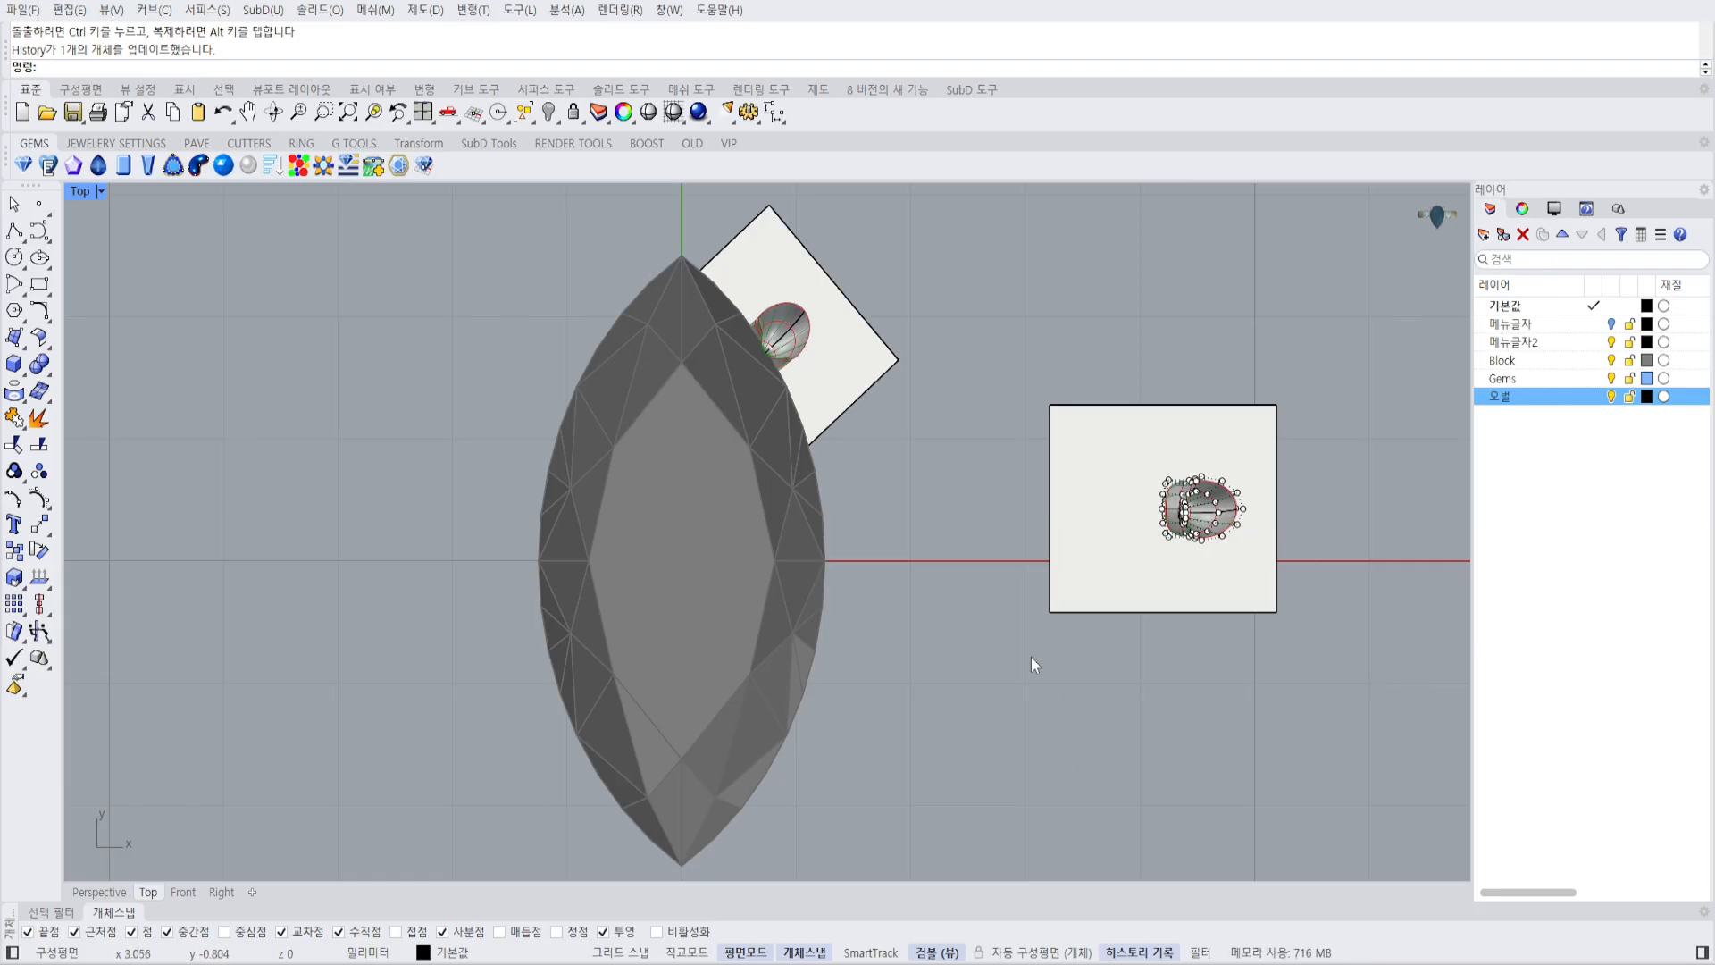
scroll(945, 470, "down", 8)
scroll(971, 468, "up", 6)
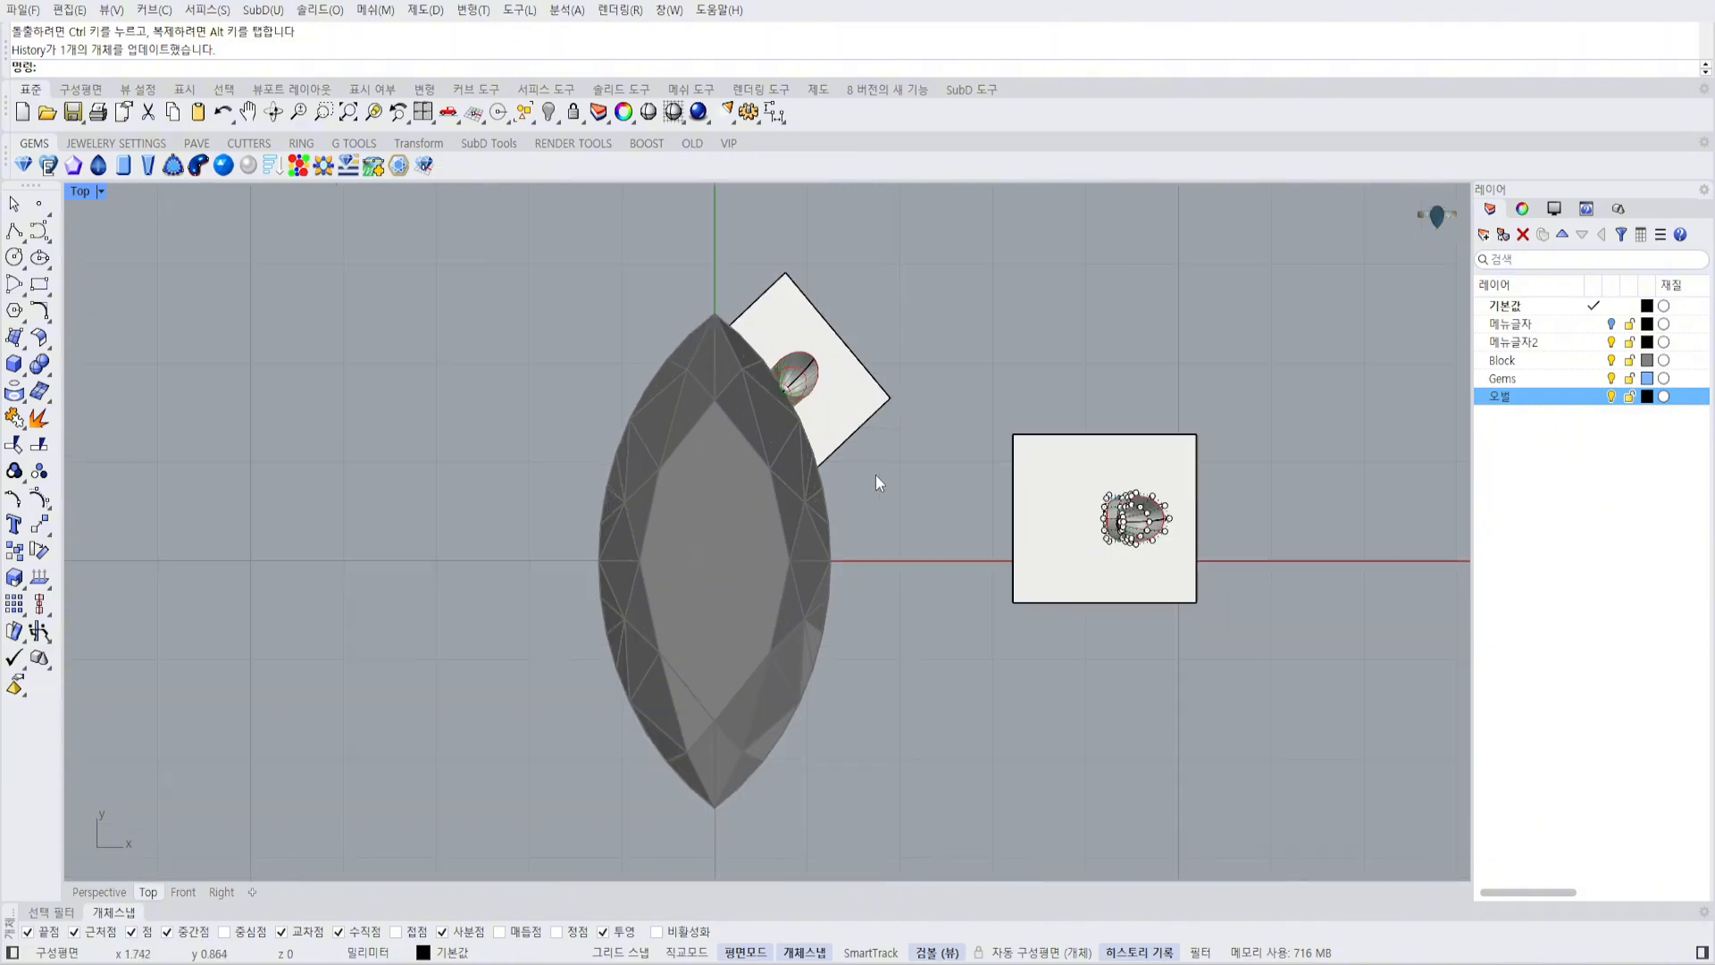
right_click_drag(903, 362, 911, 407)
left_click_drag(917, 304, 785, 415)
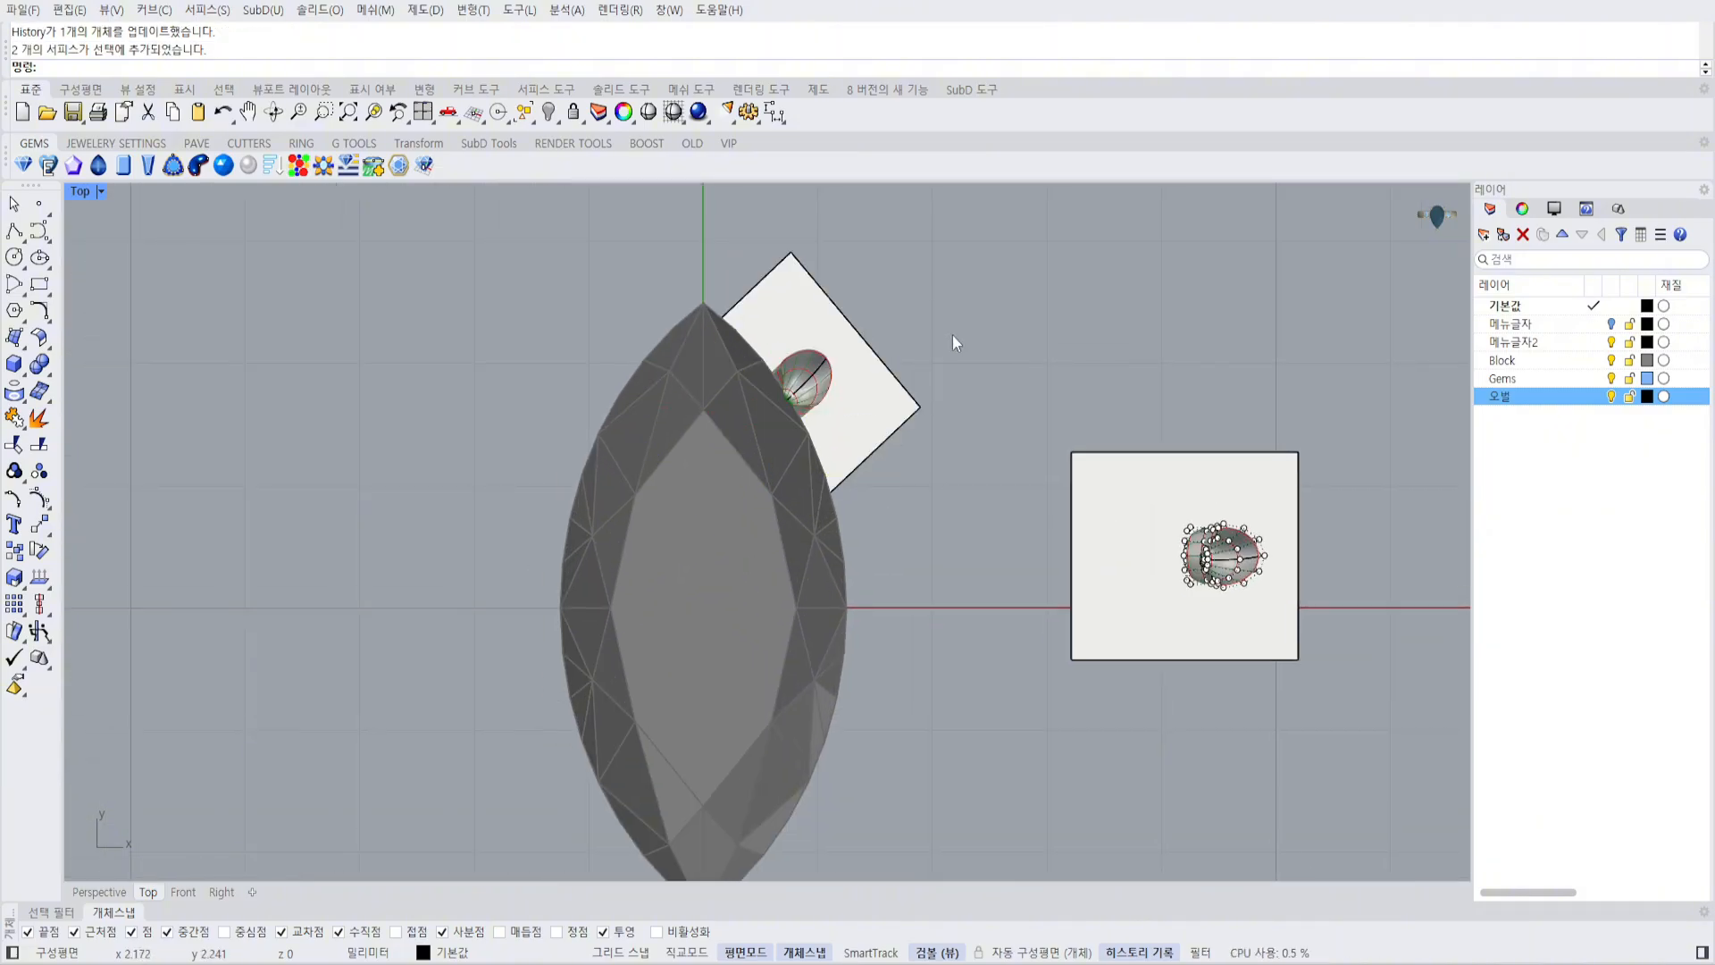